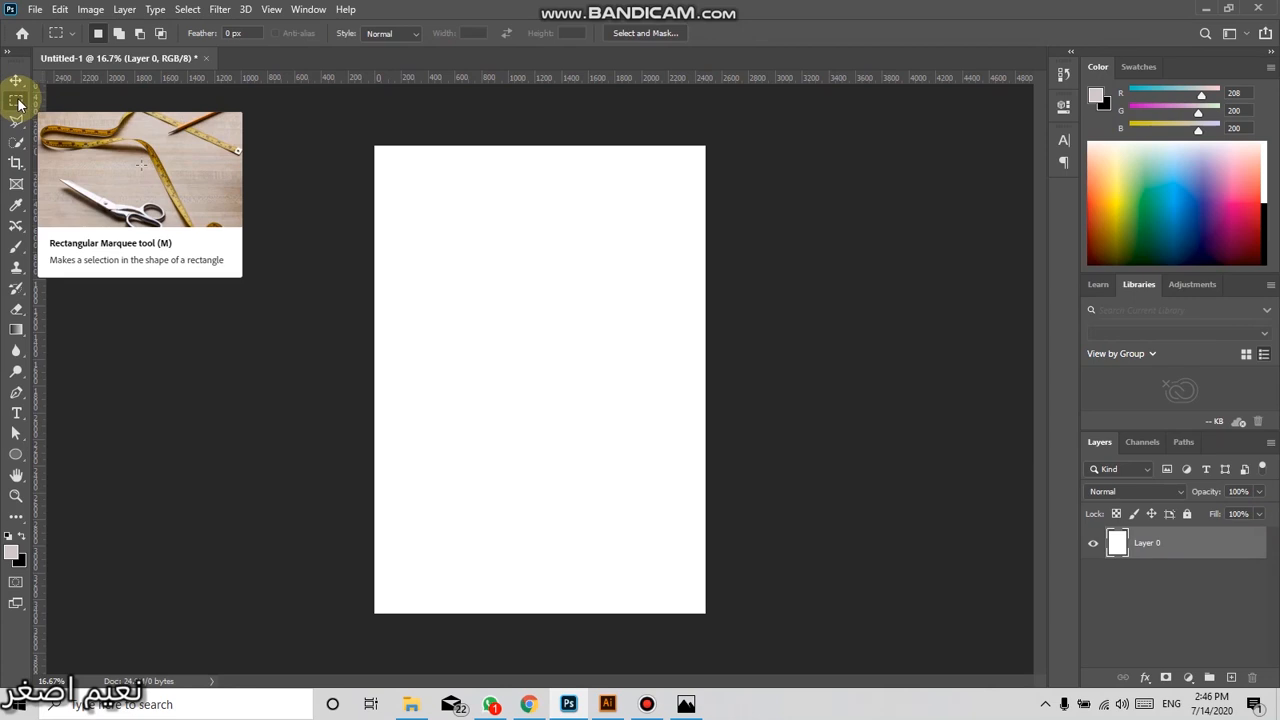
# Try out the Rectangular Marquee tool with a few rectangular selections on the blank page, then deselect
pyautogui.click(18, 102)
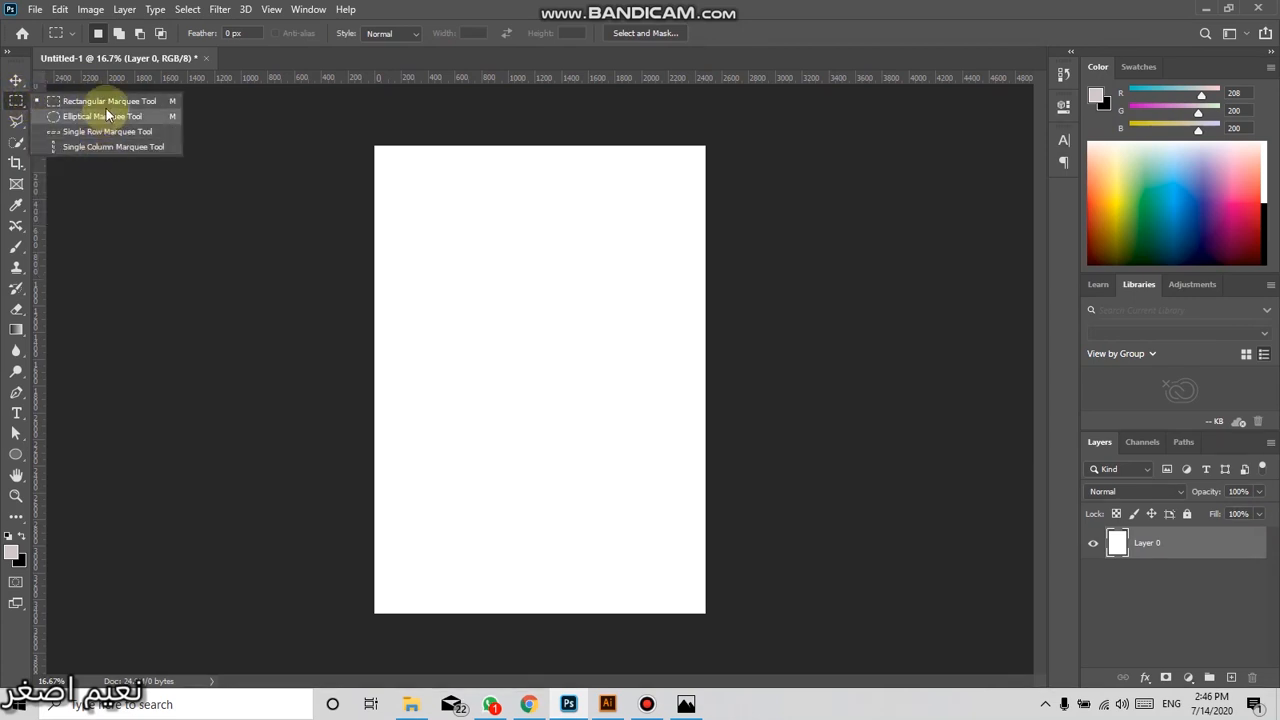
pyautogui.click(16, 109)
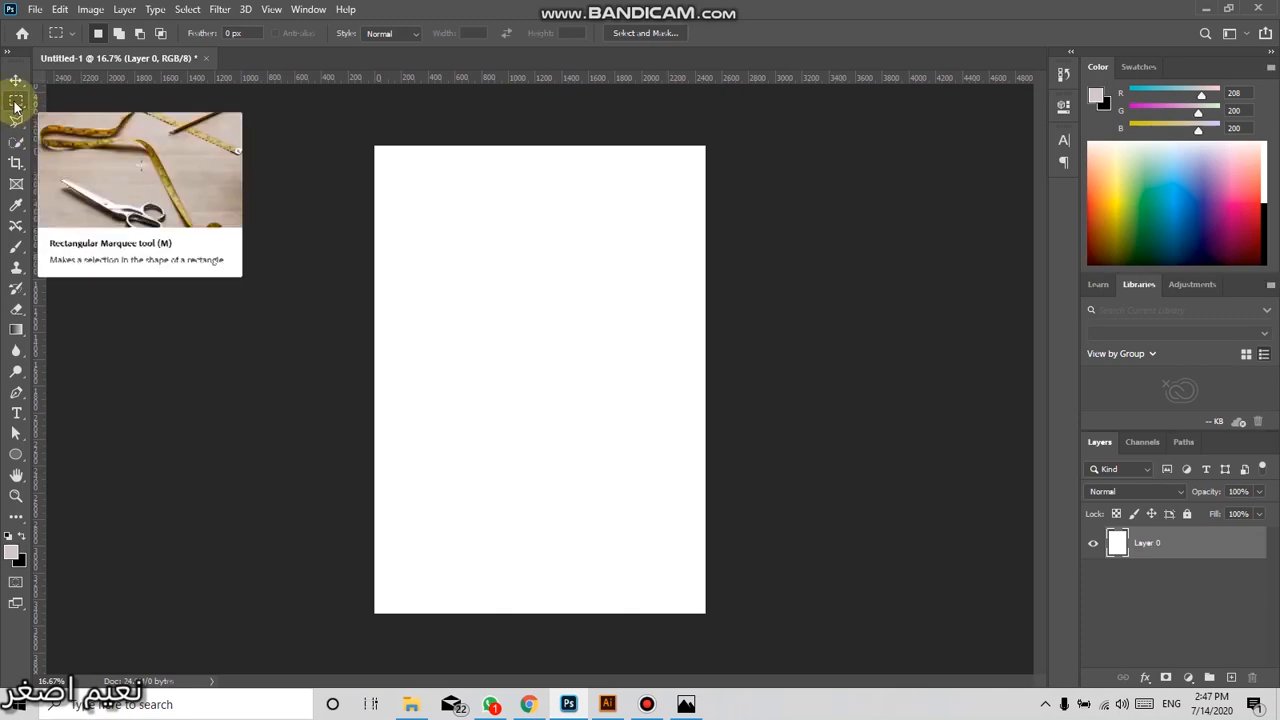
pyautogui.rightClick(15, 102)
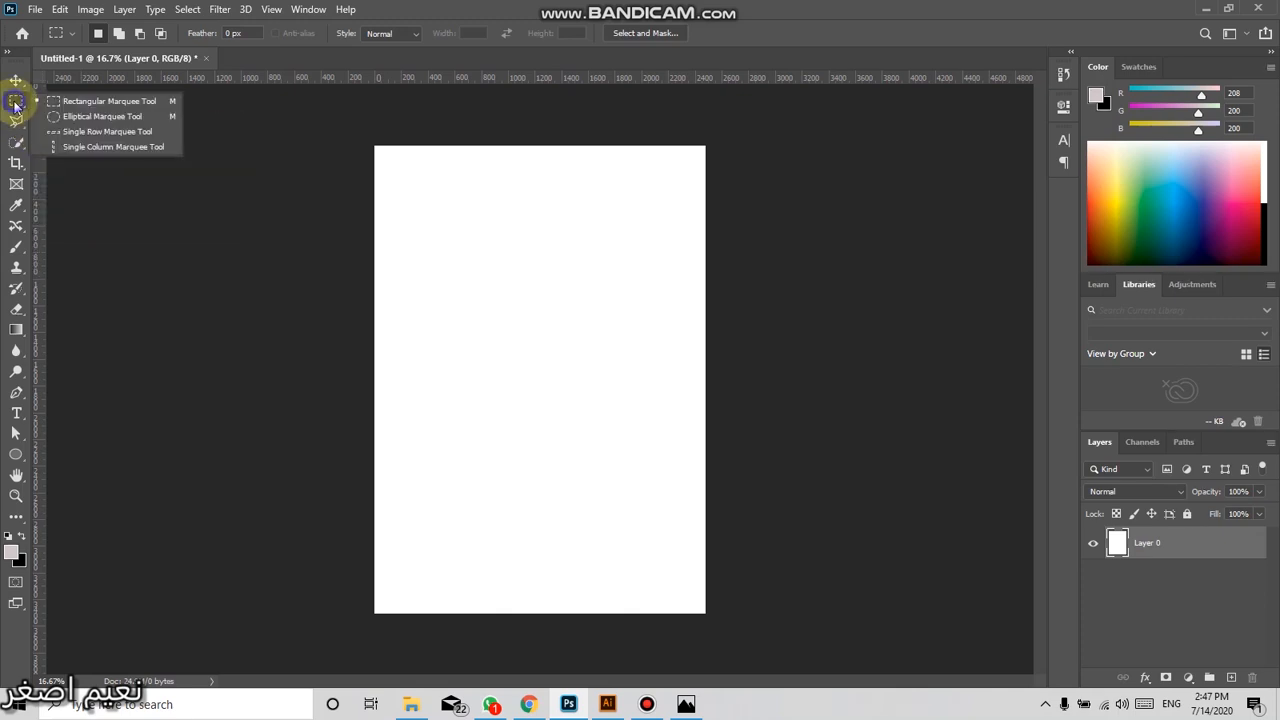
pyautogui.click(129, 103)
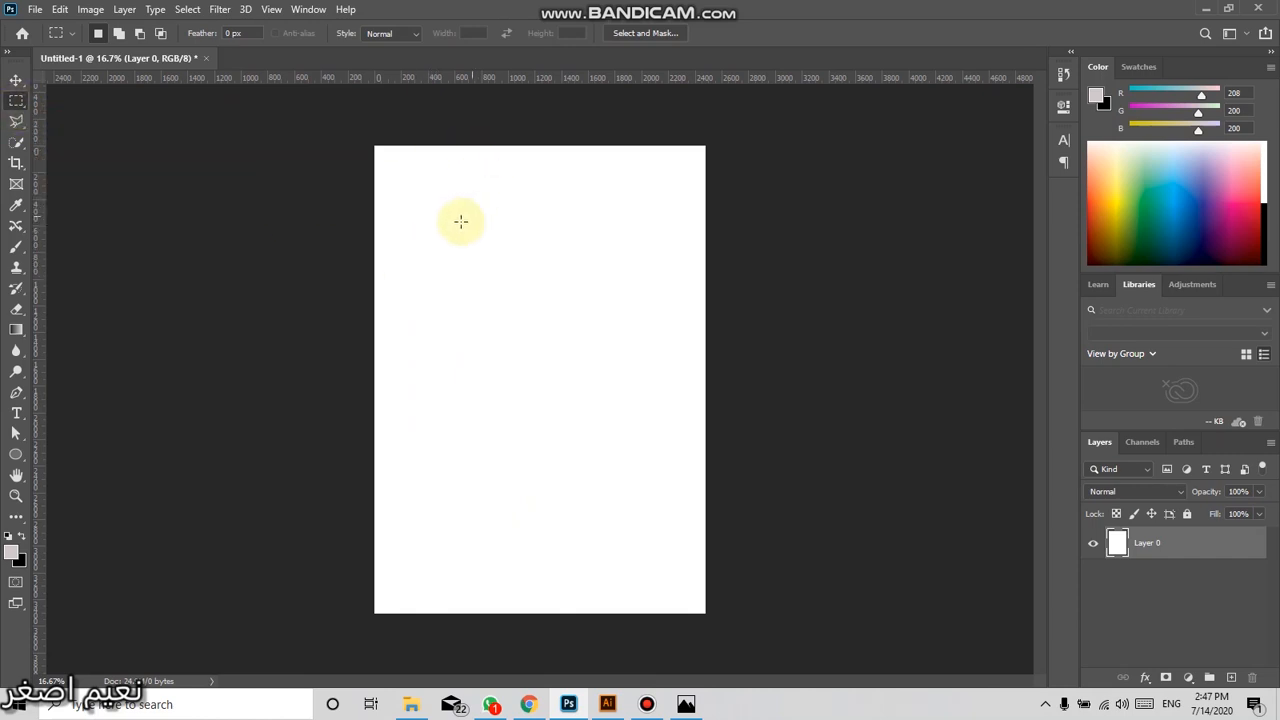
pyautogui.moveTo(432, 209); pyautogui.dragTo(636, 381)
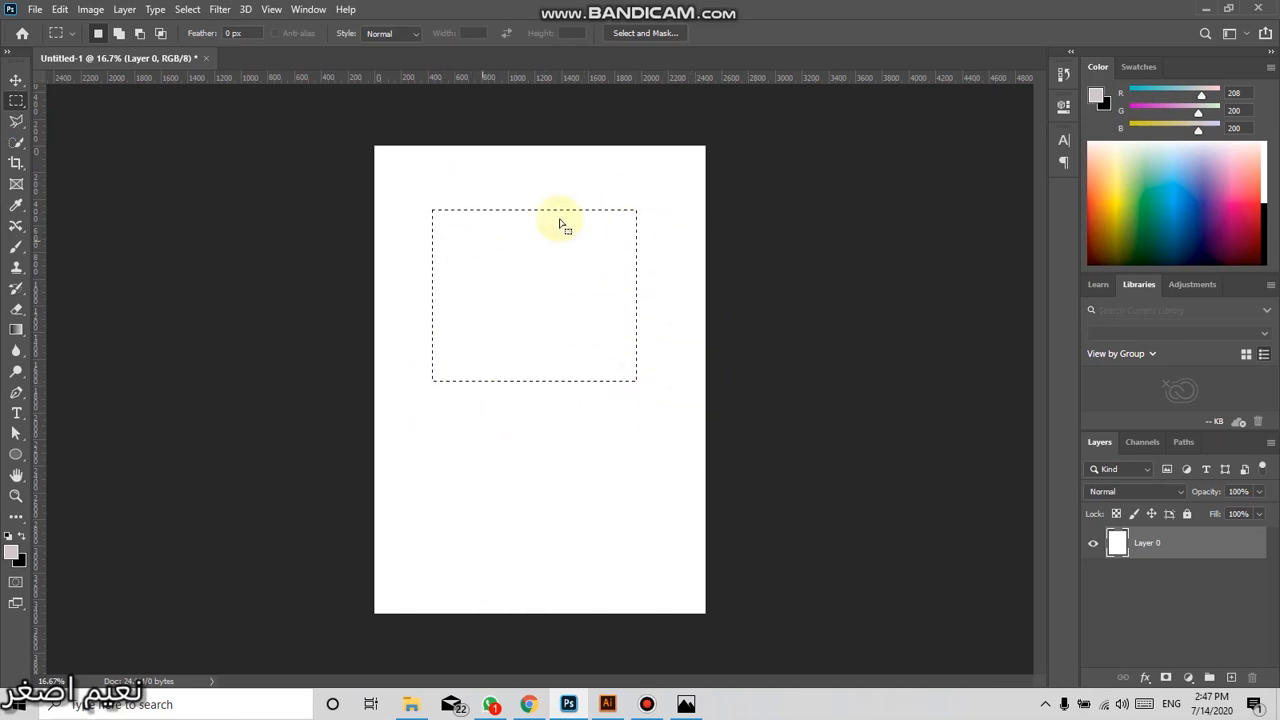
pyautogui.moveTo(645, 404); pyautogui.dragTo(490, 532)
pyautogui.moveTo(551, 238); pyautogui.dragTo(446, 366)
pyautogui.click(504, 418)
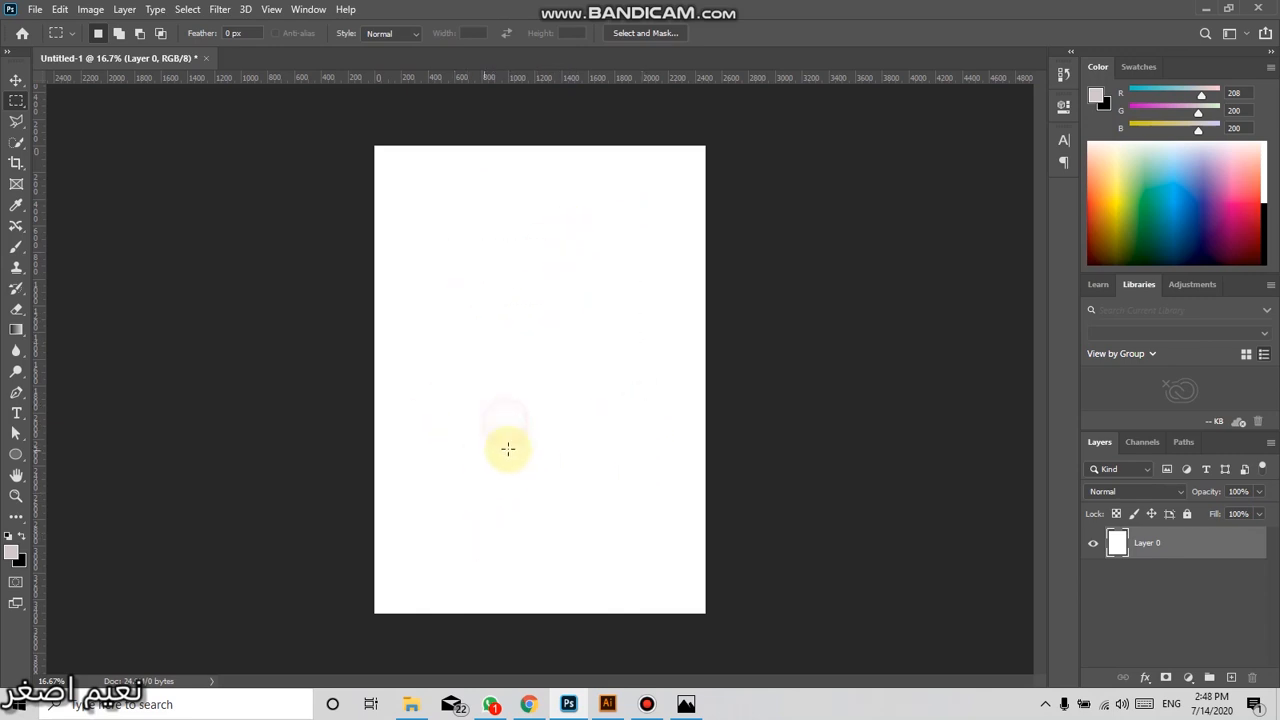
# Place the red apples image 000325189 from the 2 class folder into the document at its default size
pyautogui.click(412, 705)
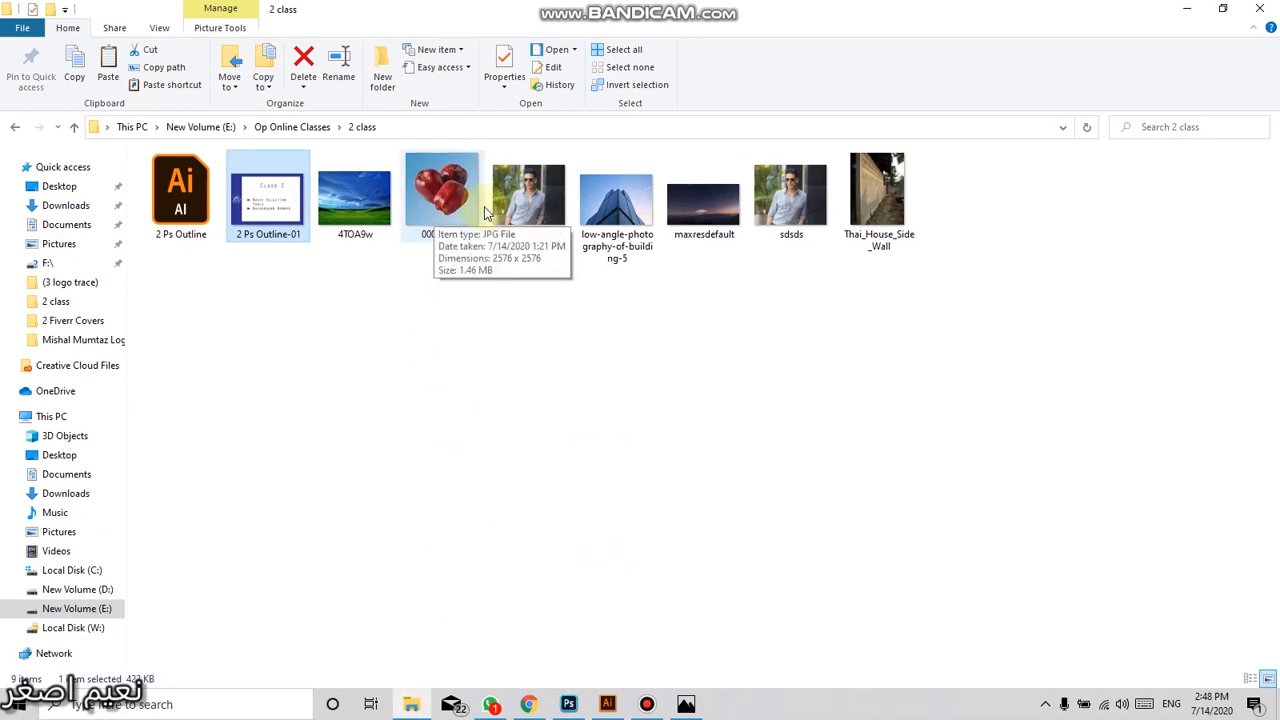
pyautogui.moveTo(437, 241); pyautogui.dragTo(566, 356)
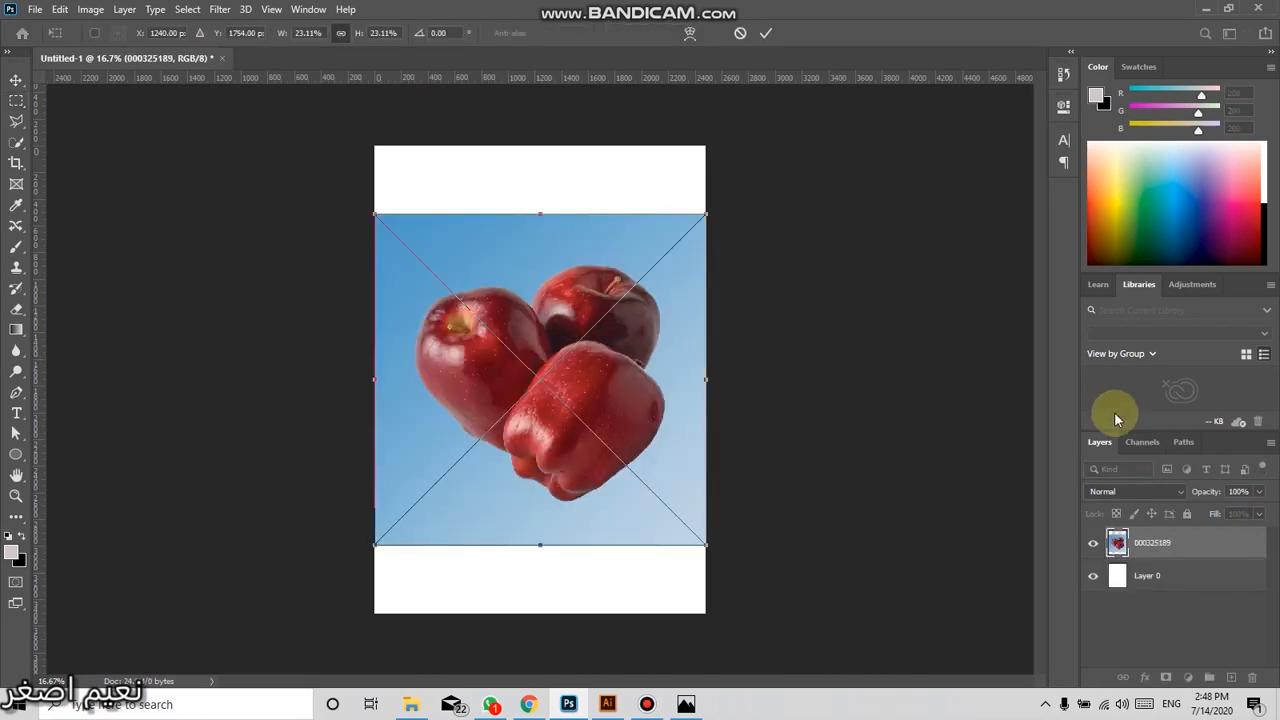
pyautogui.click(765, 33)
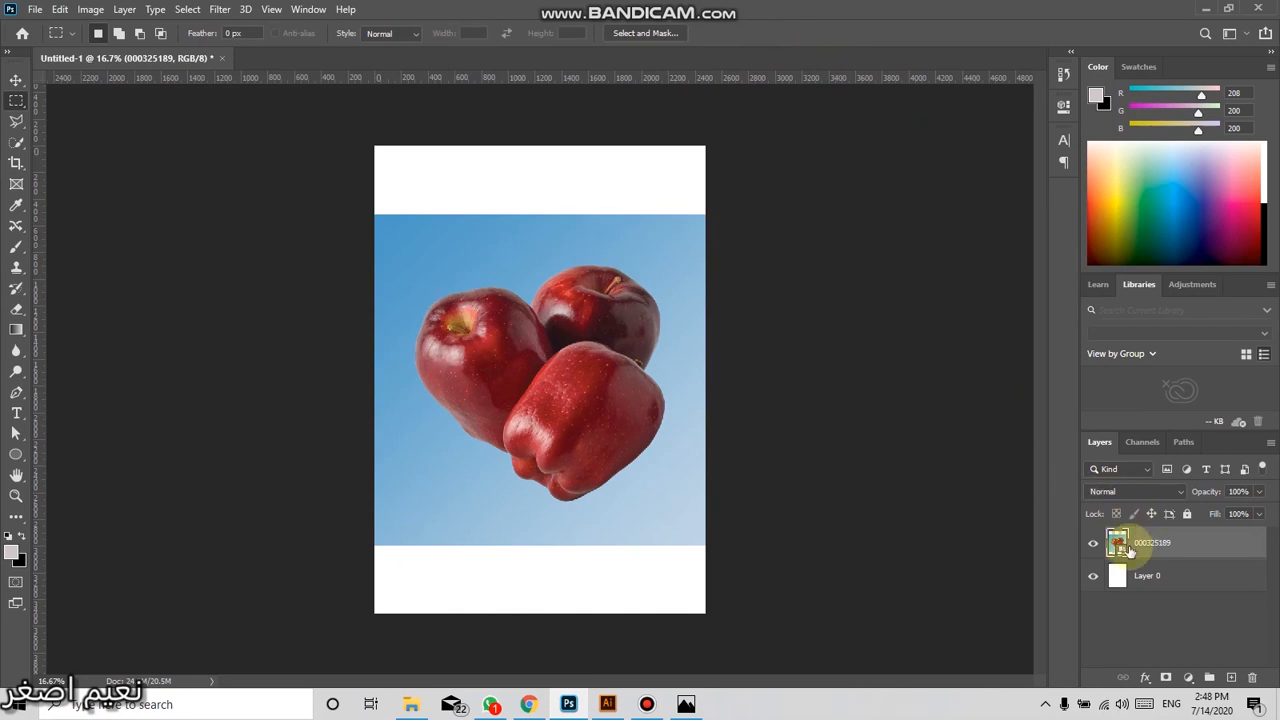
# Rasterize the placed apples layer 000325189
pyautogui.doubleClick(1155, 543)
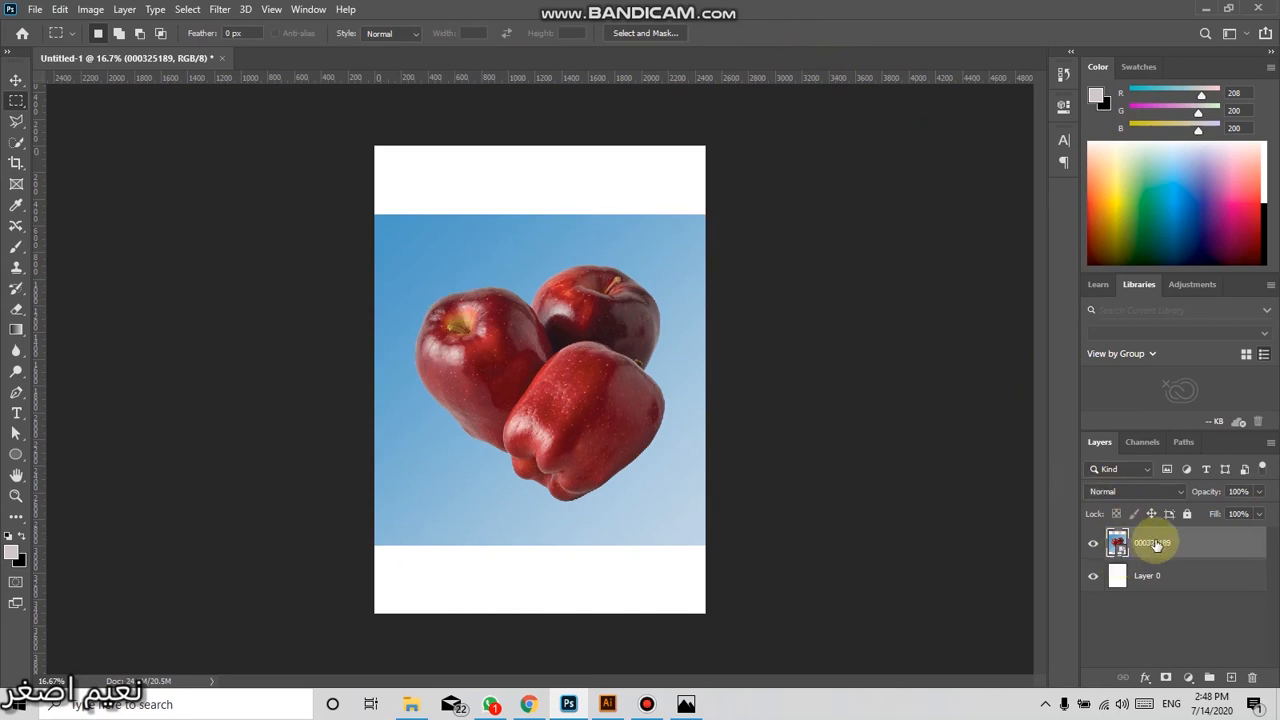
pyautogui.rightClick(1155, 543)
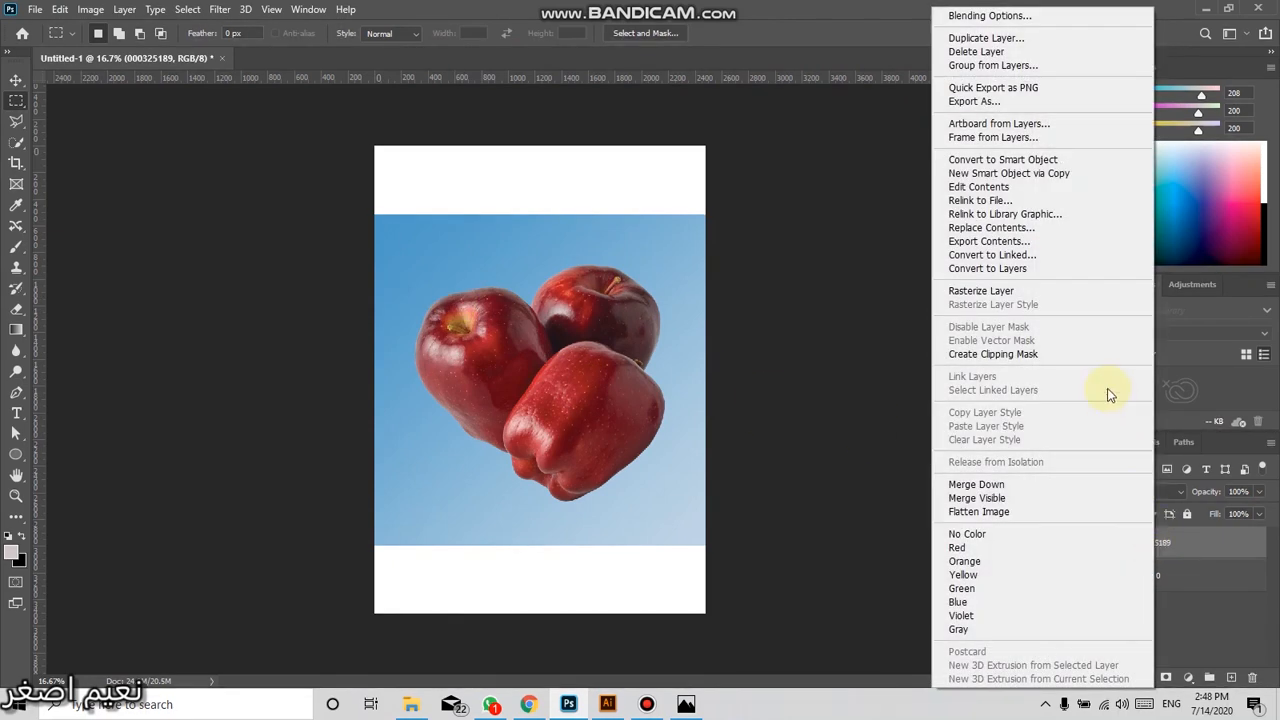
pyautogui.click(958, 290)
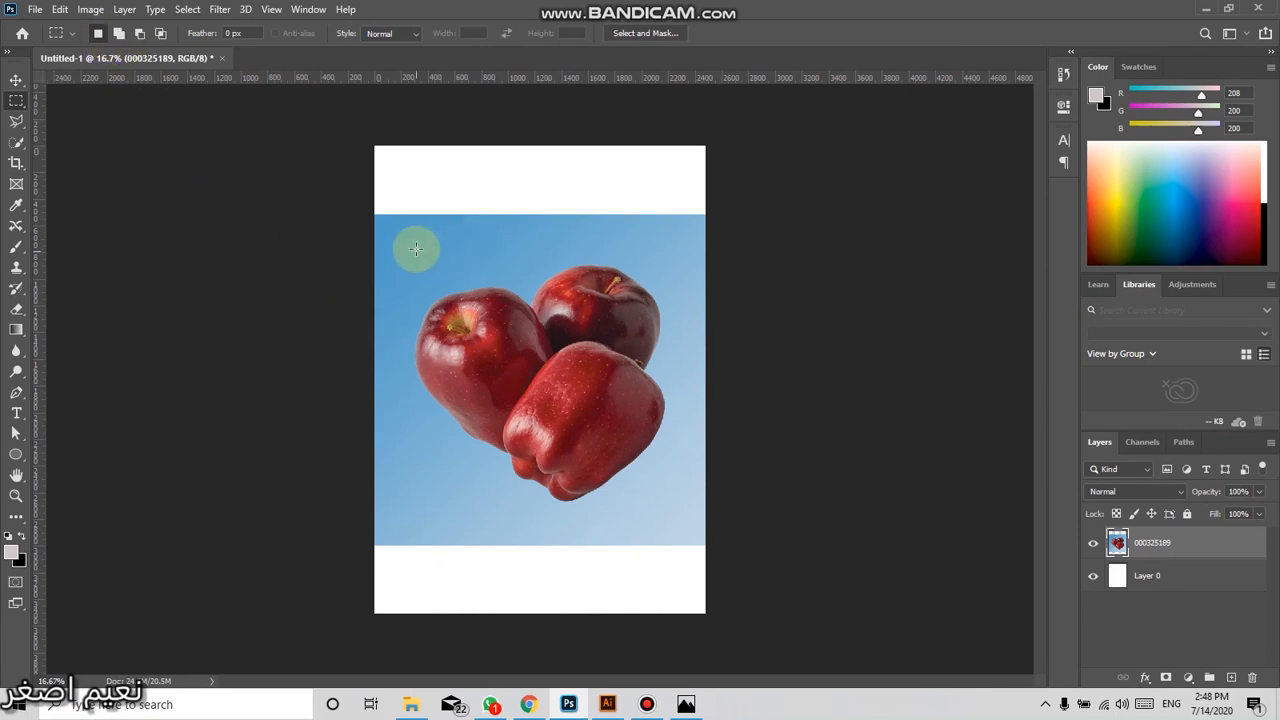
# Try deleting a rectangular selection around the three apples, then undo the deletion and deselect
pyautogui.moveTo(415, 253); pyautogui.dragTo(669, 501)
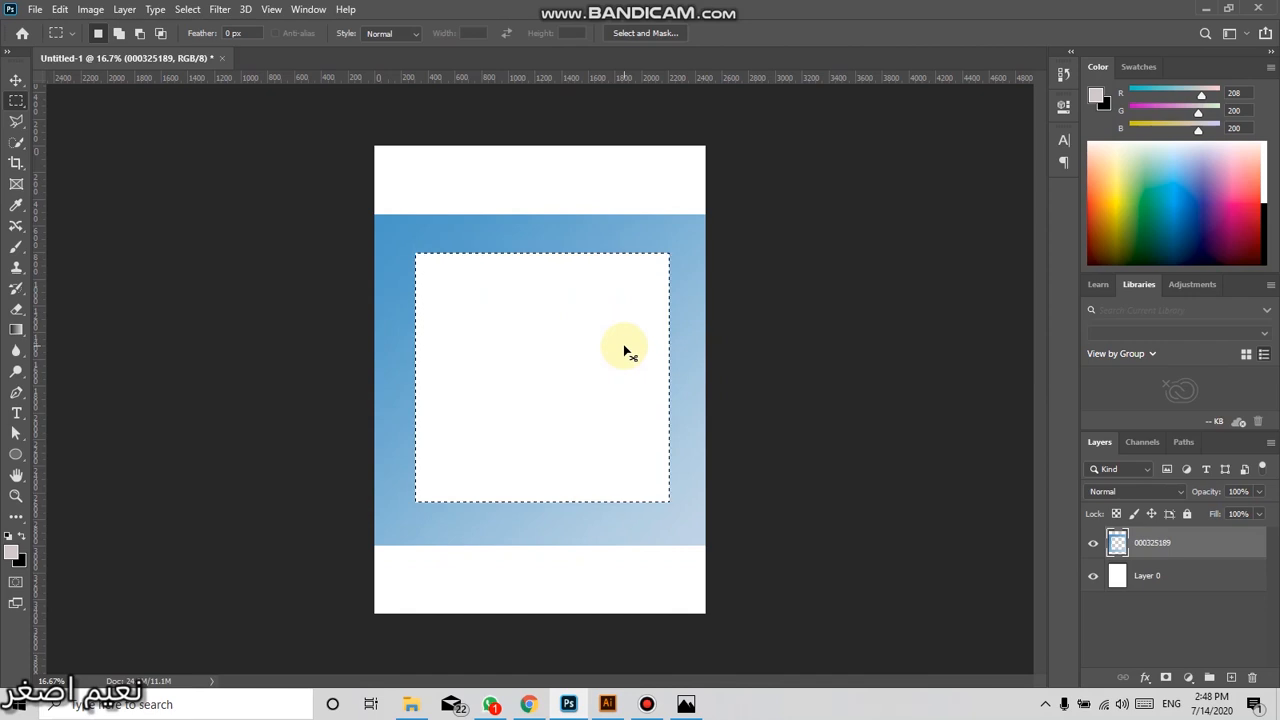
pyautogui.hotkey('ctrl', 'z')
pyautogui.click(615, 205)
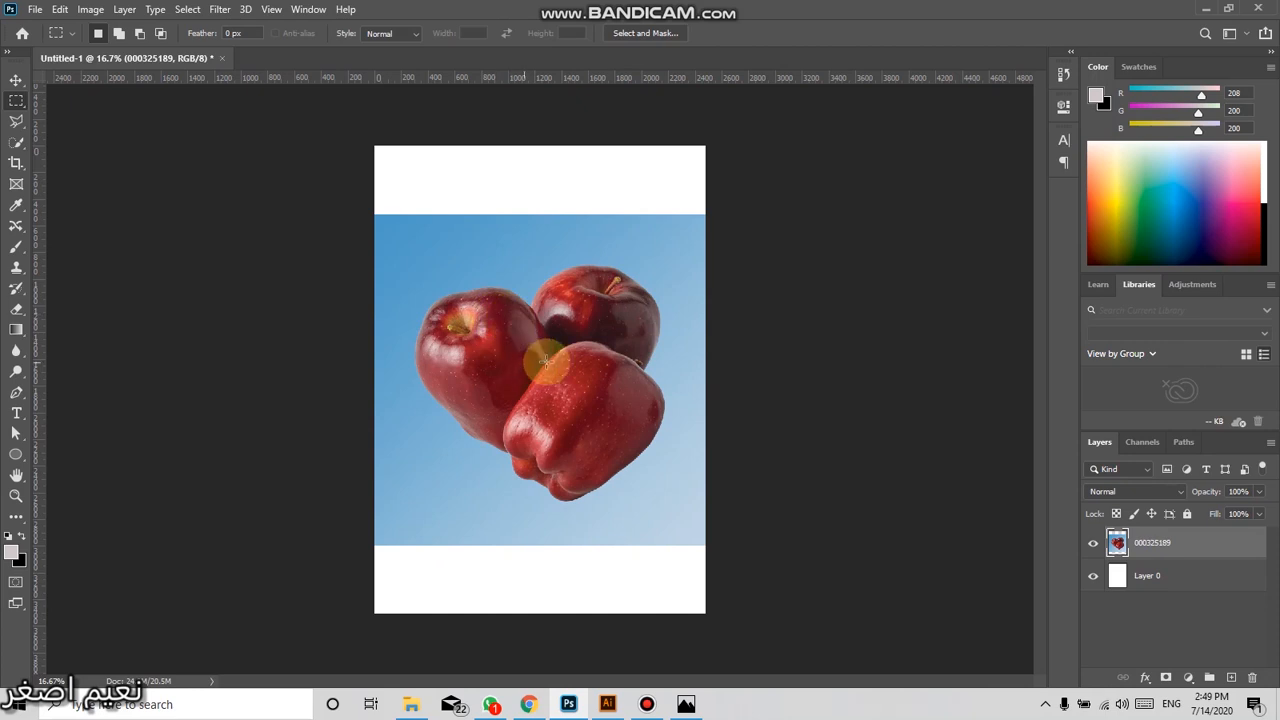
# Select a rectangular area around the three apples and set the foreground color to red ef0101
pyautogui.moveTo(674, 249); pyautogui.dragTo(409, 510)
pyautogui.click(11, 552)
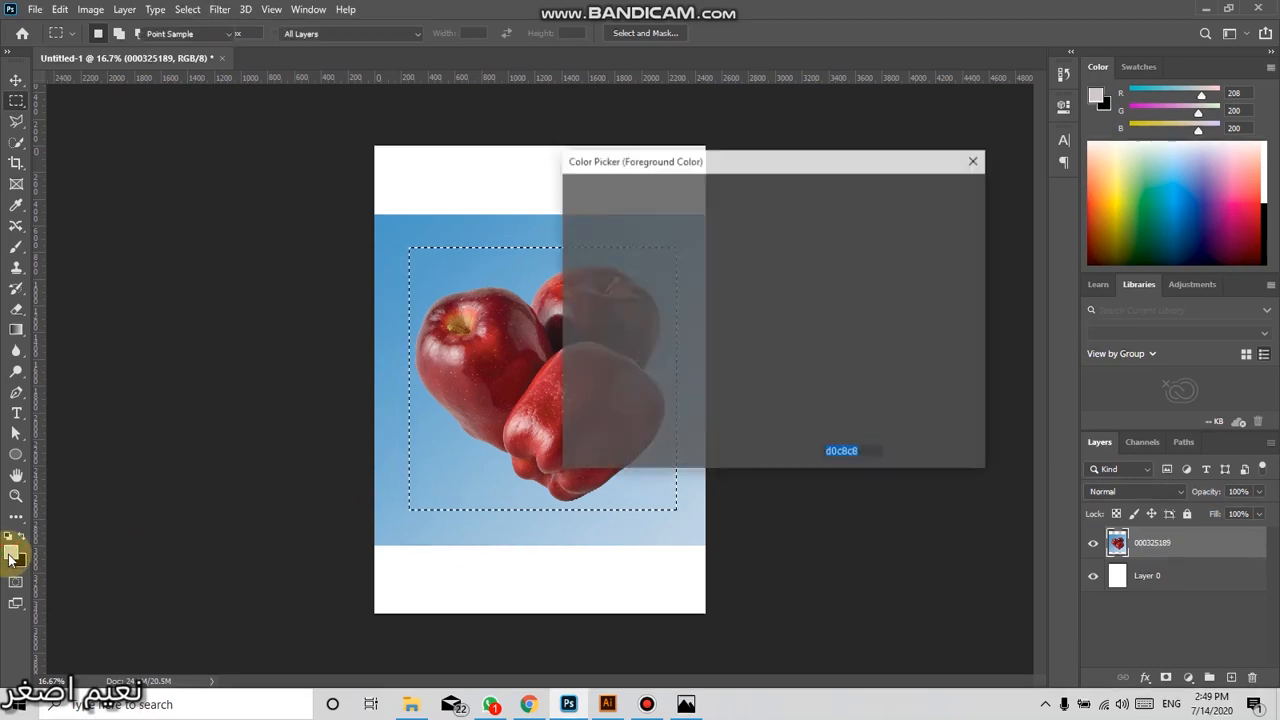
pyautogui.click(772, 210)
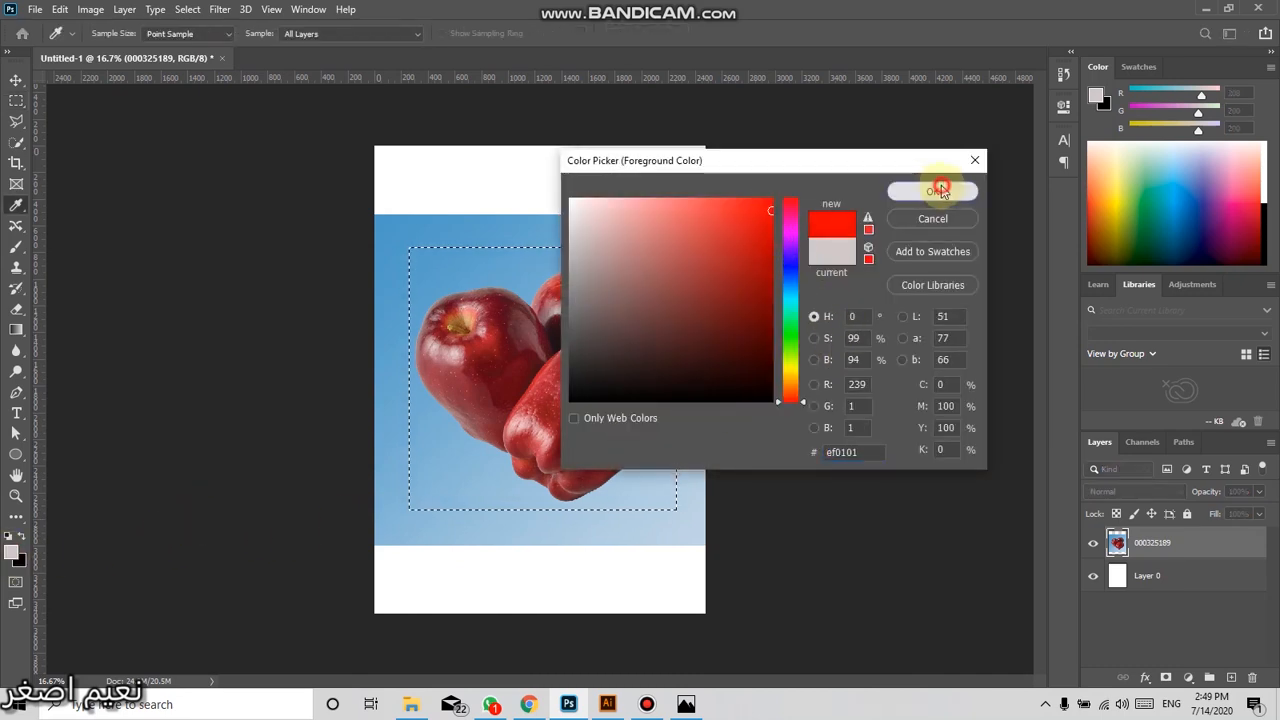
pyautogui.click(942, 190)
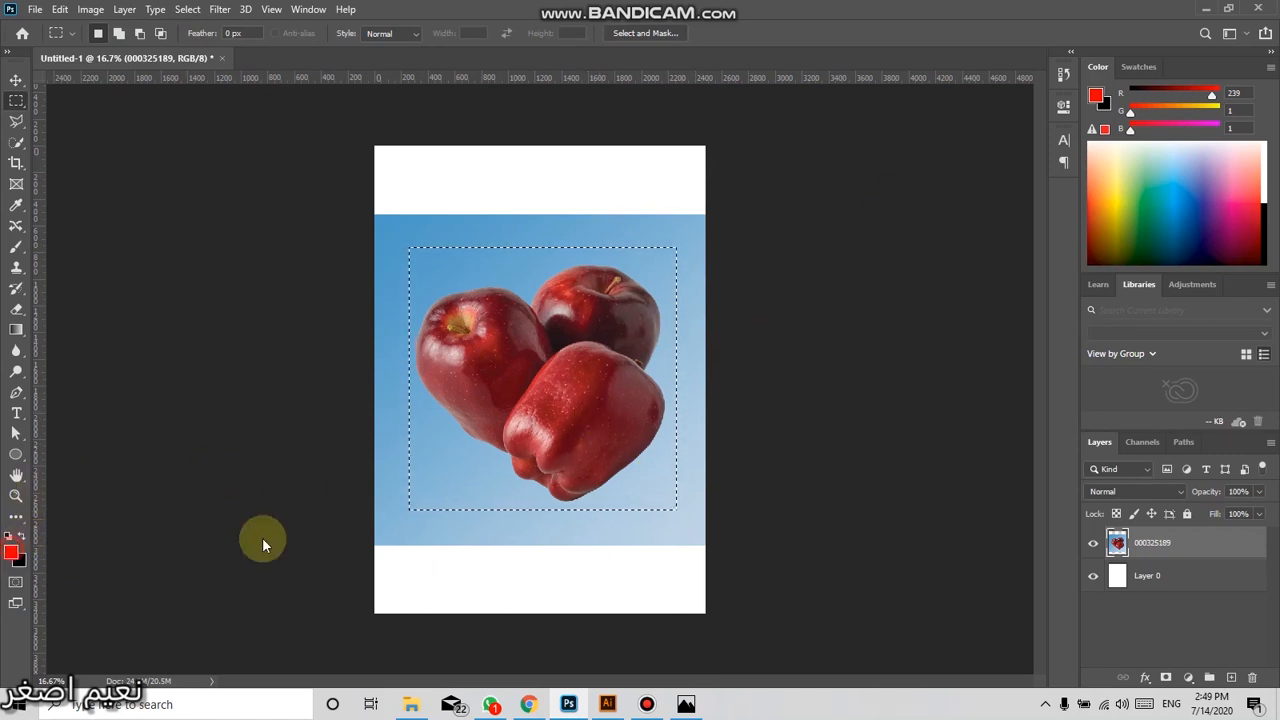
# Set the foreground color to the light blue-violet 767ef0
pyautogui.click(10, 550)
pyautogui.click(790, 268)
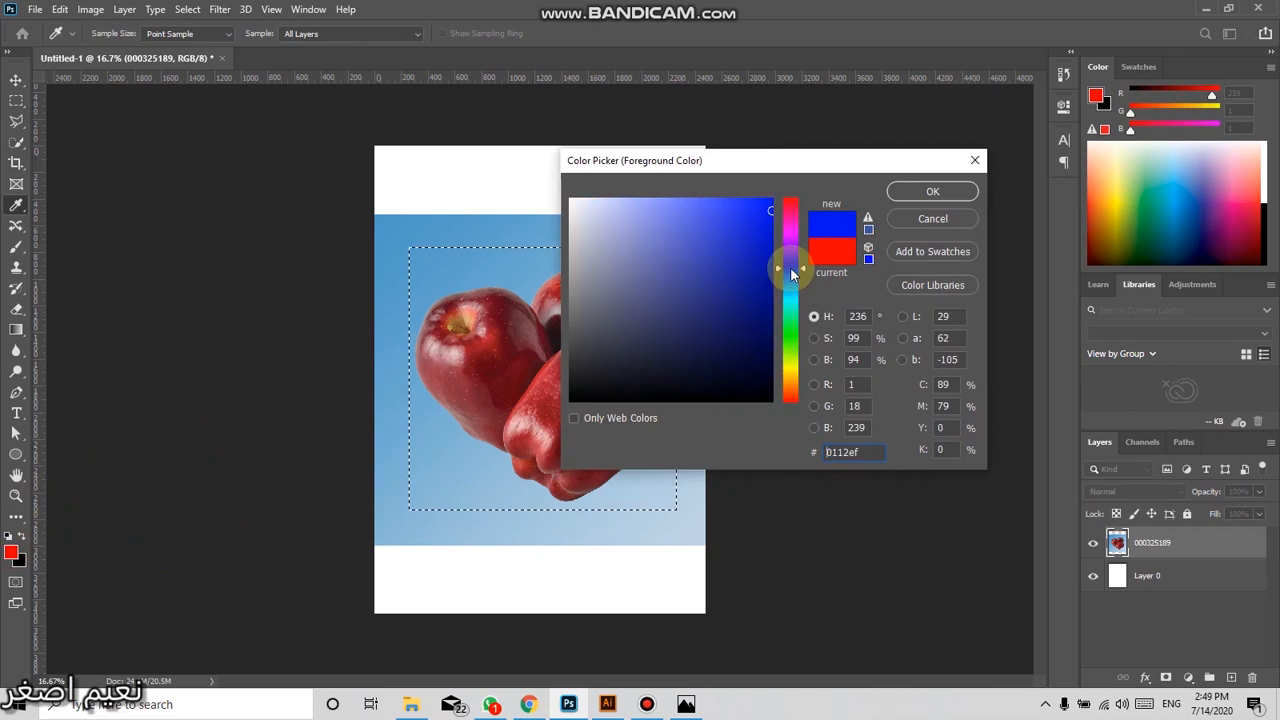
pyautogui.moveTo(714, 237); pyautogui.dragTo(673, 209)
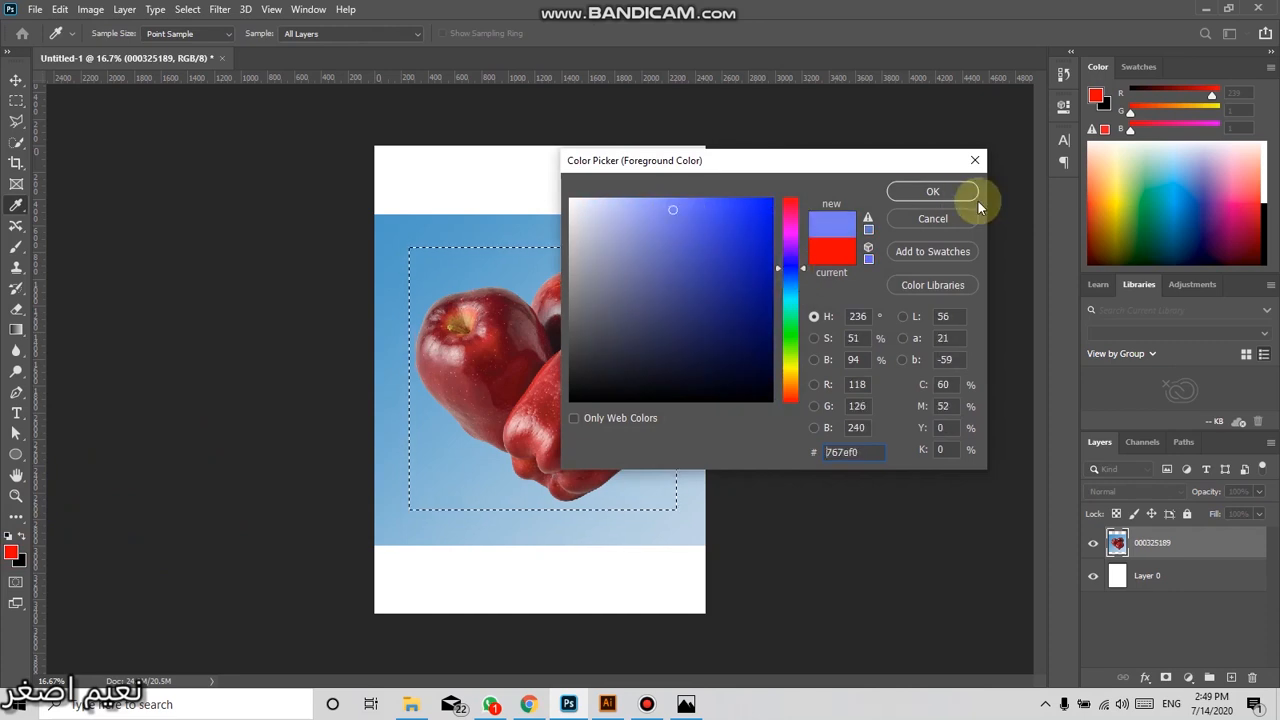
pyautogui.click(941, 193)
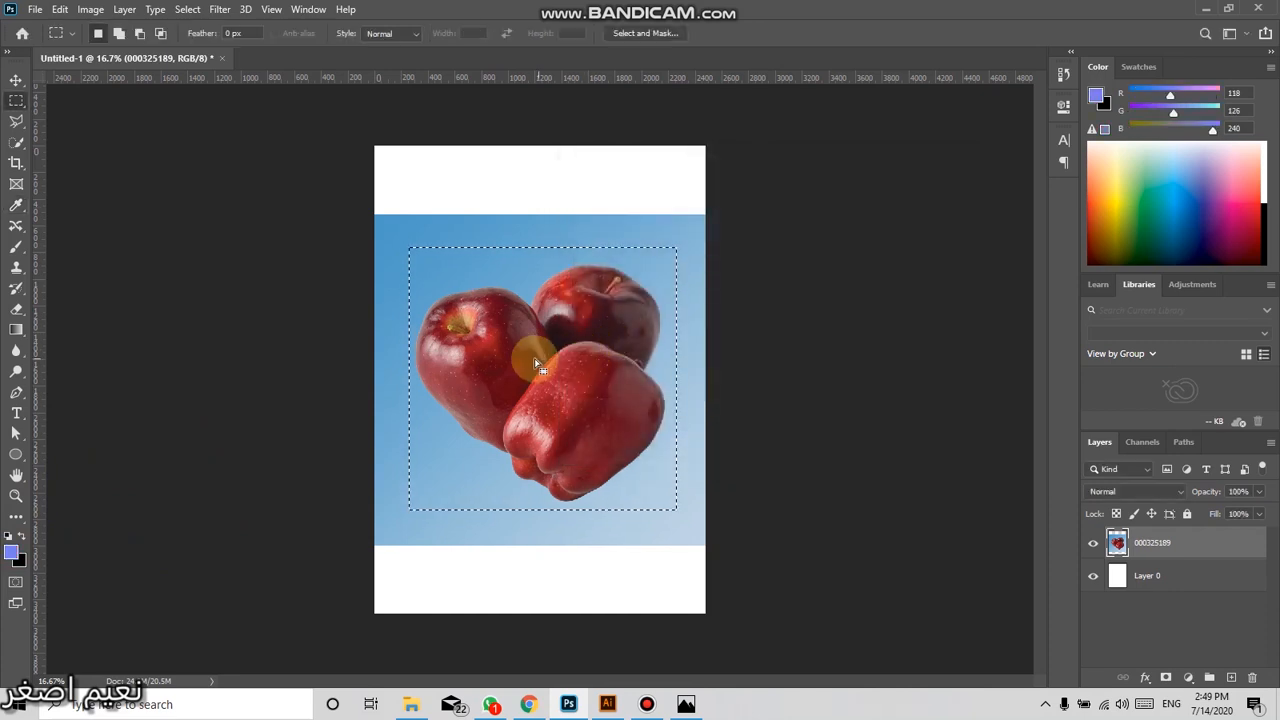
# Try filling the rectangular selection over the apples with the foreground color, then undo the fill and deselect
pyautogui.hotkey('alt', 'BackSpace')
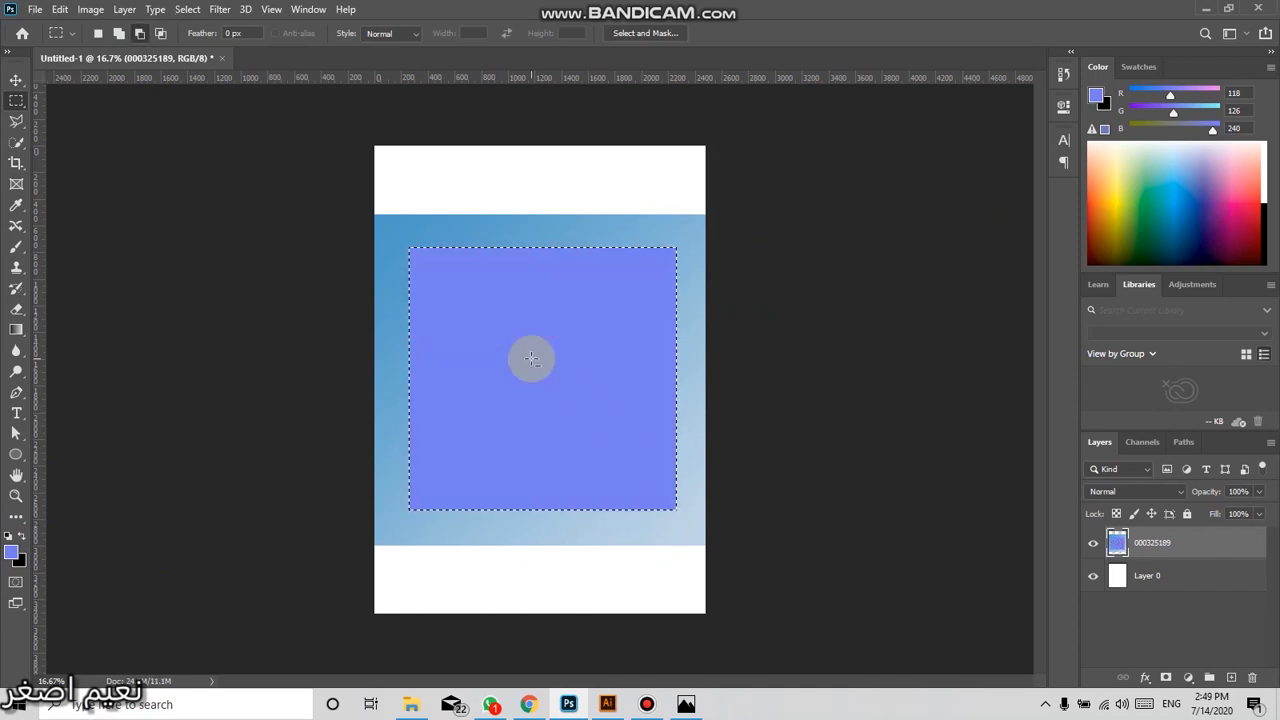
pyautogui.hotkey('ctrl', 'd')
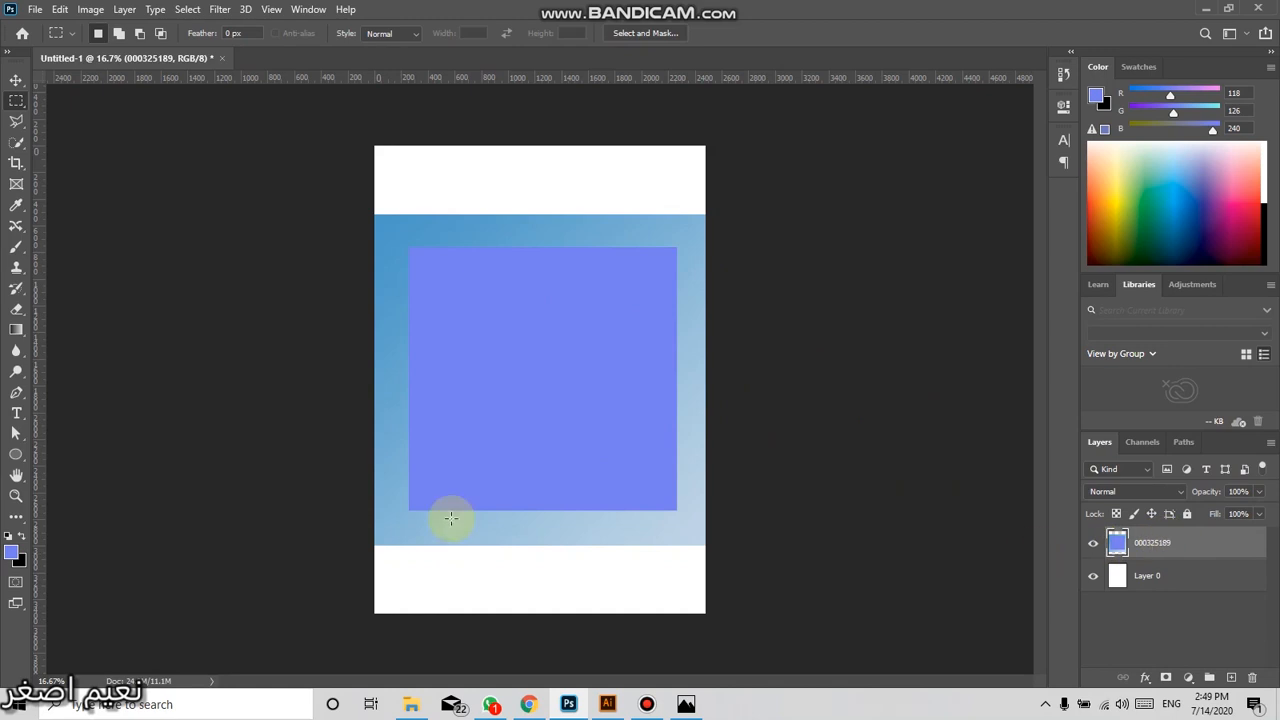
pyautogui.hotkey('ctrl', 'z')
pyautogui.hotkey('ctrl', 'z')
pyautogui.click(572, 366)
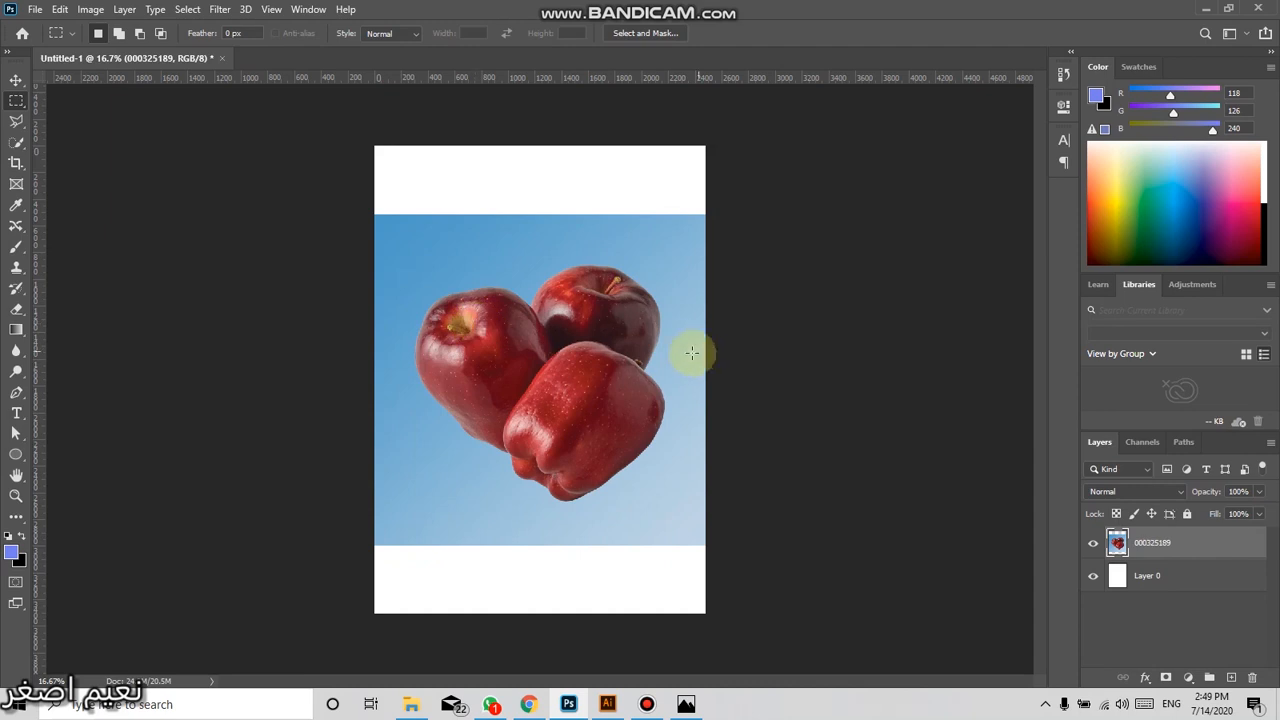
# Hide the apples layer and try separate rectangular selections on the white page in new-selection mode, ending with nothing selected
pyautogui.click(1090, 540)
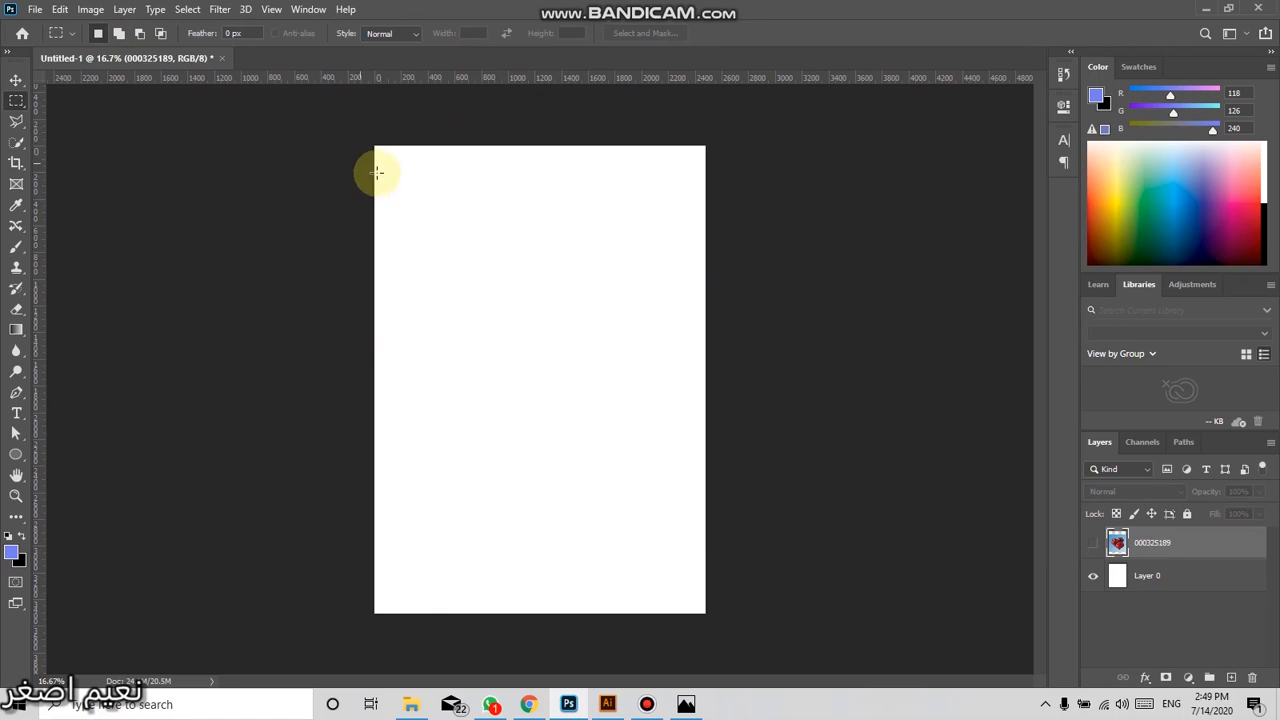
pyautogui.moveTo(406, 189); pyautogui.dragTo(519, 290)
pyautogui.moveTo(645, 297); pyautogui.dragTo(558, 545)
pyautogui.moveTo(627, 256); pyautogui.dragTo(386, 393)
pyautogui.click(414, 383)
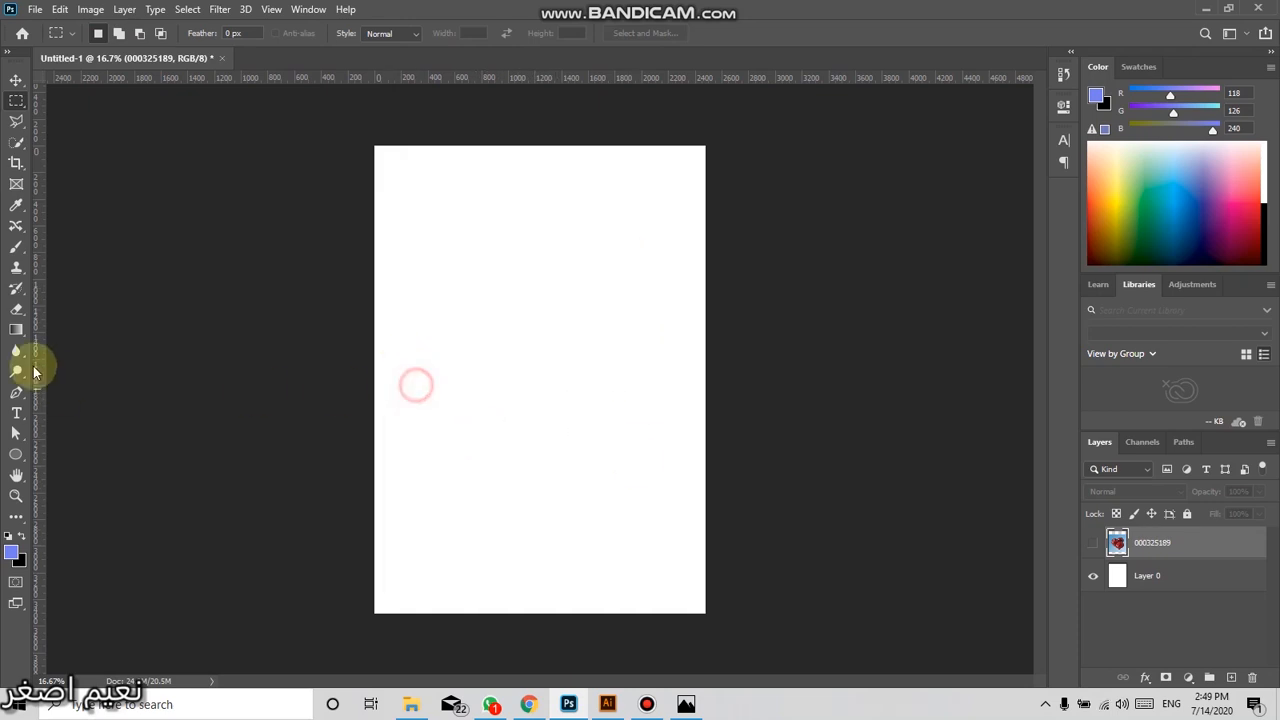
# In add-to-selection mode, select two rectangles one above the other and join them with a wider horizontal rectangle across the gap
pyautogui.click(119, 34)
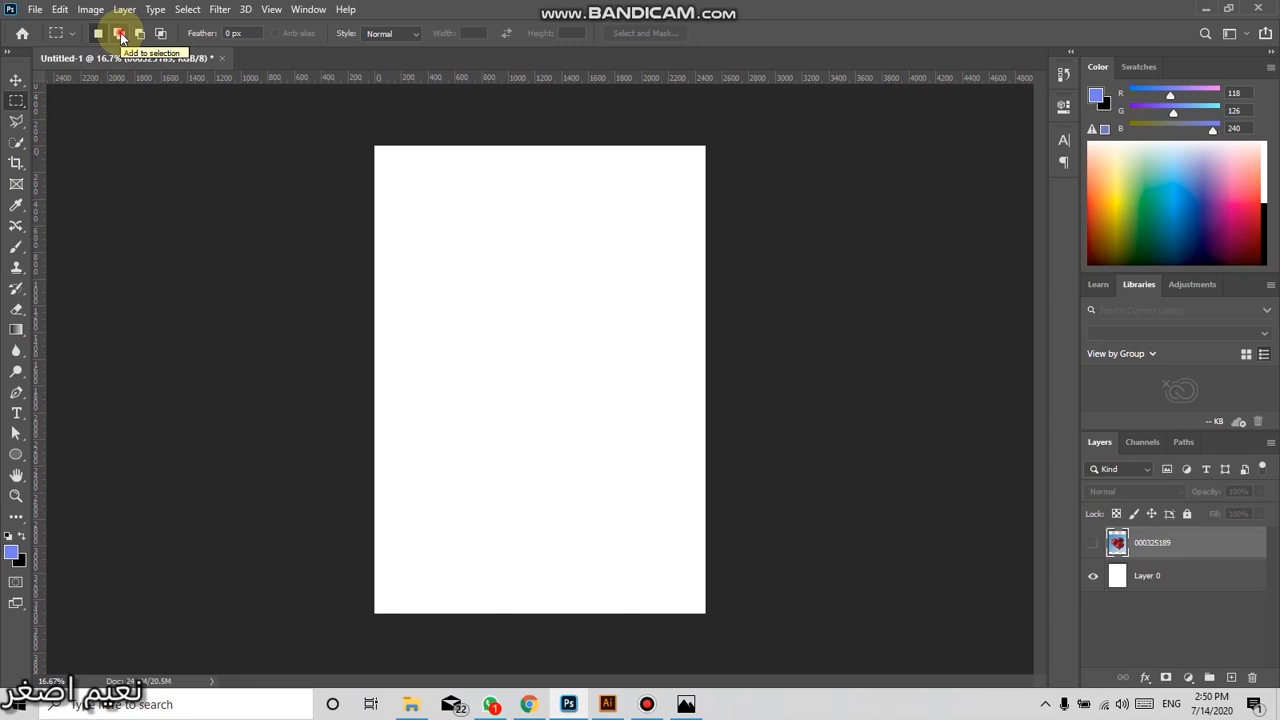
pyautogui.click(119, 34)
pyautogui.moveTo(447, 201); pyautogui.dragTo(602, 350)
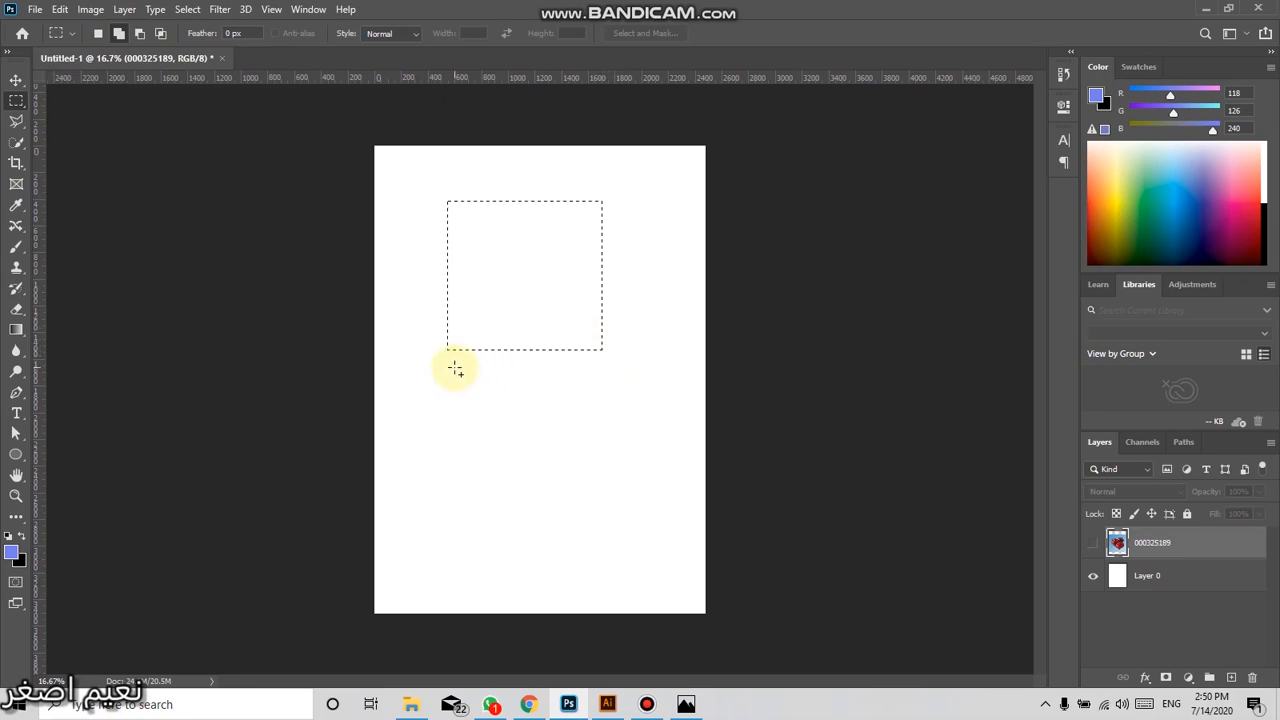
pyautogui.moveTo(533, 445); pyautogui.dragTo(606, 508)
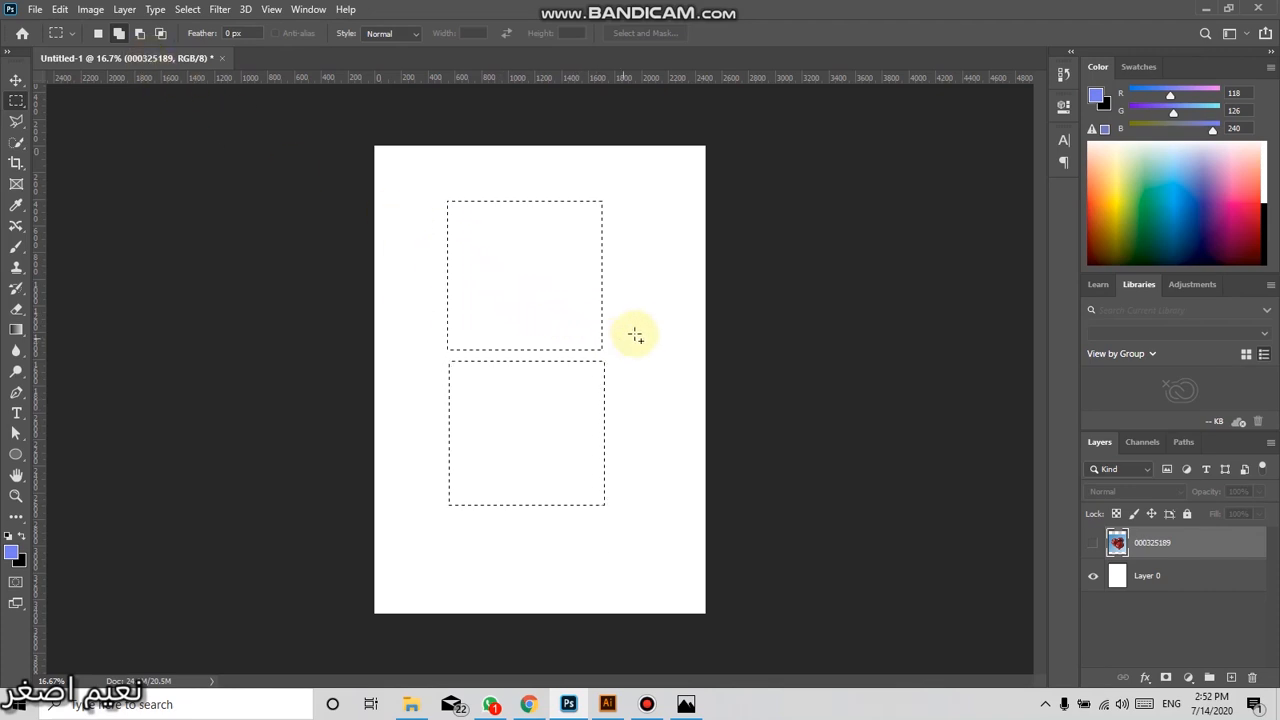
pyautogui.moveTo(645, 326); pyautogui.dragTo(413, 394)
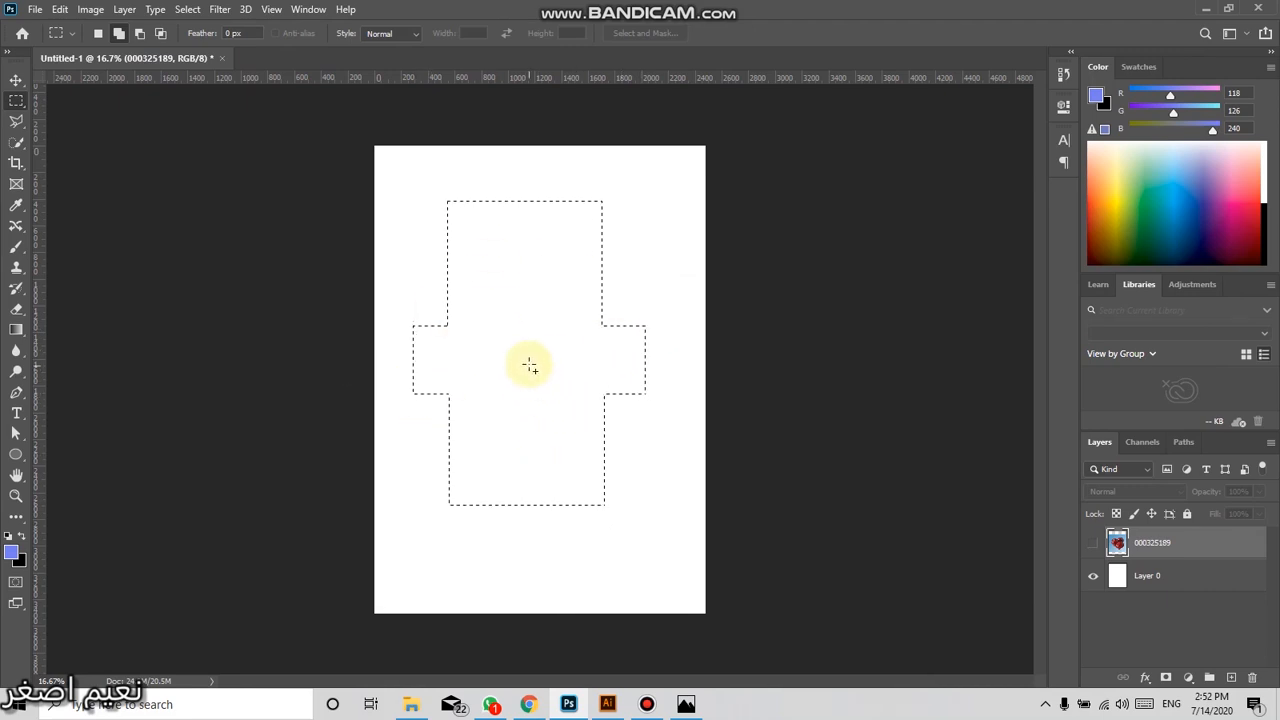
# Fill the combined selection with the foreground color on a new layer above the hidden apples layer
pyautogui.hotkey('alt', 'BackSpace')
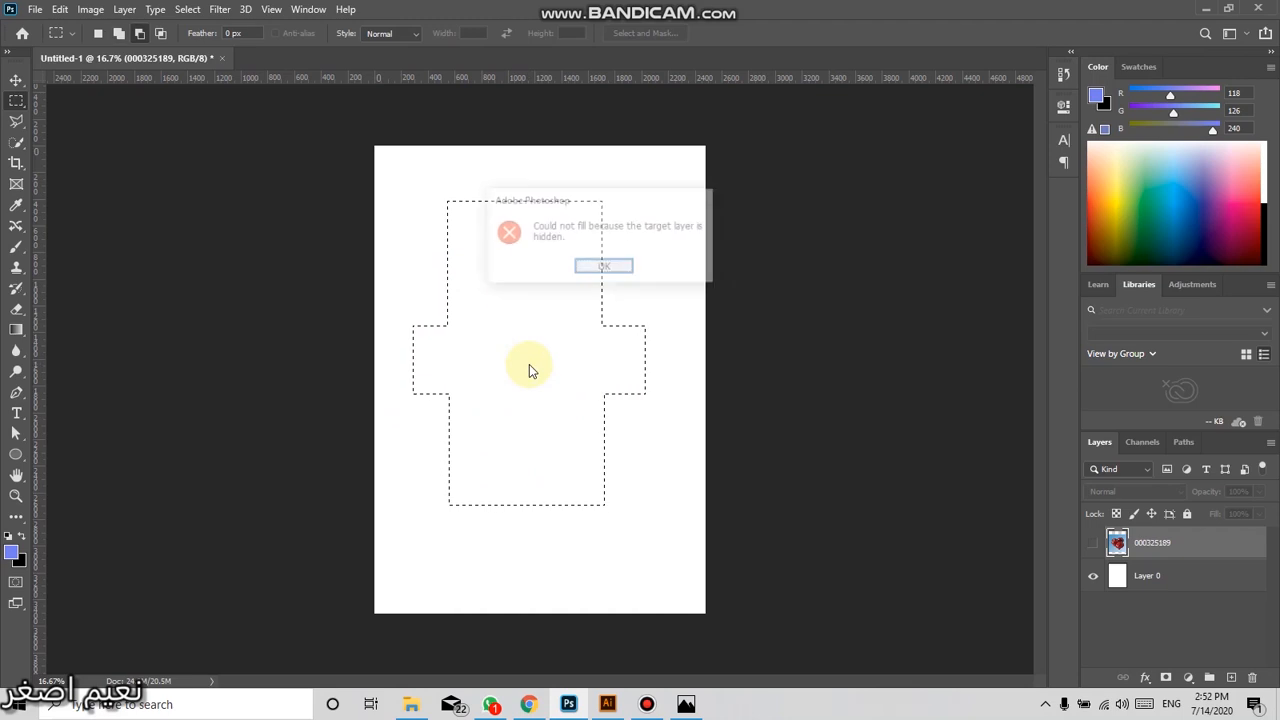
pyautogui.click(598, 268)
pyautogui.click(1231, 678)
pyautogui.hotkey('alt', 'BackSpace')
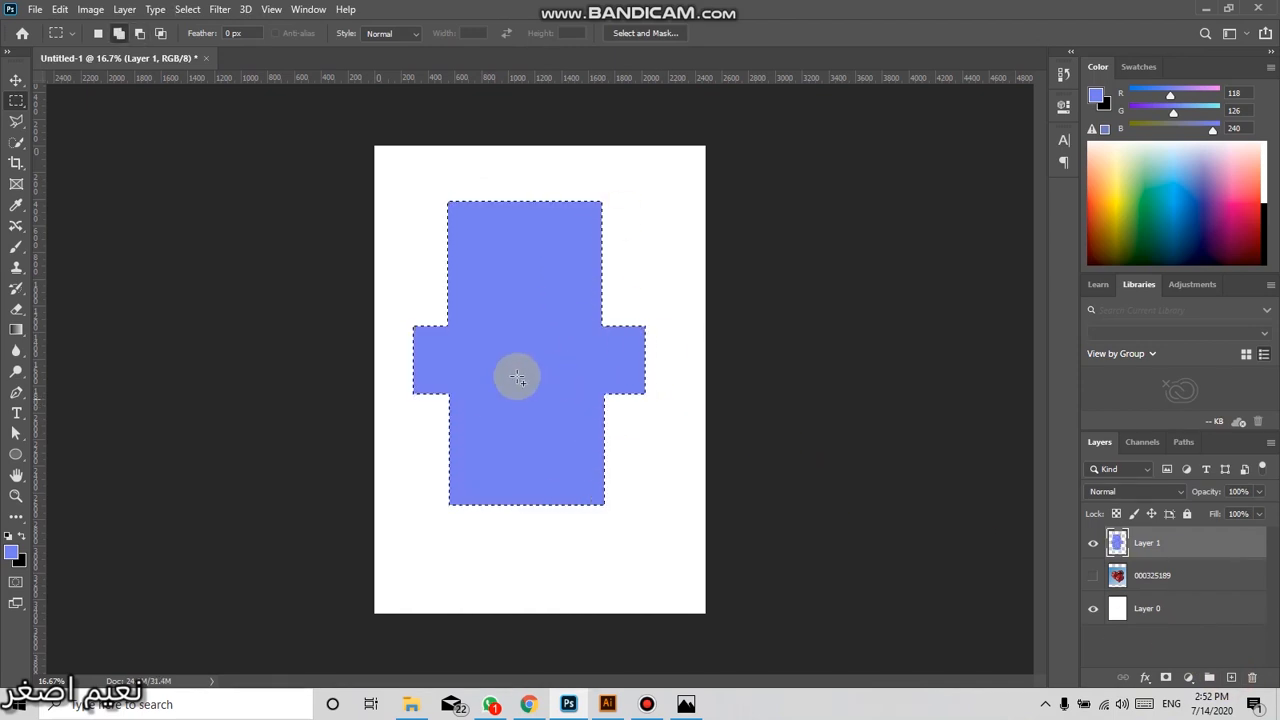
# Delete the fill inside the combined selection, then undo back past the new layer and deselect
pyautogui.press('Delete')
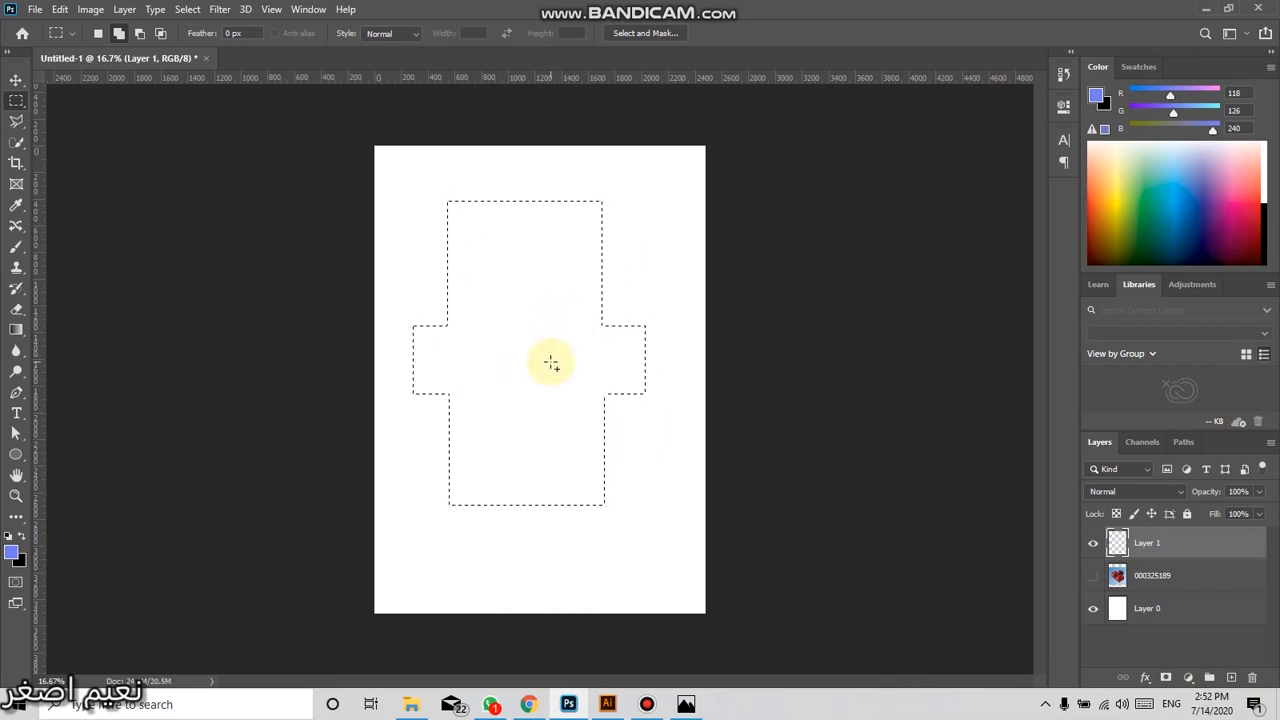
pyautogui.hotkey('ctrl', 'z')
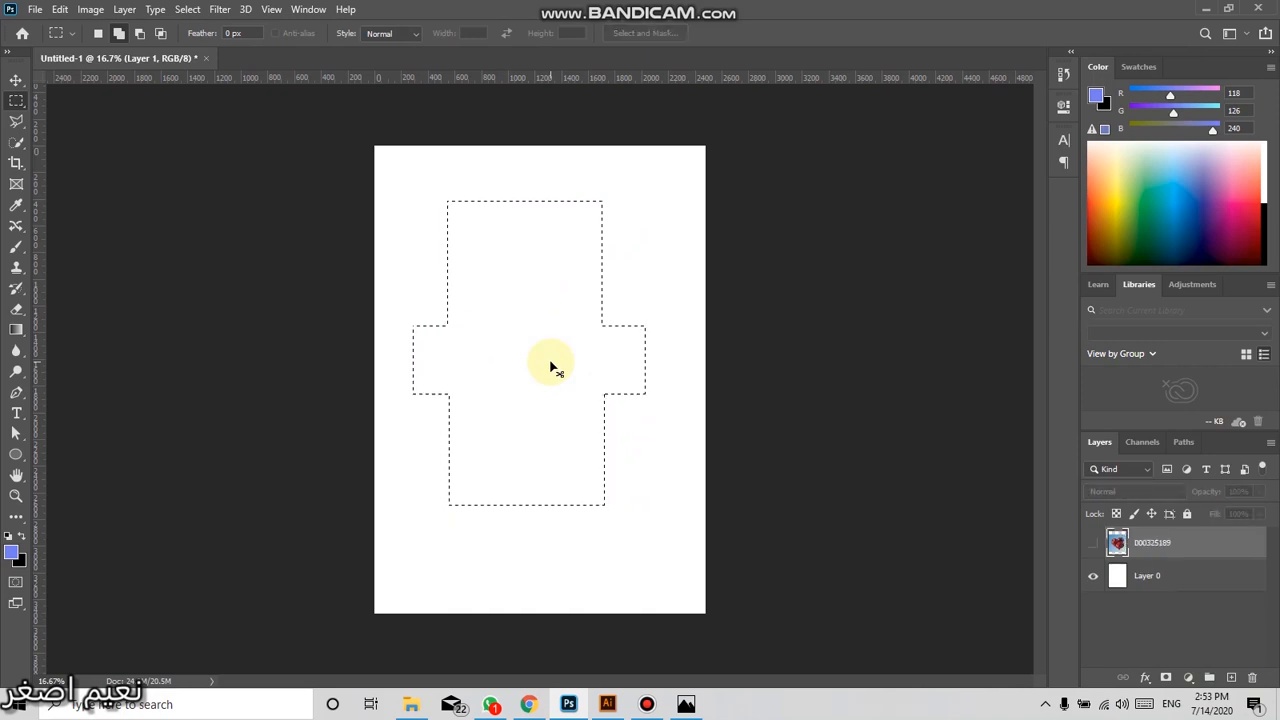
pyautogui.hotkey('ctrl', 'd')
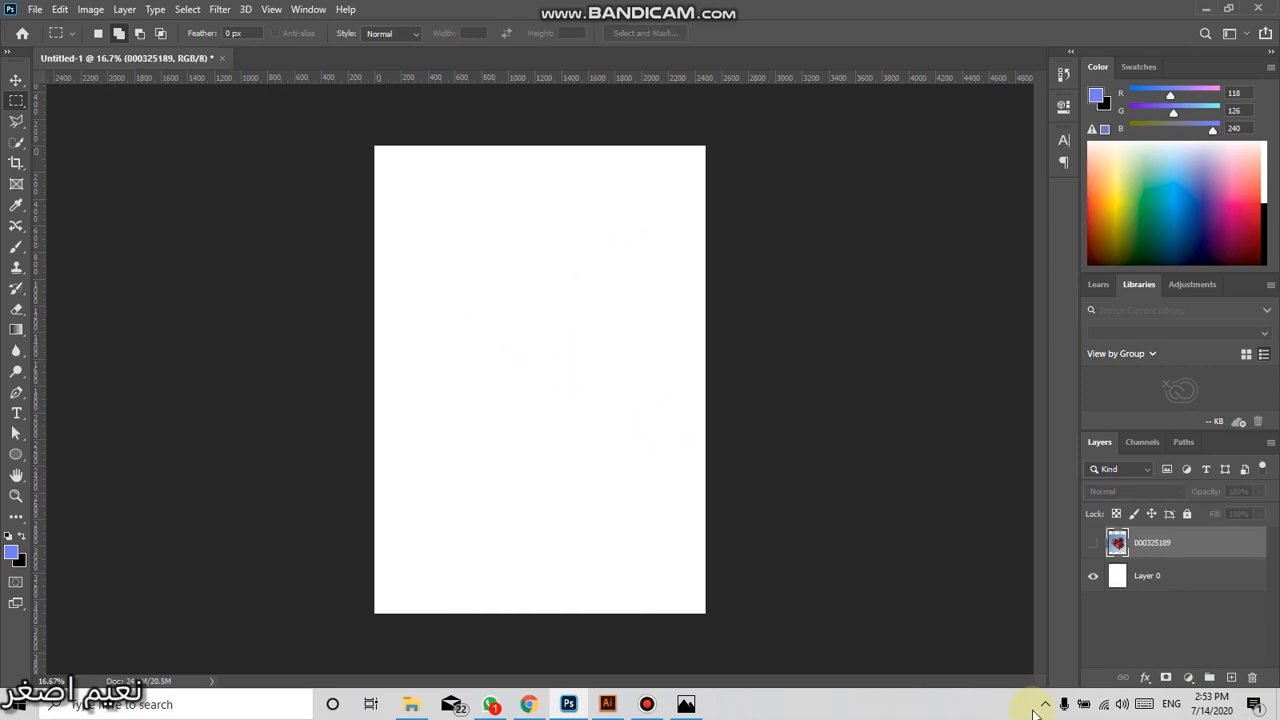
# On a new layer, select a large square and subtract a slightly smaller one inside it, leaving a thin frame selection
pyautogui.click(1231, 677)
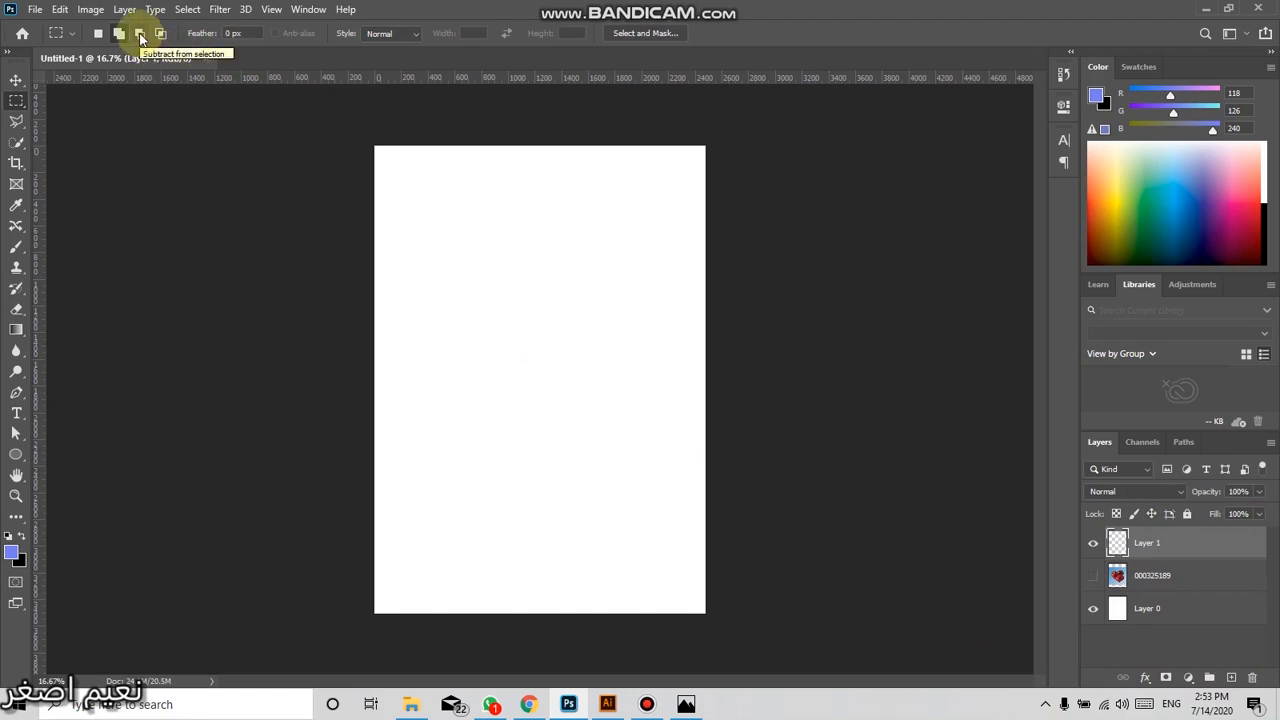
pyautogui.click(98, 33)
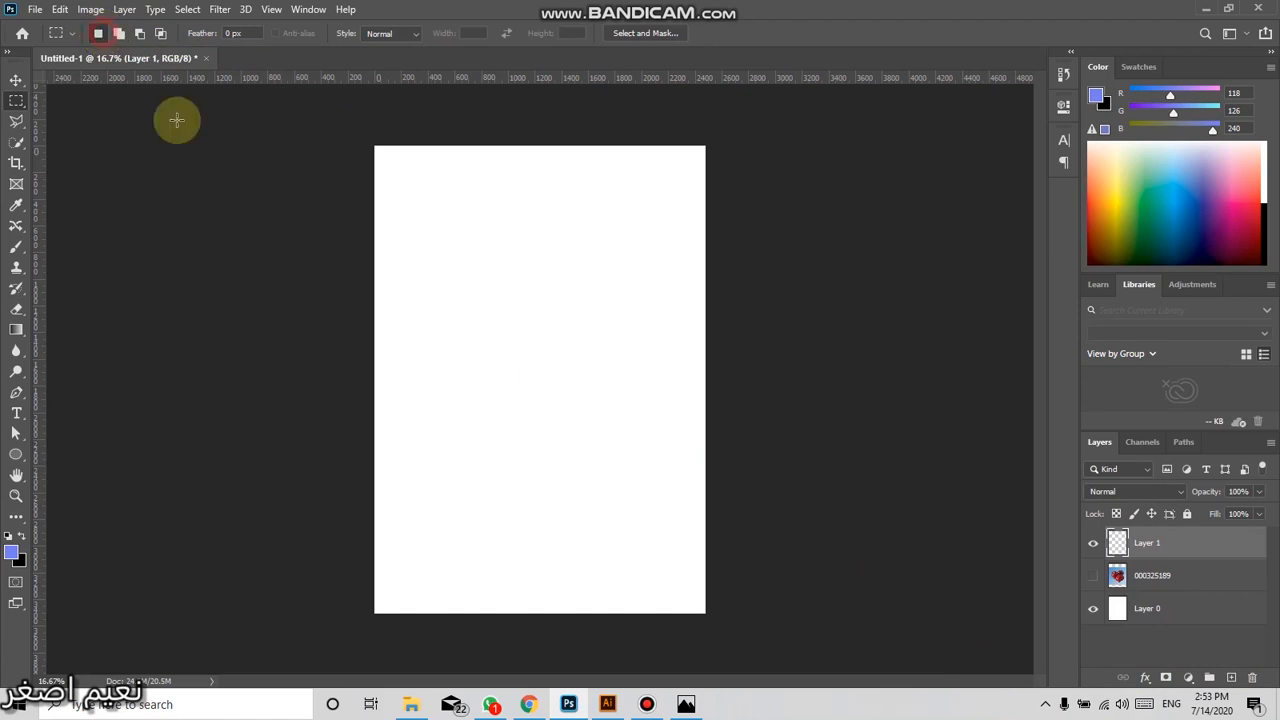
pyautogui.moveTo(424, 217); pyautogui.dragTo(660, 448)
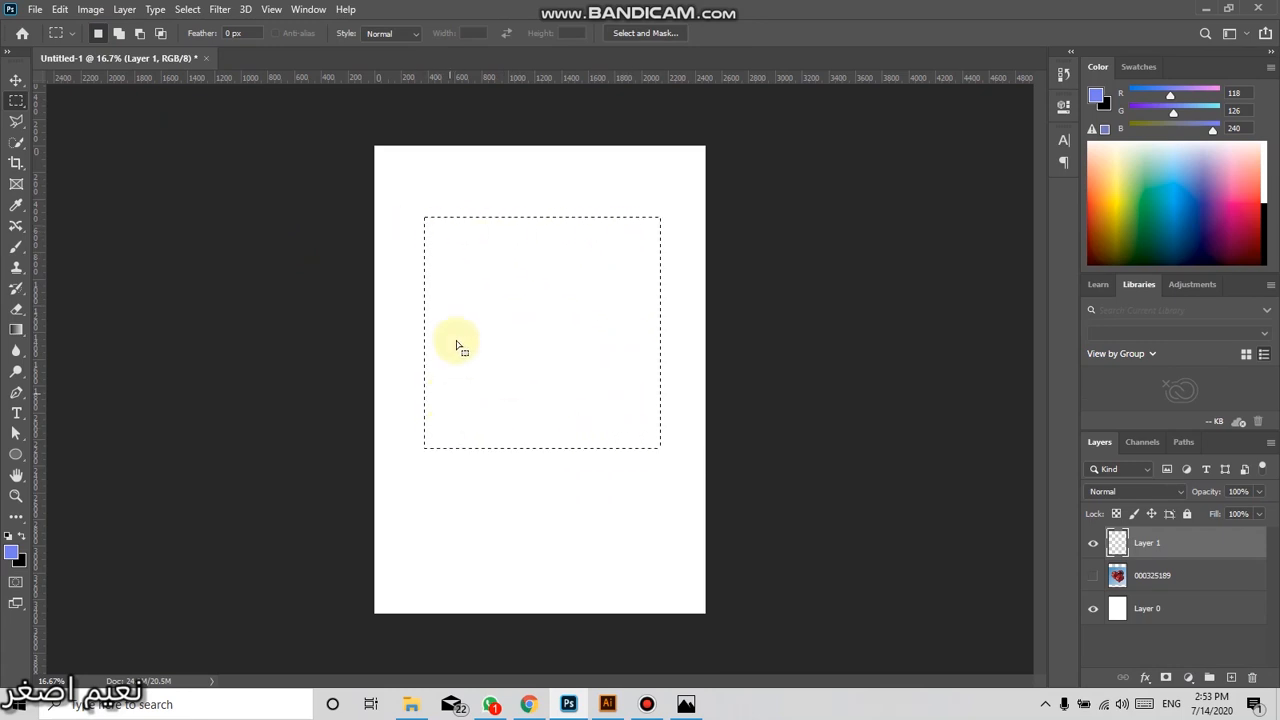
pyautogui.click(139, 34)
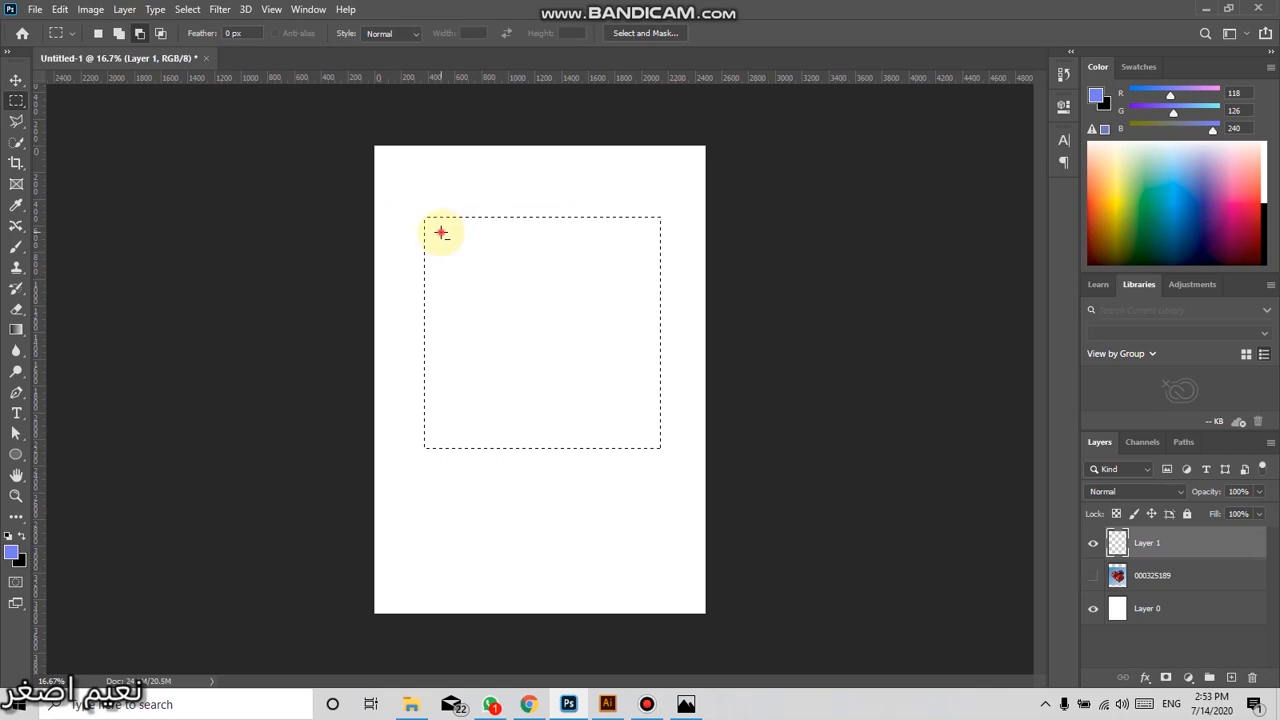
pyautogui.moveTo(646, 437); pyautogui.dragTo(647, 433)
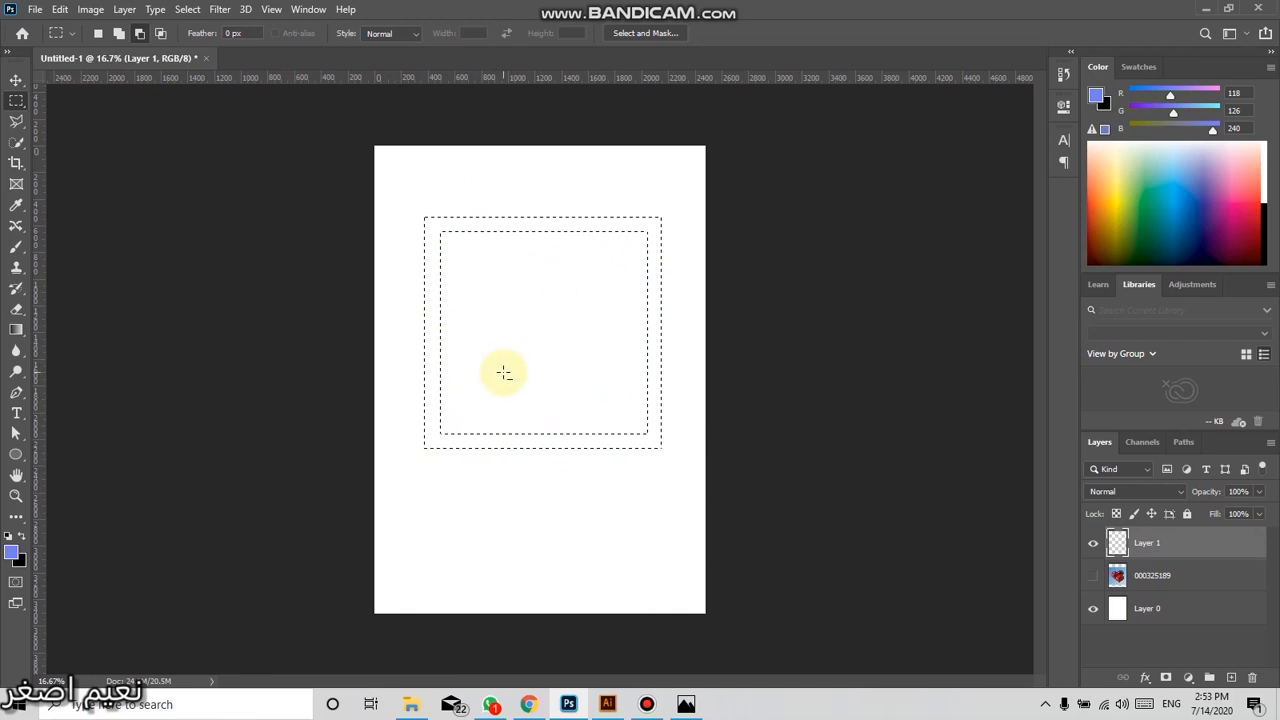
# Set the foreground color to black (000000) and fill the frame selection with it
pyautogui.click(12, 551)
pyautogui.moveTo(657, 354); pyautogui.dragTo(550, 422)
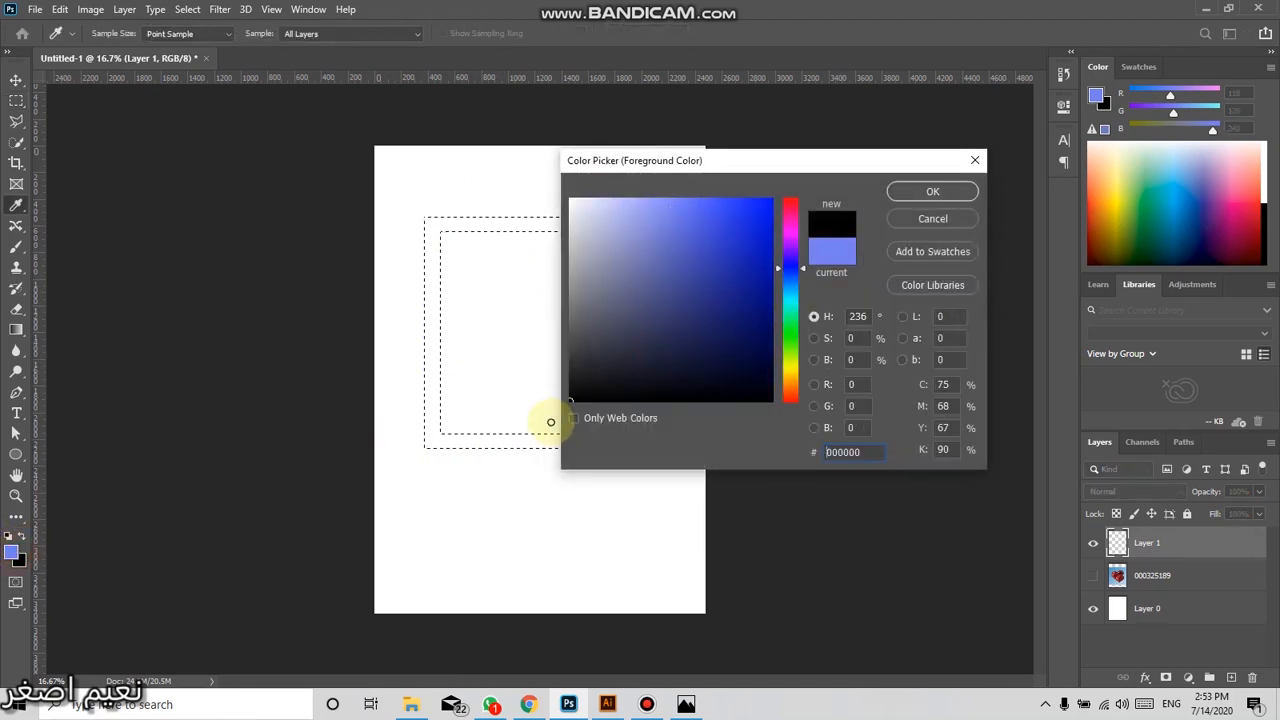
pyautogui.click(922, 194)
pyautogui.hotkey('alt', 'BackSpace')
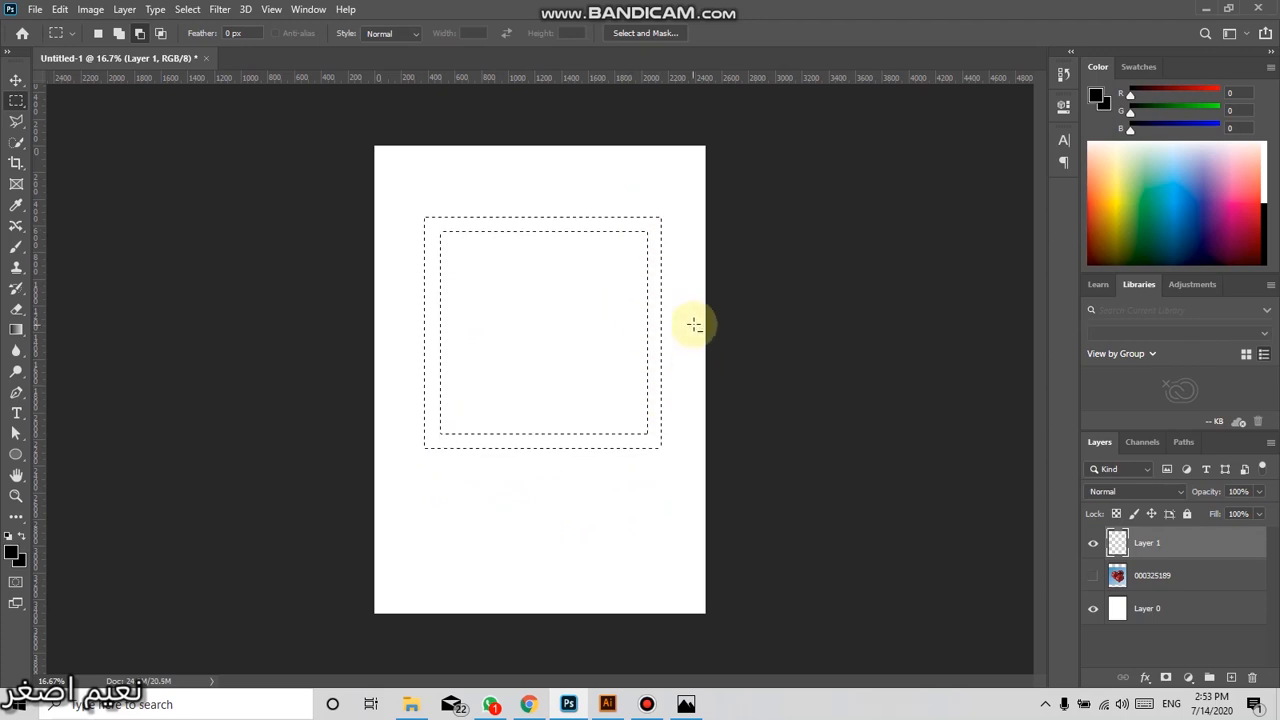
# Subtract the frame selection's lower-right corner and try a black fill on the remainder, ending with the fill undone and nothing selected
pyautogui.moveTo(699, 343); pyautogui.dragTo(635, 413)
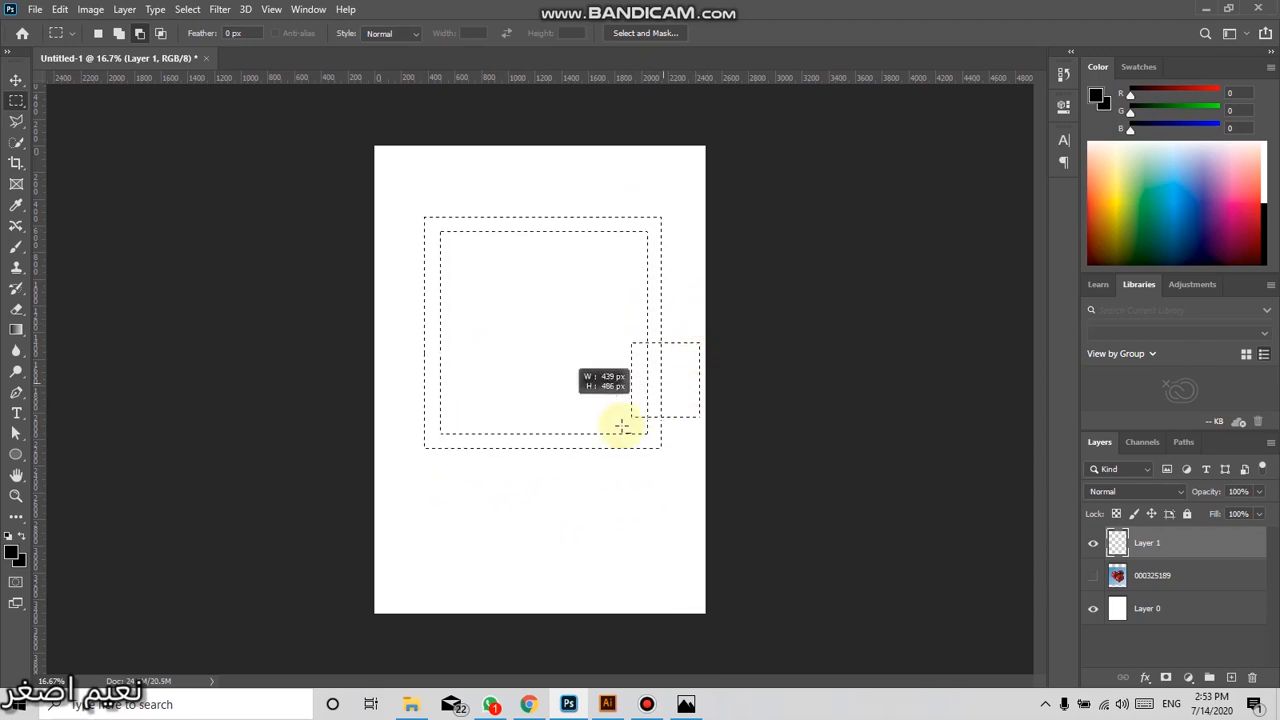
pyautogui.moveTo(578, 466)
pyautogui.mouseDown()
pyautogui.moveTo(548, 472)
pyautogui.moveTo(558, 479)
pyautogui.mouseUp()
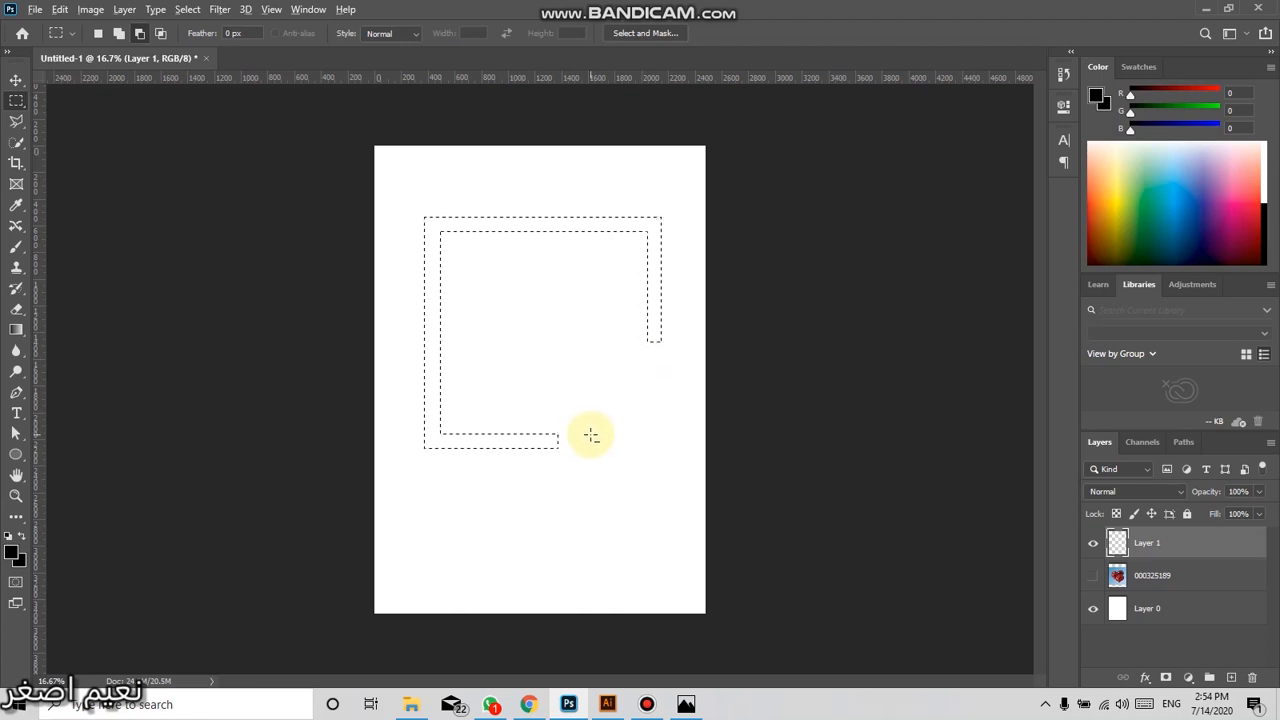
pyautogui.hotkey('alt', 'BackSpace')
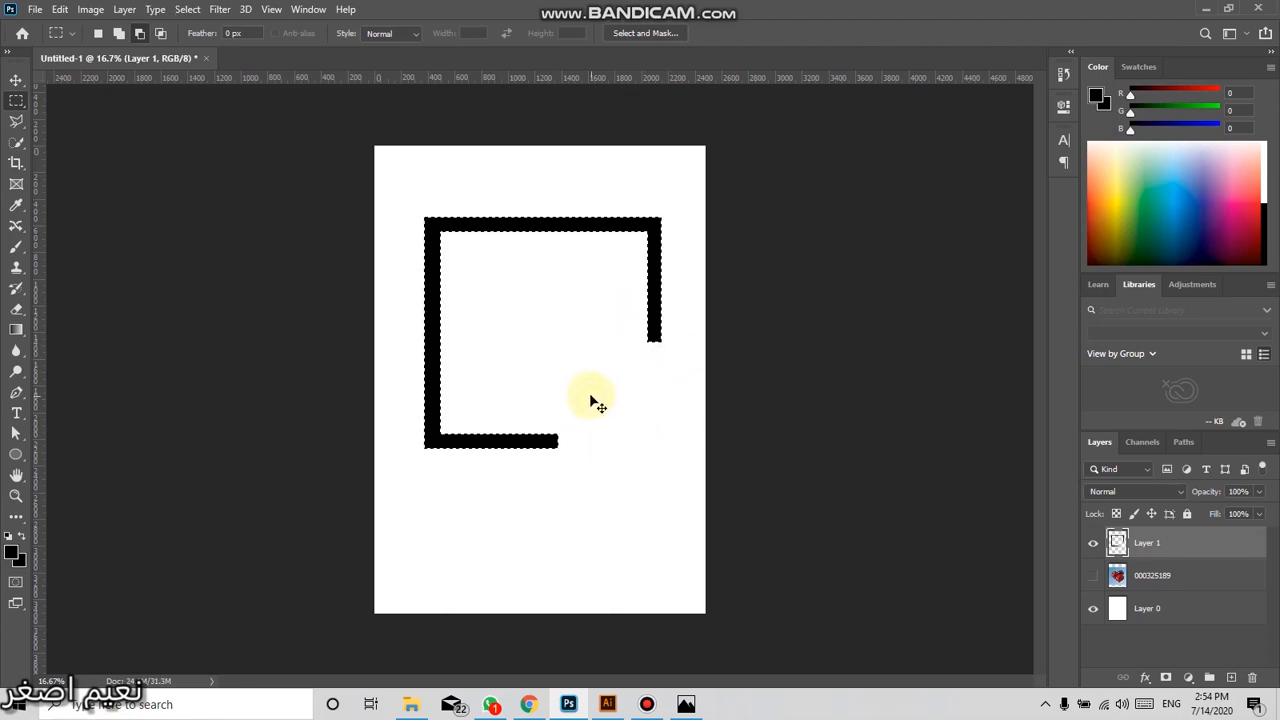
pyautogui.hotkey('ctrl', 'z')
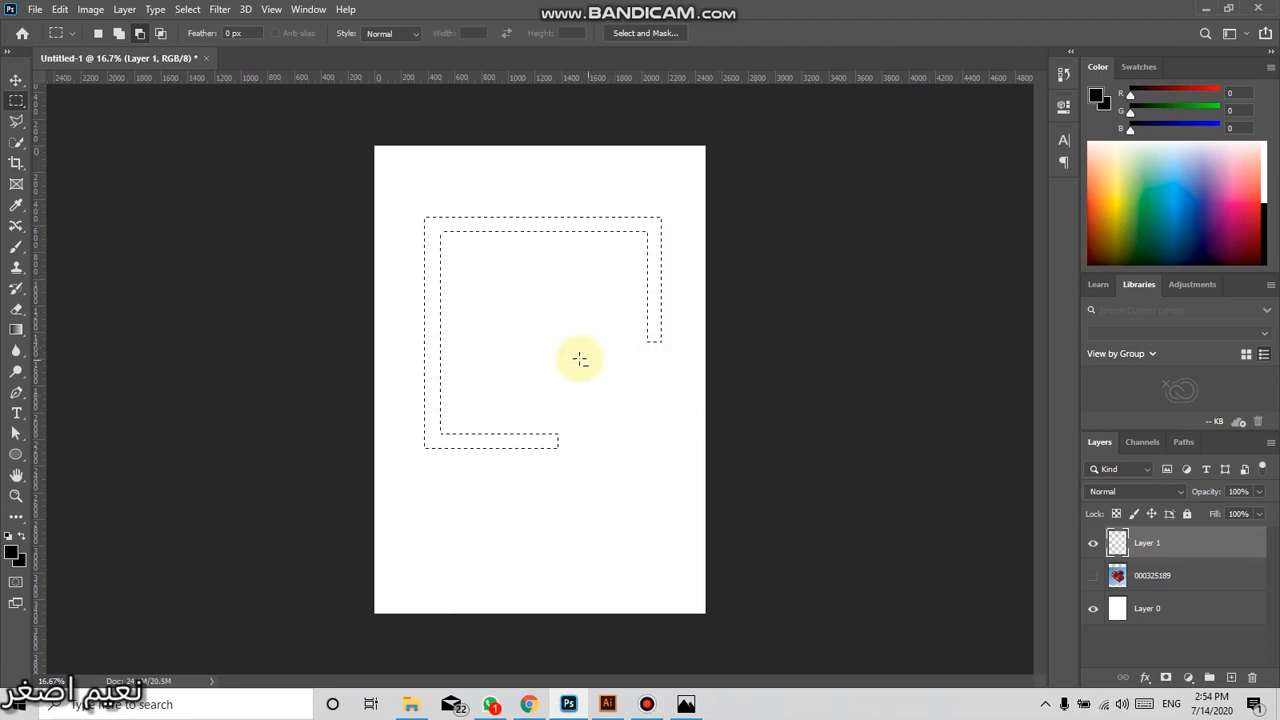
pyautogui.click(578, 366)
# Try subtracting the lower-left part of a new rectangular selection, then undo both the subtraction and the selection
pyautogui.click(98, 33)
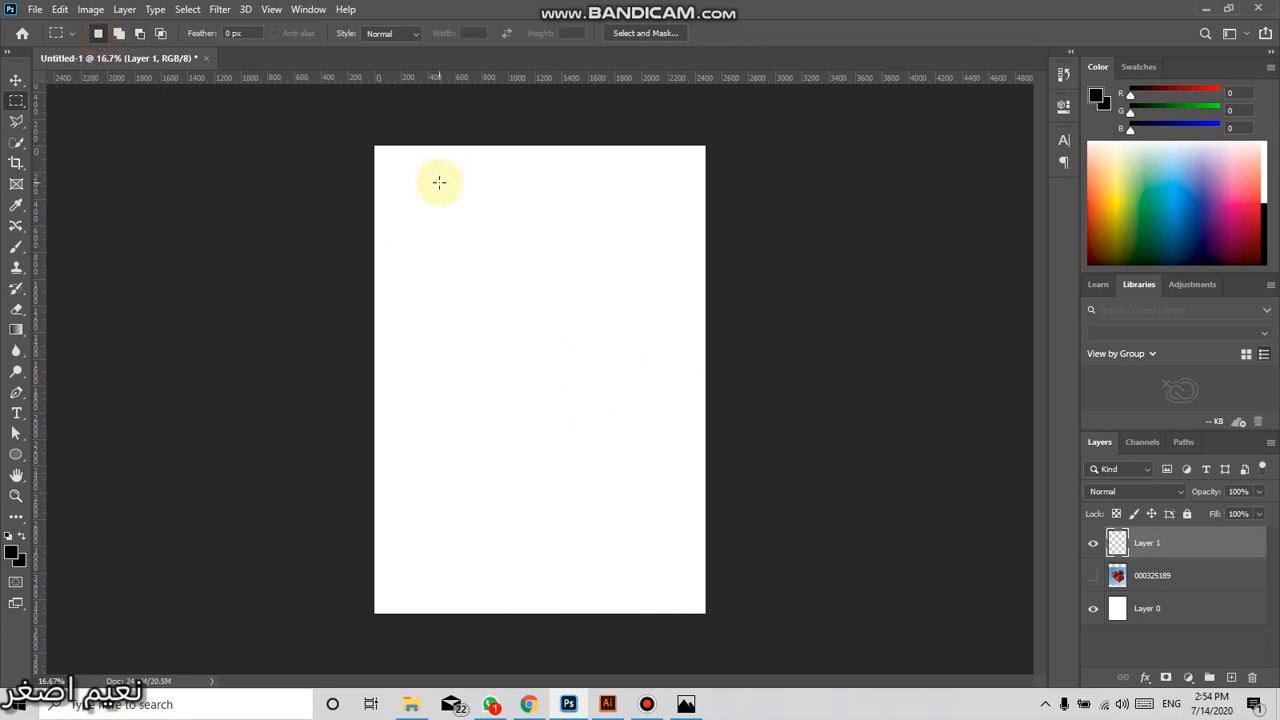
pyautogui.moveTo(440, 183); pyautogui.dragTo(615, 378)
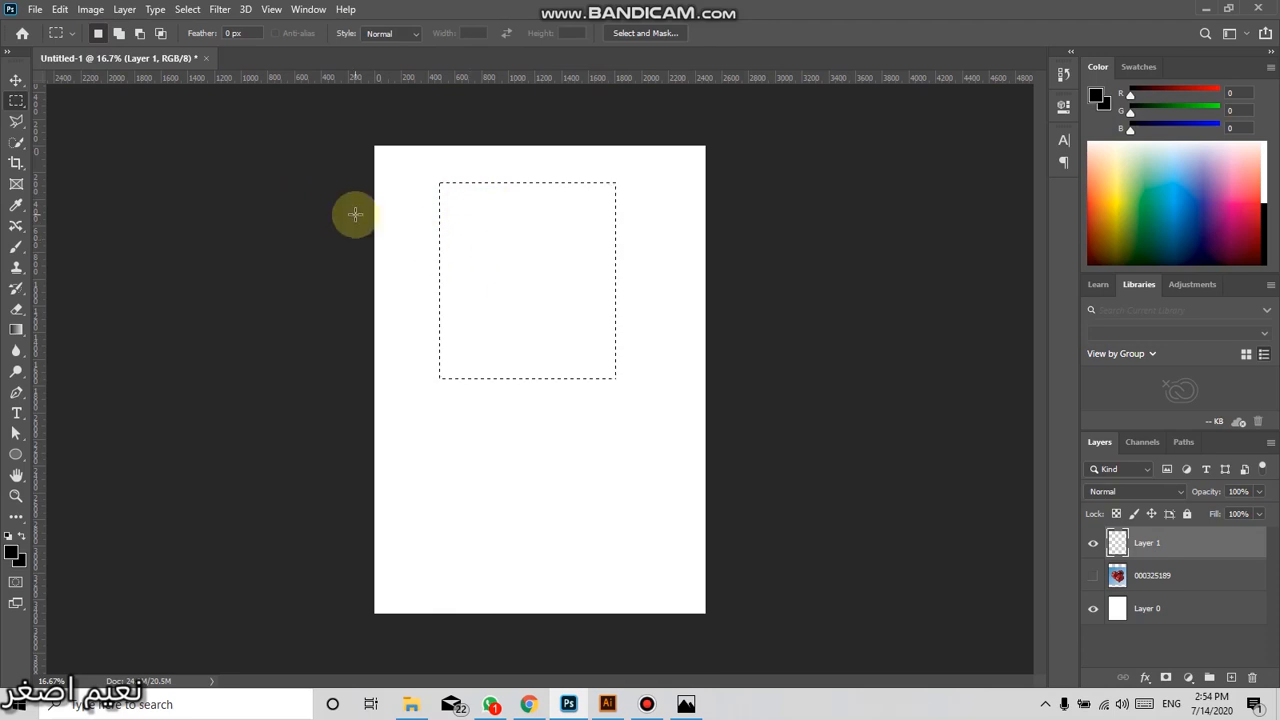
pyautogui.click(139, 33)
pyautogui.moveTo(401, 266); pyautogui.dragTo(552, 412)
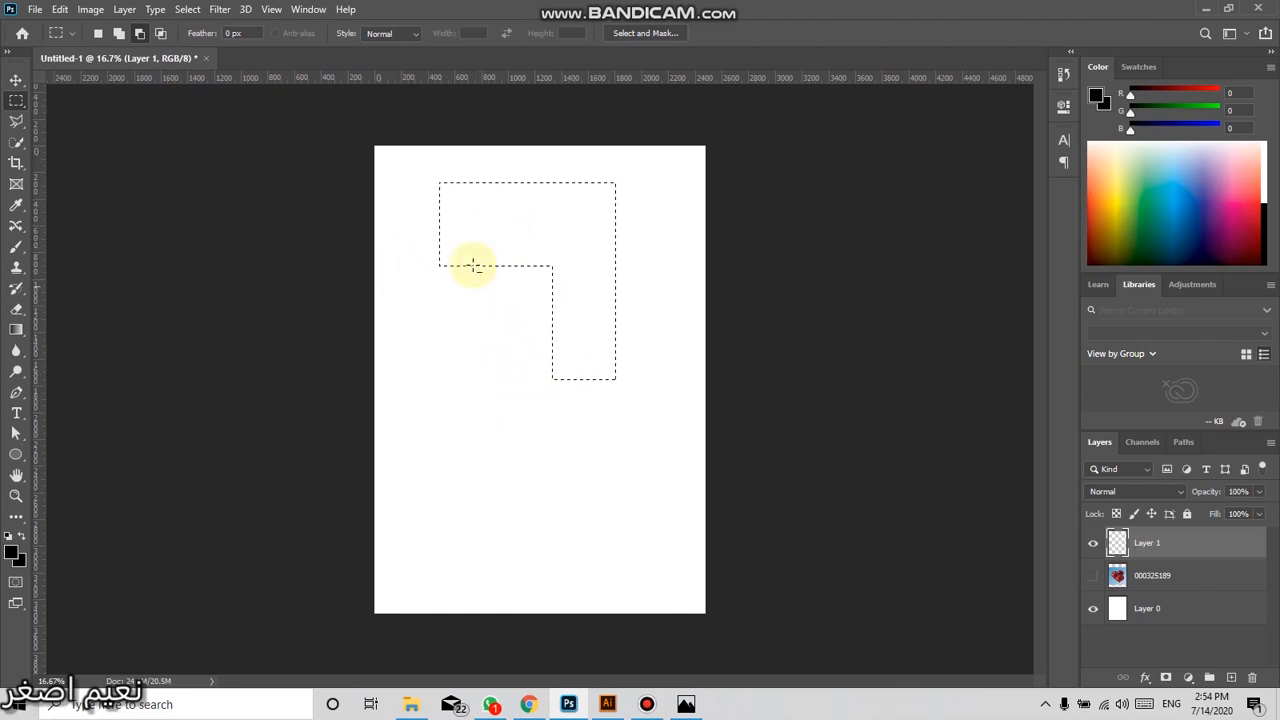
pyautogui.hotkey('ctrl', 'z')
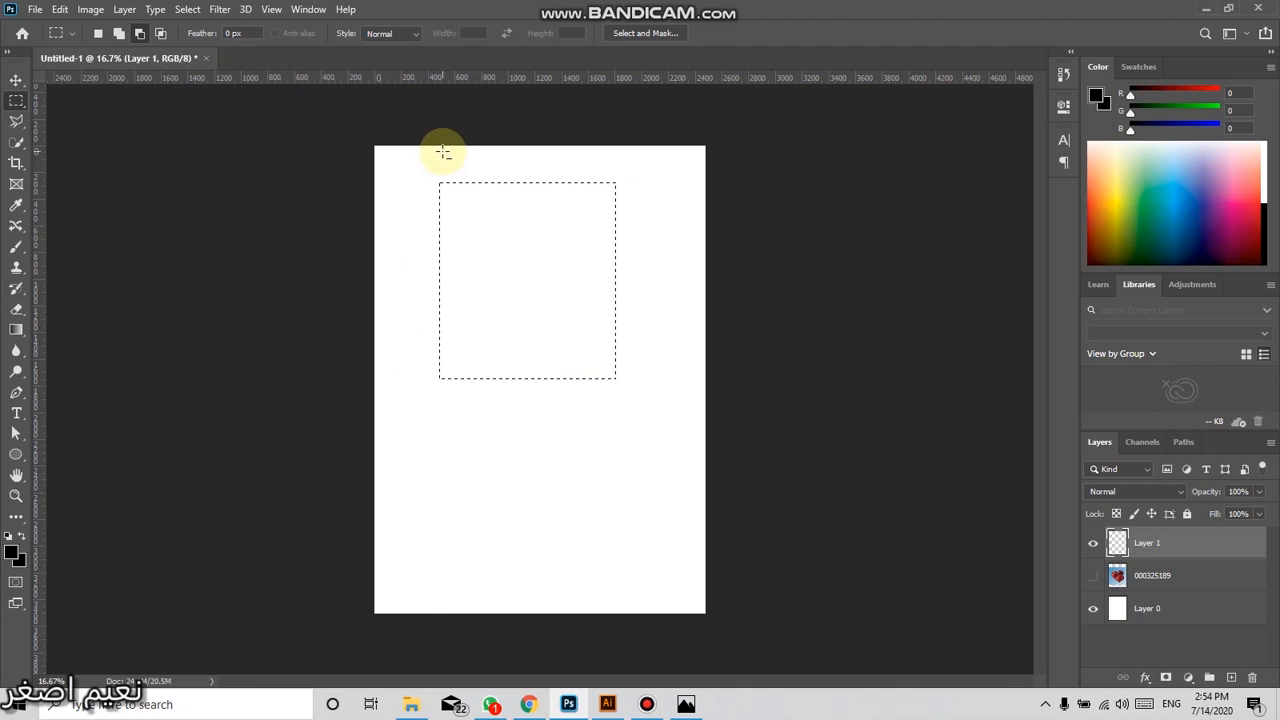
pyautogui.hotkey('ctrl', 'z')
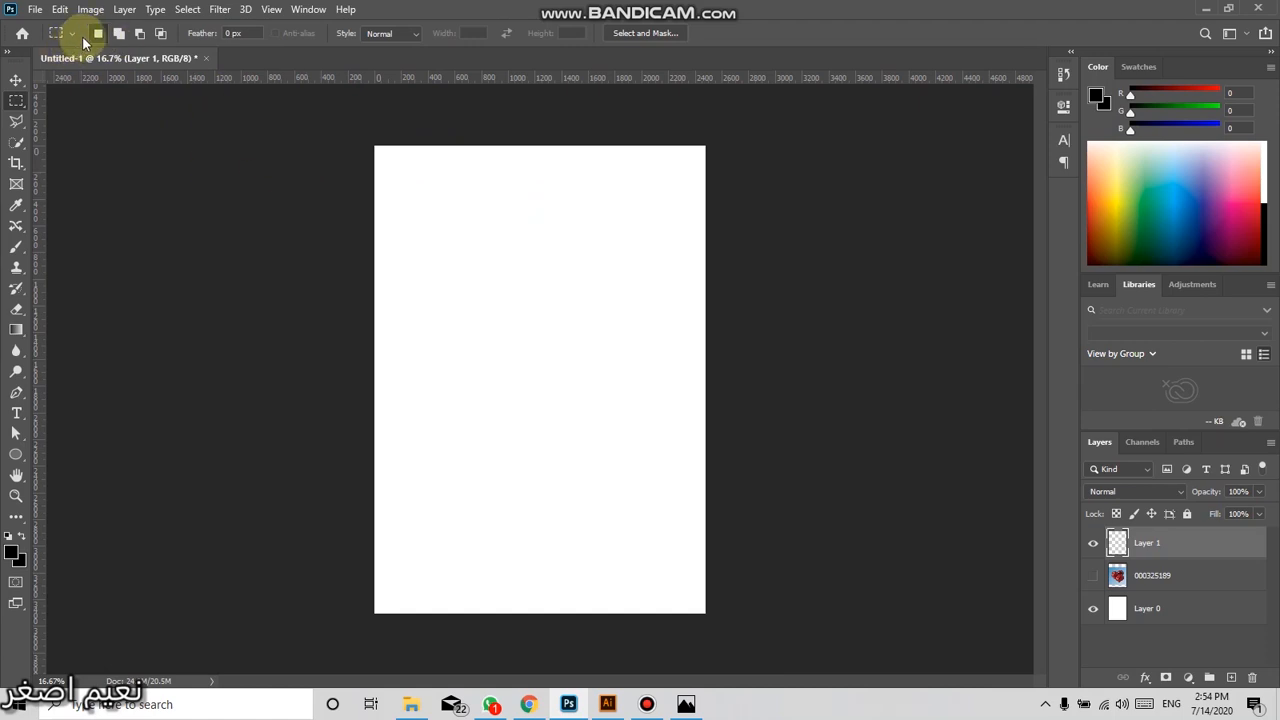
# Select a new rectangle on the upper page and add a smaller one overlapping its lower-right corner
pyautogui.moveTo(444, 194); pyautogui.dragTo(614, 357)
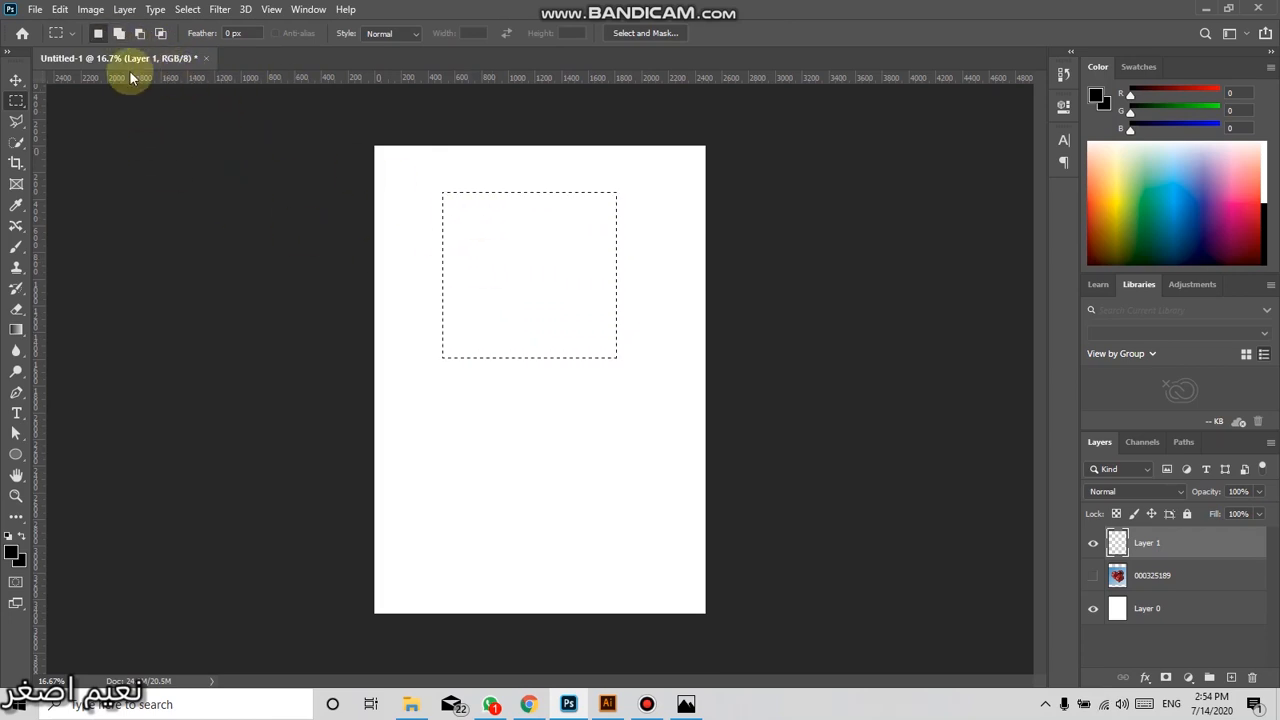
pyautogui.click(119, 33)
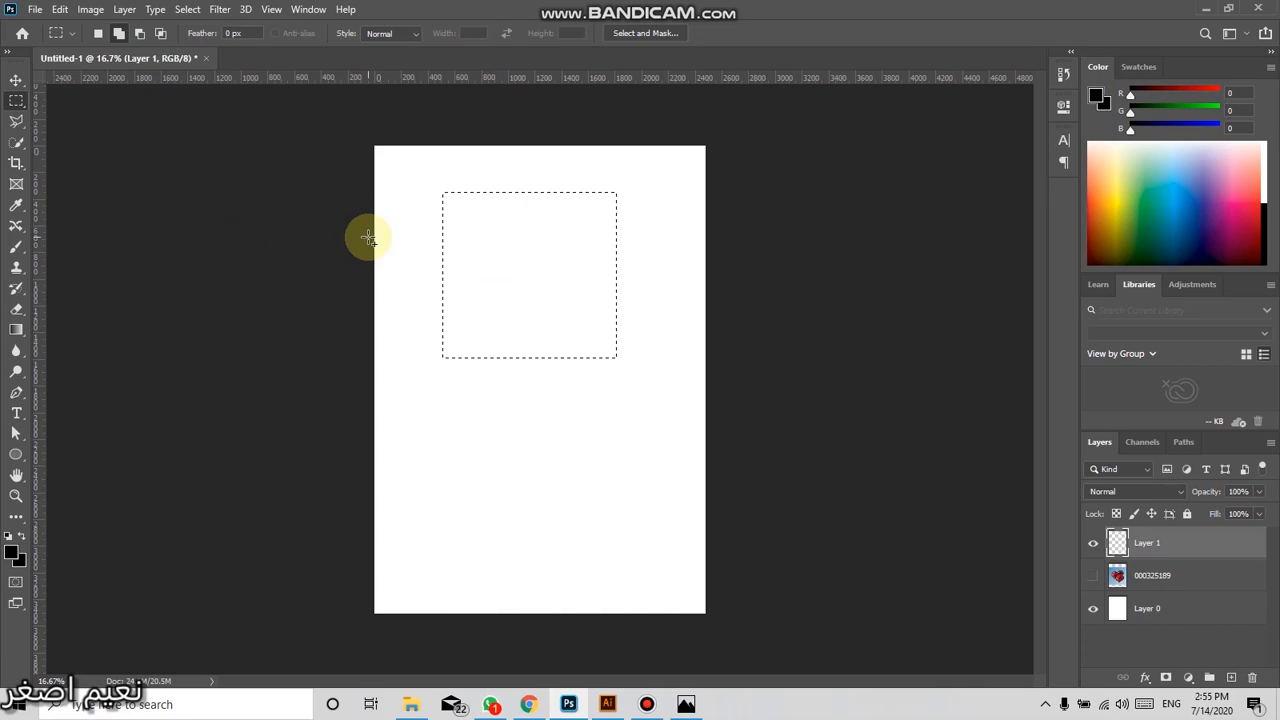
pyautogui.press('shift')
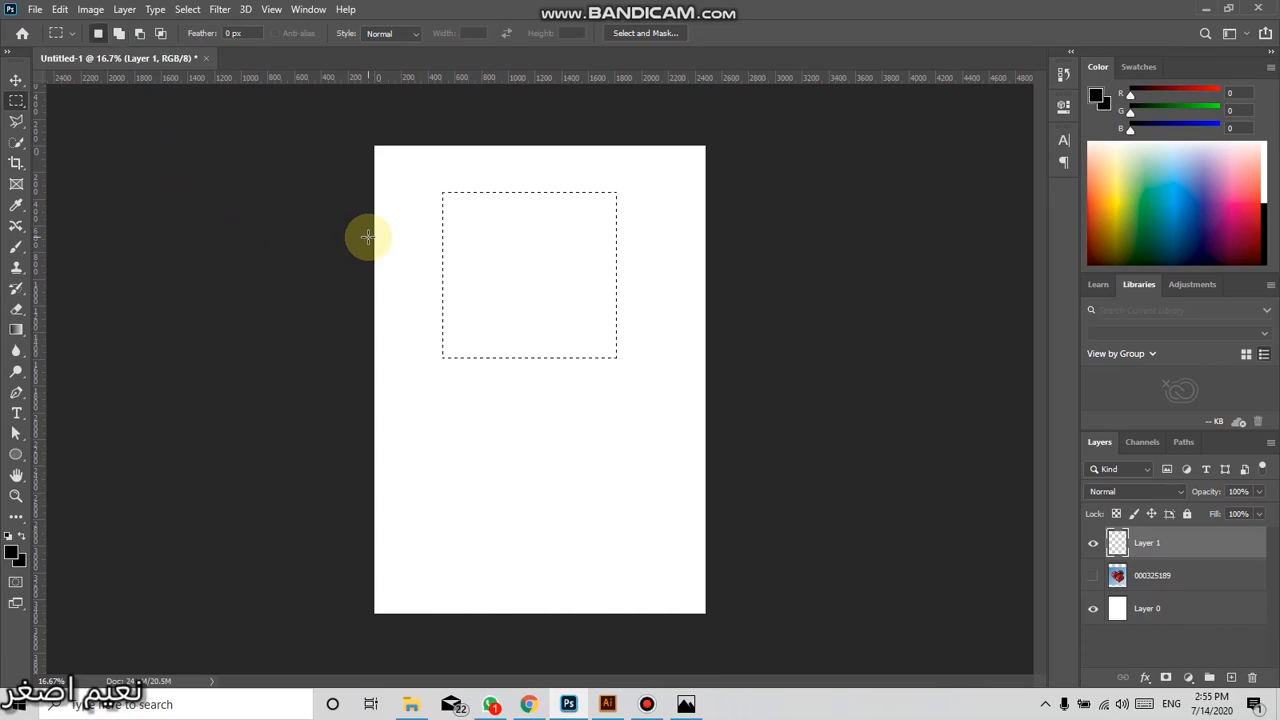
pyautogui.press('shift')
pyautogui.moveTo(562, 410)
pyautogui.mouseDown()
pyautogui.moveTo(549, 434)
pyautogui.moveTo(552, 417)
pyautogui.mouseUp()
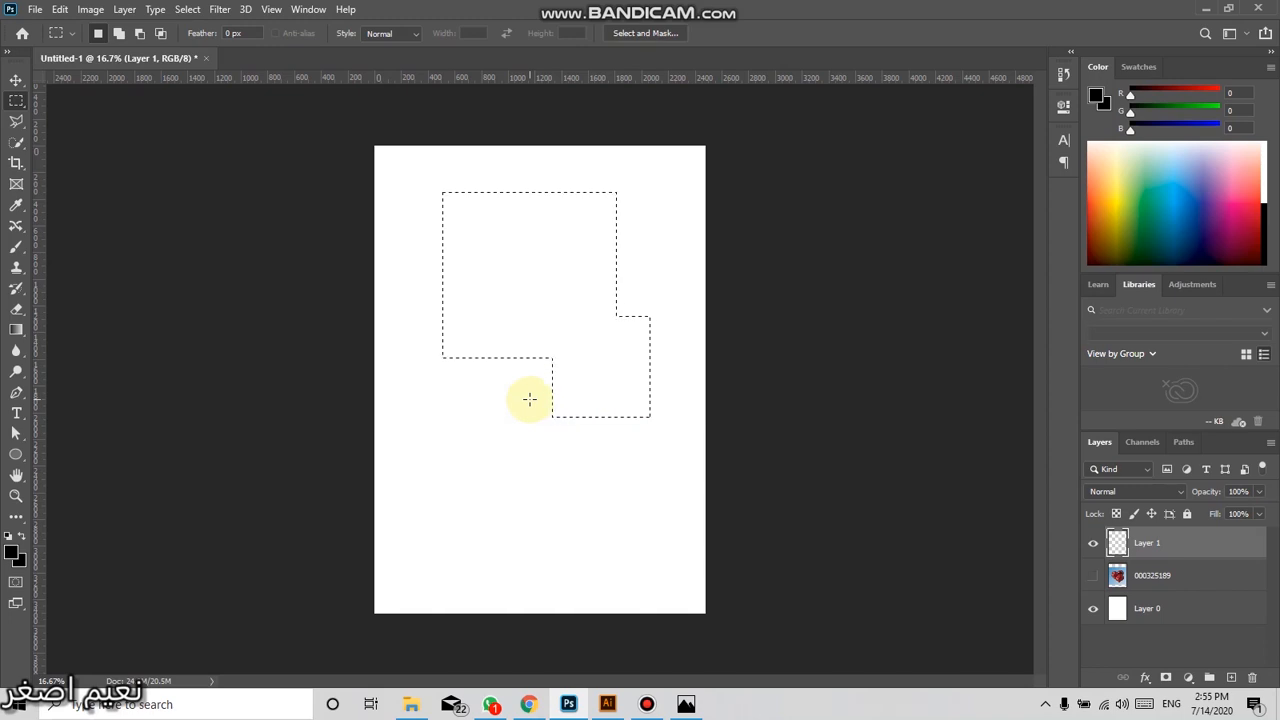
# Subtract a wide rectangle from the lower part of the combined selection, leaving a narrow leg on its left edge, then deselect
pyautogui.press('alt')
pyautogui.press('alt')
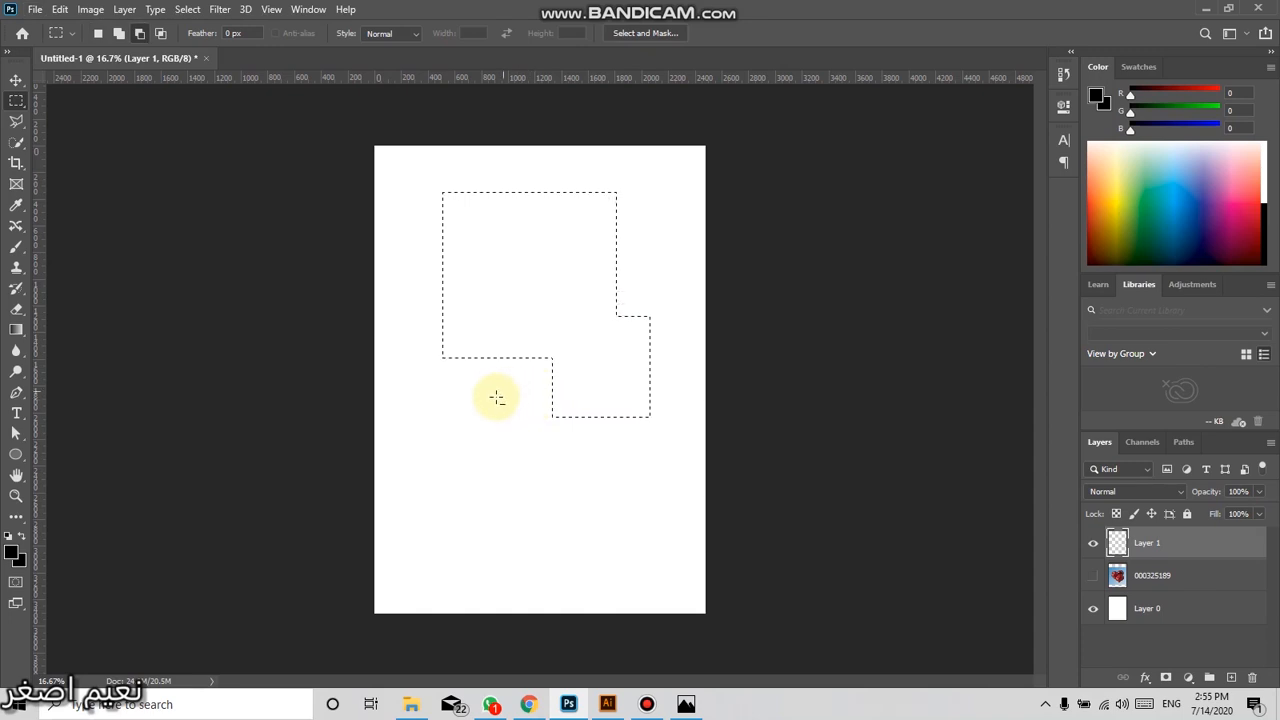
pyautogui.moveTo(462, 491); pyautogui.dragTo(708, 300)
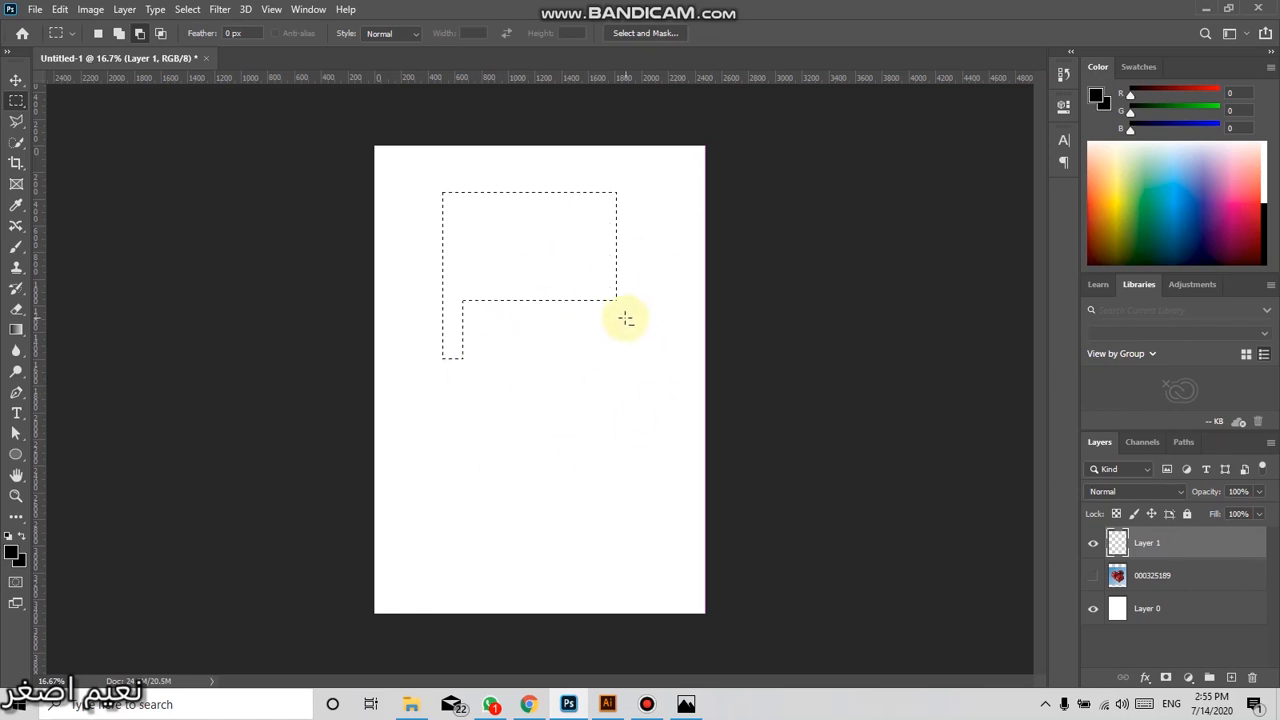
pyautogui.hotkey('ctrl', 'd')
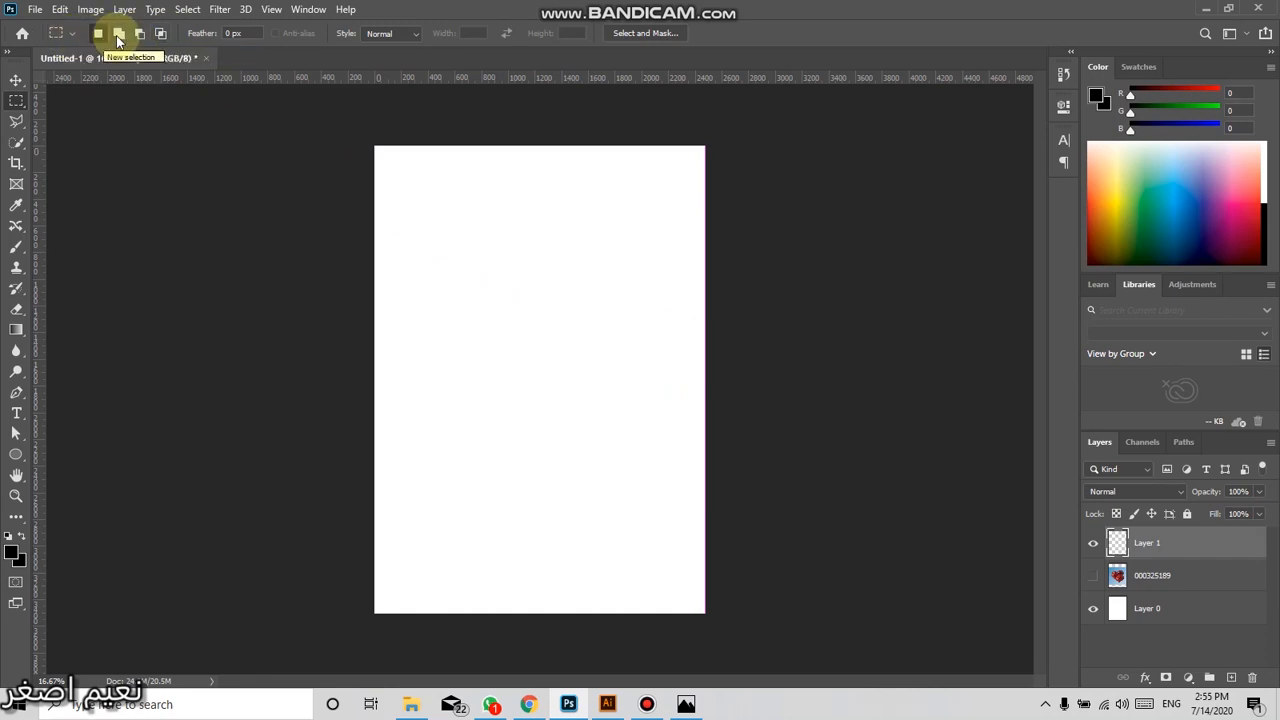
# Replace a trial selection with a small square on the page's left side and add a second rectangle beside it across a narrow gap
pyautogui.moveTo(450, 249); pyautogui.dragTo(643, 444)
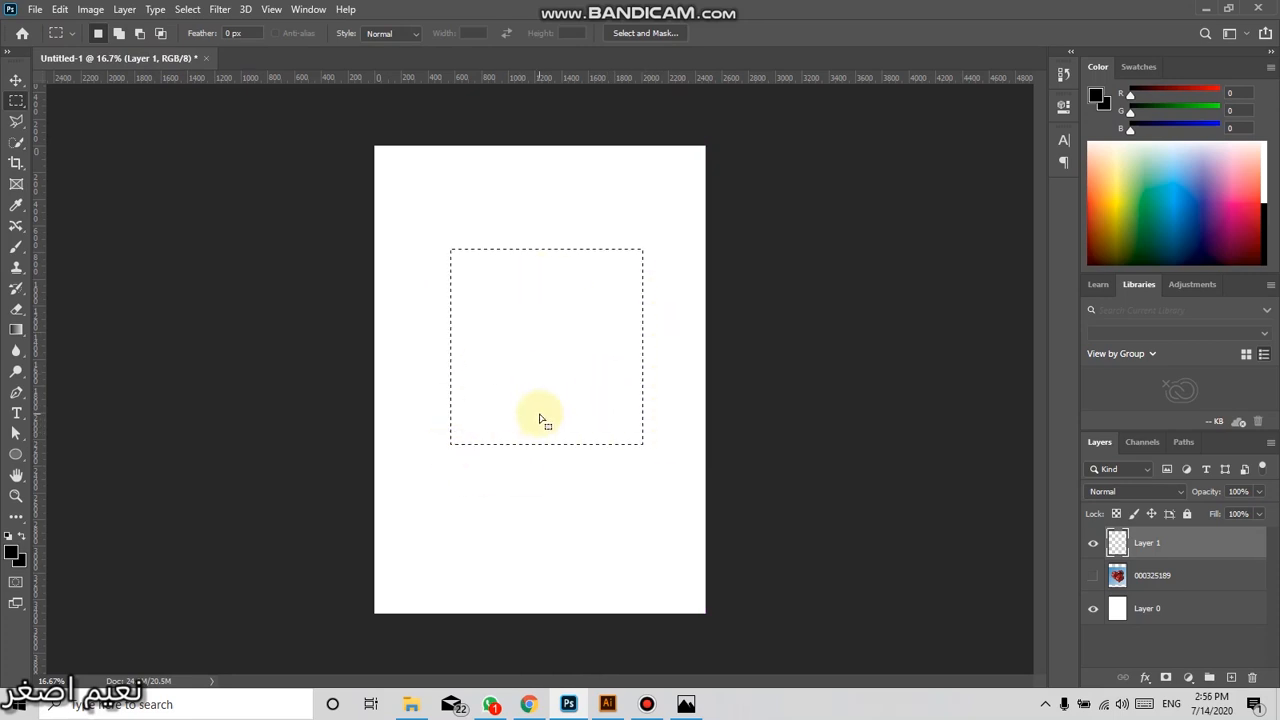
pyautogui.click(528, 510)
pyautogui.moveTo(411, 266); pyautogui.dragTo(502, 352)
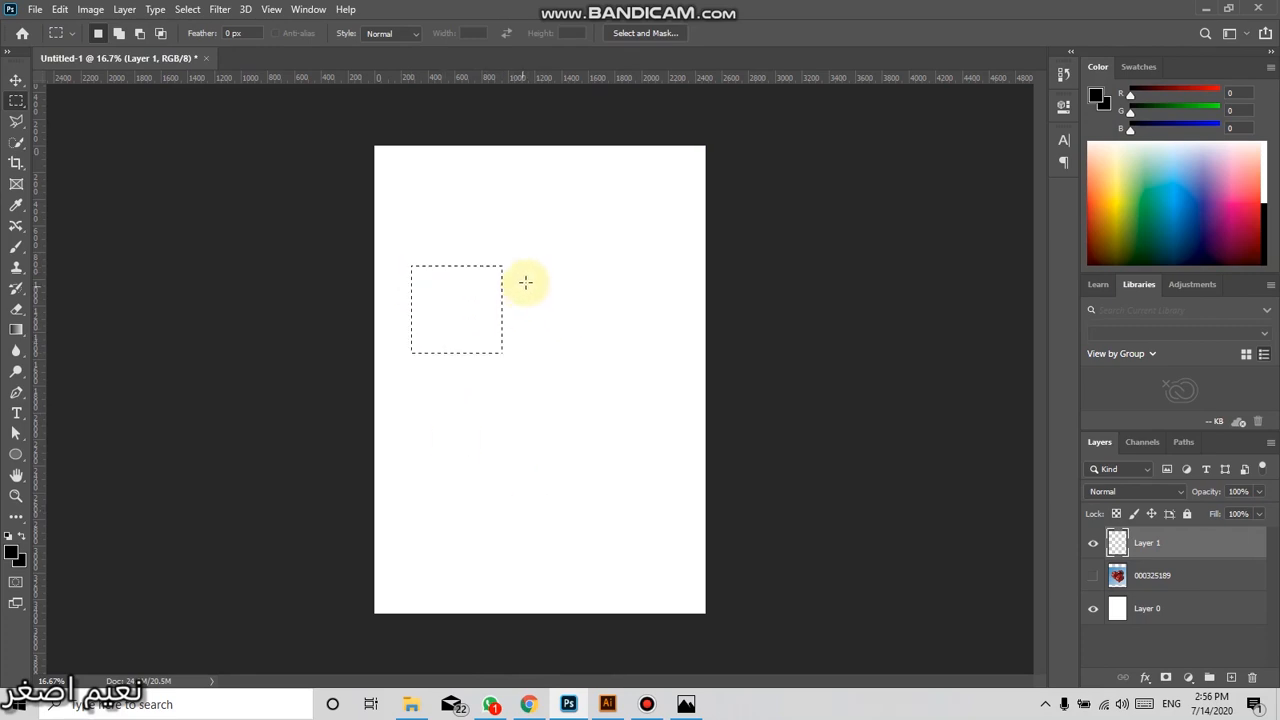
pyautogui.press('shift')
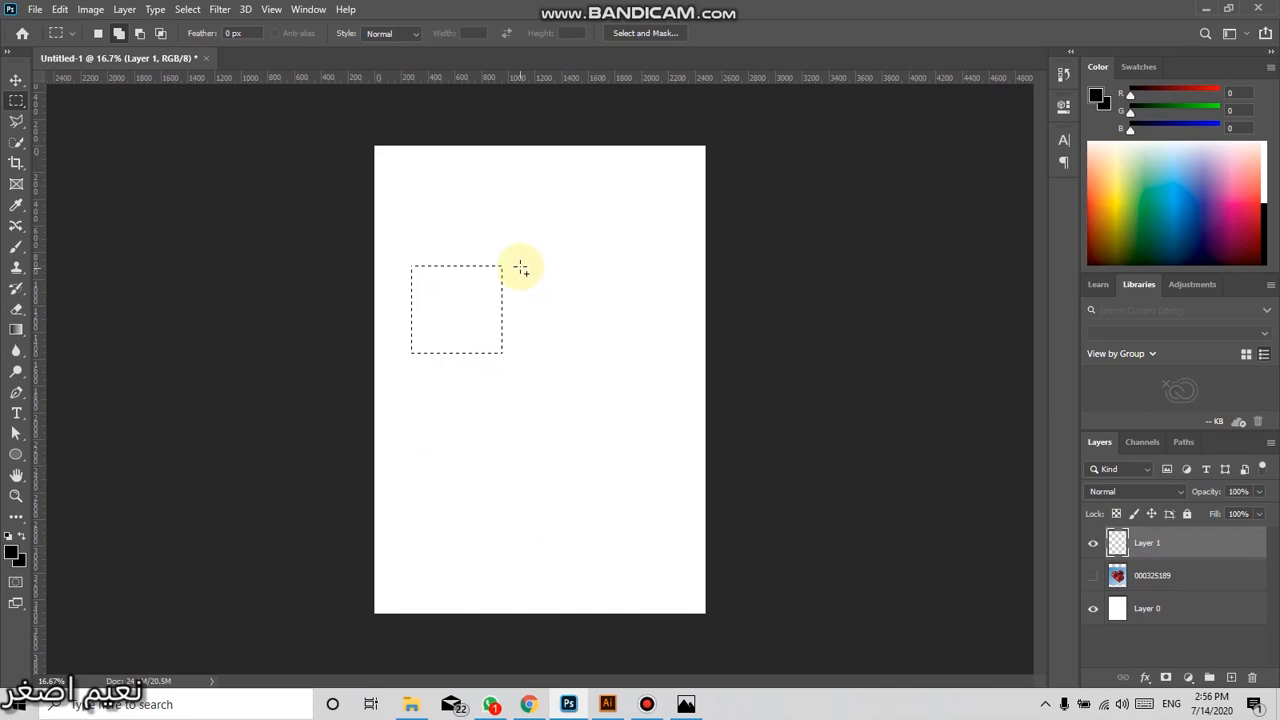
pyautogui.moveTo(519, 267); pyautogui.dragTo(599, 354)
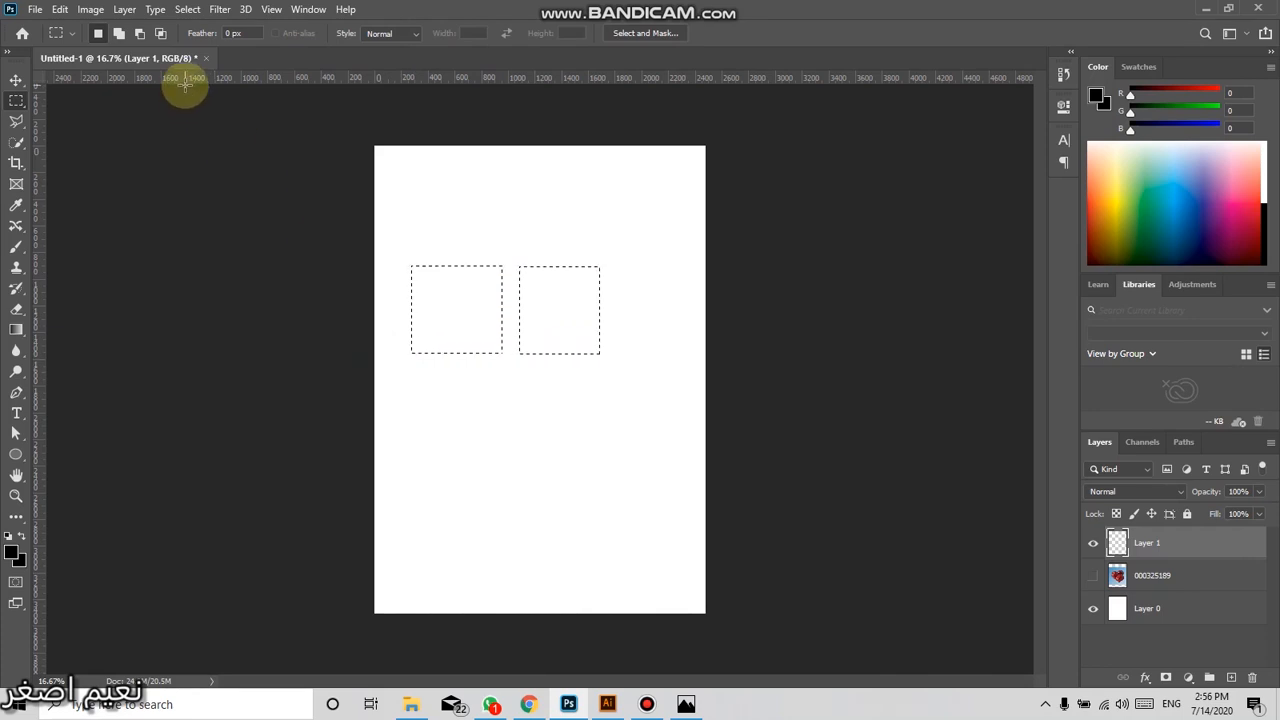
# Intersect the two selected rectangles with a tall rectangle about 726 × 1422 px spanning the gap between them
pyautogui.click(161, 33)
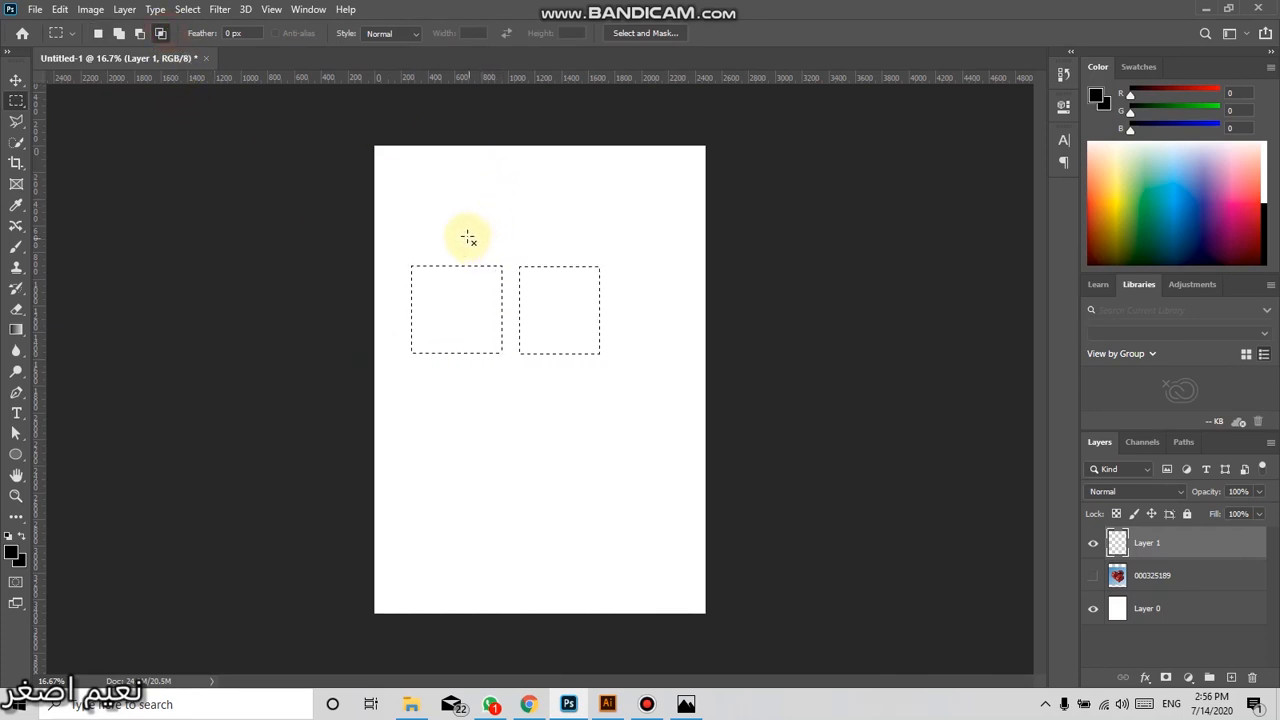
pyautogui.moveTo(464, 212); pyautogui.dragTo(559, 401)
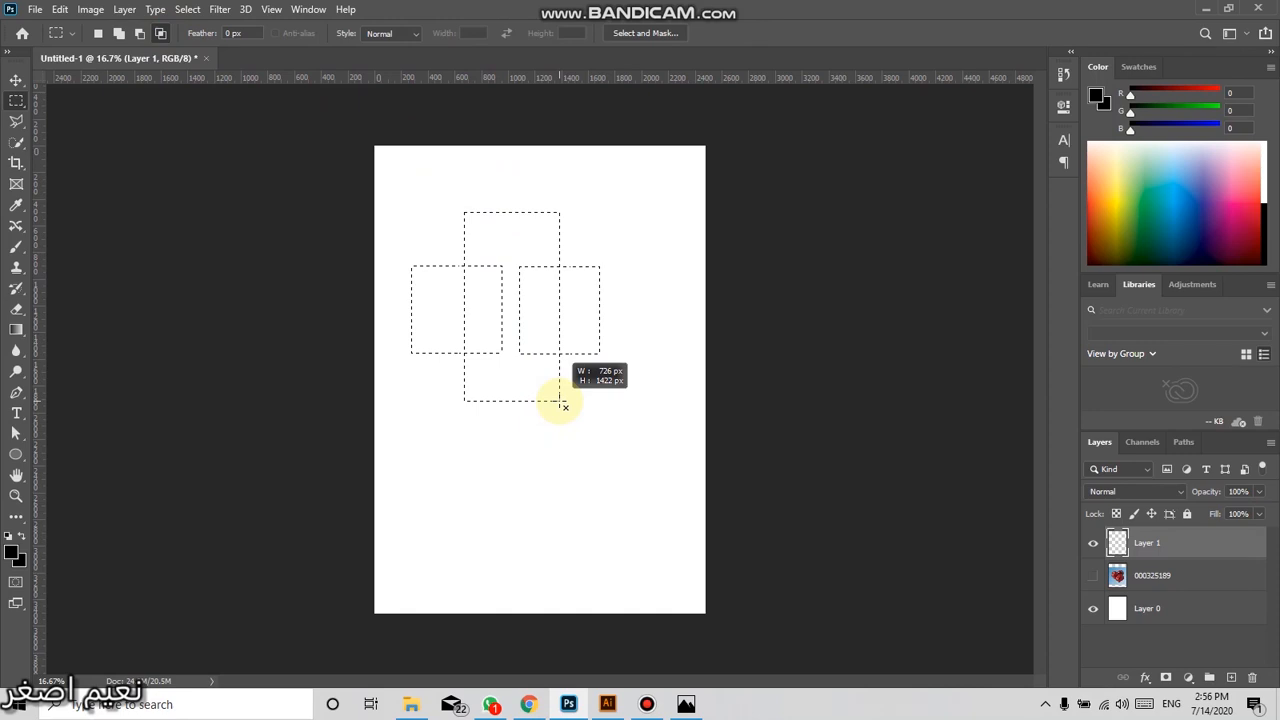
pyautogui.moveTo(560, 401); pyautogui.dragTo(560, 402)
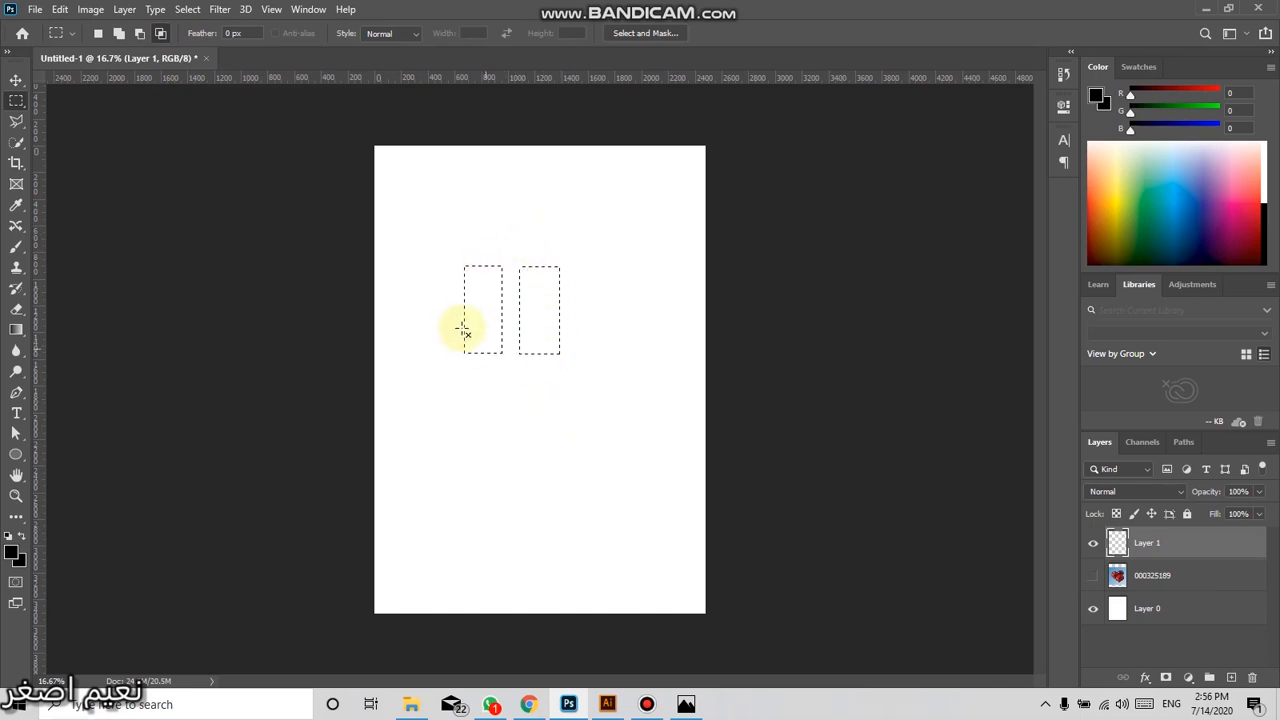
# Select a single square and try intersecting it with an overlapping rectangle about 1319 × 960 px, ending with the square selected again
pyautogui.moveTo(437, 253); pyautogui.dragTo(562, 374)
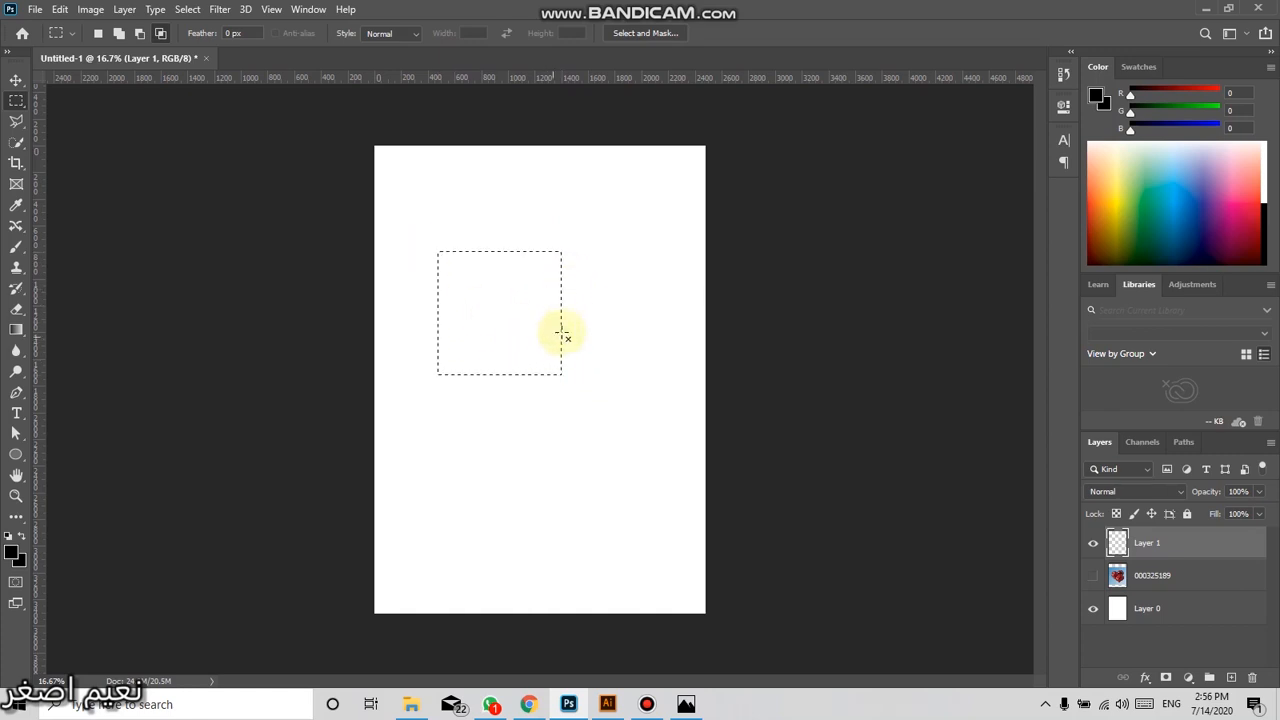
pyautogui.moveTo(664, 292); pyautogui.dragTo(492, 422)
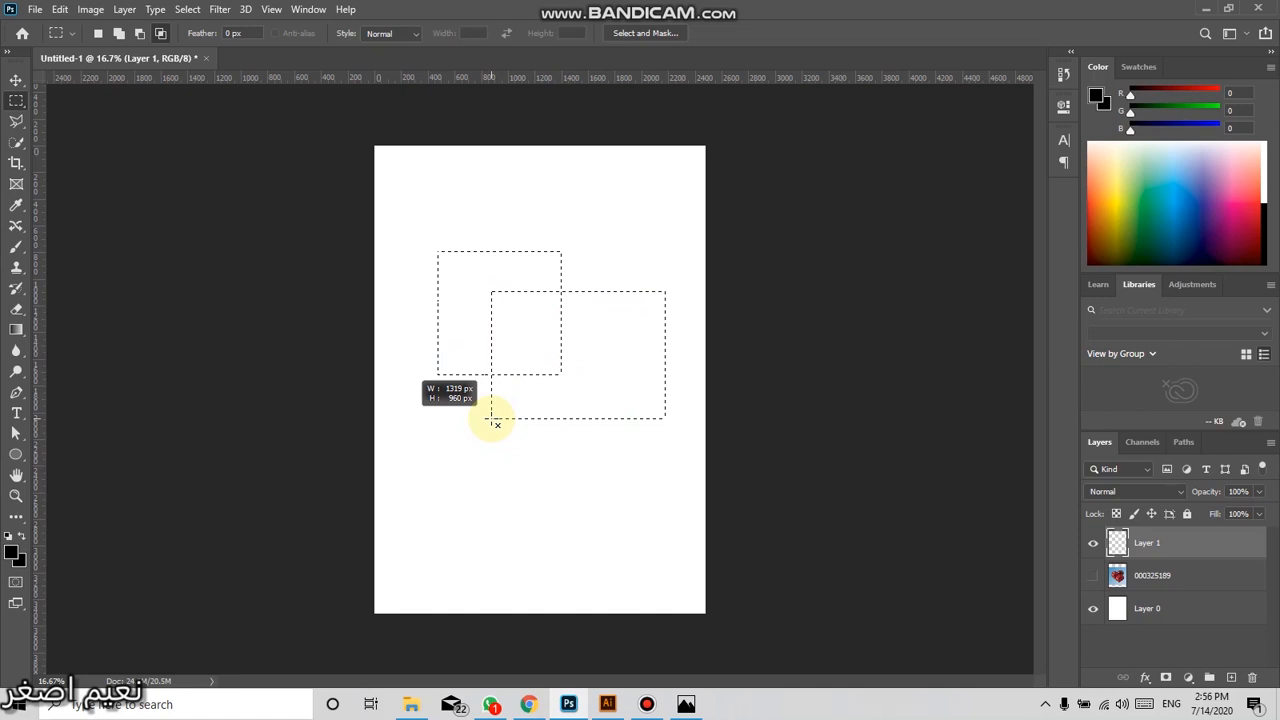
pyautogui.moveTo(491, 418); pyautogui.dragTo(492, 420)
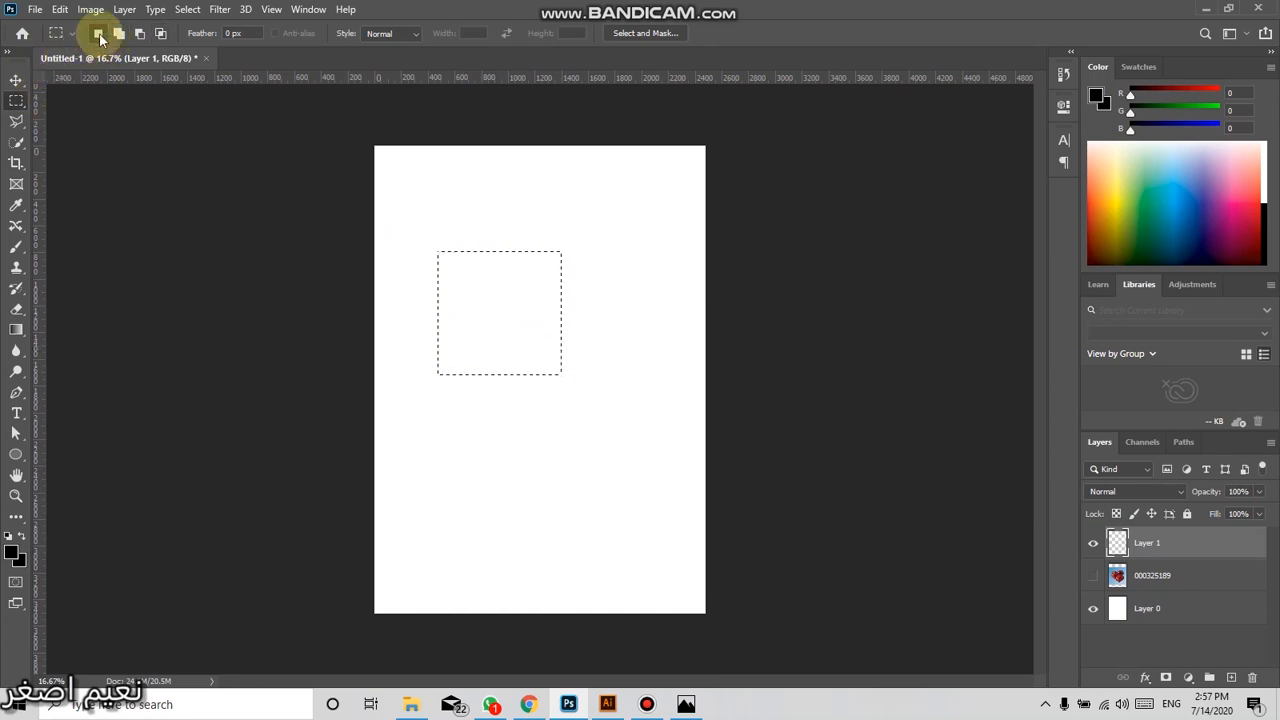
# Replace the square with a new, taller rectangular selection on the upper page and temporarily switch to subtract-from-selection mode
pyautogui.click(537, 198)
pyautogui.moveTo(594, 211); pyautogui.dragTo(456, 386)
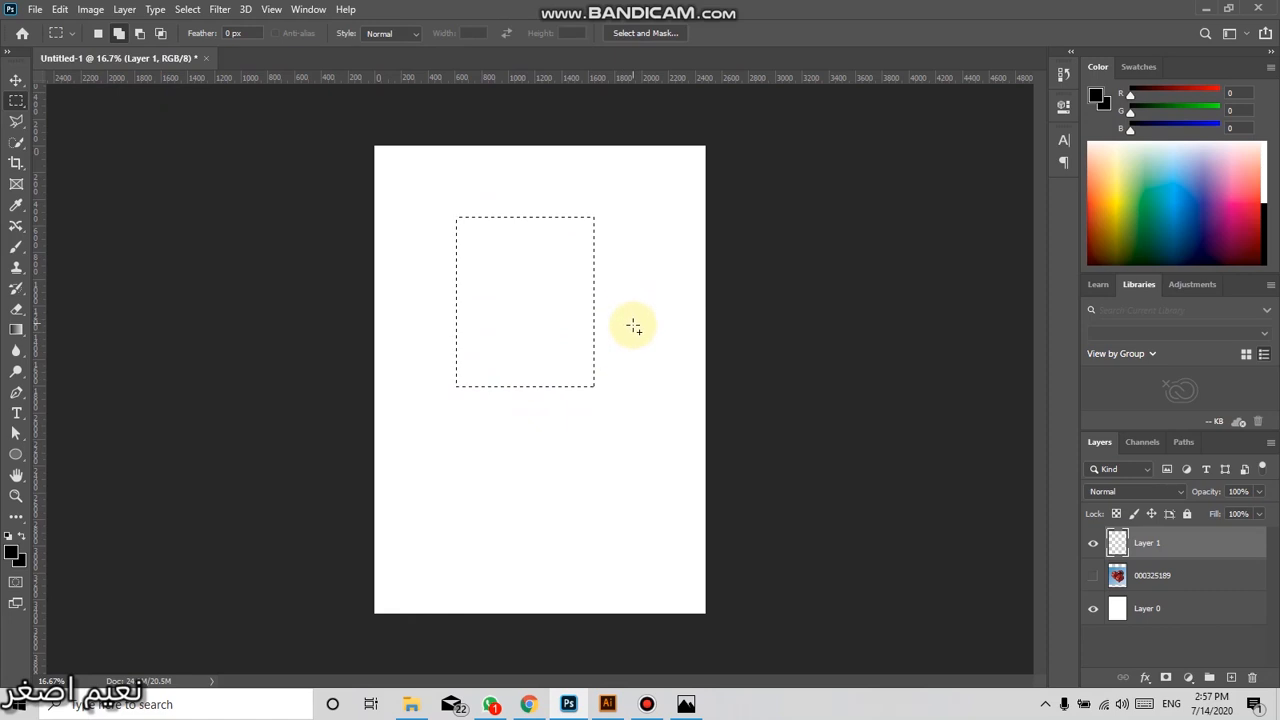
pyautogui.press('alt')
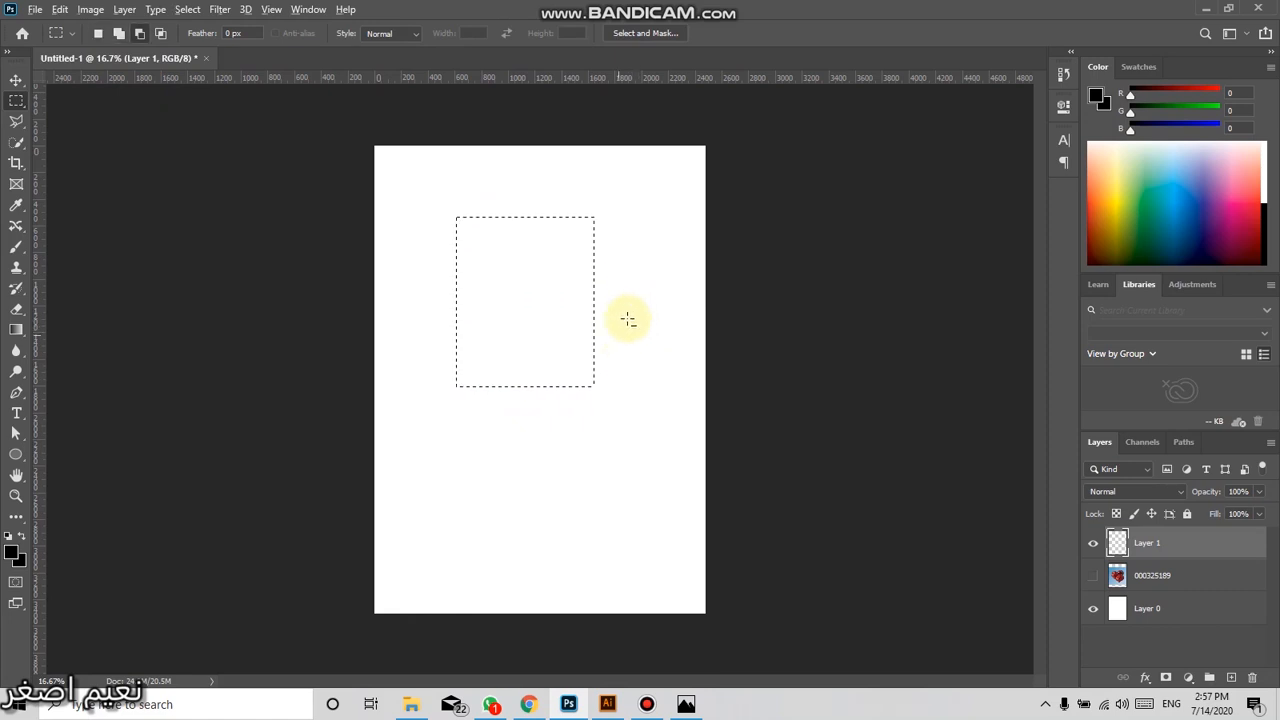
# Temporarily switch to intersect mode and intersect the selection with a rectangle overlapping its lower corner
pyautogui.hotkey('alt', 'shift')
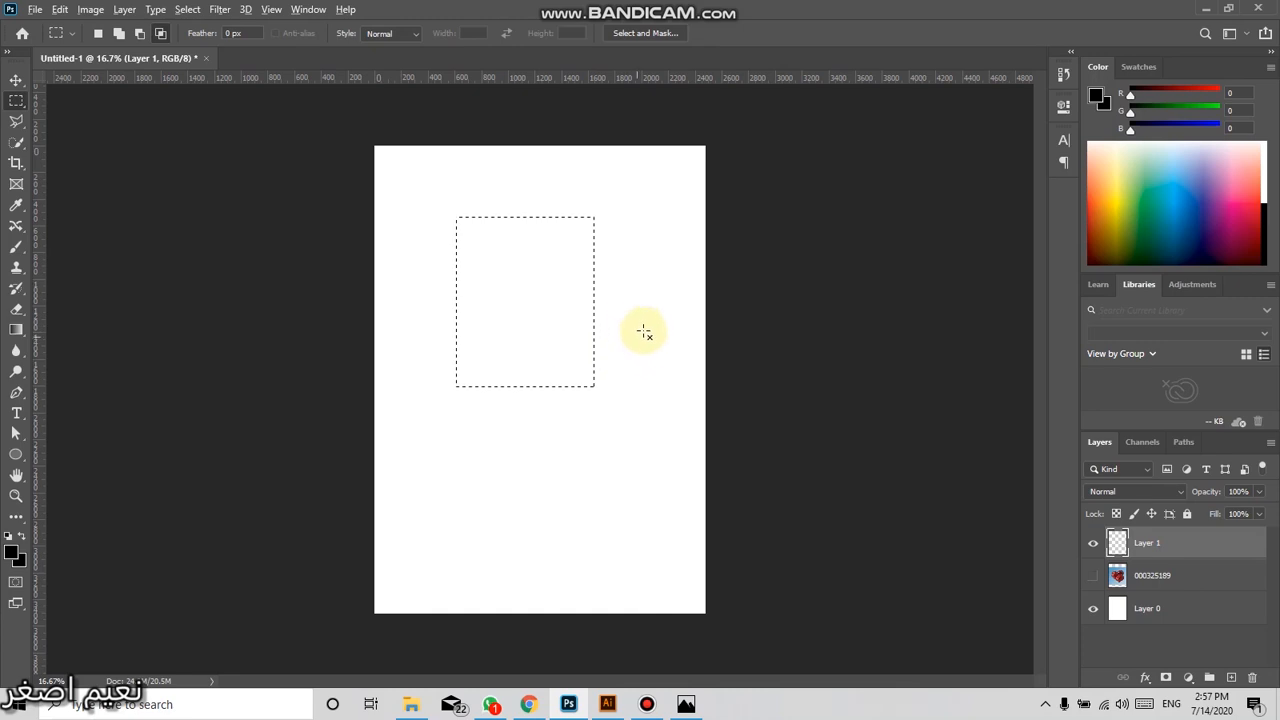
pyautogui.moveTo(655, 308); pyautogui.dragTo(522, 430)
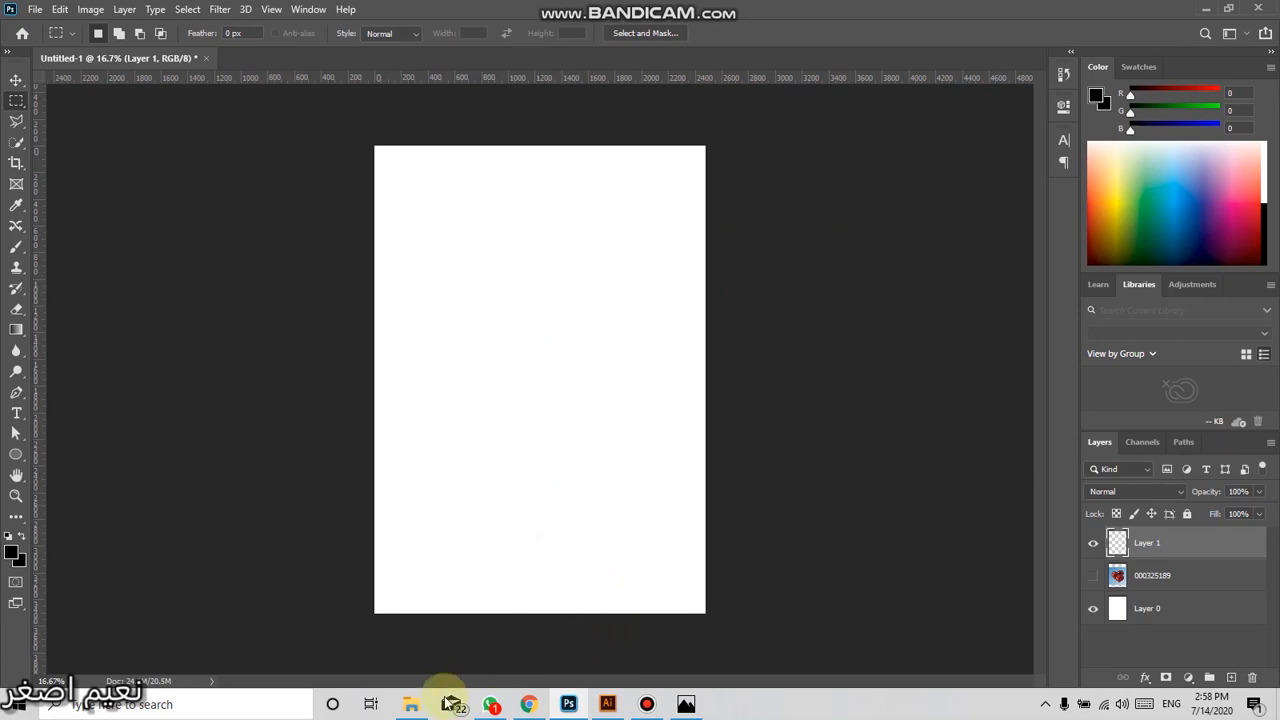
# Place the 2 Ps Outline-01 image from the 2 class folder onto the page and rasterize its layer
pyautogui.moveTo(421, 713)
pyautogui.click(420, 623)
pyautogui.moveTo(268, 195); pyautogui.dragTo(581, 417)
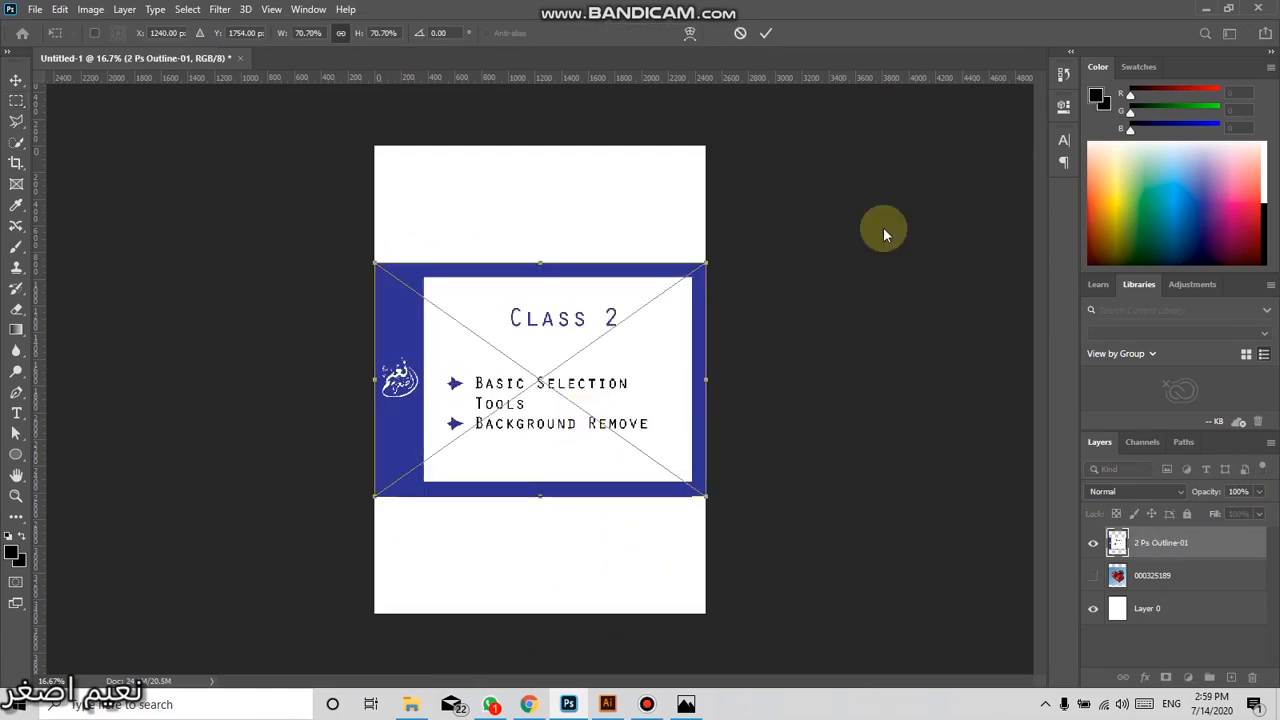
pyautogui.click(768, 34)
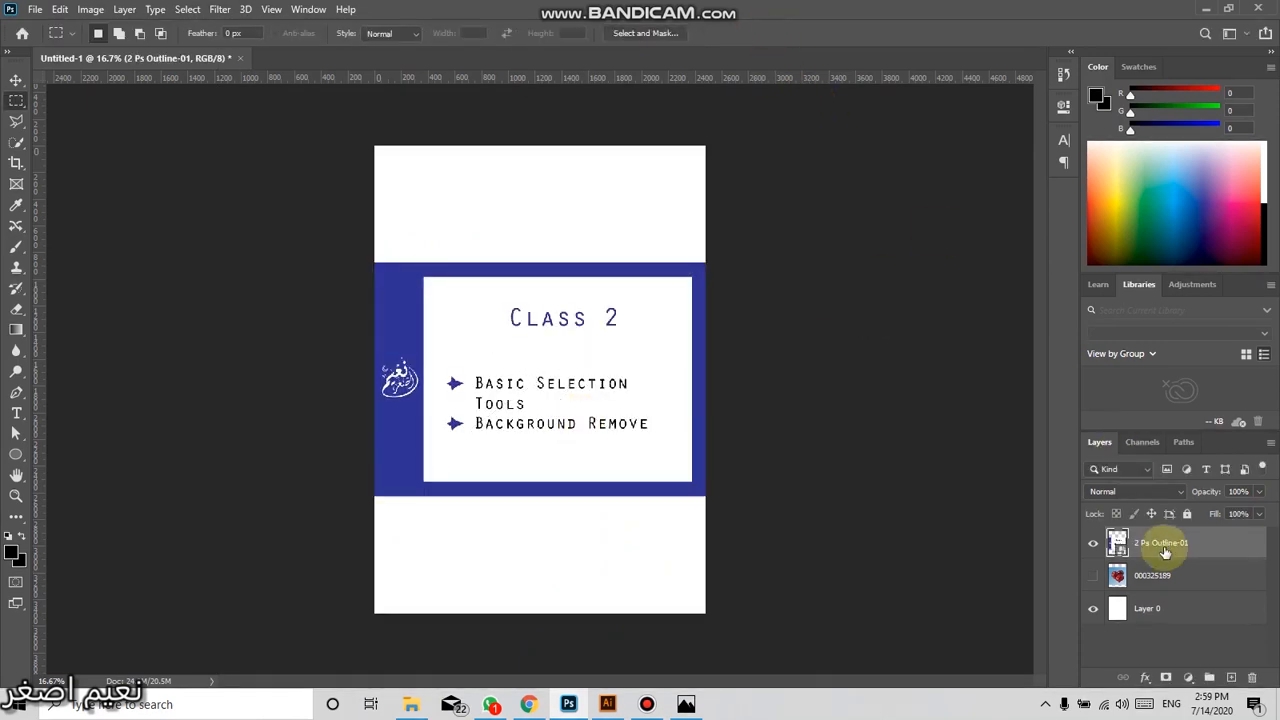
pyautogui.rightClick(1162, 548)
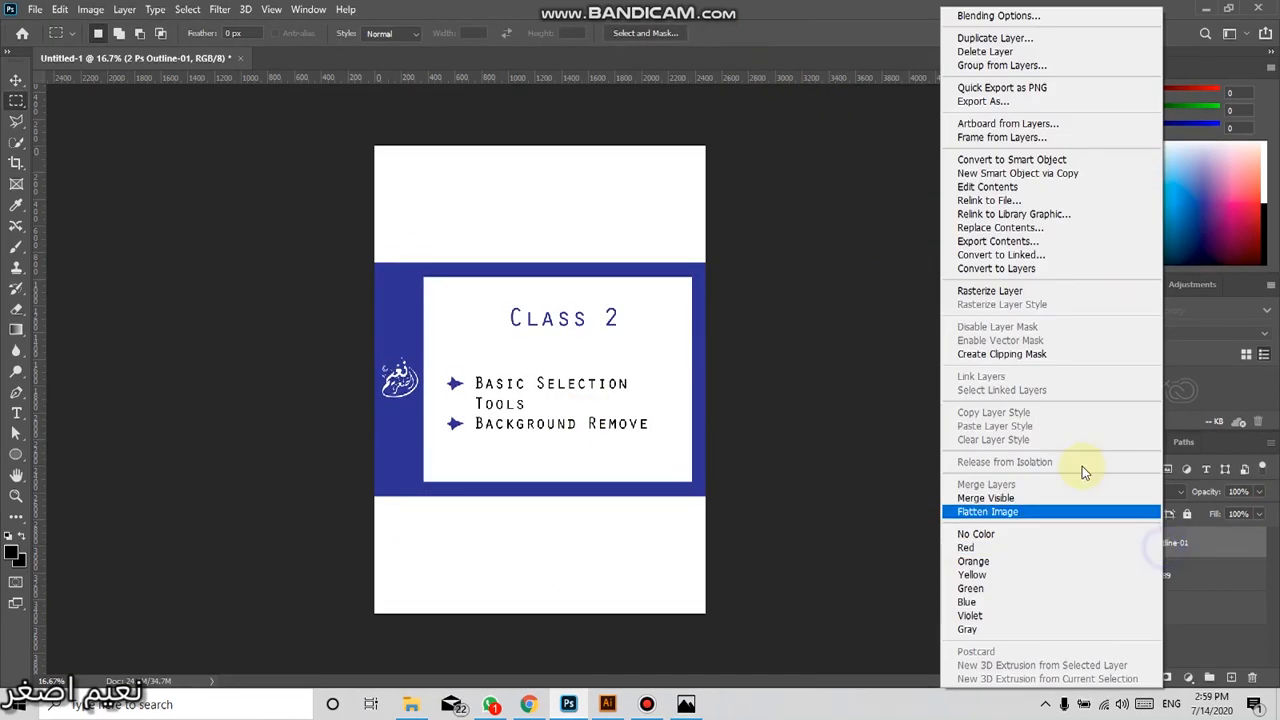
pyautogui.click(1000, 294)
# Select the white panel inside the blue frame with a rectangular marquee, delete its contents and deselect
pyautogui.scroll(3, 455, 424)
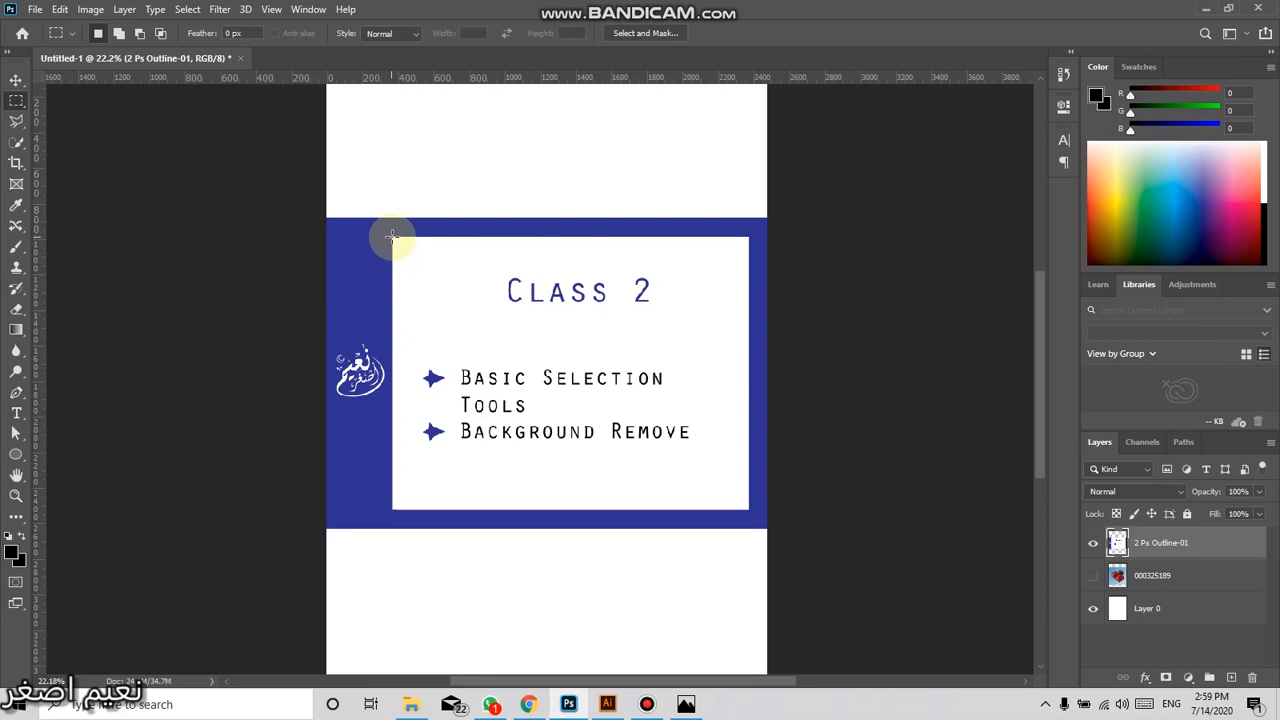
pyautogui.moveTo(394, 239); pyautogui.dragTo(742, 506)
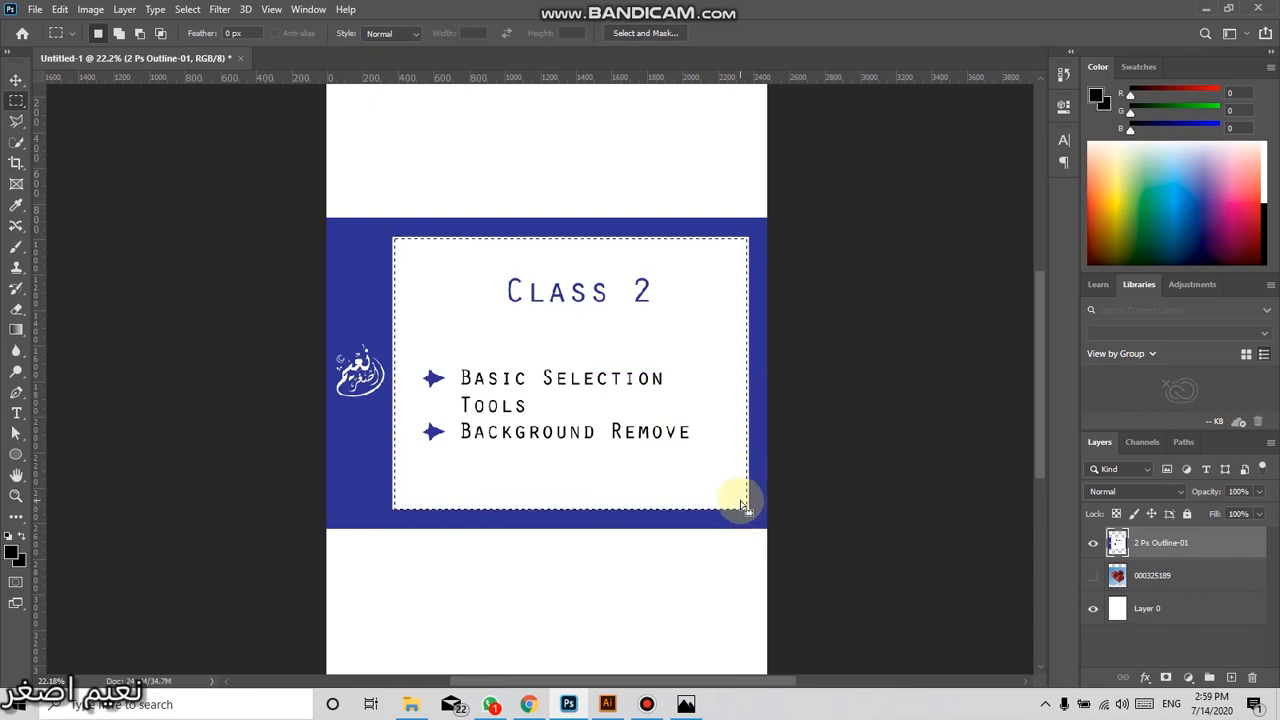
pyautogui.press('Delete')
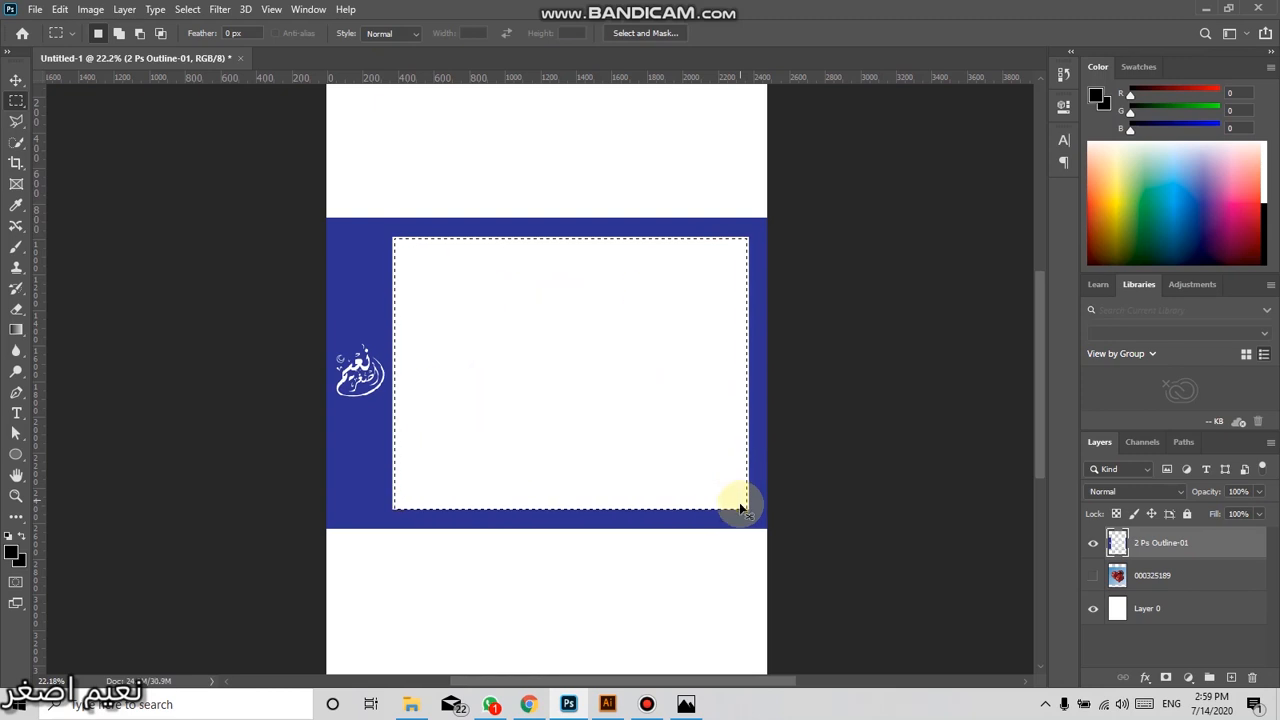
pyautogui.hotkey('ctrl', 'd')
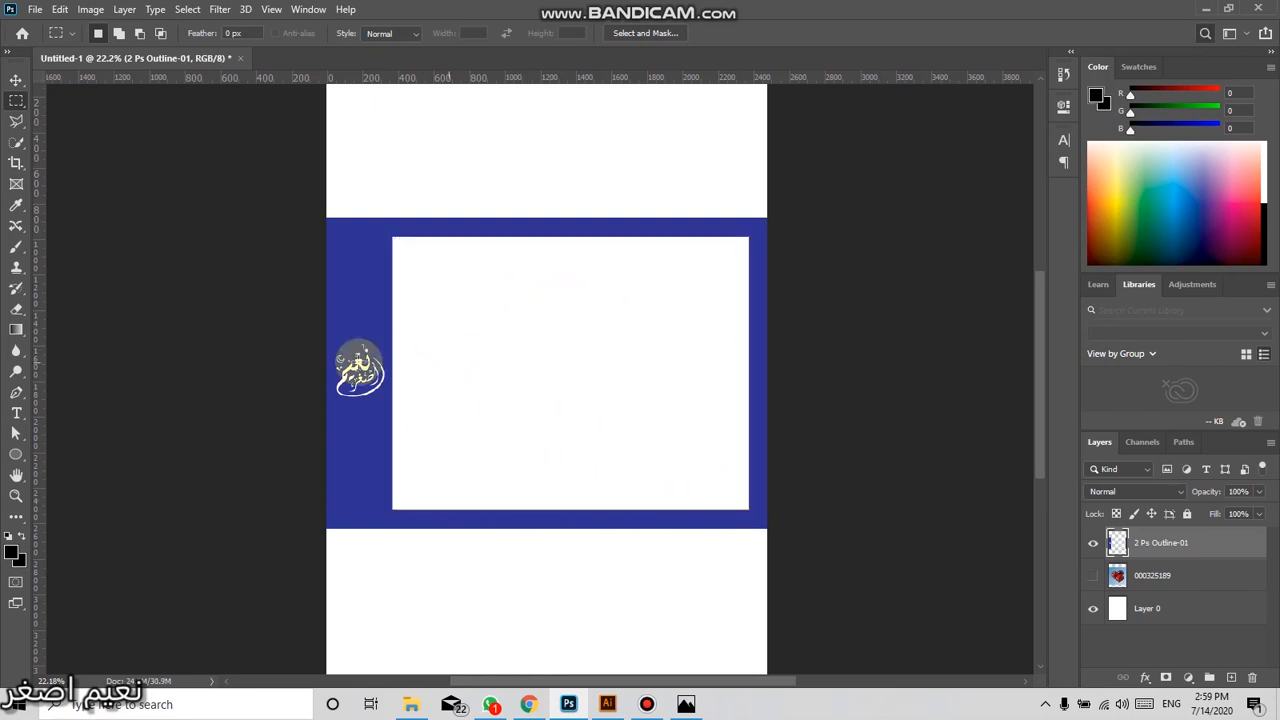
# Move the blue frame layer slightly down on the page with the Move tool
pyautogui.hotkey('ctrl', 'f')
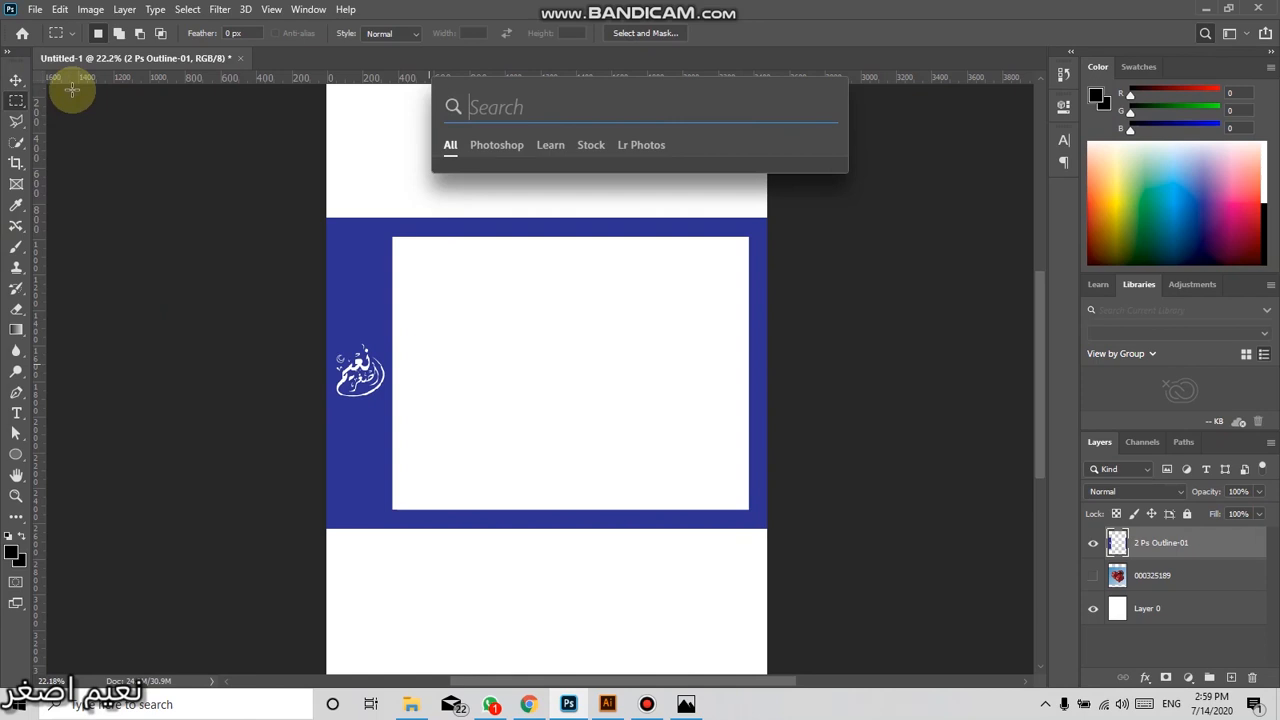
pyautogui.click(15, 79)
pyautogui.moveTo(350, 325)
pyautogui.mouseDown()
pyautogui.moveTo(357, 277)
pyautogui.moveTo(343, 274)
pyautogui.moveTo(356, 336)
pyautogui.mouseUp()
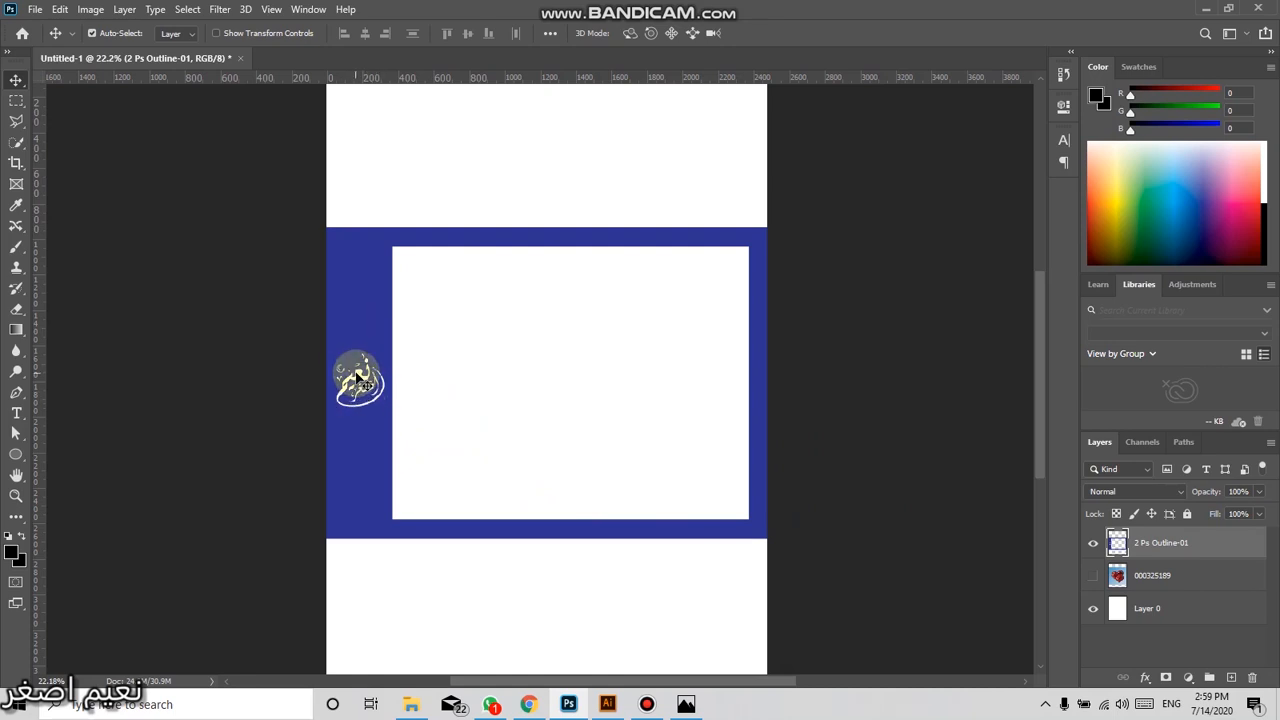
# Cover the logo by selecting it with a rectangular marquee and filling it with the frame's sampled blue, 2e3192, then deselect
pyautogui.press('m')
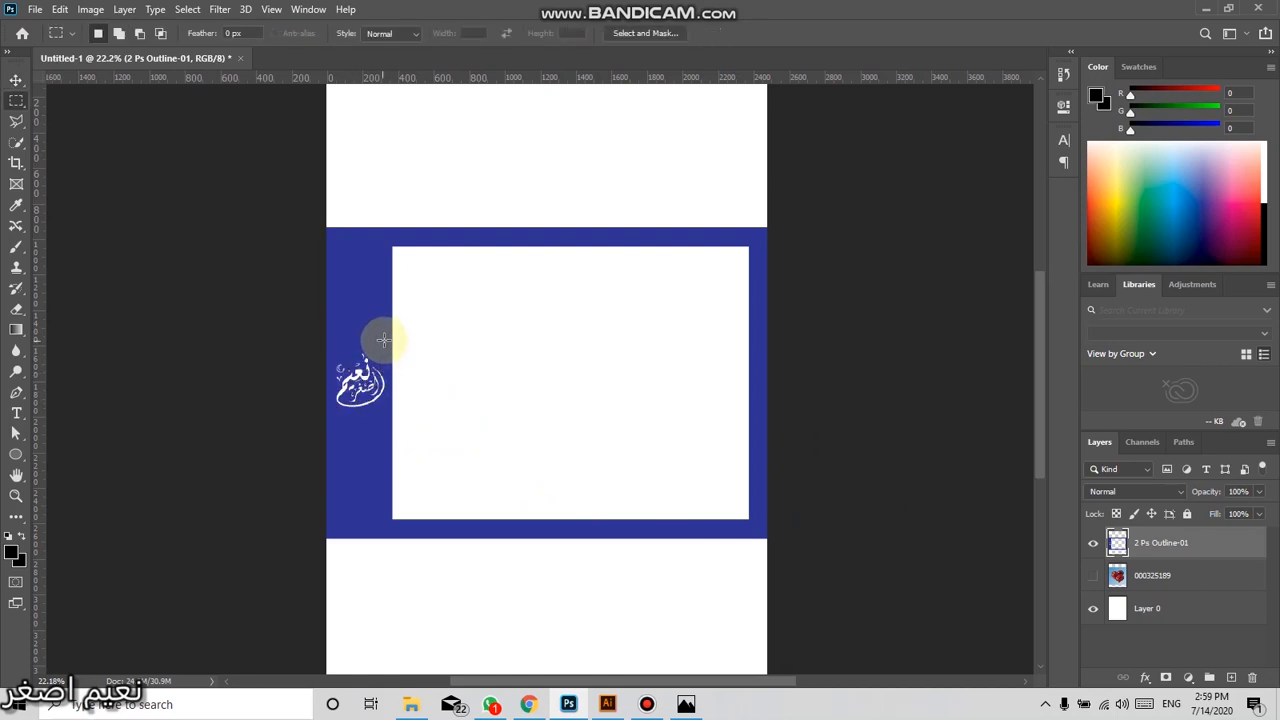
pyautogui.moveTo(388, 340); pyautogui.dragTo(332, 440)
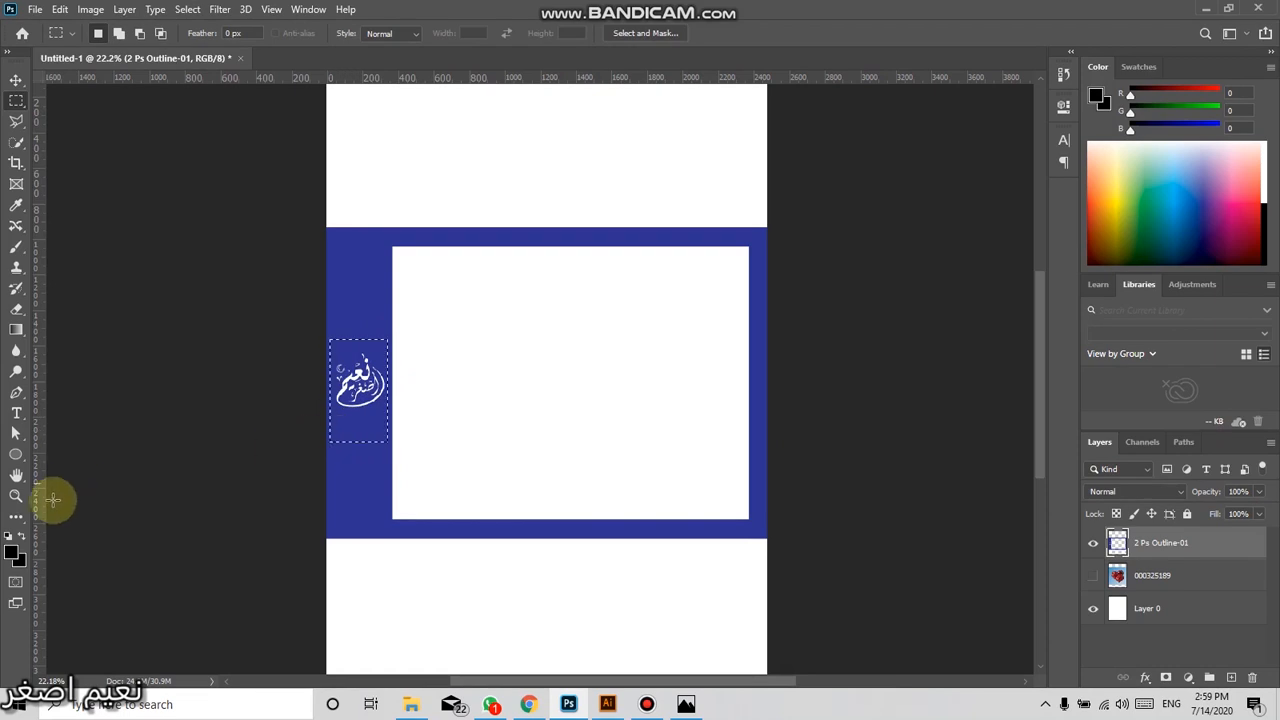
pyautogui.click(13, 557)
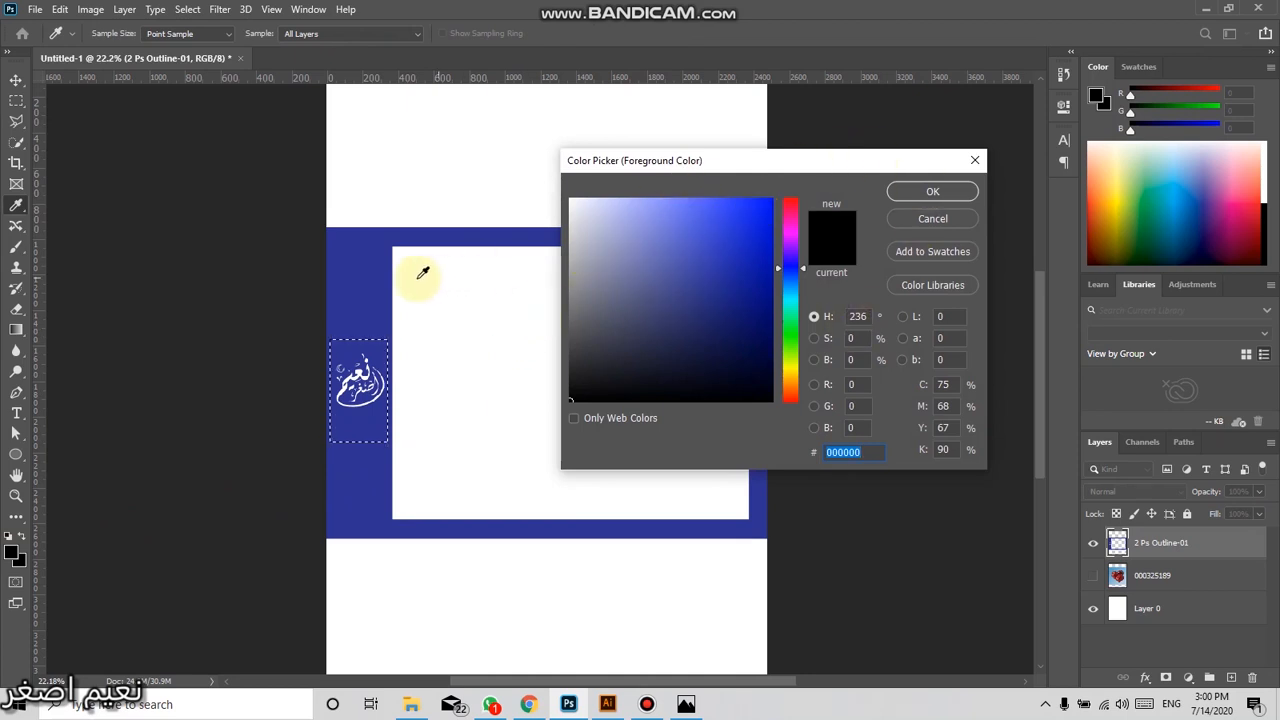
pyautogui.click(377, 259)
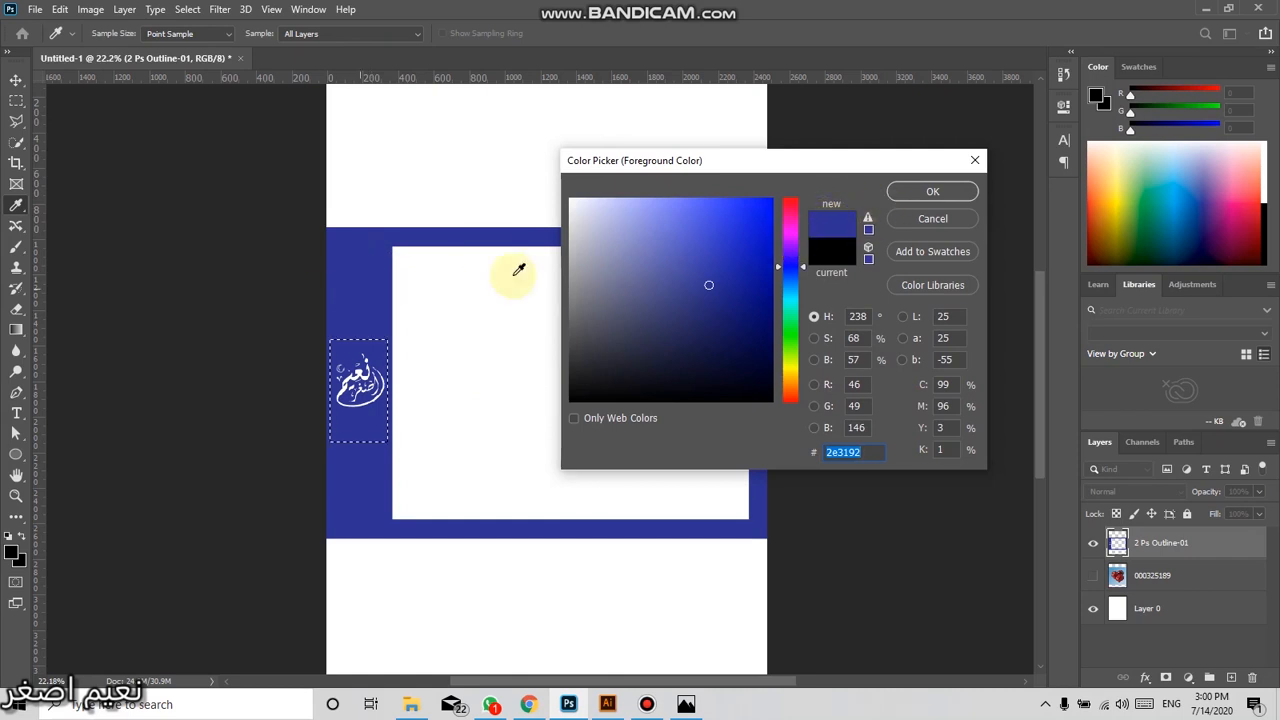
pyautogui.click(941, 194)
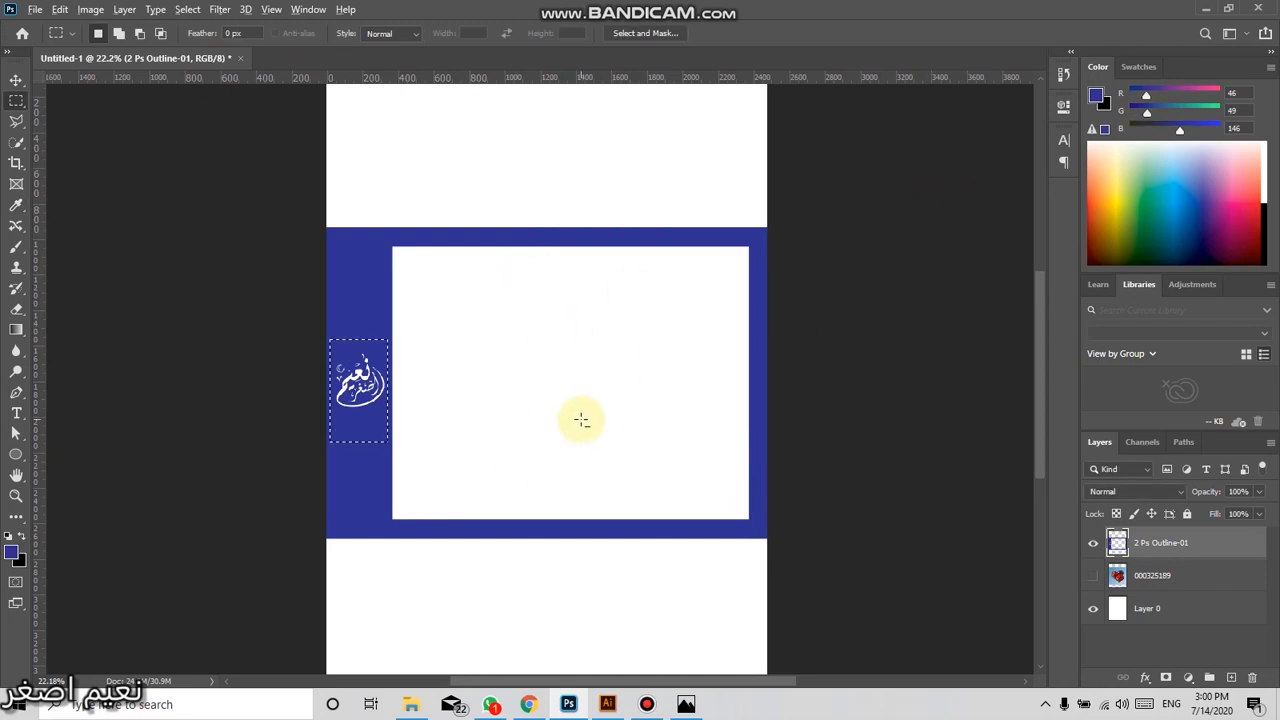
pyautogui.click(360, 466)
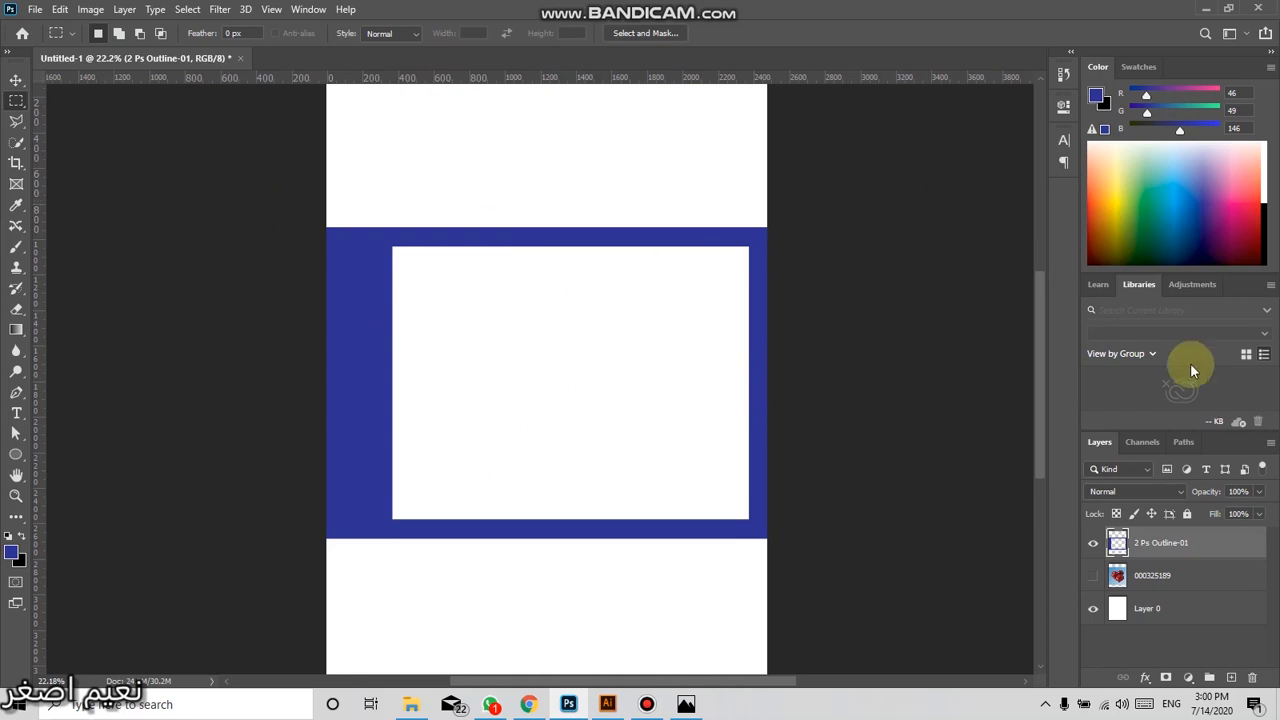
# Delete the 2 Ps Outline-01 and hidden 000325189 layers, leaving only Layer 0
pyautogui.press('Delete')
pyautogui.press('Delete')
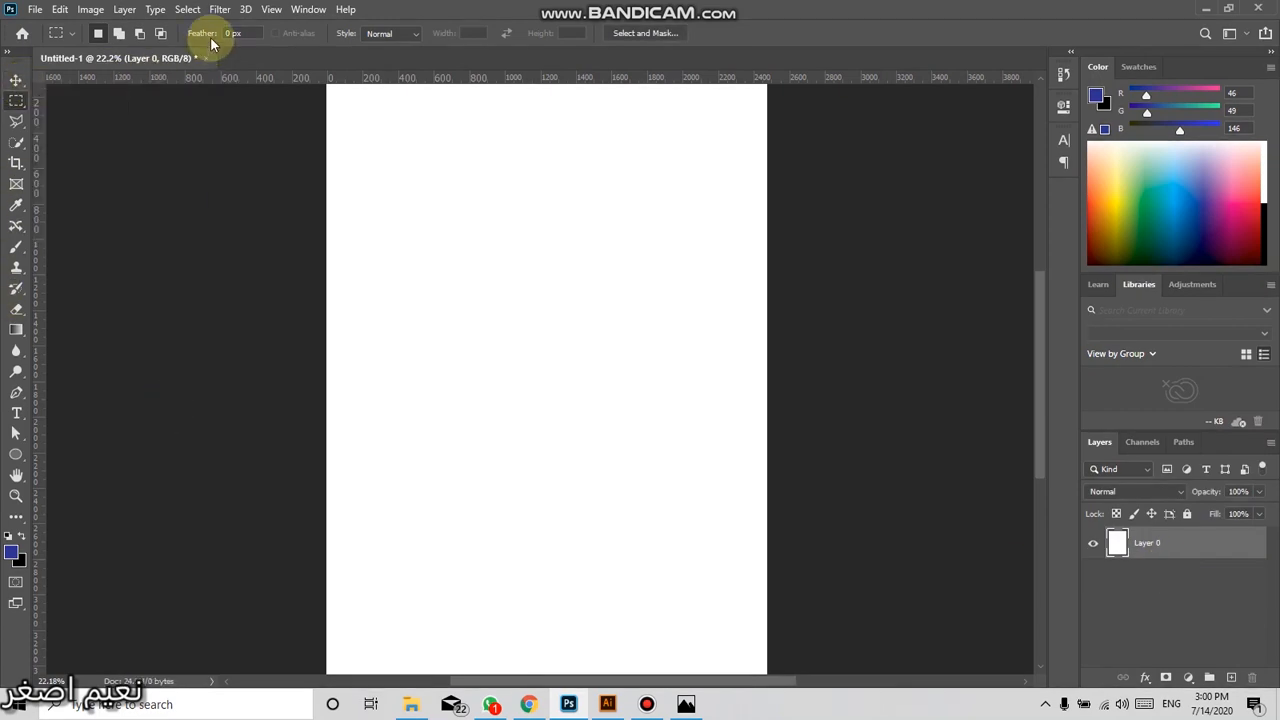
pyautogui.click(240, 33)
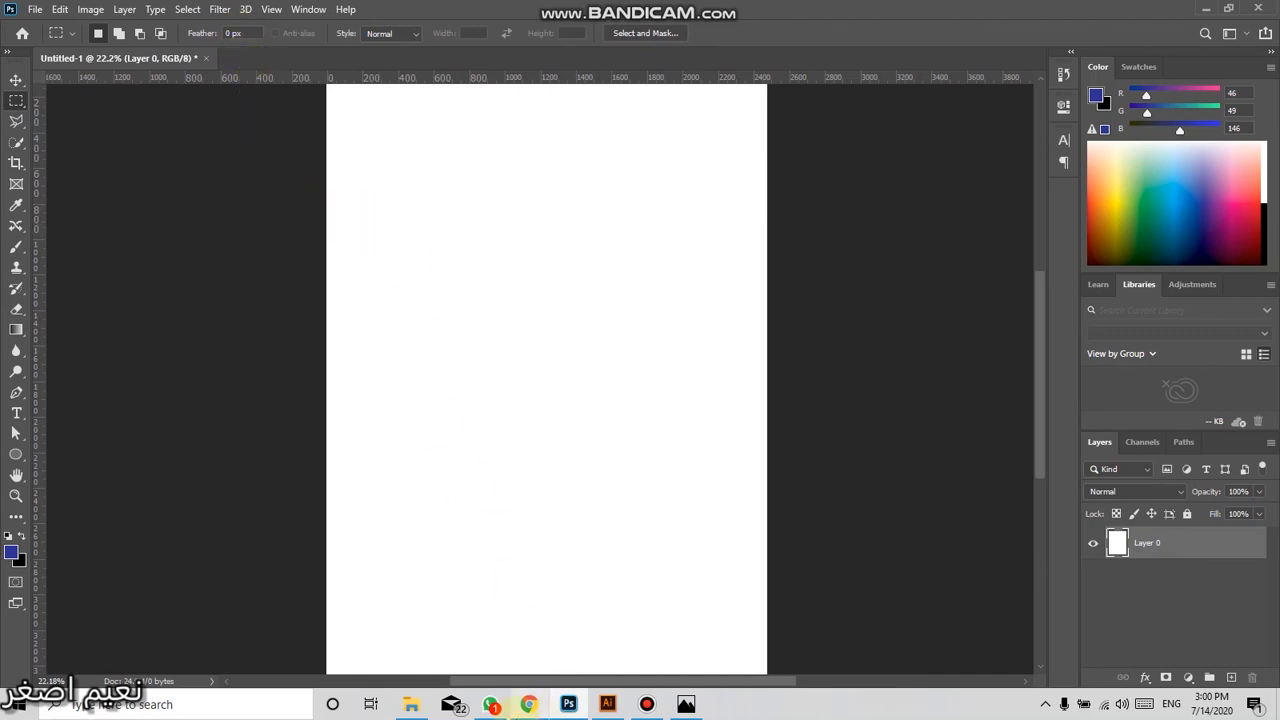
# Place the 000325189 apple image from the 2 class folder onto the page and rasterize its layer
pyautogui.click(411, 704)
pyautogui.click(625, 423)
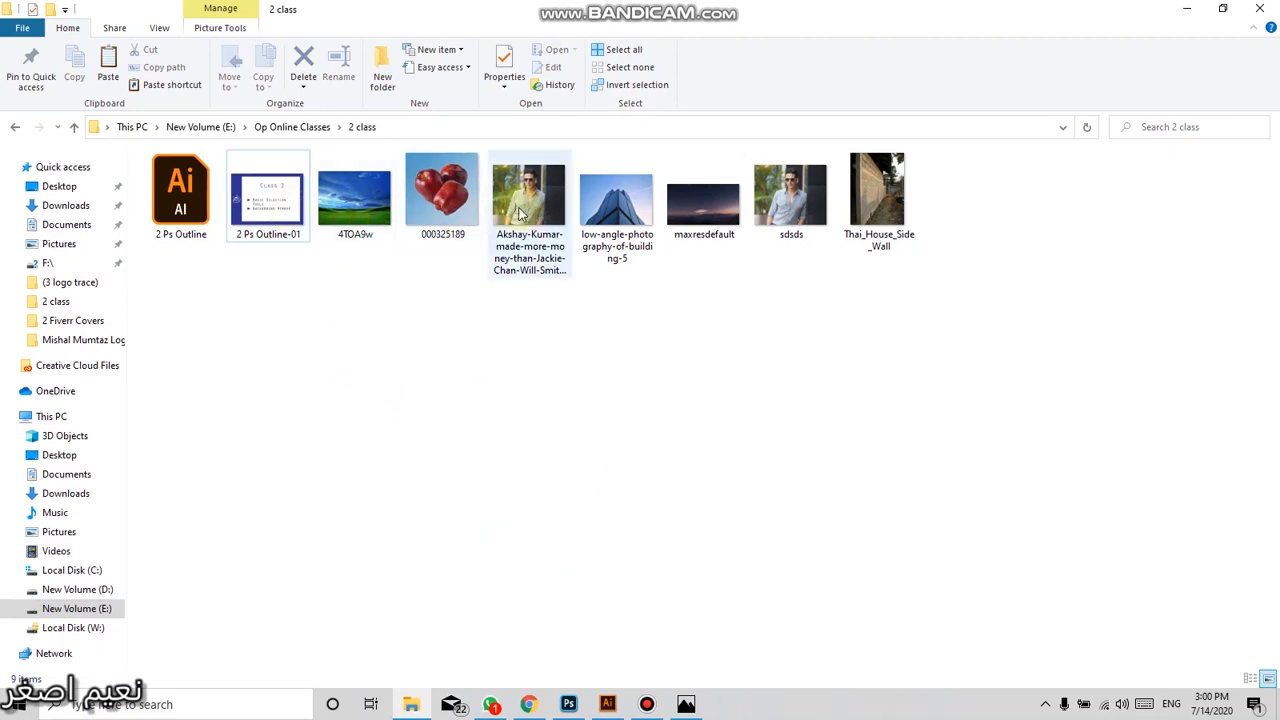
pyautogui.click(437, 248)
pyautogui.moveTo(434, 261); pyautogui.dragTo(558, 378)
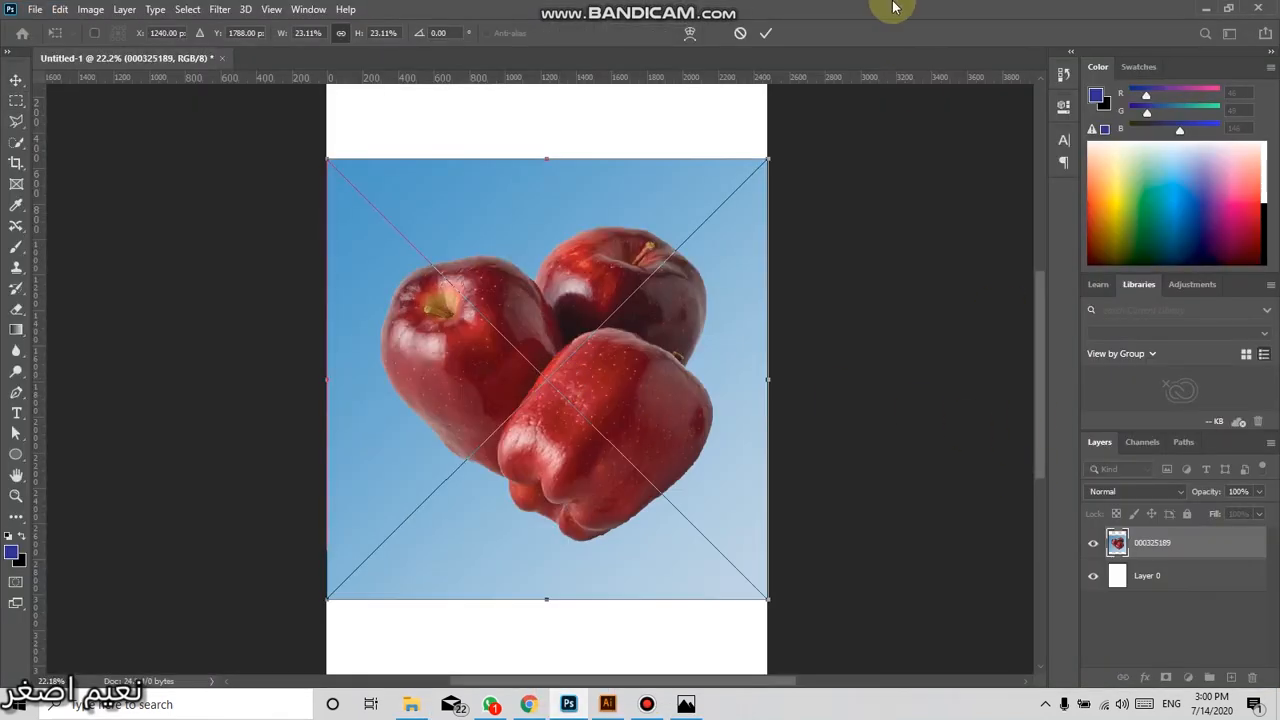
pyautogui.click(766, 33)
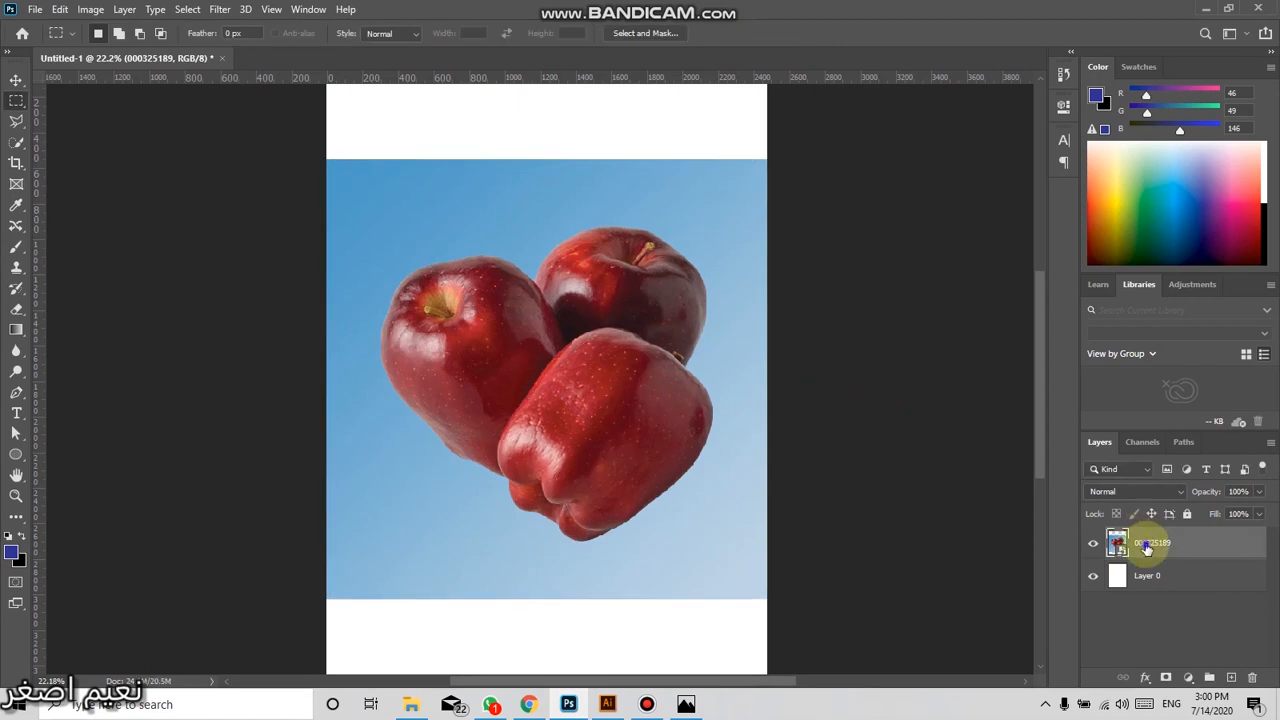
pyautogui.rightClick(1146, 547)
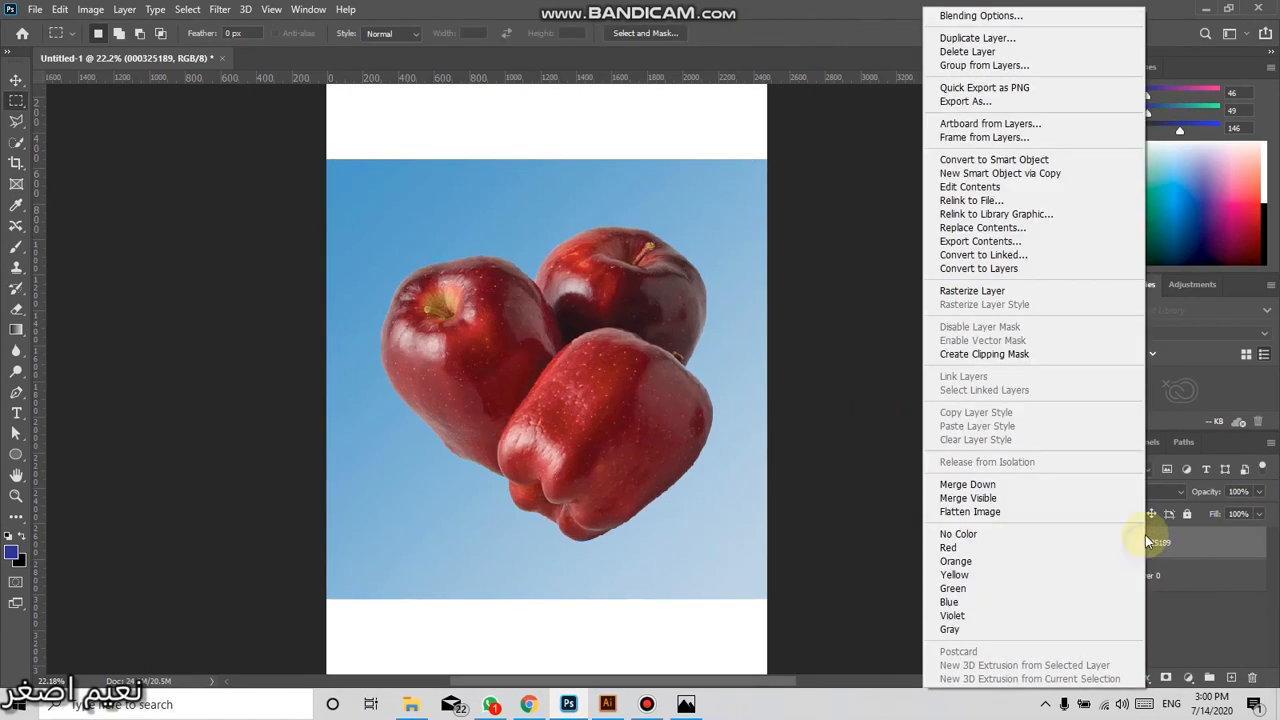
pyautogui.click(984, 292)
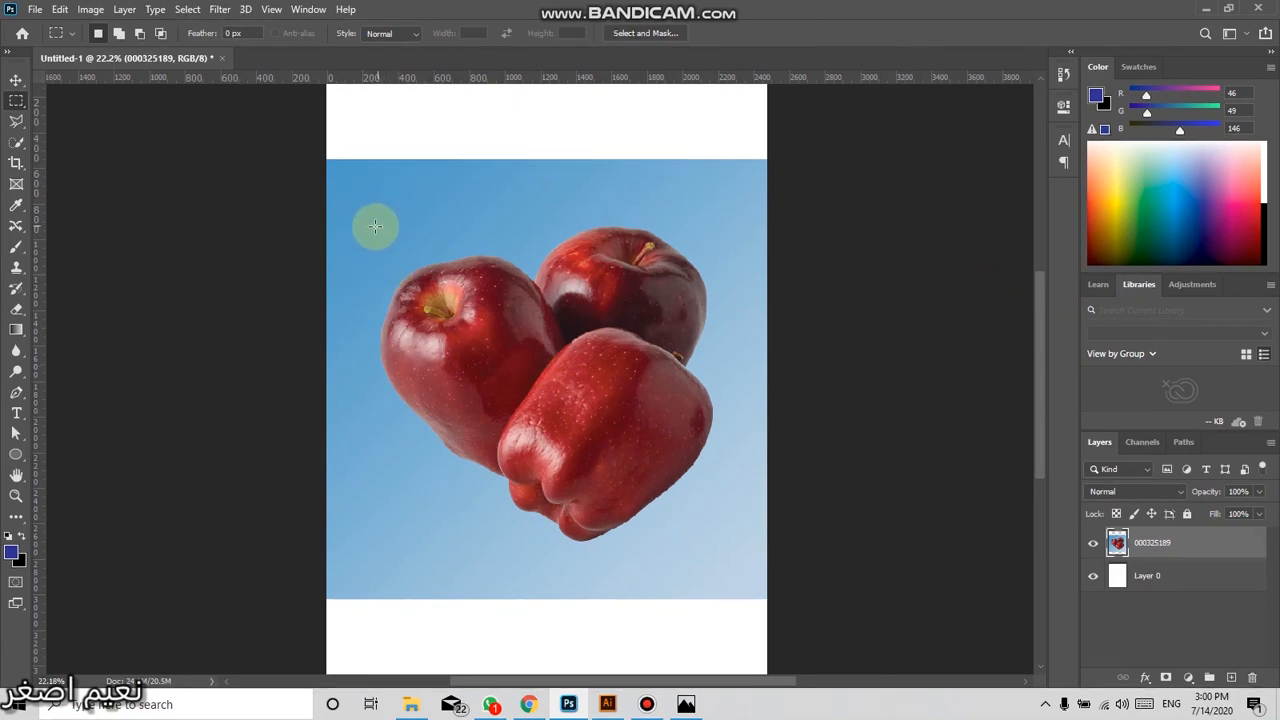
# Select the apples with a rectangular marquee, copy the selection to a new layer and hide the original image layer
pyautogui.moveTo(374, 211); pyautogui.dragTo(725, 555)
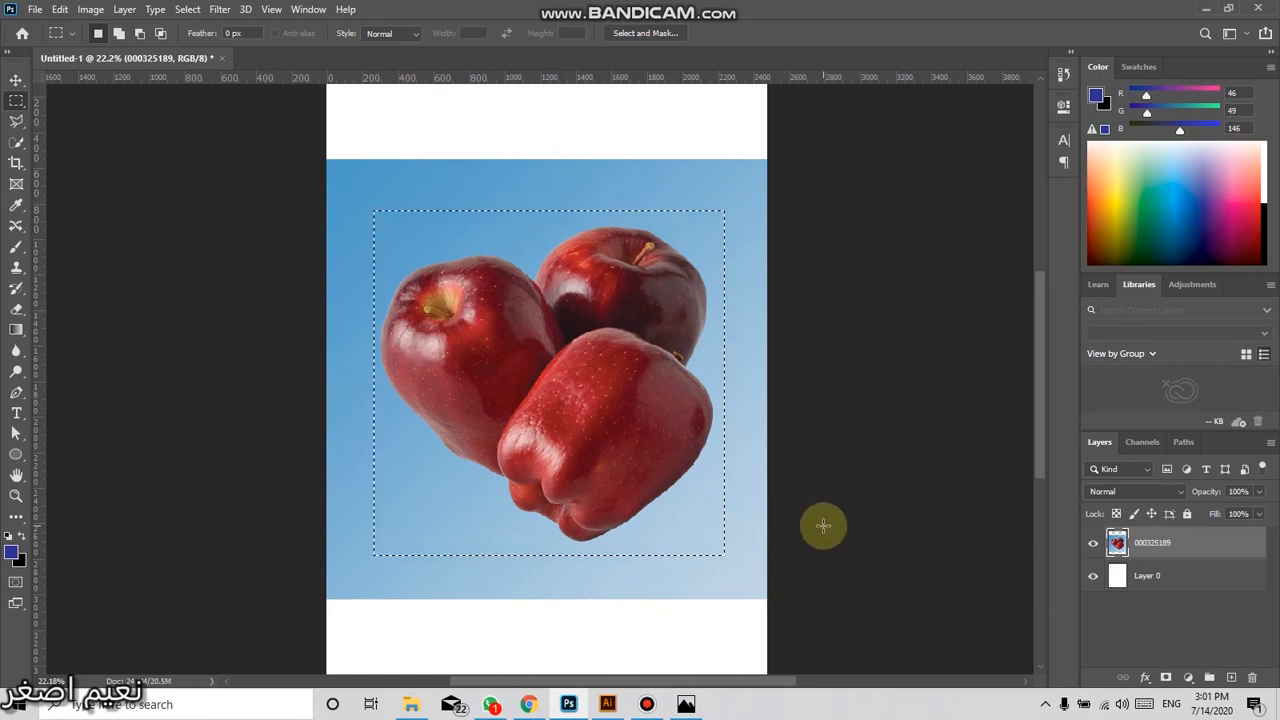
pyautogui.hotkey('ctrl', 'j')
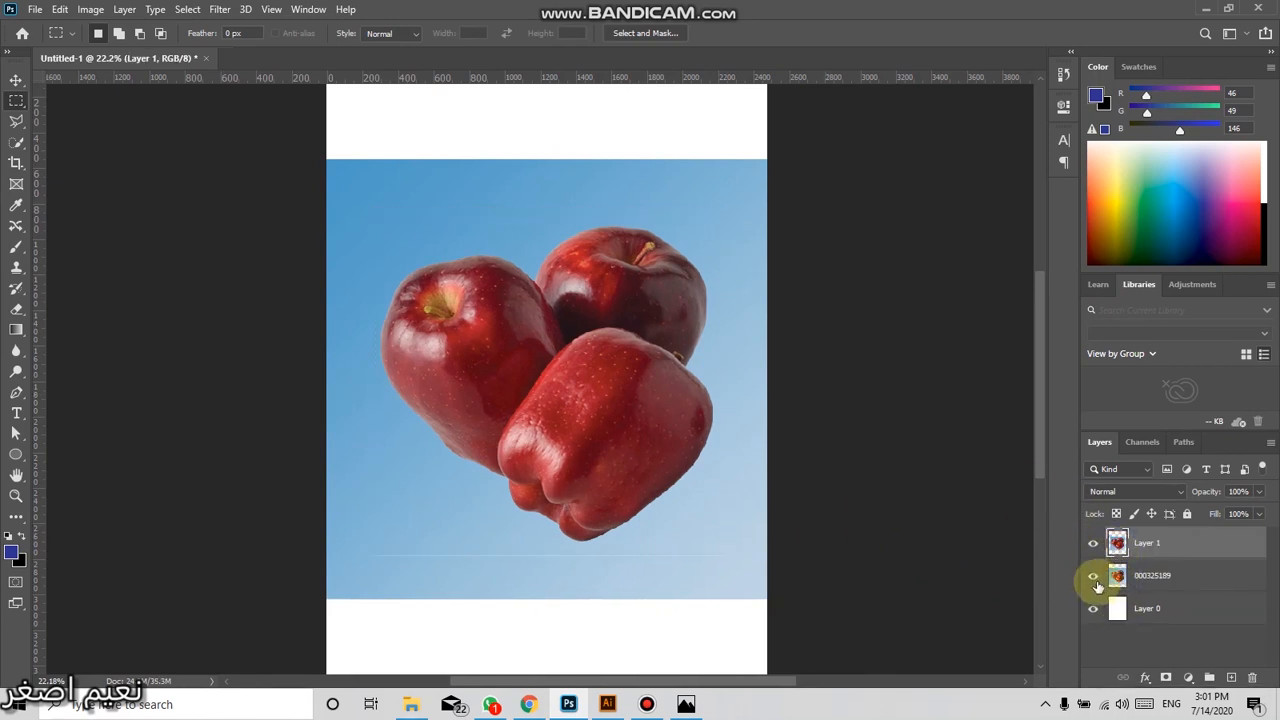
pyautogui.click(1093, 543)
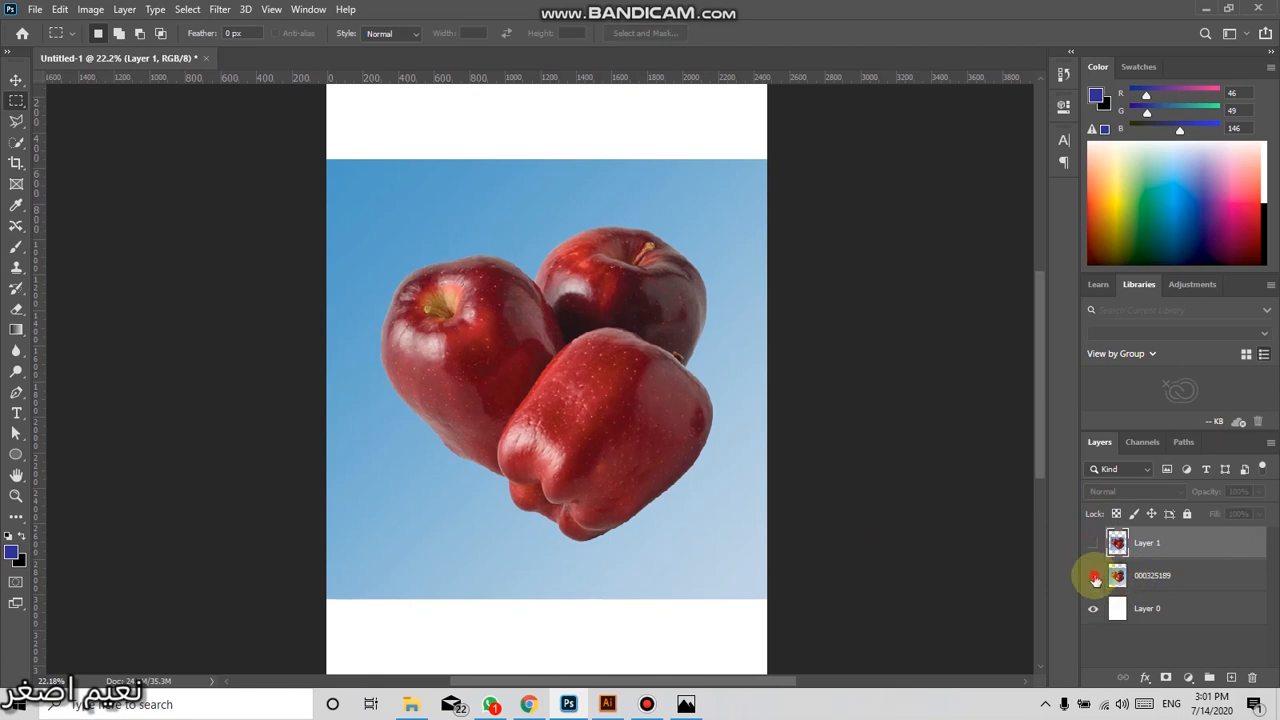
pyautogui.click(1094, 577)
pyautogui.click(1093, 543)
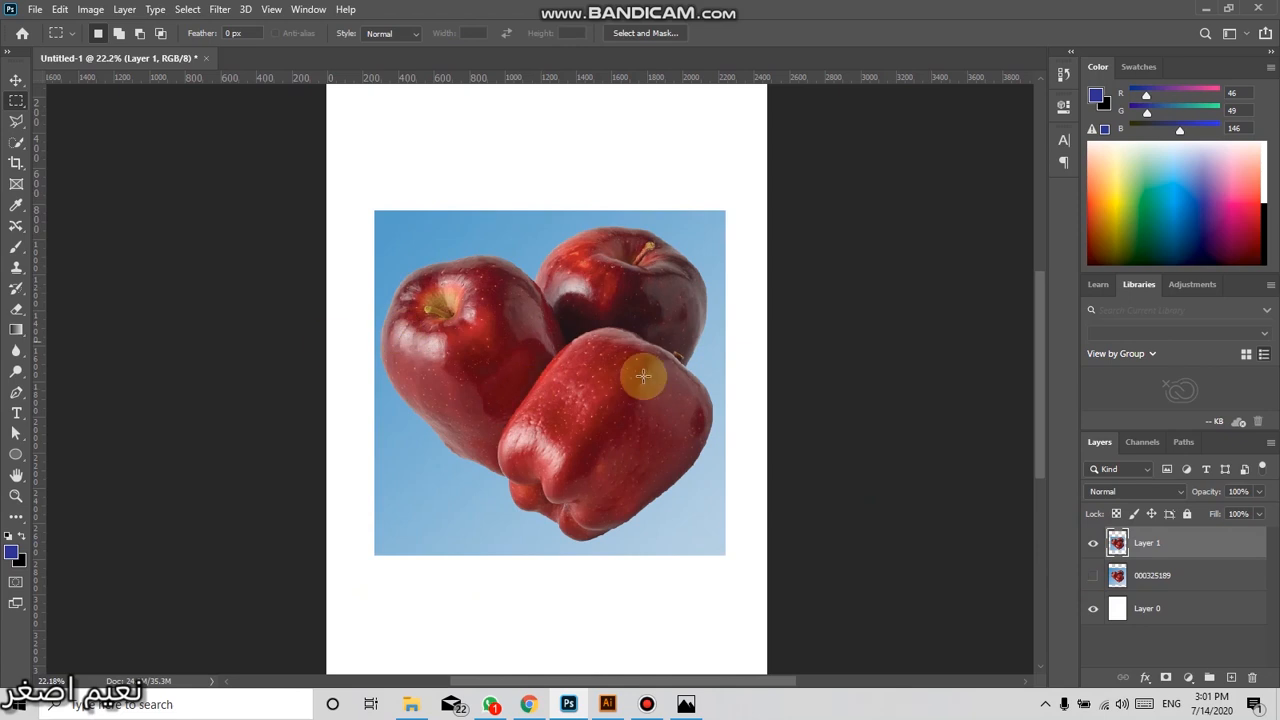
# Move the copied apples to the page's left edge near the top and scale them down to about 74.43%
pyautogui.click(20, 75)
pyautogui.moveTo(539, 278); pyautogui.dragTo(491, 152)
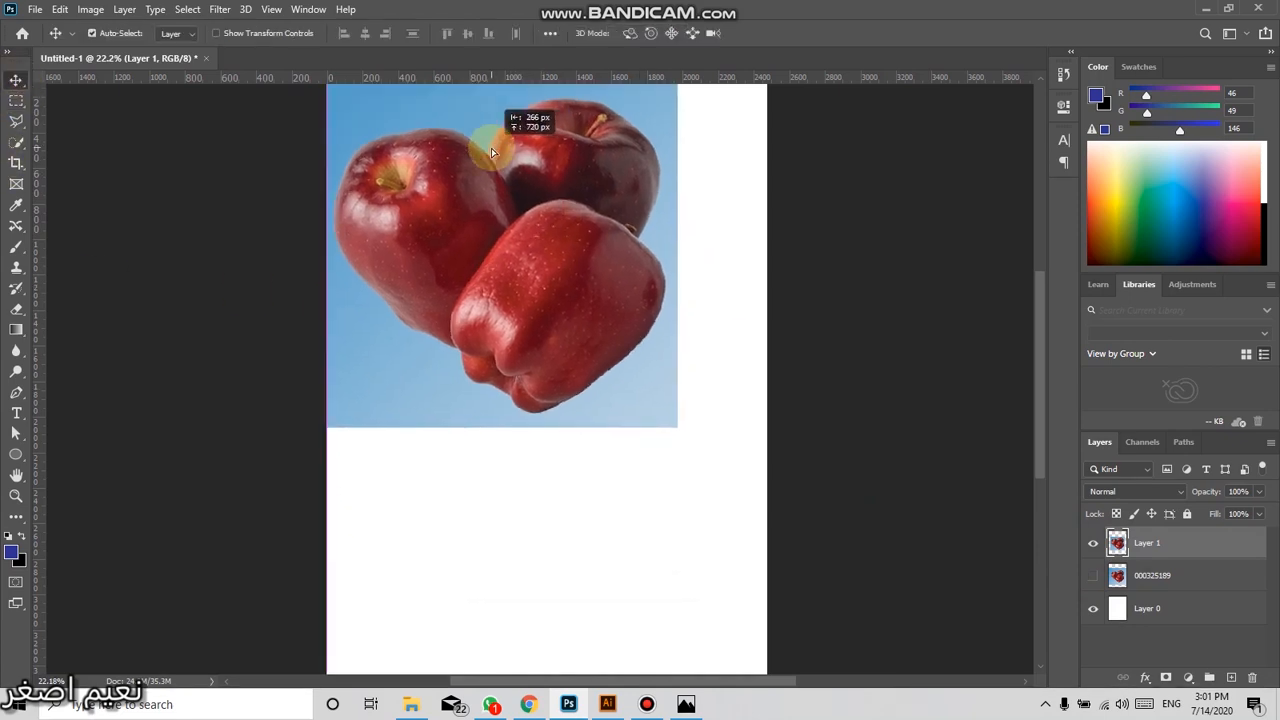
pyautogui.hotkey('ctrl', 't')
pyautogui.moveTo(678, 430); pyautogui.dragTo(588, 339)
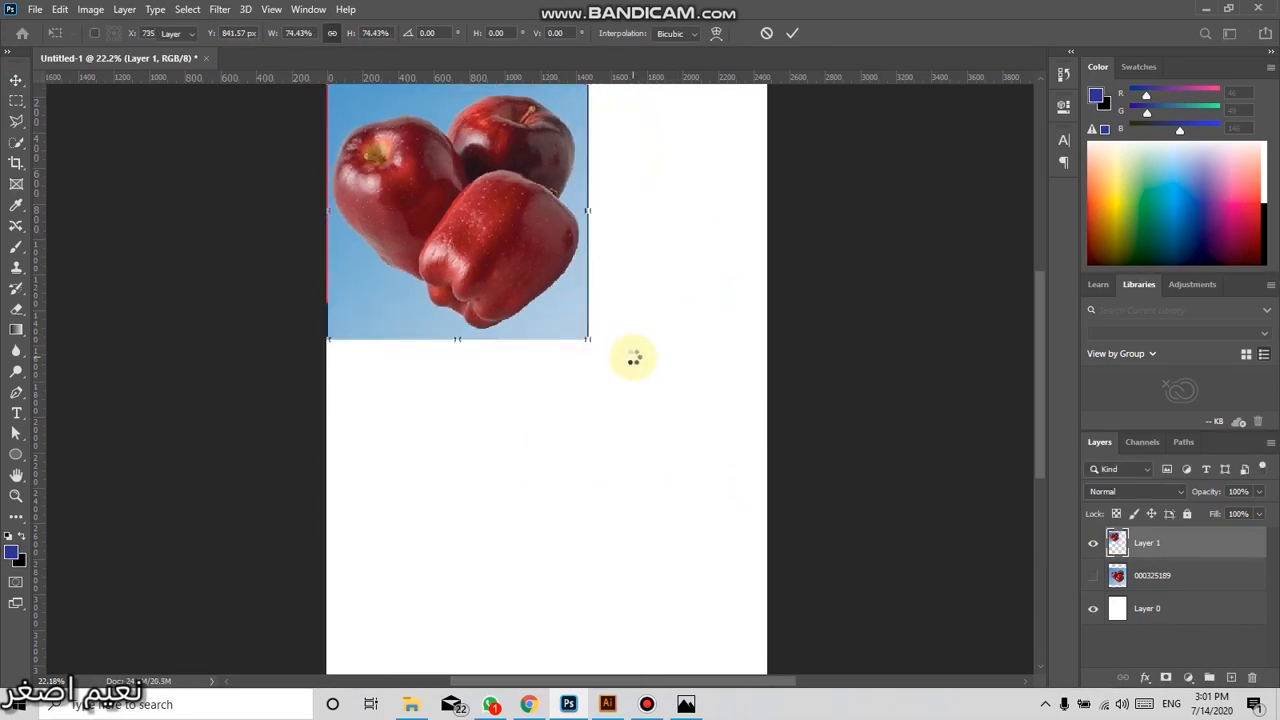
pyautogui.press('Return')
# Show the 000325189 layer again, hide Layer 1 and make the 000325189 layer active
pyautogui.click(1094, 574)
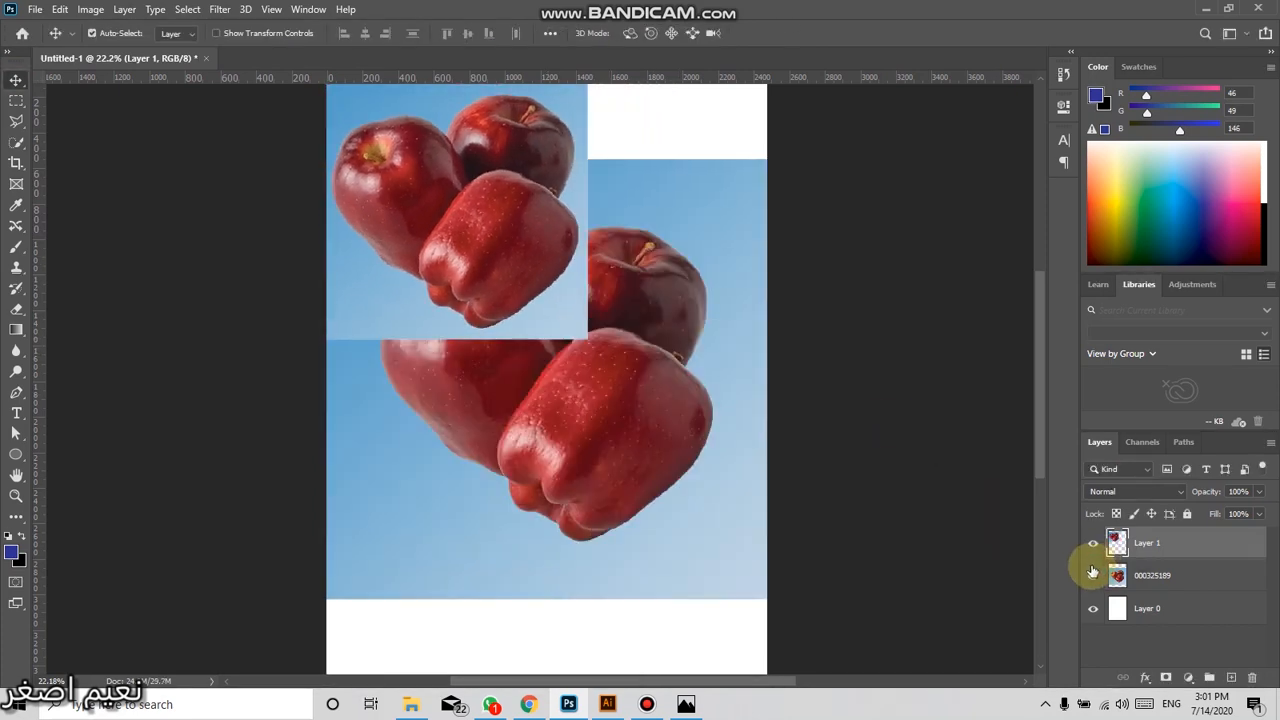
pyautogui.click(1092, 544)
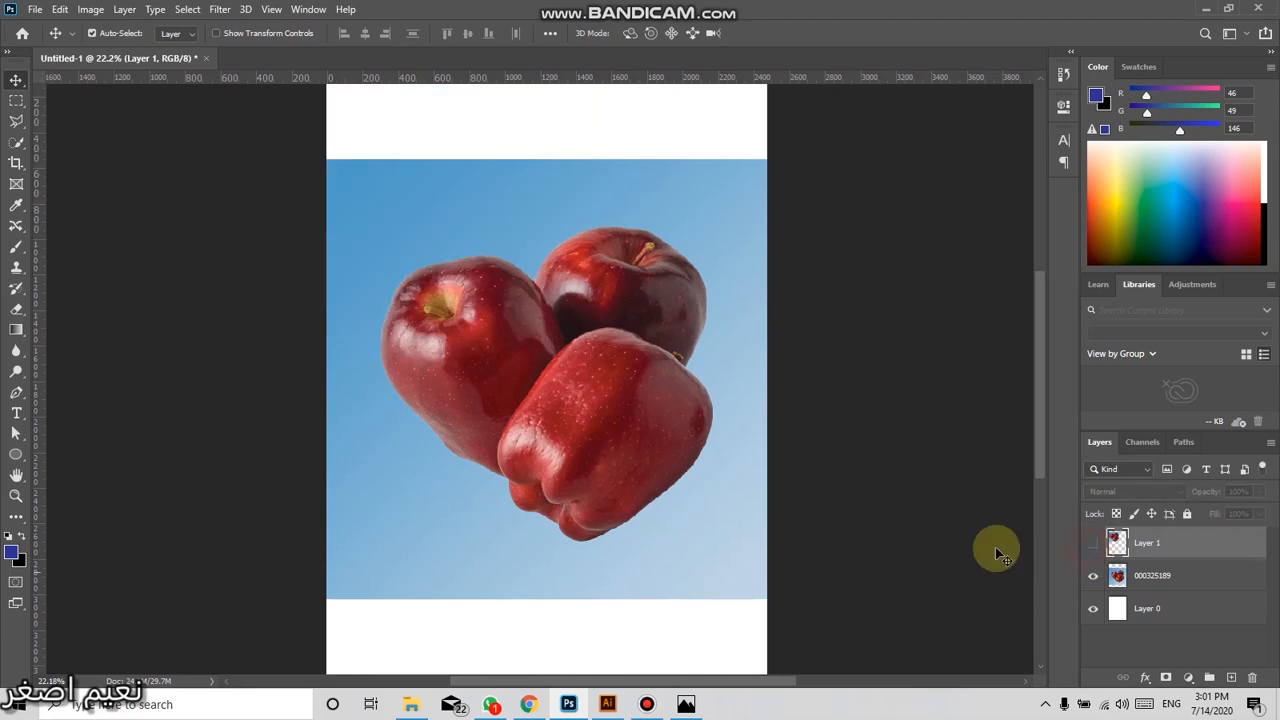
pyautogui.click(1147, 578)
# Set the Rectangular Marquee feather to 20 px and draw a selection around the three apples
pyautogui.press('m')
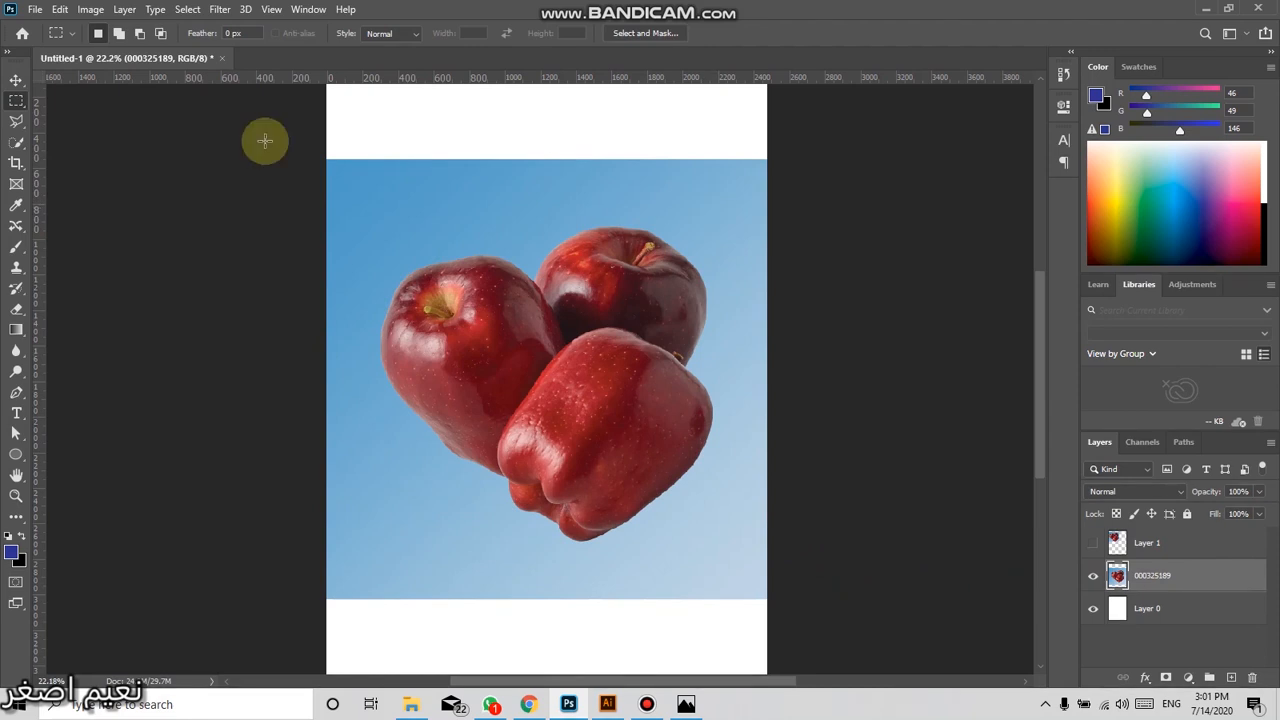
pyautogui.click(224, 35)
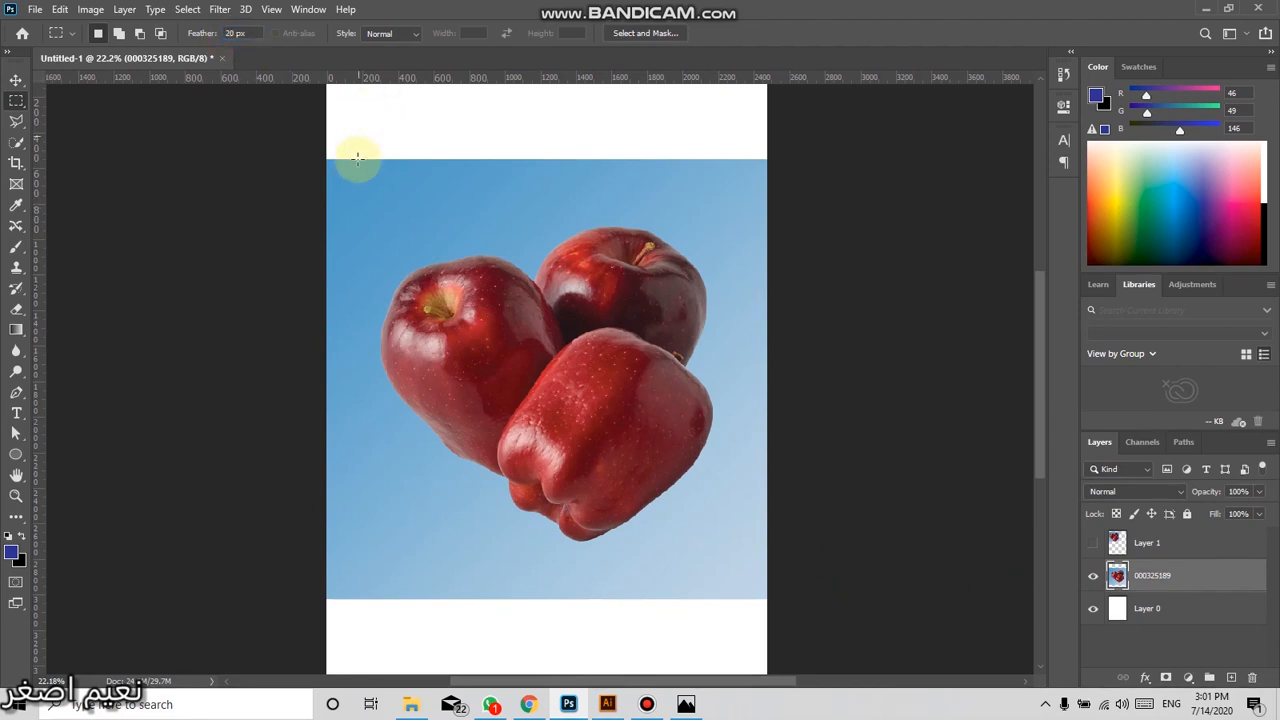
pyautogui.moveTo(717, 204); pyautogui.dragTo(368, 543)
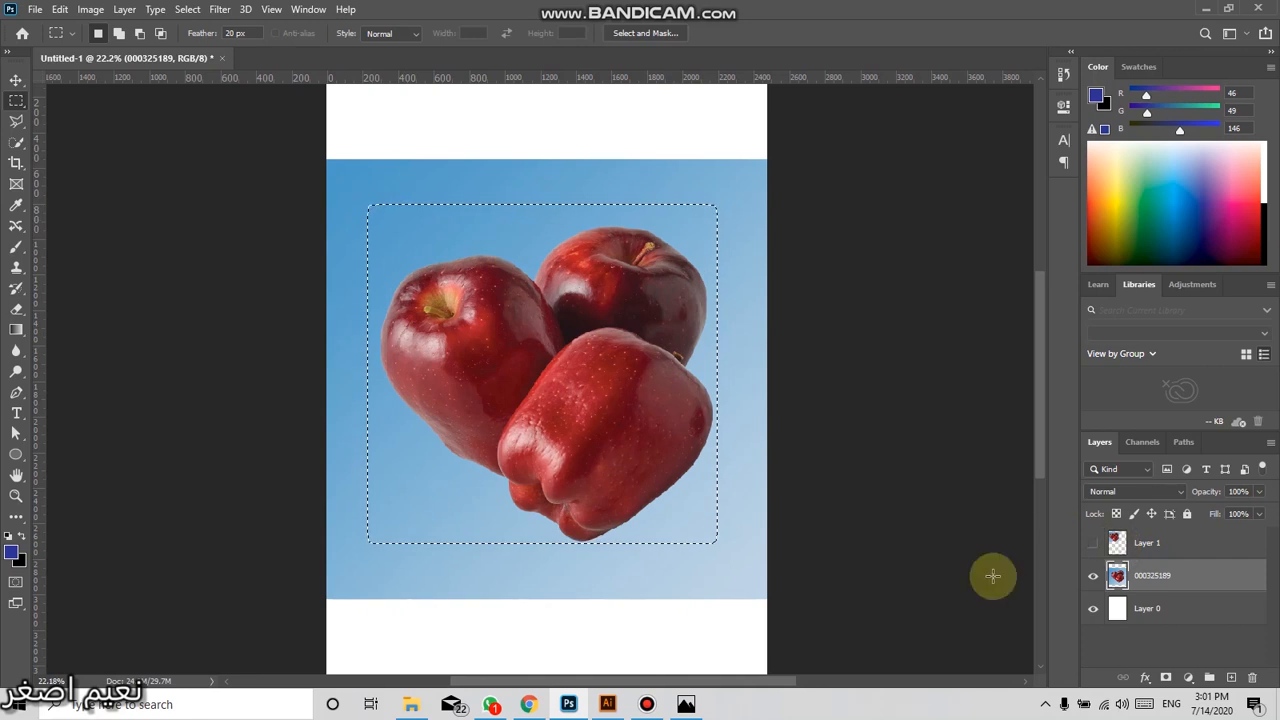
# Copy the feathered selection to a new layer, hide the 000325189 layer and show Layer 1 again
pyautogui.hotkey('ctrl', 'j')
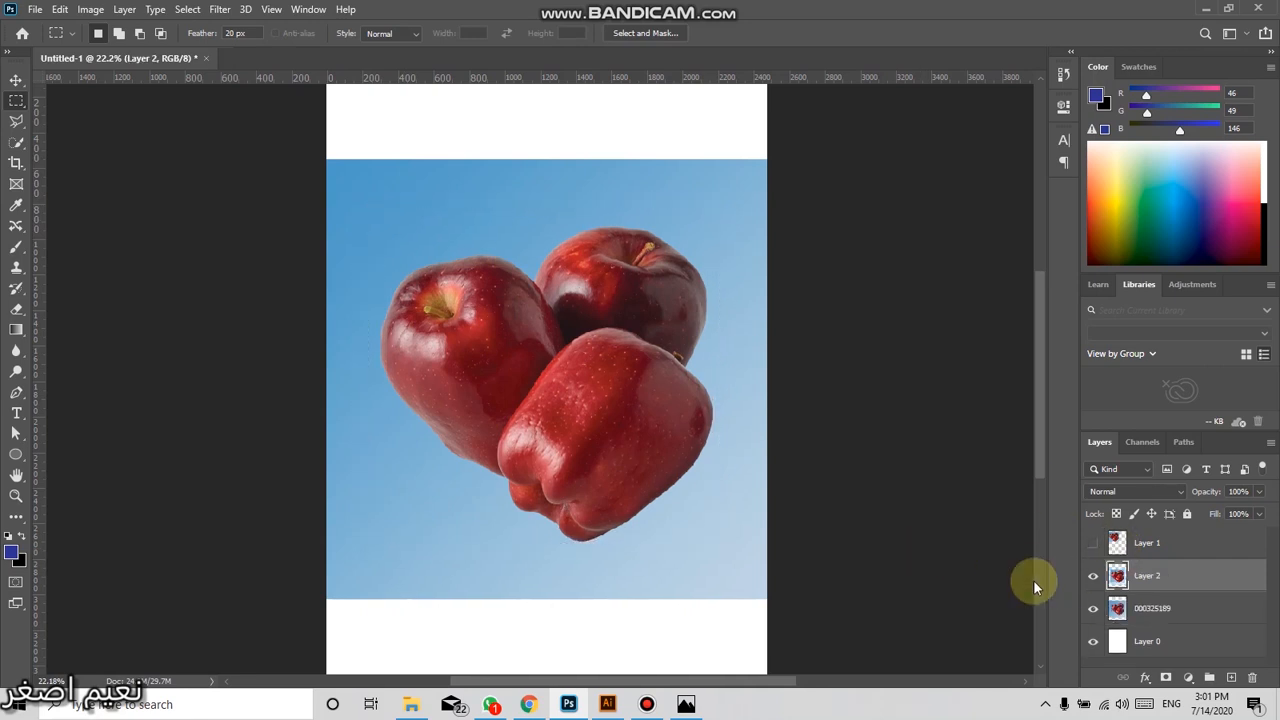
pyautogui.click(1093, 608)
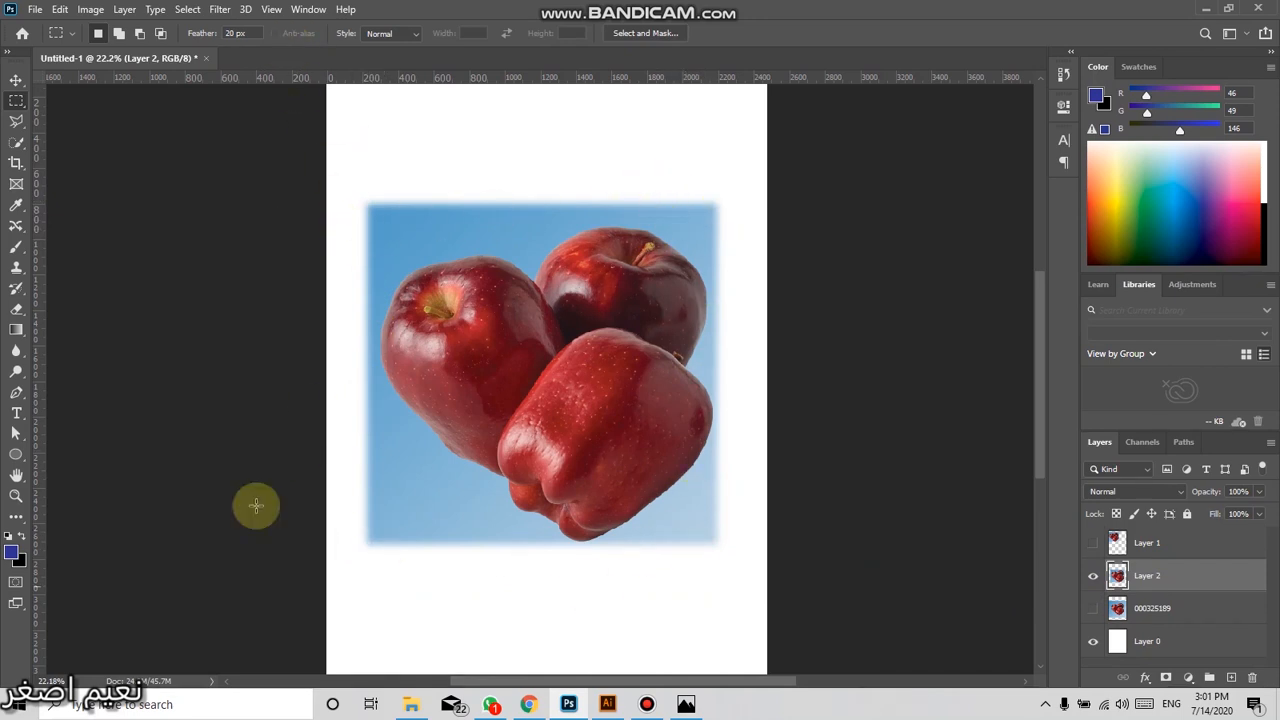
pyautogui.click(16, 82)
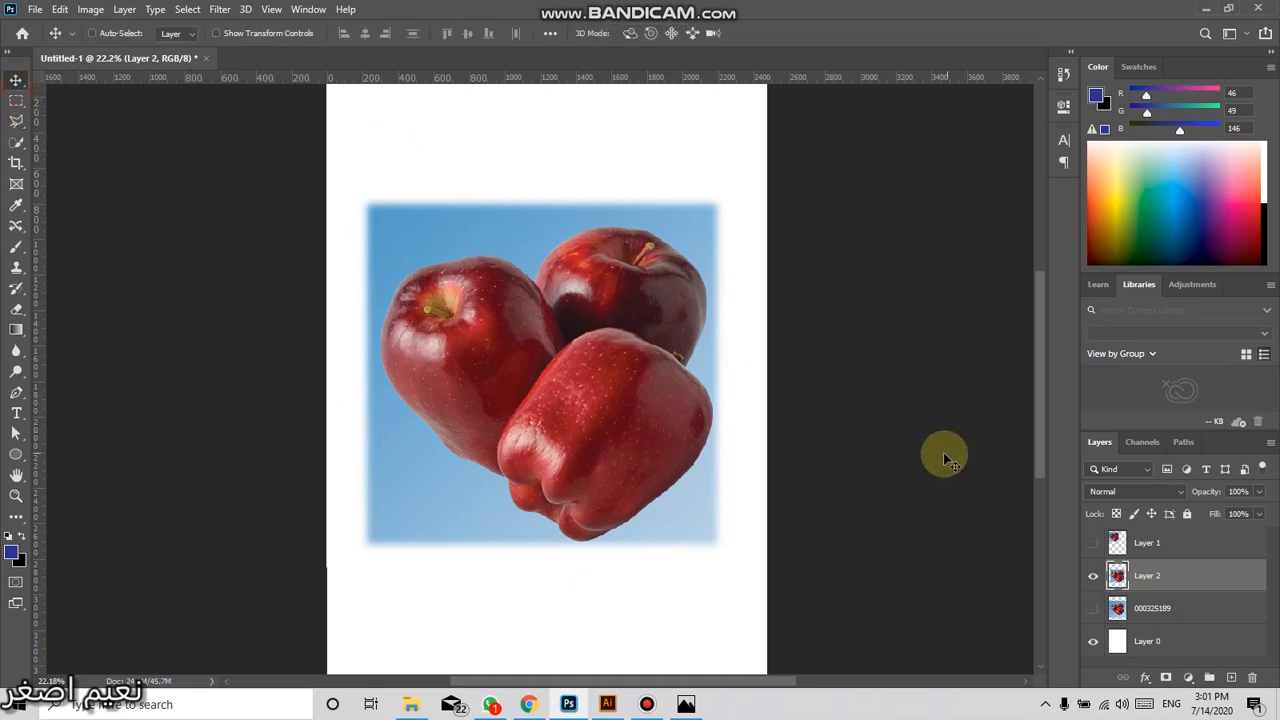
pyautogui.click(1091, 541)
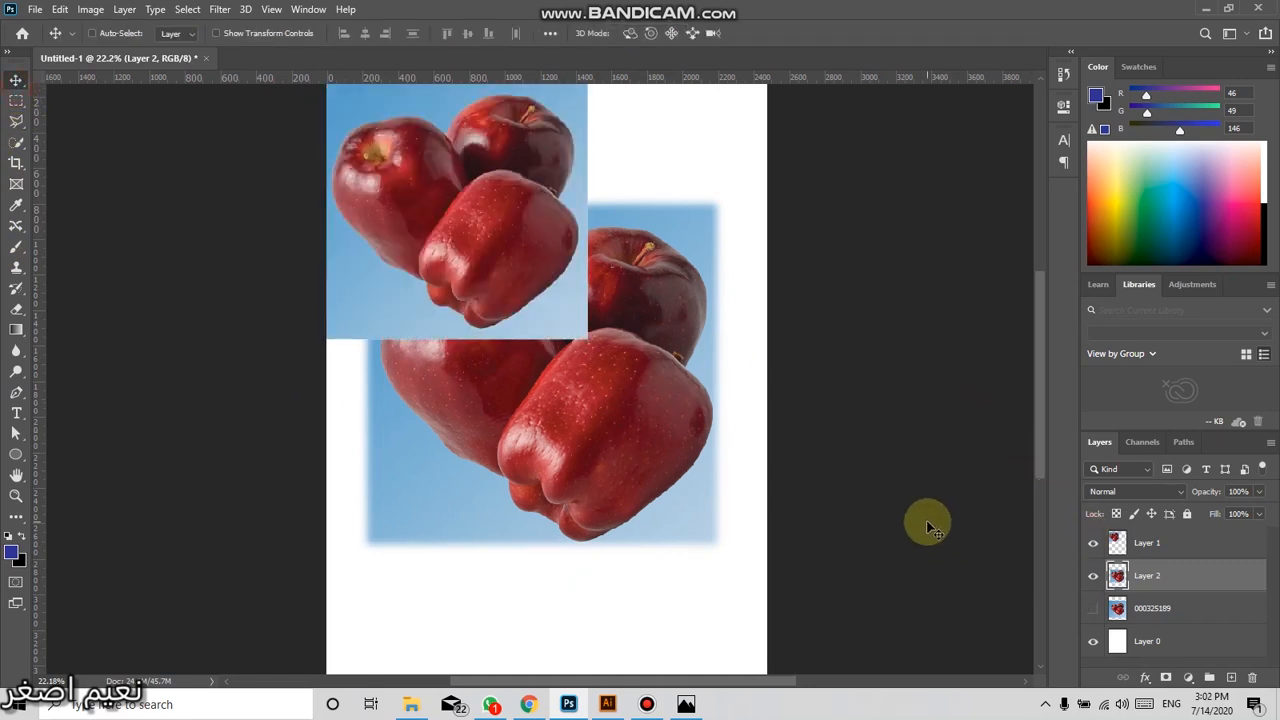
# Scale down the feathered apples copy and place it directly below the hard-edged copy to compare their edges
pyautogui.hotkey('ctrl', 't')
pyautogui.moveTo(361, 551); pyautogui.dragTo(456, 466)
pyautogui.moveTo(659, 387); pyautogui.dragTo(499, 611)
pyautogui.press('Return')
pyautogui.scroll(2, 470, 355)
pyautogui.scroll(3, 470, 355)
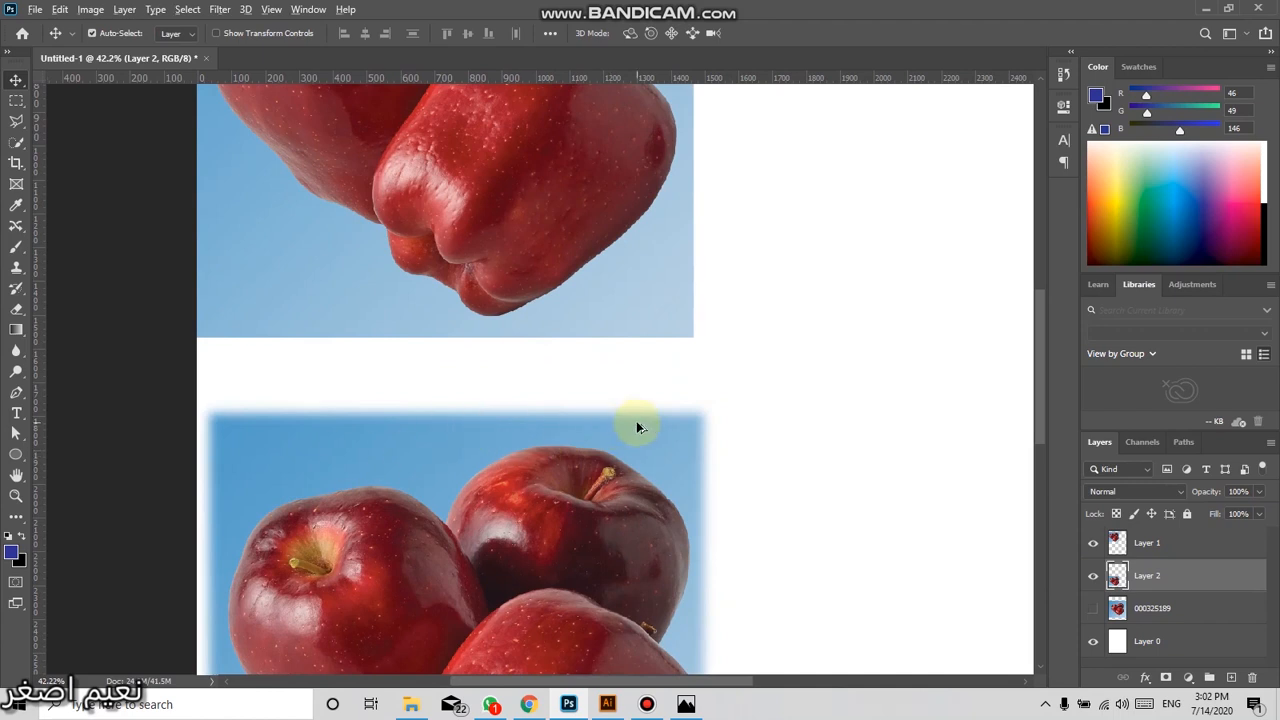
pyautogui.scroll(-3, 636, 427)
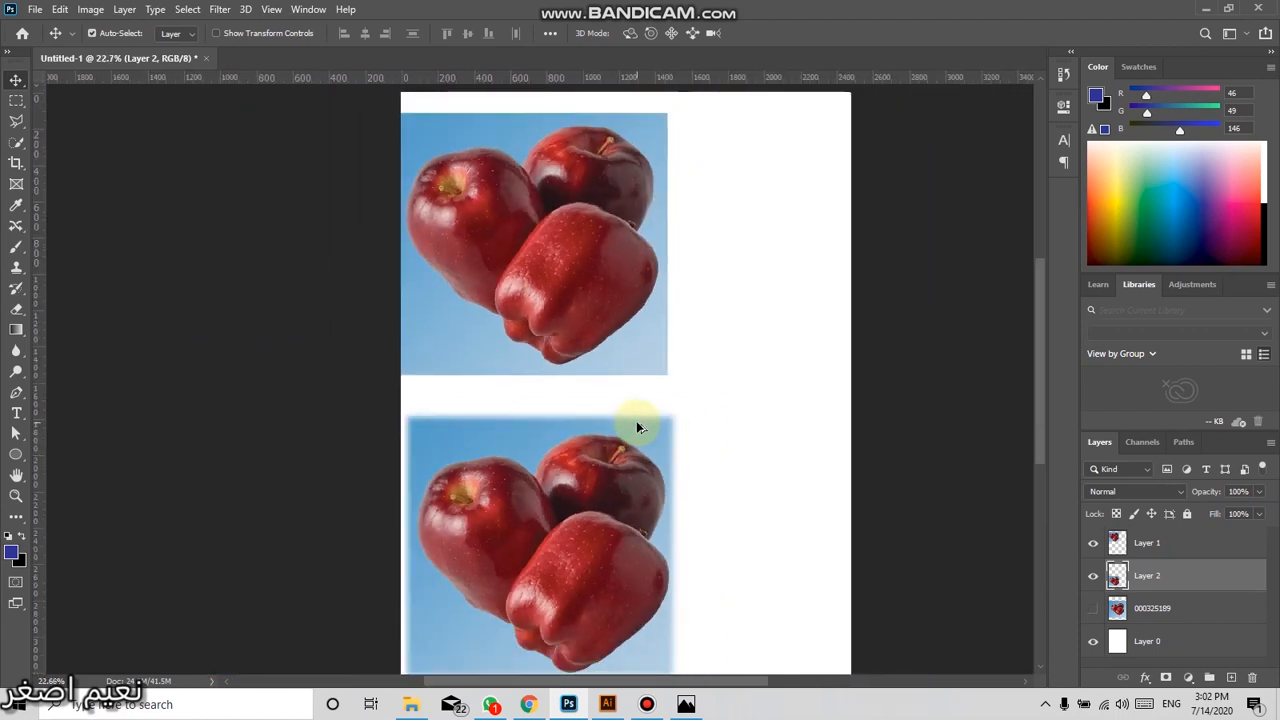
pyautogui.scroll(-1, 636, 427)
# Delete Layer 2 and Layer 1 and show the 000325189 layer again
pyautogui.press('Delete')
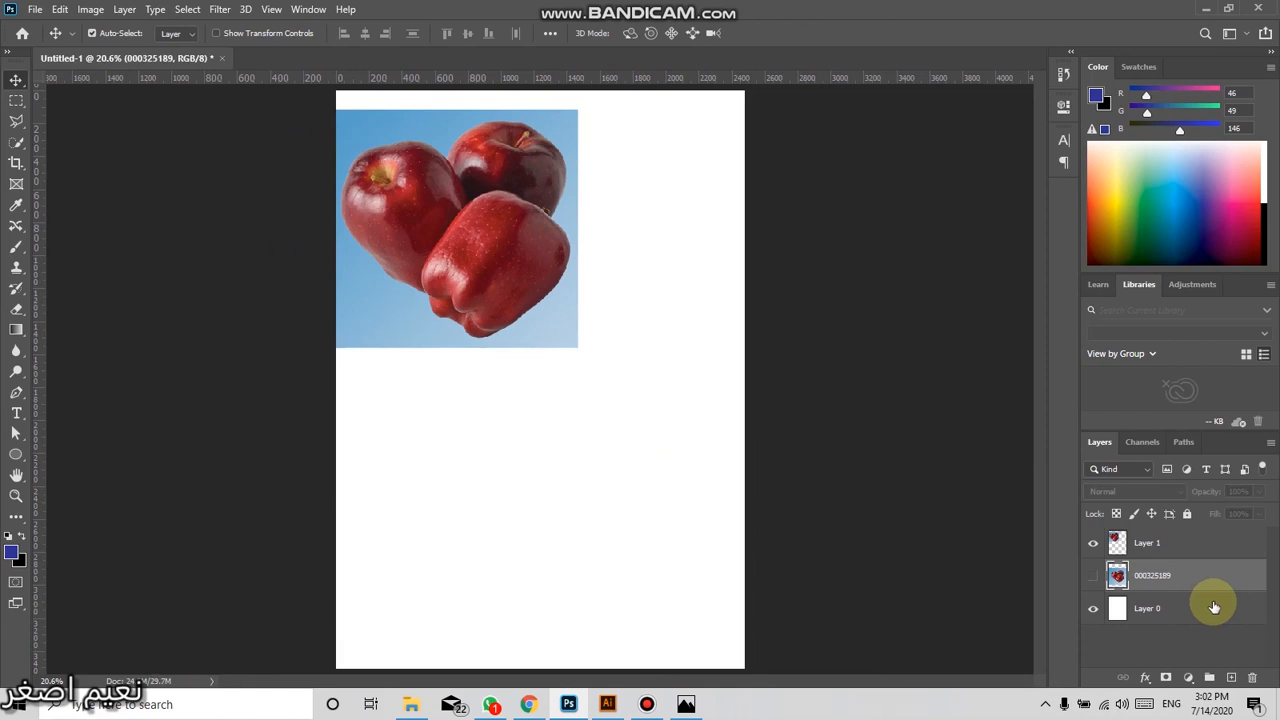
pyautogui.click(1120, 540)
pyautogui.press('Delete')
pyautogui.click(1093, 542)
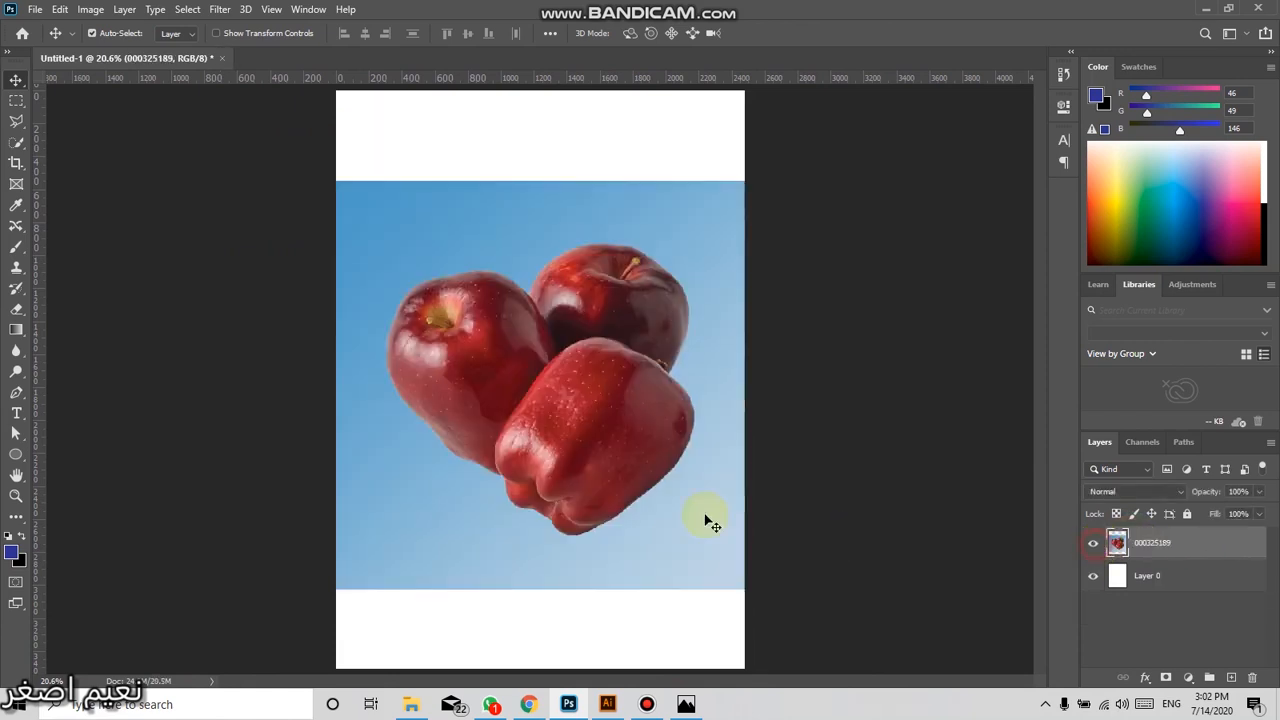
# Set the Rectangular Marquee feather to 0 px and draw a selection around the three apples
pyautogui.press('m')
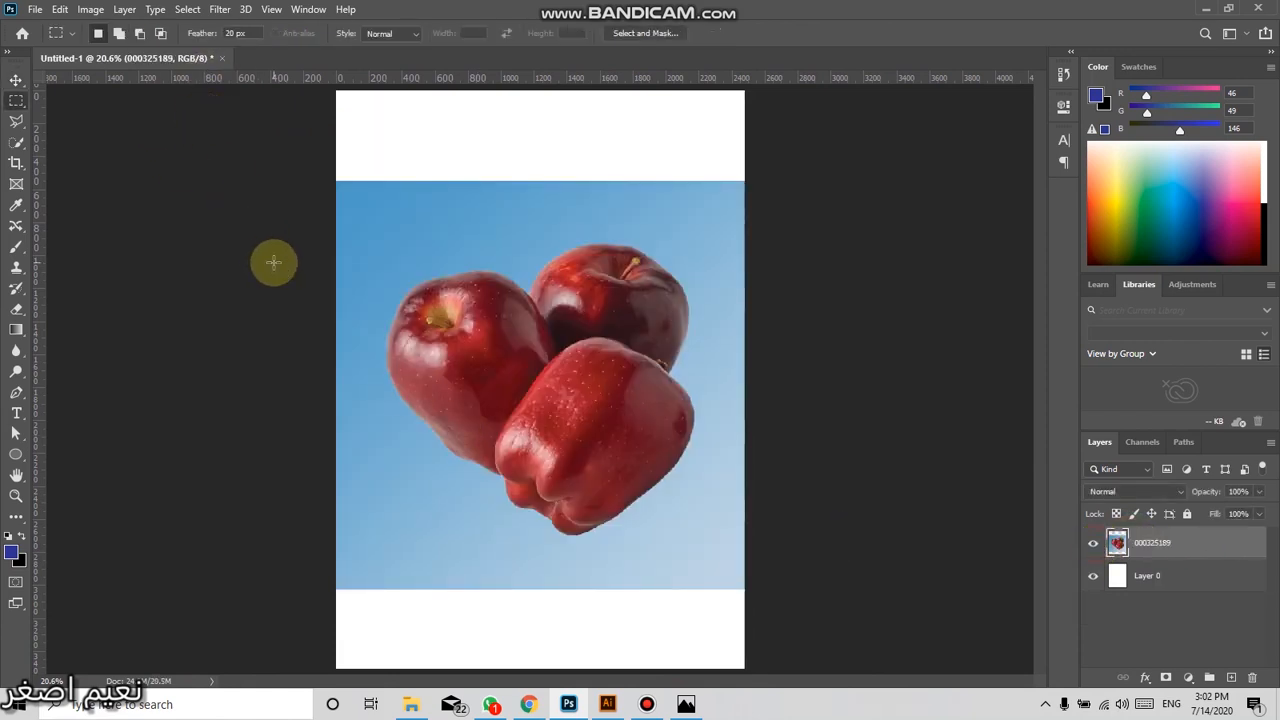
pyautogui.click(229, 31)
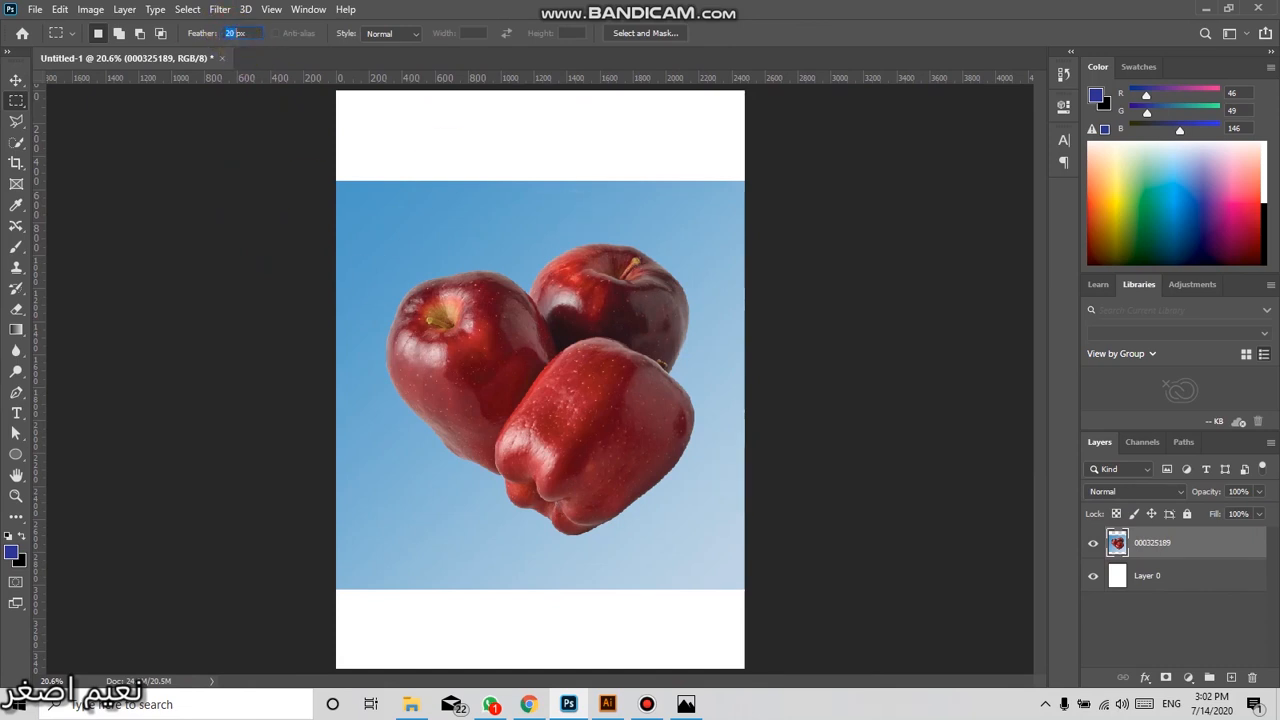
pyautogui.press('Return')
pyautogui.moveTo(381, 219); pyautogui.dragTo(706, 541)
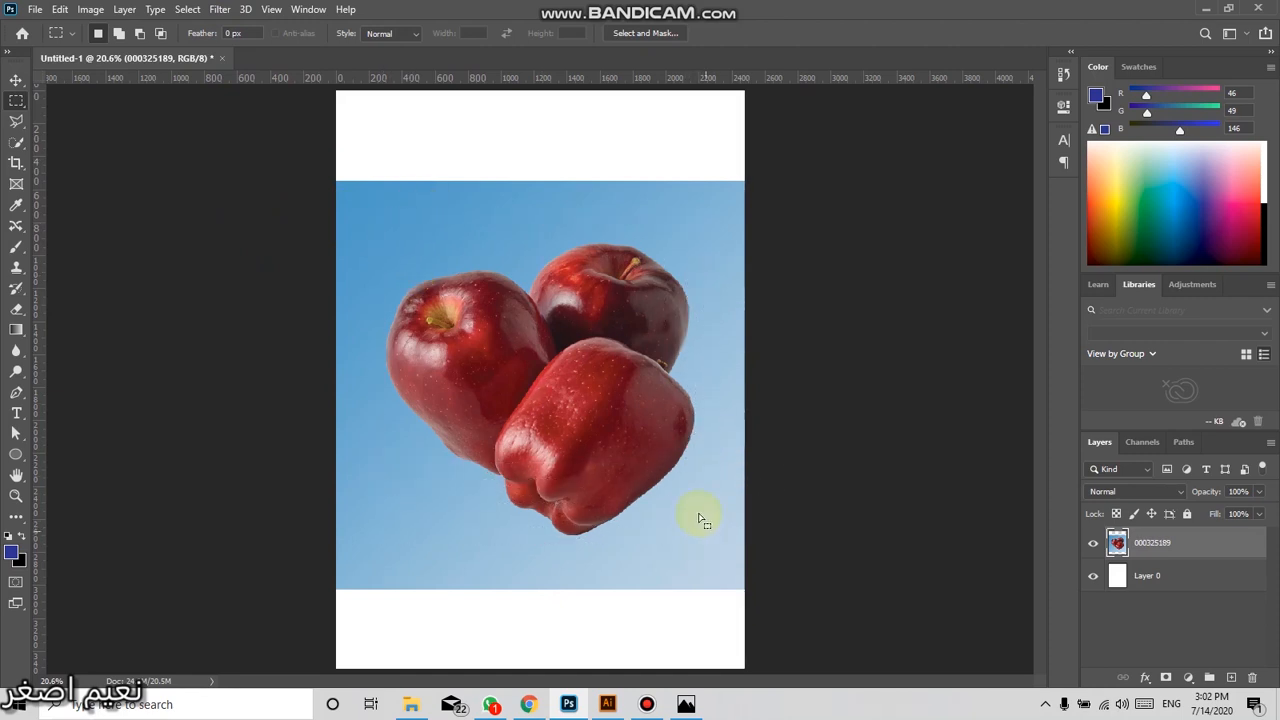
# Feather the existing rectangular selection with a radius of 50 pixels
pyautogui.rightClick(566, 370)
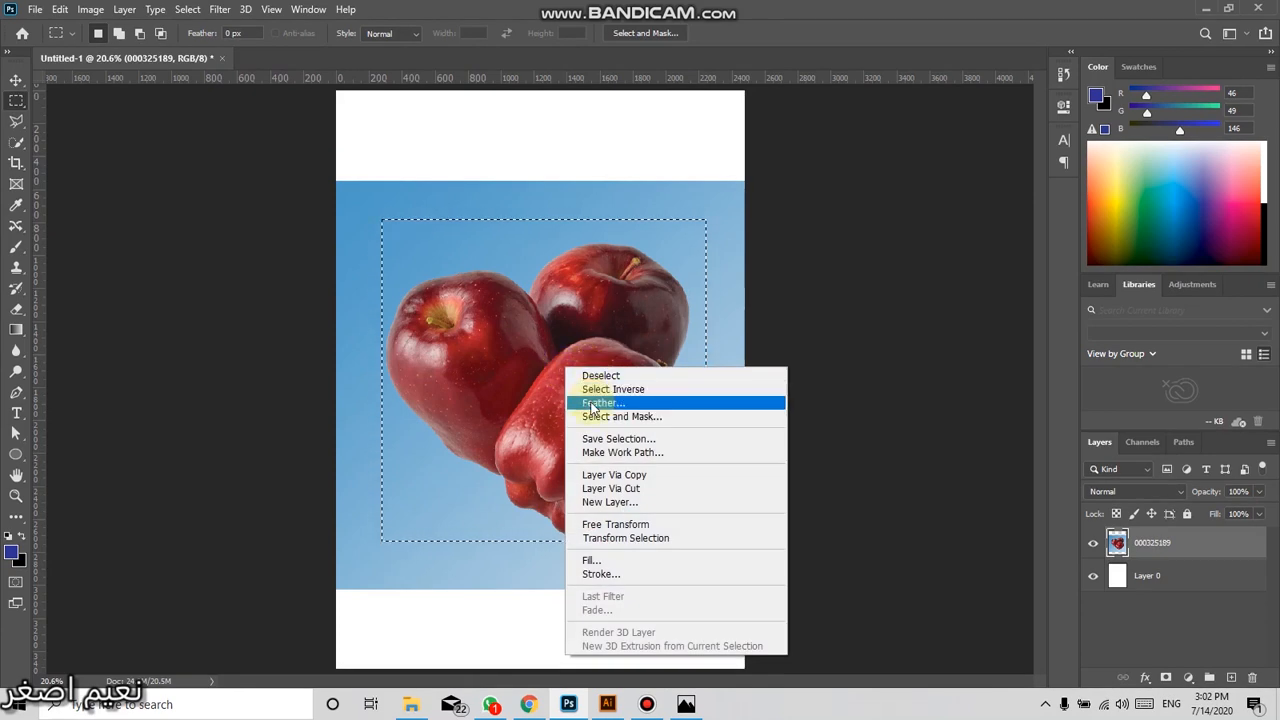
pyautogui.click(591, 403)
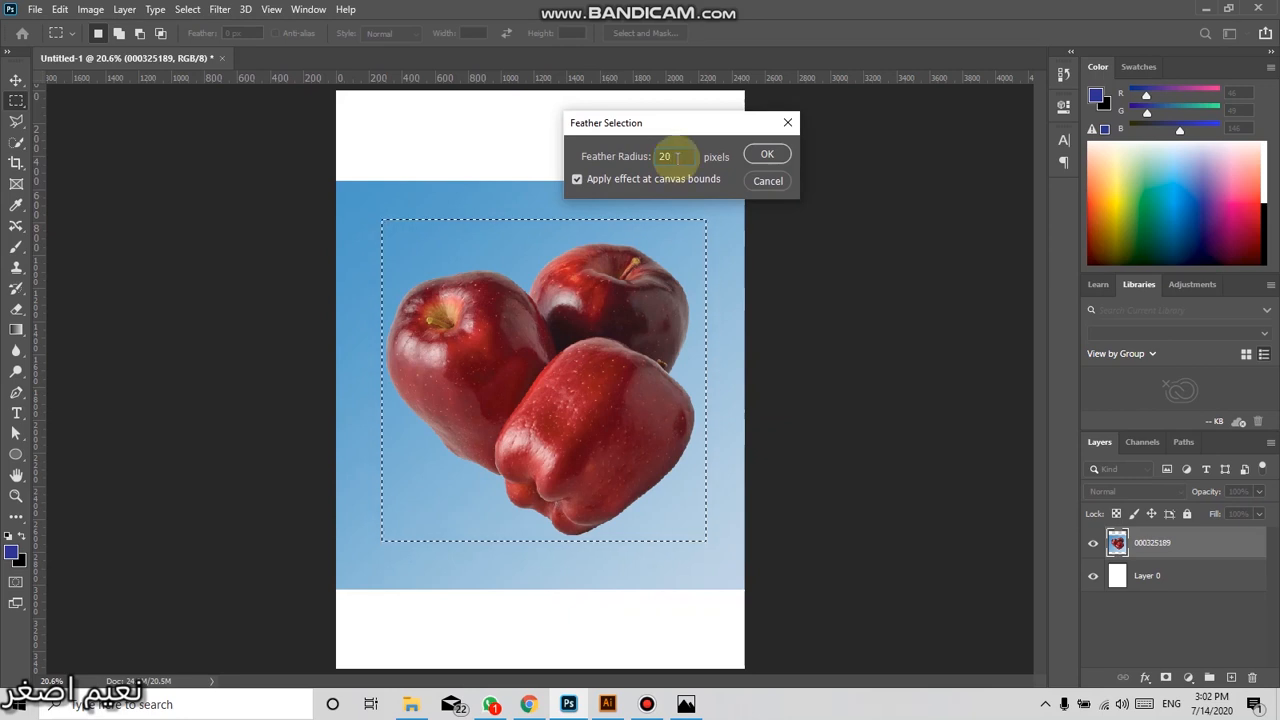
pyautogui.click(677, 157)
pyautogui.write('5')
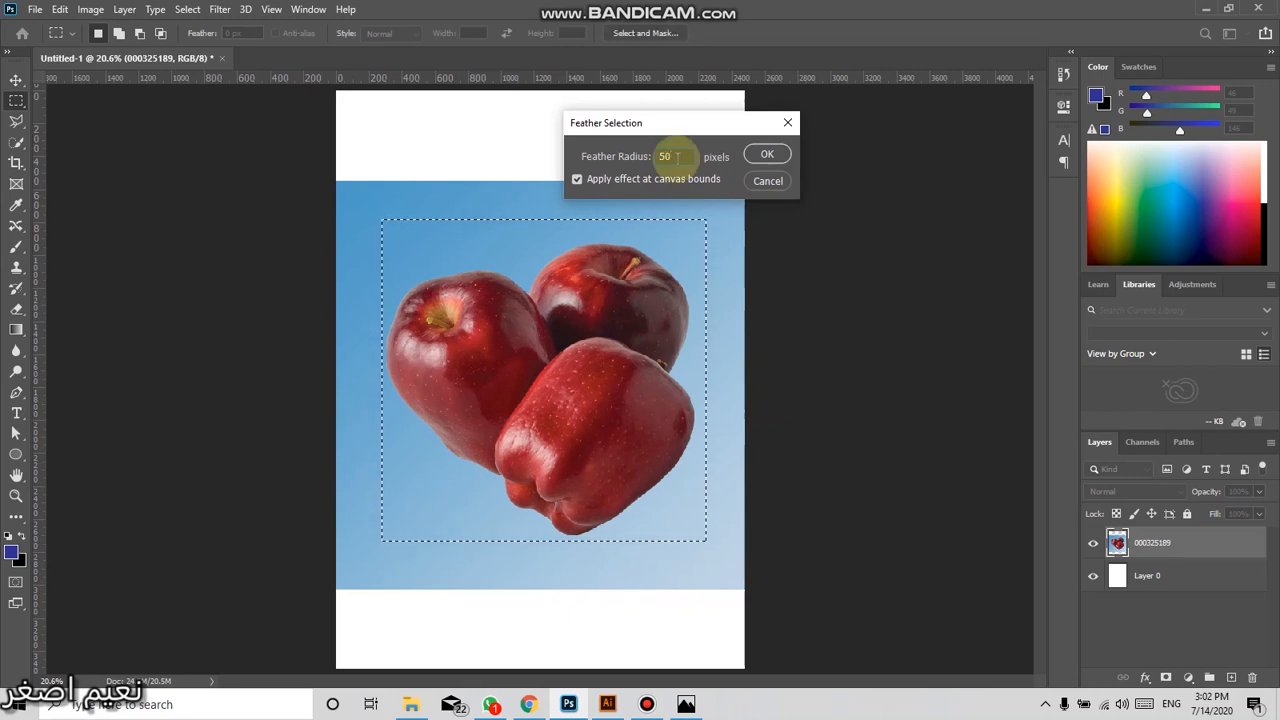
pyautogui.write('0')
pyautogui.press('Return')
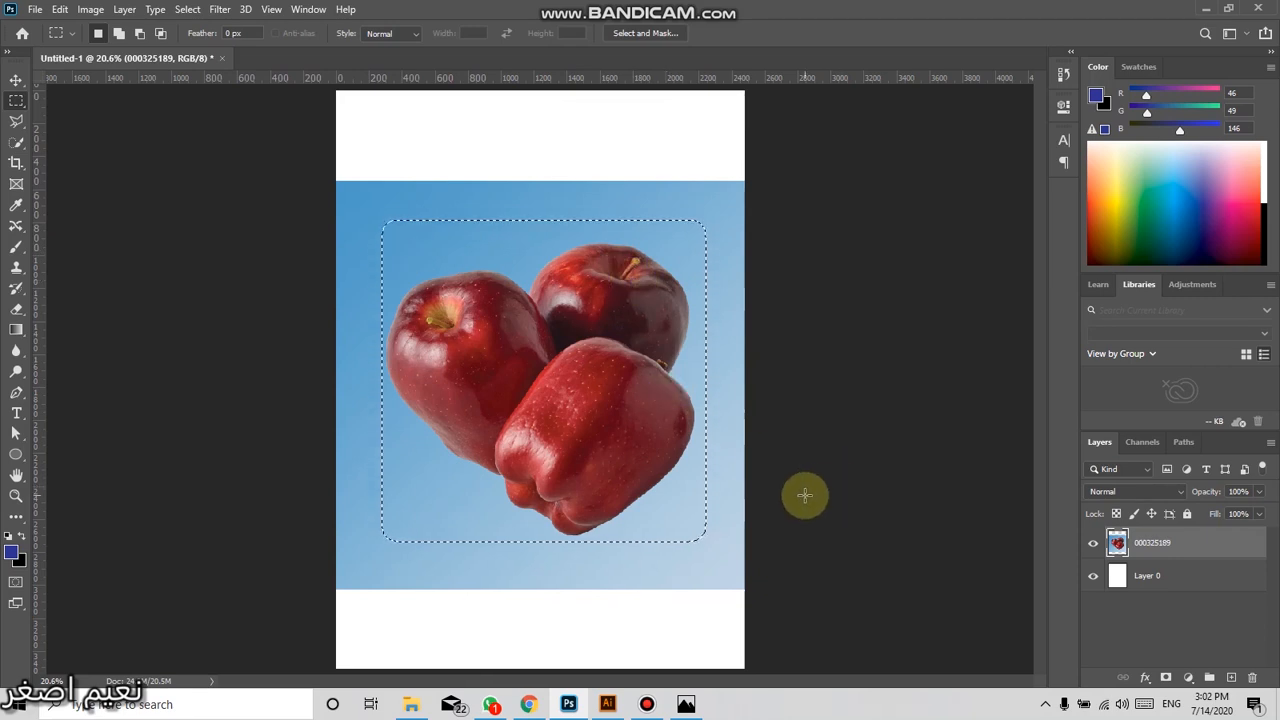
# Try deleting the feathered area from the 000325189 layer, undo the deletion and deselect
pyautogui.press('Delete')
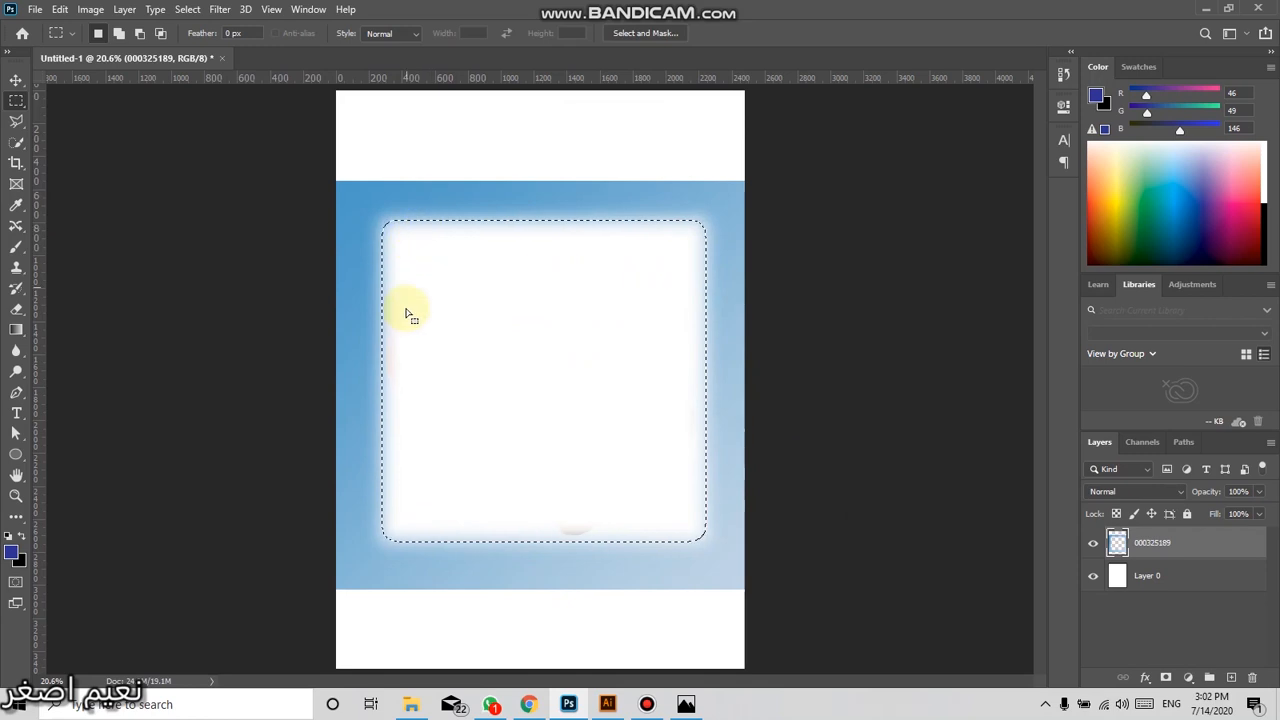
pyautogui.hotkey('ctrl', 'z')
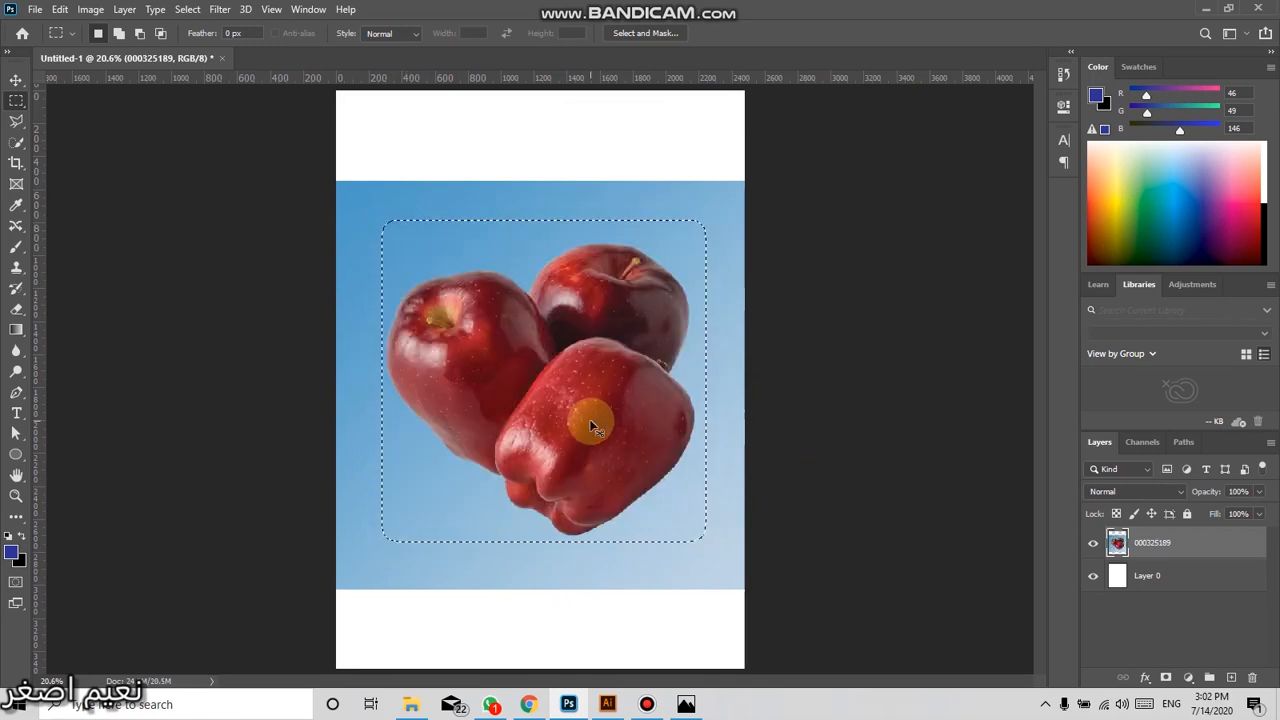
pyautogui.hotkey('ctrl', 'd')
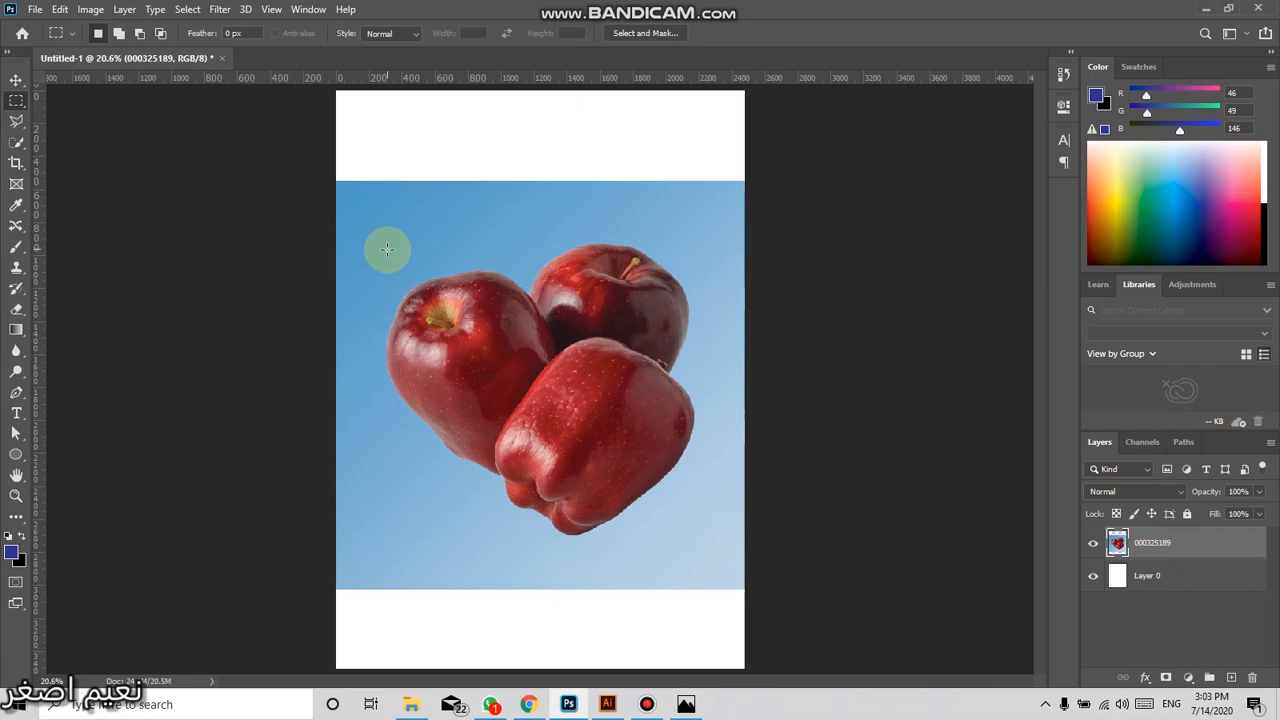
# Draw a rectangular selection across the upper part of the apples and deselect it
pyautogui.moveTo(383, 216); pyautogui.dragTo(680, 353)
pyautogui.click(521, 511)
pyautogui.hotkey('ctrl', 'z')
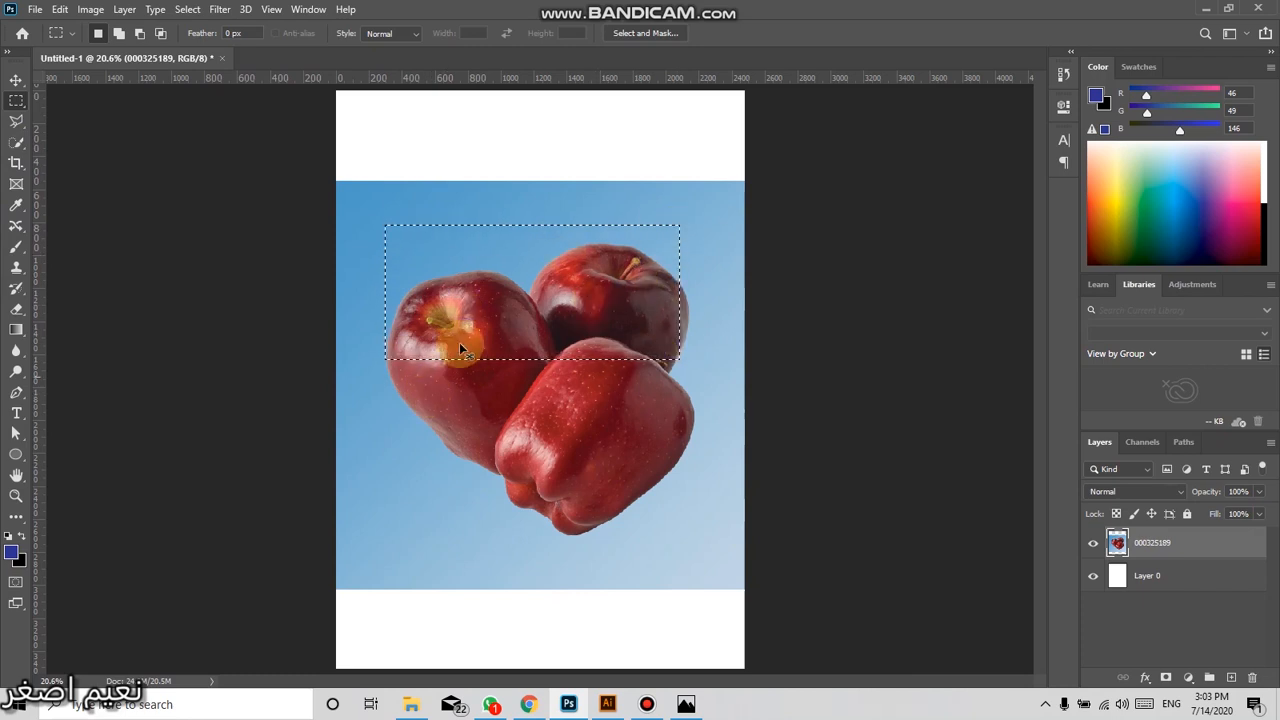
pyautogui.hotkey('ctrl', 'd')
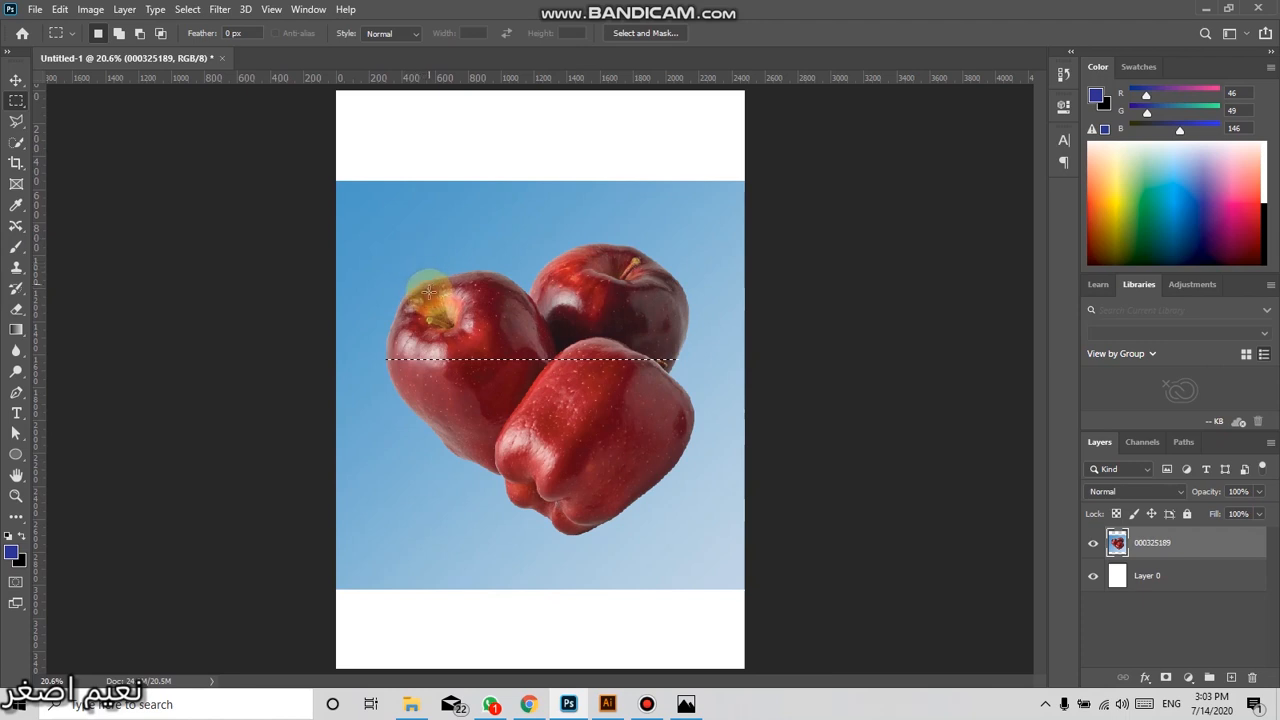
# Draw a square marquee selection over the apples, try repositioning it around them and deselect
pyautogui.moveTo(406, 257); pyautogui.dragTo(706, 633)
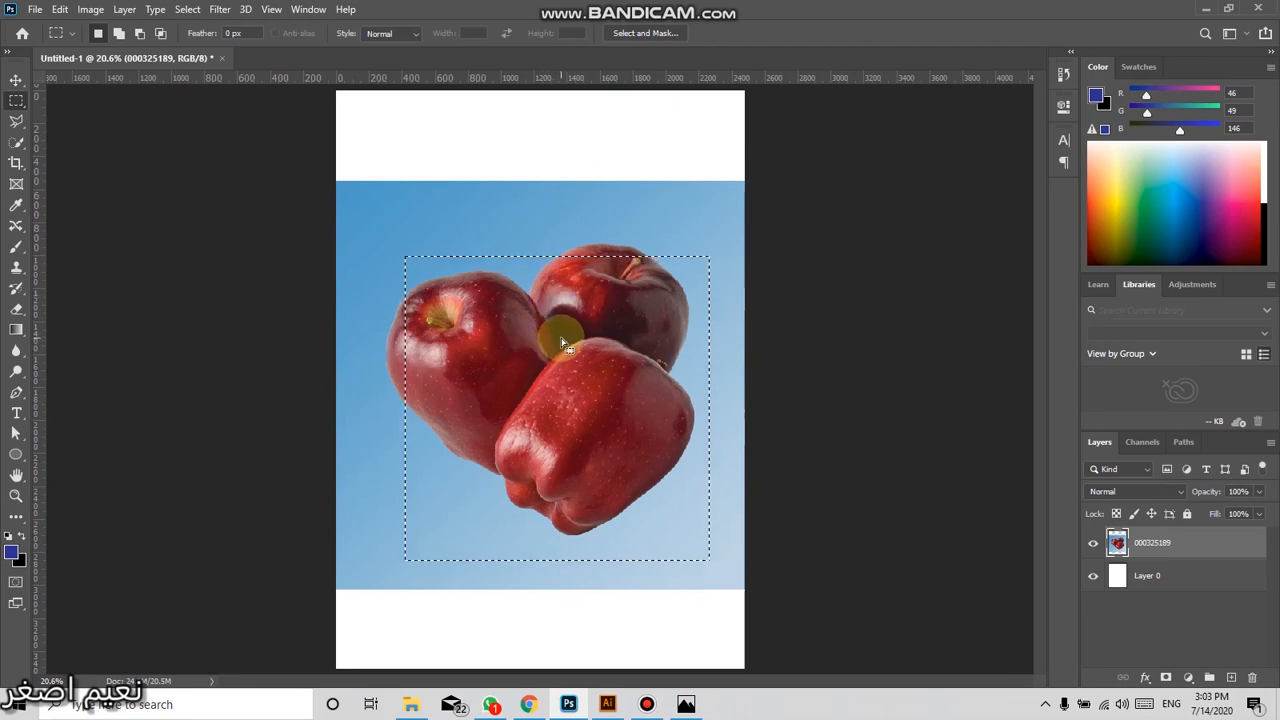
pyautogui.moveTo(560, 342); pyautogui.dragTo(575, 317)
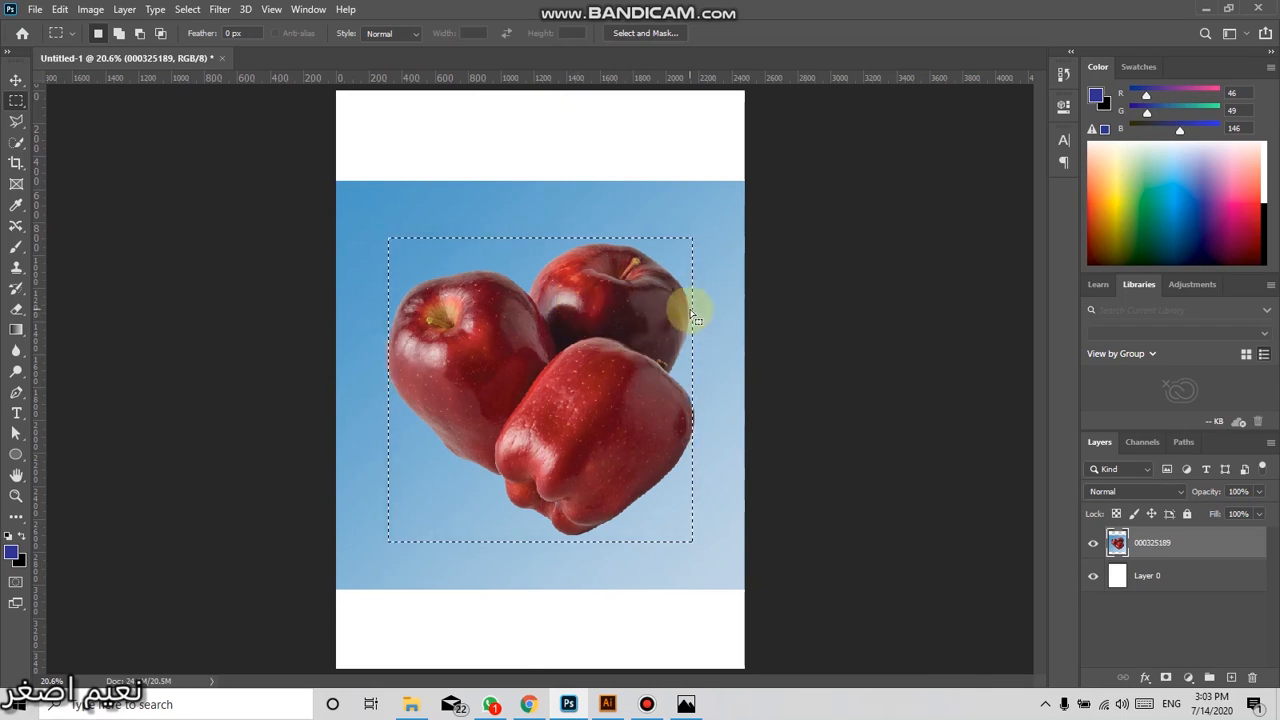
pyautogui.moveTo(560, 345); pyautogui.dragTo(550, 272)
pyautogui.hotkey('ctrl', 'z')
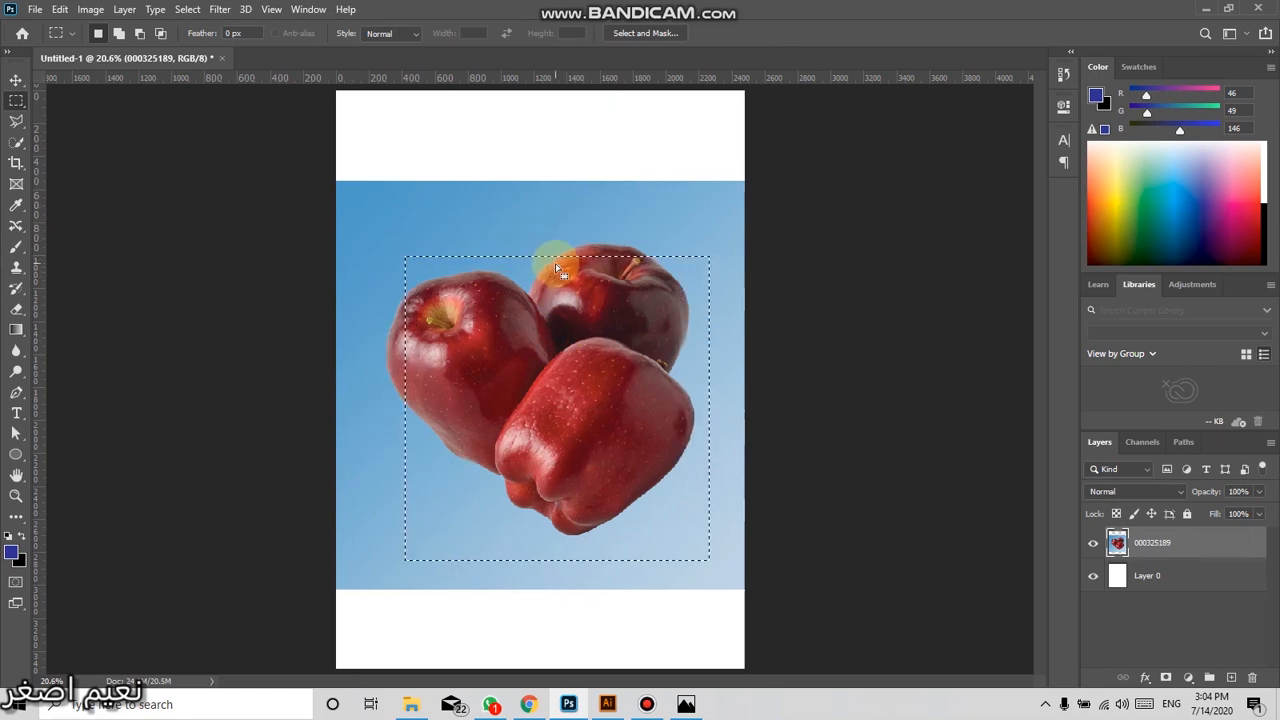
pyautogui.click(554, 261)
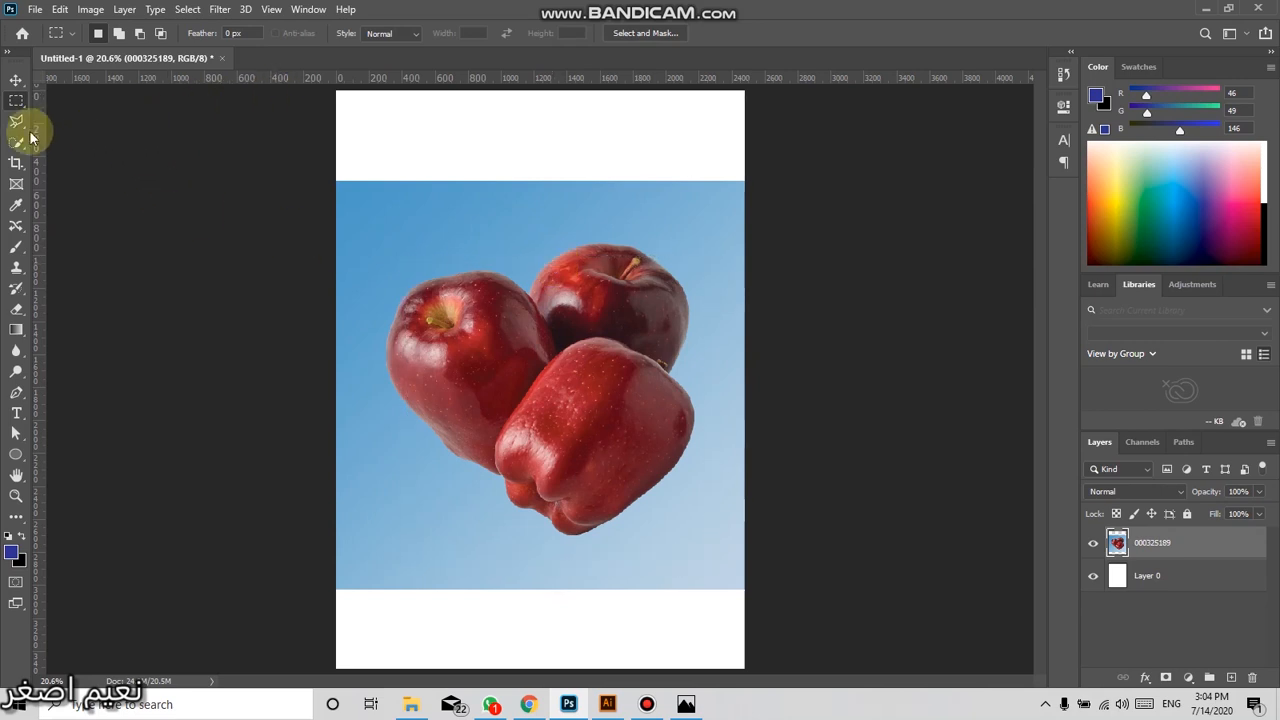
# Draw a selection around the three apples with the Elliptical Marquee tool
pyautogui.rightClick(17, 100)
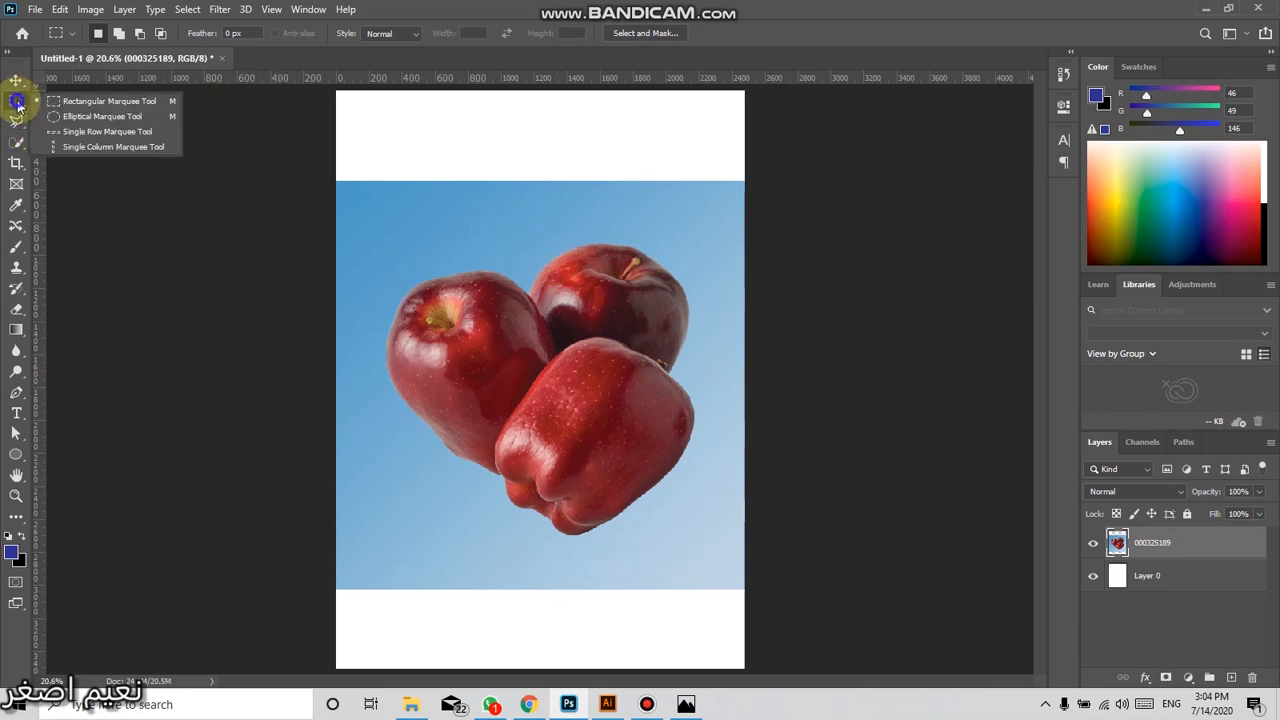
pyautogui.click(108, 119)
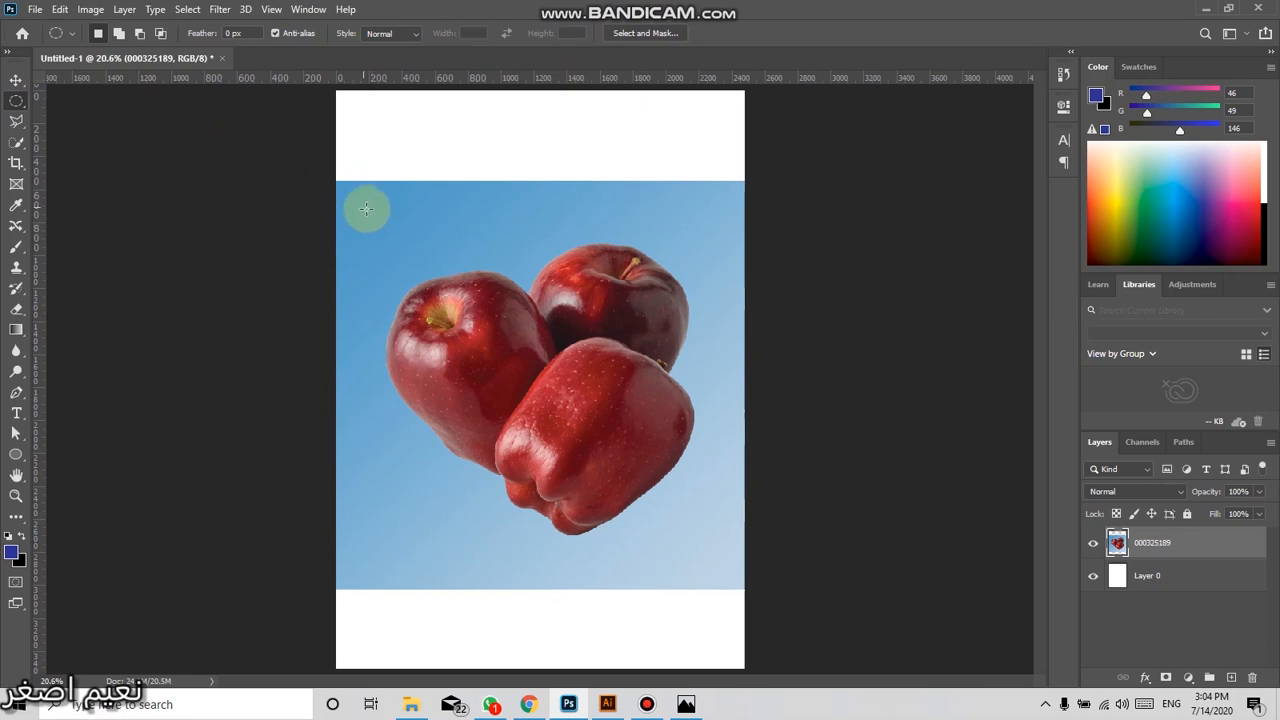
pyautogui.moveTo(367, 208); pyautogui.dragTo(733, 550)
pyautogui.keyDown('ctrl'); pyautogui.click(524, 327); pyautogui.keyUp('ctrl')
# Copy the unfeathered ellipse to a new layer, hide the 000325189 layer to view the cutout and undo both
pyautogui.hotkey('ctrl', 'j')
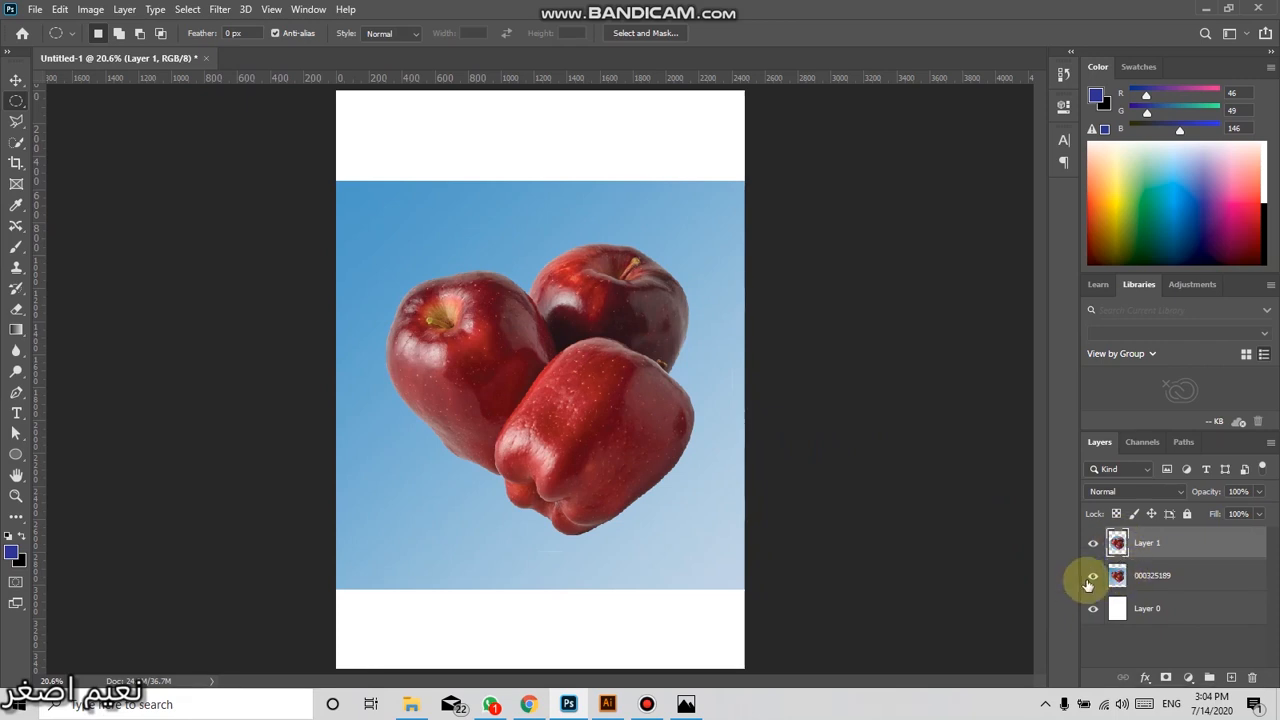
pyautogui.click(1092, 576)
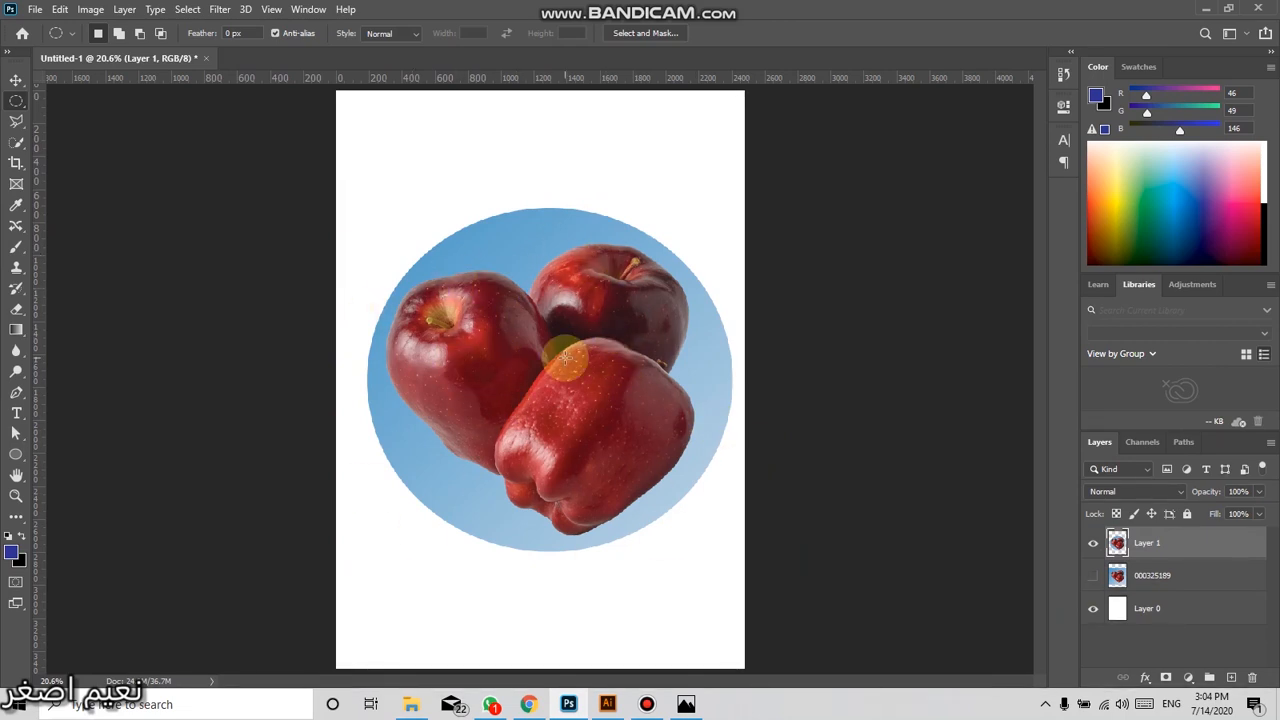
pyautogui.hotkey('ctrl', 'z')
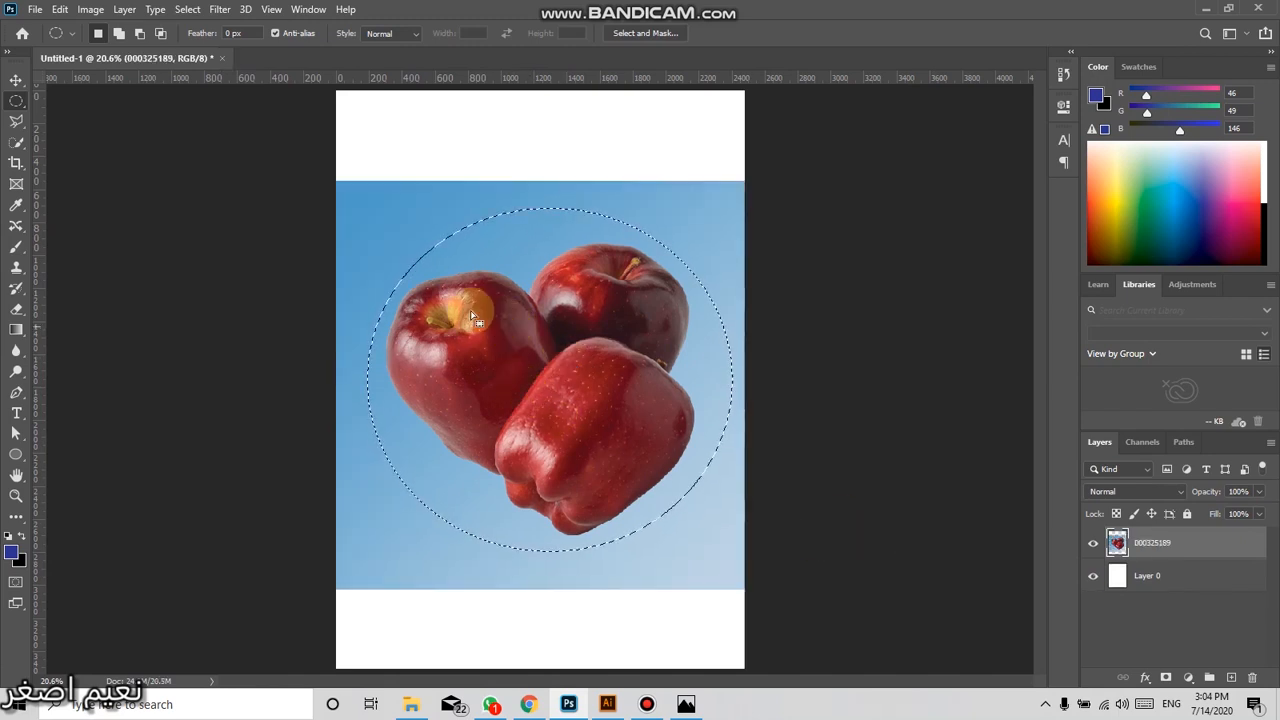
# Apply a smaller feather radius to the elliptical selection around the apples
pyautogui.rightClick(585, 326)
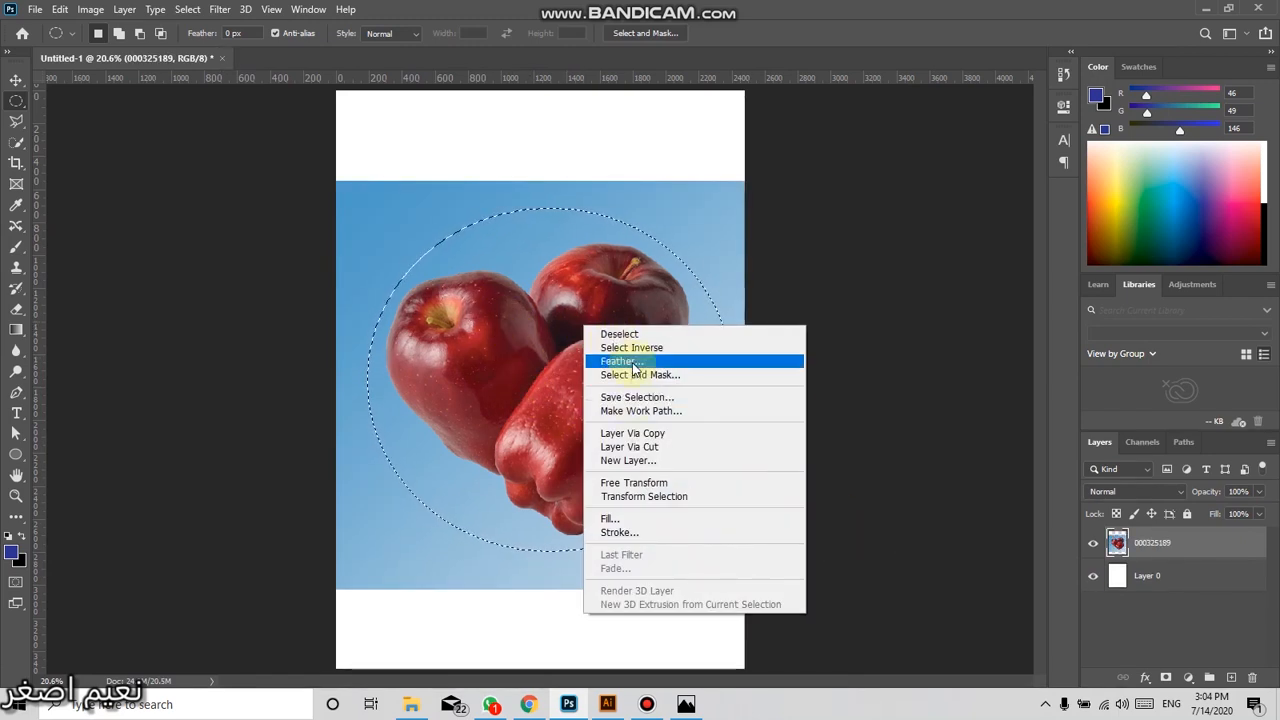
pyautogui.click(622, 361)
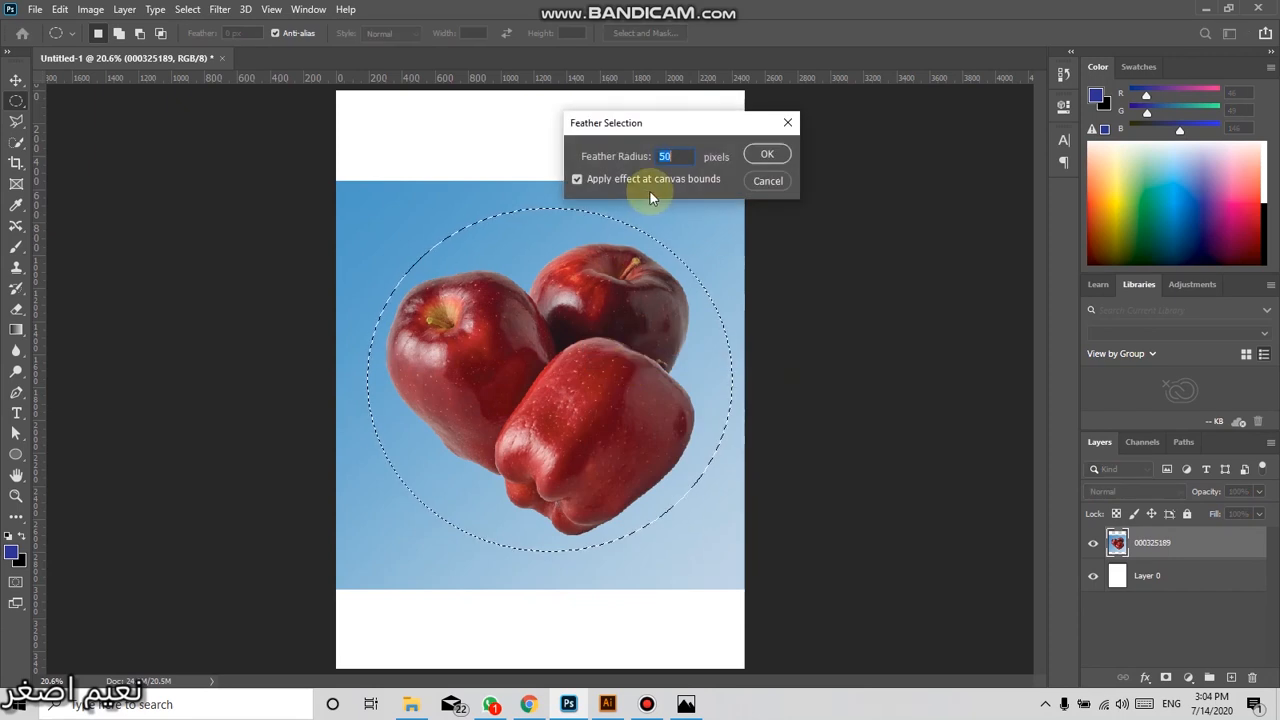
pyautogui.write('3')
pyautogui.press('Return')
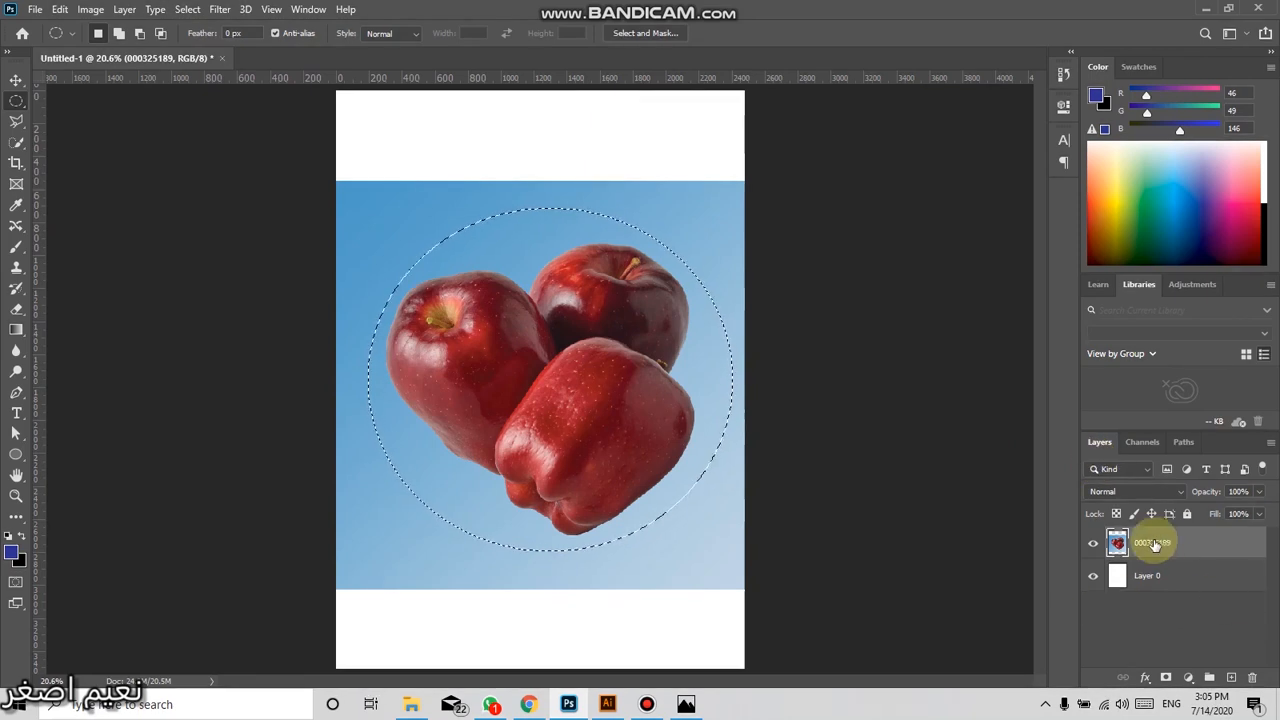
# Copy the feathered ellipse to a new layer, hide the 000325189 layer to view its soft edge and undo both
pyautogui.hotkey('ctrl', 'j')
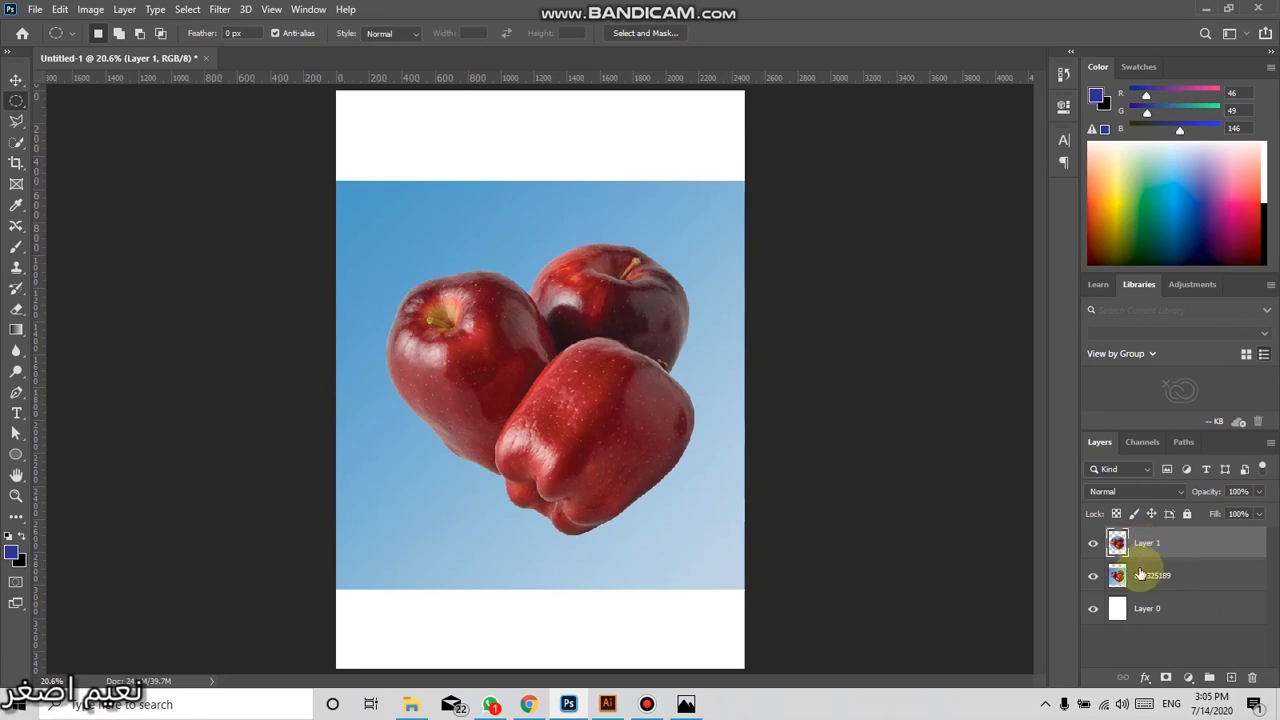
pyautogui.click(1092, 577)
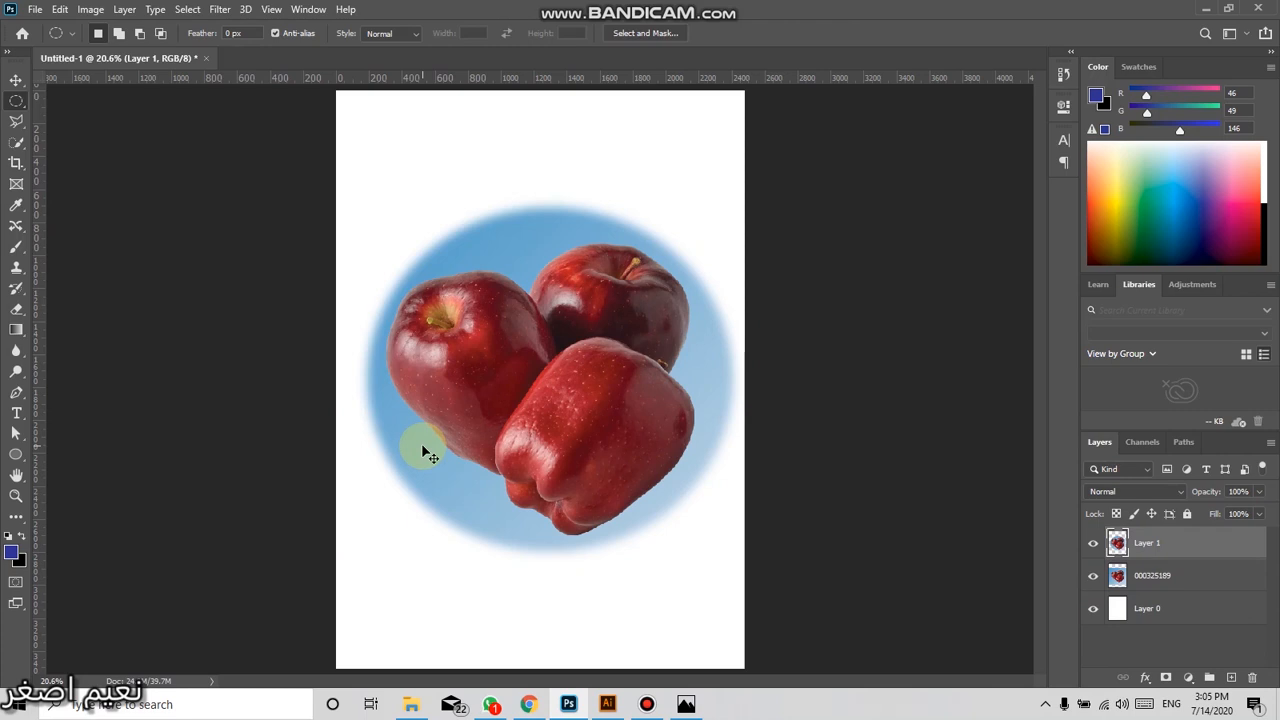
pyautogui.hotkey('ctrl', 'z')
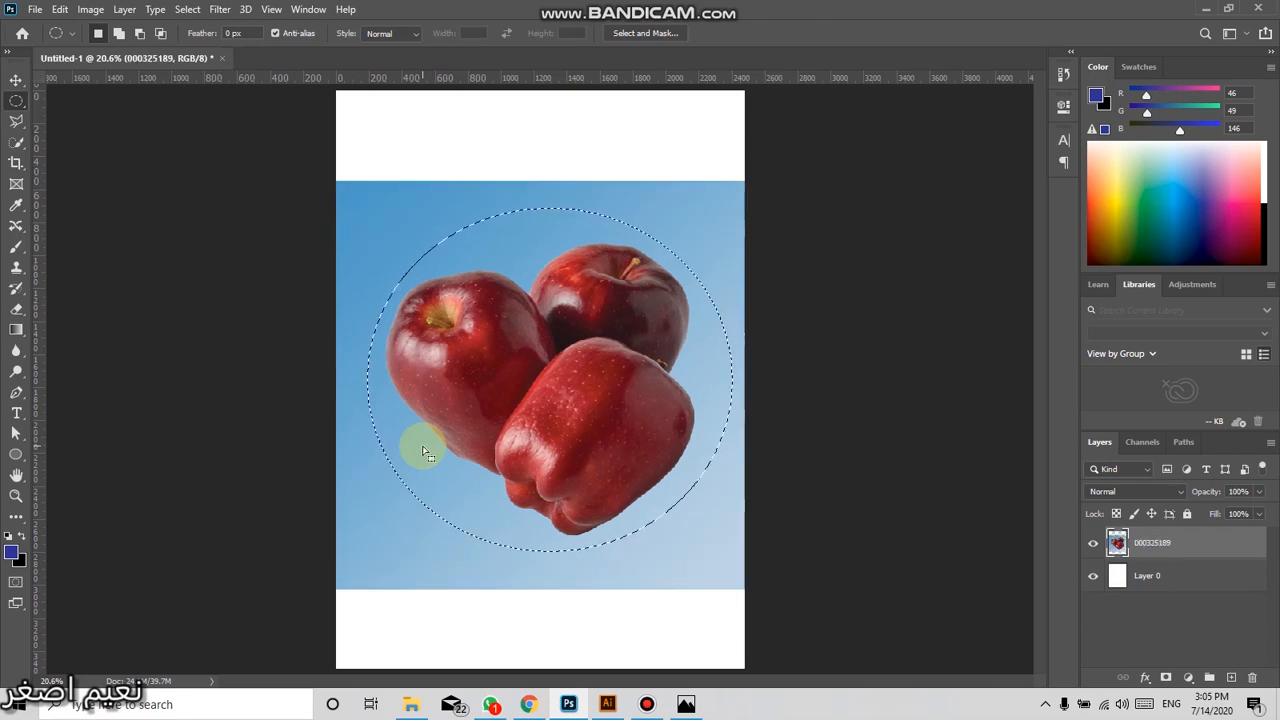
# Deselect the elliptical selection and delete the 000325189 apple layer
pyautogui.click(420, 448)
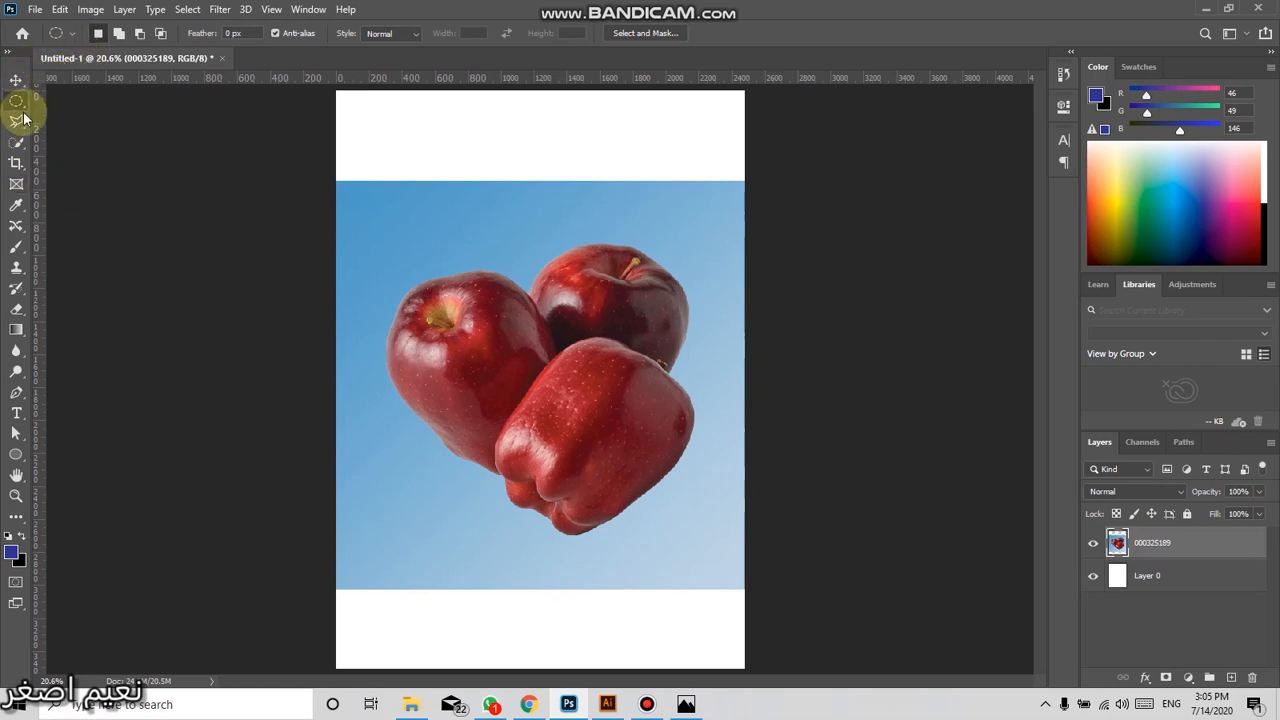
pyautogui.click(1143, 530)
pyautogui.press('Delete')
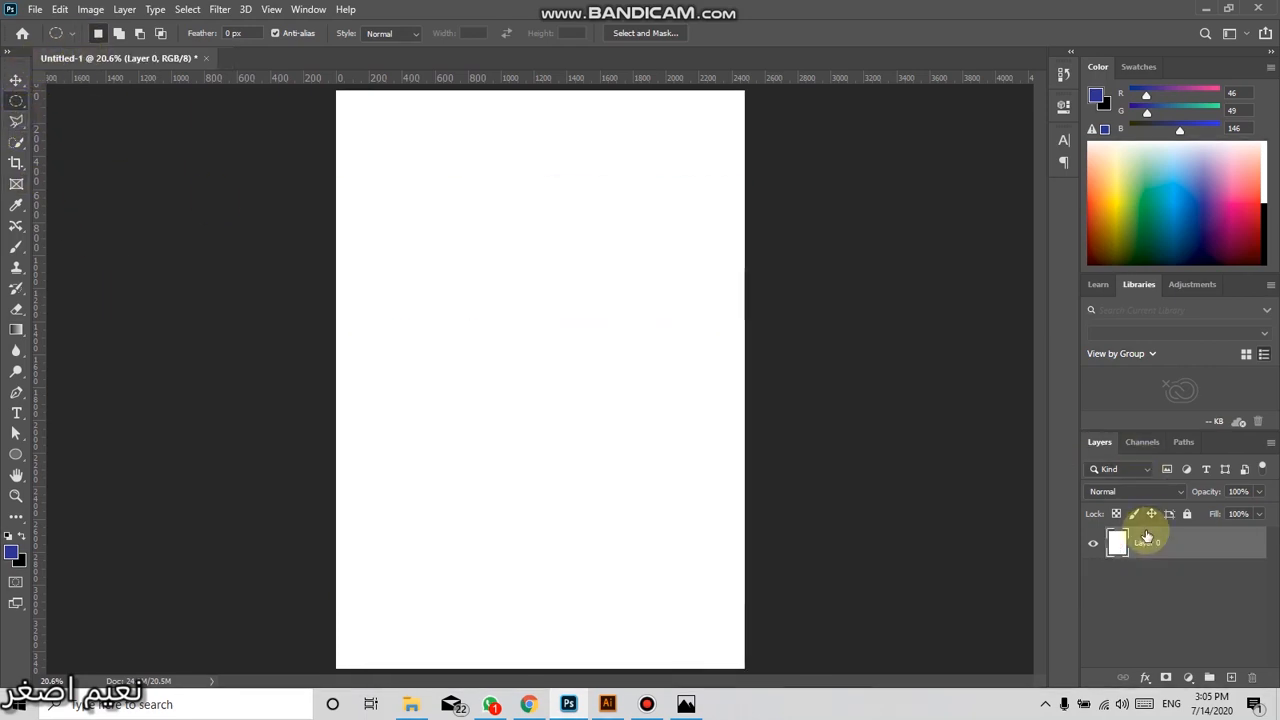
# Draw a freehand selection in the upper half of the blank canvas with the Lasso tool, and deselect it
pyautogui.click(14, 124)
pyautogui.click(14, 124)
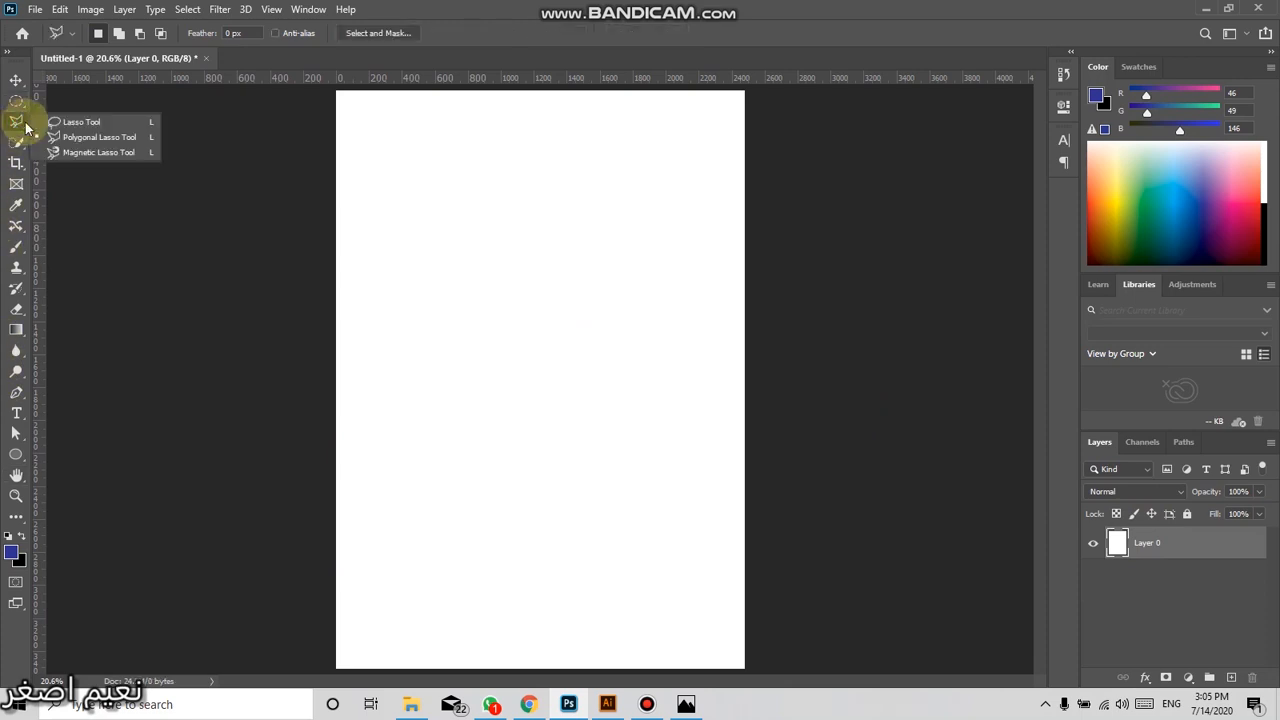
pyautogui.click(66, 124)
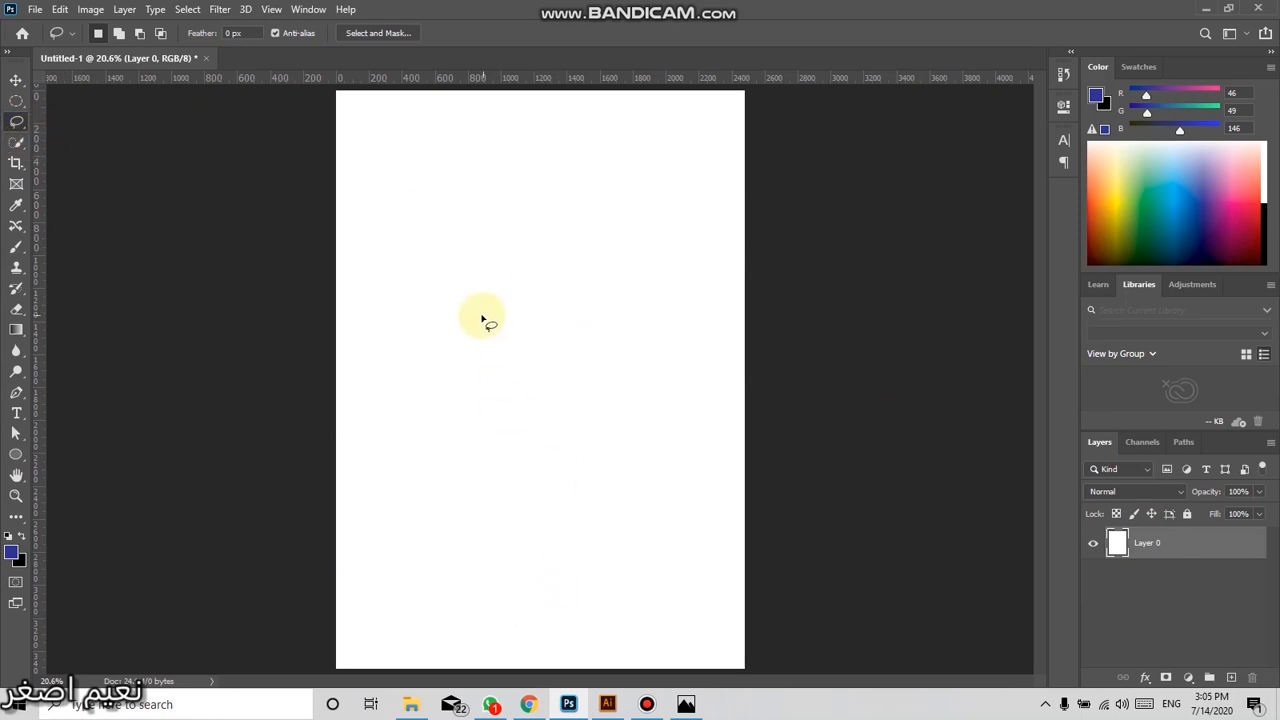
pyautogui.click(15, 119)
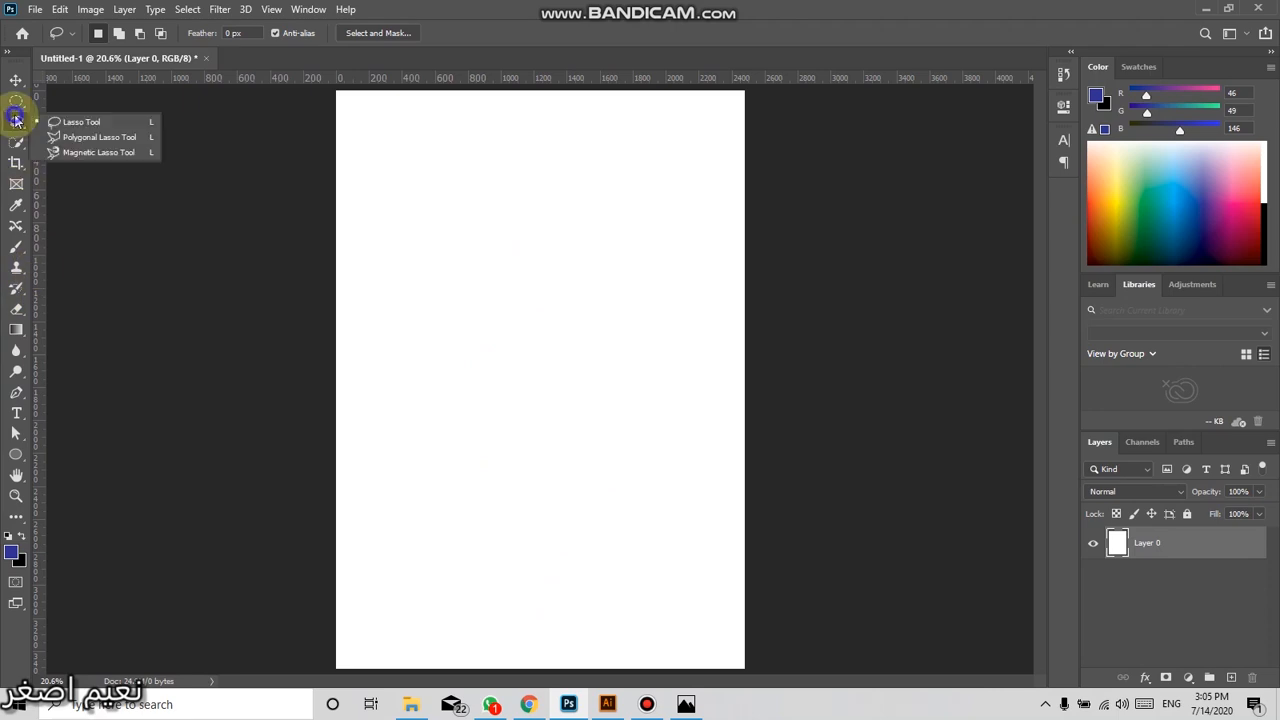
pyautogui.click(52, 122)
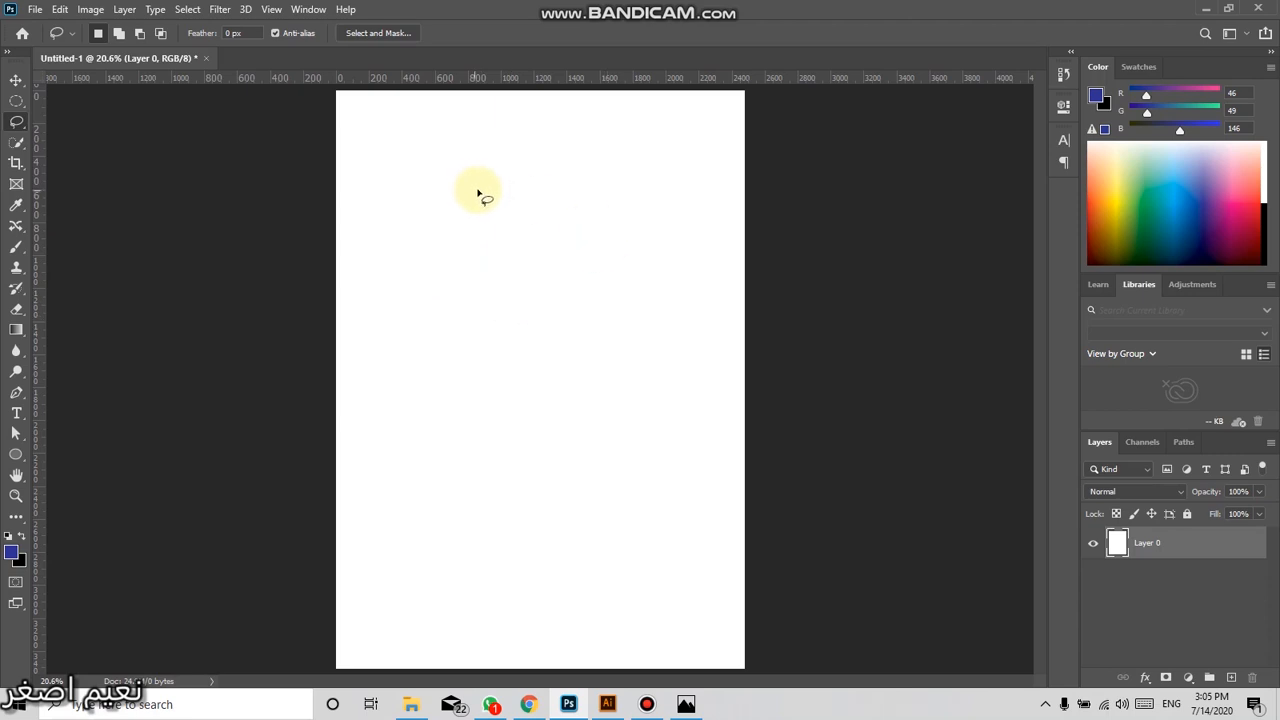
pyautogui.moveTo(510, 185)
pyautogui.mouseDown()
pyautogui.moveTo(649, 292)
pyautogui.moveTo(612, 413)
pyautogui.moveTo(423, 398)
pyautogui.moveTo(452, 291)
pyautogui.moveTo(426, 229)
pyautogui.moveTo(388, 193)
pyautogui.moveTo(510, 180)
pyautogui.mouseUp()
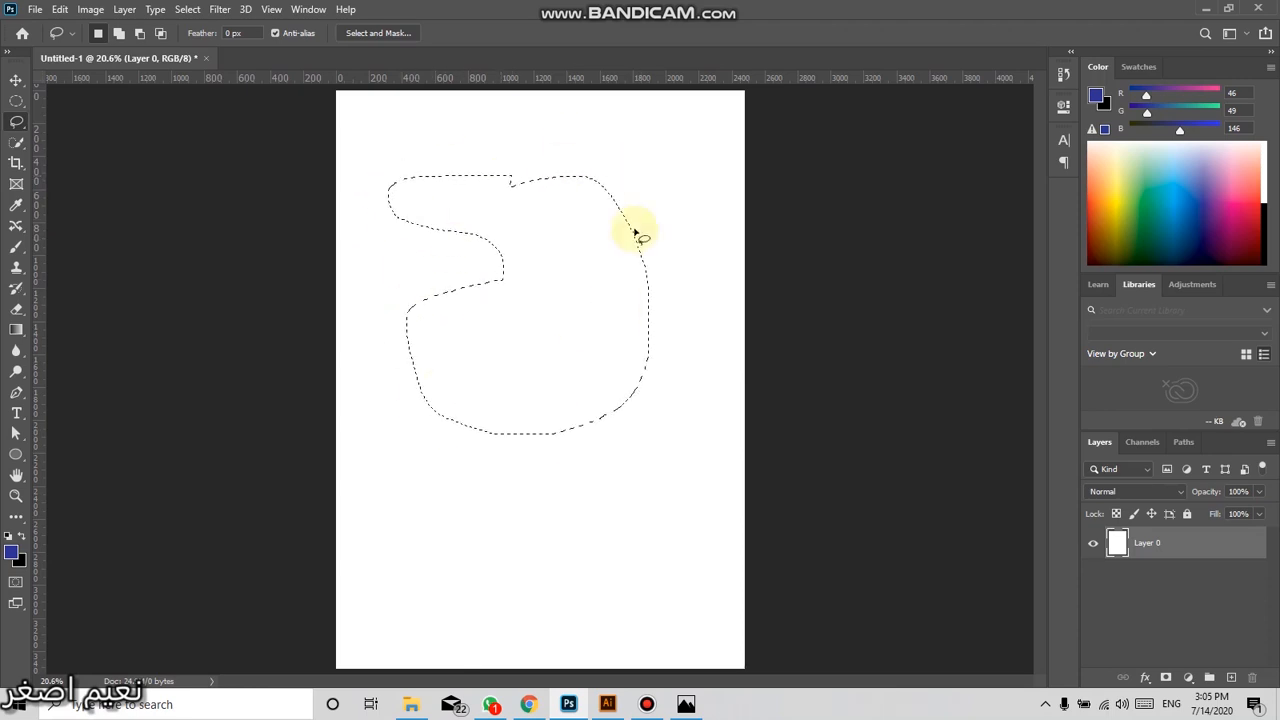
pyautogui.click(671, 251)
# Draw two overlapping freehand Lasso selections, filling each with the blue foreground color before drawing the other
pyautogui.moveTo(486, 196)
pyautogui.mouseDown()
pyautogui.moveTo(614, 175)
pyautogui.moveTo(640, 357)
pyautogui.moveTo(423, 380)
pyautogui.moveTo(434, 220)
pyautogui.moveTo(470, 195)
pyautogui.mouseUp()
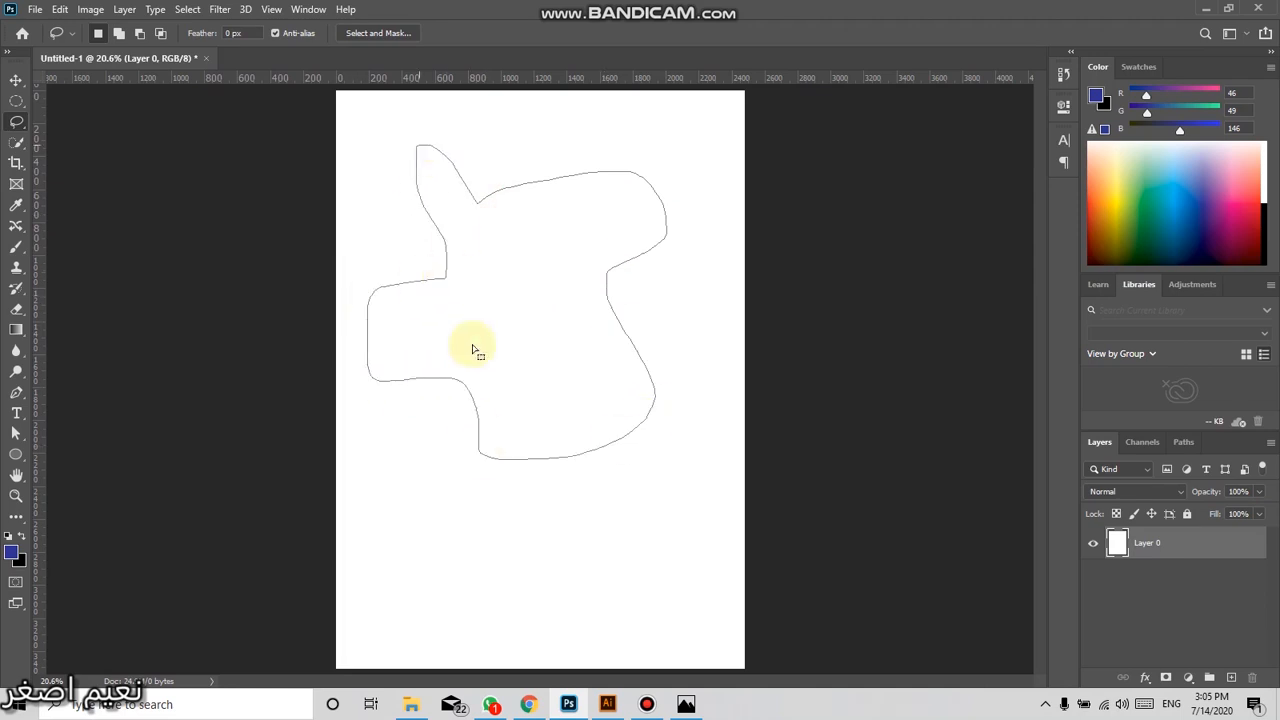
pyautogui.hotkey('alt', 'BackSpace')
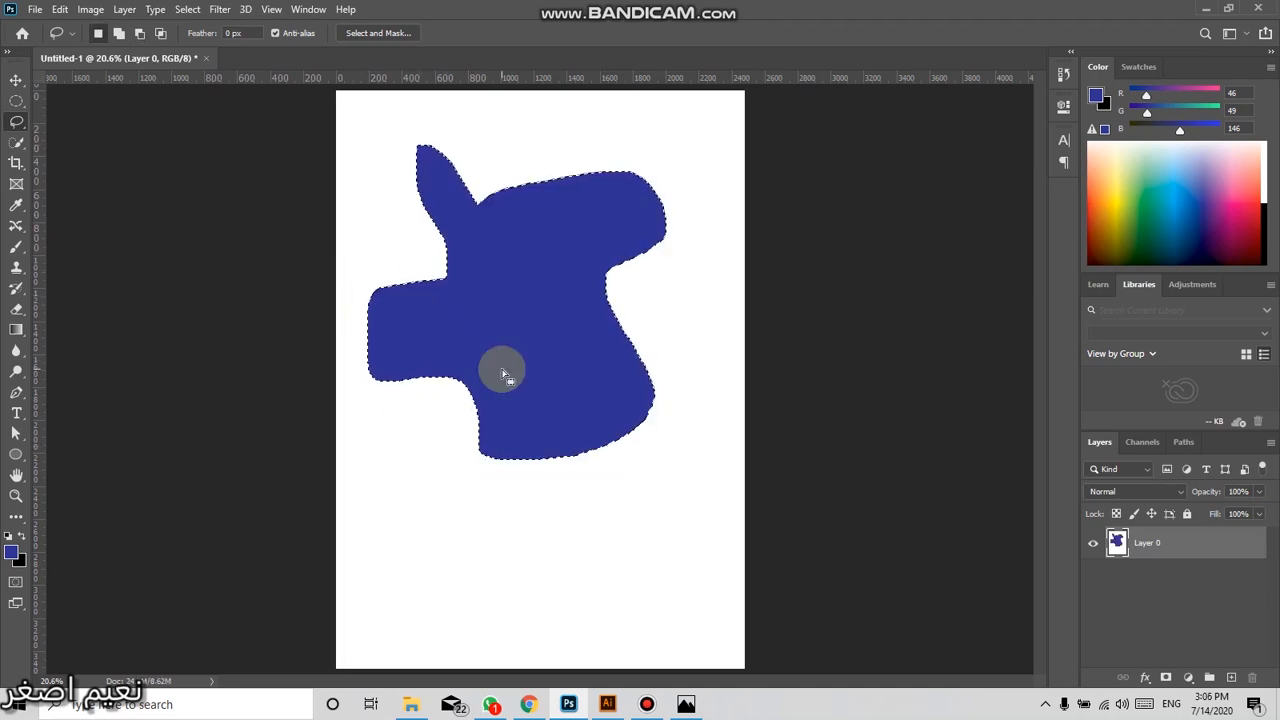
pyautogui.click(537, 517)
pyautogui.moveTo(645, 365)
pyautogui.mouseDown()
pyautogui.moveTo(407, 553)
pyautogui.moveTo(496, 577)
pyautogui.moveTo(623, 583)
pyautogui.moveTo(630, 508)
pyautogui.moveTo(682, 386)
pyautogui.moveTo(648, 366)
pyautogui.mouseUp()
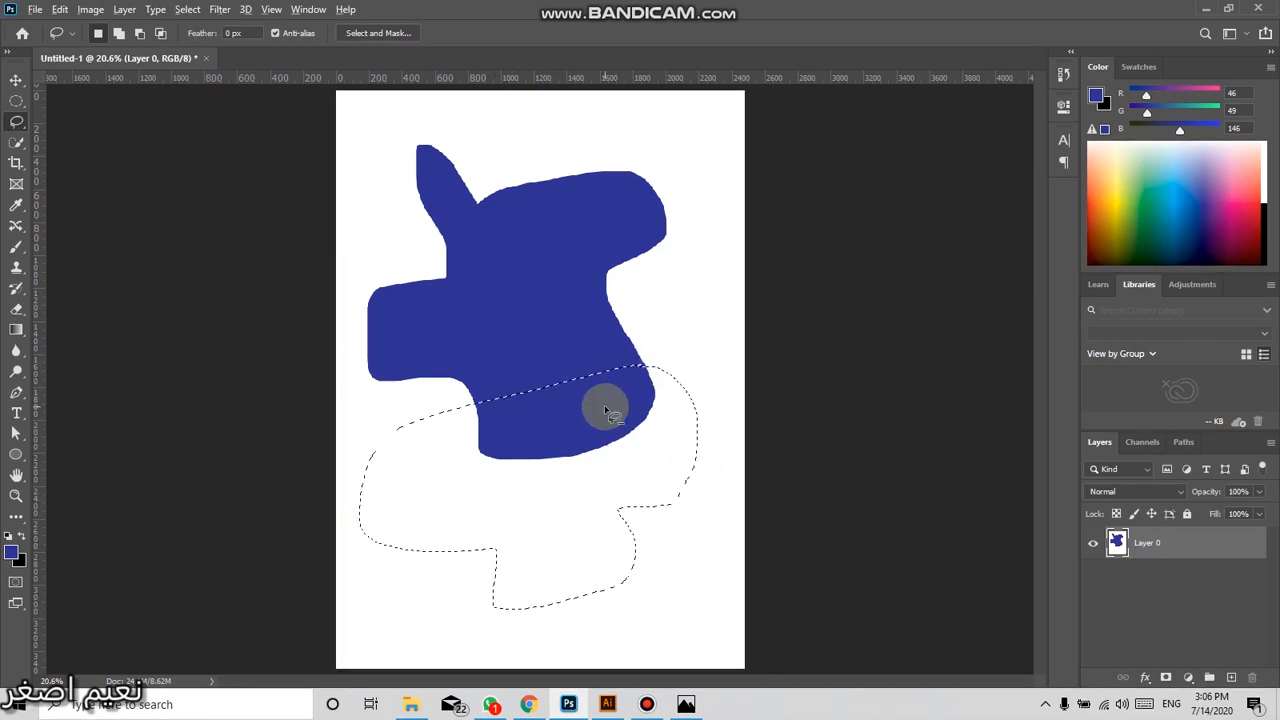
pyautogui.hotkey('alt', 'BackSpace')
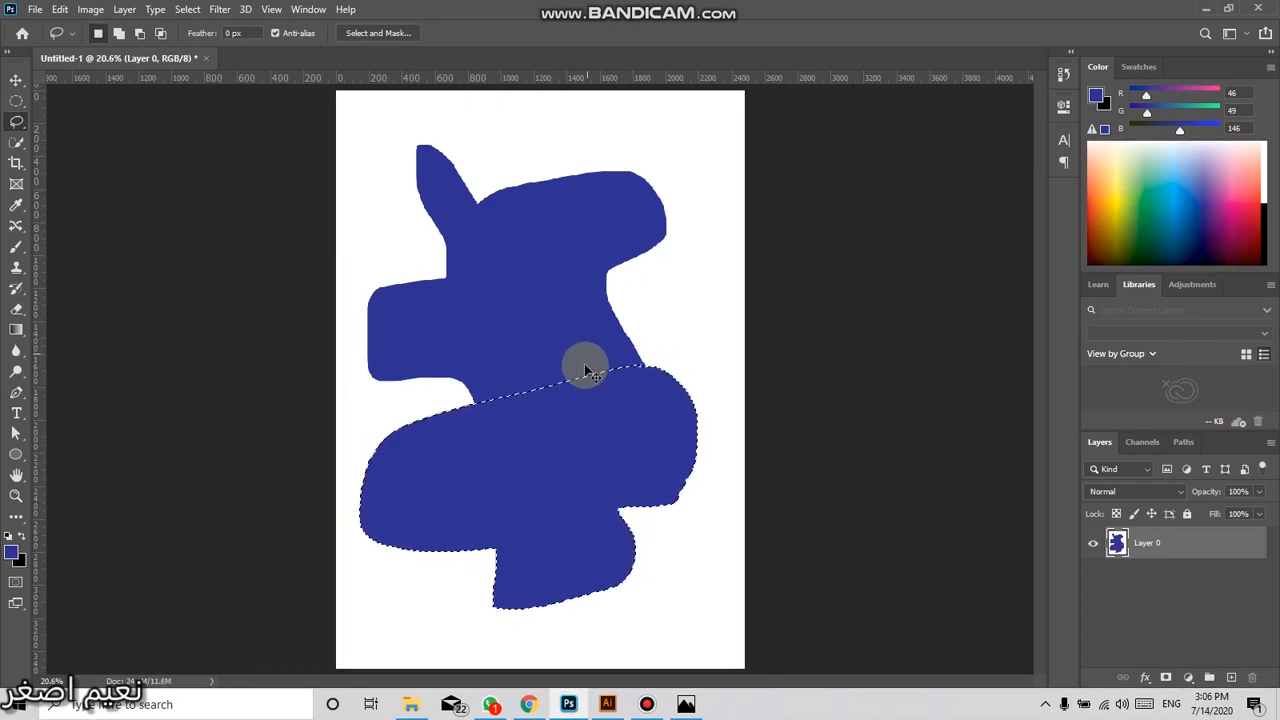
# Undo both blue fills and their freehand selections
pyautogui.hotkey('ctrl', 'z')
pyautogui.hotkey('ctrl', 'z')
pyautogui.hotkey('ctrl', 'z')
pyautogui.hotkey('ctrl', 'z')
# Draw a freehand Lasso selection and extend it with additional areas along its lower and right sides
pyautogui.moveTo(530, 190)
pyautogui.mouseDown()
pyautogui.moveTo(474, 222)
pyautogui.moveTo(493, 404)
pyautogui.moveTo(624, 274)
pyautogui.moveTo(568, 200)
pyautogui.moveTo(566, 170)
pyautogui.mouseUp()
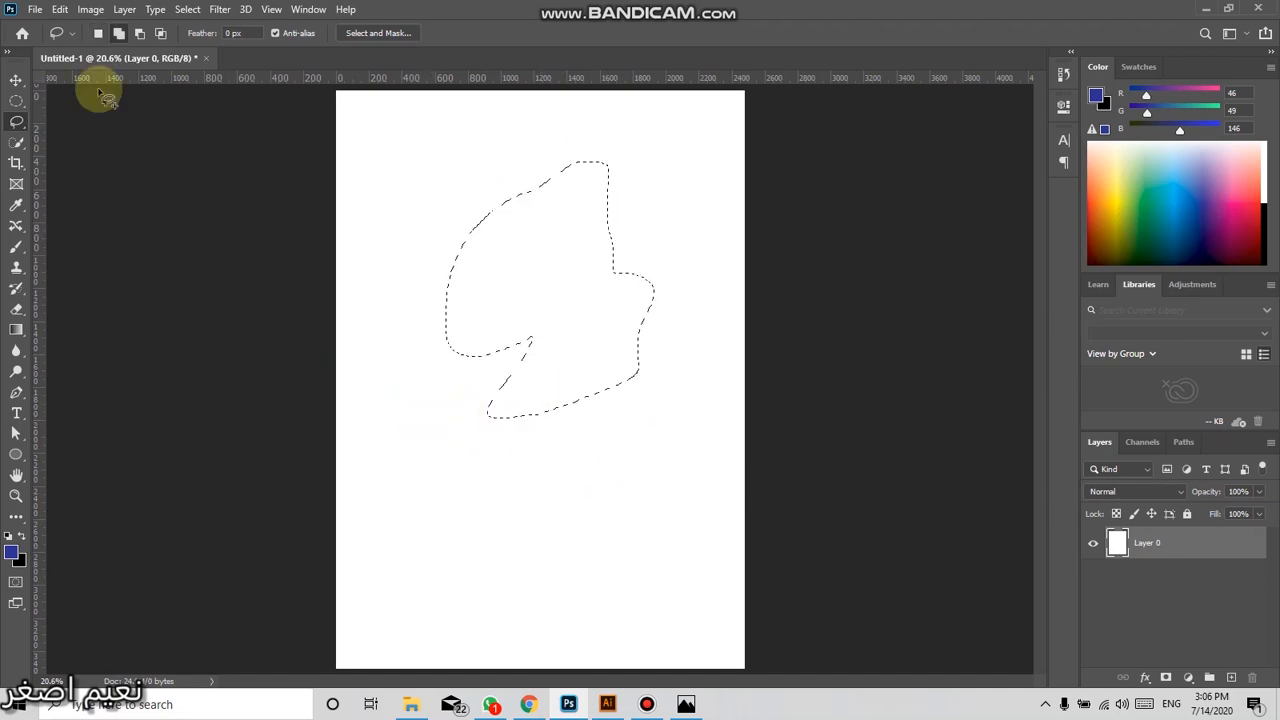
pyautogui.moveTo(423, 396)
pyautogui.mouseDown()
pyautogui.moveTo(555, 320)
pyautogui.moveTo(583, 386)
pyautogui.moveTo(563, 466)
pyautogui.moveTo(405, 410)
pyautogui.mouseUp()
pyautogui.moveTo(670, 313)
pyautogui.mouseDown()
pyautogui.moveTo(560, 359)
pyautogui.moveTo(544, 453)
pyautogui.moveTo(687, 331)
pyautogui.mouseUp()
pyautogui.moveTo(683, 375); pyautogui.dragTo(634, 394)
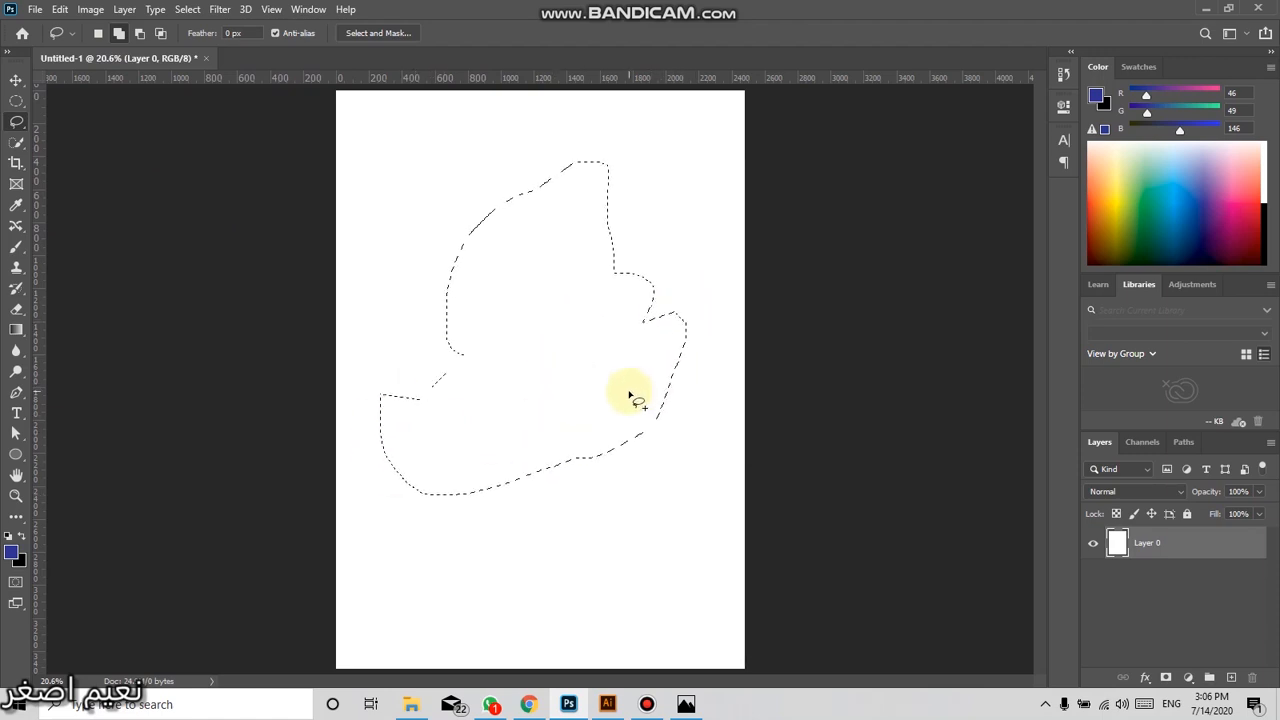
# Subtract areas from the right and upper parts of the freehand selection with the Lasso tool, and deselect it
pyautogui.moveTo(676, 260)
pyautogui.mouseDown()
pyautogui.moveTo(626, 286)
pyautogui.moveTo(566, 423)
pyautogui.moveTo(740, 384)
pyautogui.moveTo(677, 258)
pyautogui.mouseUp()
pyautogui.moveTo(671, 182)
pyautogui.mouseDown()
pyautogui.moveTo(535, 274)
pyautogui.moveTo(580, 369)
pyautogui.mouseUp()
pyautogui.moveTo(614, 251)
pyautogui.mouseDown()
pyautogui.moveTo(612, 316)
pyautogui.moveTo(636, 248)
pyautogui.mouseUp()
pyautogui.moveTo(599, 143)
pyautogui.mouseDown()
pyautogui.moveTo(515, 182)
pyautogui.moveTo(586, 267)
pyautogui.moveTo(628, 180)
pyautogui.mouseUp()
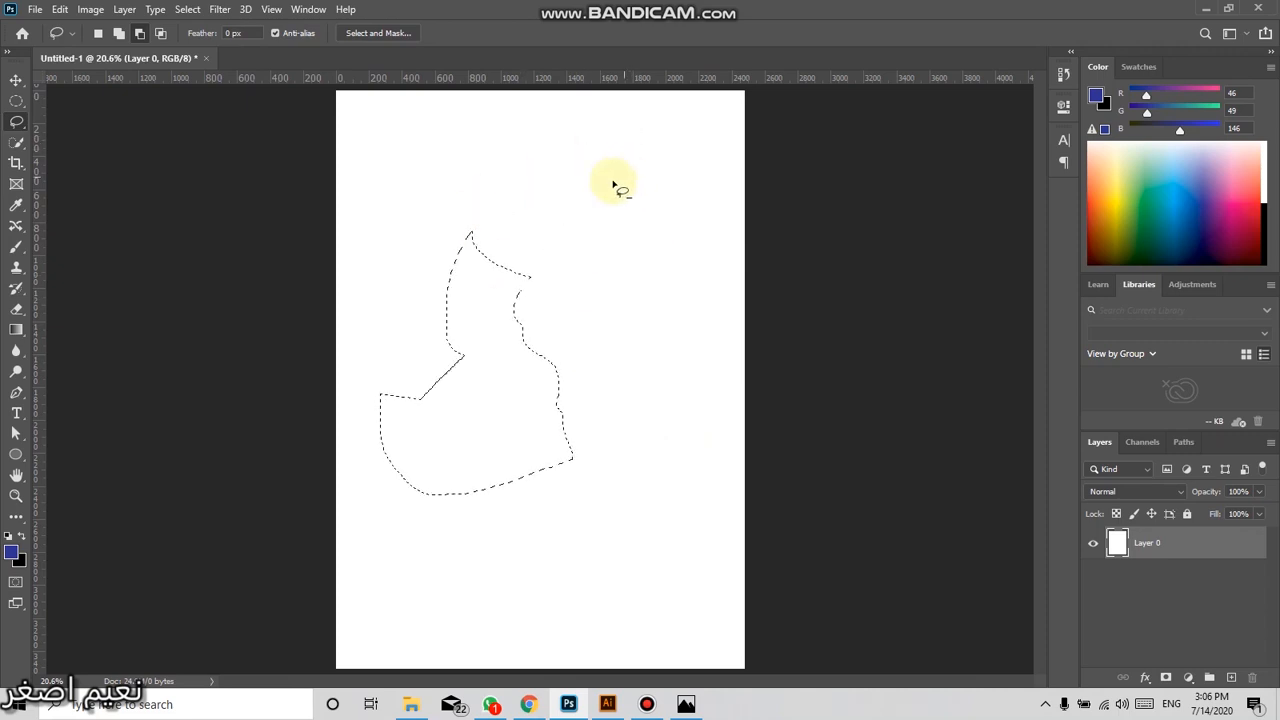
pyautogui.click(540, 325)
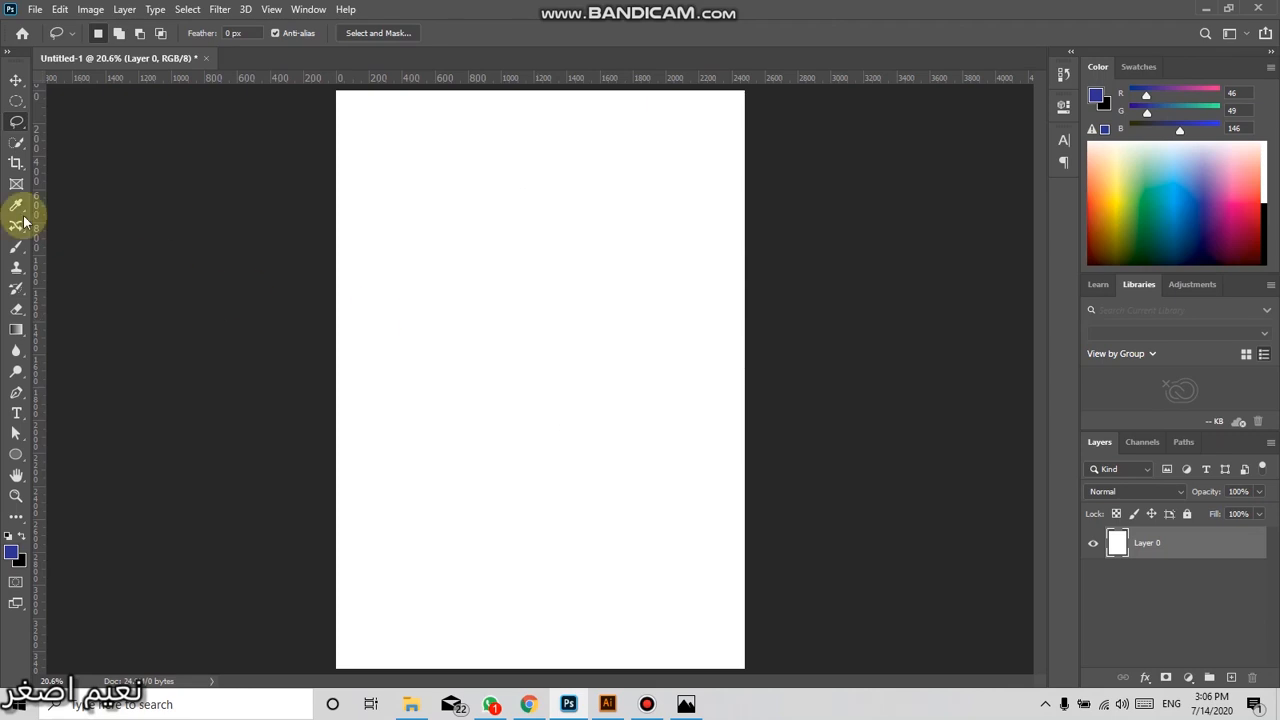
# Draw a closed straight-edged selection with a notch in its left side using the Polygonal Lasso tool, and deselect it
pyautogui.rightClick(17, 124)
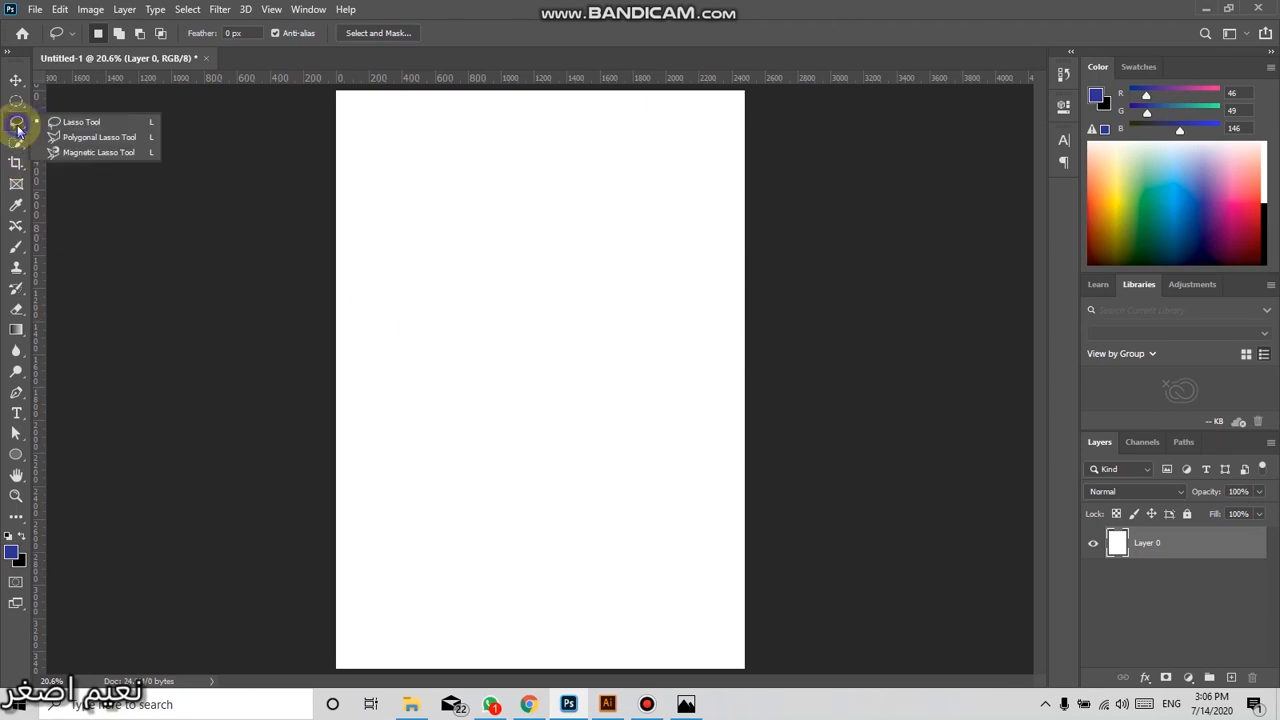
pyautogui.click(60, 137)
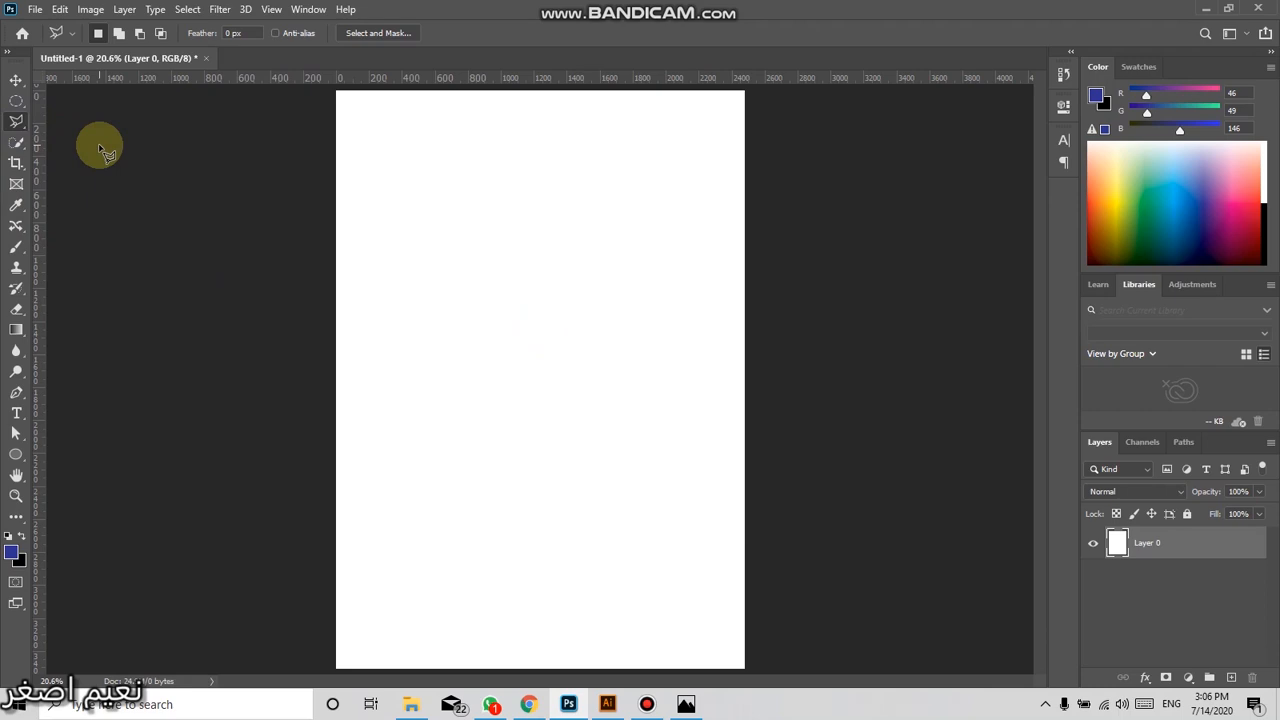
pyautogui.click(405, 214)
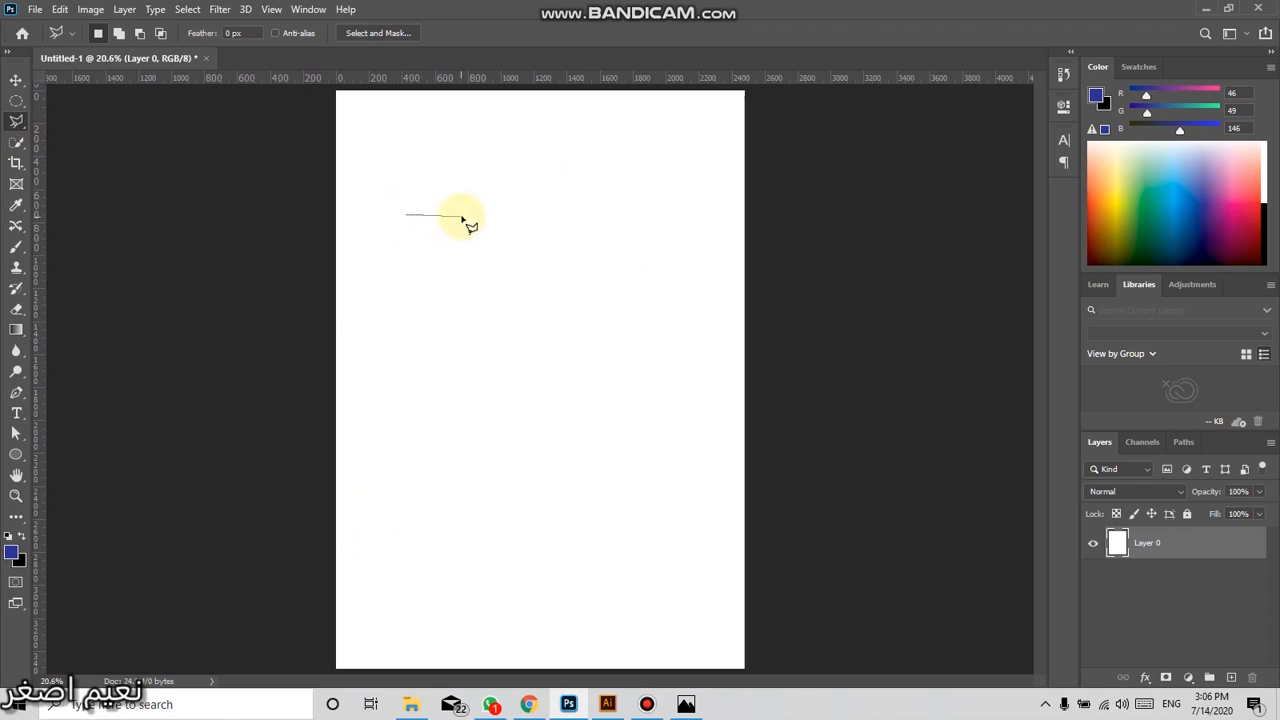
pyautogui.click(480, 145)
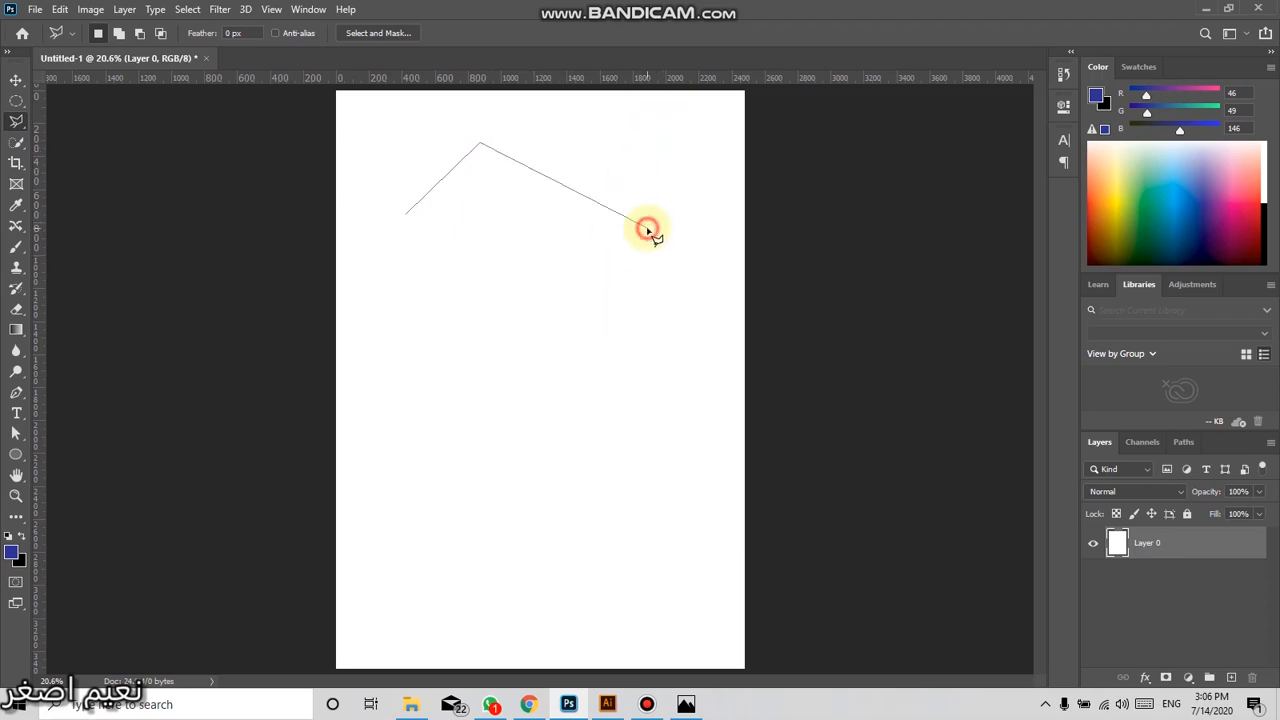
pyautogui.click(634, 395)
pyautogui.click(468, 430)
pyautogui.click(461, 301)
pyautogui.click(555, 245)
pyautogui.click(422, 268)
pyautogui.click(410, 373)
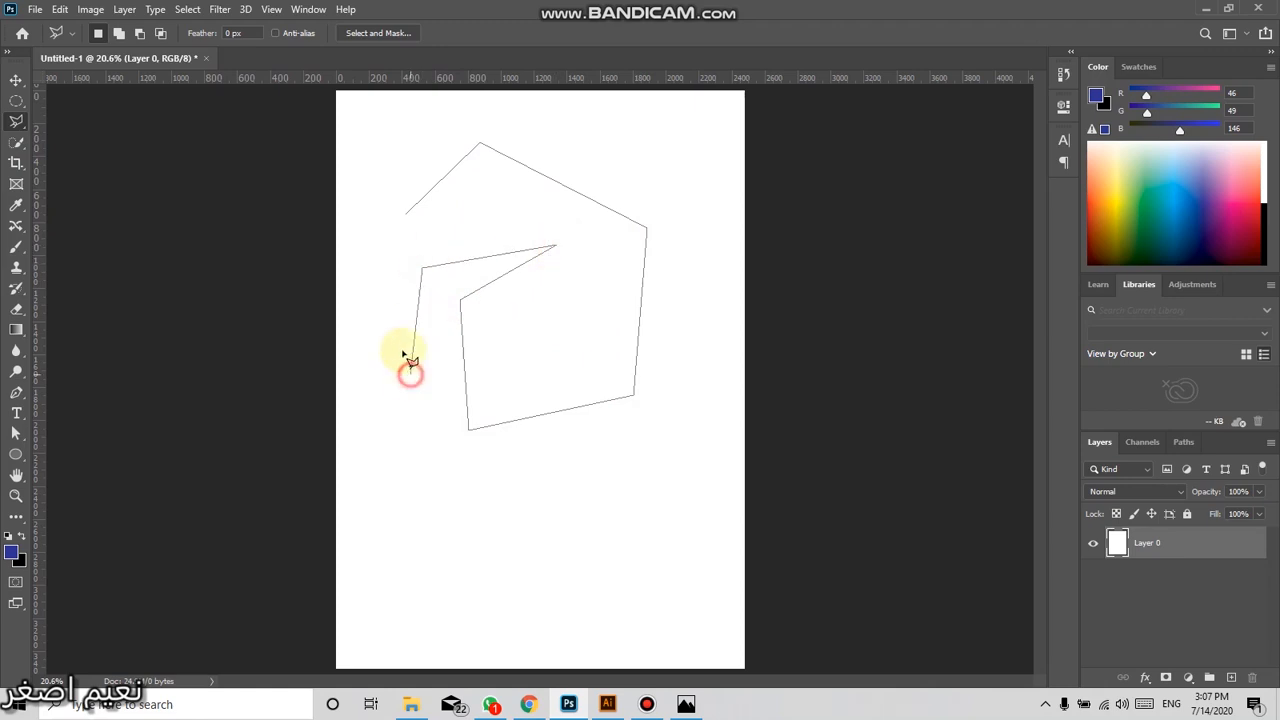
pyautogui.click(382, 232)
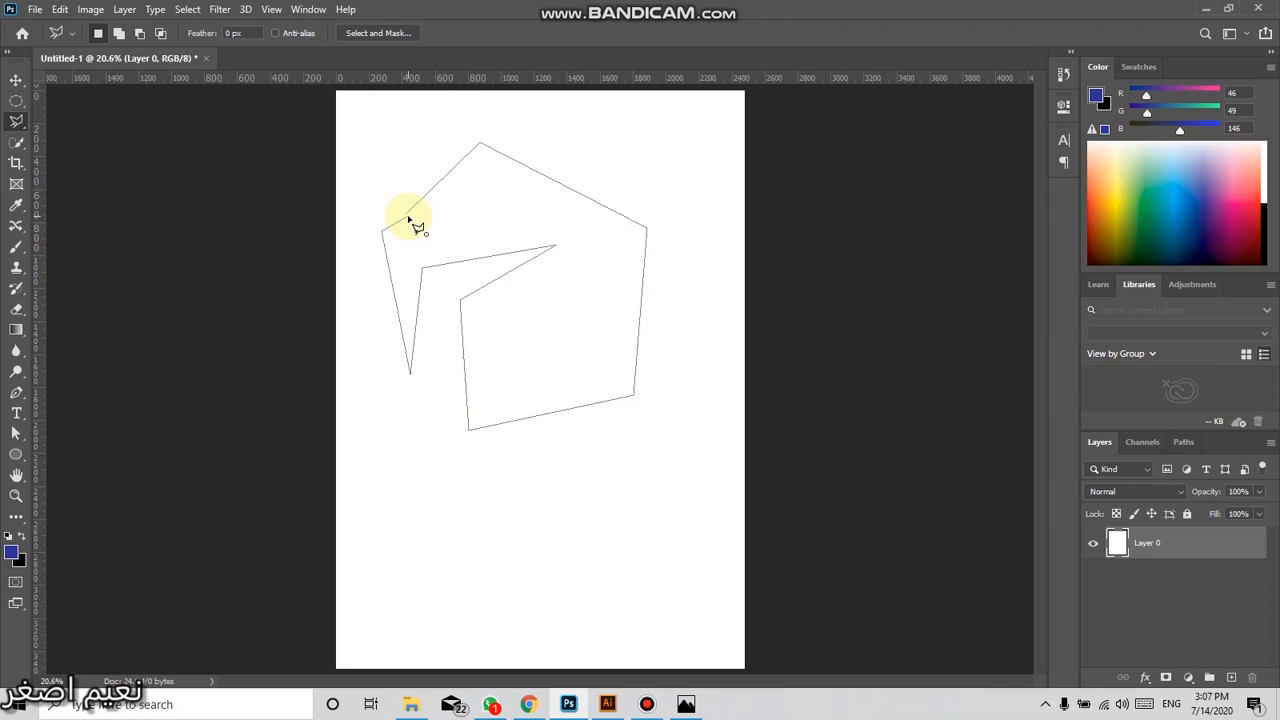
pyautogui.click(409, 218)
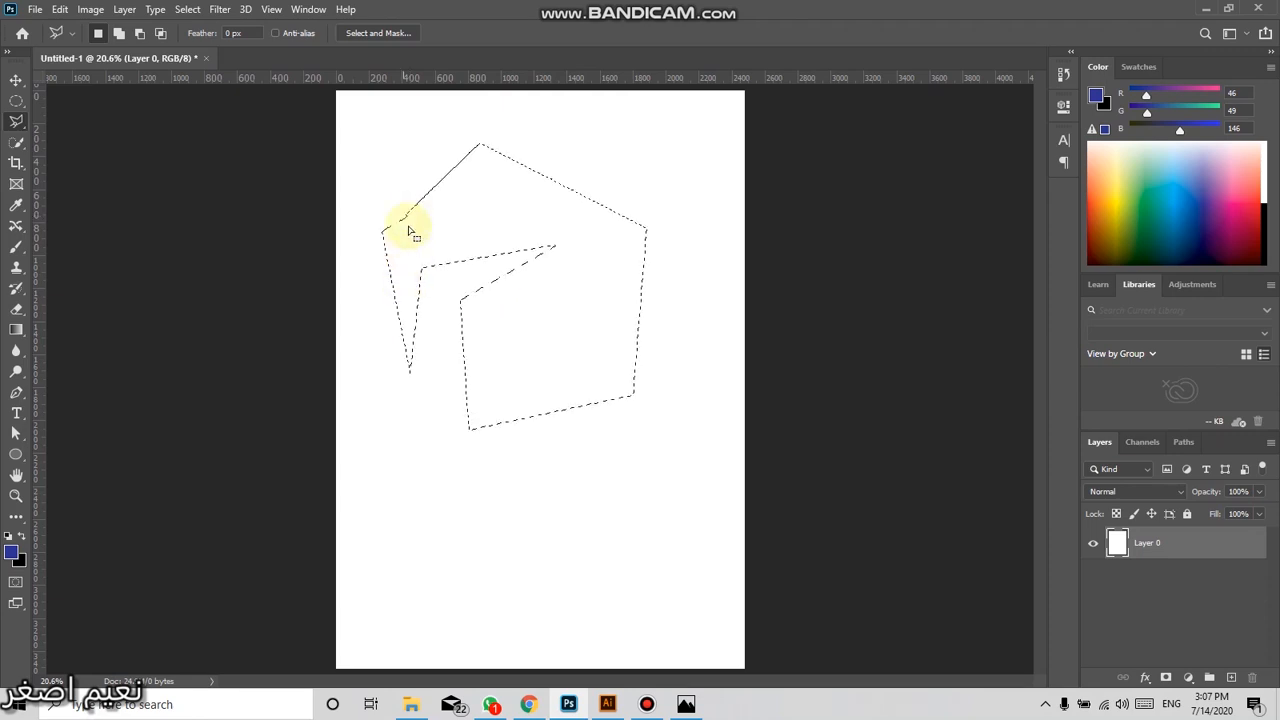
pyautogui.hotkey('ctrl', 'd')
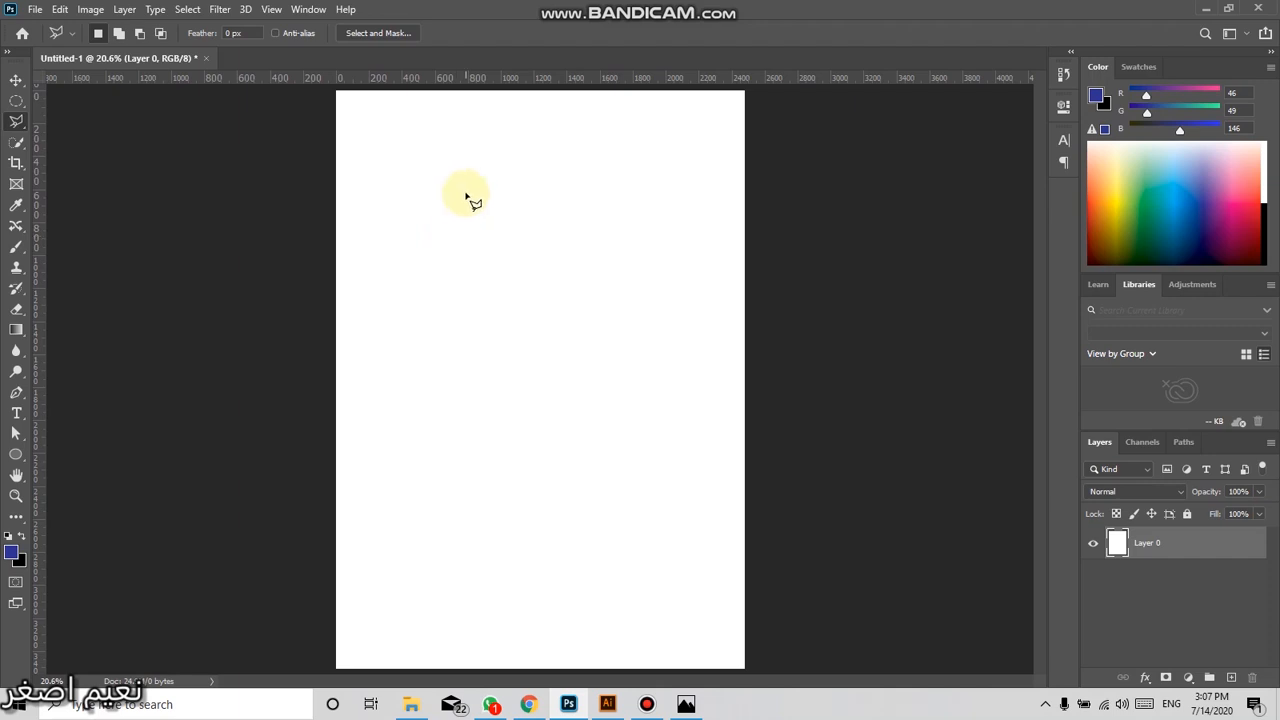
# Draw a self-crossing polygonal selection of two triangles, fill it with the blue foreground color and deselect it
pyautogui.click(419, 533)
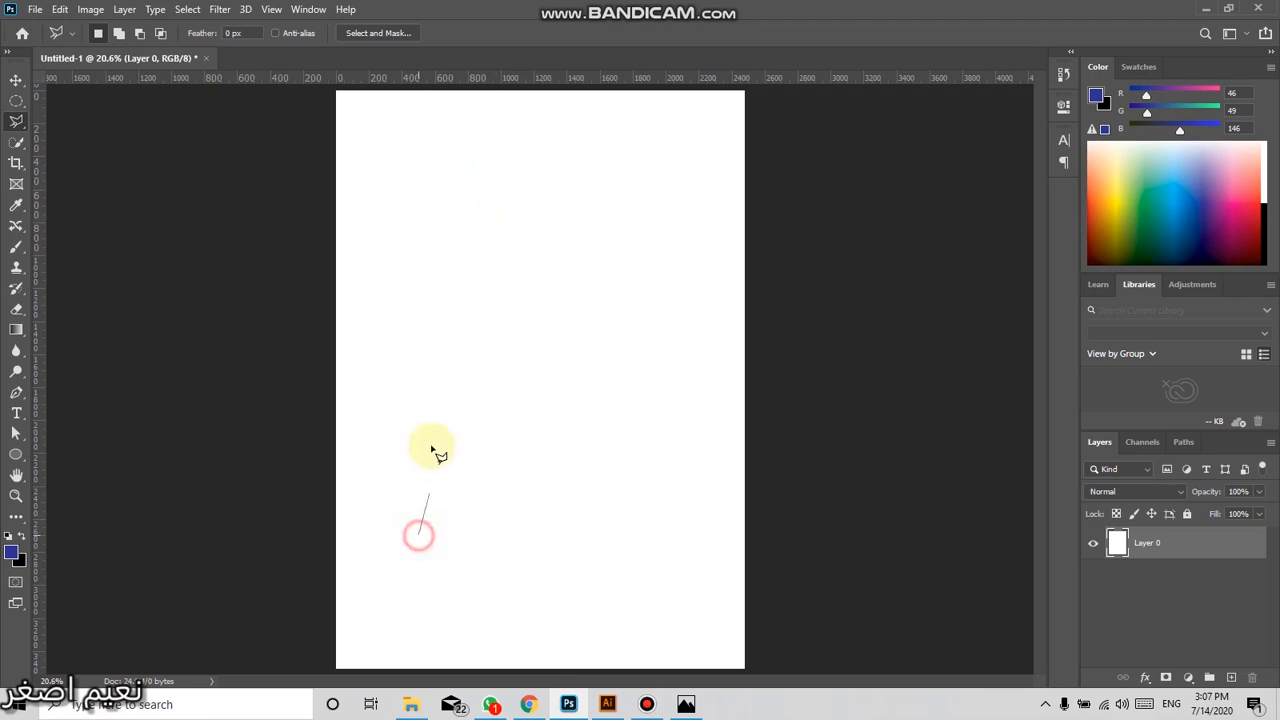
pyautogui.click(634, 242)
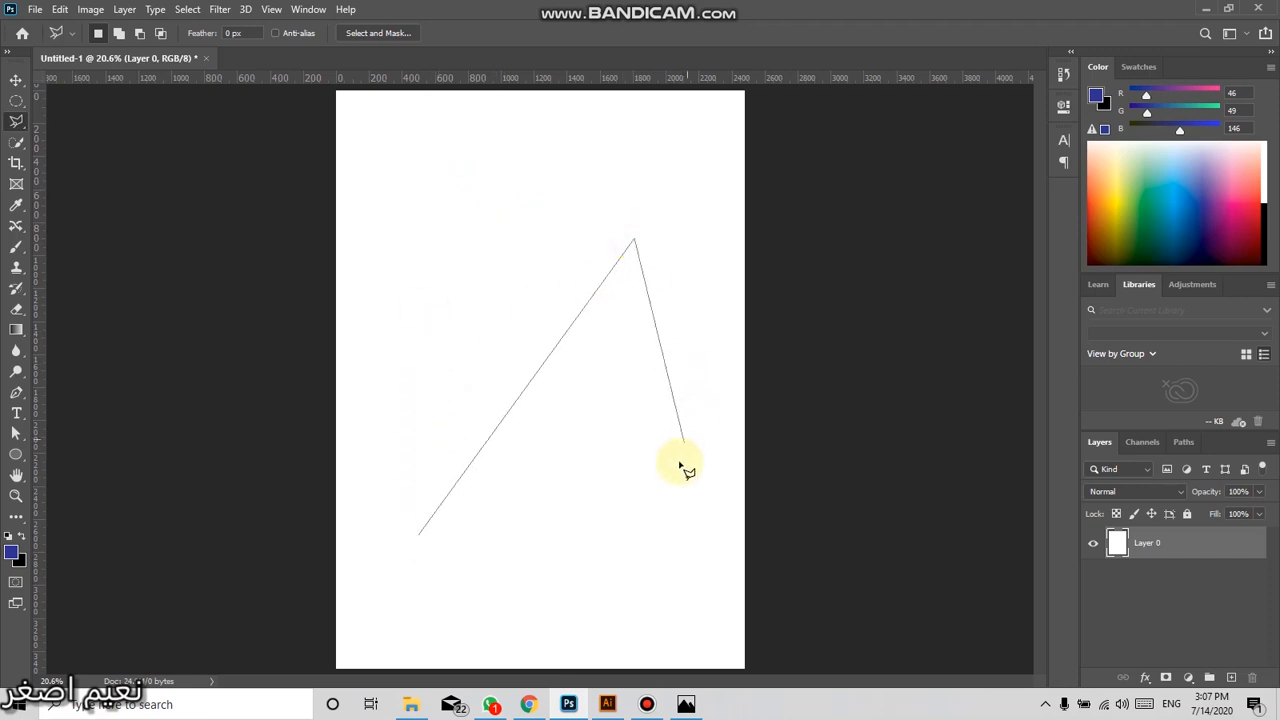
pyautogui.click(718, 369)
pyautogui.click(371, 367)
pyautogui.click(419, 536)
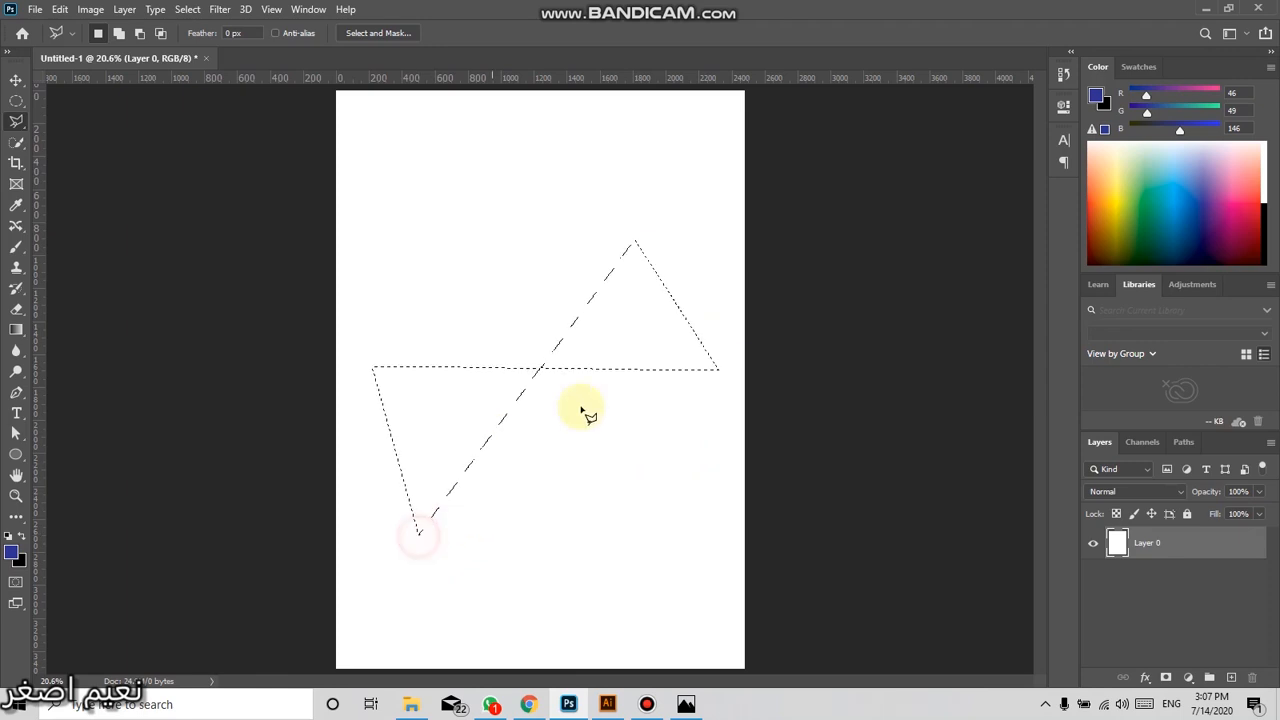
pyautogui.hotkey('alt', 'BackSpace')
pyautogui.hotkey('ctrl', 'd')
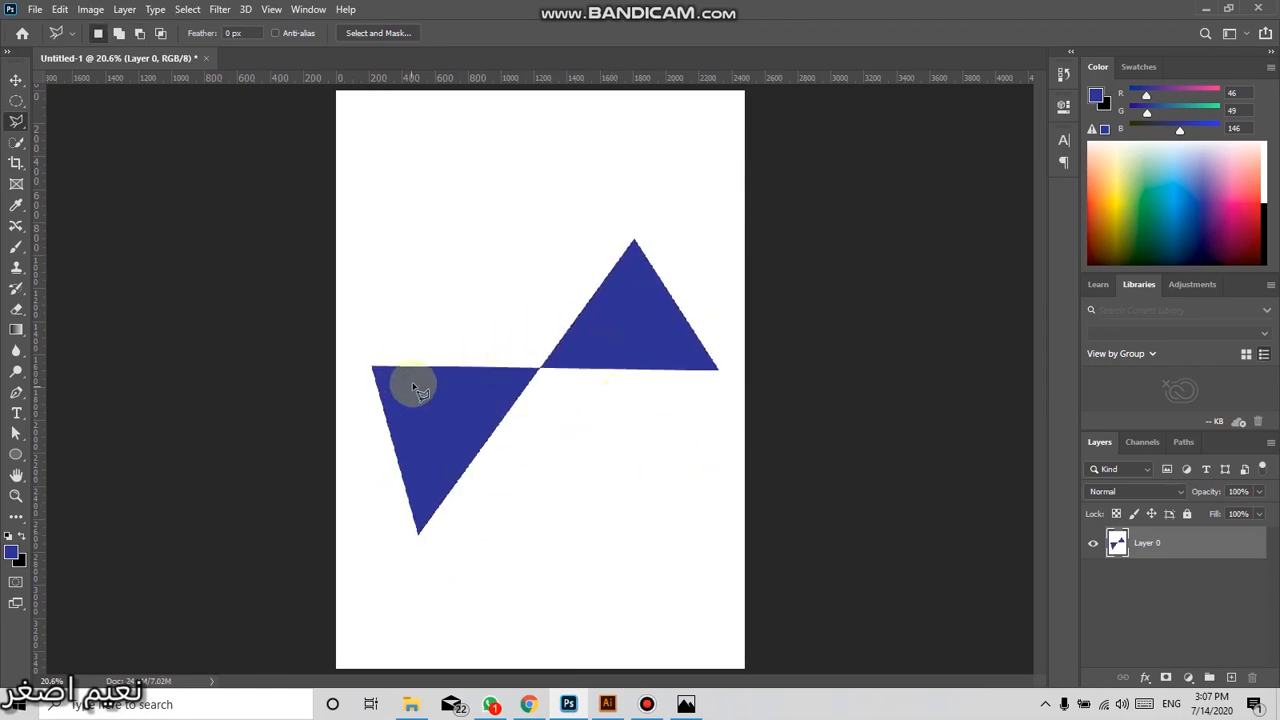
# Switch to the Move tool and undo the blue two-triangle fill and its selection
pyautogui.click(16, 80)
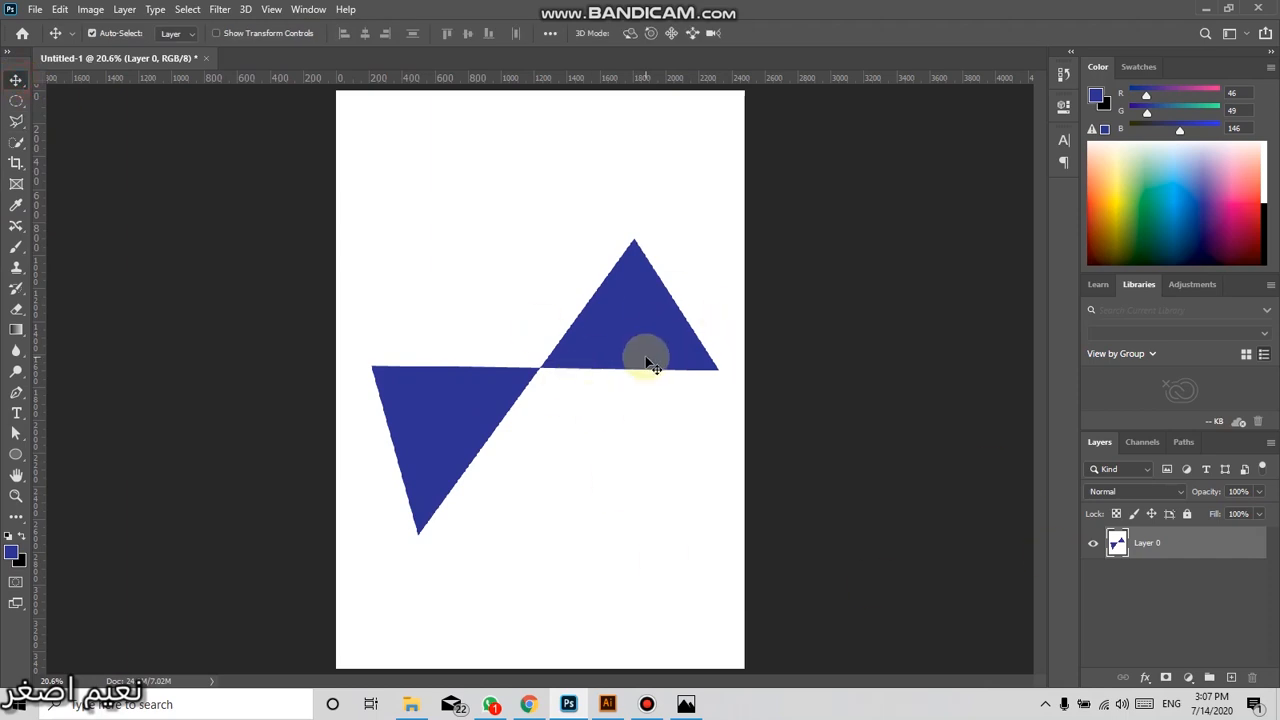
pyautogui.hotkey('ctrl', 'z')
pyautogui.hotkey('ctrl', 'z')
pyautogui.hotkey('ctrl', 'z')
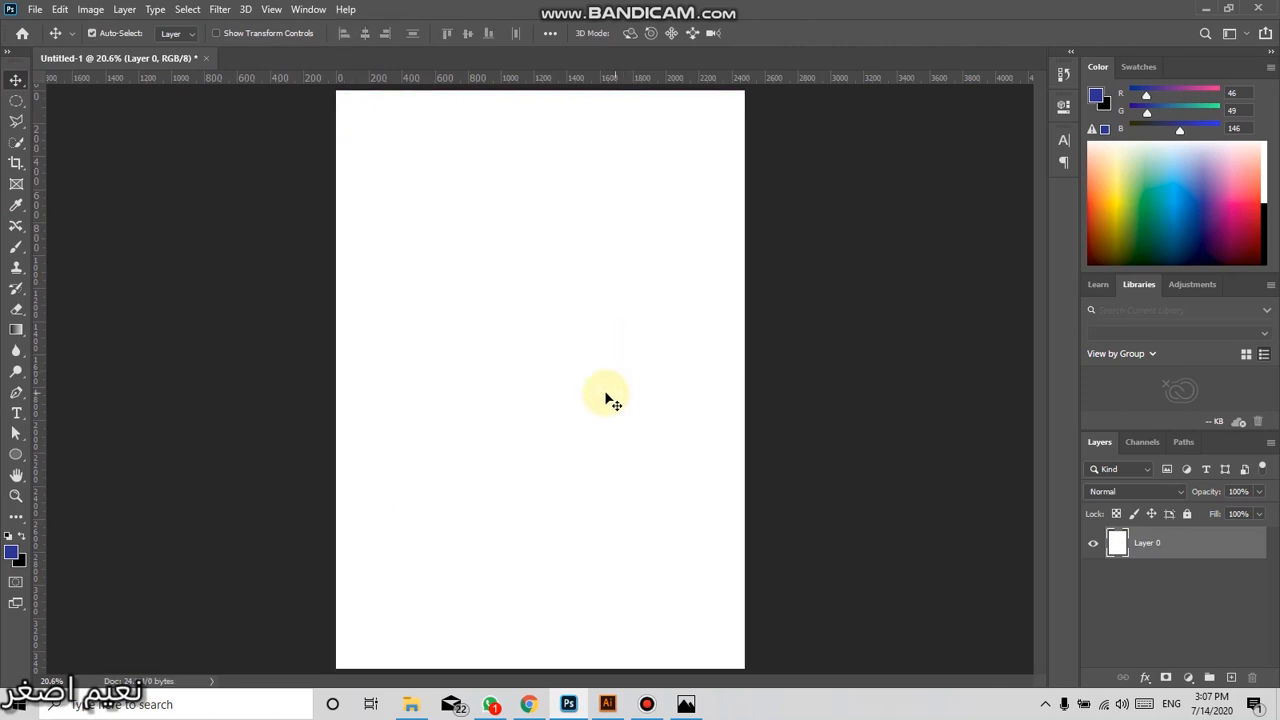
# Start a polygonal outline in the upper half of the canvas with the Polygonal Lasso tool and remove its anchor points one by one
pyautogui.click(16, 120)
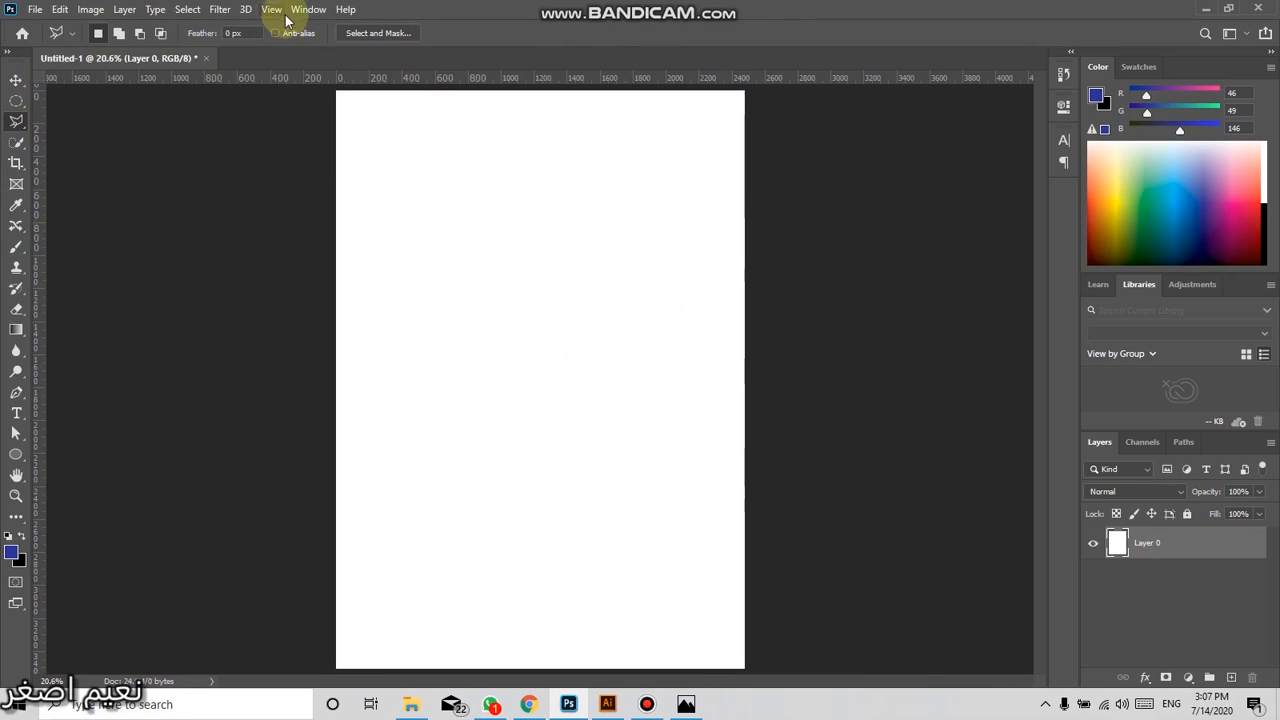
pyautogui.click(404, 199)
pyautogui.click(620, 167)
pyautogui.click(621, 321)
pyautogui.click(440, 324)
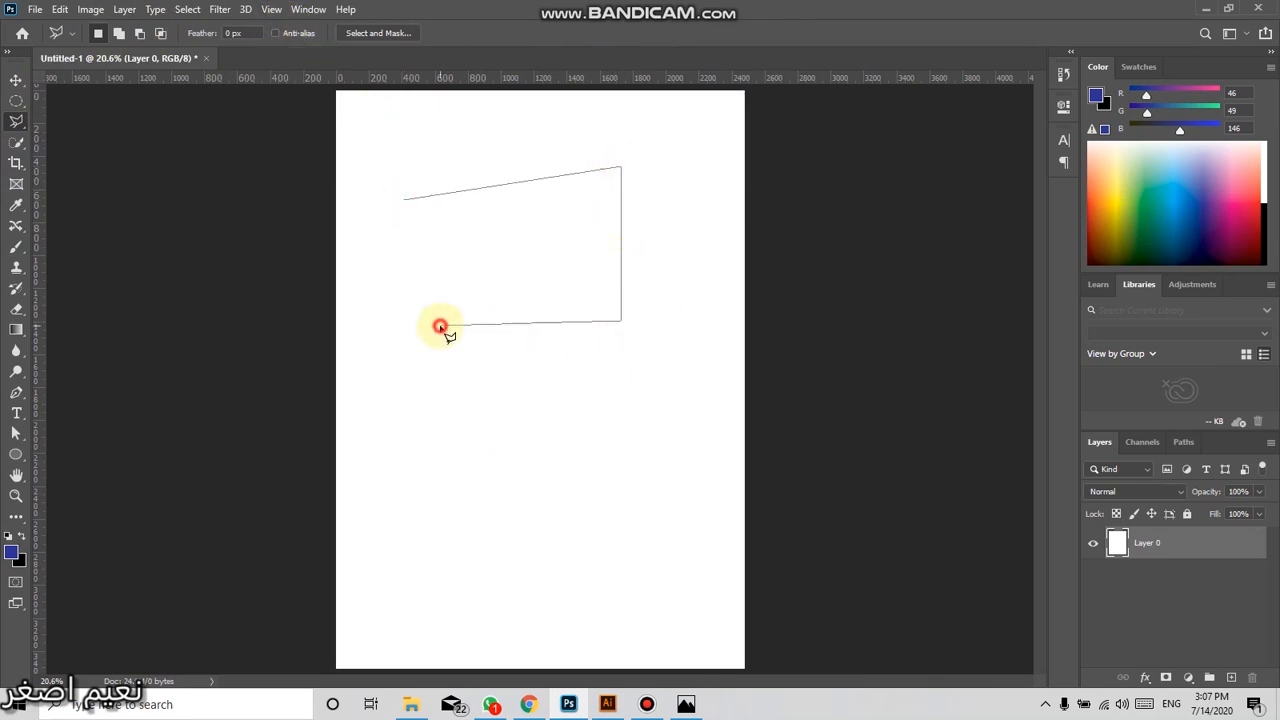
pyautogui.click(564, 256)
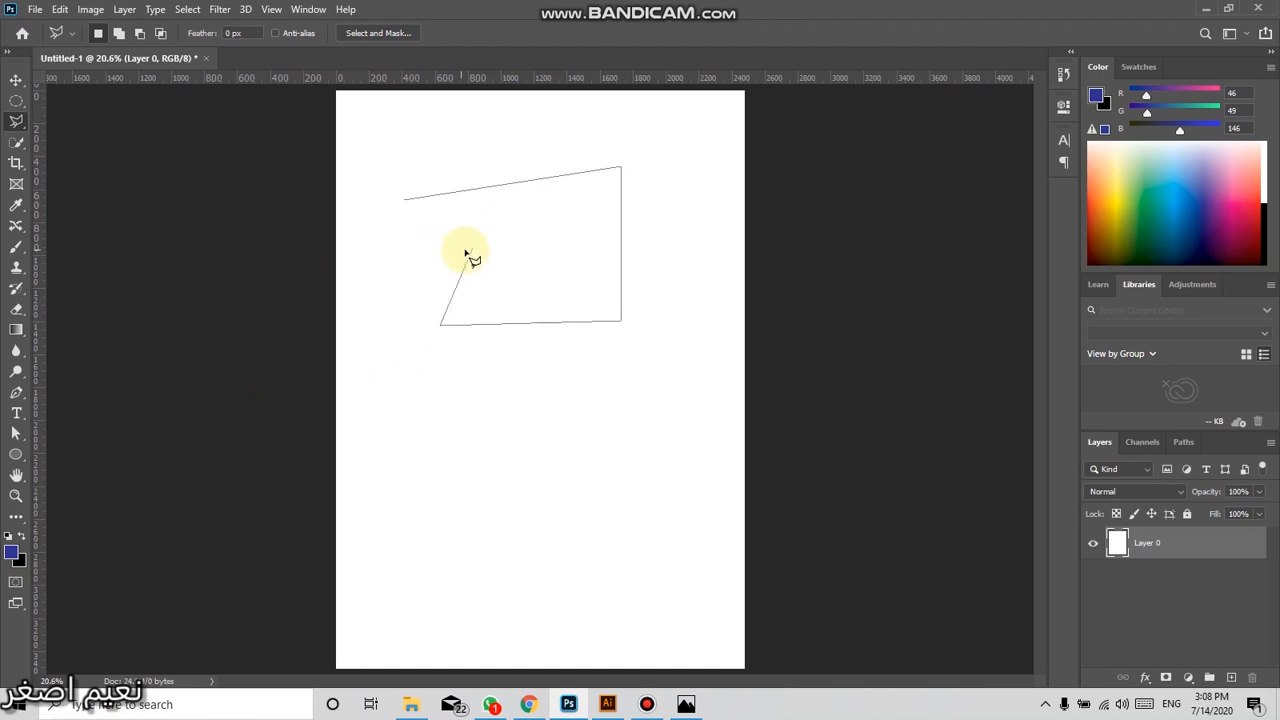
pyautogui.press('BackSpace')
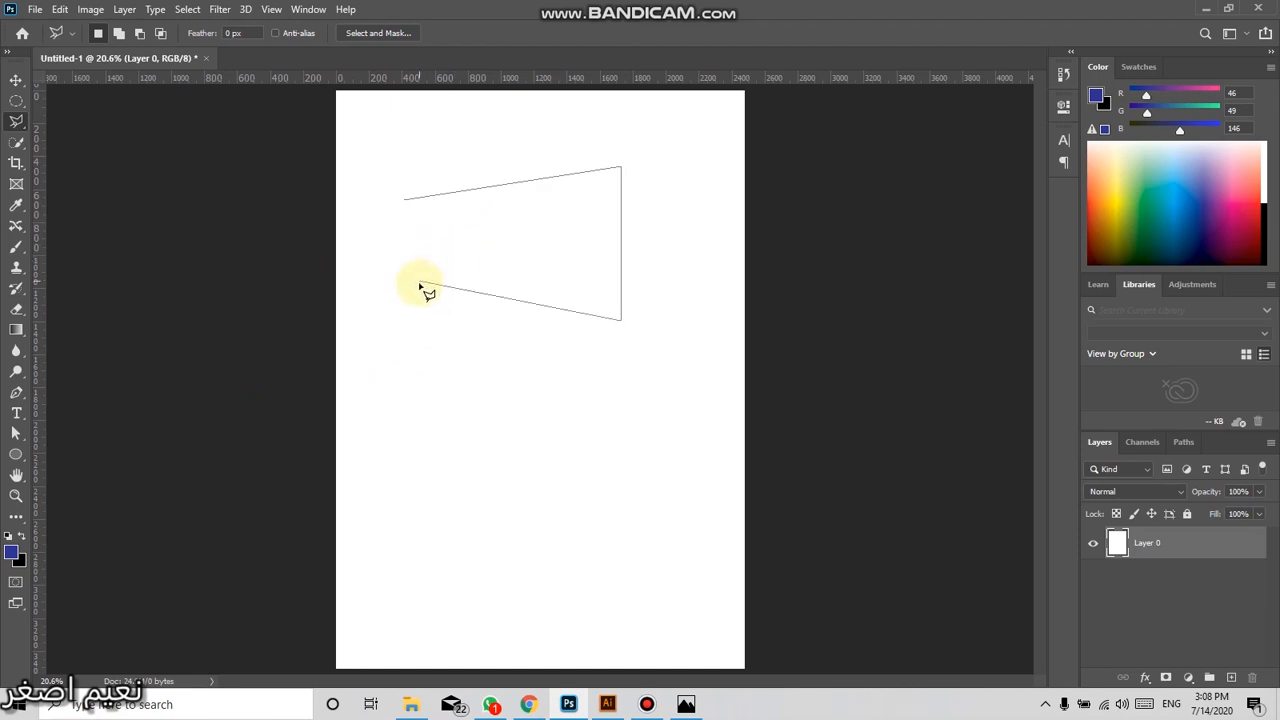
pyautogui.press('BackSpace')
pyautogui.press('BackSpace')
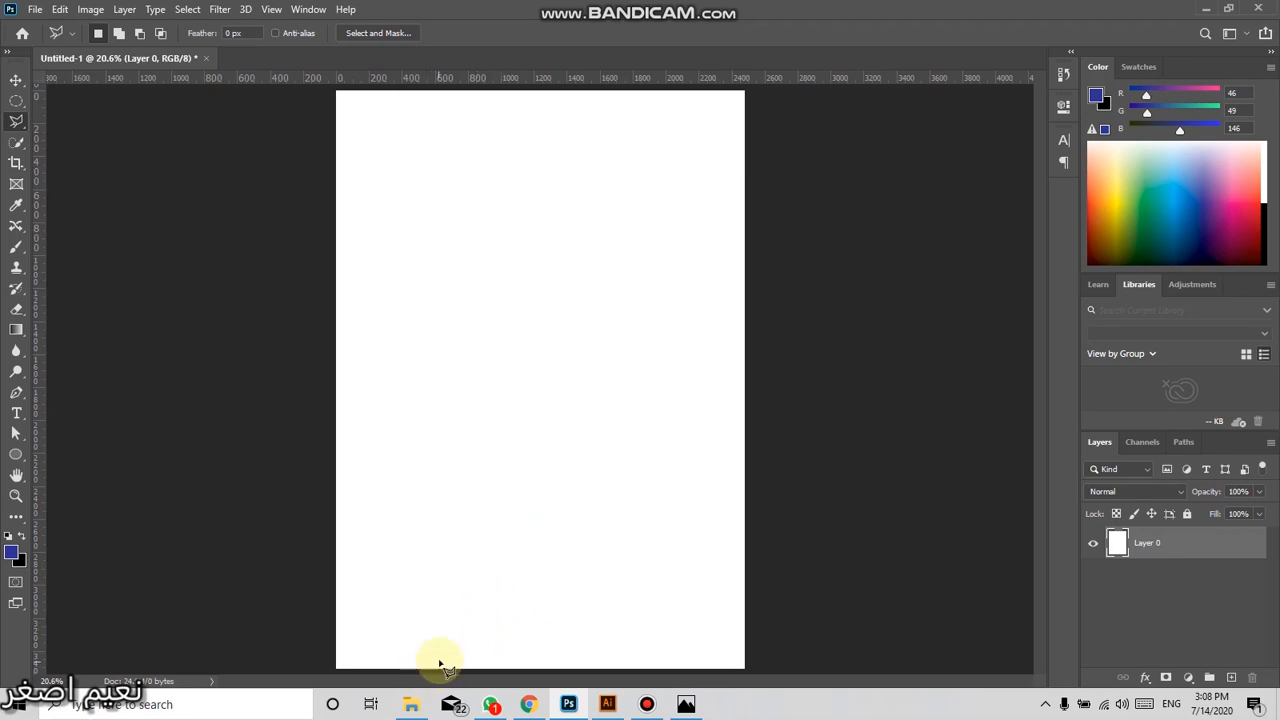
# Place the image low-angle-photography-of-building-5 from the 2 class folder into the document at its default size and activate the Polygonal Lasso tool
pyautogui.click(411, 704)
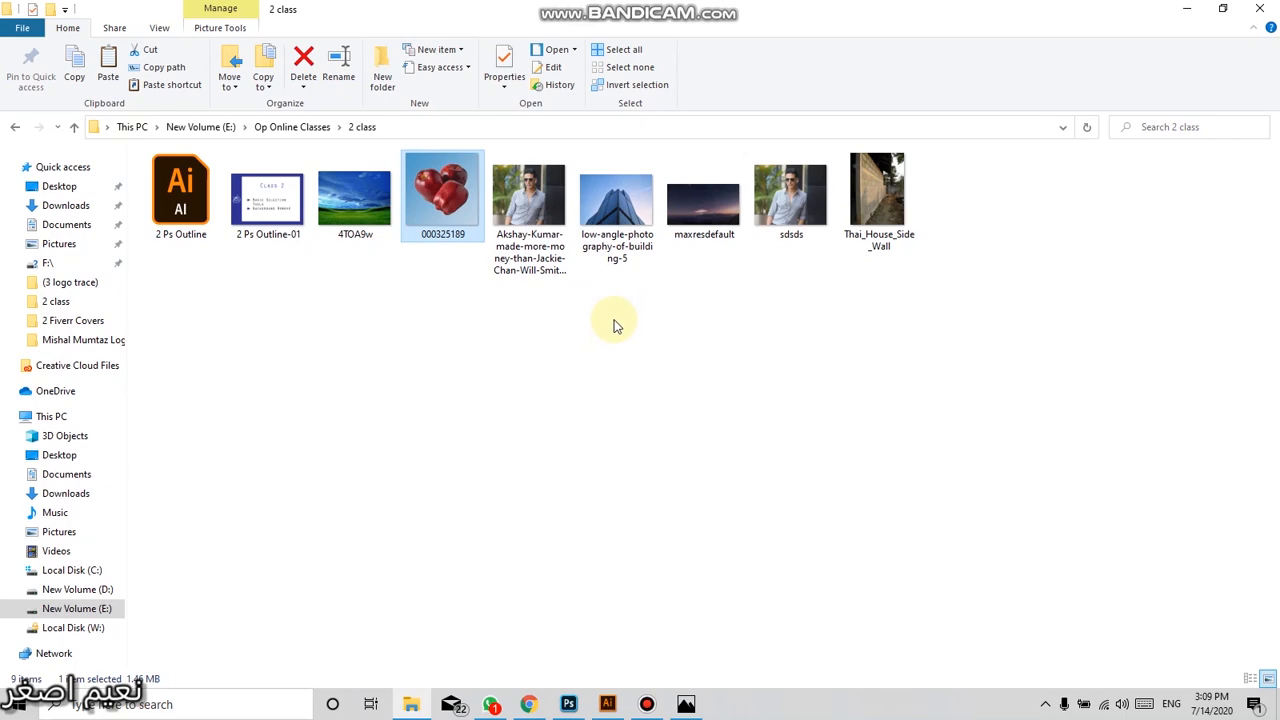
pyautogui.click(614, 228)
pyautogui.moveTo(590, 283); pyautogui.dragTo(560, 383)
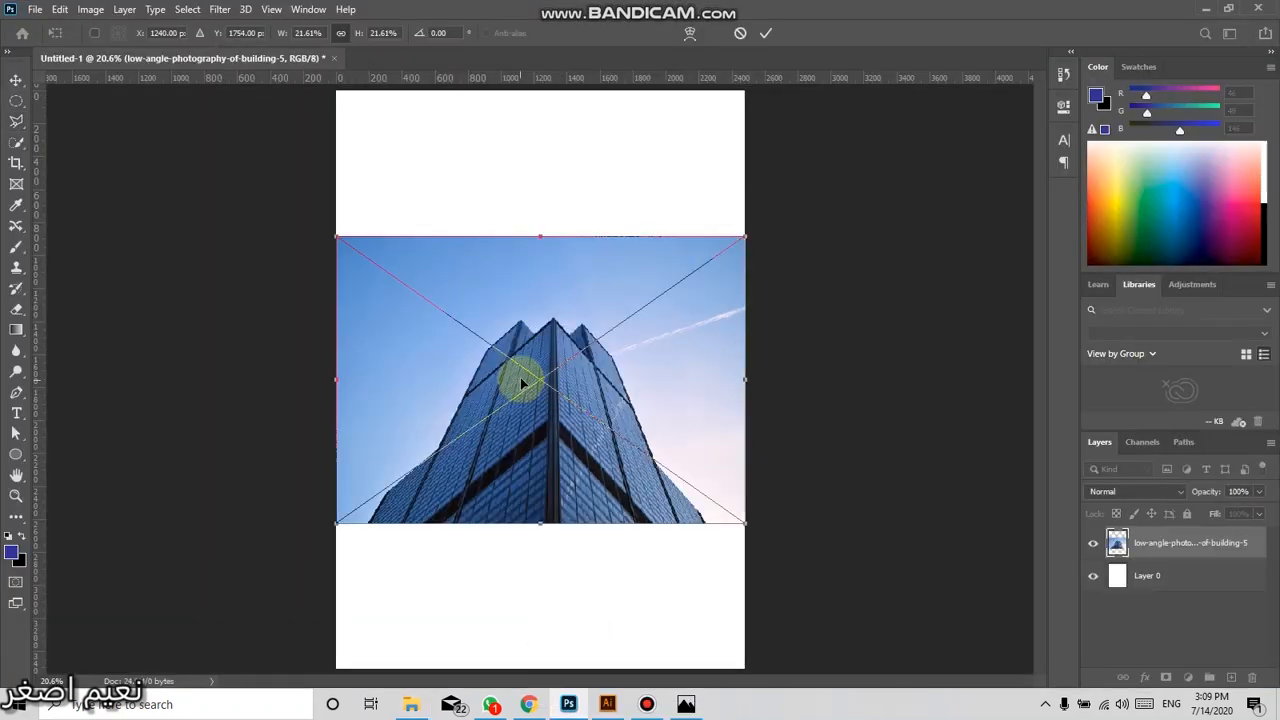
pyautogui.press('Return')
pyautogui.press('l')
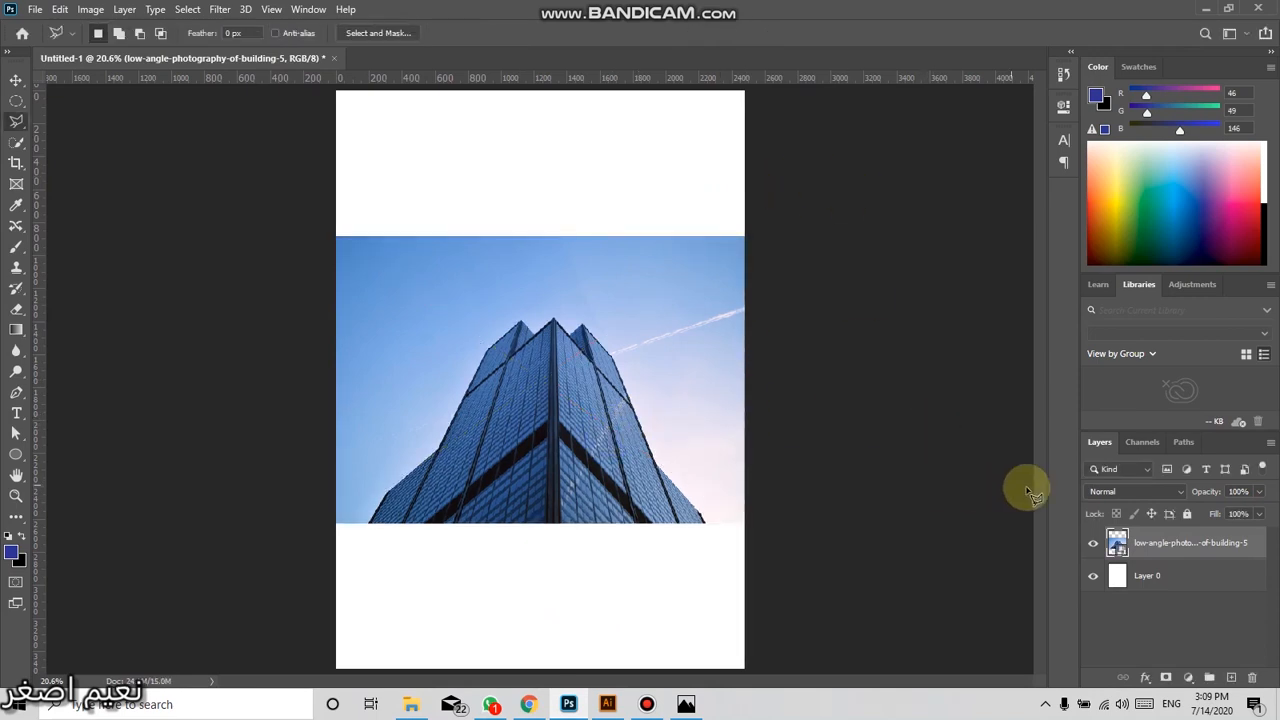
# Rasterize the placed building photo layer
pyautogui.rightClick(1168, 540)
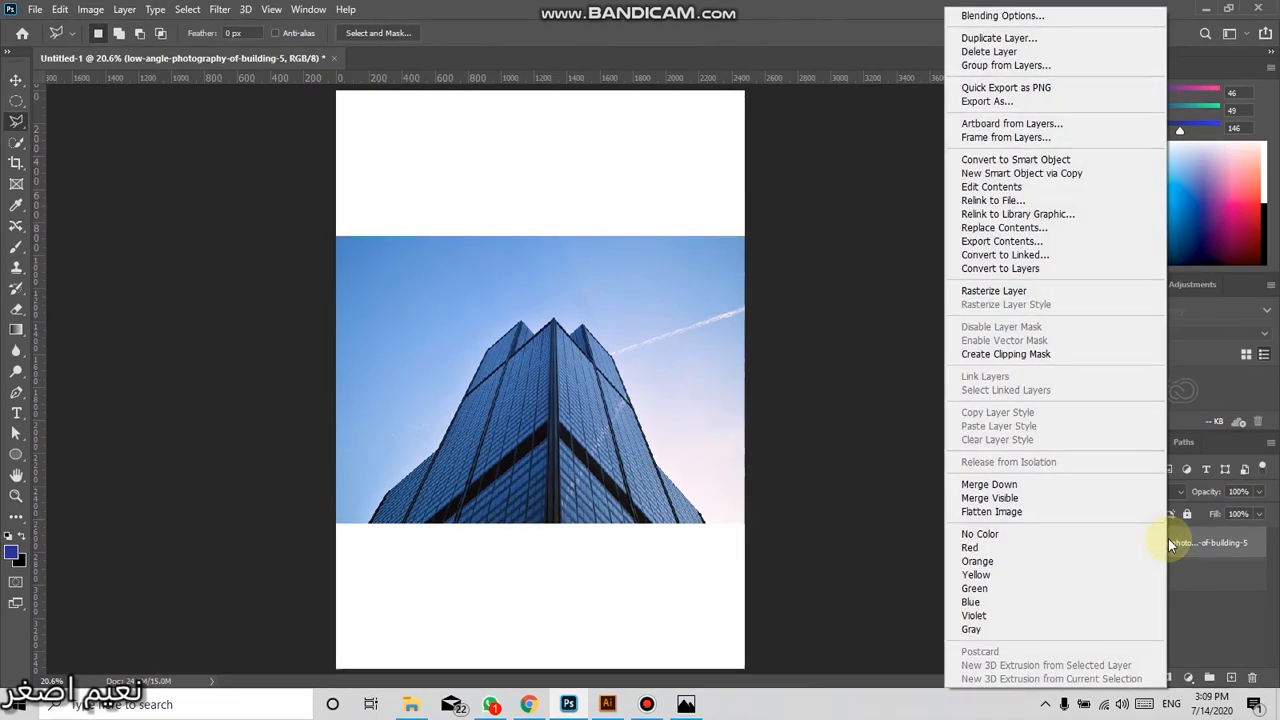
pyautogui.click(993, 291)
pyautogui.scroll(5, 480, 474)
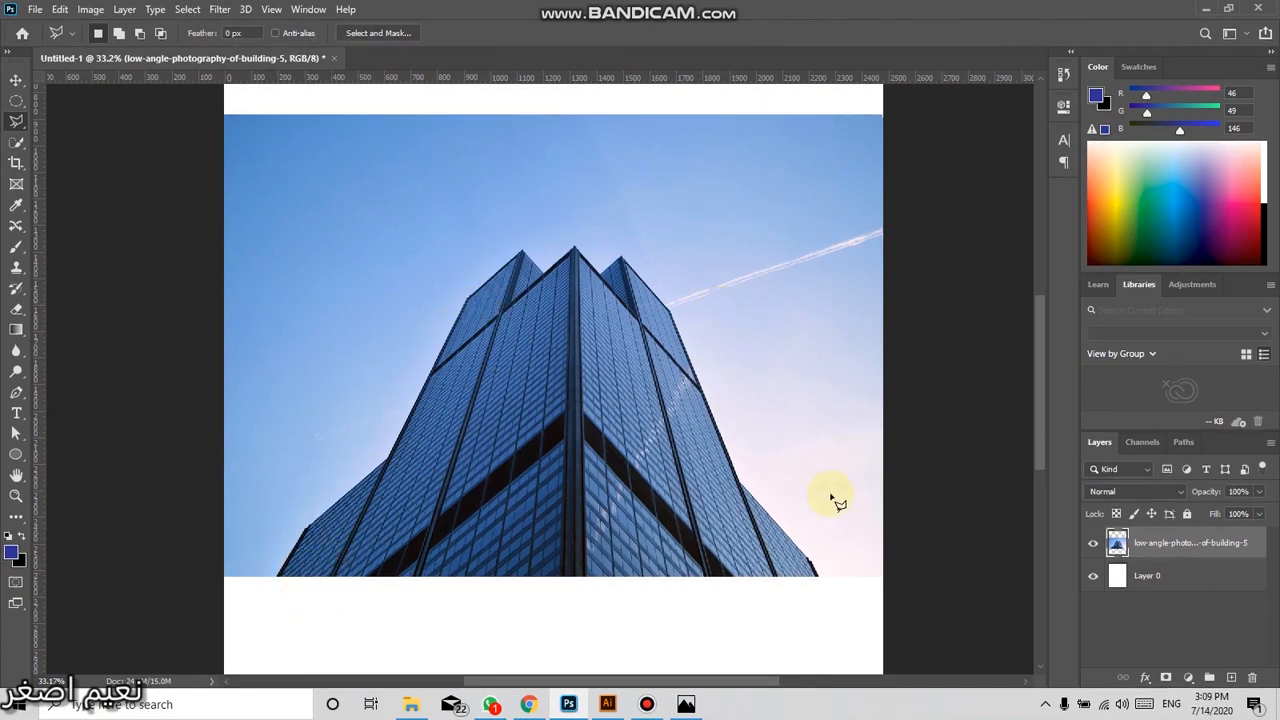
pyautogui.click(17, 104)
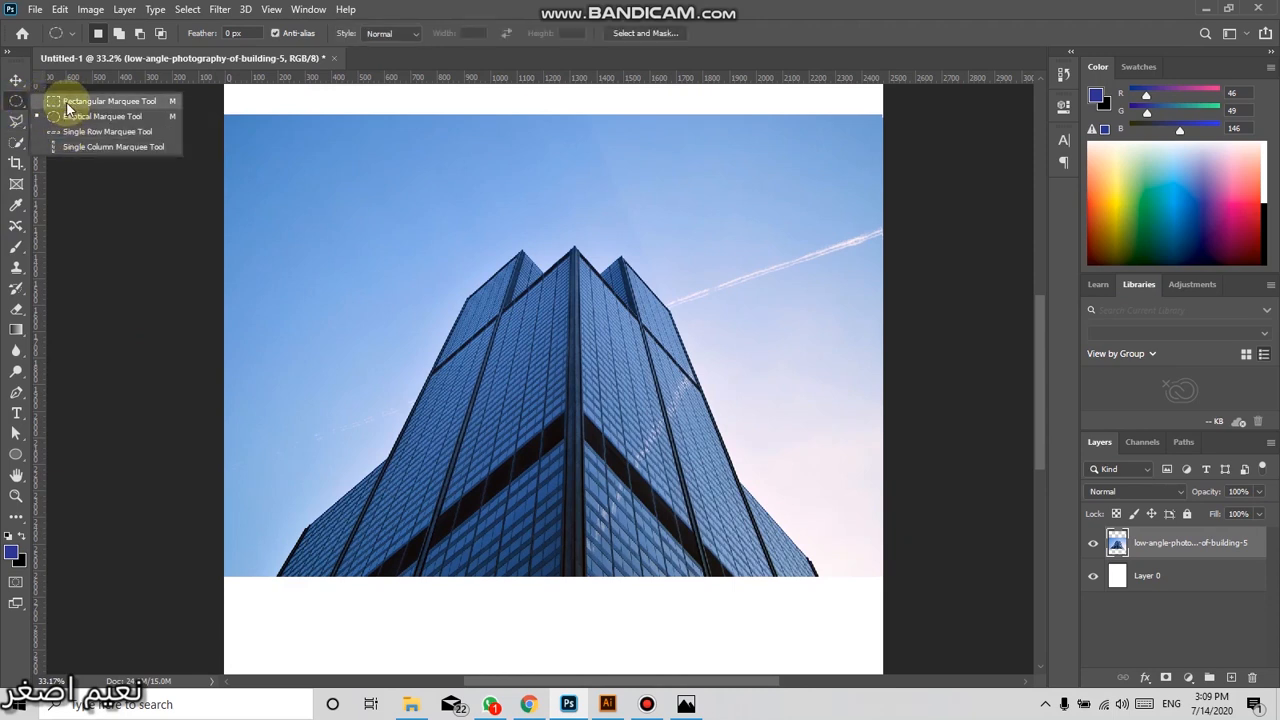
pyautogui.click(16, 104)
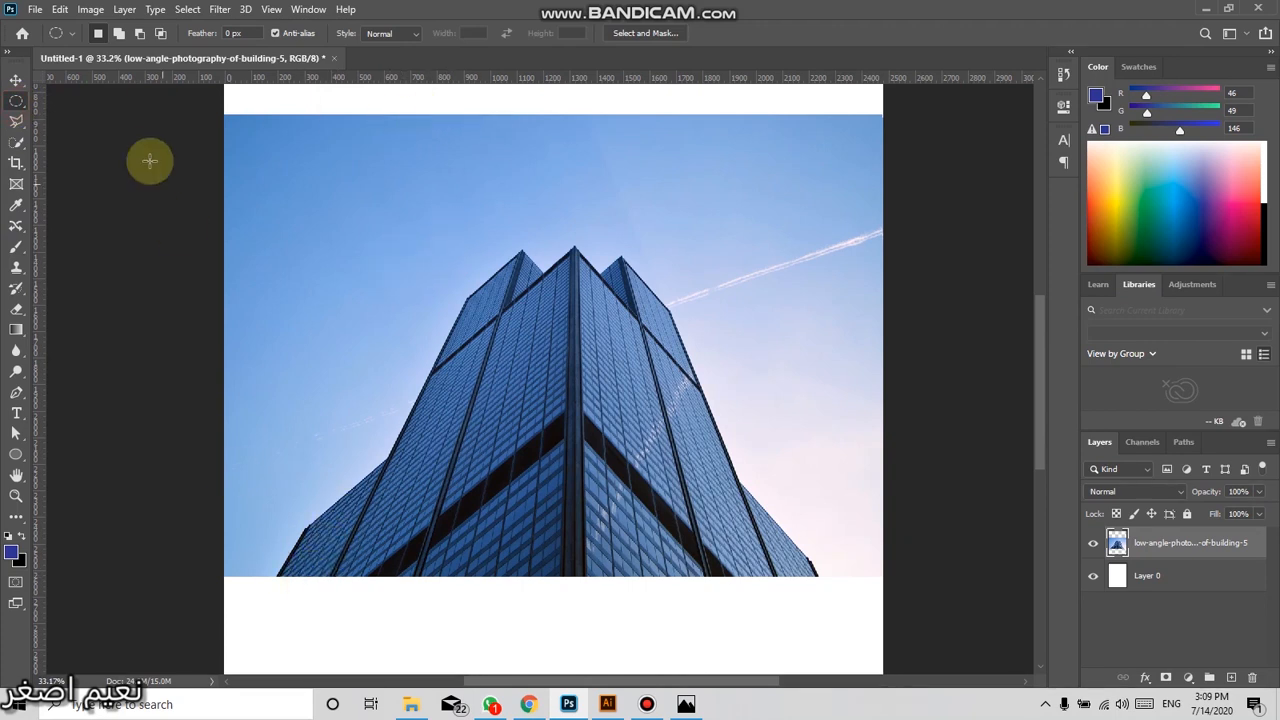
pyautogui.click(18, 122)
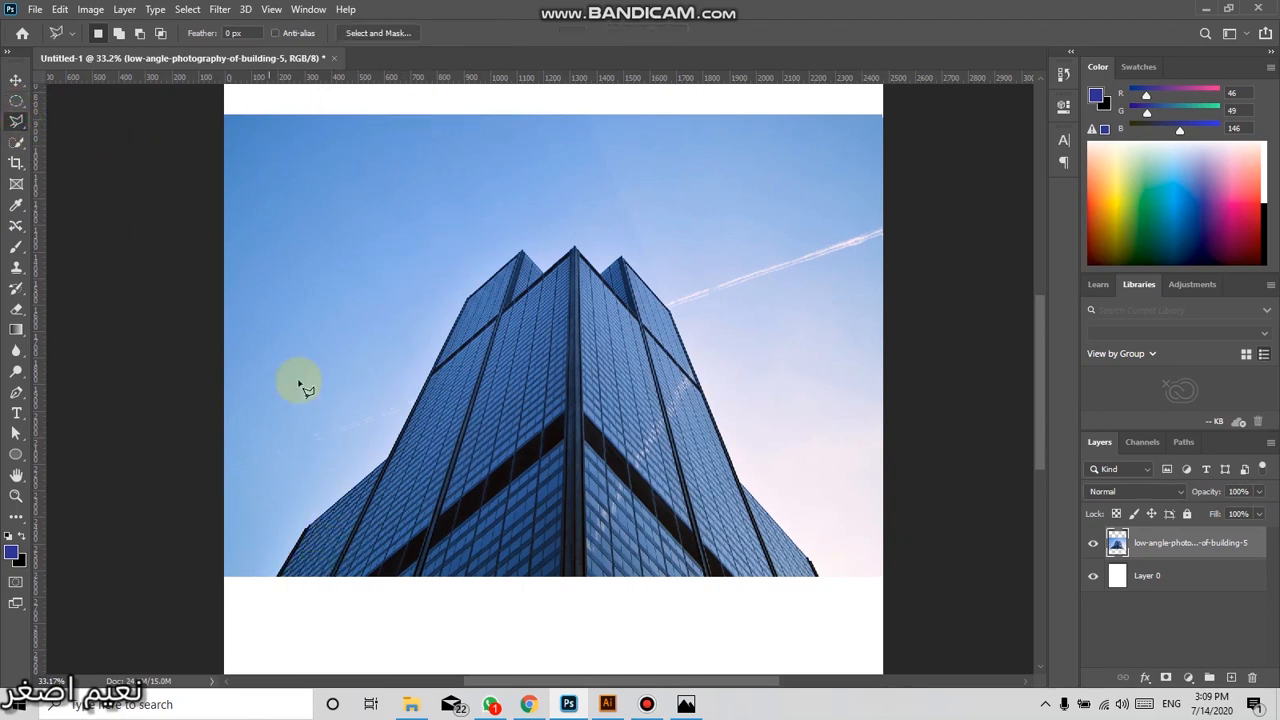
# Start a Polygonal Lasso outline at the building's lower-left base corner and trace its left edge up to the upper-left shoulder
pyautogui.scroll(1, 300, 545)
pyautogui.scroll(1, 300, 545)
pyautogui.scroll(1, 300, 530)
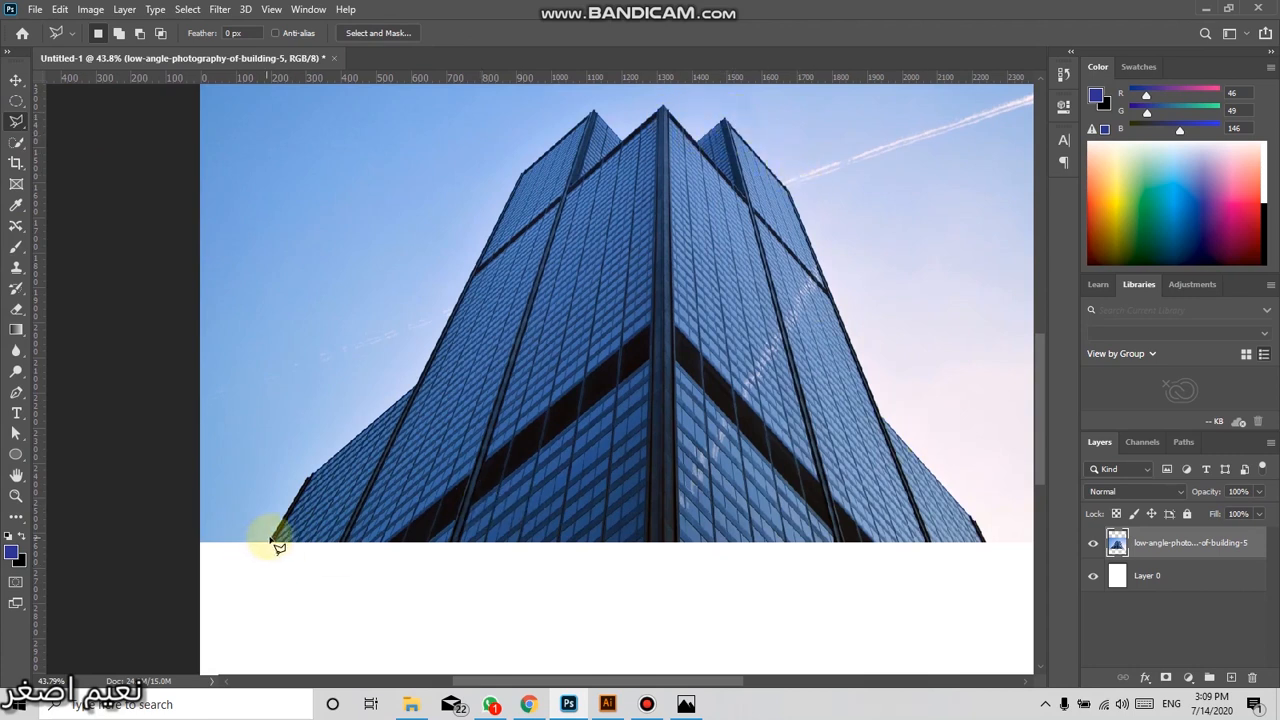
pyautogui.scroll(5, 278, 550)
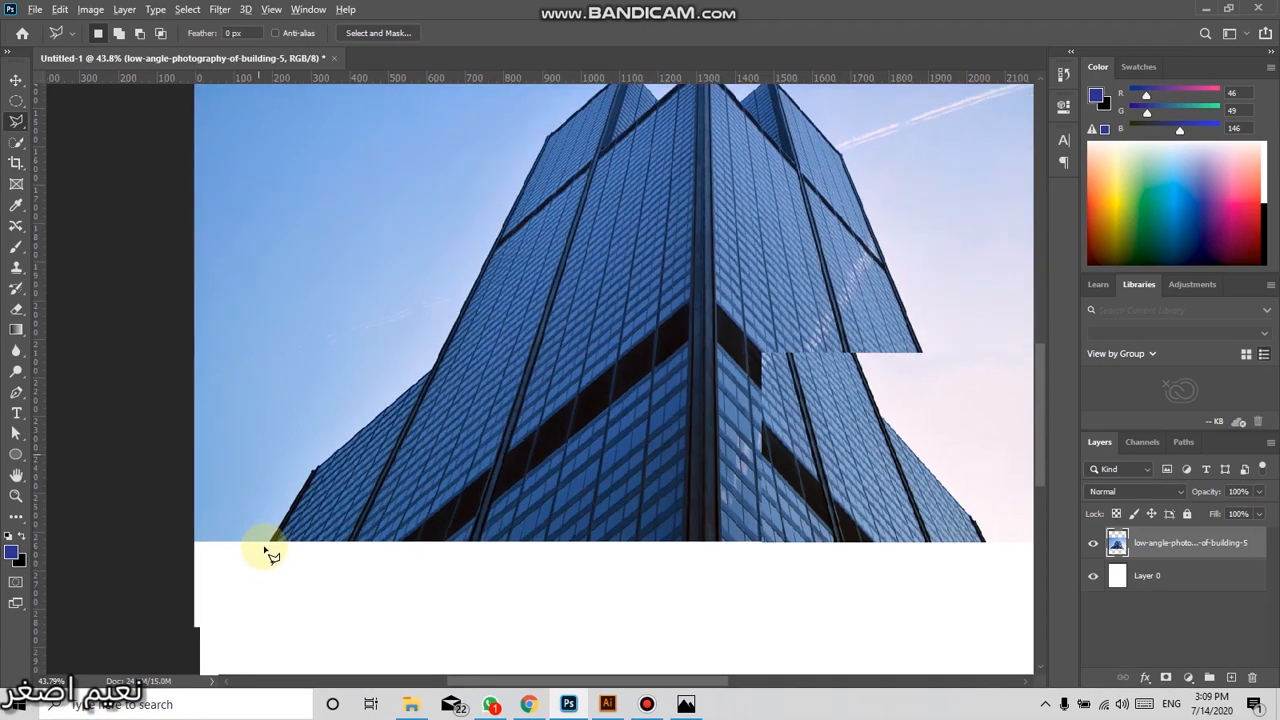
pyautogui.click(271, 541)
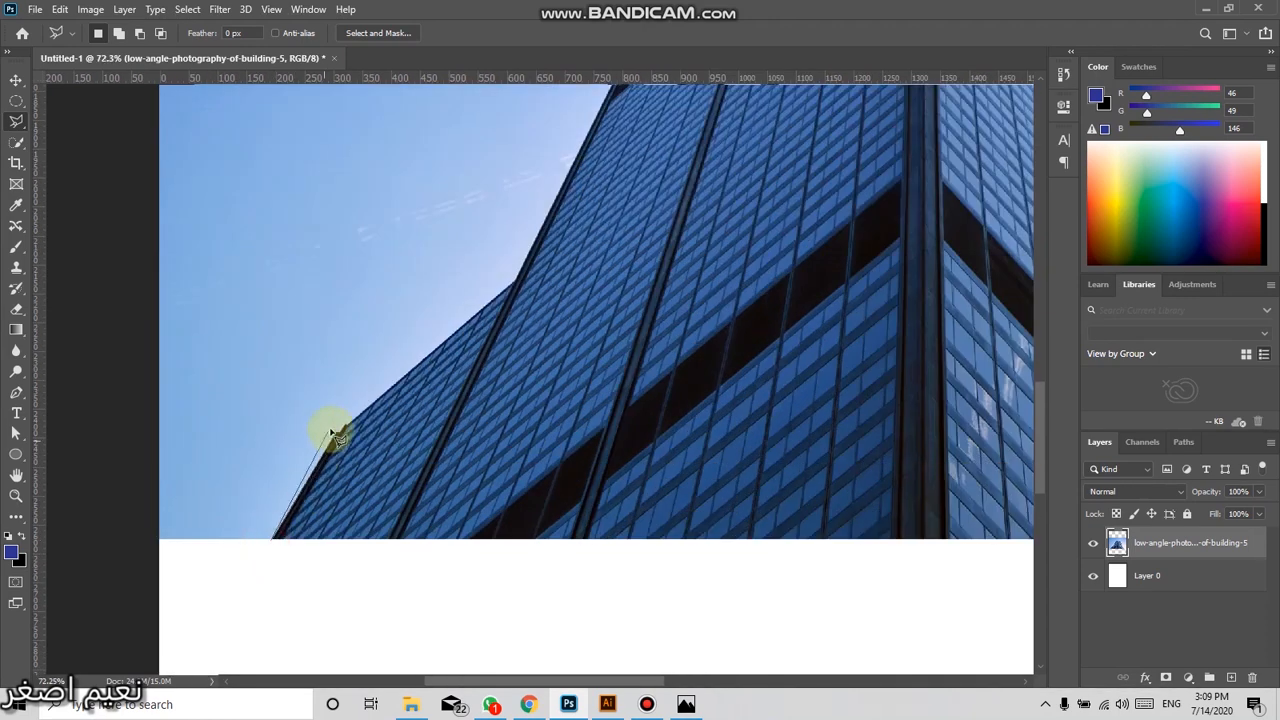
pyautogui.click(340, 434)
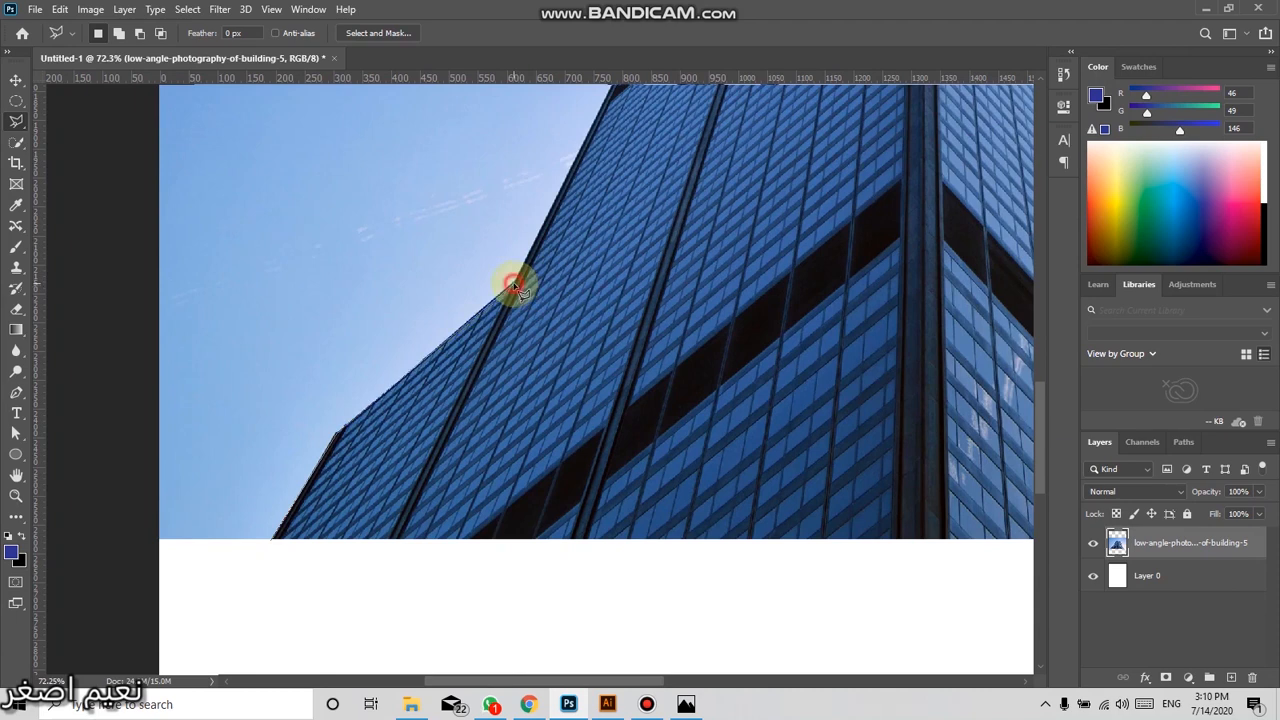
pyautogui.moveTo(586, 226); pyautogui.dragTo(488, 428)
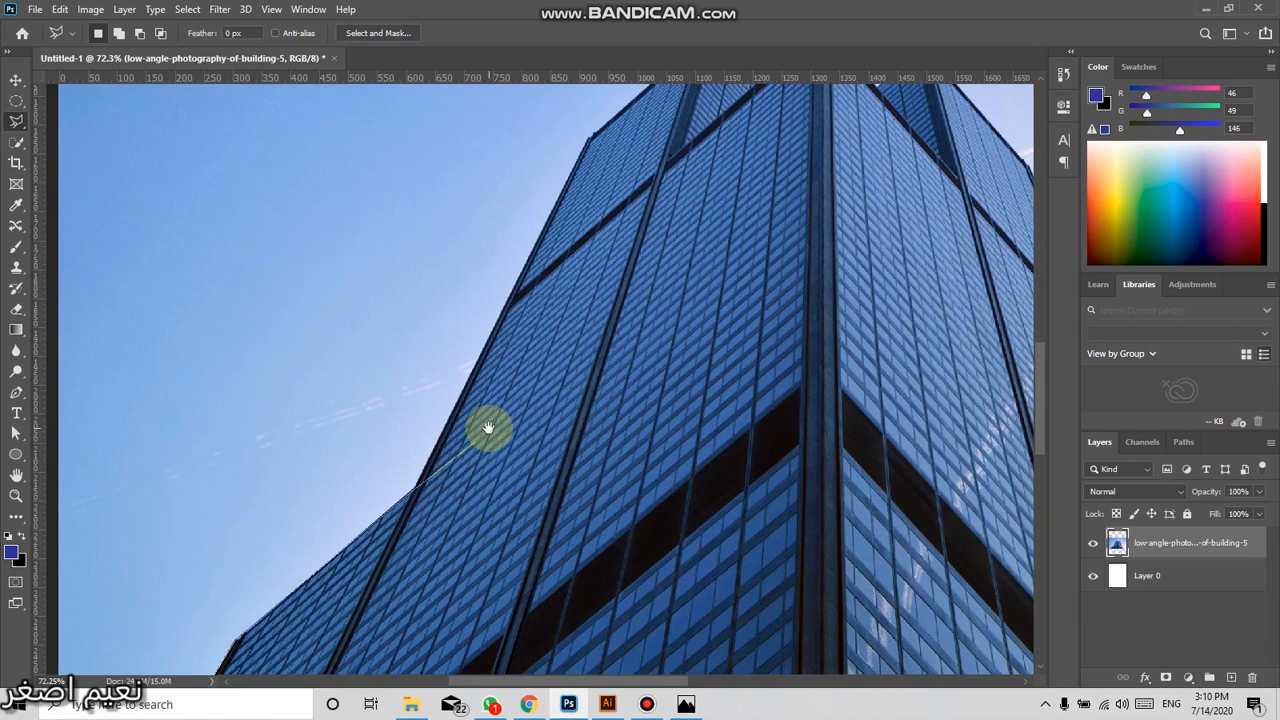
pyautogui.moveTo(520, 366); pyautogui.dragTo(491, 443)
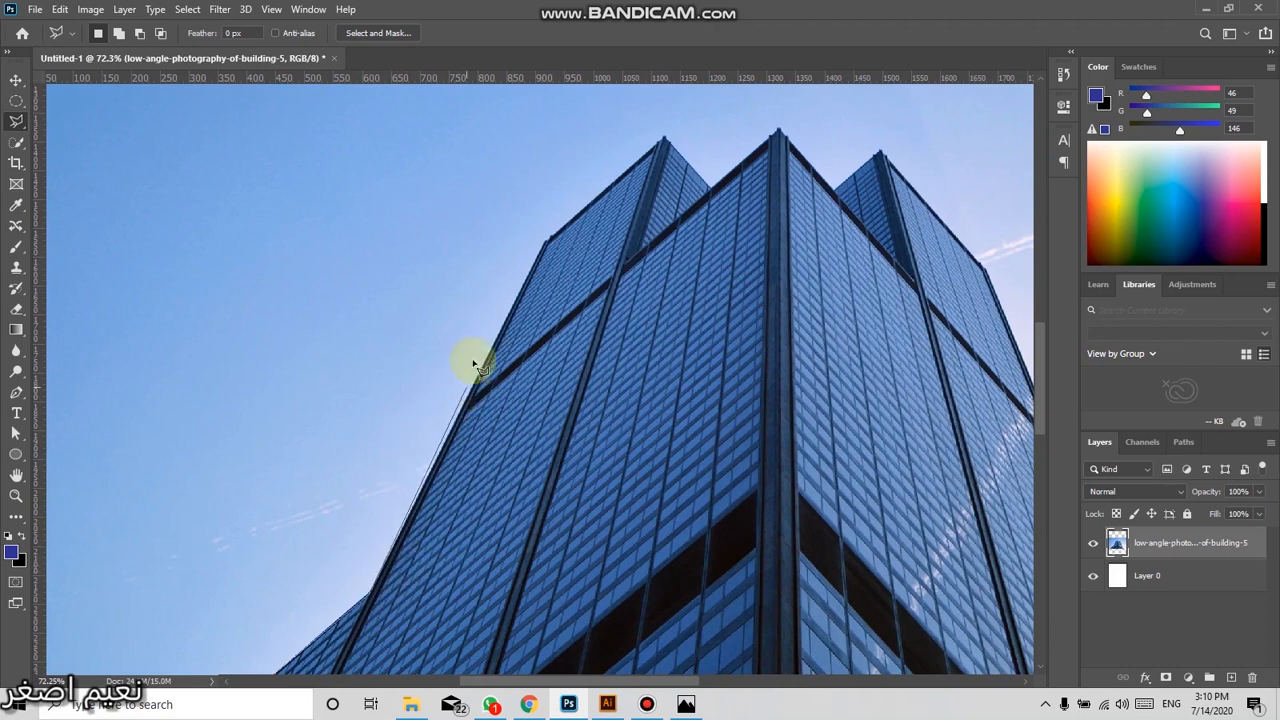
pyautogui.click(547, 238)
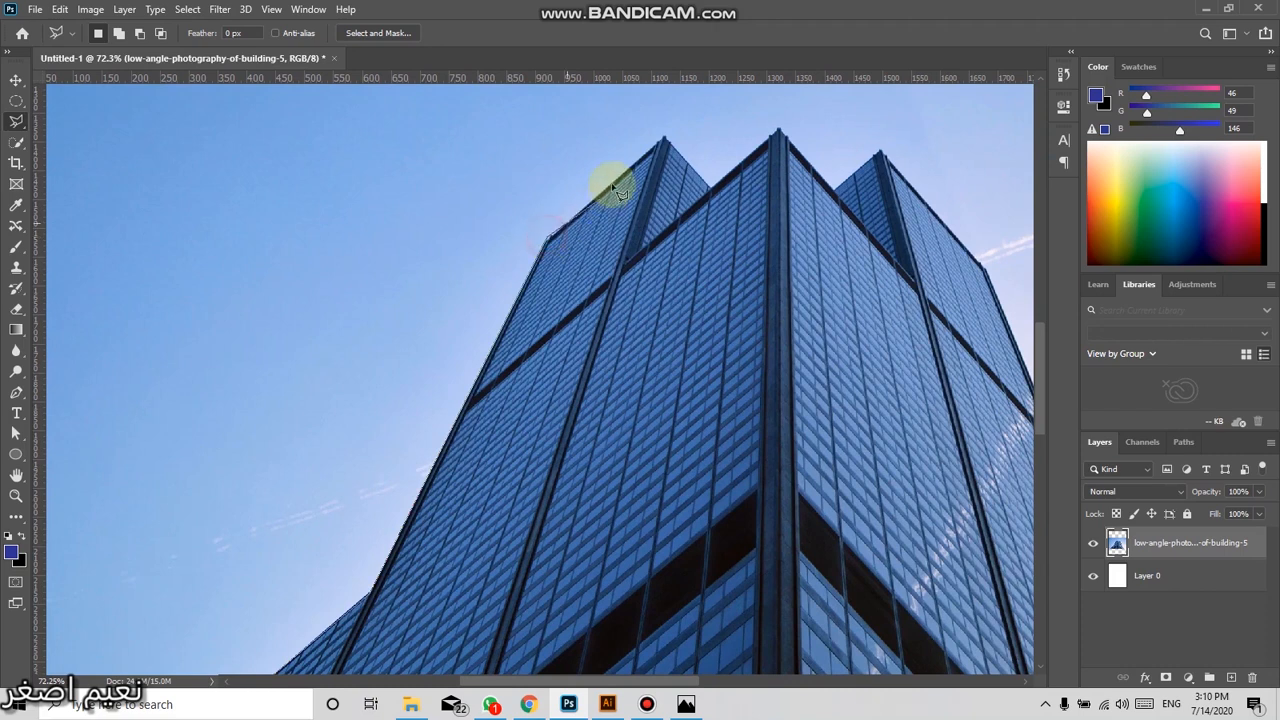
# Continue the polygonal outline over the left and central roof peaks to the notch beside the right peak
pyautogui.click(662, 138)
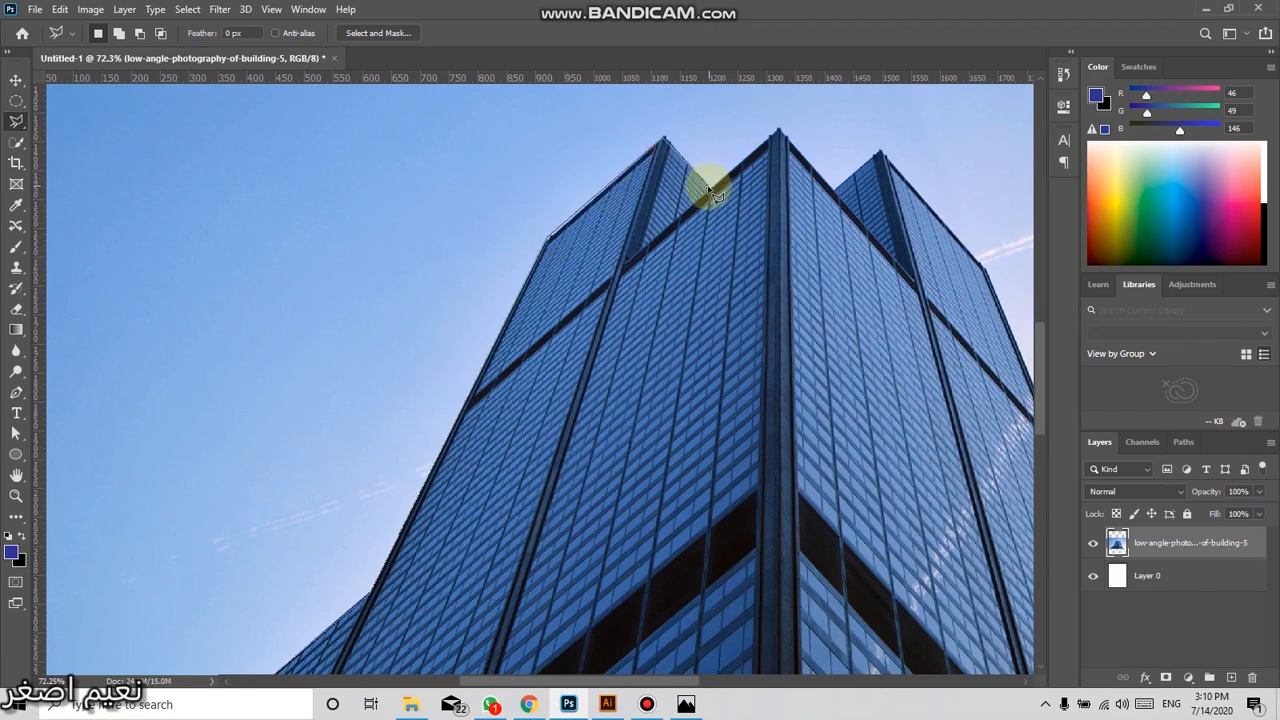
pyautogui.click(711, 191)
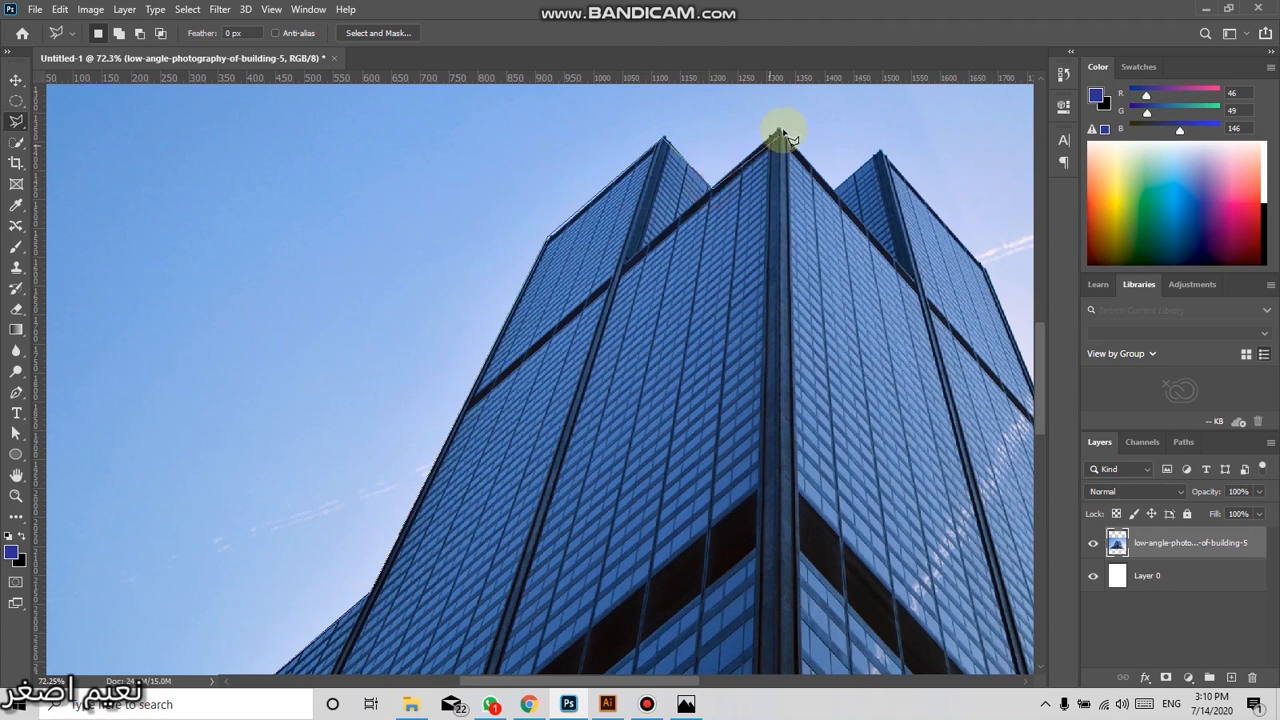
pyautogui.click(779, 130)
pyautogui.moveTo(794, 214); pyautogui.dragTo(474, 384)
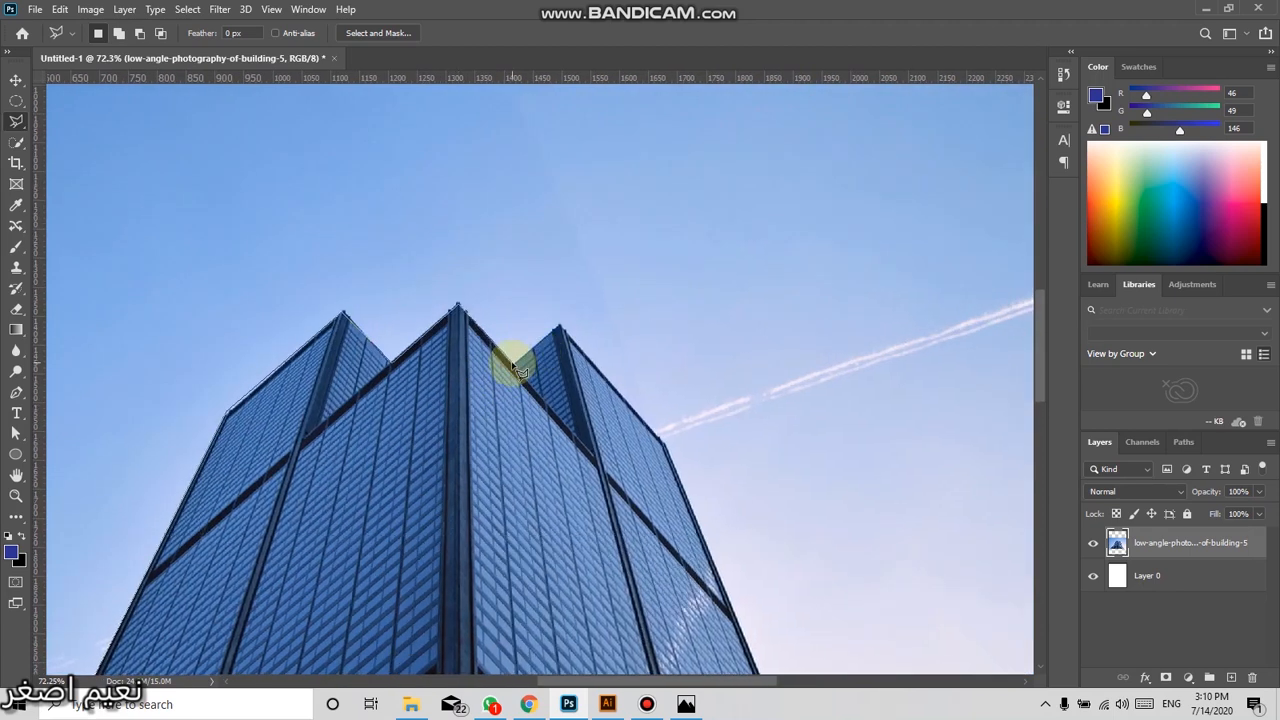
pyautogui.click(512, 363)
# Trace the outline over the right peak and down the building's right edge to near its base corner
pyautogui.moveTo(499, 162); pyautogui.dragTo(503, 165)
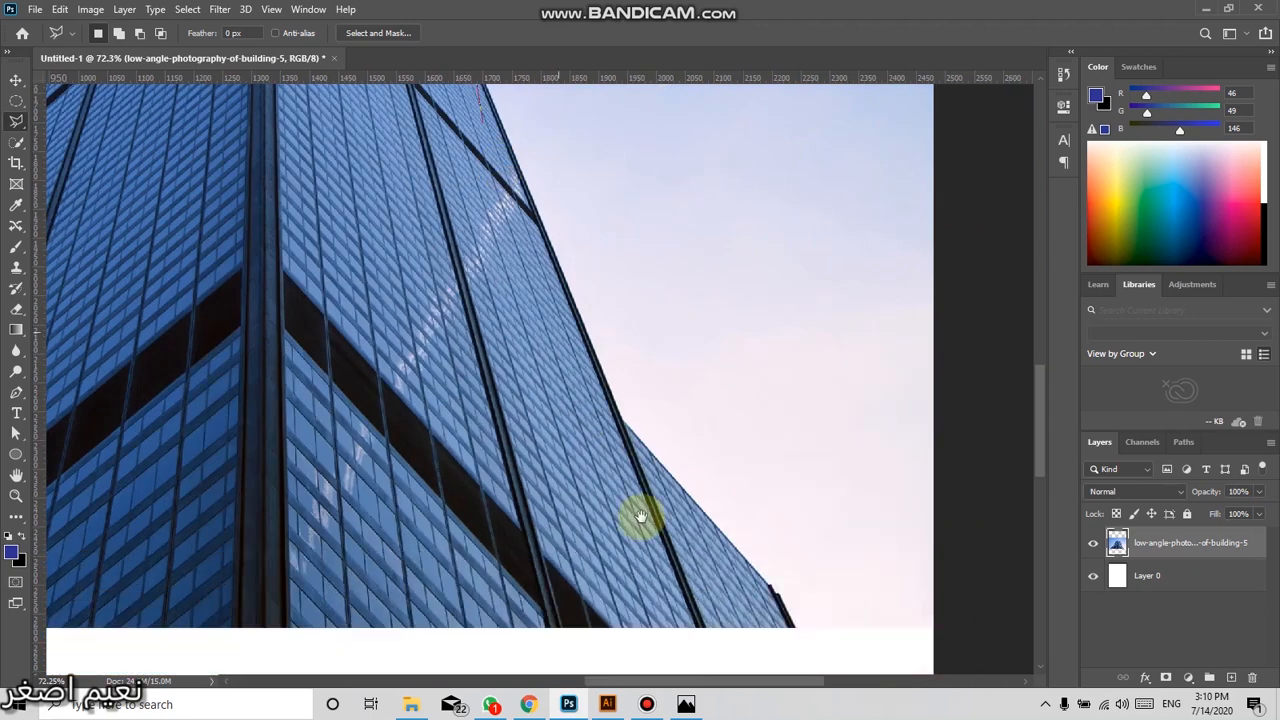
pyautogui.click(624, 423)
pyautogui.moveTo(729, 543); pyautogui.dragTo(573, 474)
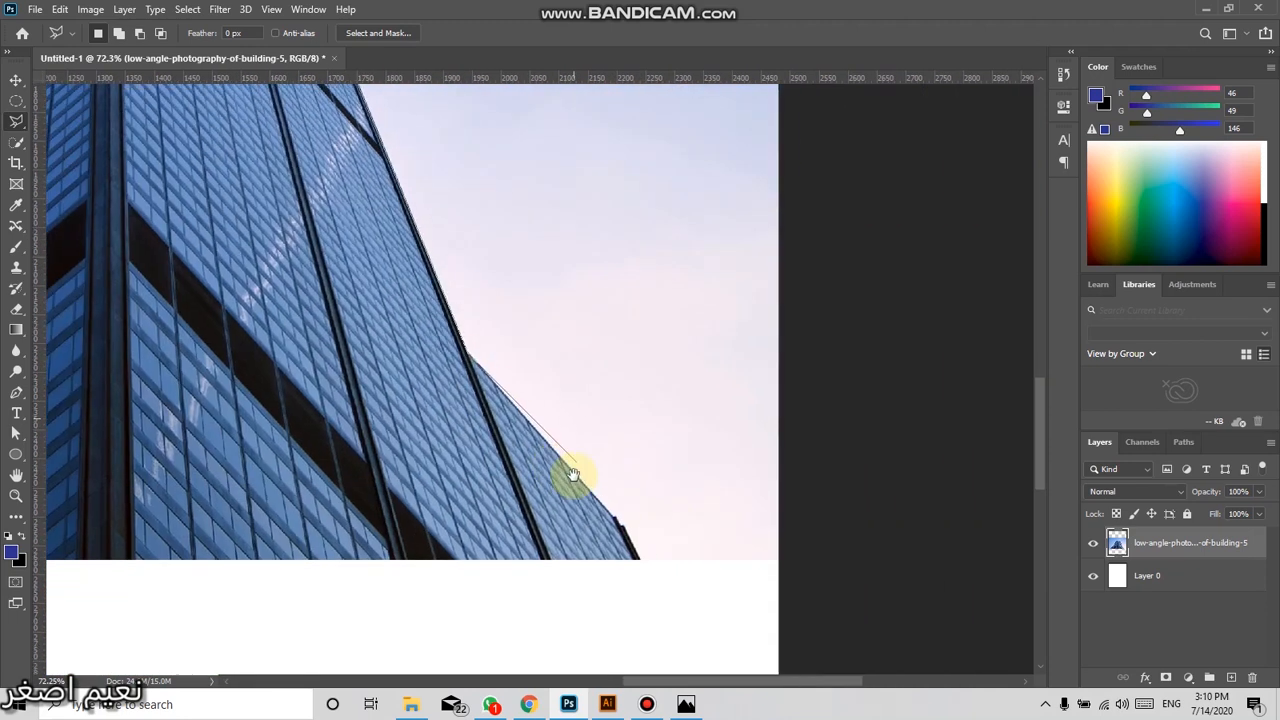
pyautogui.click(621, 526)
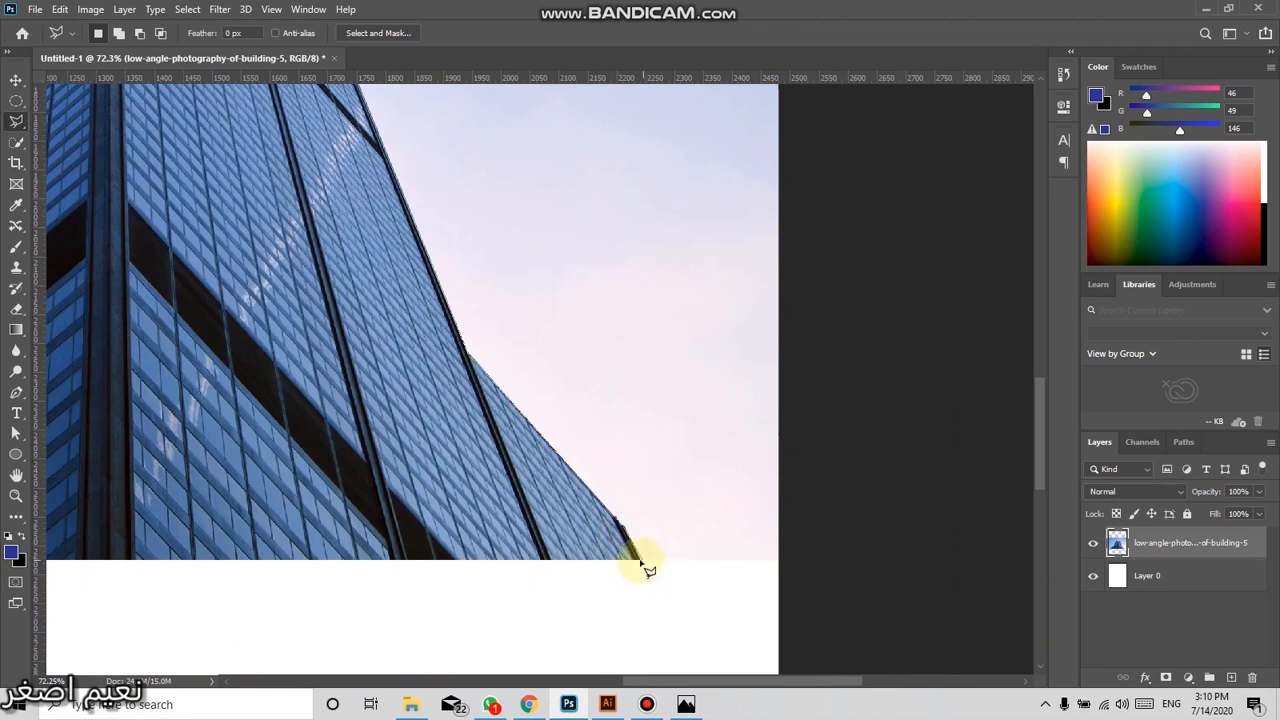
# Carry the outline from the building's lower-right corner around the outside of the photo and close it at the starting point, enclosing the sky
pyautogui.hotkey('ctrl', '-')
pyautogui.hotkey('ctrl', '-')
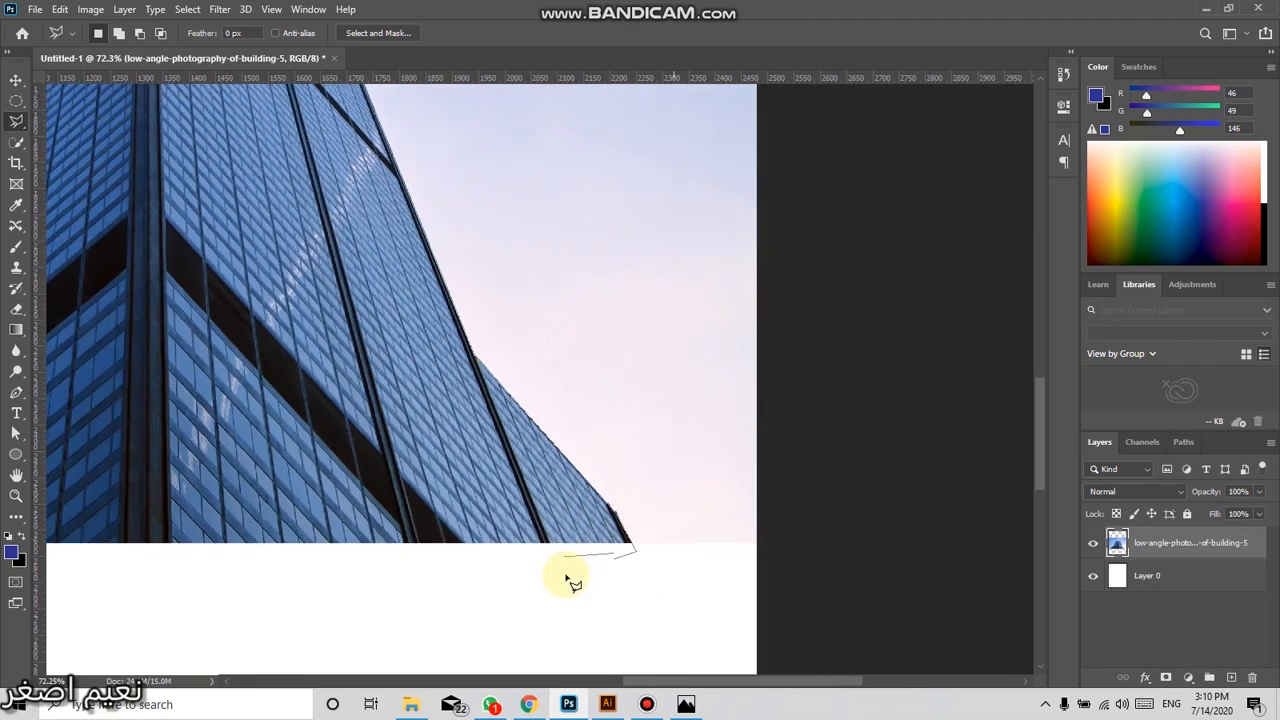
pyautogui.moveTo(439, 511); pyautogui.dragTo(674, 514)
pyautogui.hotkey('ctrl', '-')
pyautogui.hotkey('ctrl', '-')
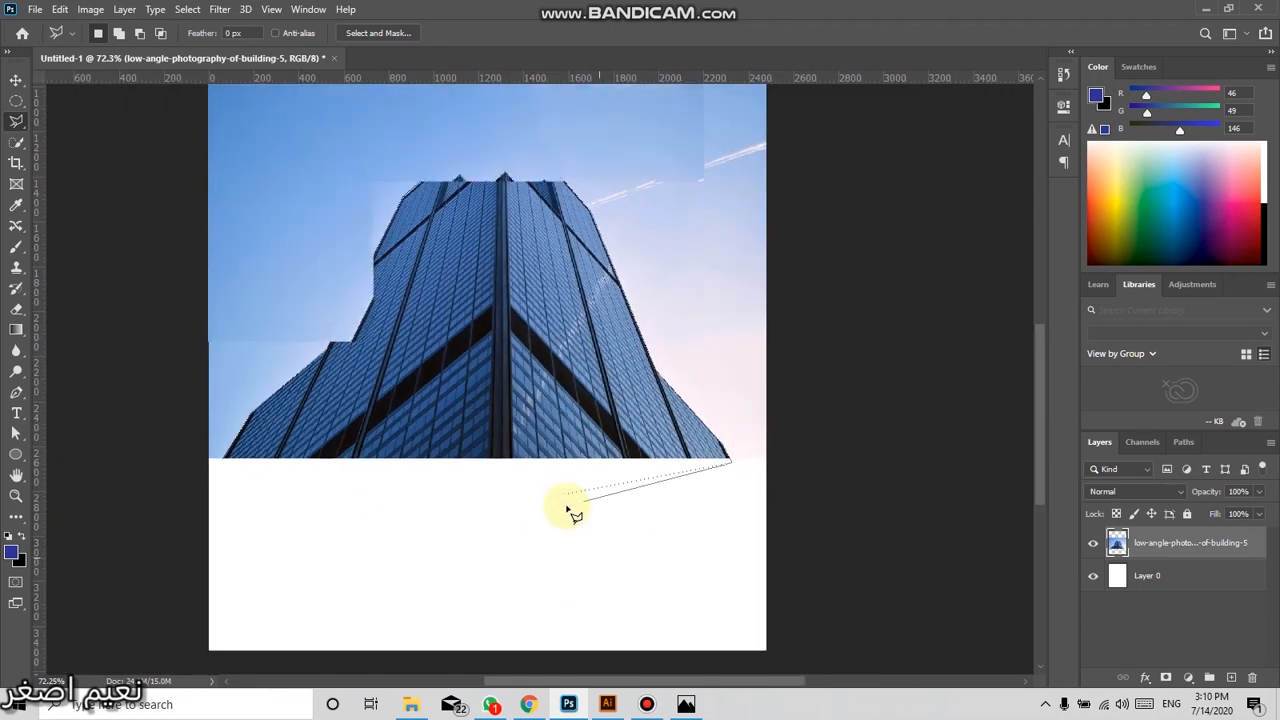
pyautogui.moveTo(553, 380); pyautogui.dragTo(546, 472)
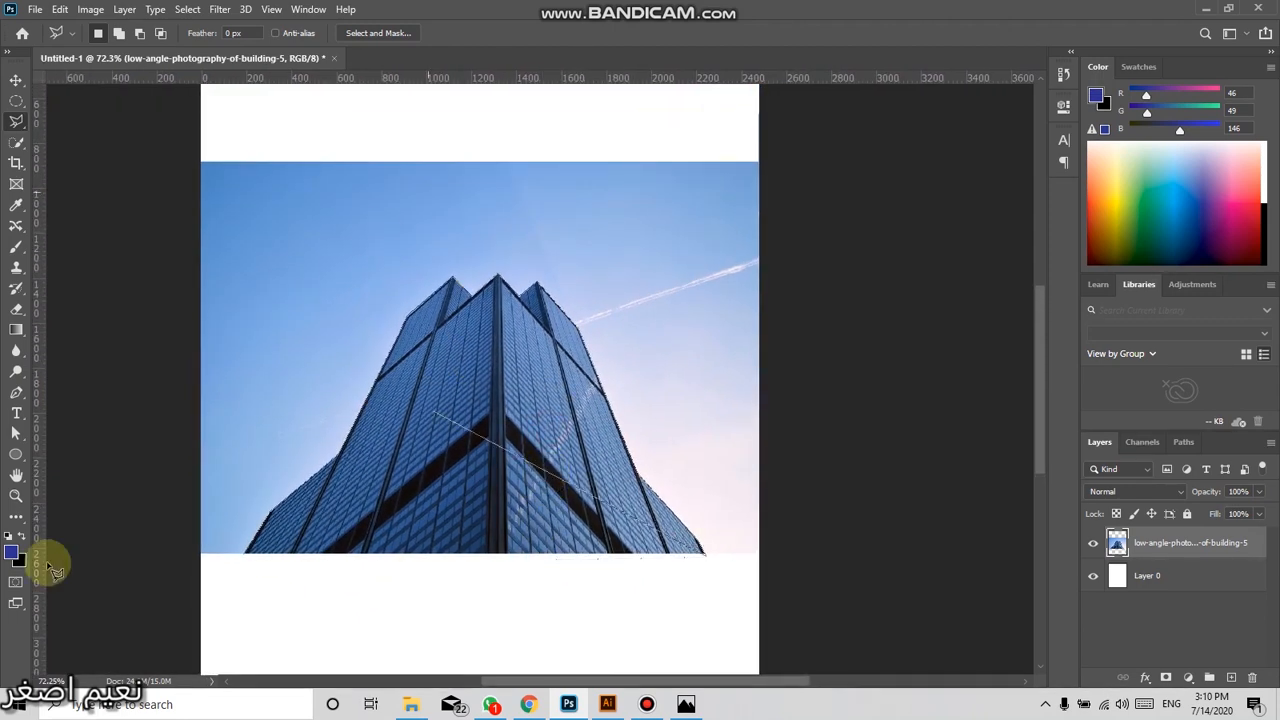
pyautogui.click(733, 592)
pyautogui.click(815, 577)
pyautogui.click(814, 257)
pyautogui.click(813, 138)
pyautogui.click(683, 148)
pyautogui.click(405, 142)
pyautogui.click(186, 153)
pyautogui.click(181, 366)
pyautogui.click(179, 557)
pyautogui.click(233, 600)
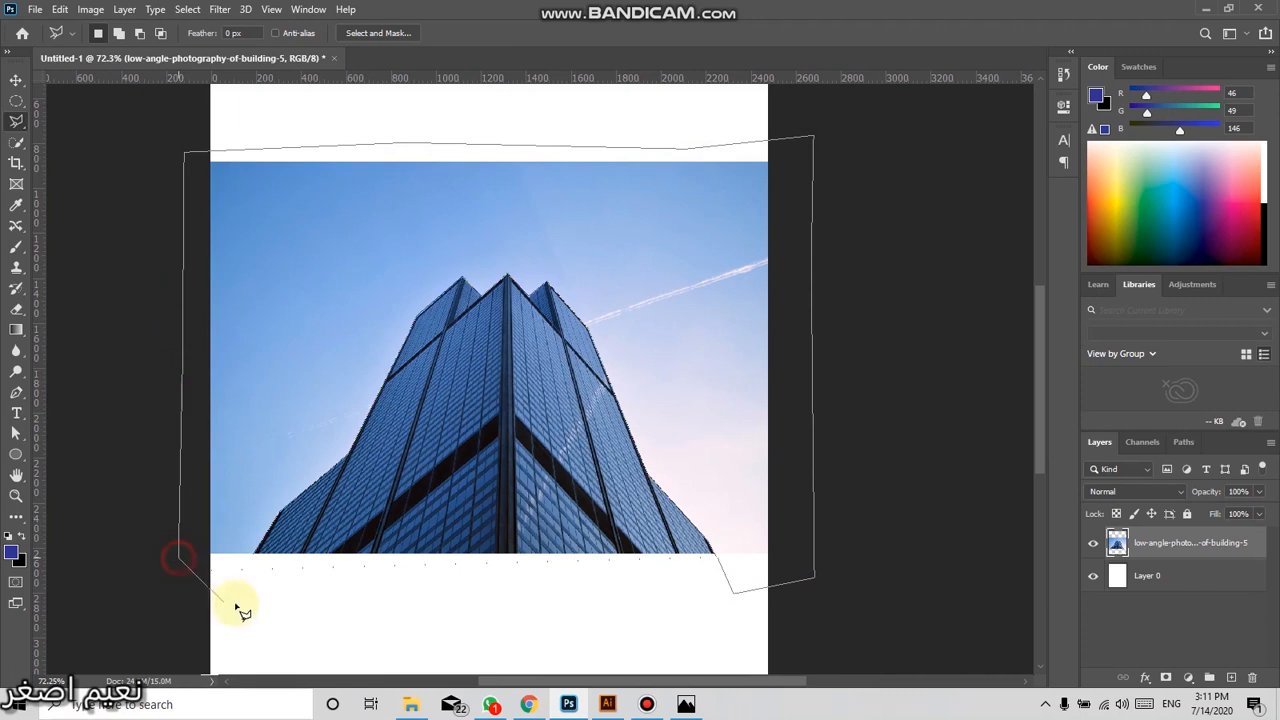
pyautogui.click(255, 557)
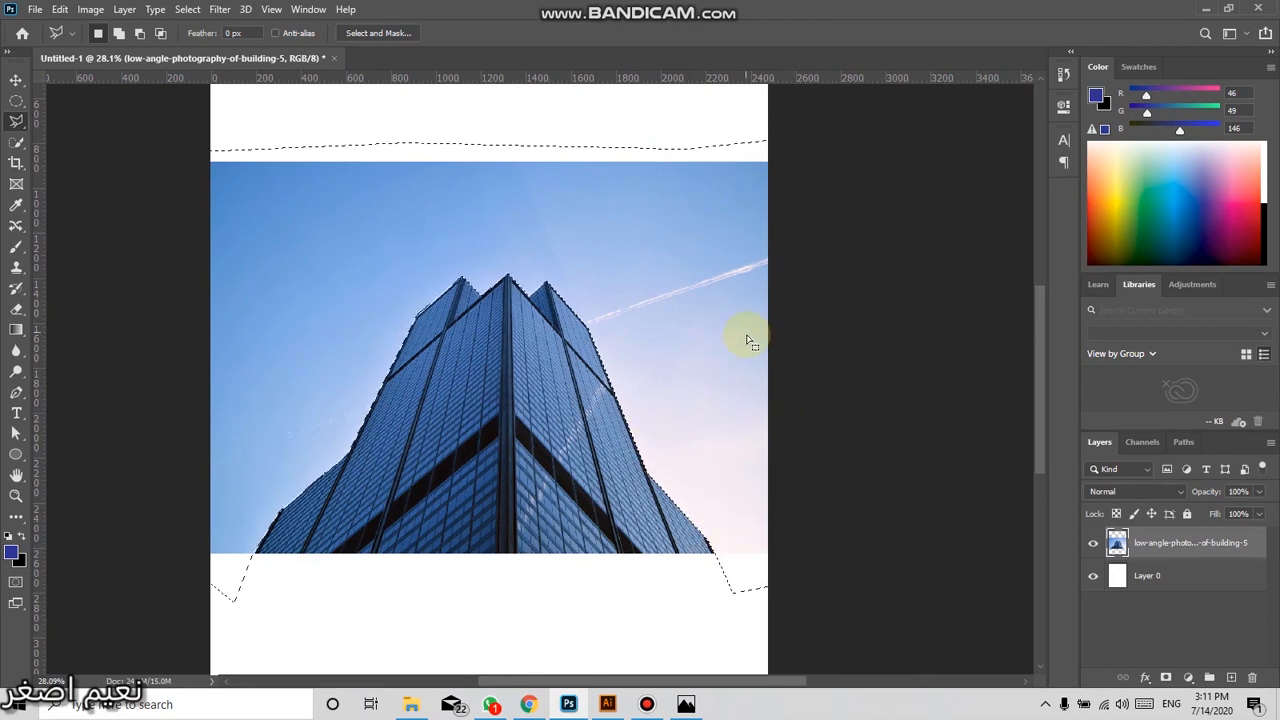
# Delete the selected sky from the building layer and deselect
pyautogui.press('Delete')
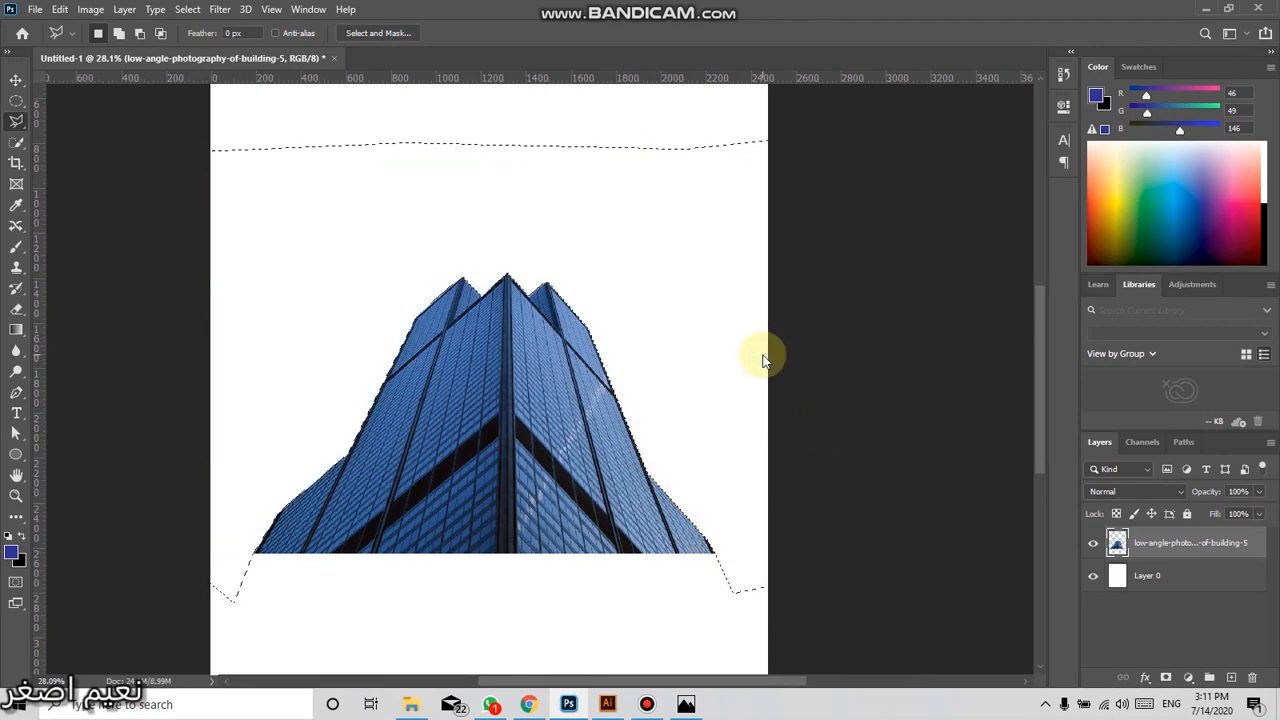
pyautogui.hotkey('ctrl', 'd')
pyautogui.scroll(-3, 634, 423)
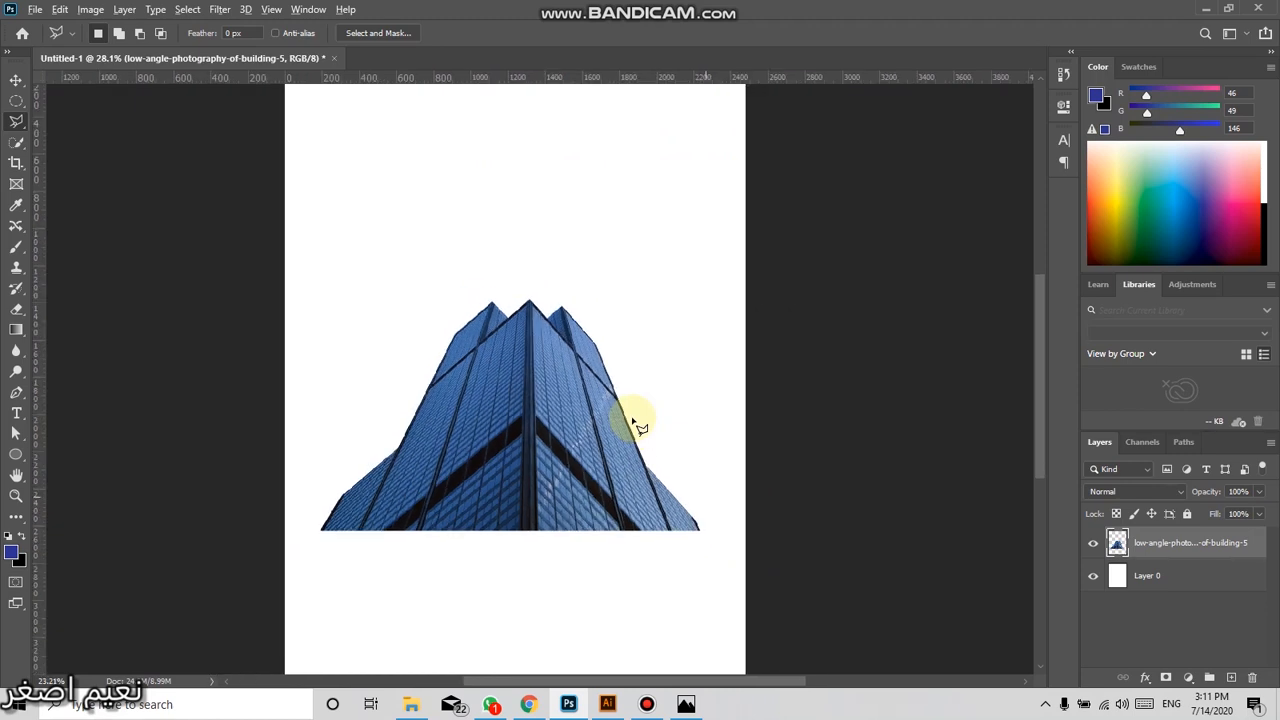
# Move the cut-out building to the lower edge of the canvas and enlarge it with Free Transform to nearly the canvas width
pyautogui.click(15, 82)
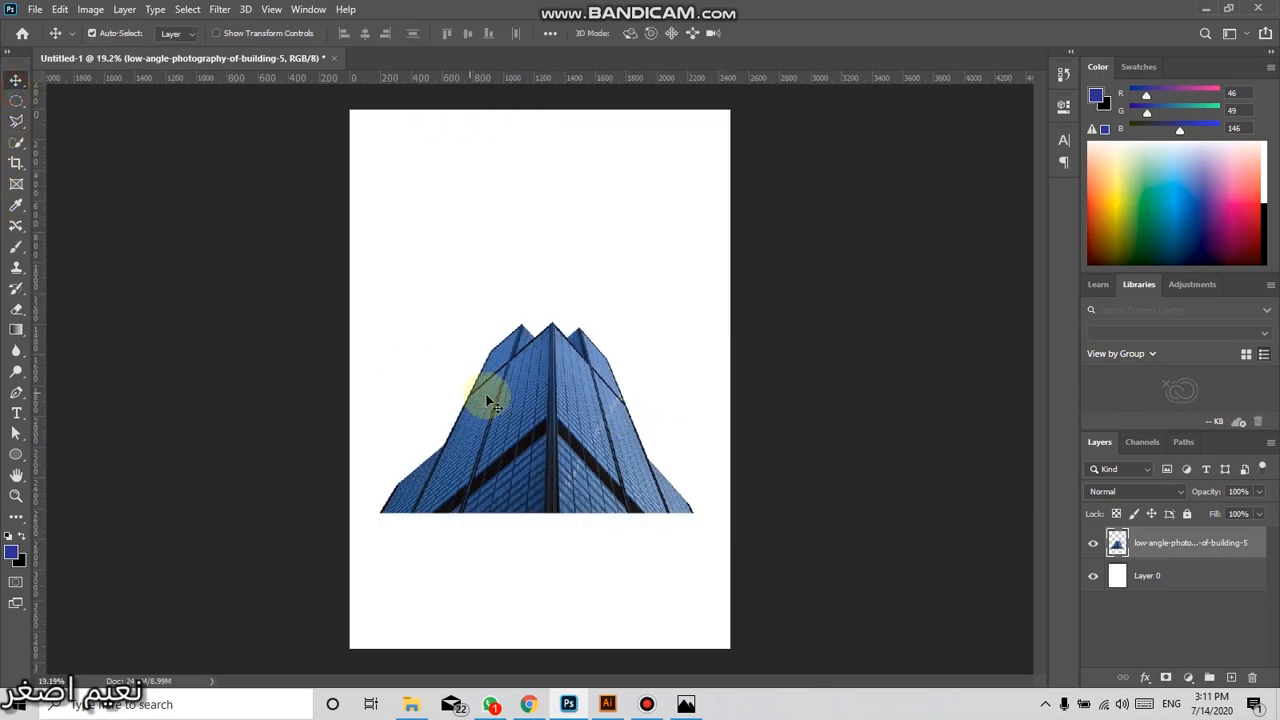
pyautogui.moveTo(520, 492); pyautogui.dragTo(543, 595)
pyautogui.hotkey('ctrl', 't')
pyautogui.moveTo(536, 457); pyautogui.dragTo(537, 424)
pyautogui.press('Return')
# Hide the white Layer 0 and inspect the cut-out building on transparency
pyautogui.click(1093, 576)
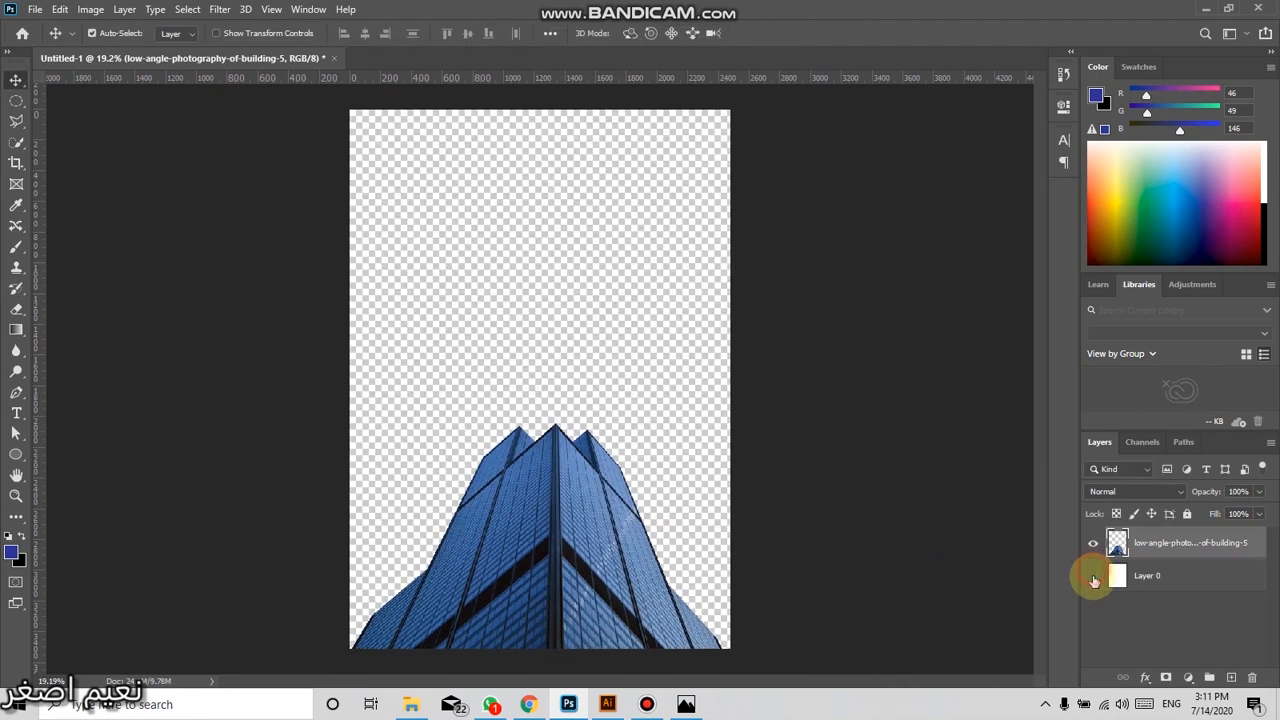
pyautogui.scroll(1, 421, 617)
pyautogui.scroll(1, 421, 617)
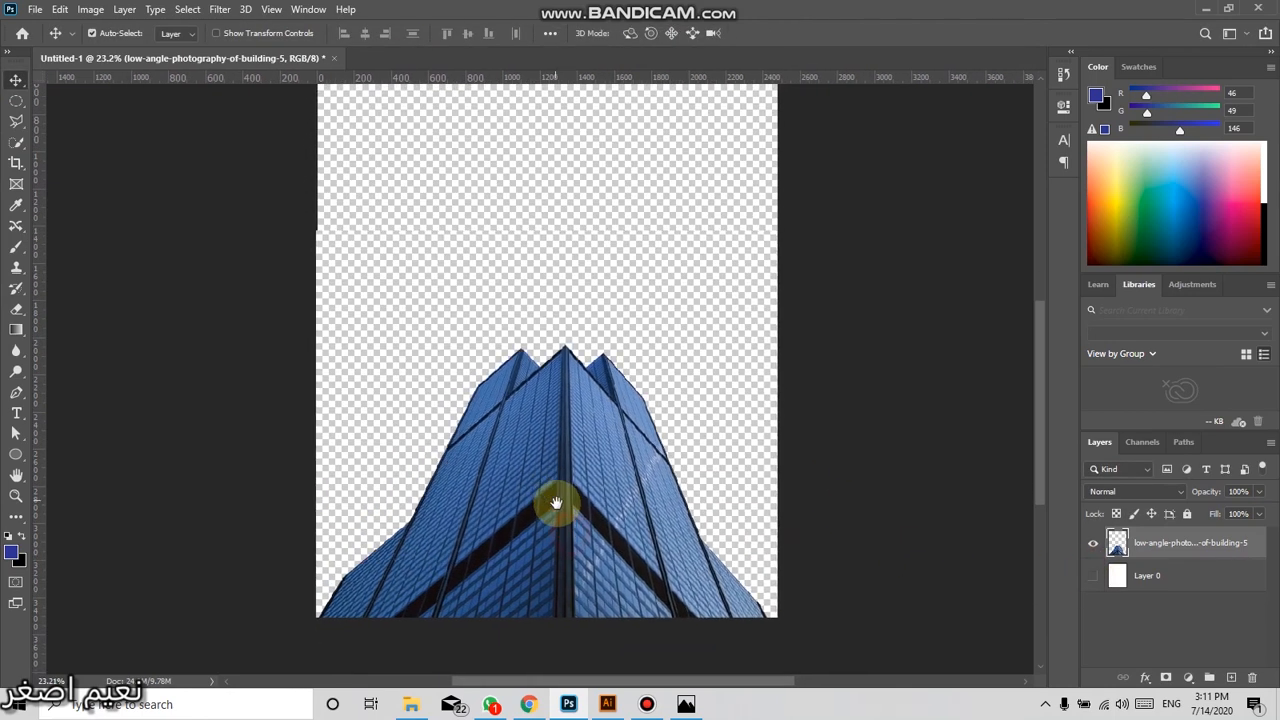
pyautogui.scroll(-3, 583, 424)
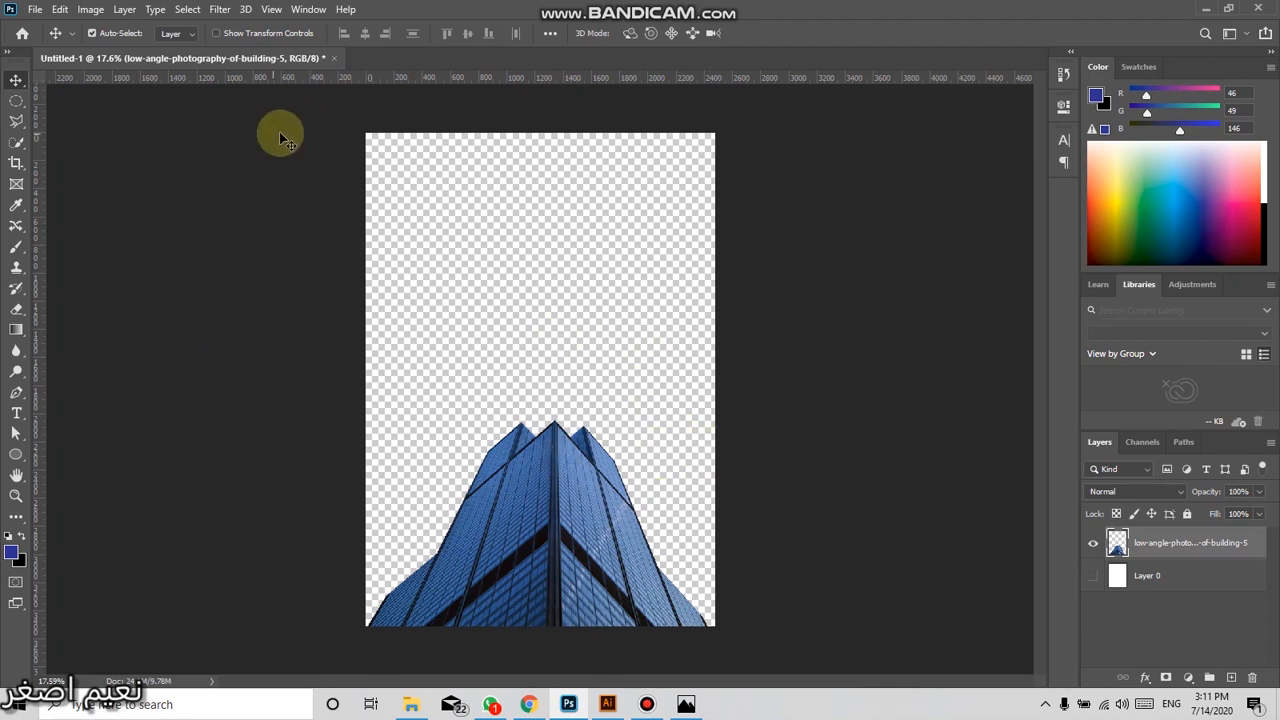
# Delete the building layer and switch to the Magnetic Lasso tool
pyautogui.press('Delete')
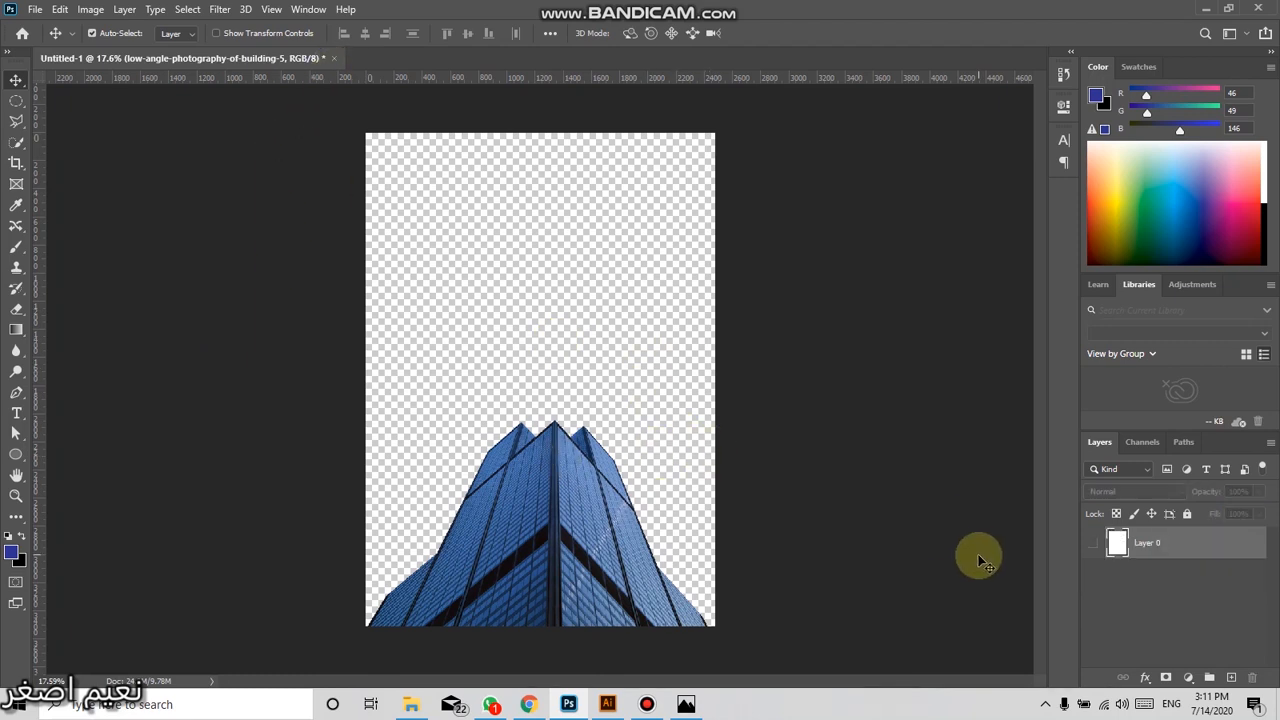
pyautogui.click(13, 120)
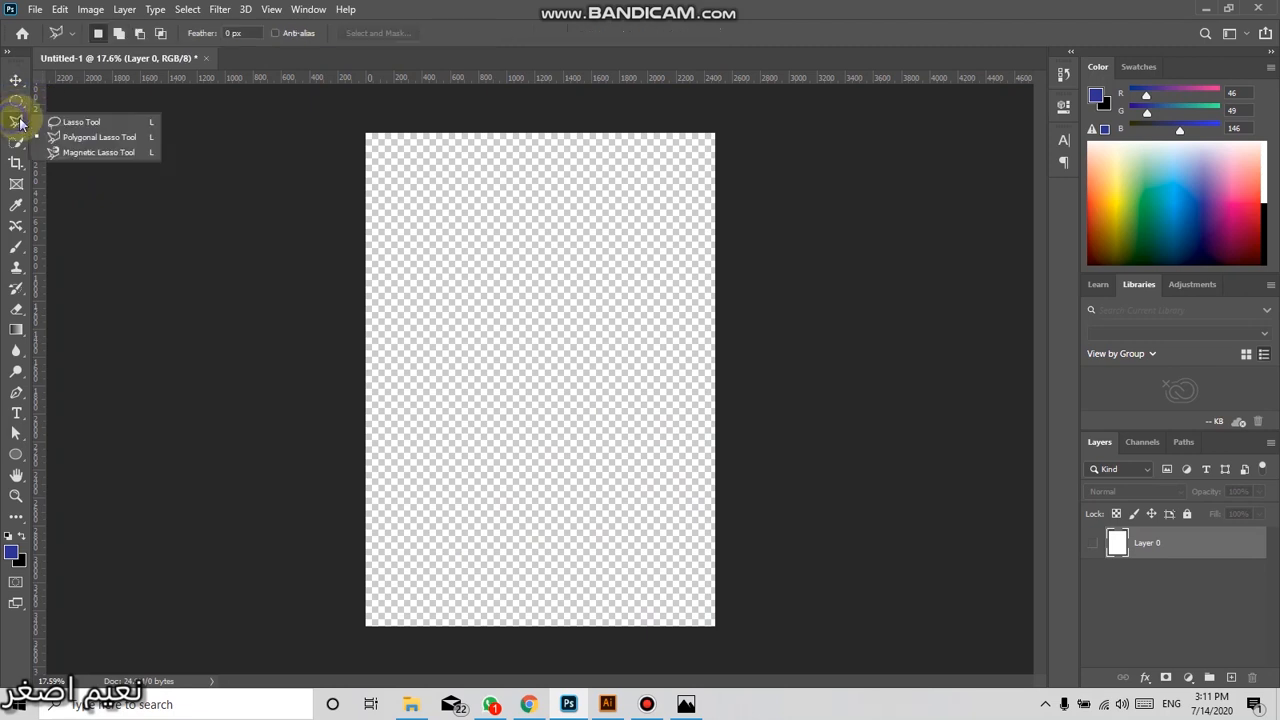
pyautogui.click(80, 152)
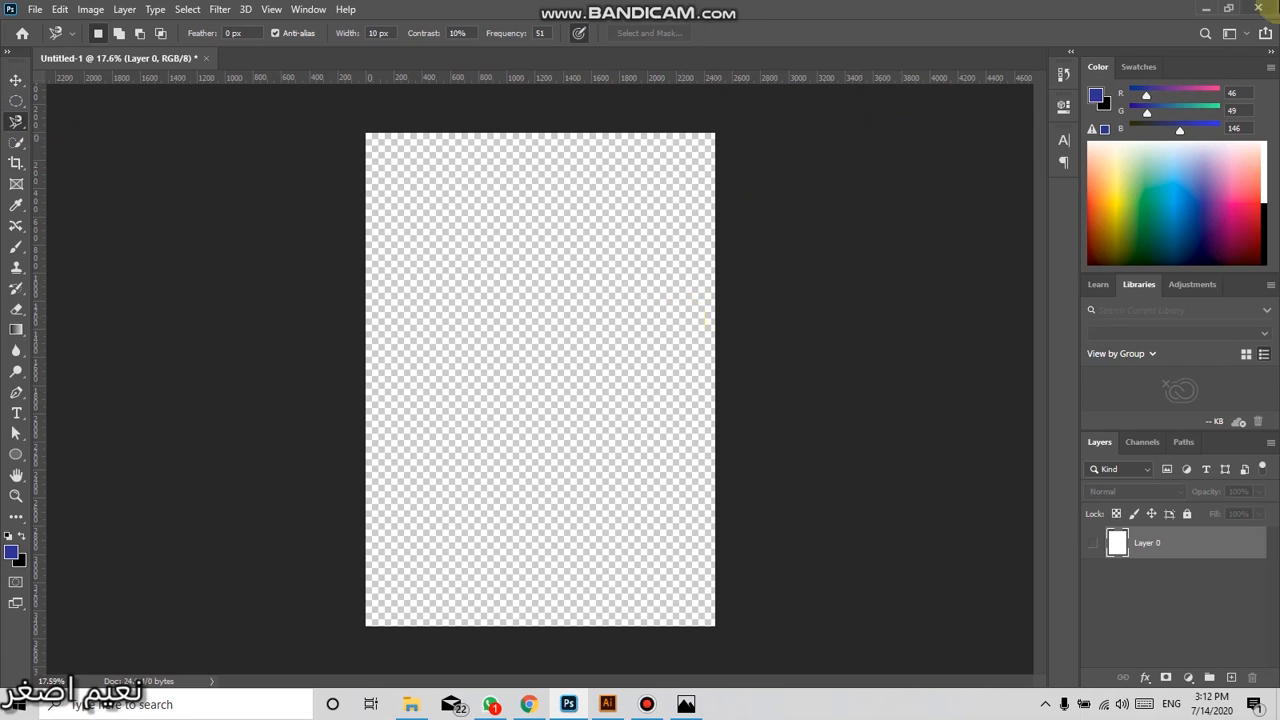
# Place the apple image 000325189 from the 2 class folder into the document and rasterize its layer
pyautogui.click(416, 708)
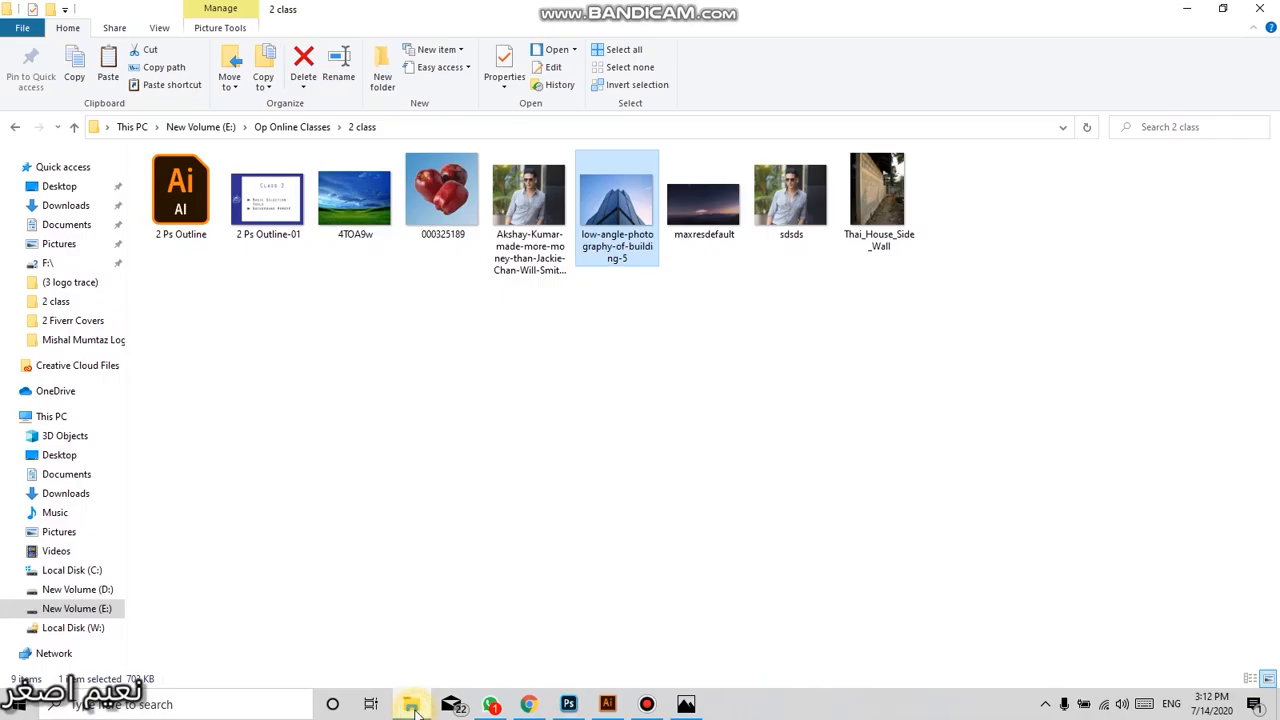
pyautogui.moveTo(447, 205); pyautogui.dragTo(608, 323)
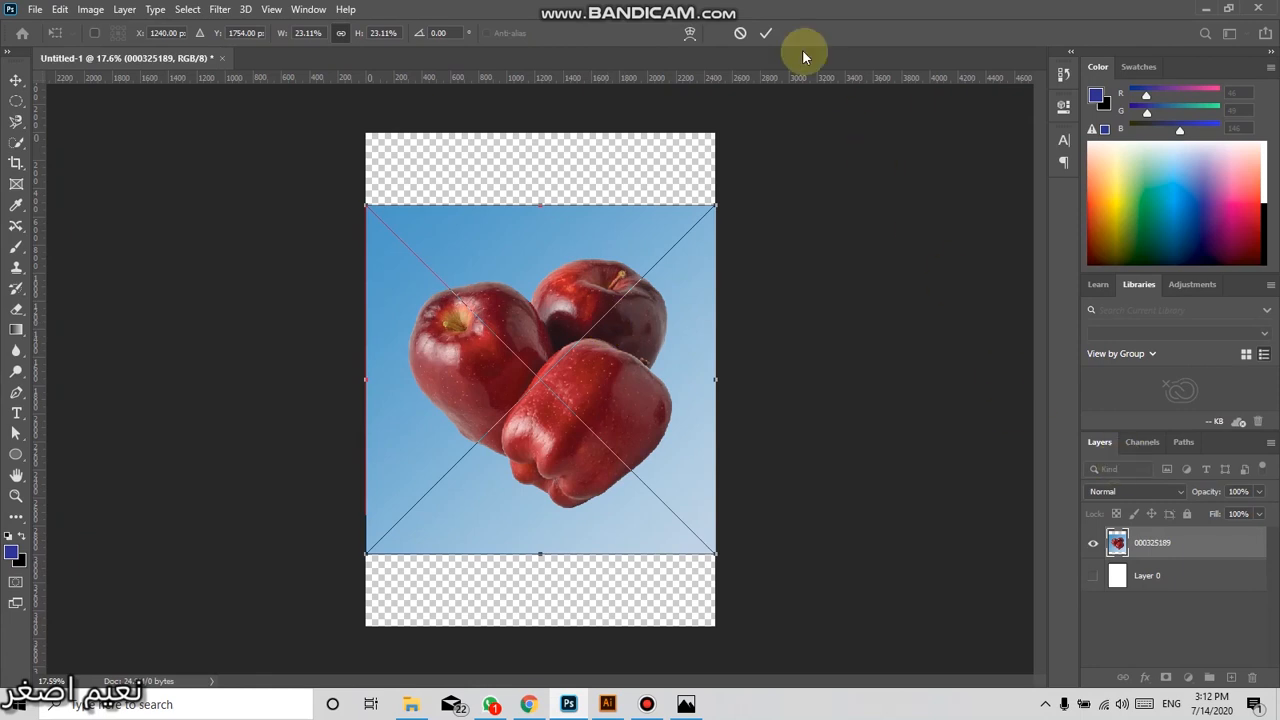
pyautogui.click(765, 33)
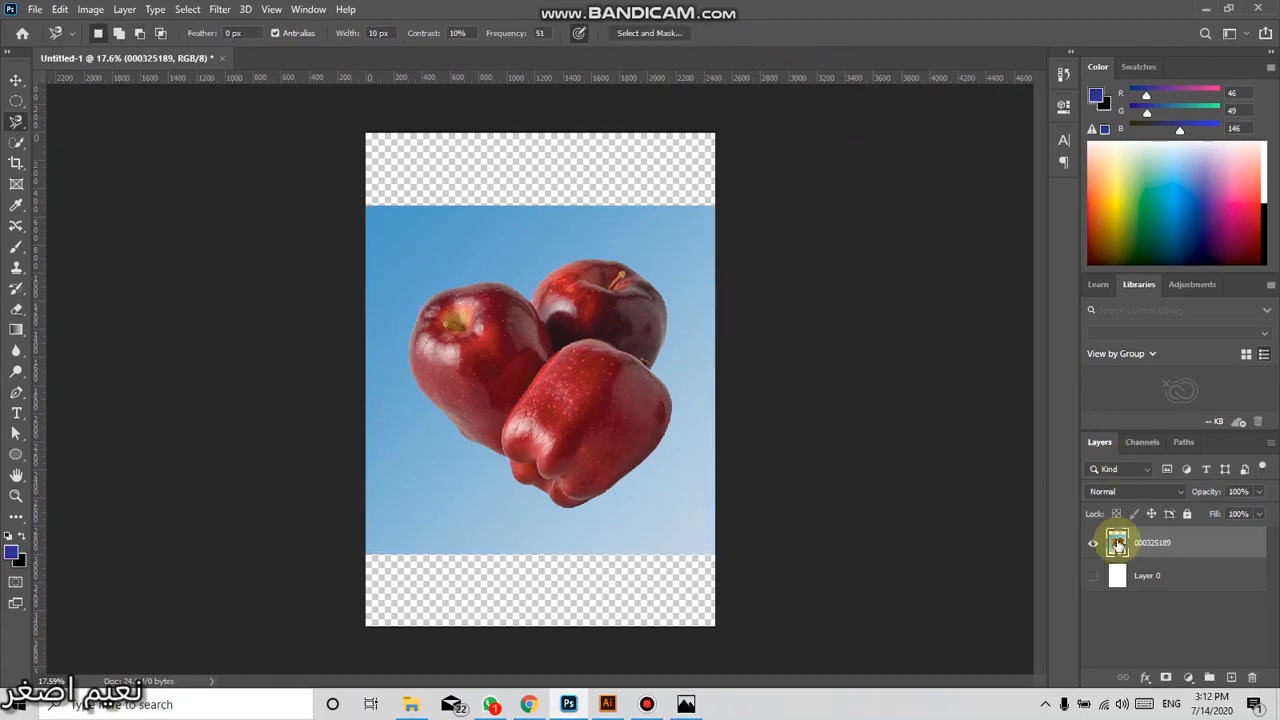
pyautogui.rightClick(1142, 532)
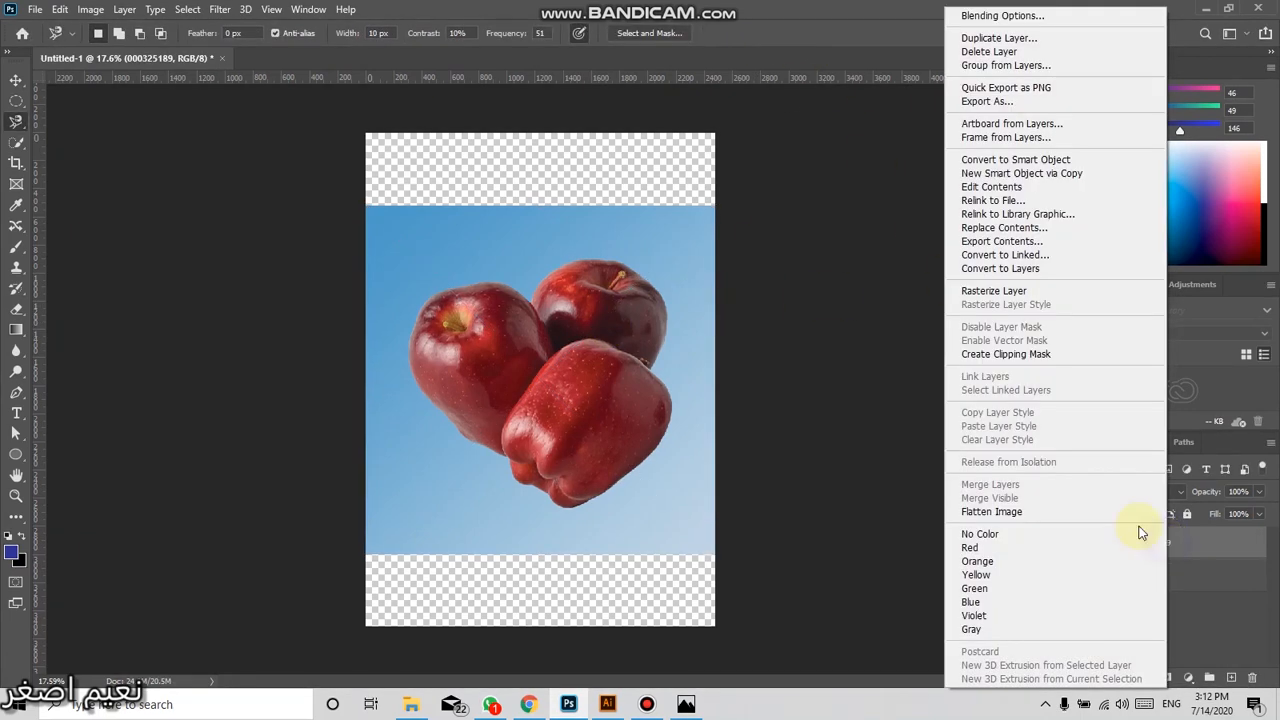
pyautogui.click(990, 290)
pyautogui.scroll(3, 571, 358)
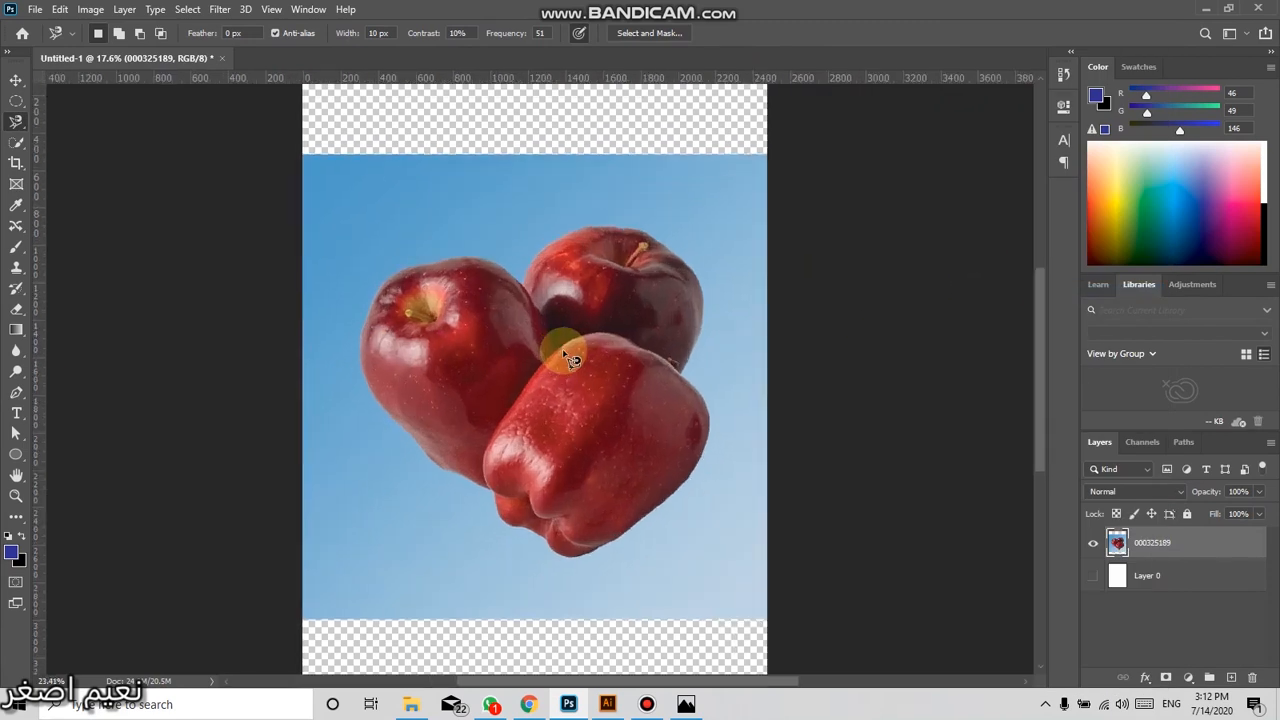
pyautogui.scroll(1, 551, 358)
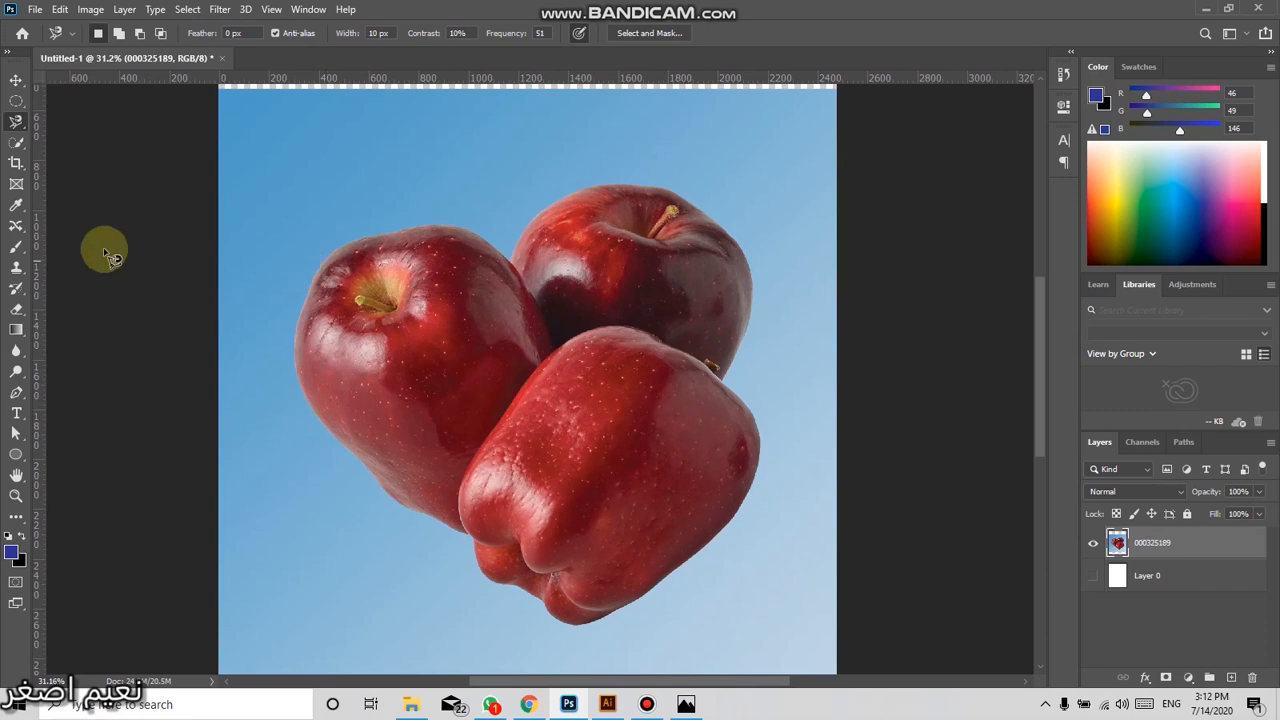
pyautogui.click(20, 103)
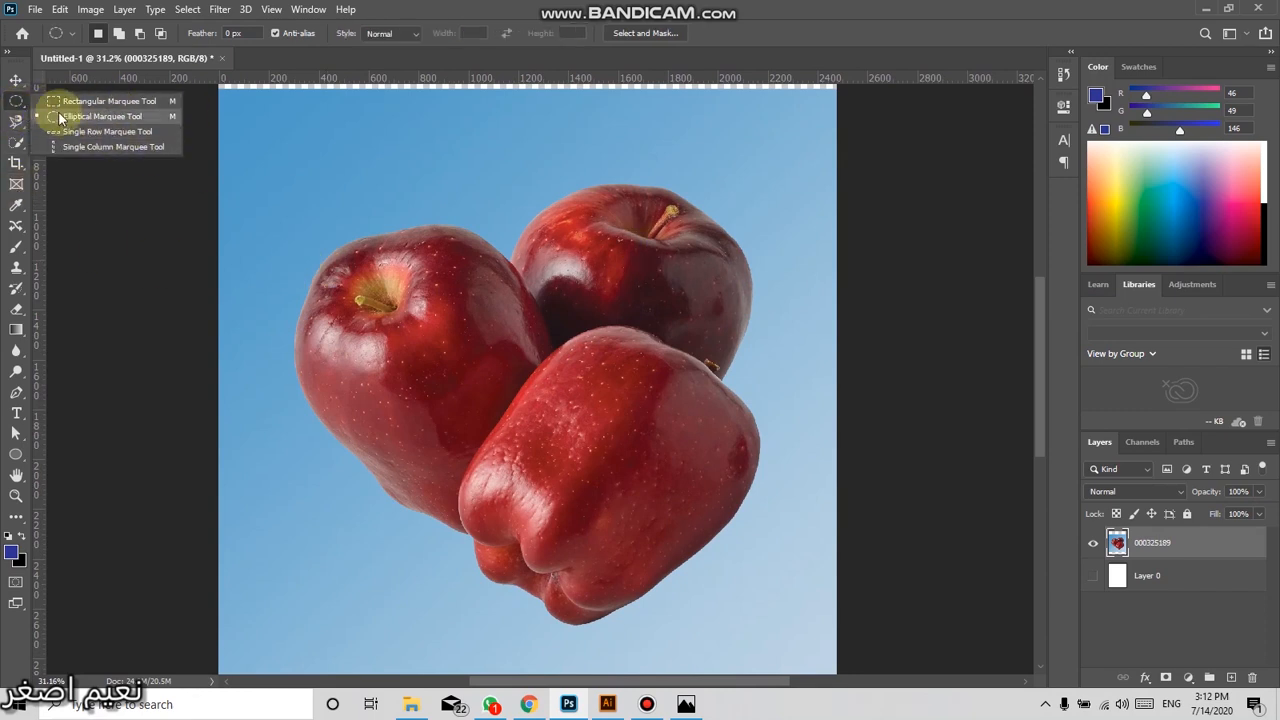
pyautogui.click(58, 101)
pyautogui.click(16, 121)
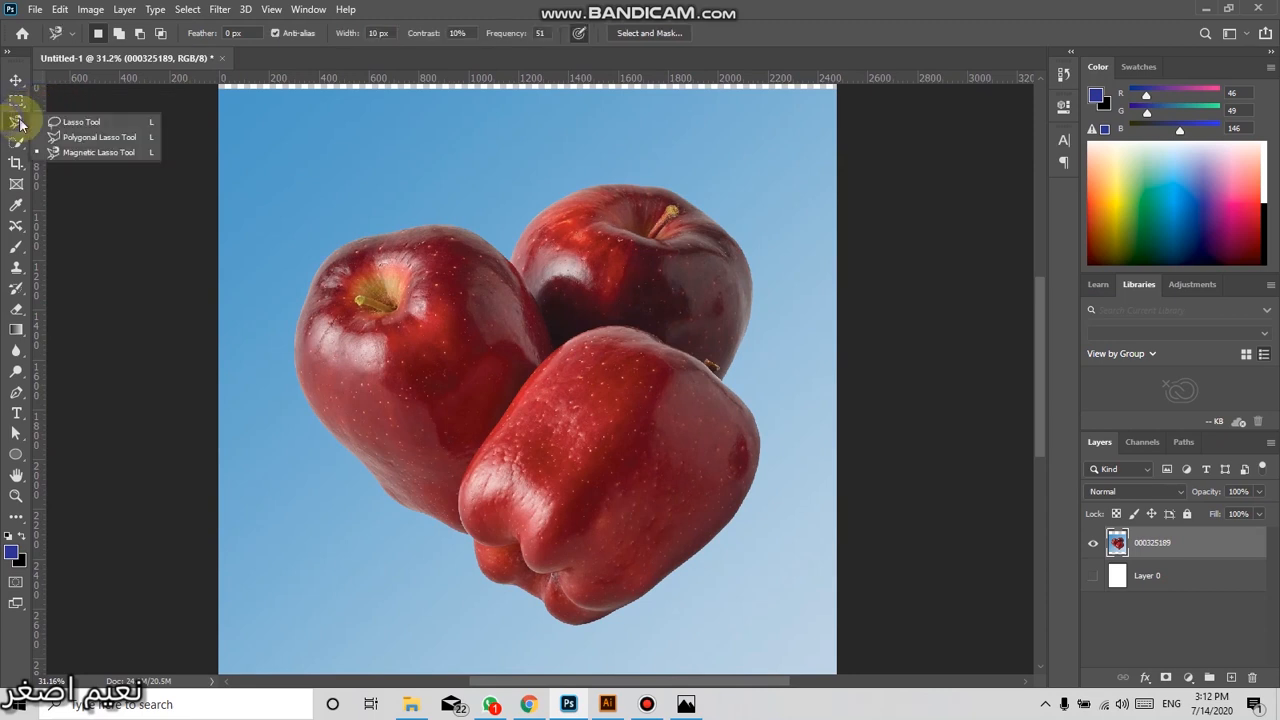
pyautogui.click(90, 125)
pyautogui.moveTo(275, 440)
pyautogui.mouseDown()
pyautogui.moveTo(274, 306)
pyautogui.moveTo(453, 203)
pyautogui.moveTo(735, 154)
pyautogui.moveTo(806, 317)
pyautogui.moveTo(796, 548)
pyautogui.moveTo(685, 667)
pyautogui.moveTo(457, 670)
pyautogui.moveTo(261, 551)
pyautogui.moveTo(266, 472)
pyautogui.mouseUp()
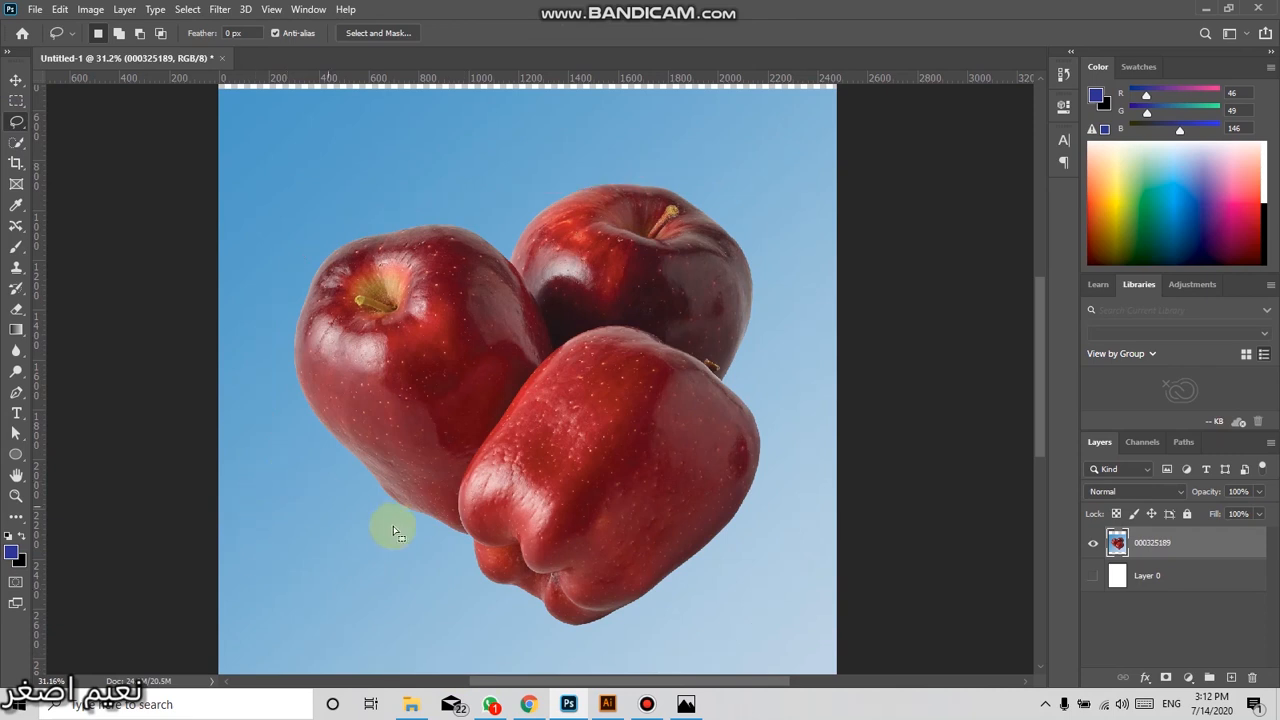
pyautogui.click(692, 230)
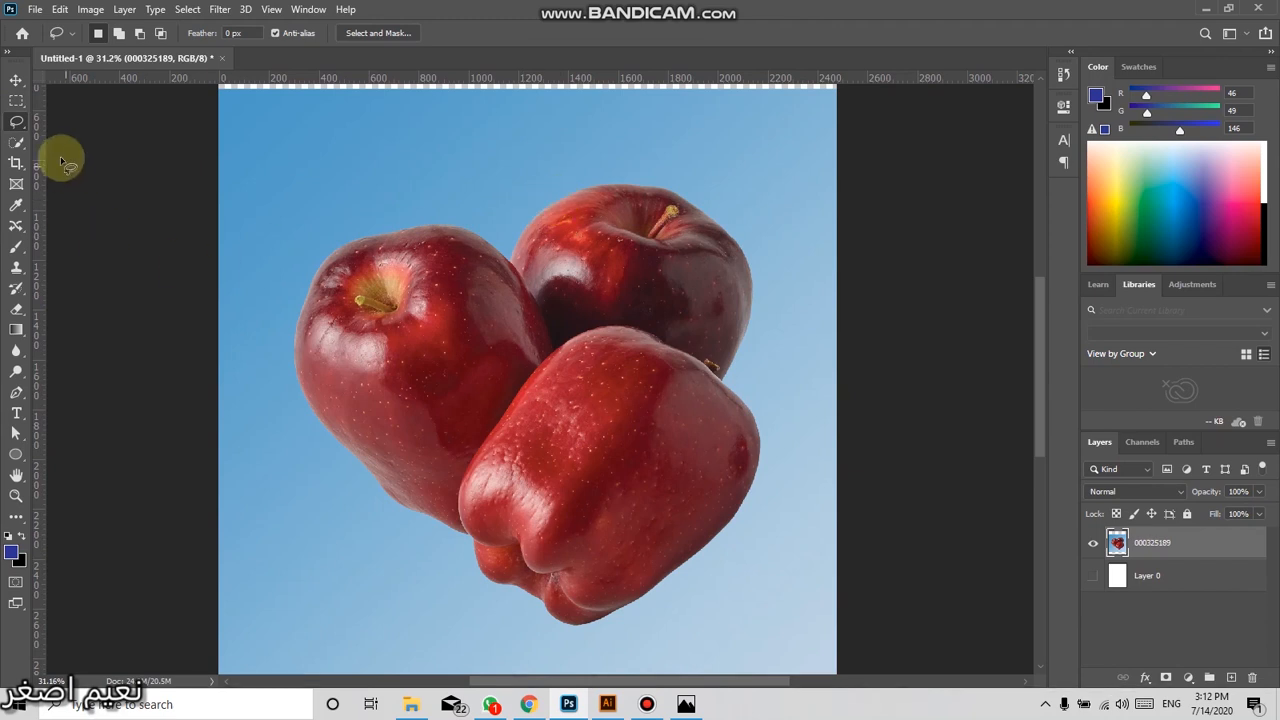
# Trace a closed selection around the outer contour of all three apples with the Magnetic Lasso tool
pyautogui.rightClick(15, 125)
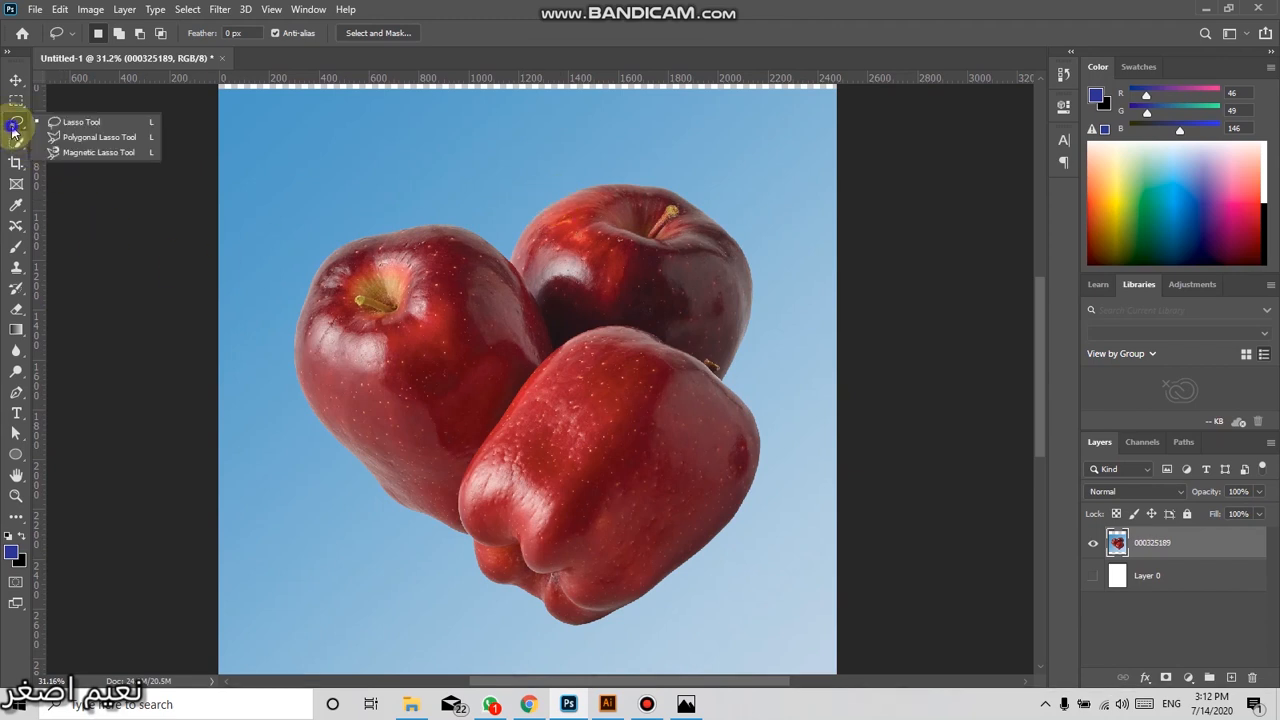
pyautogui.click(62, 155)
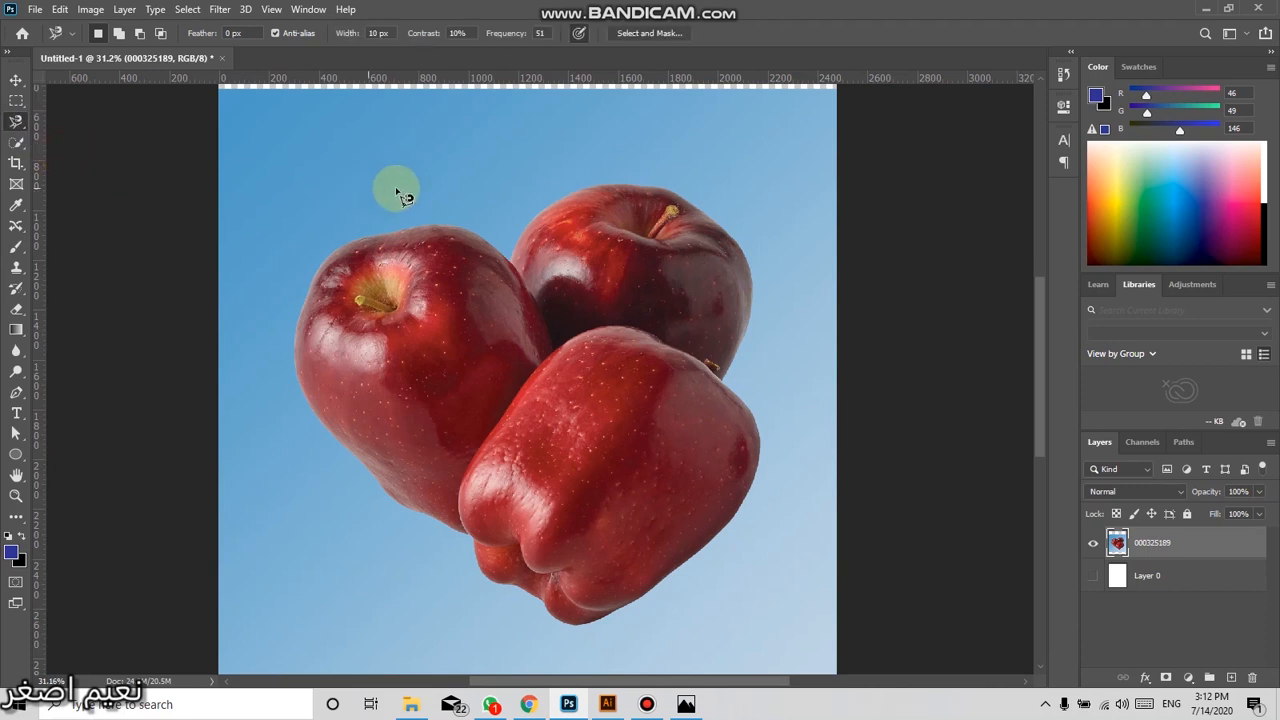
pyautogui.scroll(2, 510, 272)
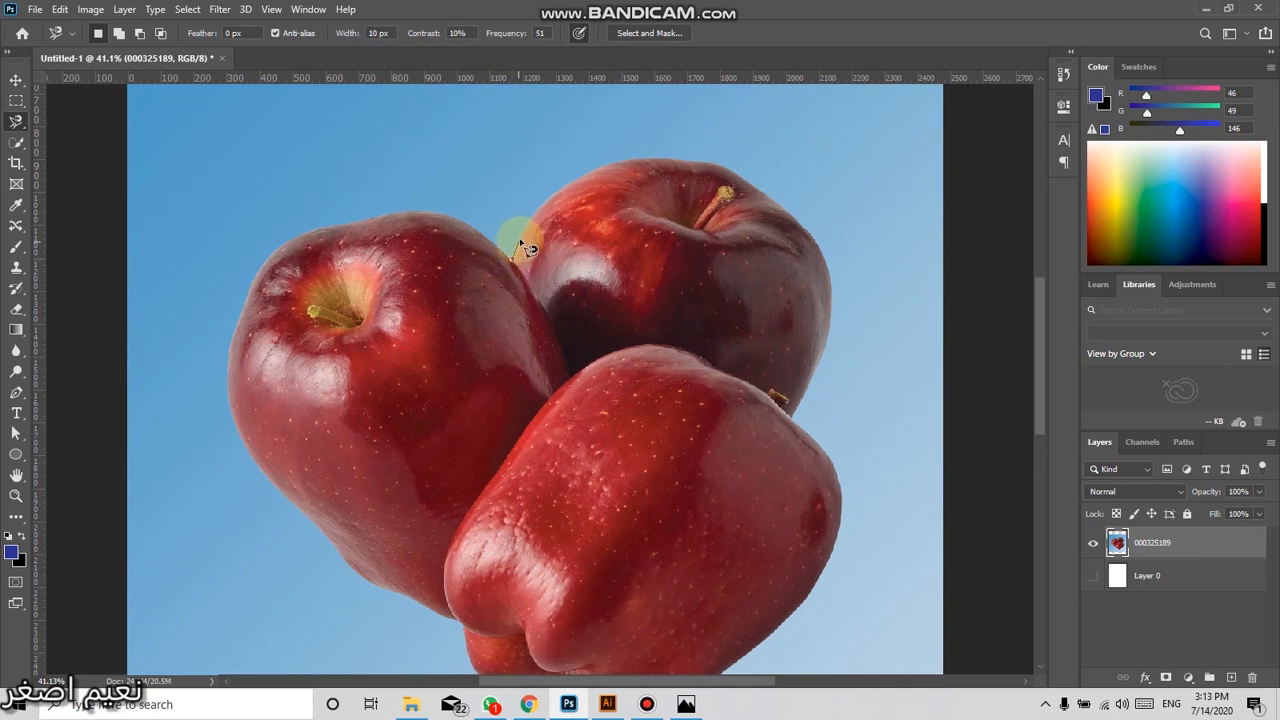
pyautogui.moveTo(531, 230)
pyautogui.mouseDown()
pyautogui.moveTo(626, 159)
pyautogui.moveTo(718, 155)
pyautogui.moveTo(775, 192)
pyautogui.moveTo(817, 243)
pyautogui.moveTo(829, 302)
pyautogui.moveTo(806, 414)
pyautogui.mouseUp()
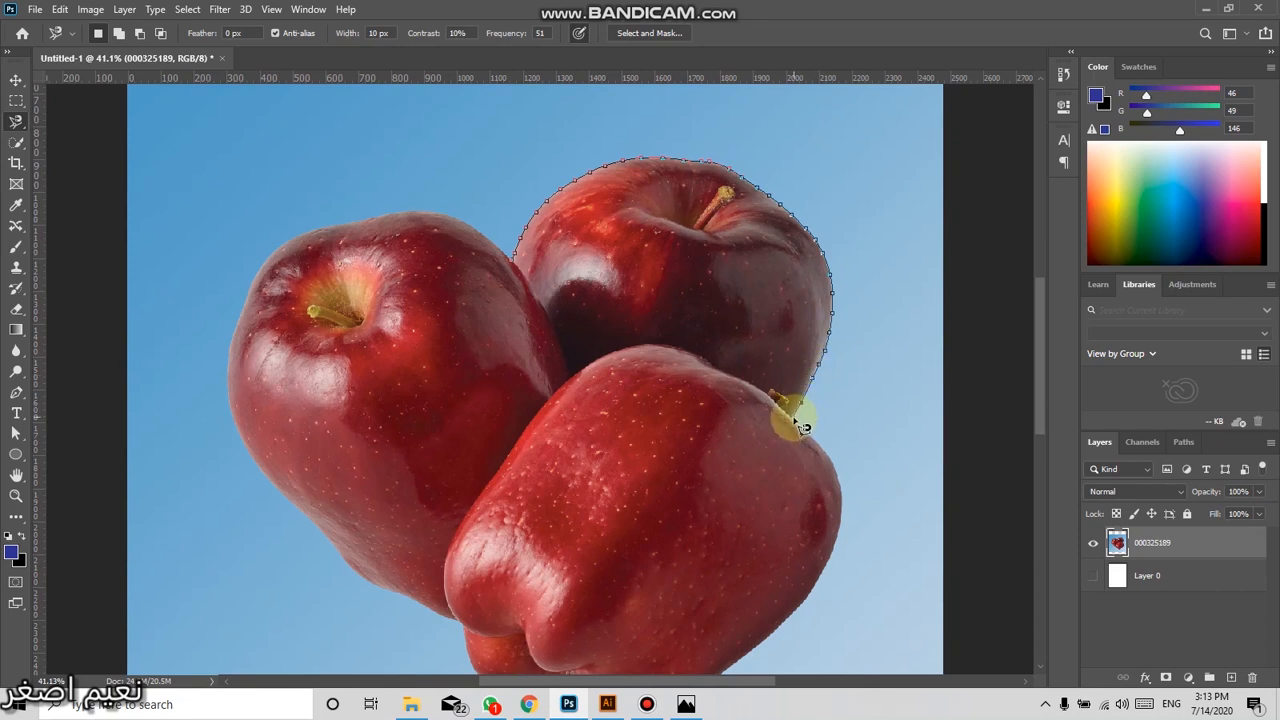
pyautogui.moveTo(803, 430)
pyautogui.mouseDown()
pyautogui.moveTo(838, 478)
pyautogui.moveTo(836, 554)
pyautogui.moveTo(833, 276)
pyautogui.moveTo(794, 359)
pyautogui.moveTo(688, 448)
pyautogui.moveTo(571, 477)
pyautogui.moveTo(534, 441)
pyautogui.moveTo(488, 427)
pyautogui.moveTo(456, 352)
pyautogui.moveTo(353, 319)
pyautogui.moveTo(237, 170)
pyautogui.mouseUp()
pyautogui.moveTo(250, 266)
pyautogui.mouseDown()
pyautogui.moveTo(234, 531)
pyautogui.moveTo(229, 549)
pyautogui.moveTo(211, 549)
pyautogui.moveTo(229, 521)
pyautogui.moveTo(223, 446)
pyautogui.moveTo(272, 377)
pyautogui.moveTo(423, 329)
pyautogui.moveTo(505, 372)
pyautogui.mouseUp()
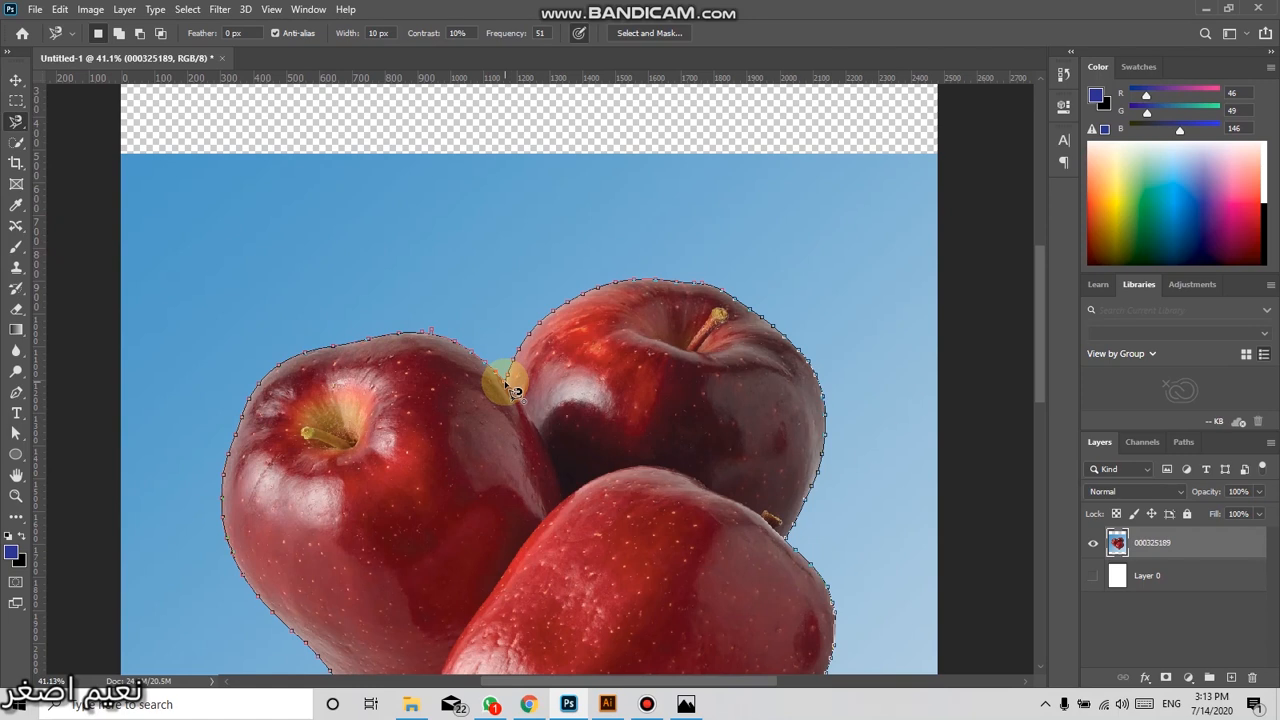
pyautogui.click(507, 384)
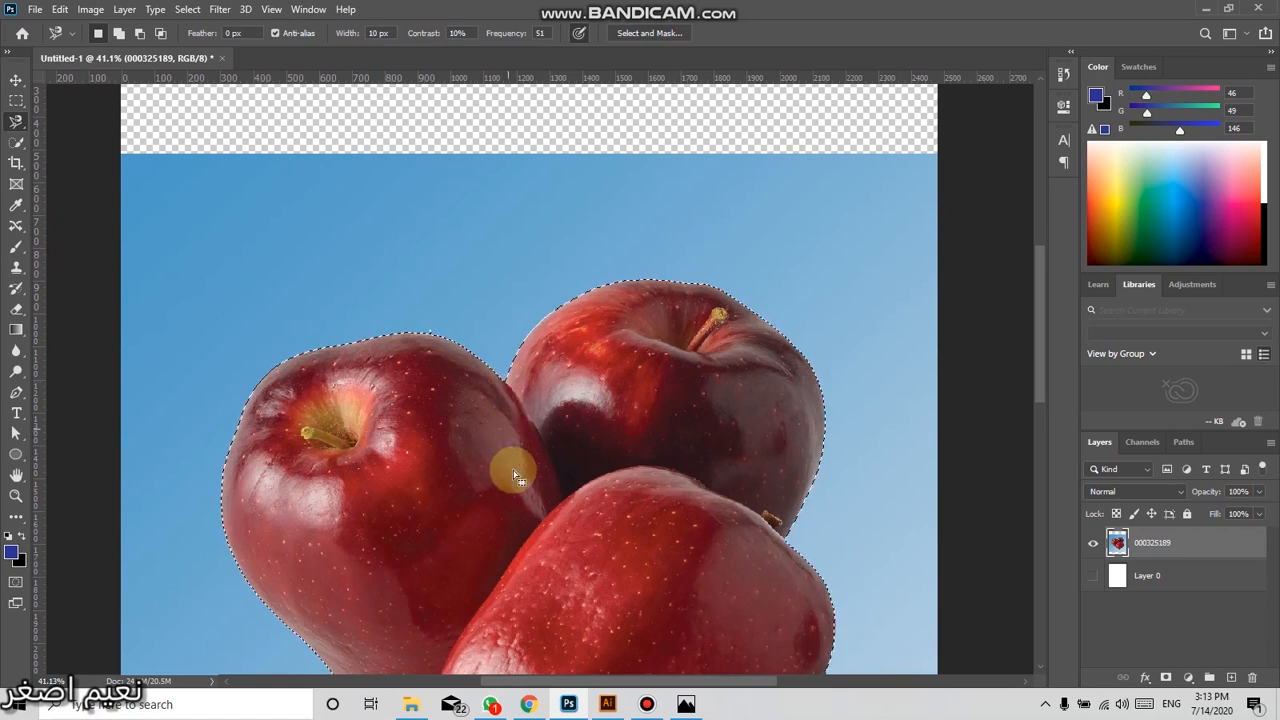
# Invert the apple selection so that it covers the background around the apples
pyautogui.moveTo(549, 546); pyautogui.dragTo(532, 413)
pyautogui.scroll(-2, 532, 412)
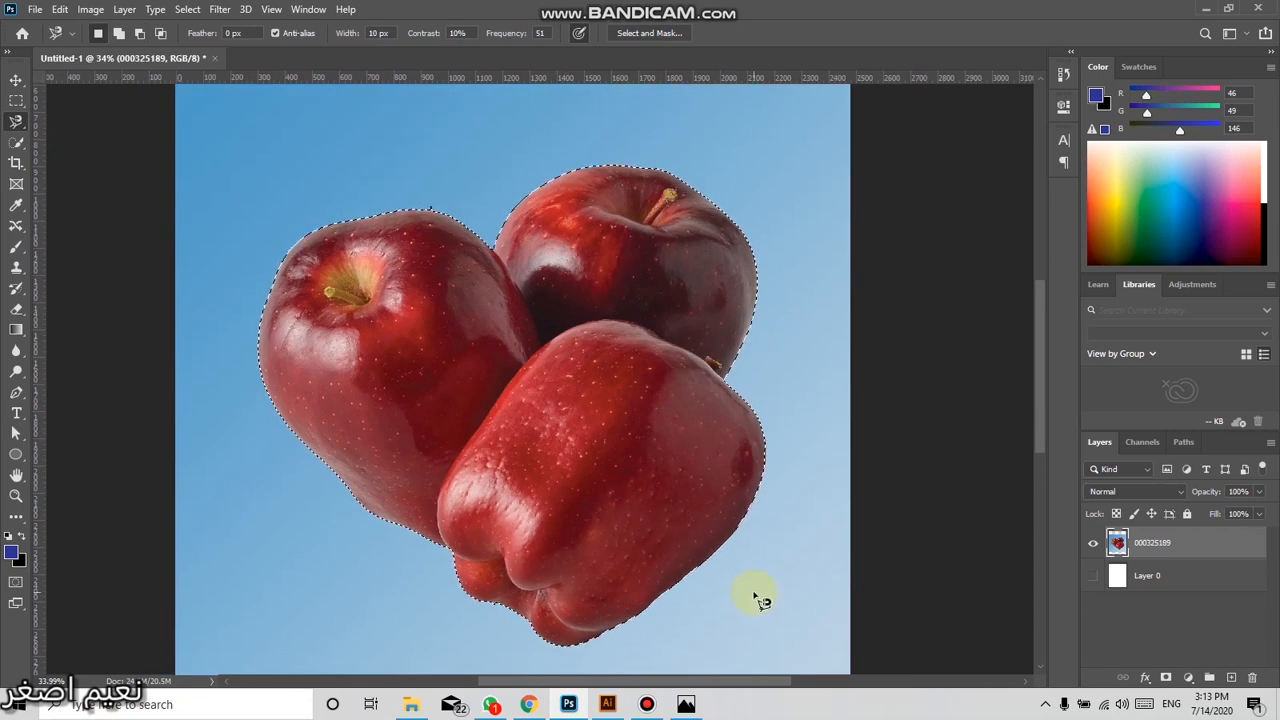
pyautogui.scroll(-1, 671, 566)
pyautogui.scroll(-1, 666, 551)
pyautogui.moveTo(666, 551); pyautogui.dragTo(573, 493)
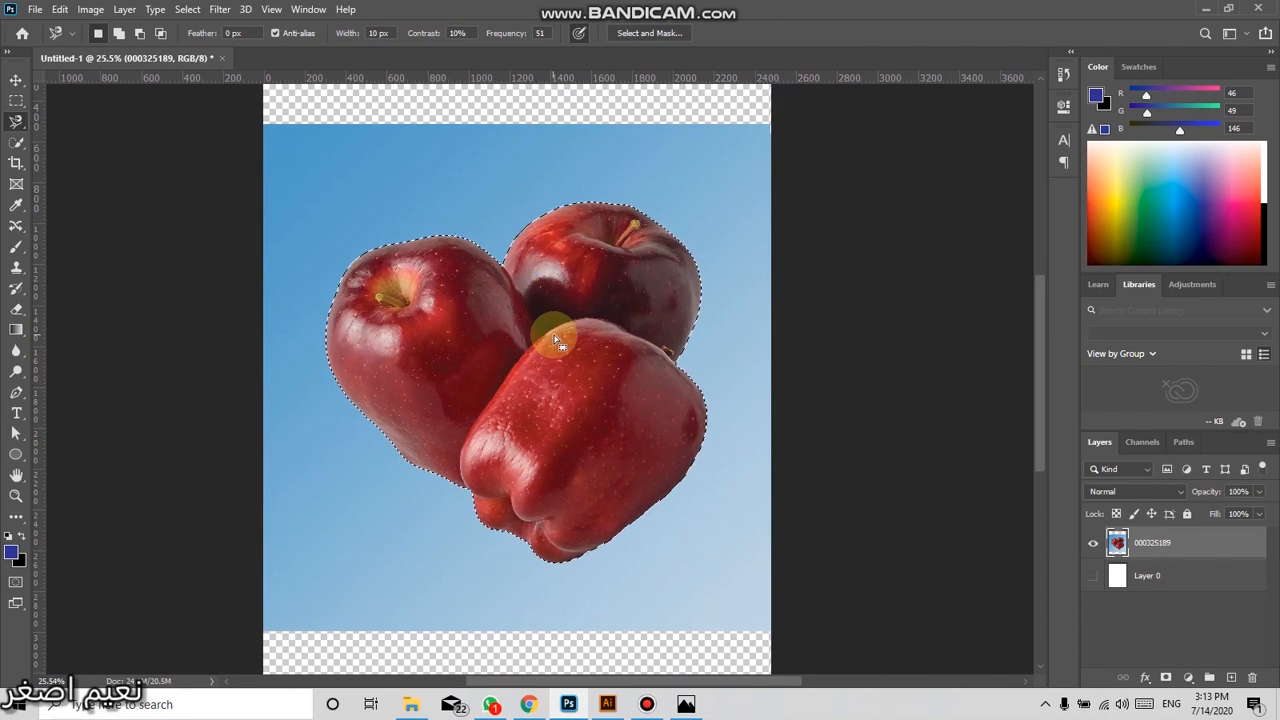
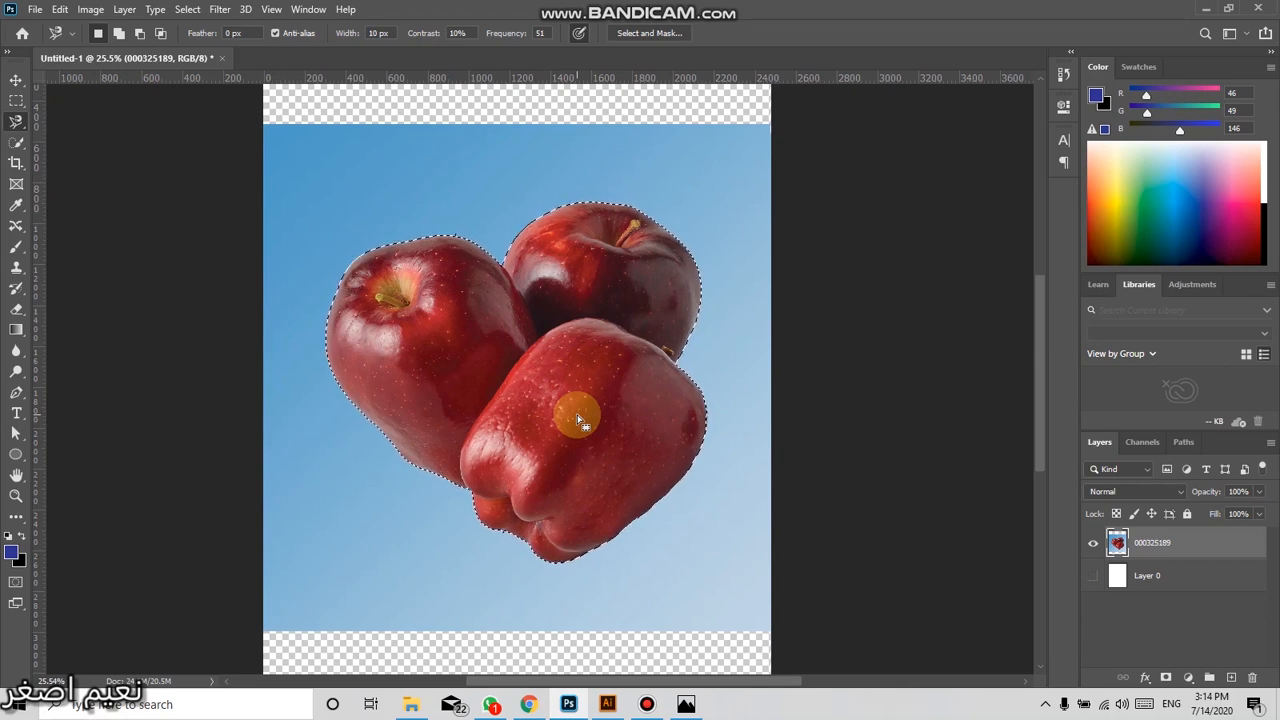
pyautogui.scroll(1, 579, 420)
pyautogui.rightClick(563, 383)
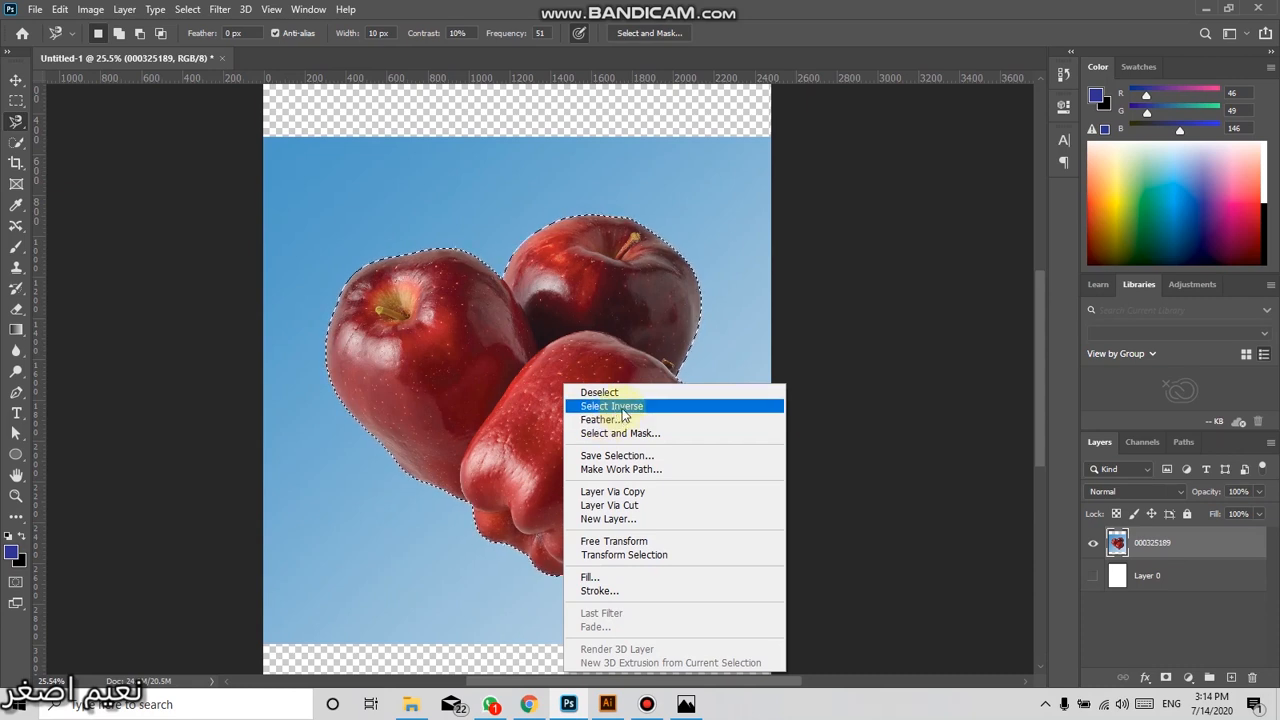
pyautogui.click(605, 405)
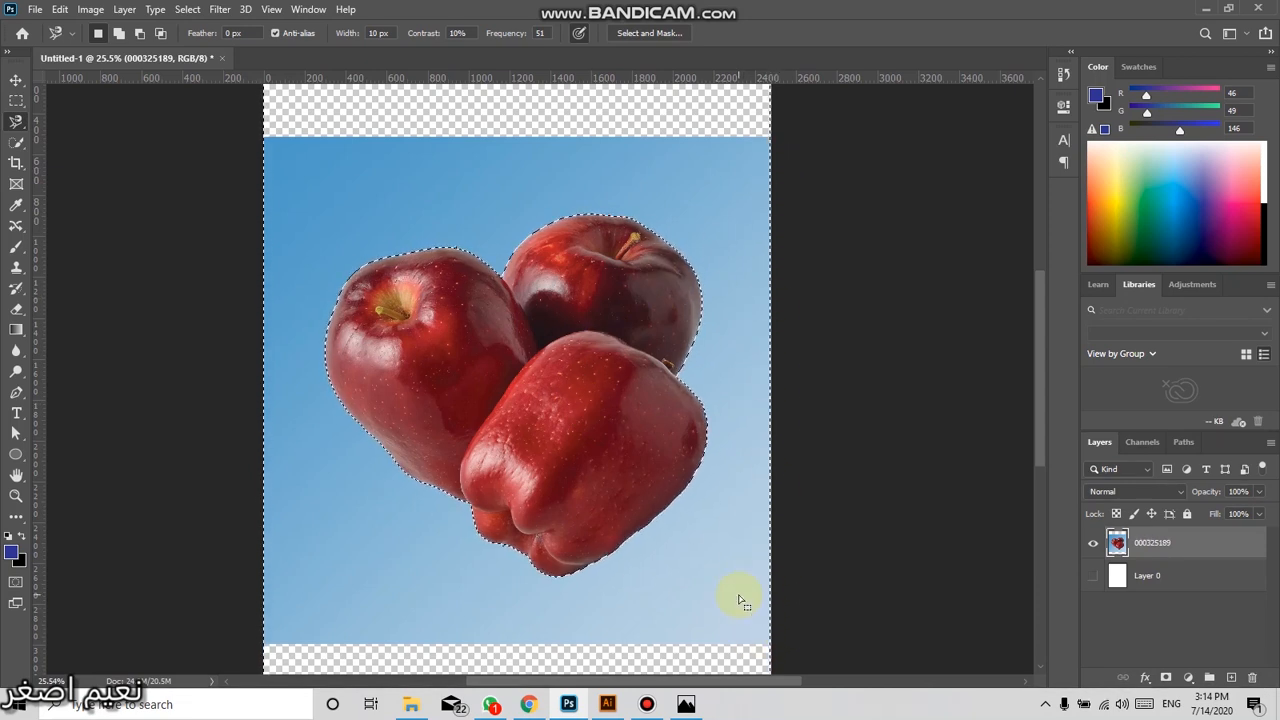
# Delete the selected blue background from the 000325189 layer and deselect
pyautogui.keyDown('alt'); pyautogui.scroll(-2, 712, 540); pyautogui.keyUp('alt')
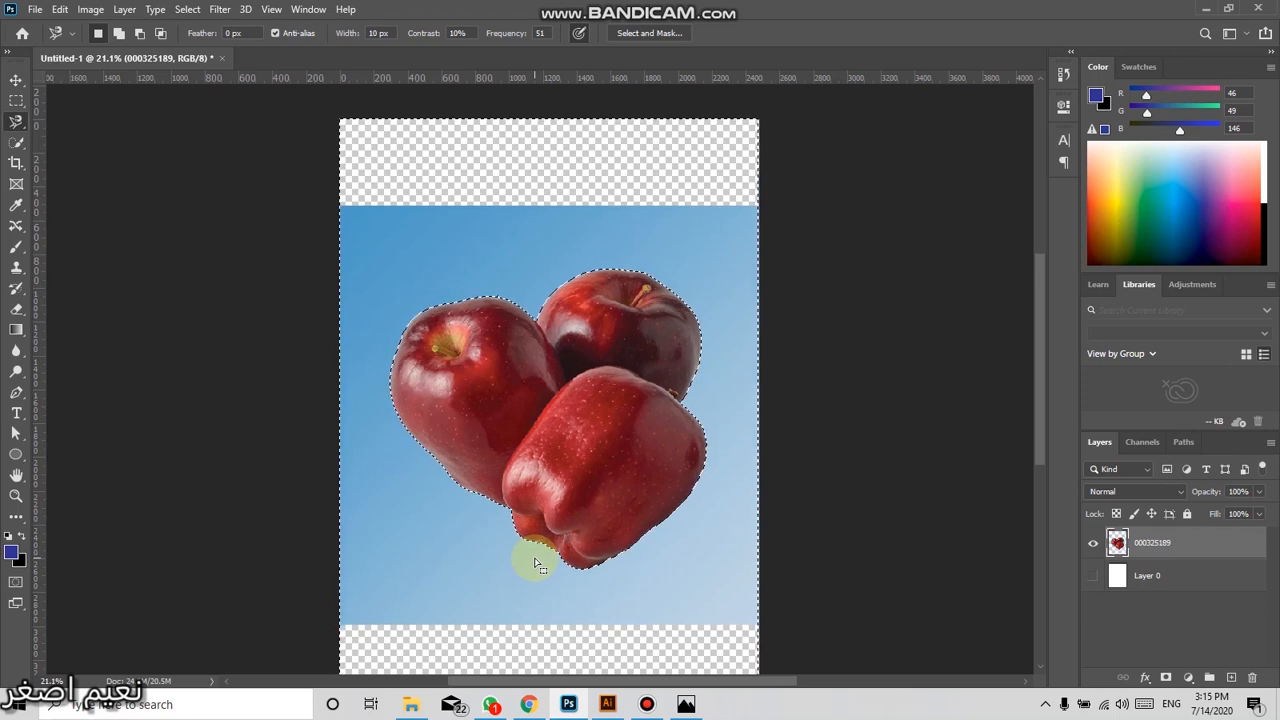
pyautogui.press('Delete')
pyautogui.hotkey('ctrl', 'd')
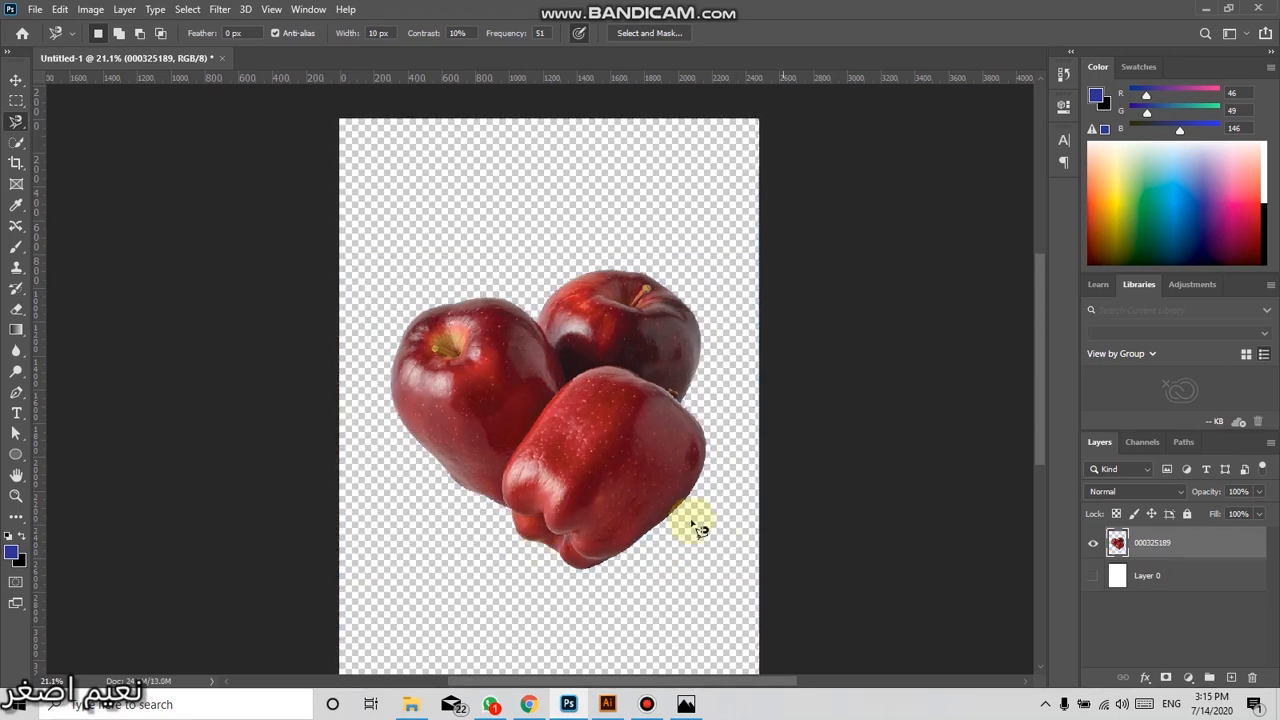
pyautogui.scroll(-1, 566, 457)
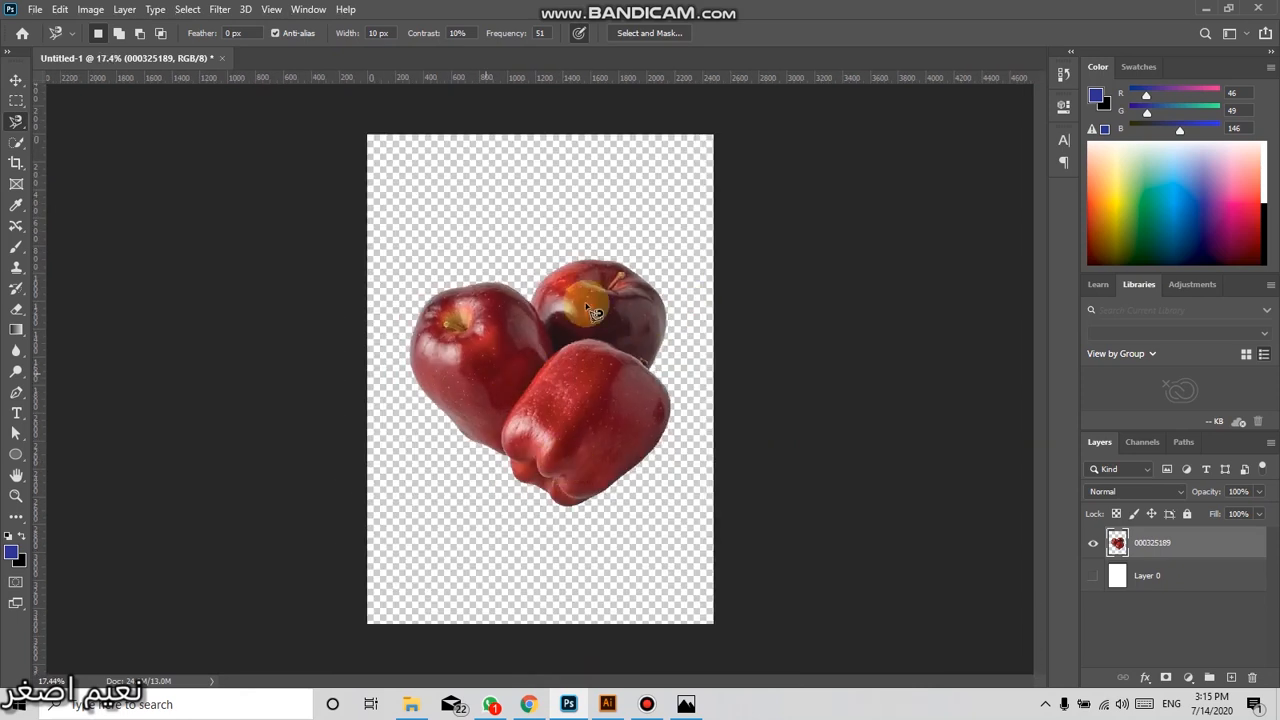
# Trace a closed Magnetic Lasso selection around only the front apple of the cut-out group
pyautogui.scroll(2, 586, 357)
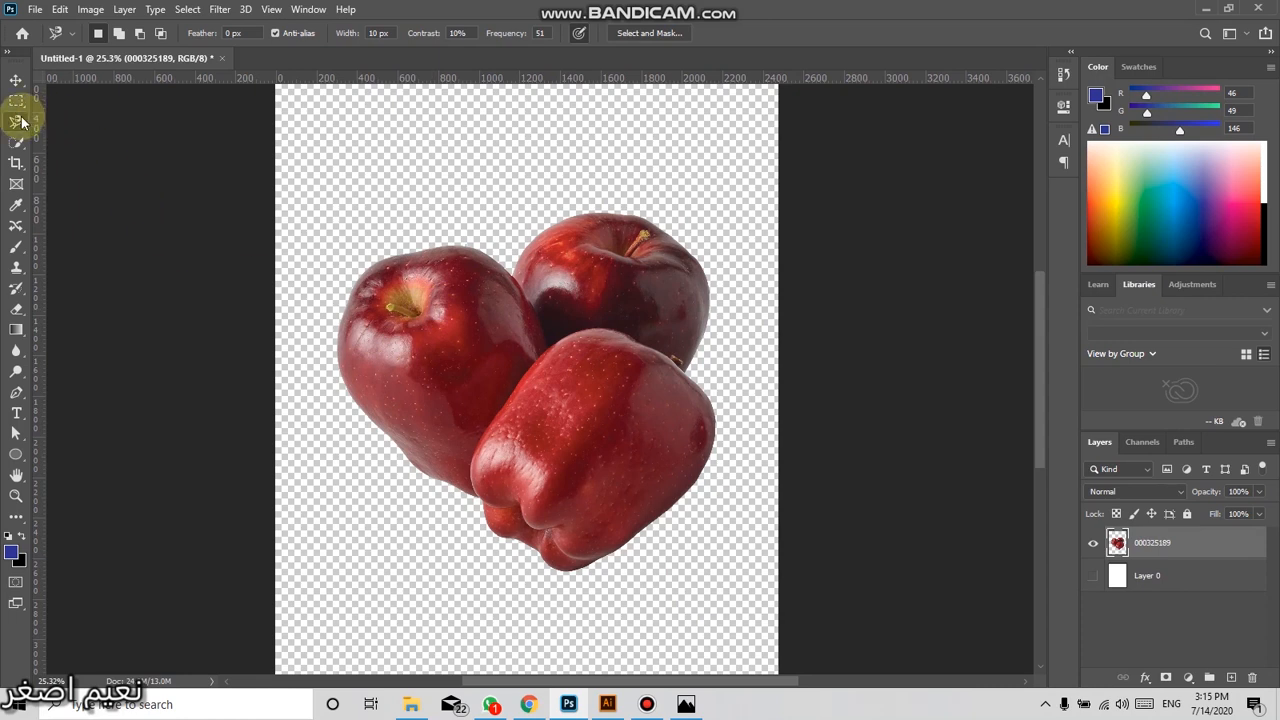
pyautogui.click(455, 322)
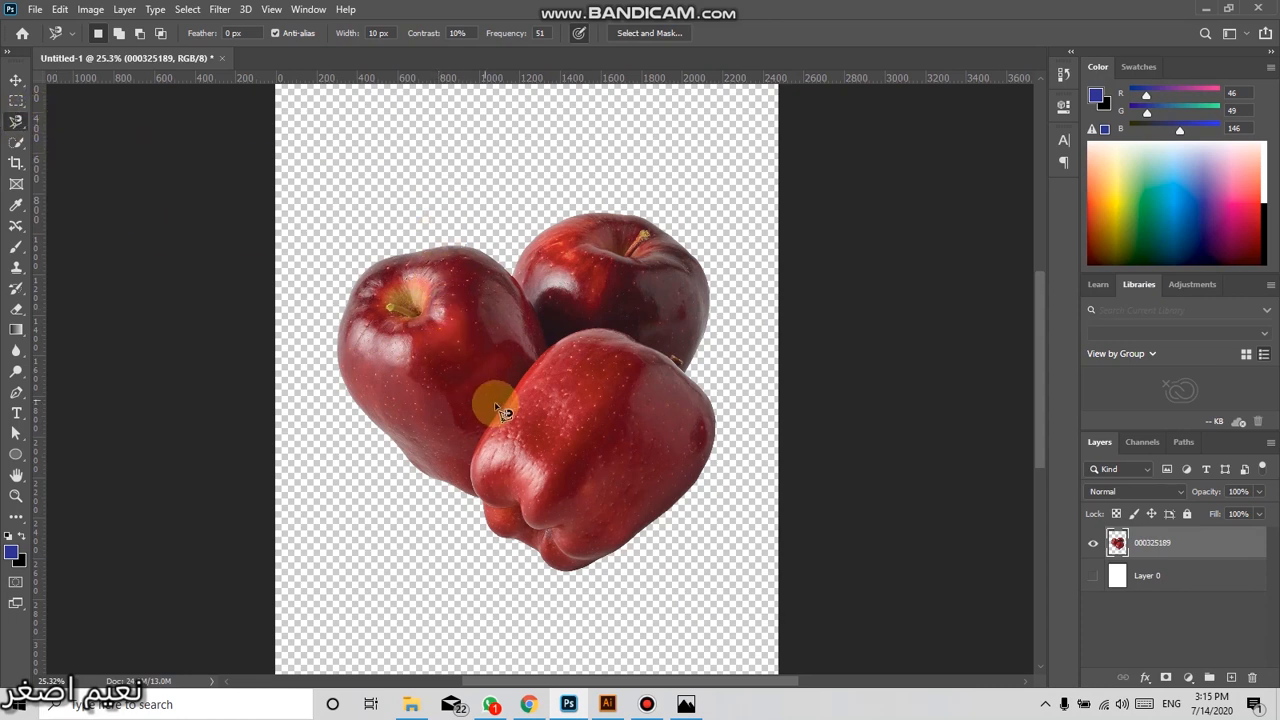
pyautogui.scroll(1, 575, 432)
pyautogui.scroll(2, 575, 432)
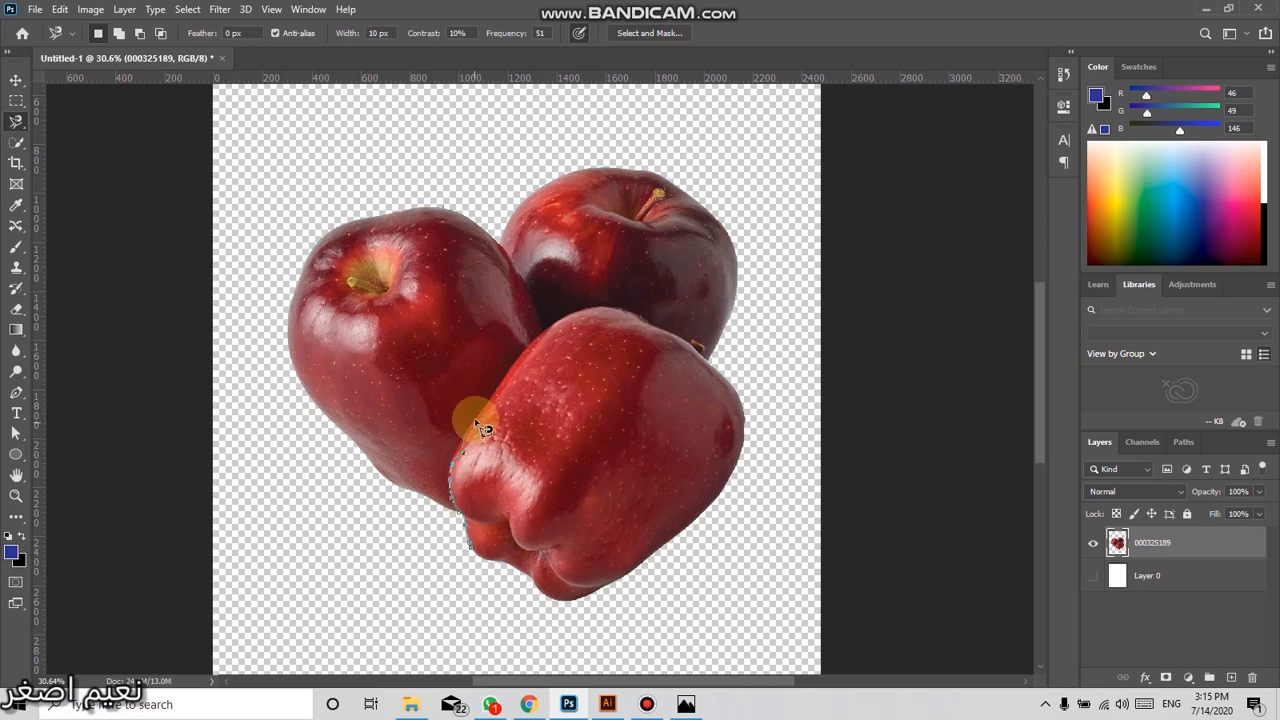
pyautogui.scroll(2, 476, 436)
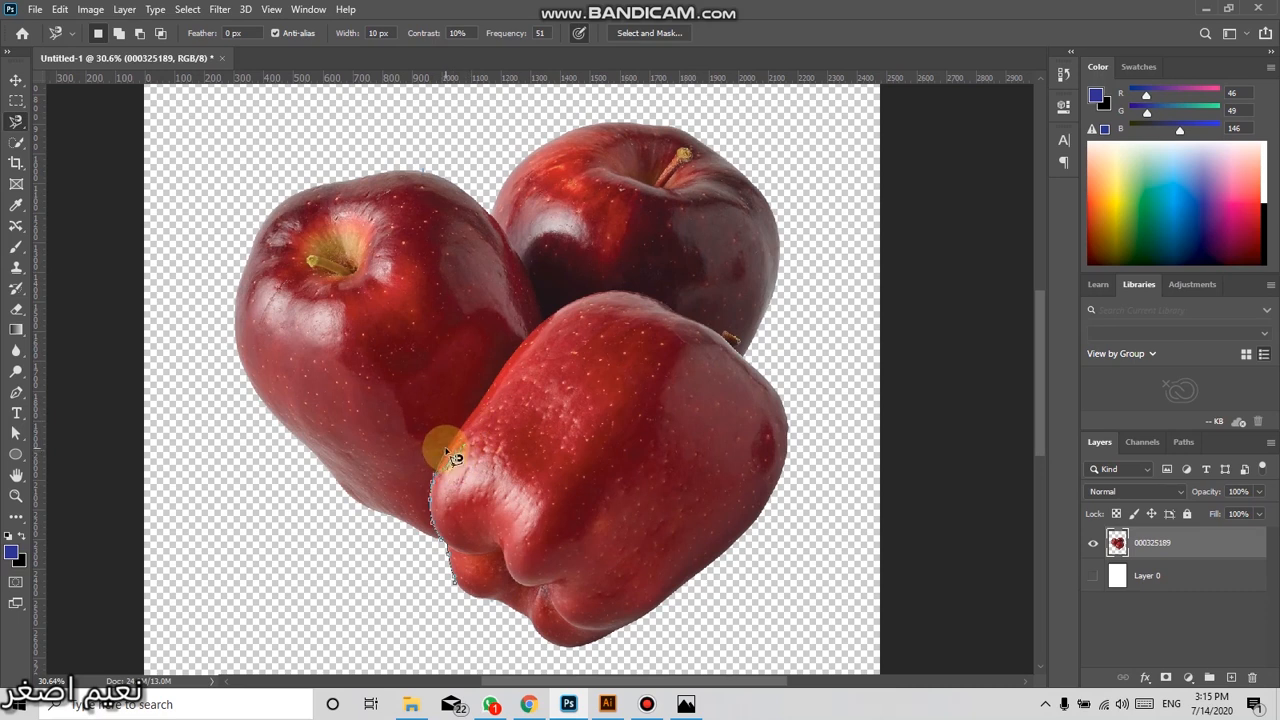
pyautogui.scroll(1, 453, 458)
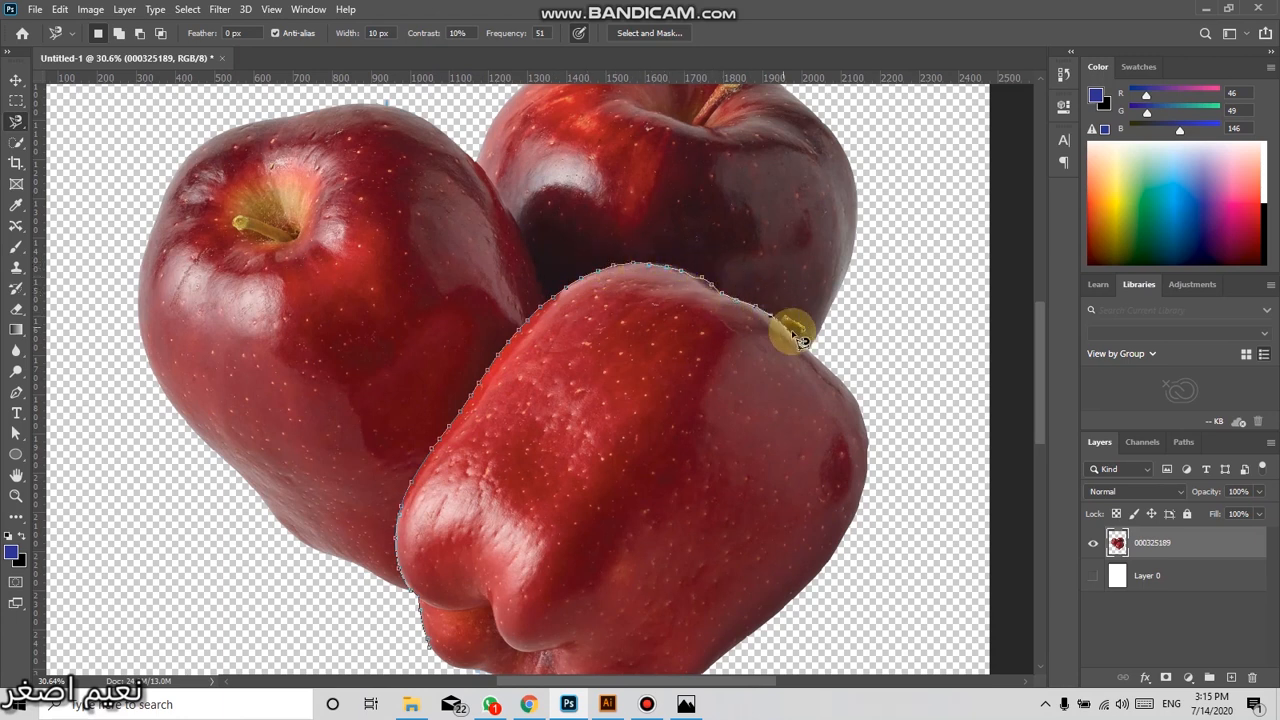
pyautogui.scroll(2, 812, 347)
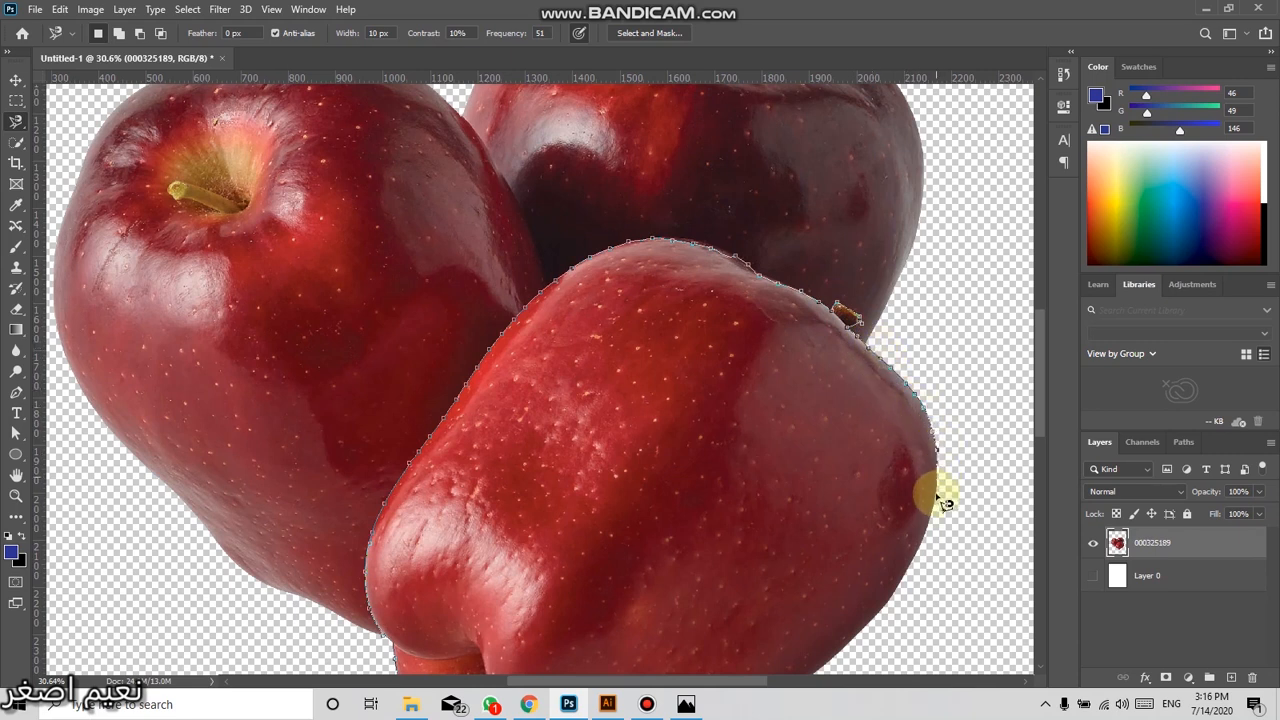
pyautogui.scroll(-5, 871, 363)
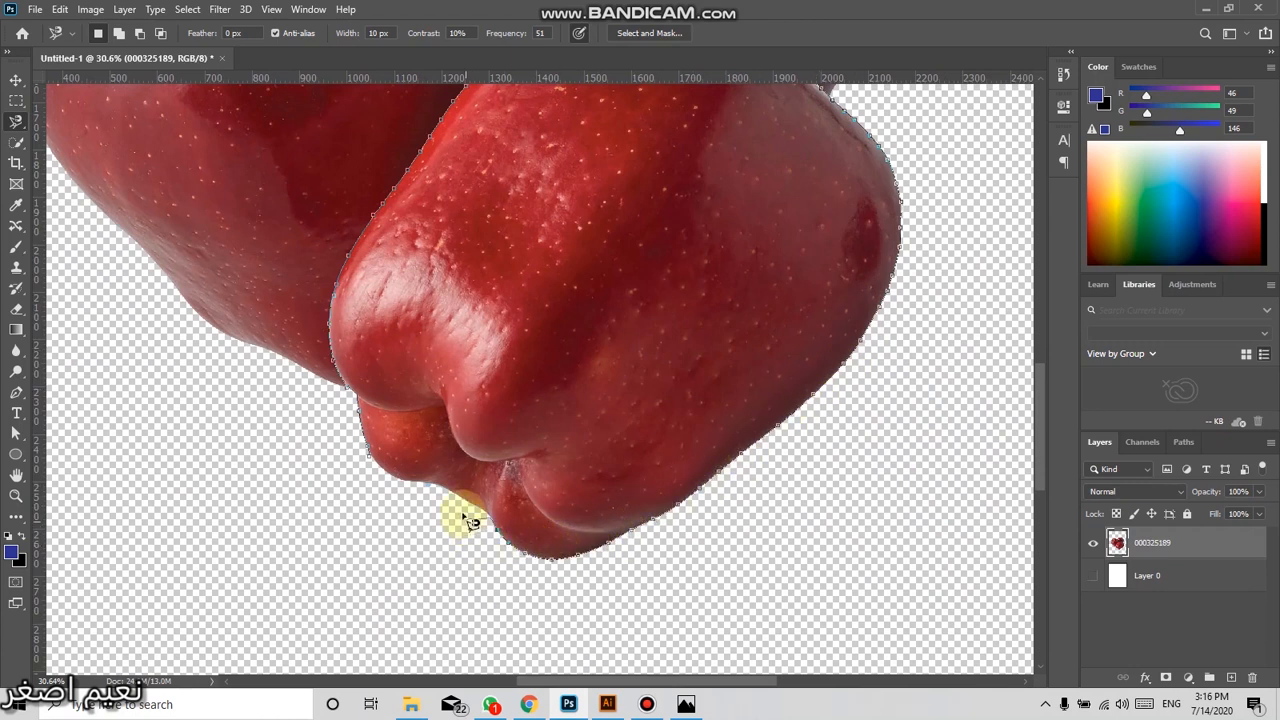
pyautogui.click(368, 457)
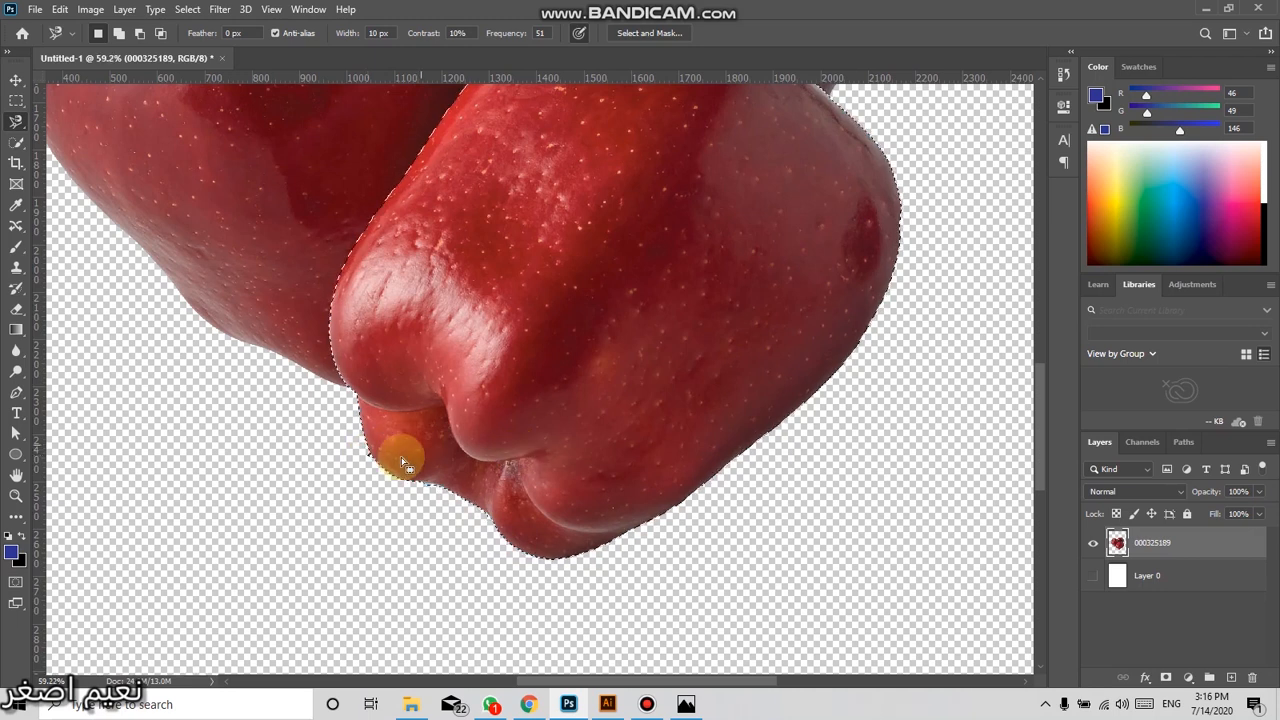
# Copy the selected front apple to a new layer and hide the 000325189 layer with all three apples
pyautogui.scroll(-3, 485, 459)
pyautogui.moveTo(709, 279); pyautogui.dragTo(709, 405)
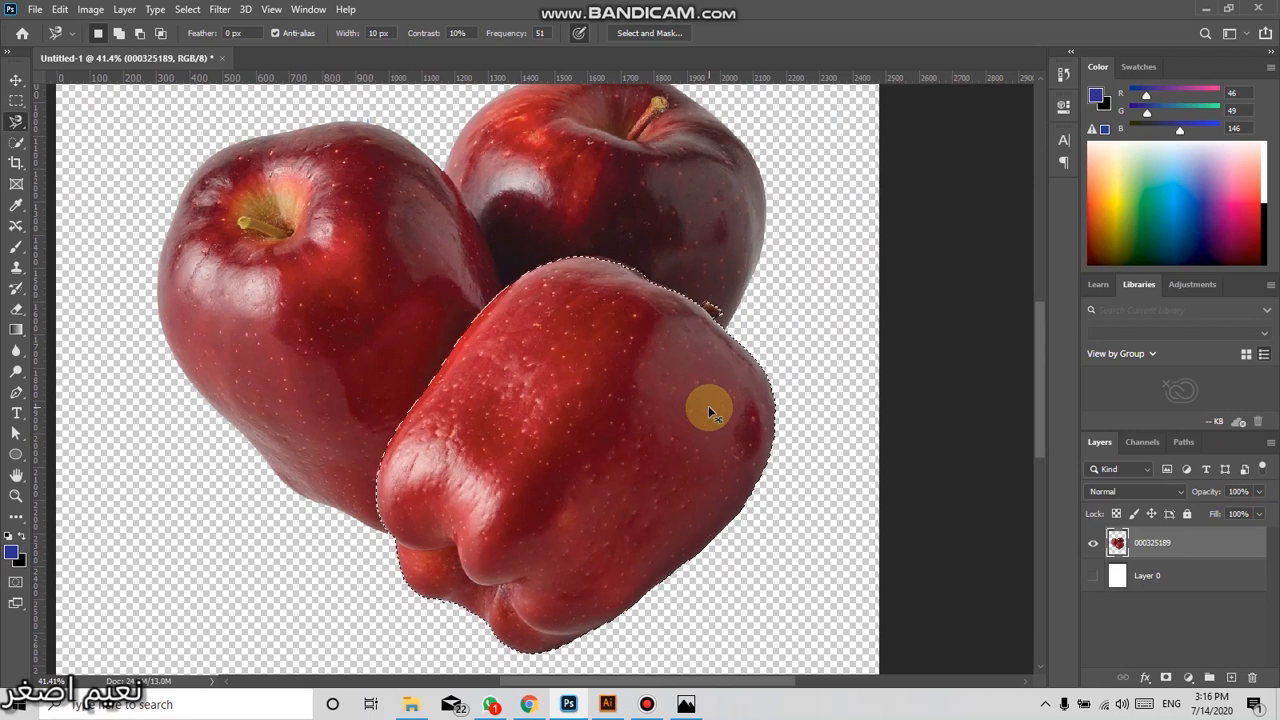
pyautogui.hotkey('ctrl', 'j')
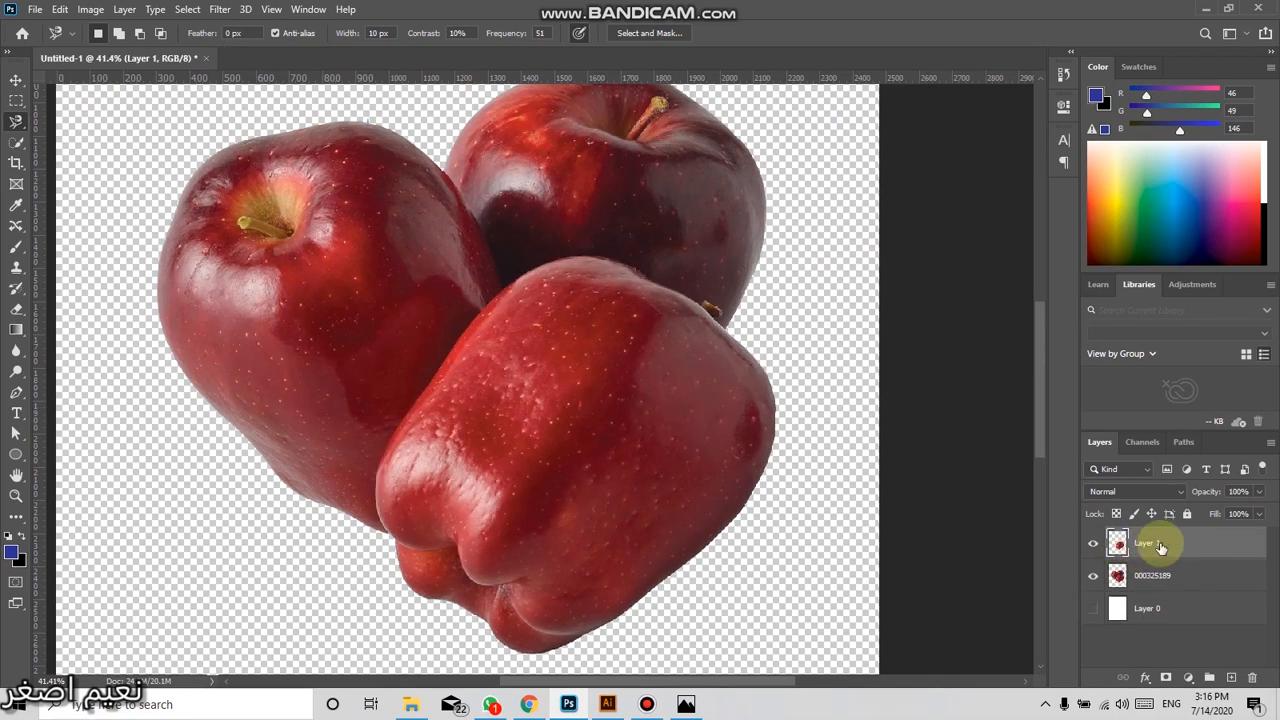
pyautogui.click(1094, 577)
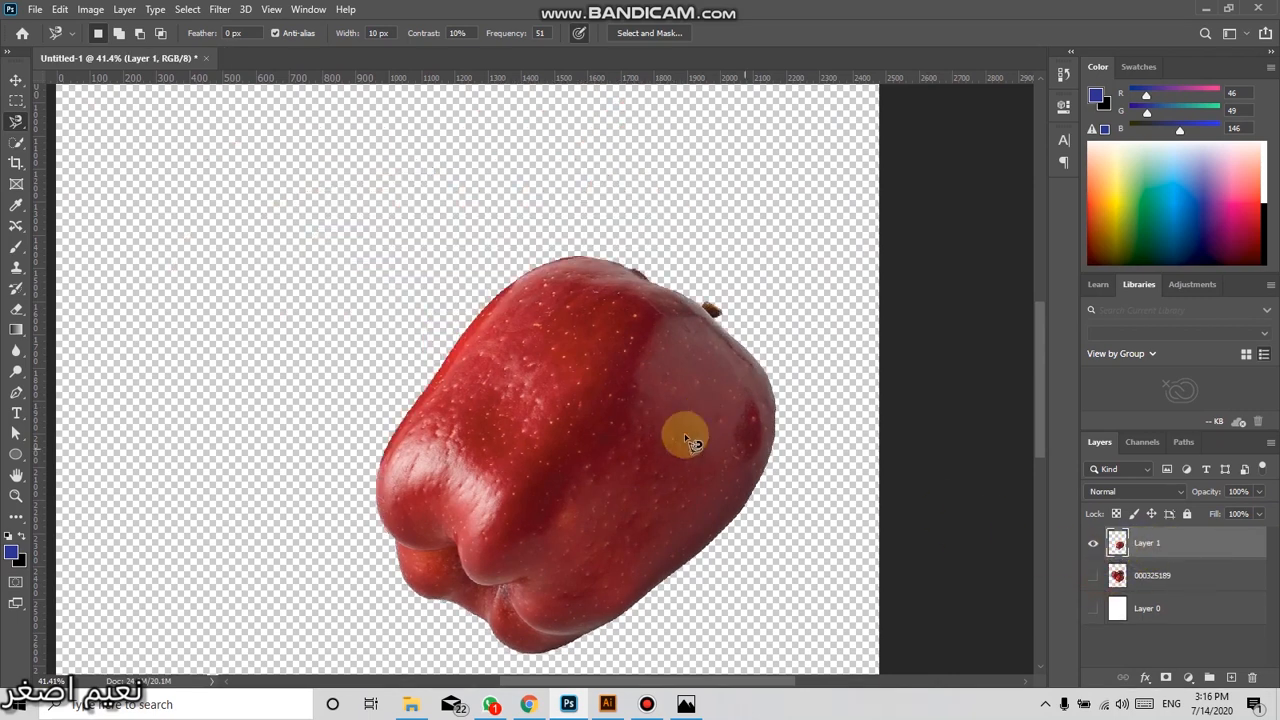
# Scale the copied front apple down to about 64% and move it to the lower right of the canvas
pyautogui.click(13, 83)
pyautogui.scroll(-3, 415, 532)
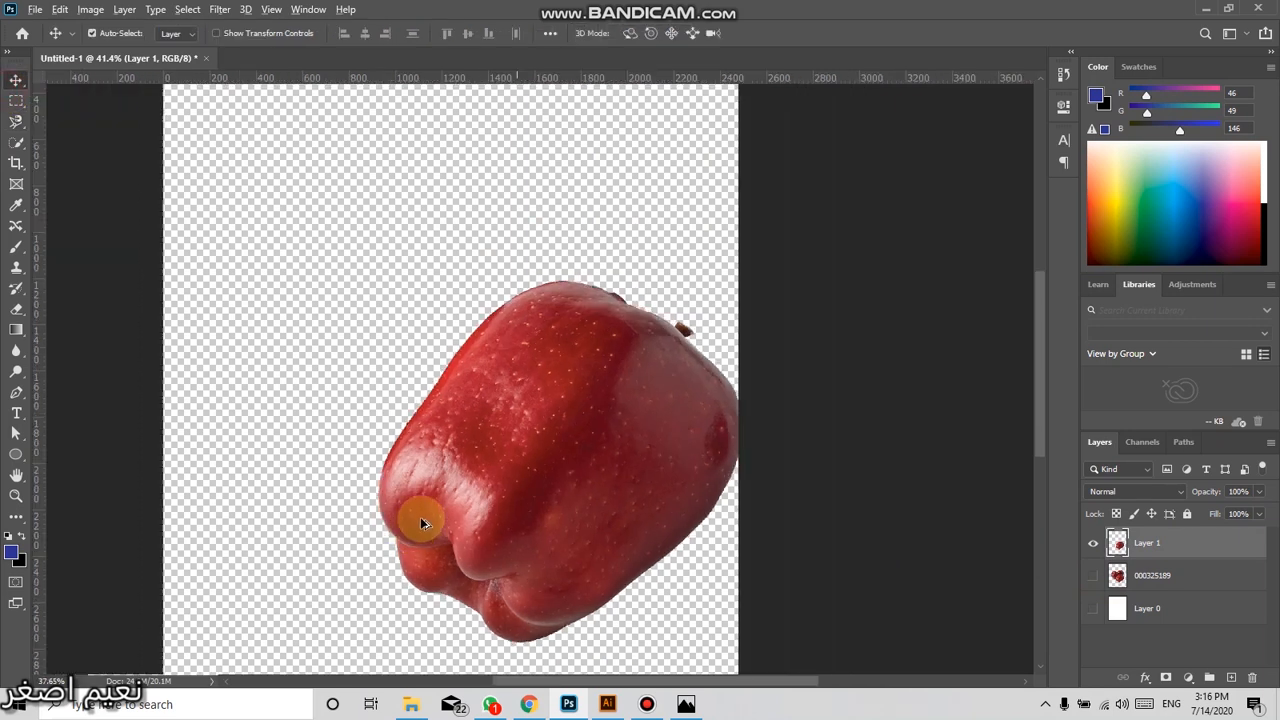
pyautogui.moveTo(525, 513); pyautogui.dragTo(570, 442)
pyautogui.scroll(-1, 649, 381)
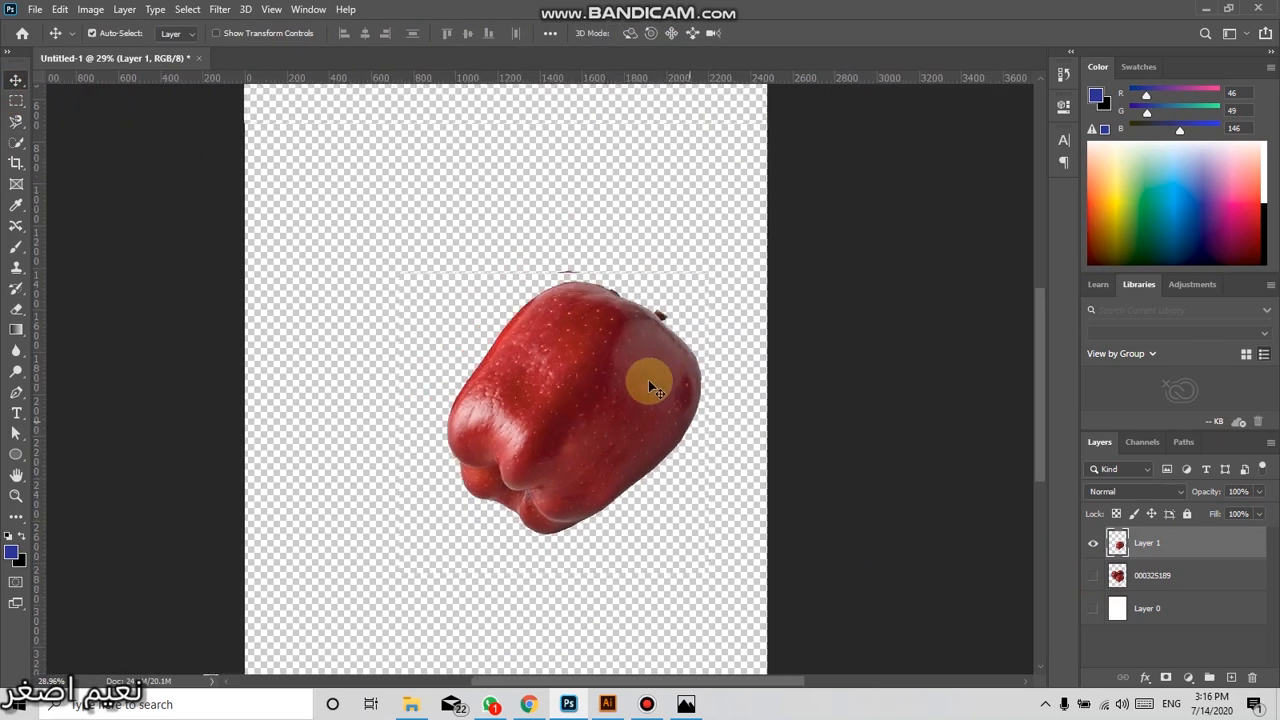
pyautogui.hotkey('ctrl', 't')
pyautogui.moveTo(703, 254); pyautogui.dragTo(612, 344)
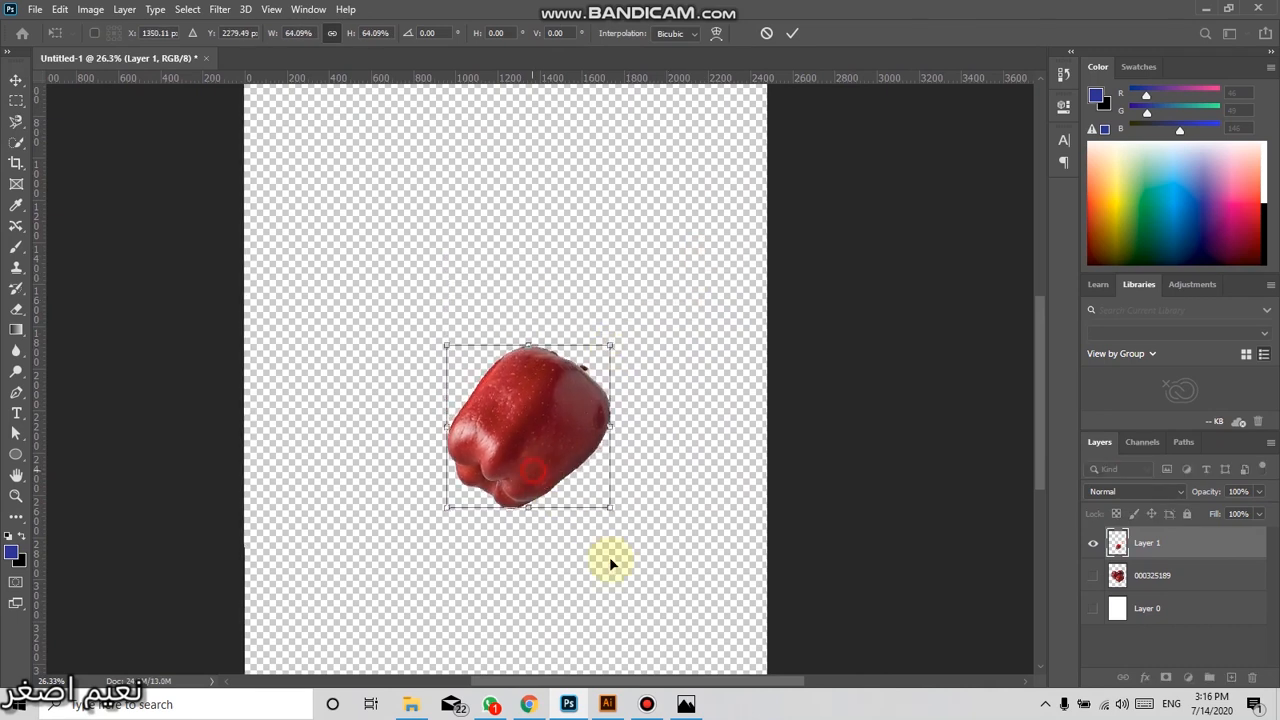
pyautogui.moveTo(533, 470); pyautogui.dragTo(638, 596)
pyautogui.press('Return')
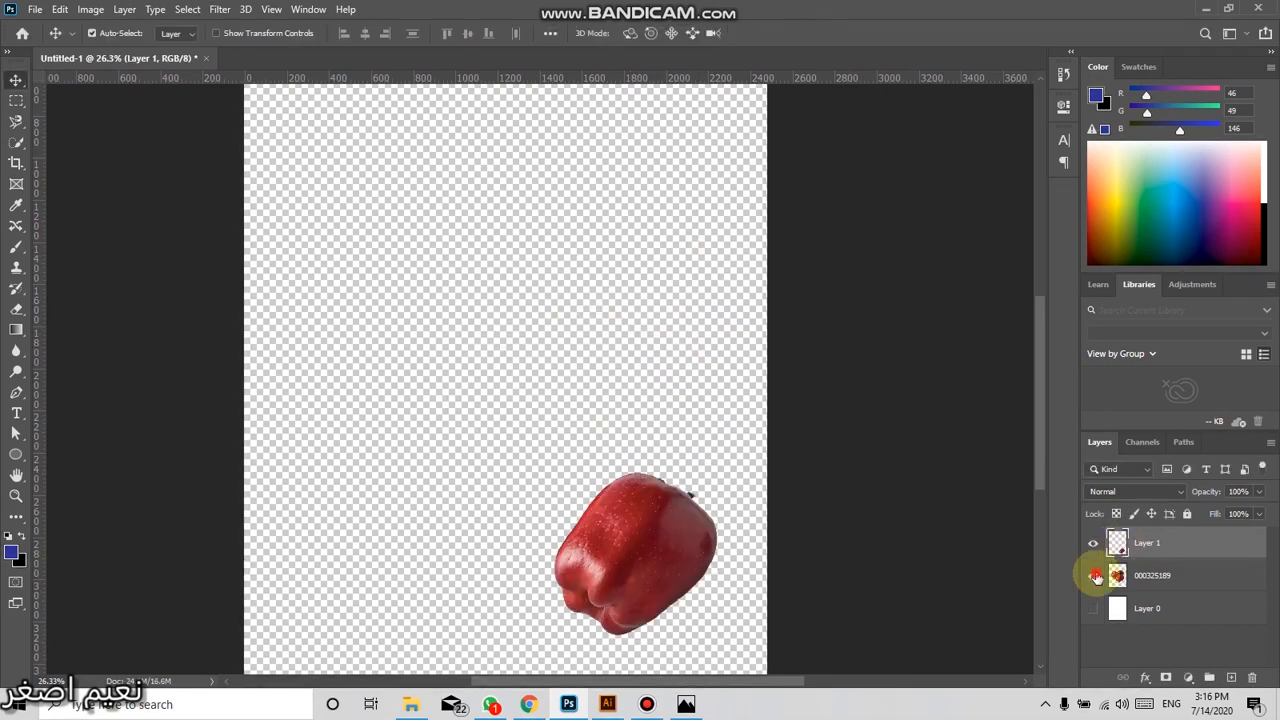
# Show the 000325189 layer, rotate and enlarge the copied apple at the group's lower left, and stack it behind the other apples
pyautogui.click(1093, 575)
pyautogui.keyDown('alt'); pyautogui.scroll(-3, 833, 560); pyautogui.keyUp('alt')
pyautogui.moveTo(627, 555); pyautogui.dragTo(461, 453)
pyautogui.hotkey('ctrl', 't')
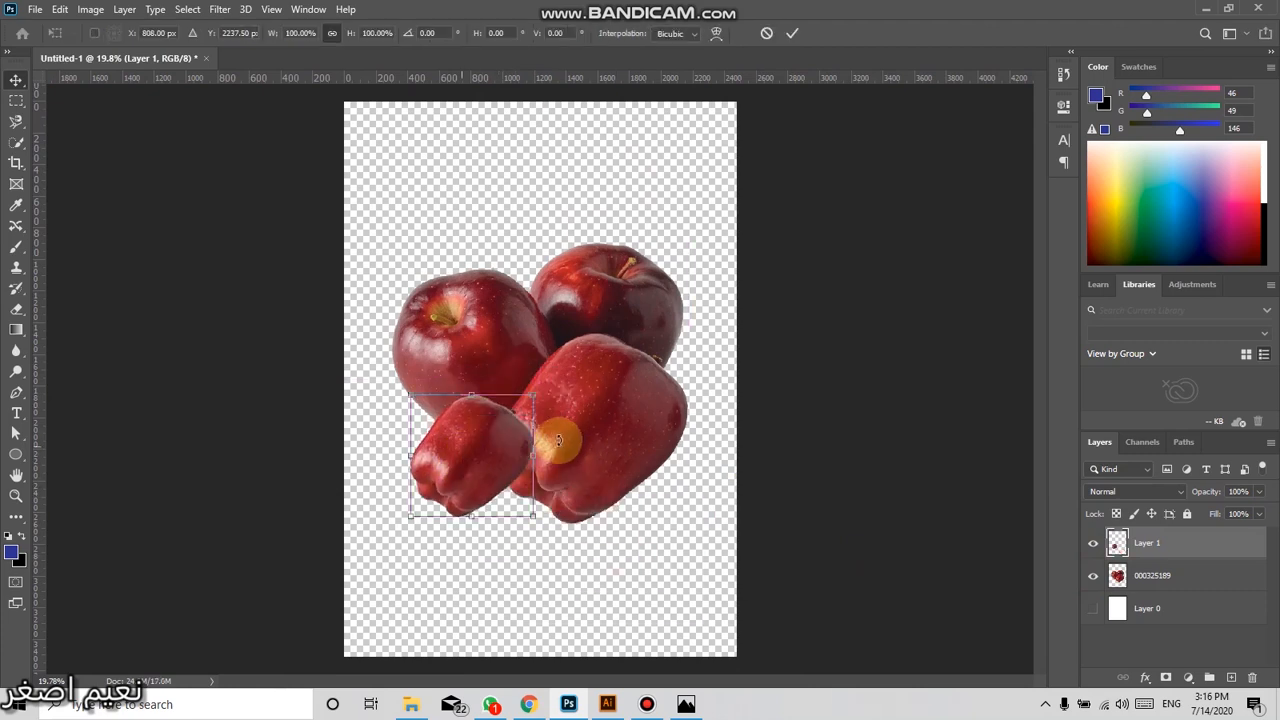
pyautogui.moveTo(554, 399); pyautogui.dragTo(466, 443)
pyautogui.moveTo(412, 380); pyautogui.dragTo(364, 293)
pyautogui.moveTo(453, 450); pyautogui.dragTo(465, 479)
pyautogui.press('Return')
pyautogui.moveTo(1183, 575); pyautogui.dragTo(1180, 520)
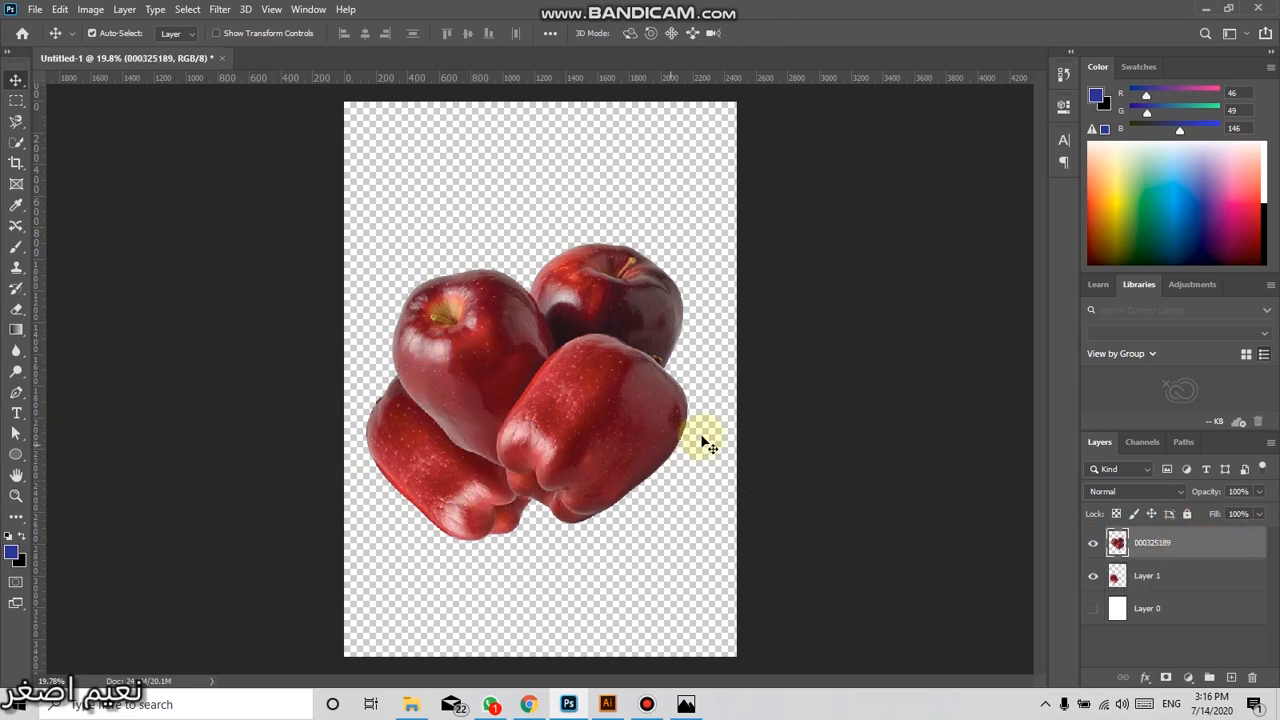
# Delete Layer 1 with the copied apple and show the white Layer 0 behind the three apples
pyautogui.moveTo(468, 459); pyautogui.dragTo(533, 319)
pyautogui.press('Delete')
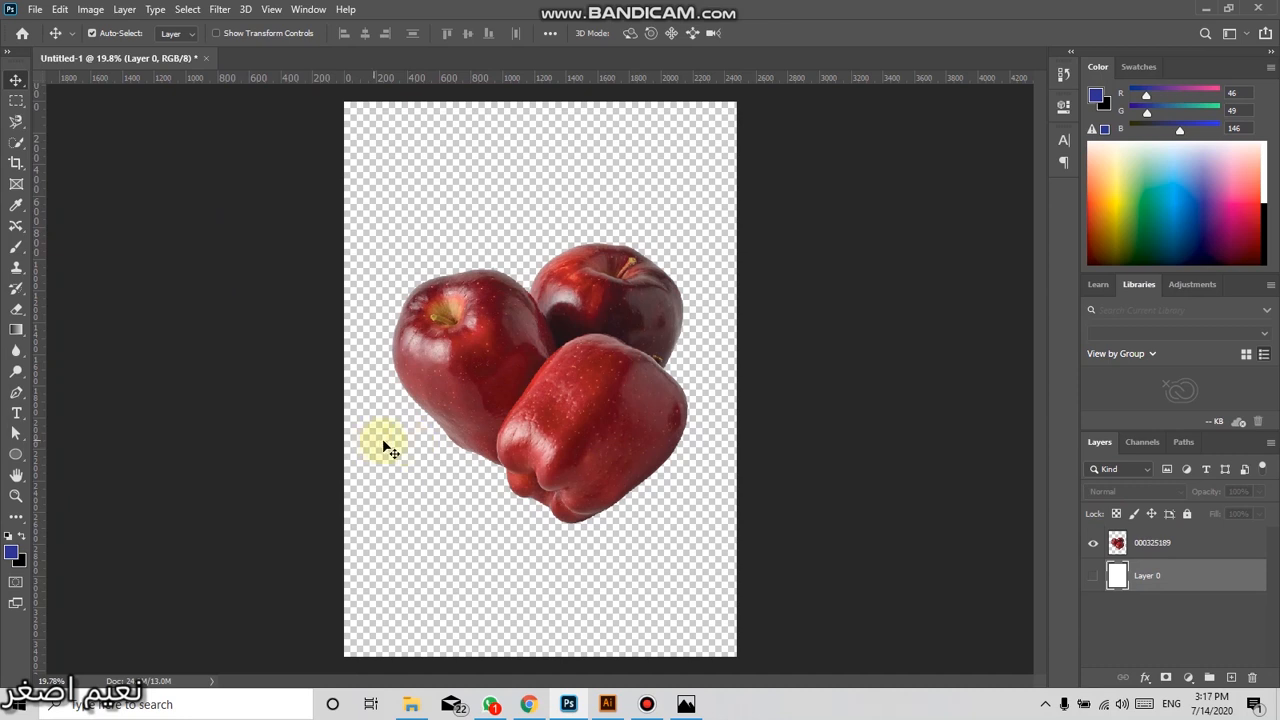
pyautogui.click(1101, 582)
pyautogui.scroll(-1, 534, 494)
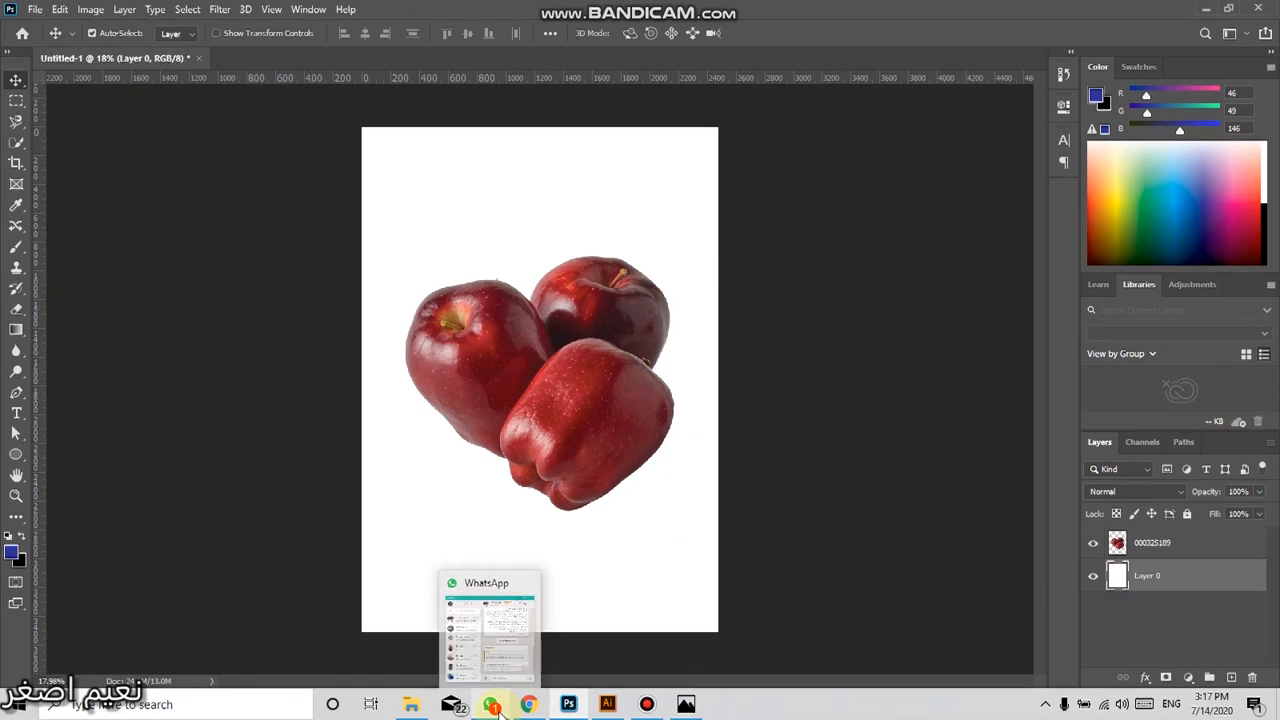
# Delete the 000325189 layer with the three cut-out apples
pyautogui.click(15, 126)
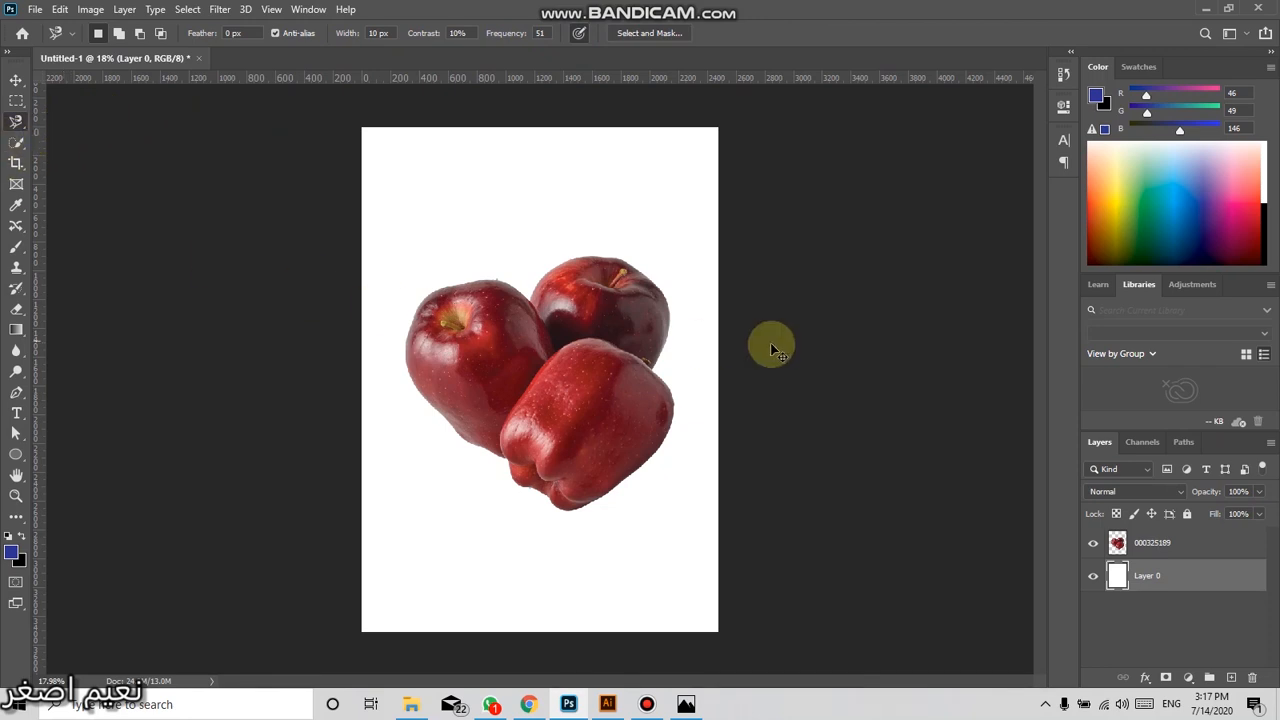
pyautogui.click(1143, 544)
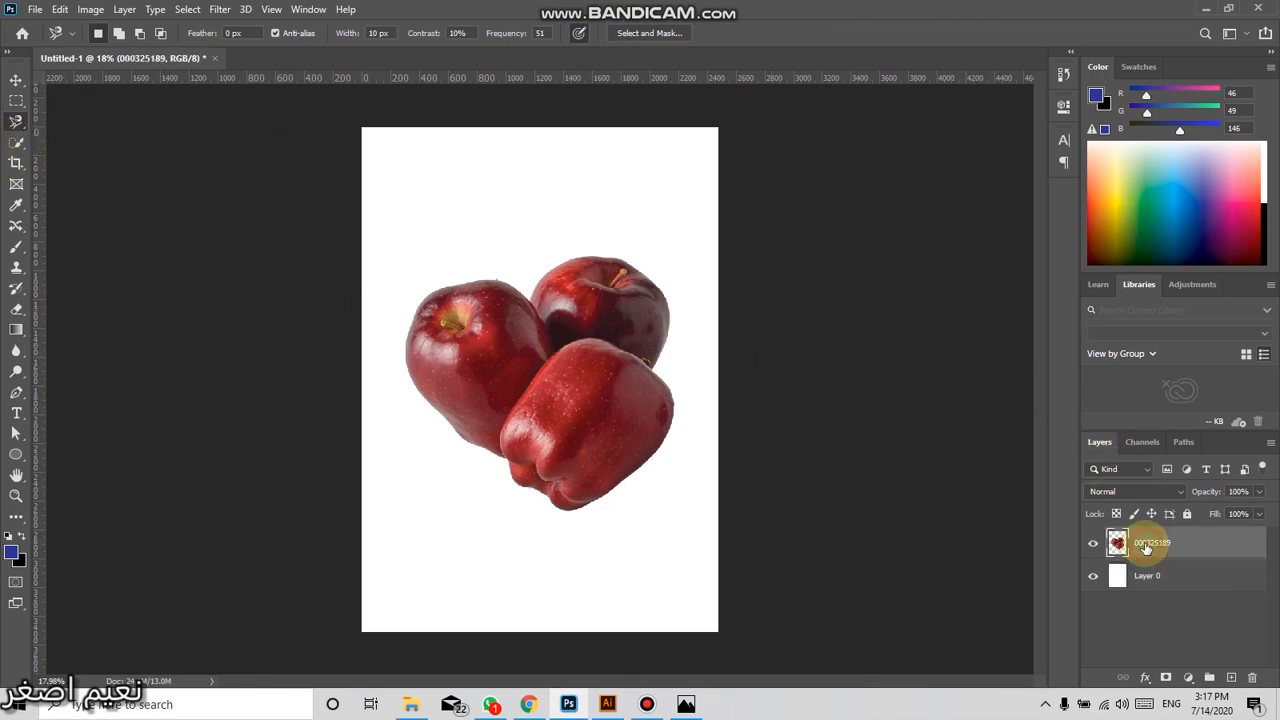
pyautogui.press('Delete')
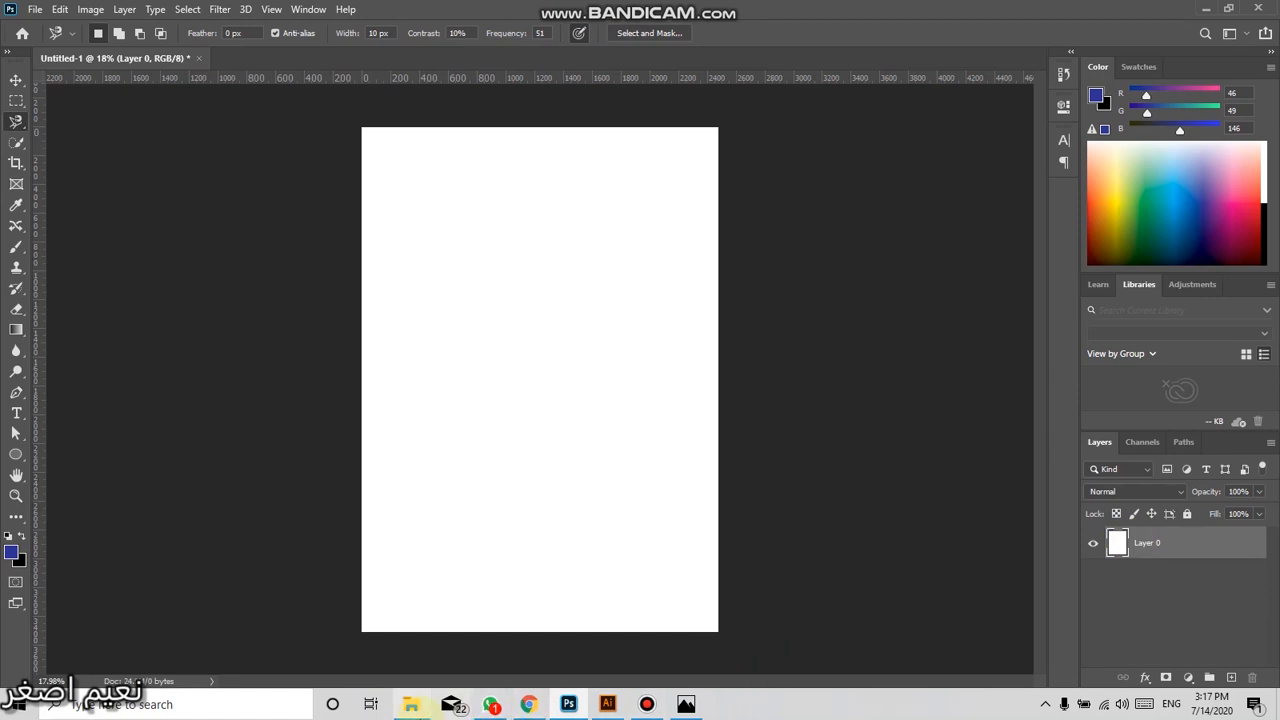
# Place the original 000325189 apples image from the file folder onto the canvas and rasterize its layer
pyautogui.click(411, 704)
pyautogui.moveTo(442, 200); pyautogui.dragTo(564, 351)
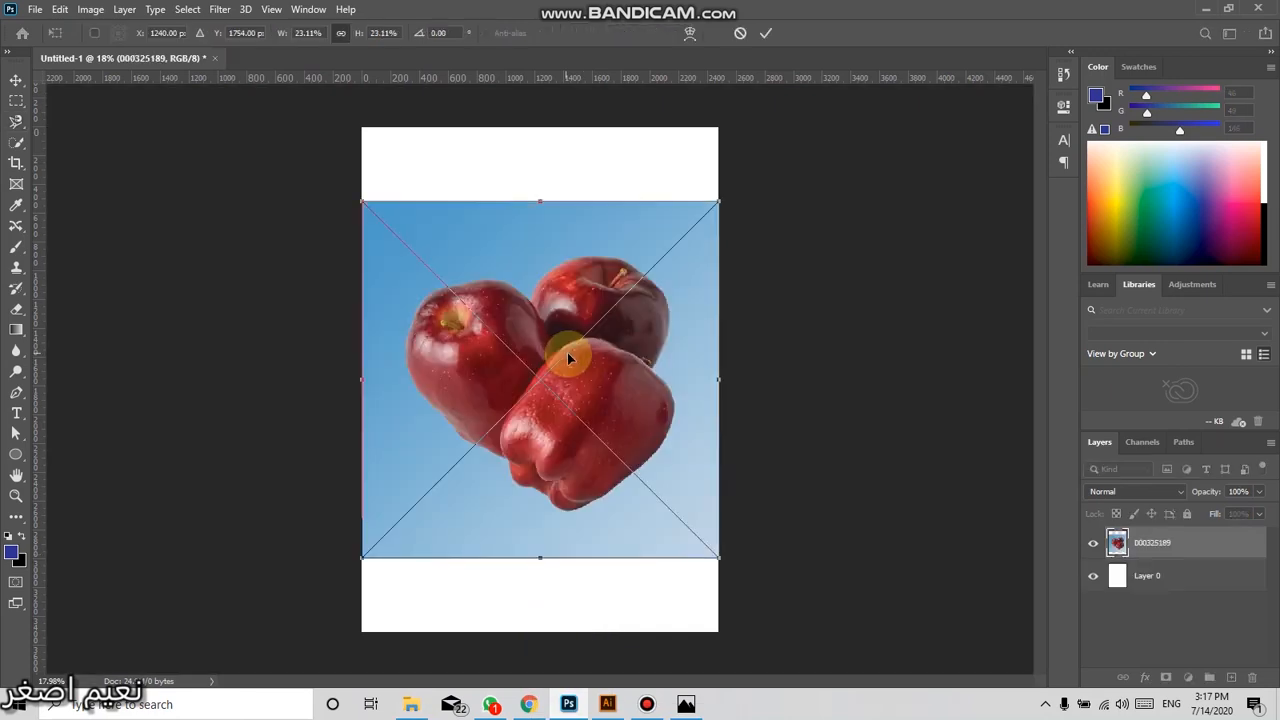
pyautogui.doubleClick(634, 234)
pyautogui.rightClick(1148, 532)
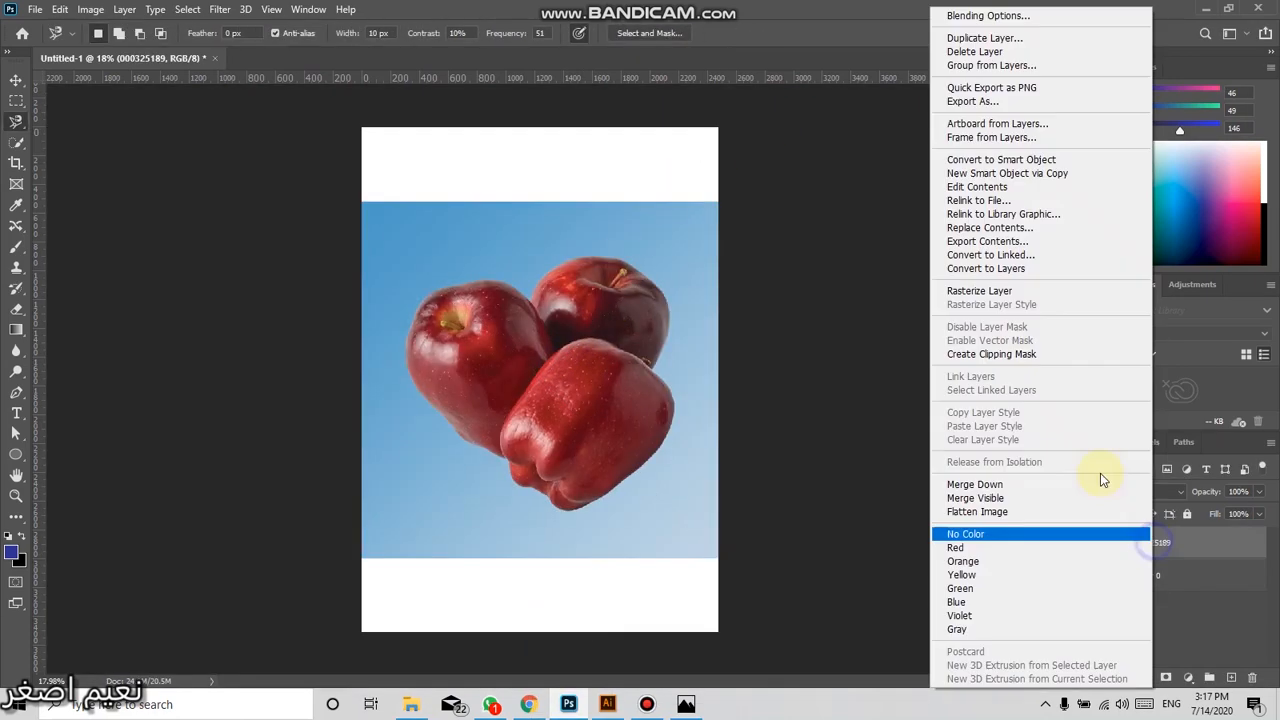
pyautogui.click(1000, 292)
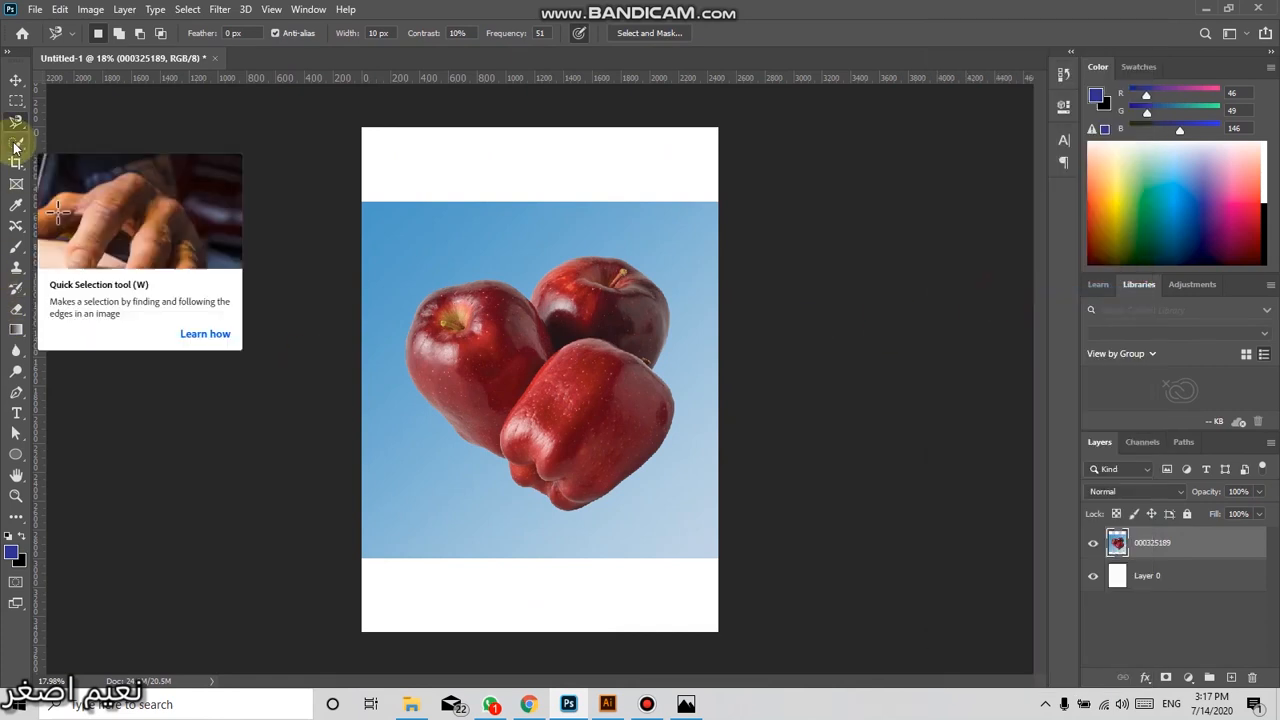
# Select the three apples using the Object Selection tool in Lasso mode, then deselect them
pyautogui.moveTo(15, 146); pyautogui.dragTo(90, 148)
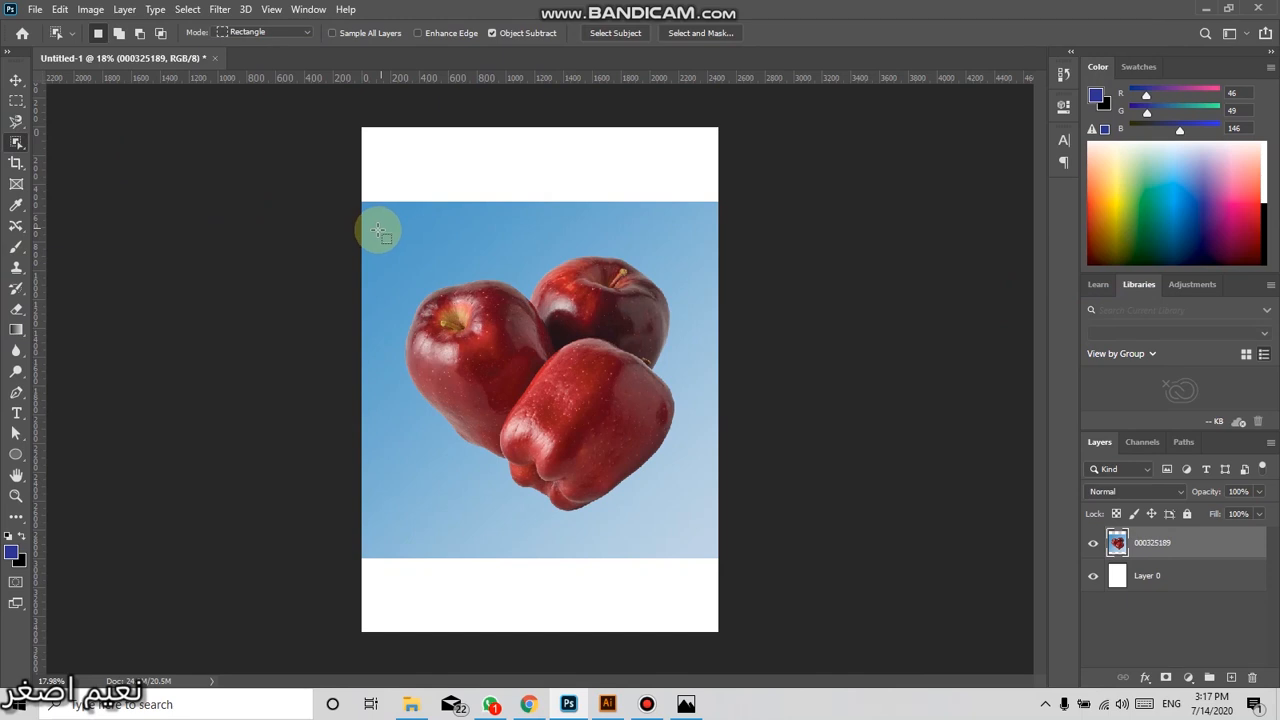
pyautogui.click(285, 35)
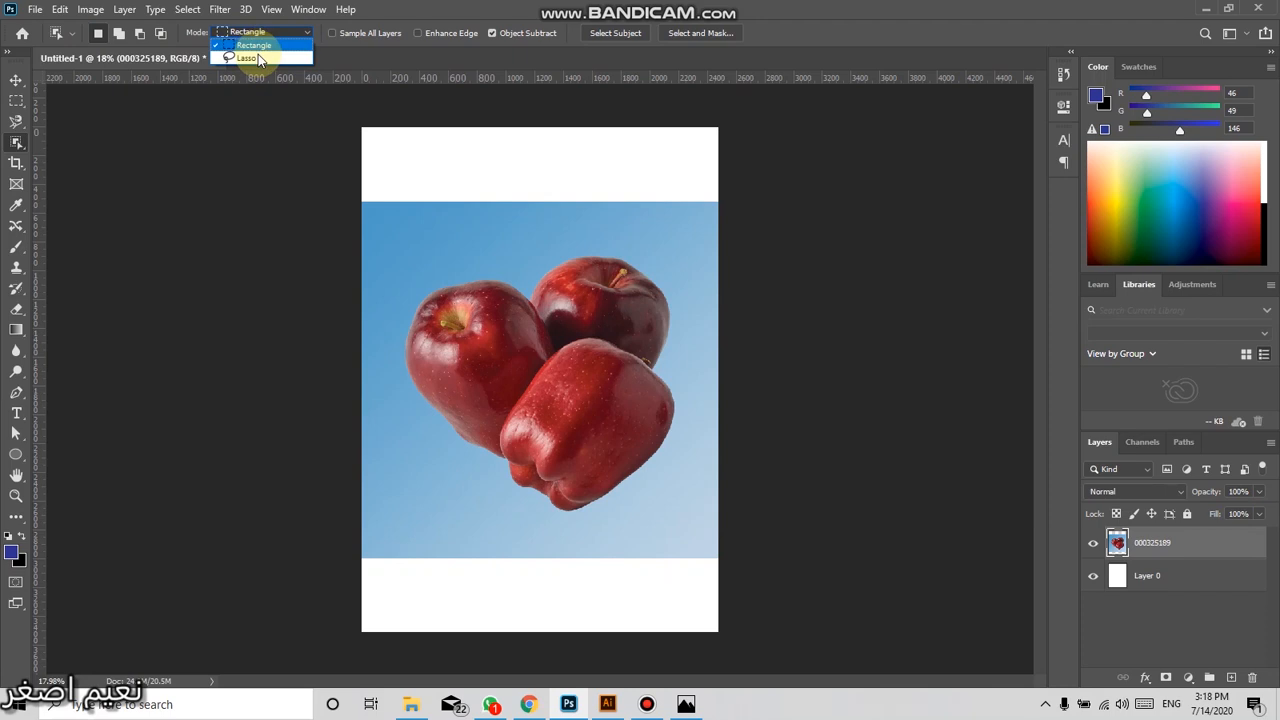
pyautogui.click(258, 58)
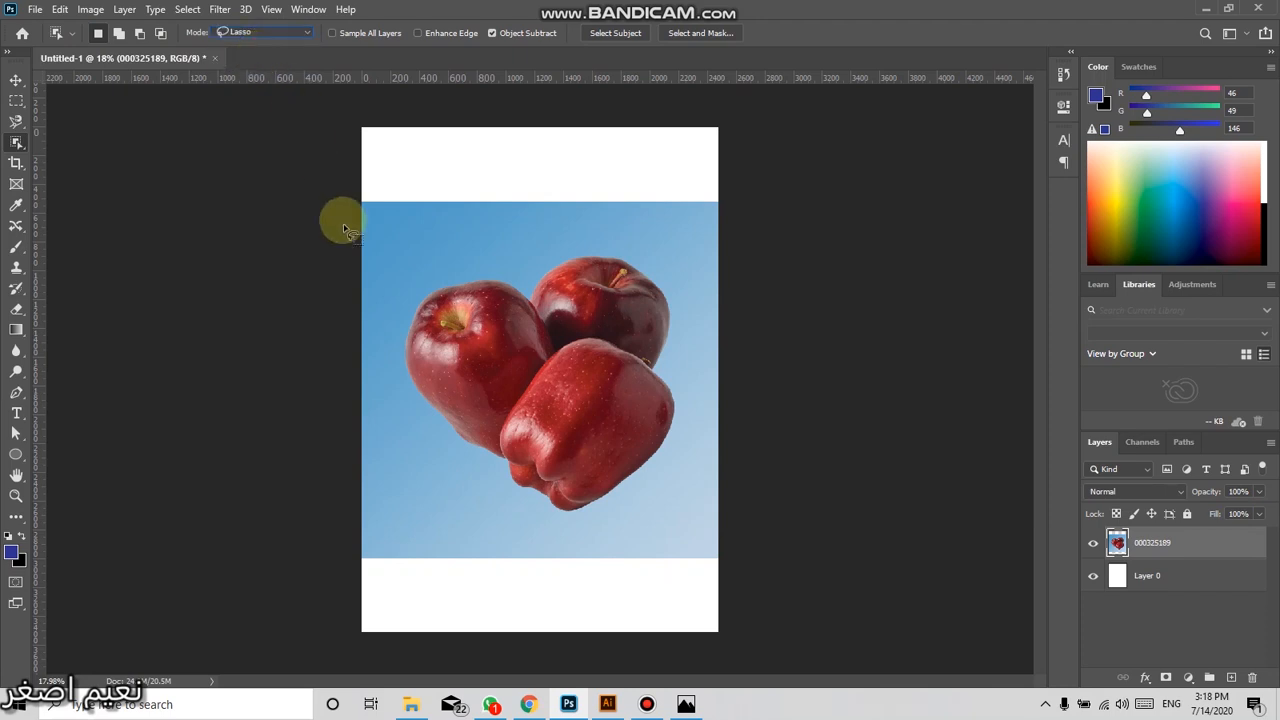
pyautogui.moveTo(389, 335)
pyautogui.mouseDown()
pyautogui.moveTo(400, 300)
pyautogui.moveTo(492, 280)
pyautogui.mouseUp()
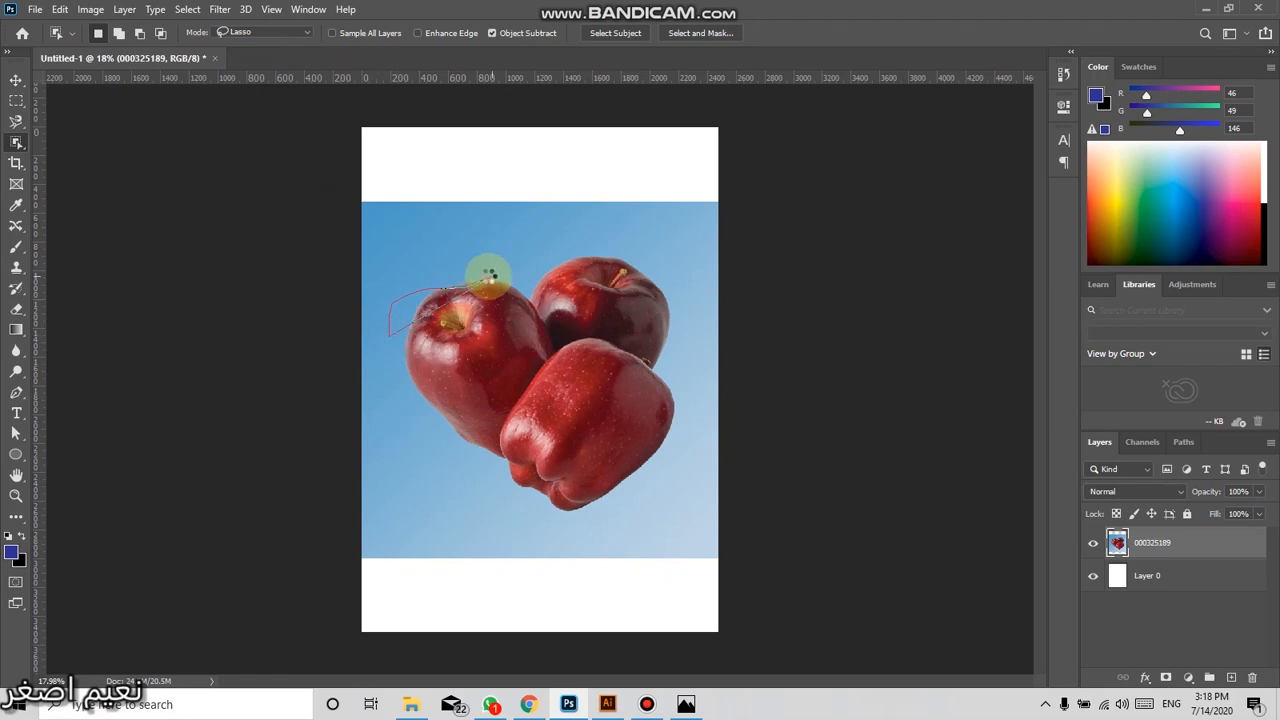
pyautogui.moveTo(410, 297)
pyautogui.mouseDown()
pyautogui.moveTo(594, 224)
pyautogui.moveTo(650, 224)
pyautogui.moveTo(703, 302)
pyautogui.moveTo(695, 424)
pyautogui.moveTo(635, 503)
pyautogui.moveTo(526, 530)
pyautogui.moveTo(450, 495)
pyautogui.moveTo(406, 420)
pyautogui.moveTo(391, 317)
pyautogui.mouseUp()
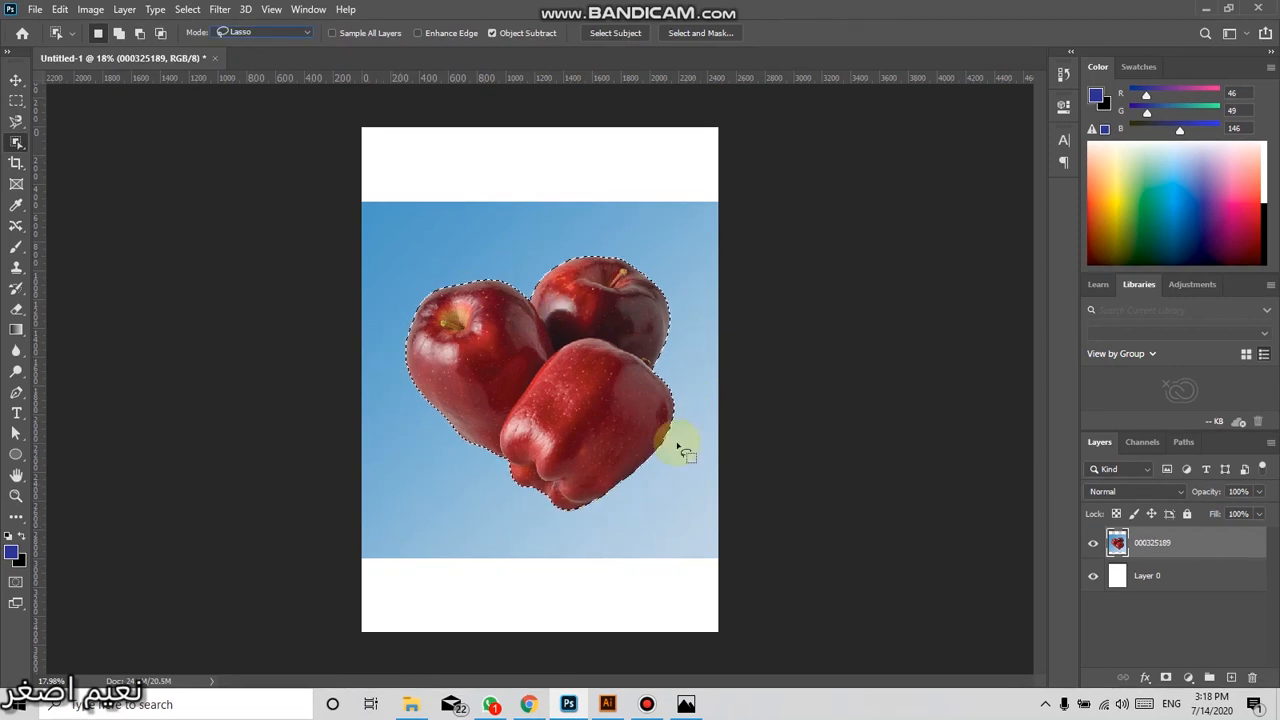
pyautogui.click(472, 466)
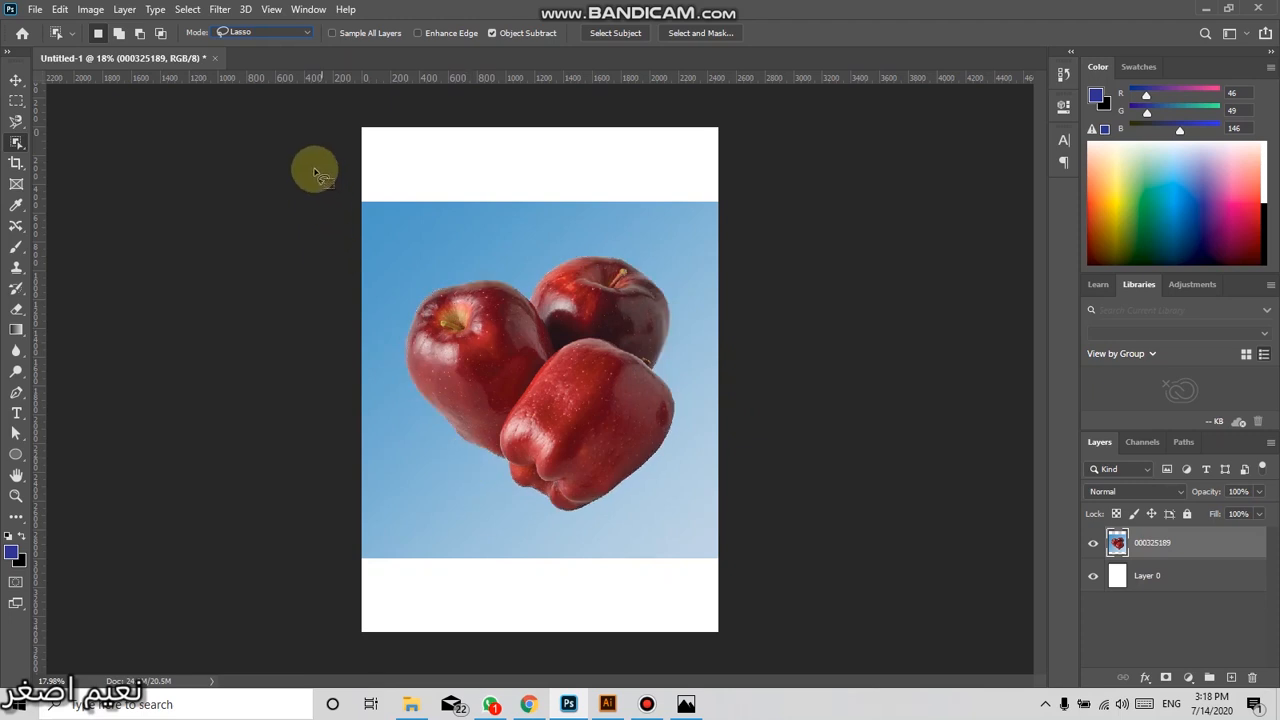
# Select the three apples with Object Selection in Rectangle mode and copy them to a new layer, hiding the 000325189 layer
pyautogui.click(281, 34)
pyautogui.click(257, 48)
pyautogui.moveTo(378, 225); pyautogui.dragTo(692, 522)
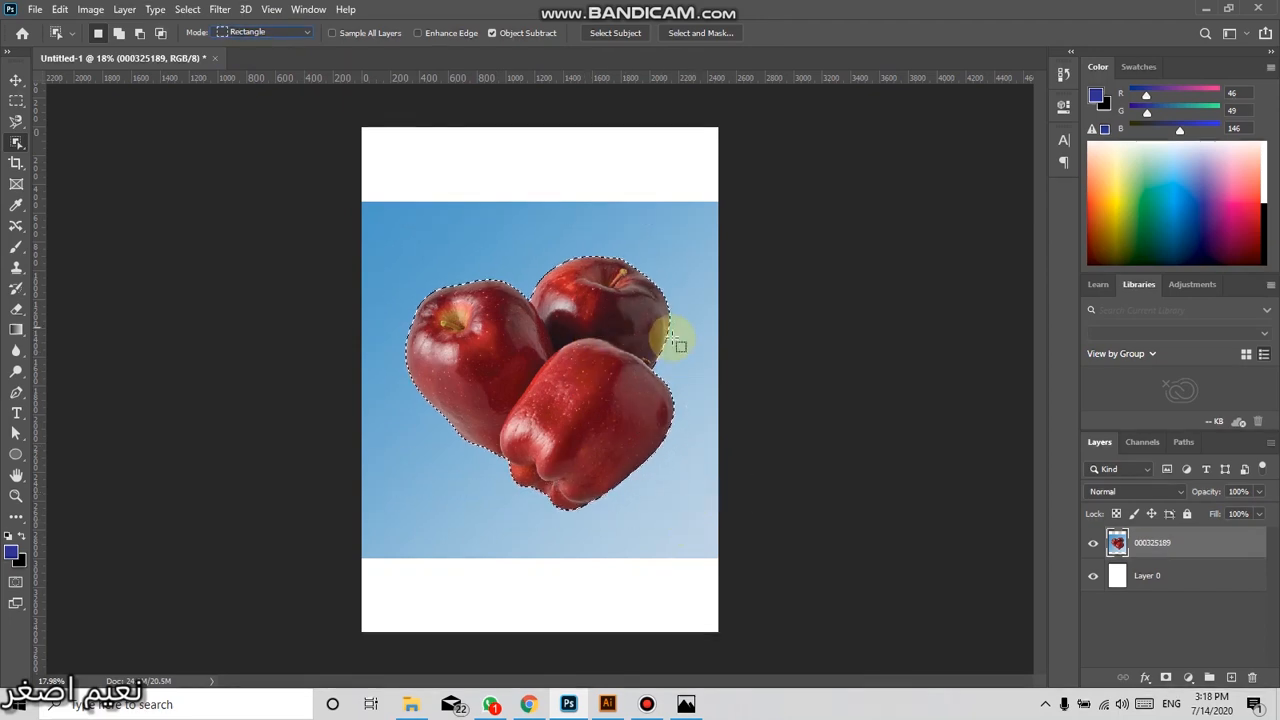
pyautogui.hotkey('ctrl', 'j')
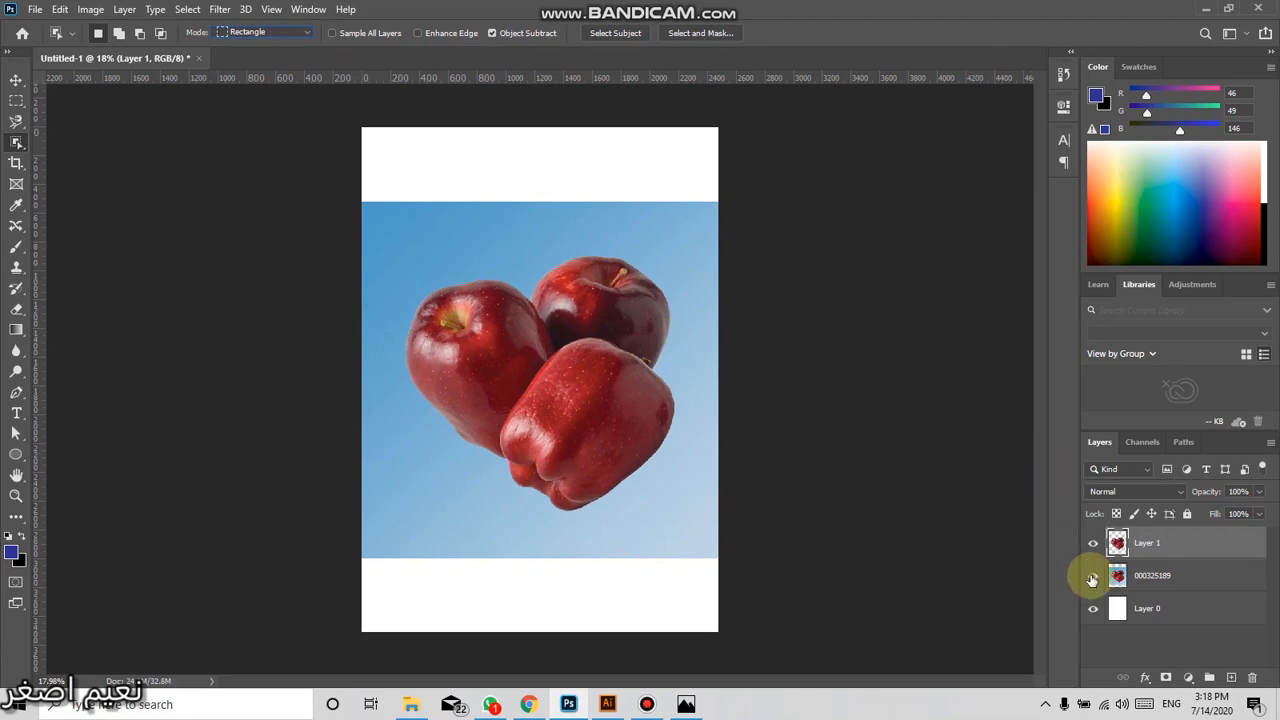
pyautogui.click(1092, 576)
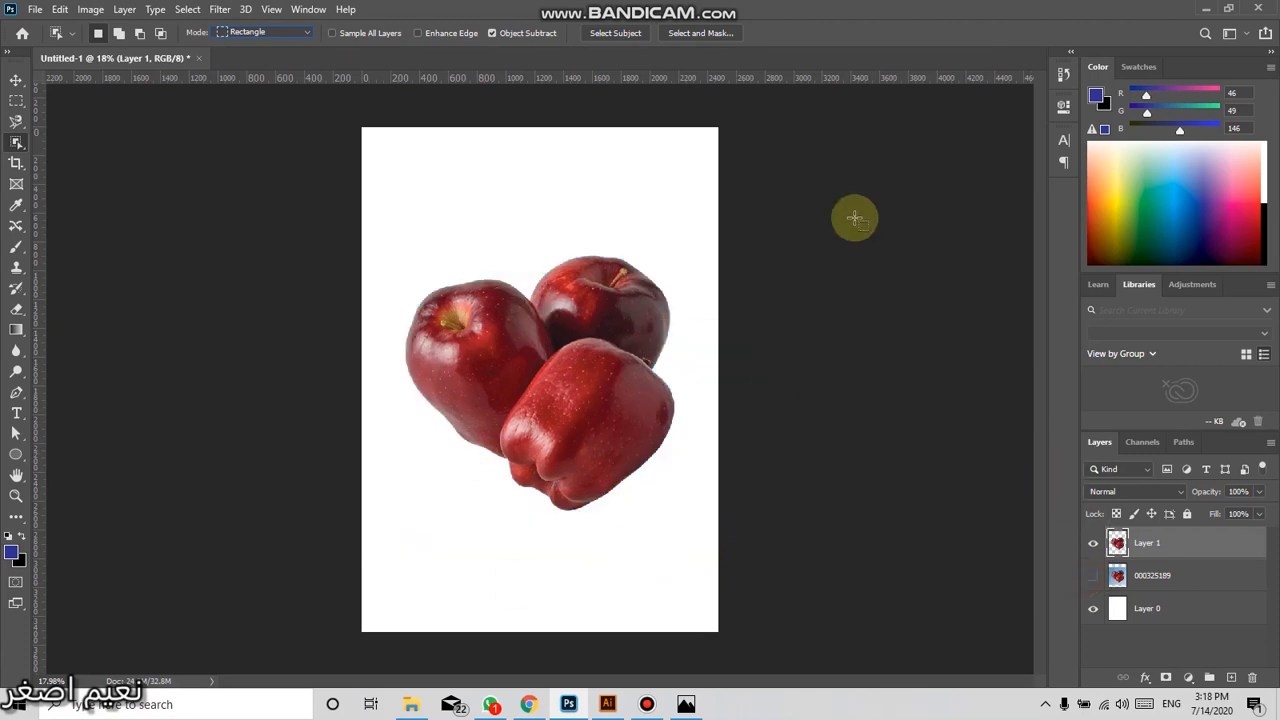
# Make the 000325189 layer visible again and delete Layer 1 with the copied apples
pyautogui.hotkey('ctrl', 'z')
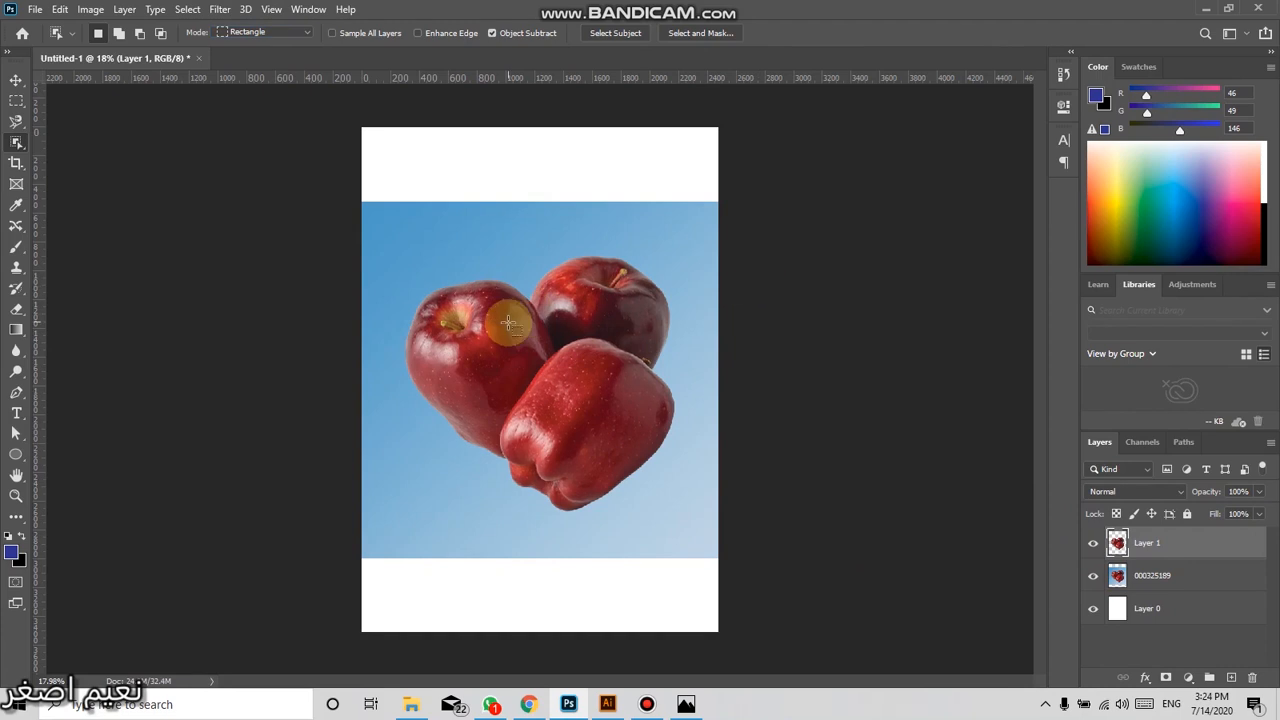
pyautogui.click(1141, 575)
pyautogui.click(1146, 543)
pyautogui.click(1158, 578)
pyautogui.click(1092, 543)
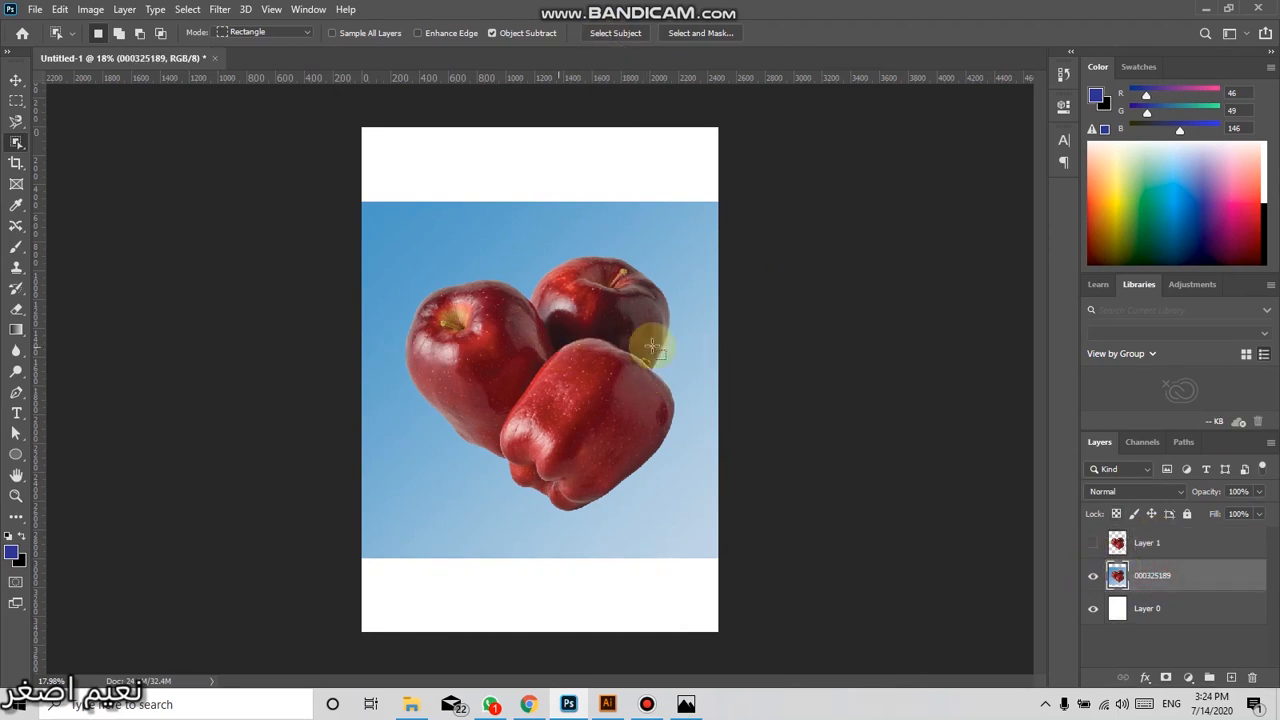
pyautogui.click(1162, 541)
pyautogui.press('Delete')
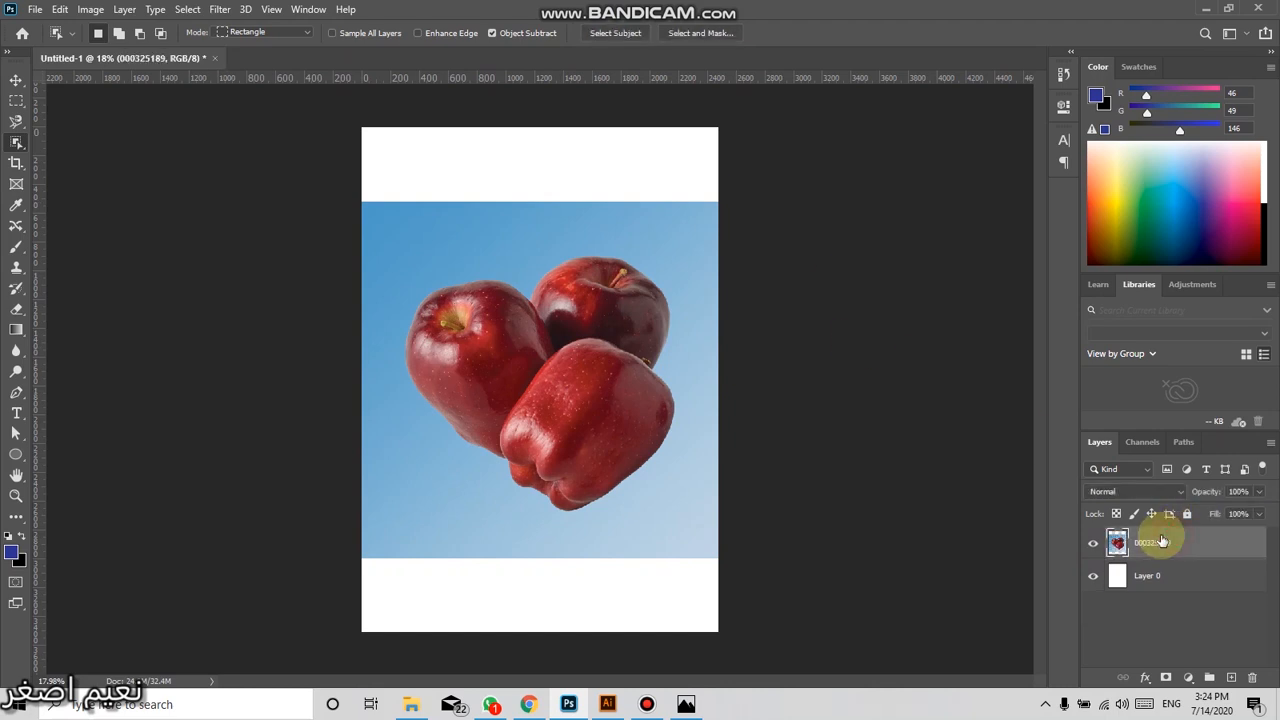
# Select the apples with Select Subject, copy them to a new layer and hide the 000325189 layer
pyautogui.click(609, 47)
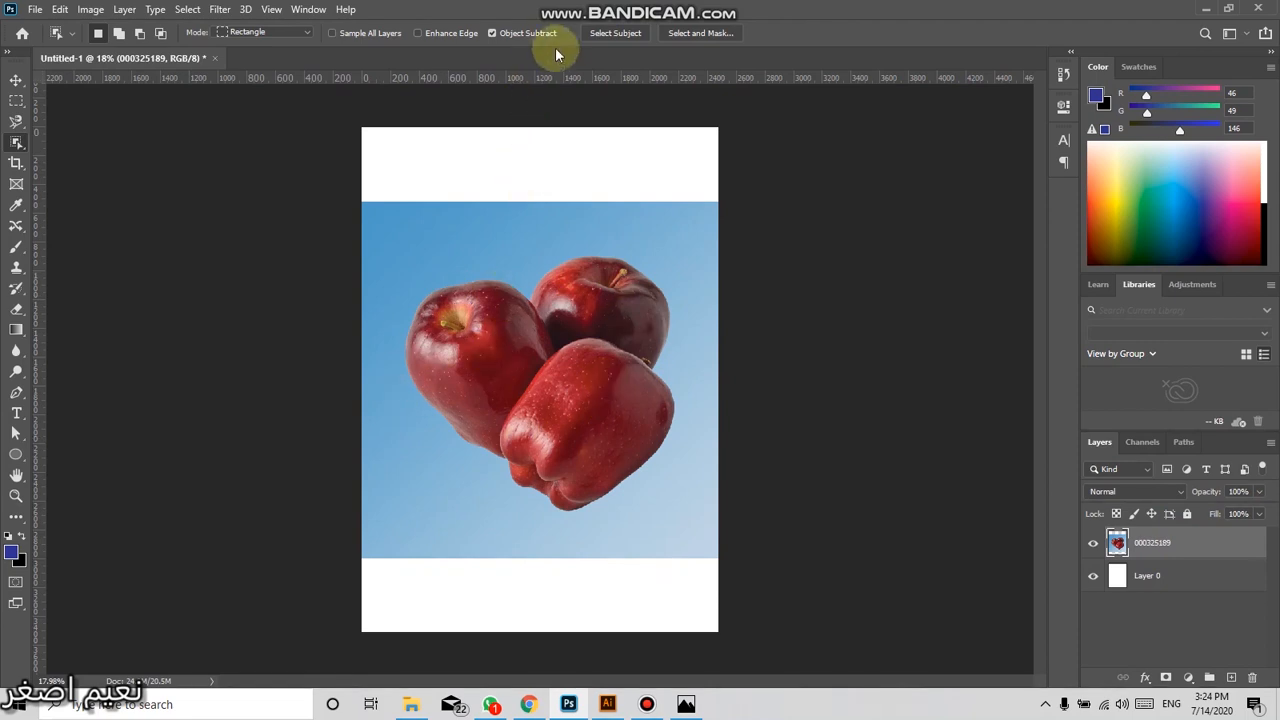
pyautogui.click(617, 35)
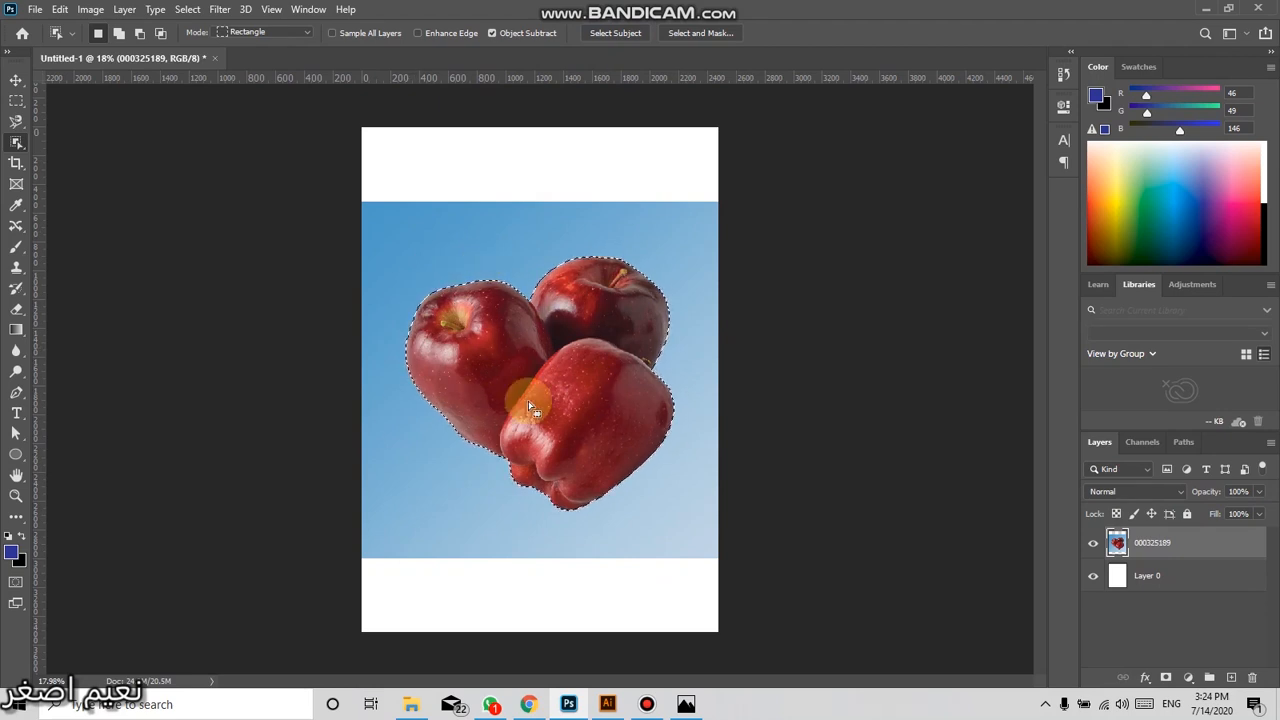
pyautogui.hotkey('ctrl', 'j')
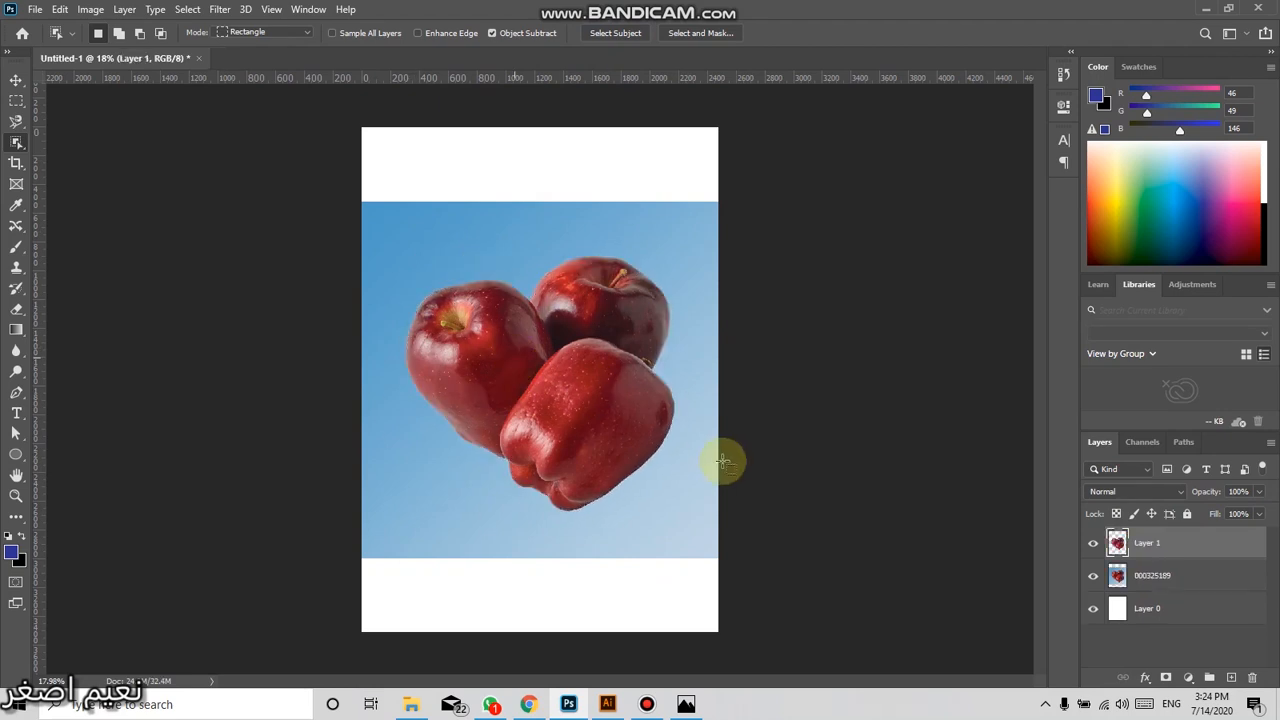
pyautogui.click(1093, 575)
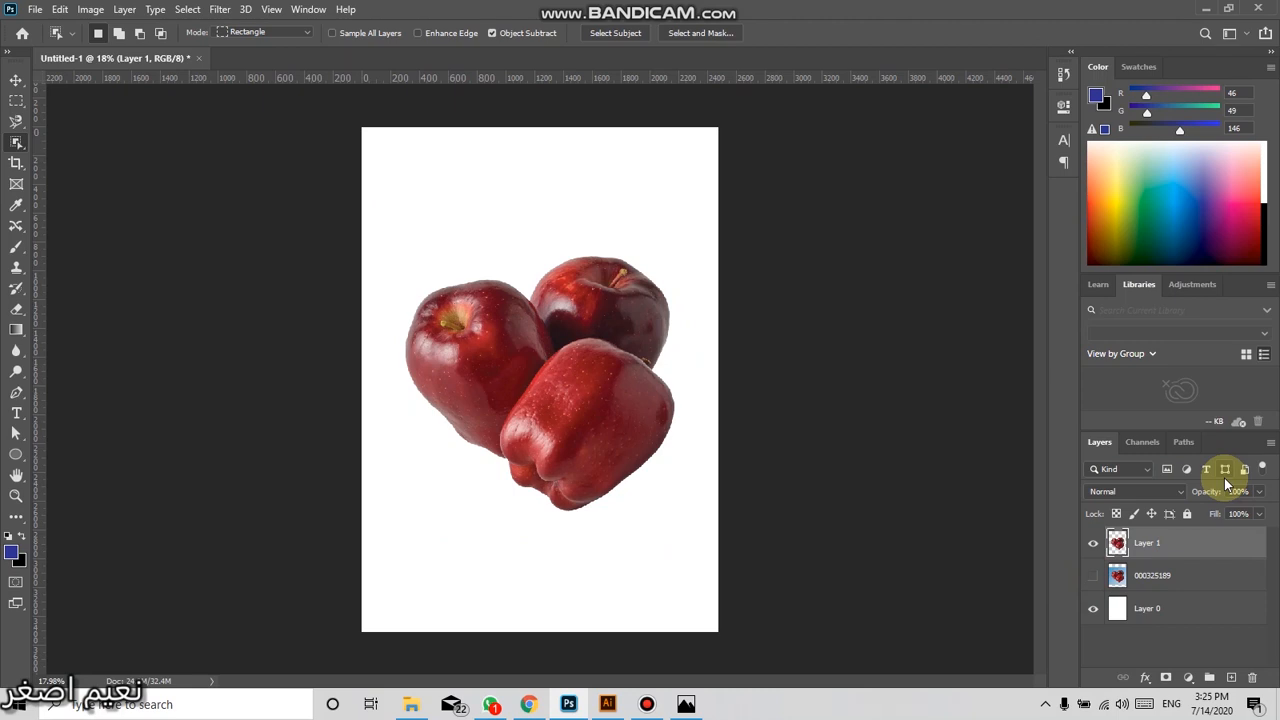
# Delete the Select Subject copy of the apples and show the 000325189 layer again
pyautogui.press('Delete')
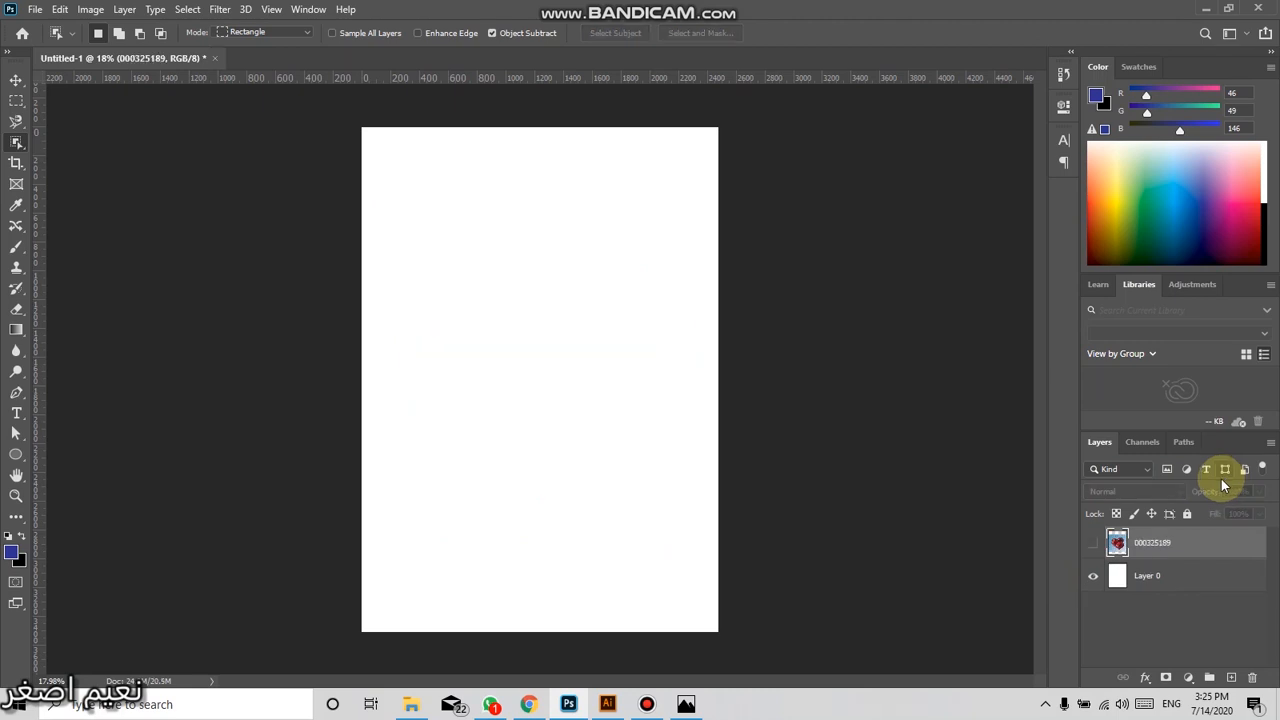
pyautogui.click(1093, 543)
# Open the list of tools grouped with the Object Selection tool
pyautogui.rightClick(15, 143)
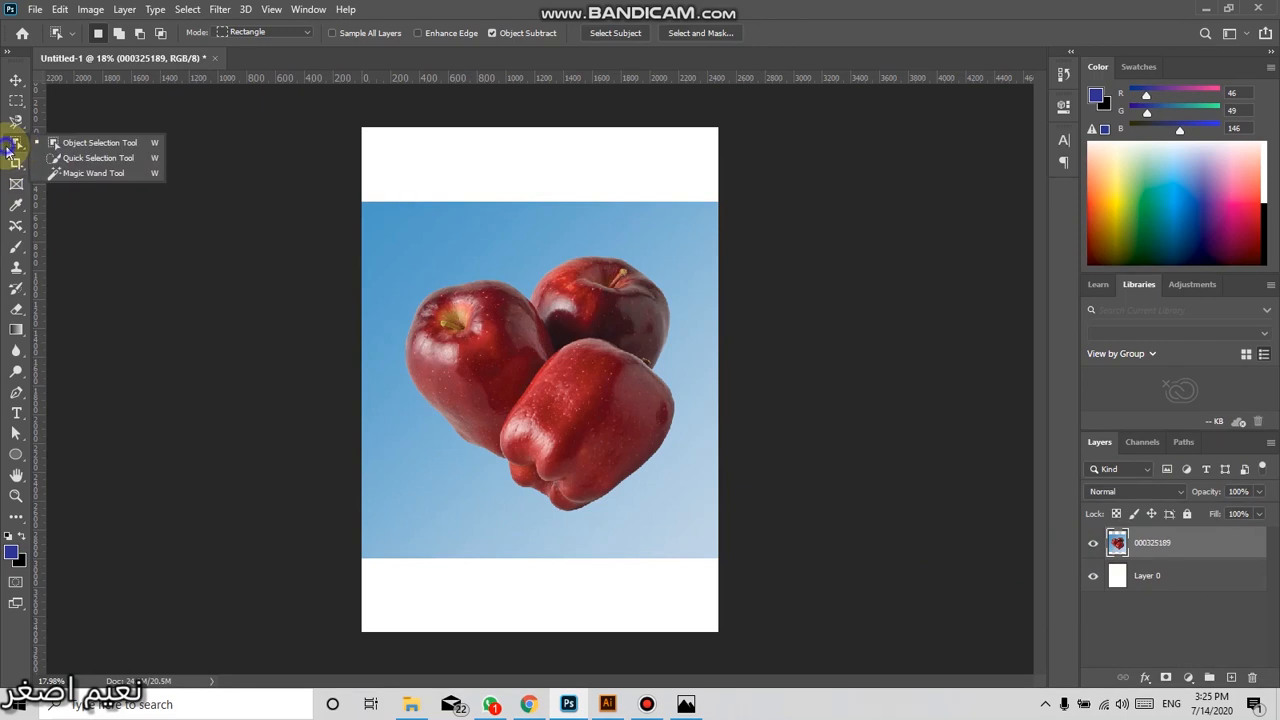
# Activate the Magic Wand tool, keeping Point Sample as its sample size
pyautogui.click(76, 174)
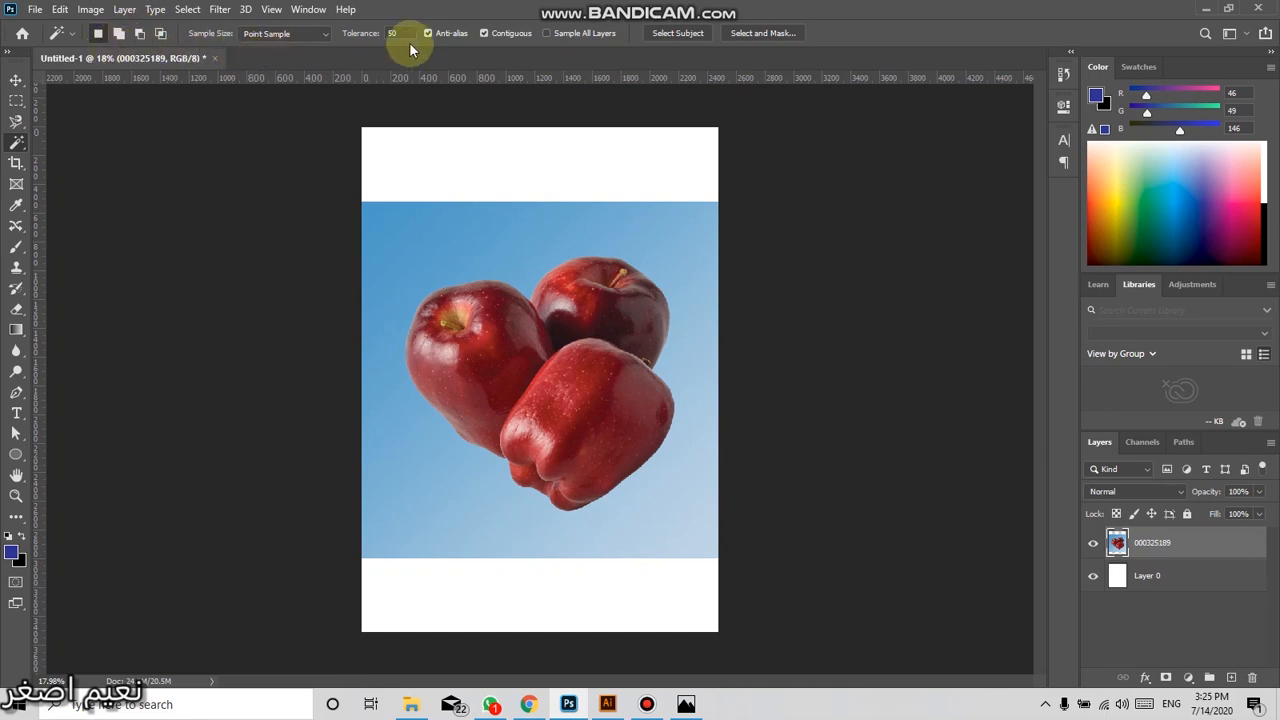
pyautogui.click(294, 38)
pyautogui.click(288, 36)
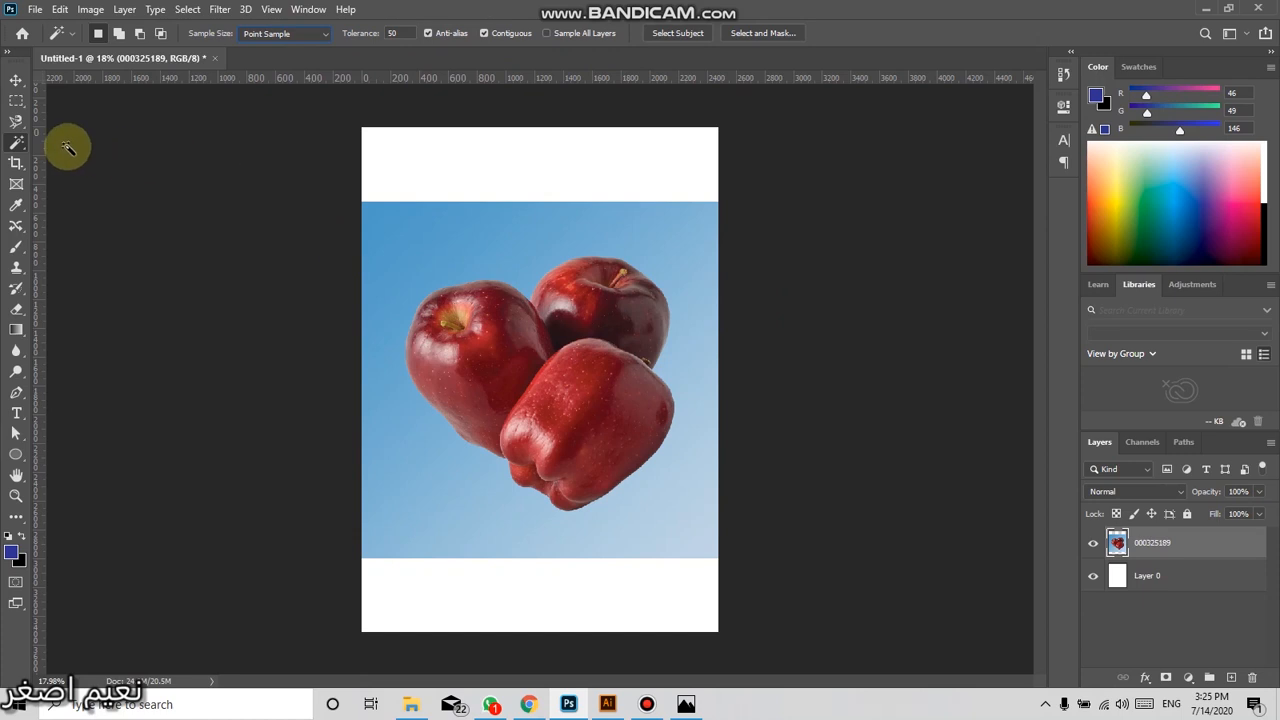
pyautogui.rightClick(15, 146)
pyautogui.click(65, 172)
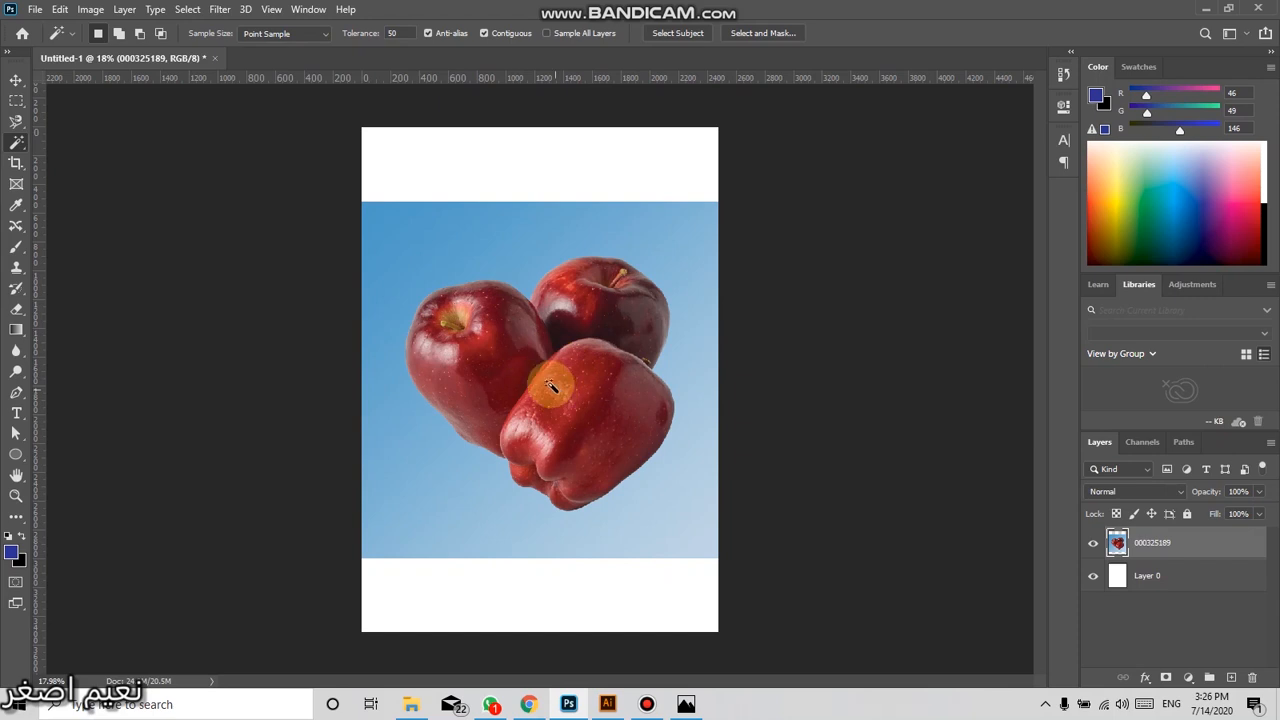
# Try deleting the blue background around the apples with a combined Magic Wand selection, and undo the deletion
pyautogui.click(433, 228)
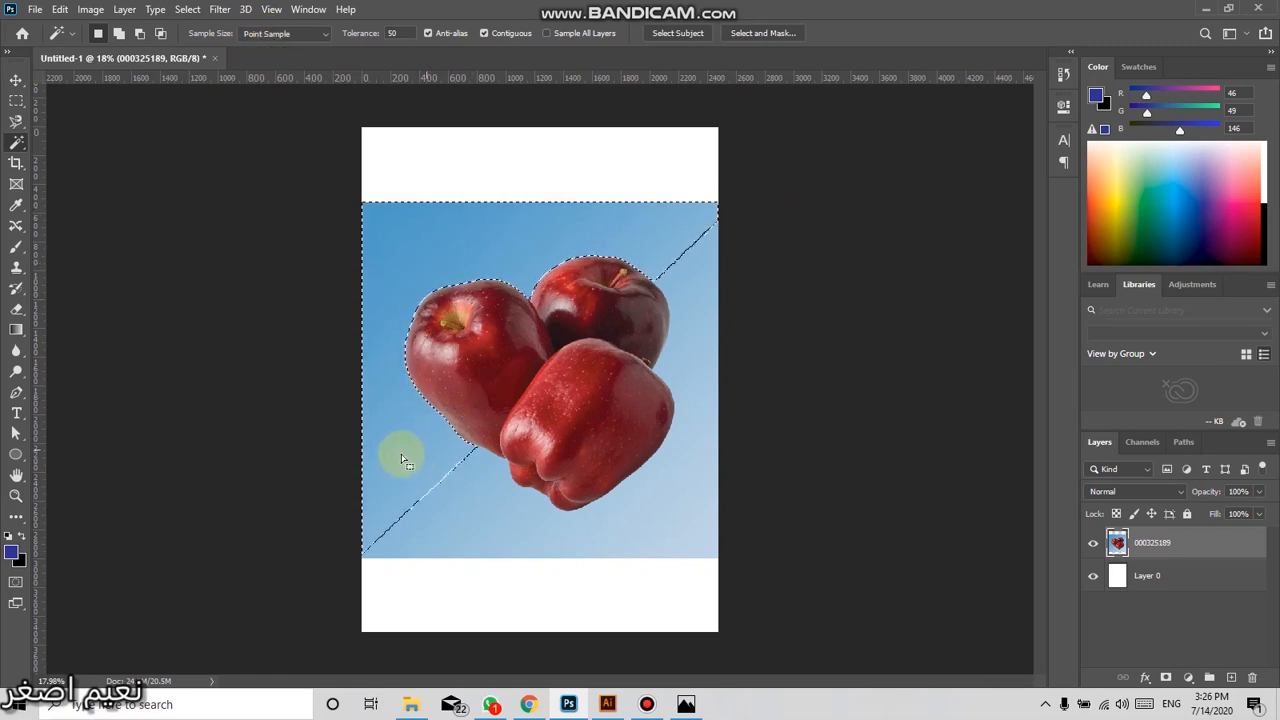
pyautogui.keyDown('shift'); pyautogui.click(698, 365); pyautogui.keyUp('shift')
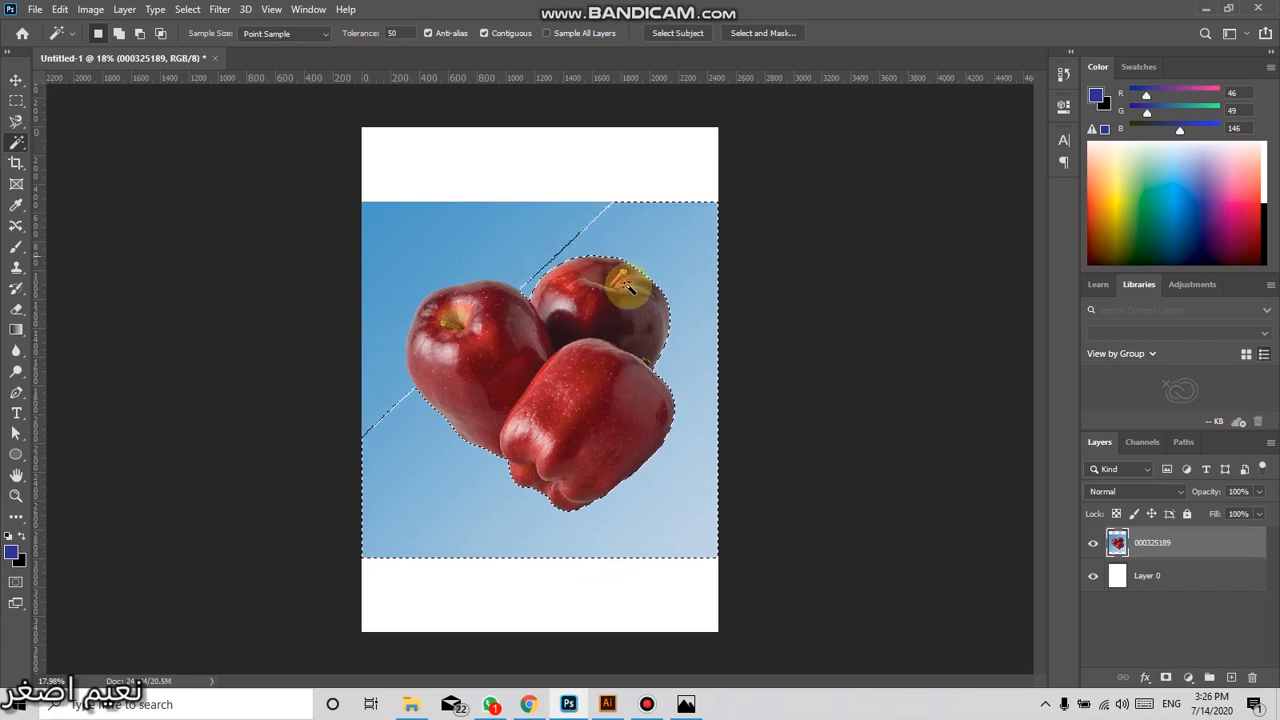
pyautogui.press('shift')
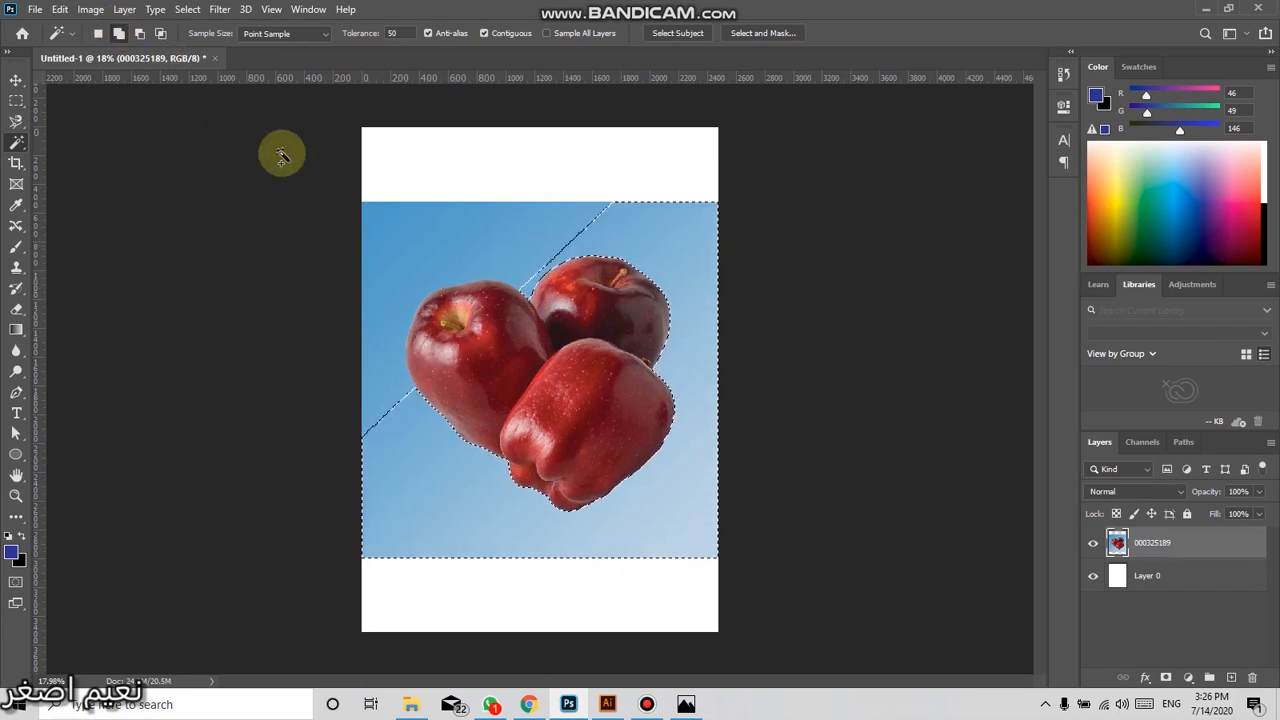
pyautogui.click(412, 225)
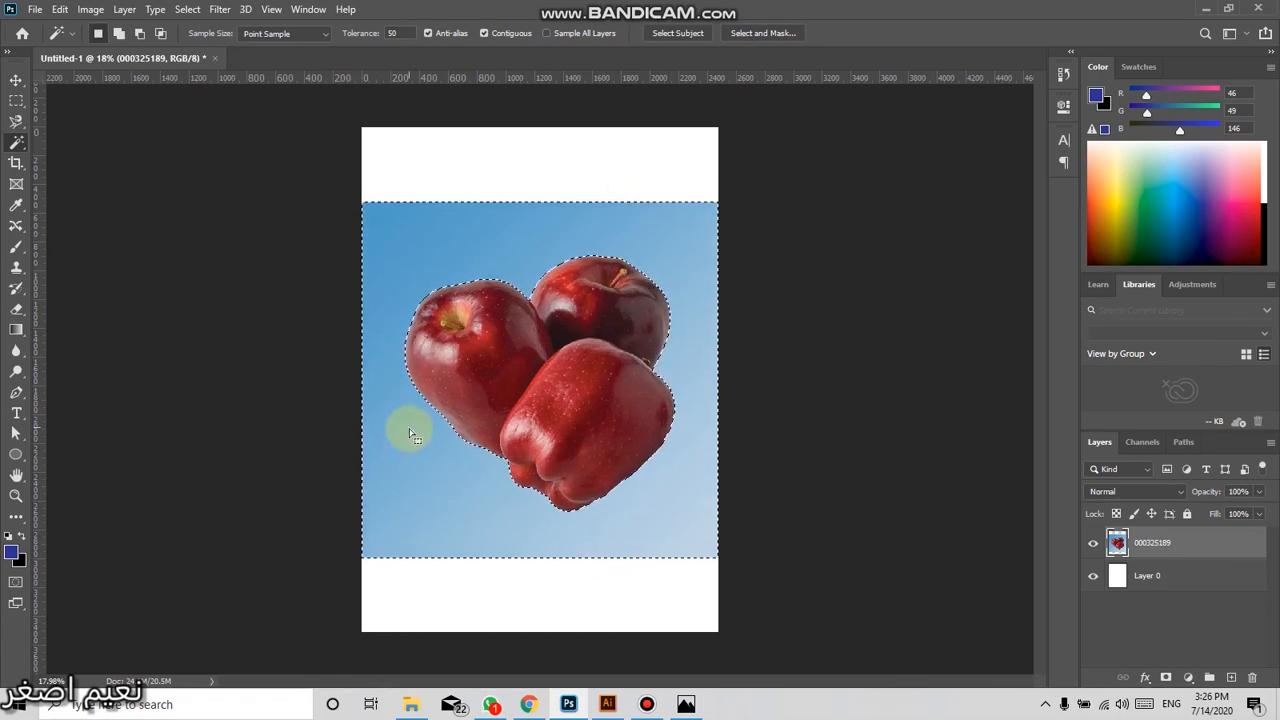
pyautogui.press('Delete')
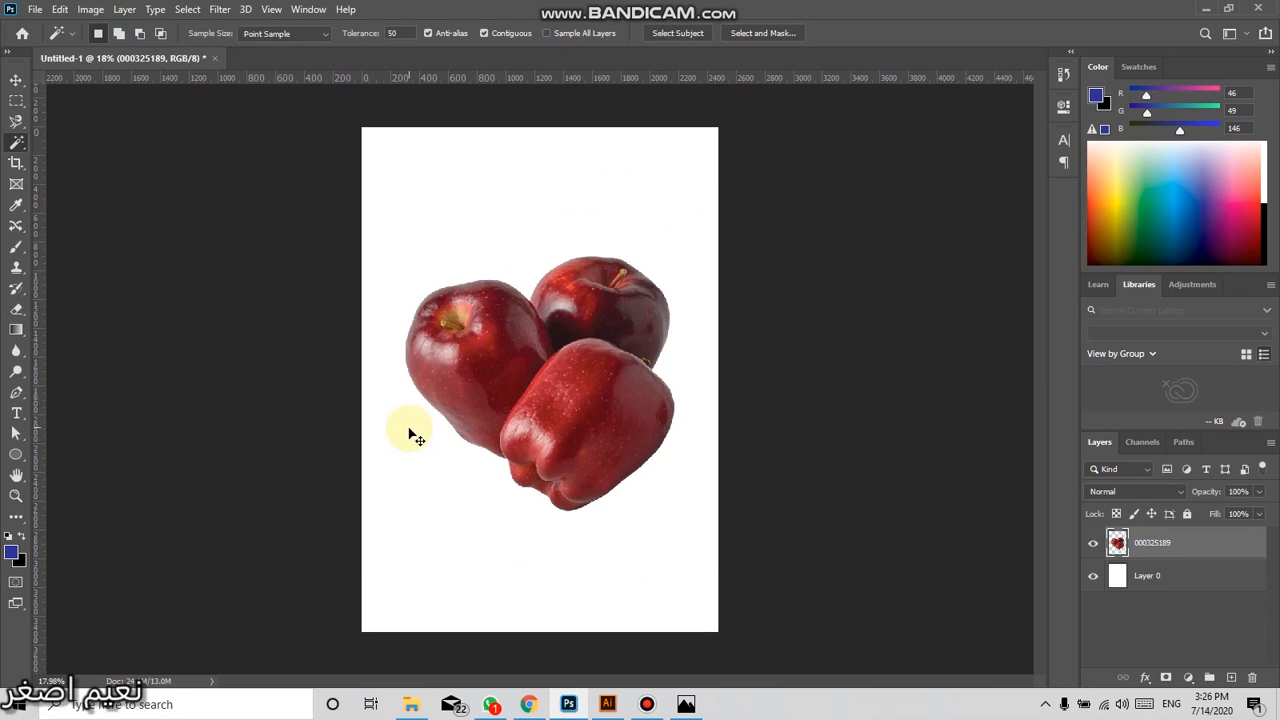
pyautogui.hotkey('ctrl', 'z')
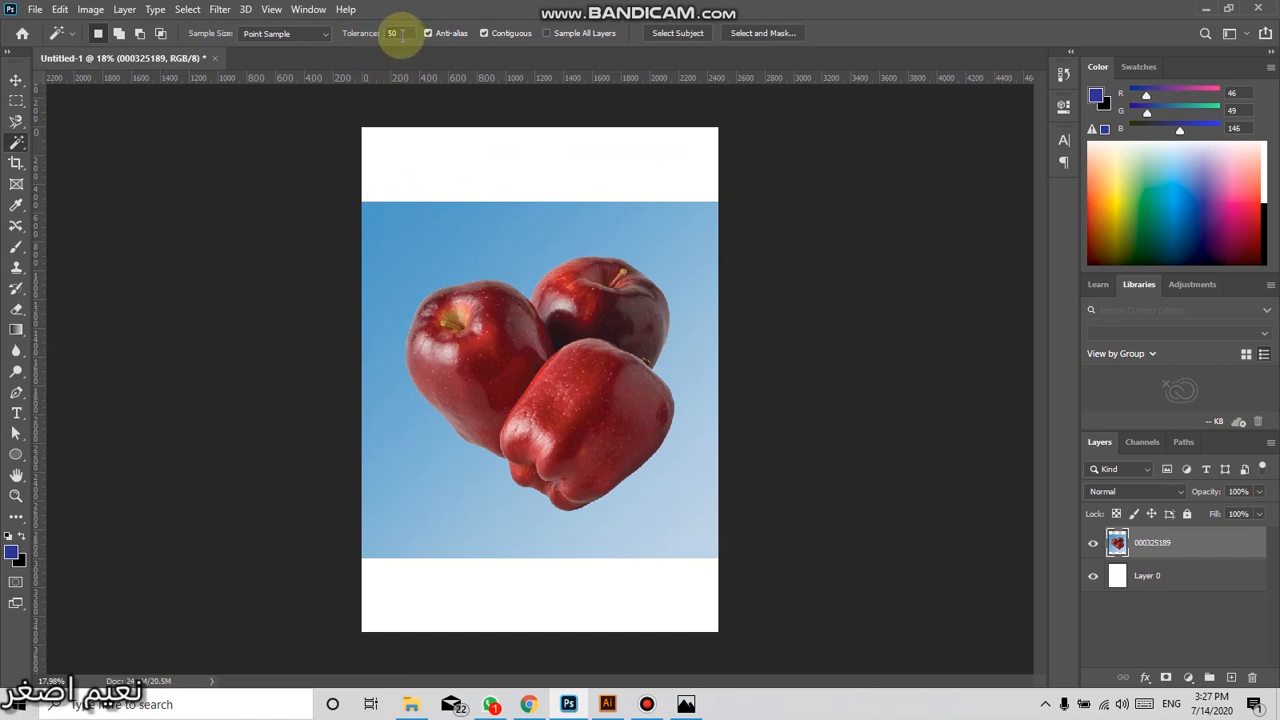
# Test the Magic Wand on the upper part of the blue background with tolerances of 1 and 5
pyautogui.write('1')
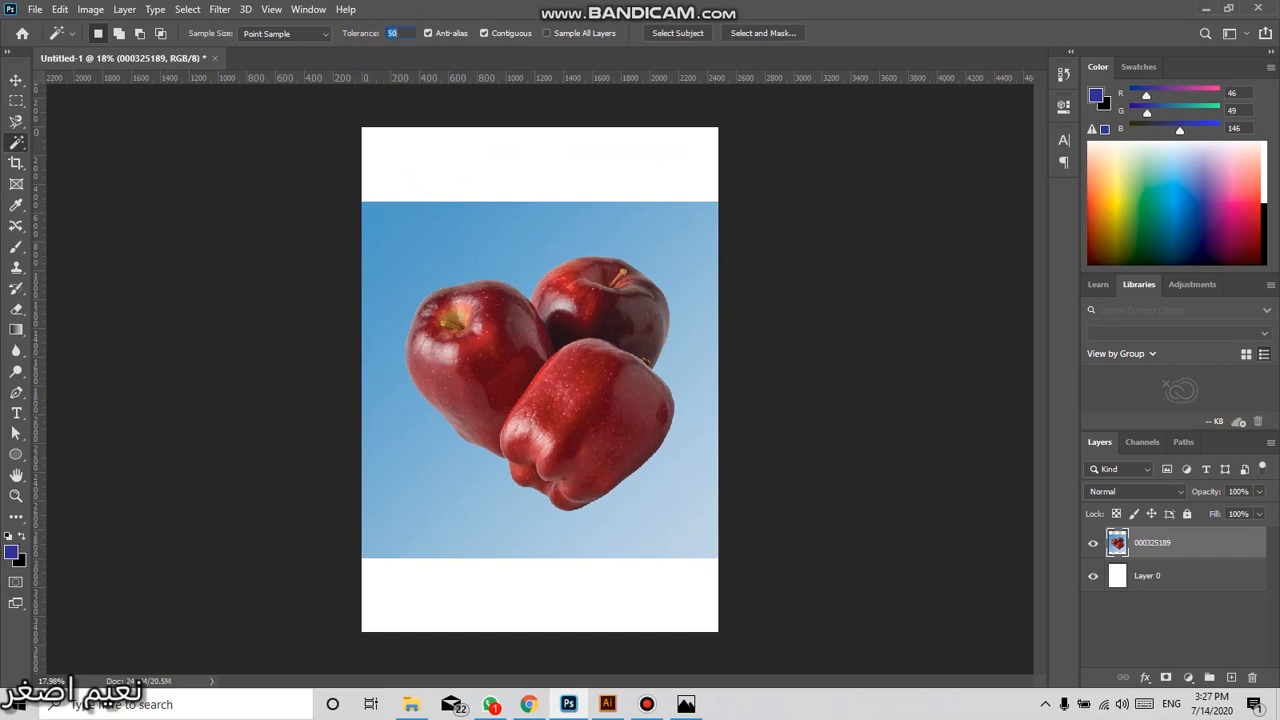
pyautogui.click(408, 258)
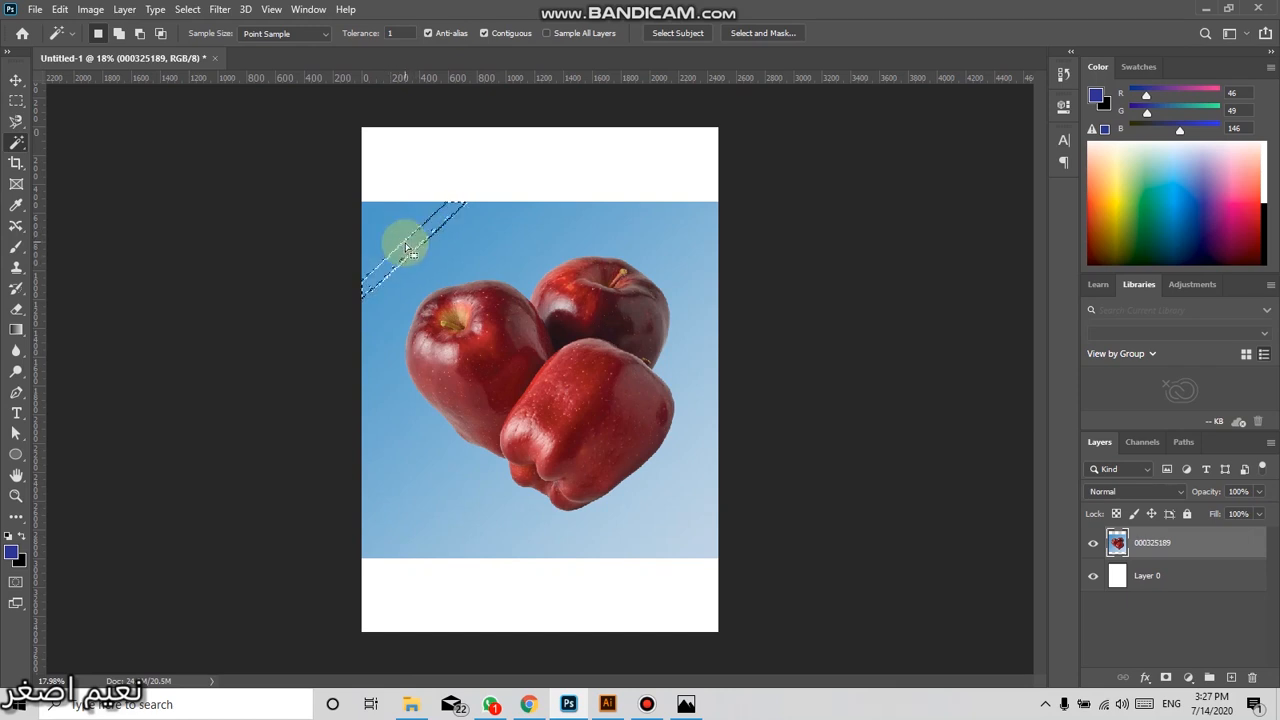
pyautogui.hotkey('ctrl', 'd')
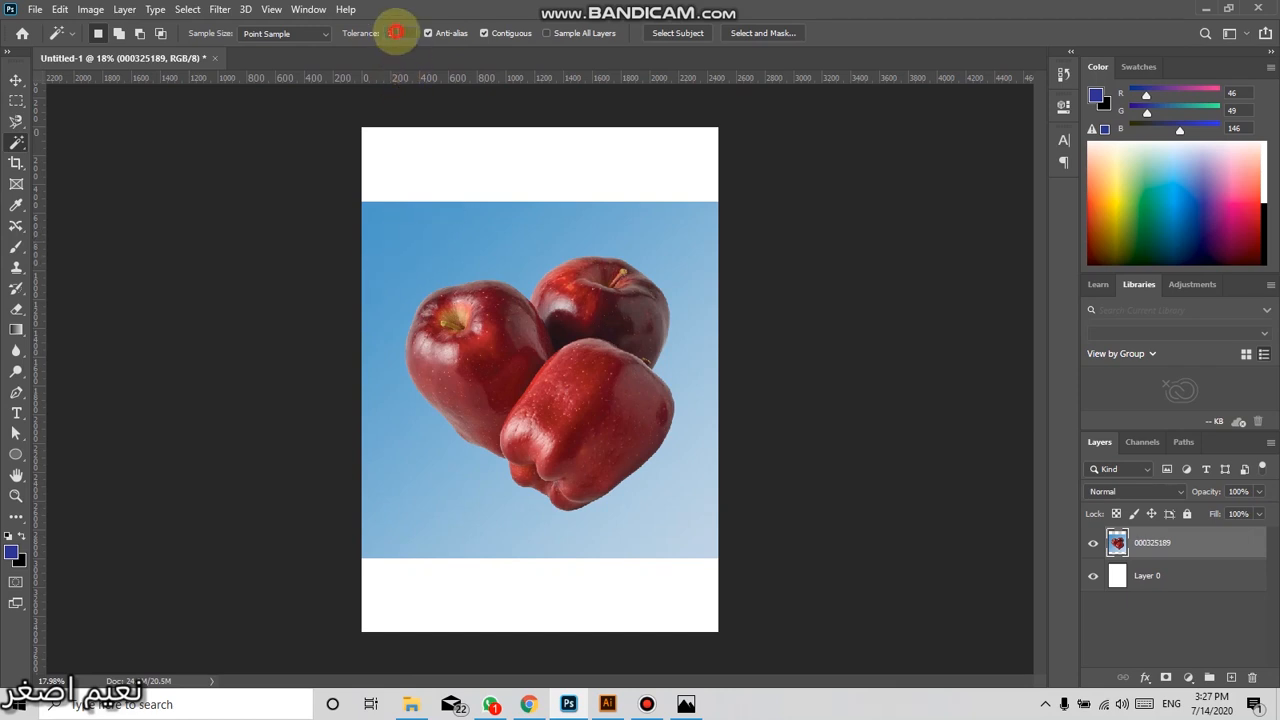
pyautogui.write('5')
pyautogui.click(384, 256)
# Test the Magic Wand on the blue background with a tolerance of 100, and clear the selection
pyautogui.doubleClick(392, 33)
pyautogui.write('100')
pyautogui.press('Return')
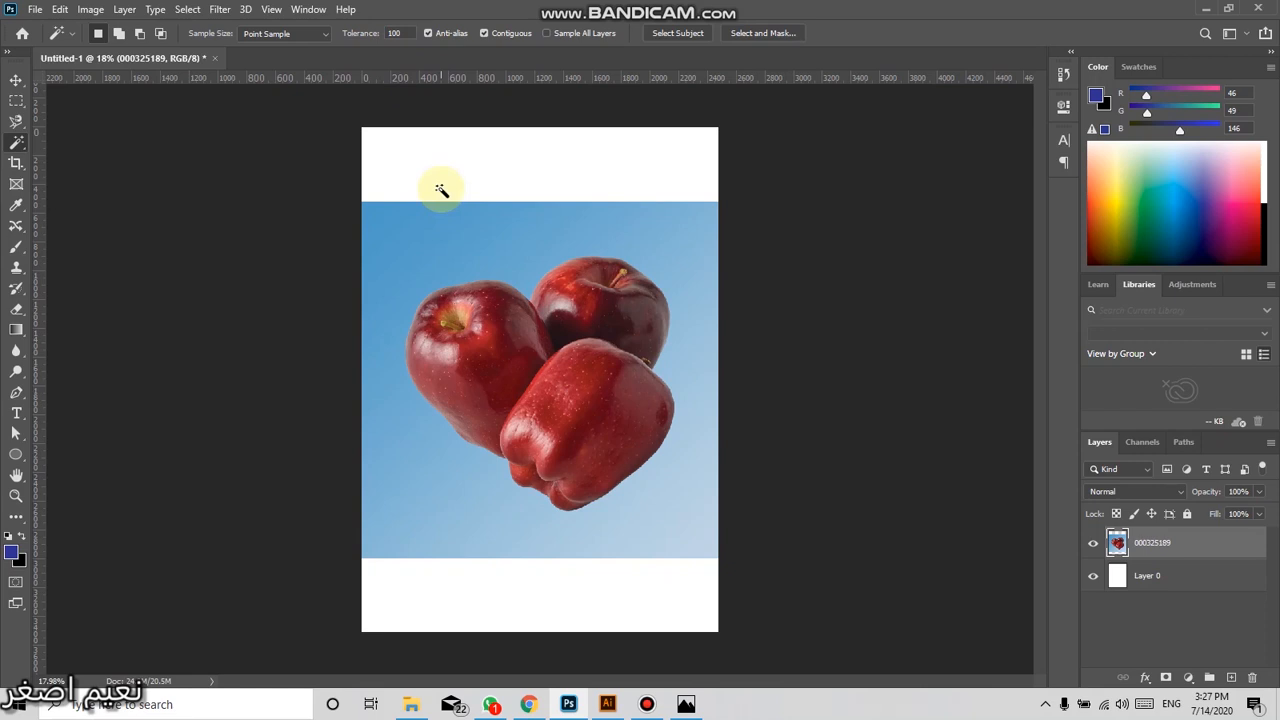
pyautogui.click(394, 241)
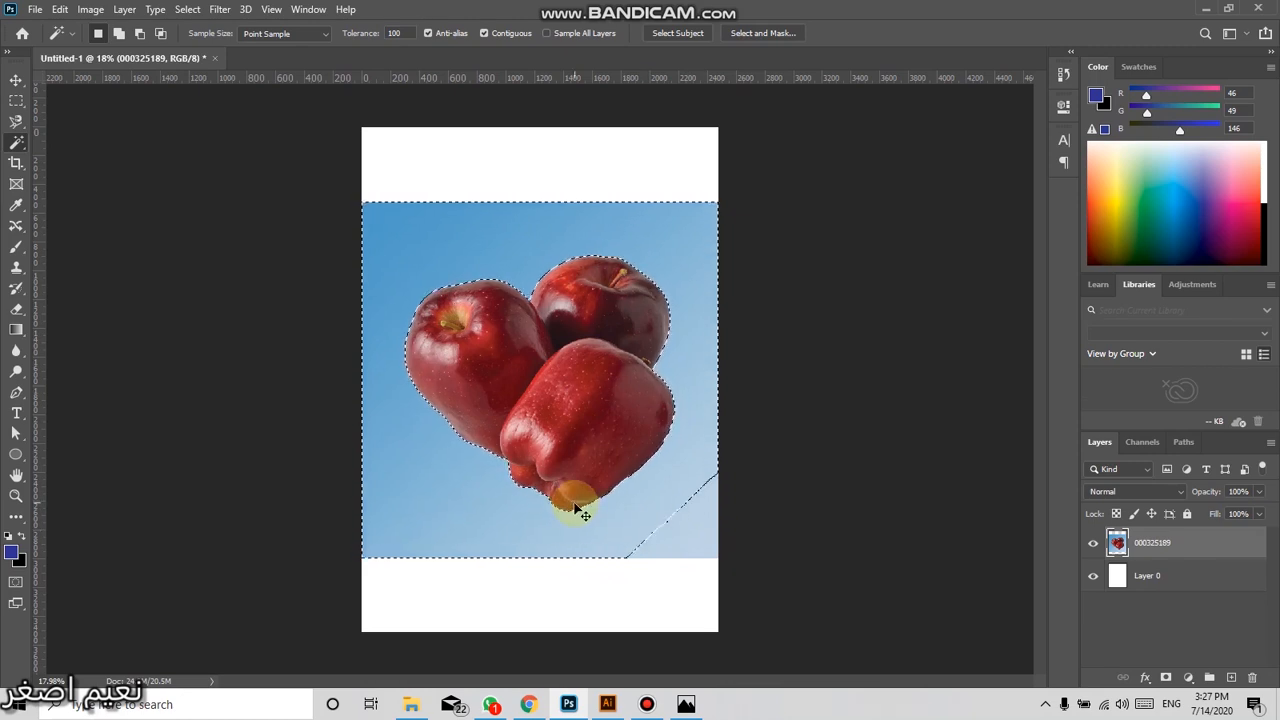
pyautogui.hotkey('ctrl', 'd')
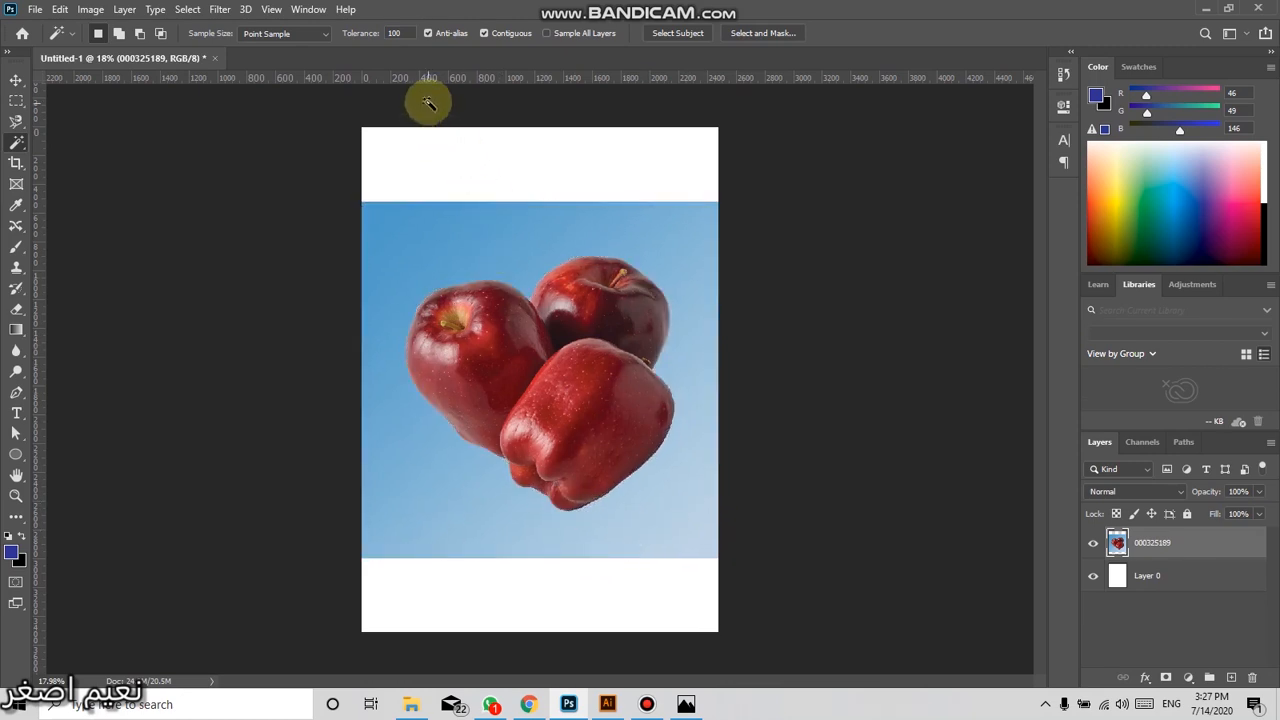
# Set the tolerance to 50, test the Magic Wand on the apples and the blue background, and clear the selection
pyautogui.click(396, 33)
pyautogui.write('50')
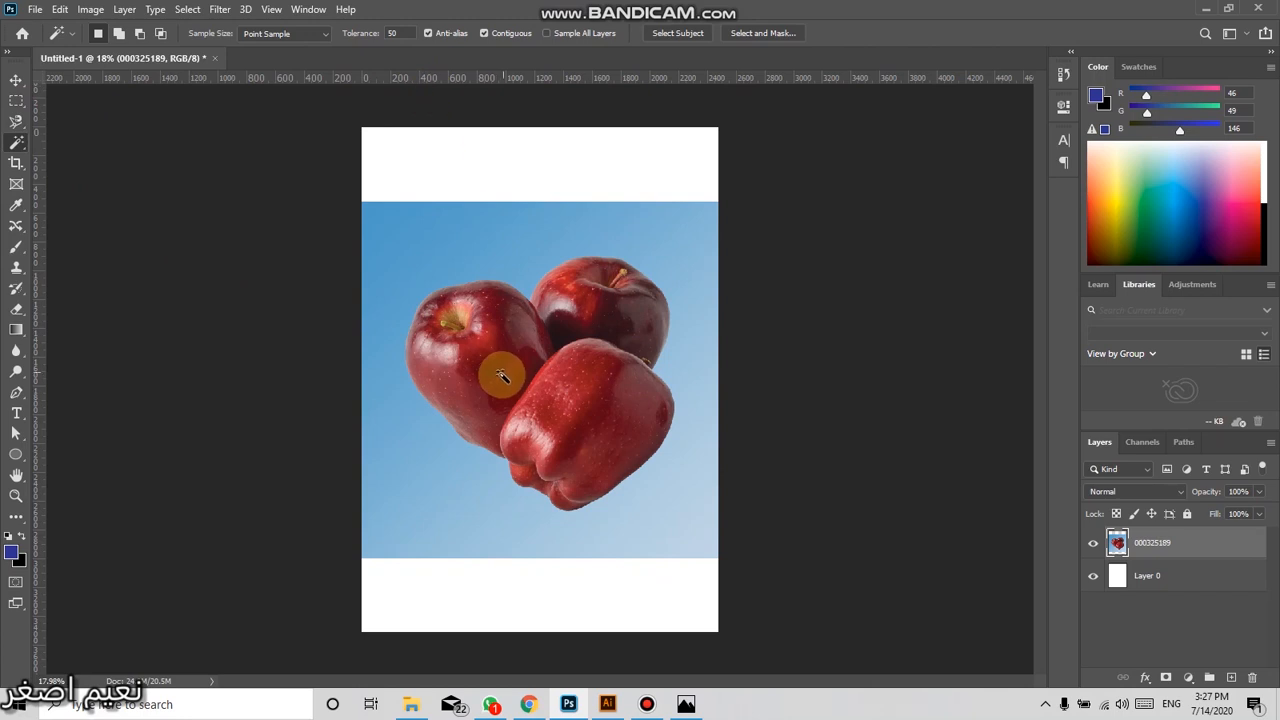
pyautogui.click(440, 343)
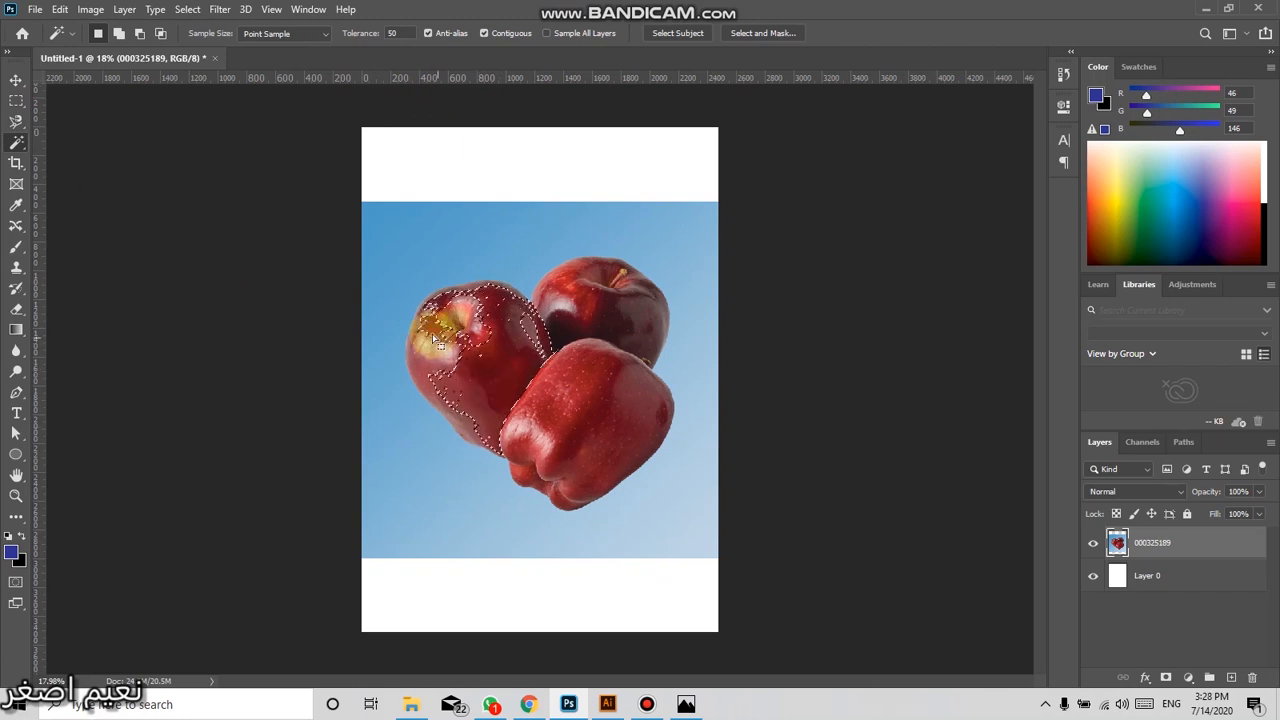
pyautogui.scroll(3, 445, 350)
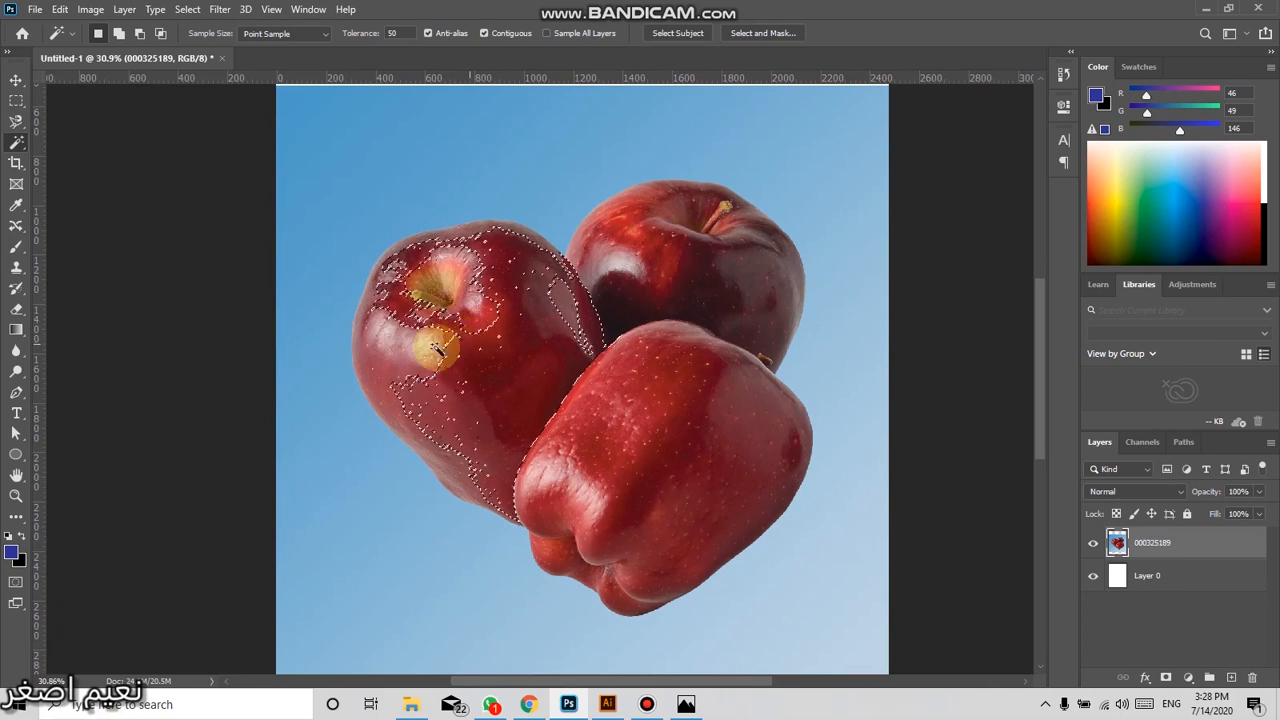
pyautogui.click(690, 406)
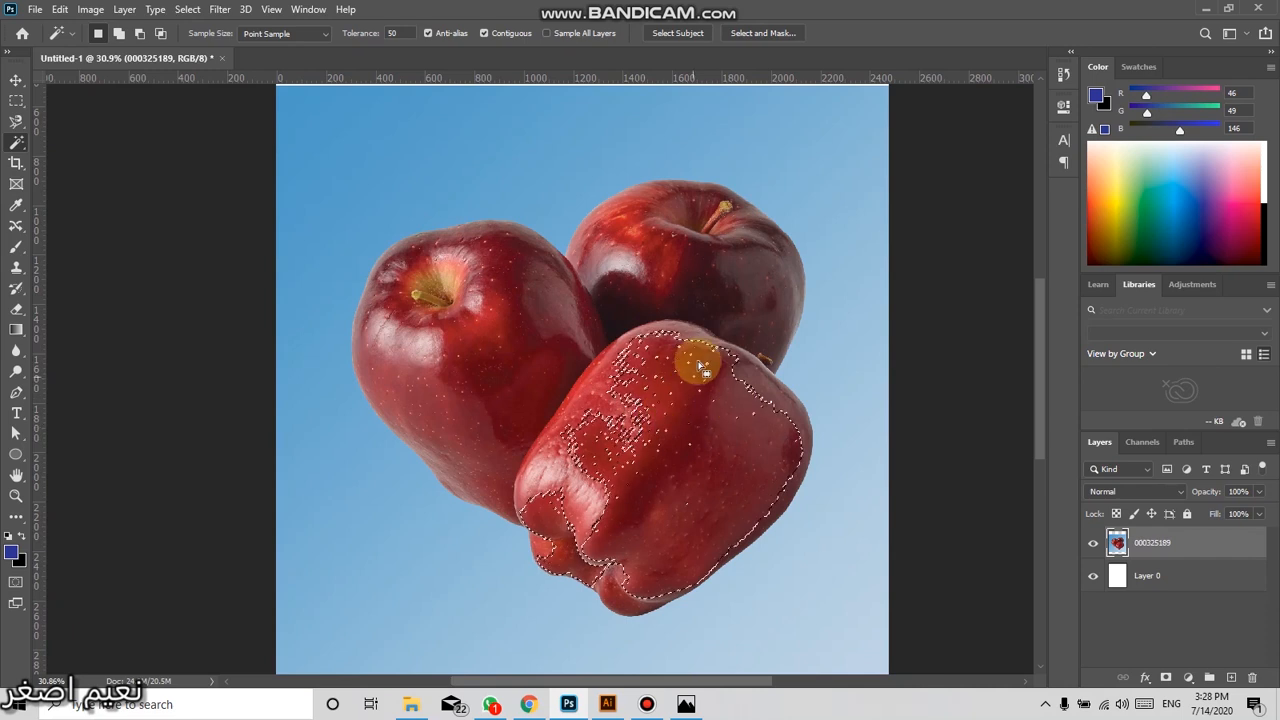
pyautogui.click(688, 291)
pyautogui.click(643, 248)
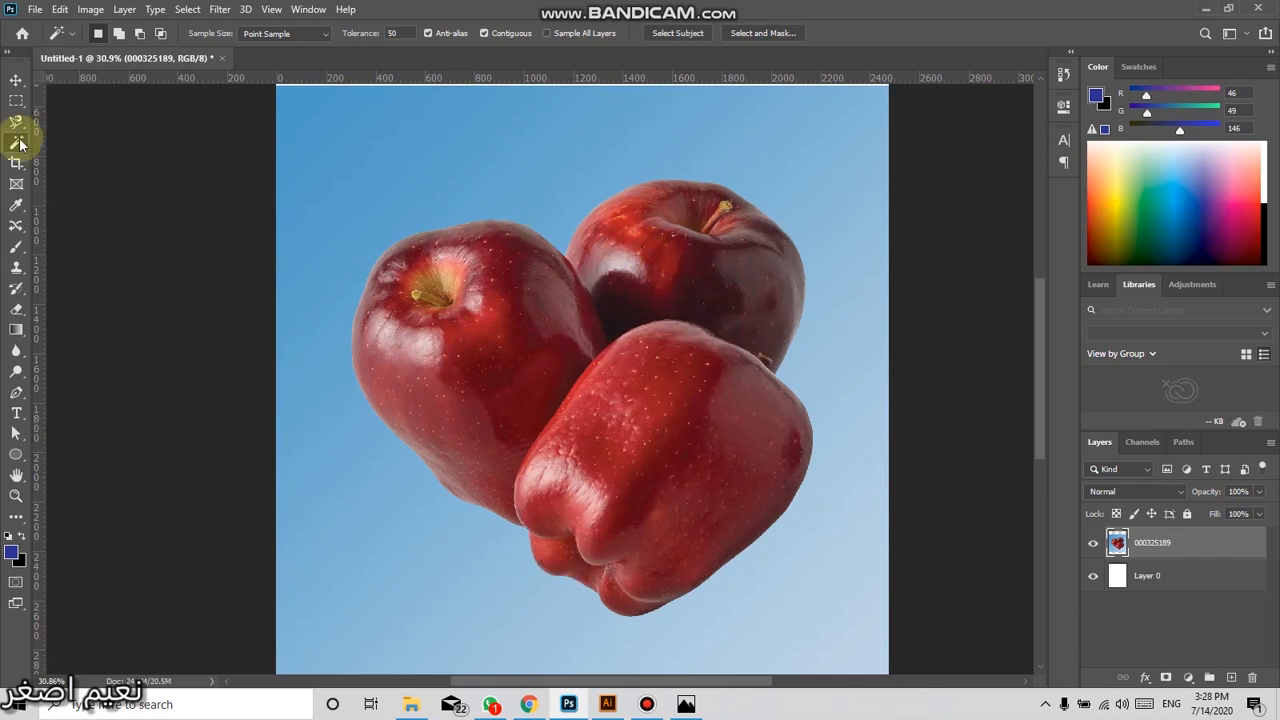
pyautogui.click(300, 173)
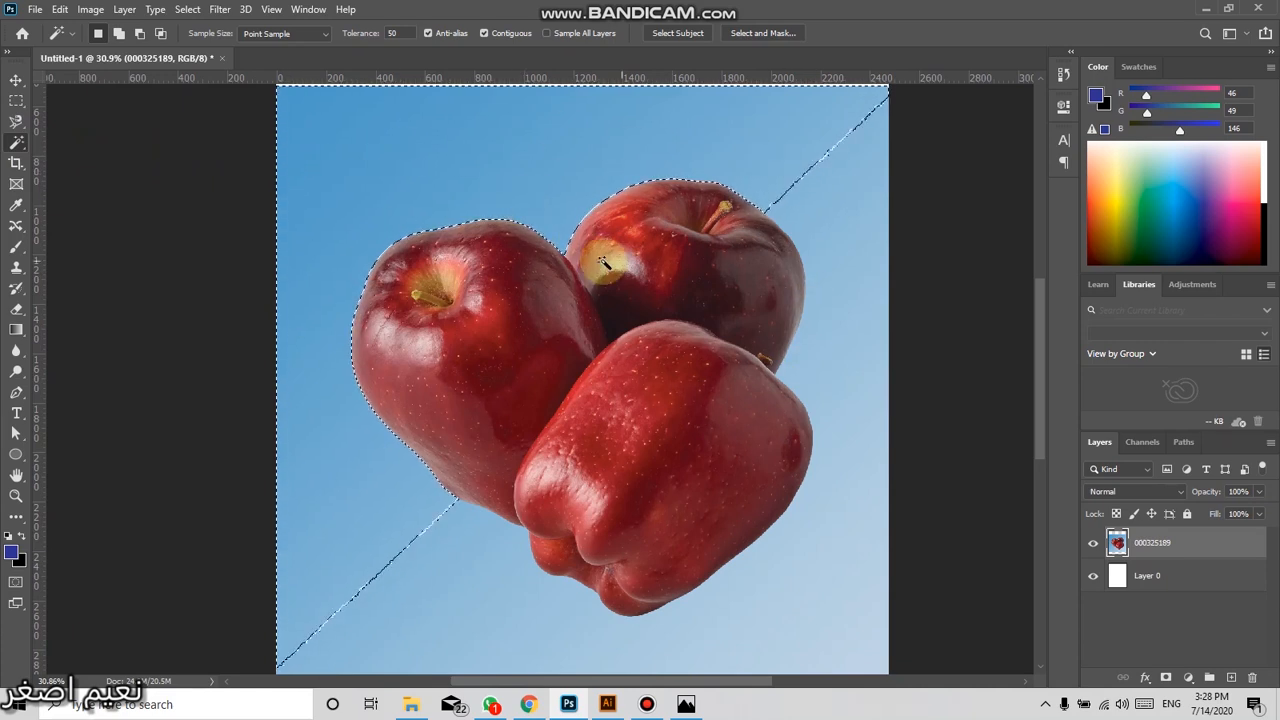
pyautogui.hotkey('ctrl', 'd')
# Switch to the Quick Selection tool with the whole blue picture in view
pyautogui.rightClick(16, 142)
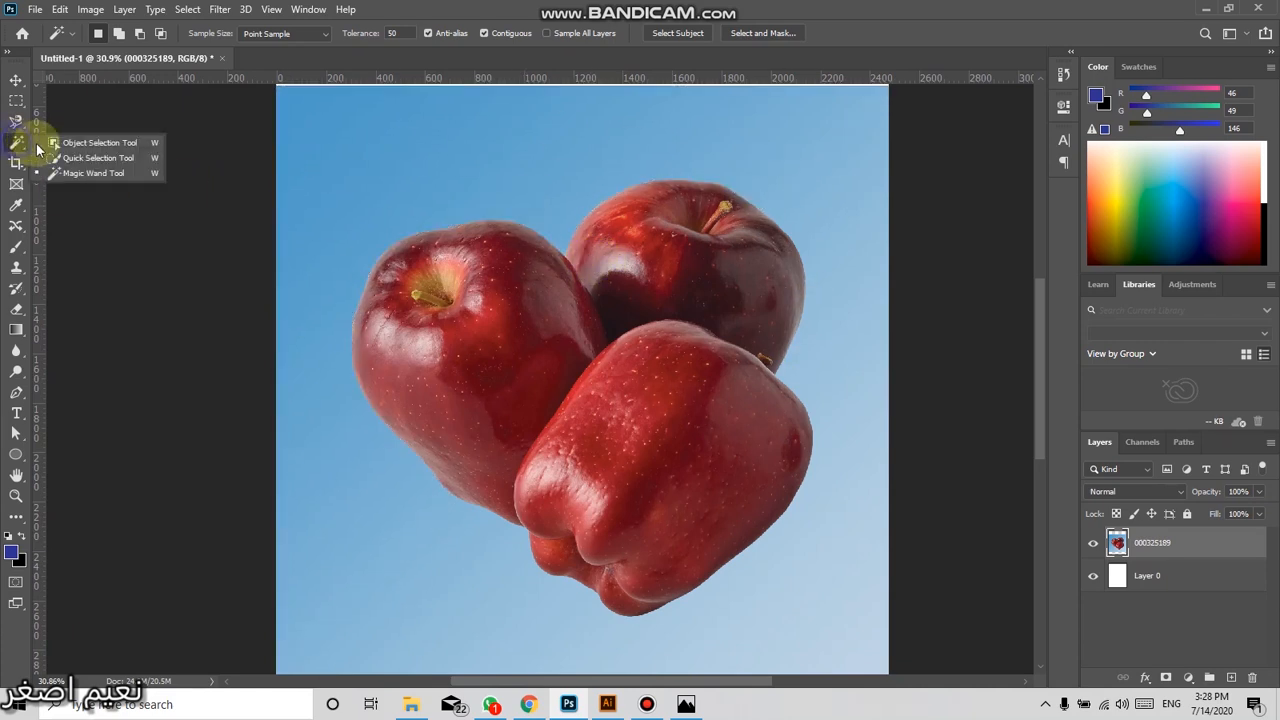
pyautogui.click(81, 160)
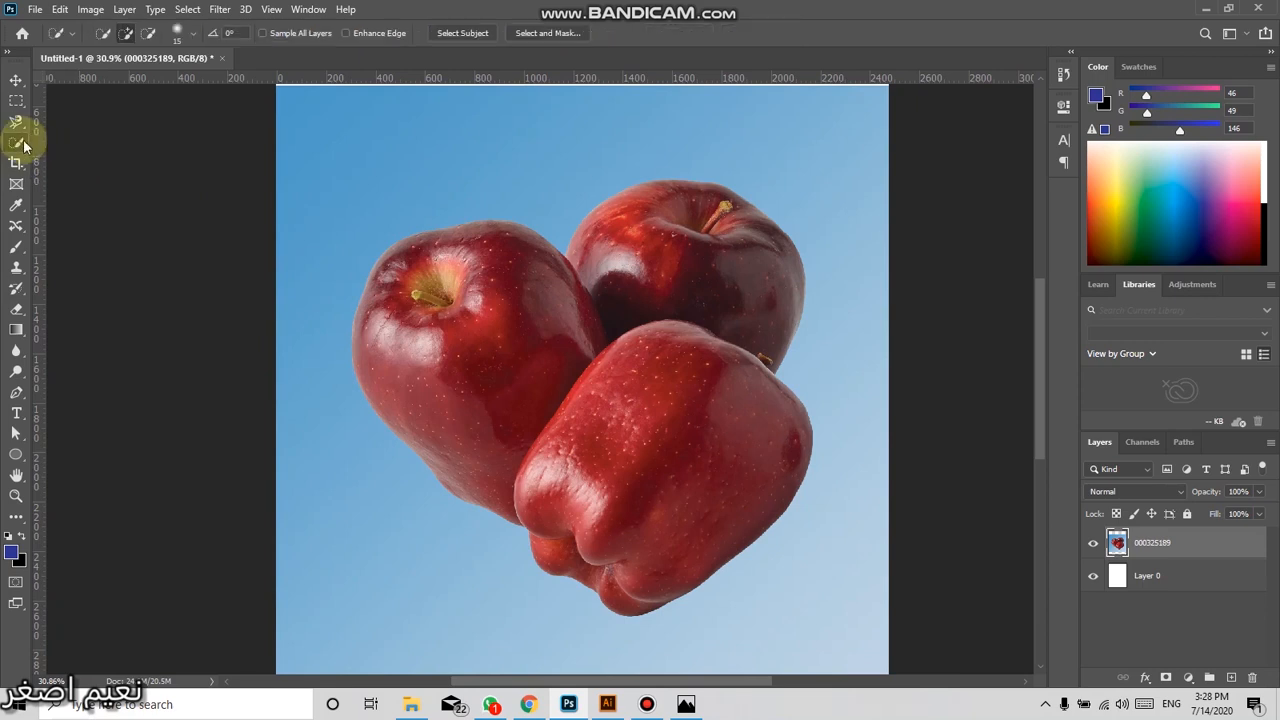
pyautogui.rightClick(18, 140)
pyautogui.click(112, 165)
pyautogui.scroll(-2, 475, 213)
pyautogui.moveTo(487, 190); pyautogui.dragTo(482, 215)
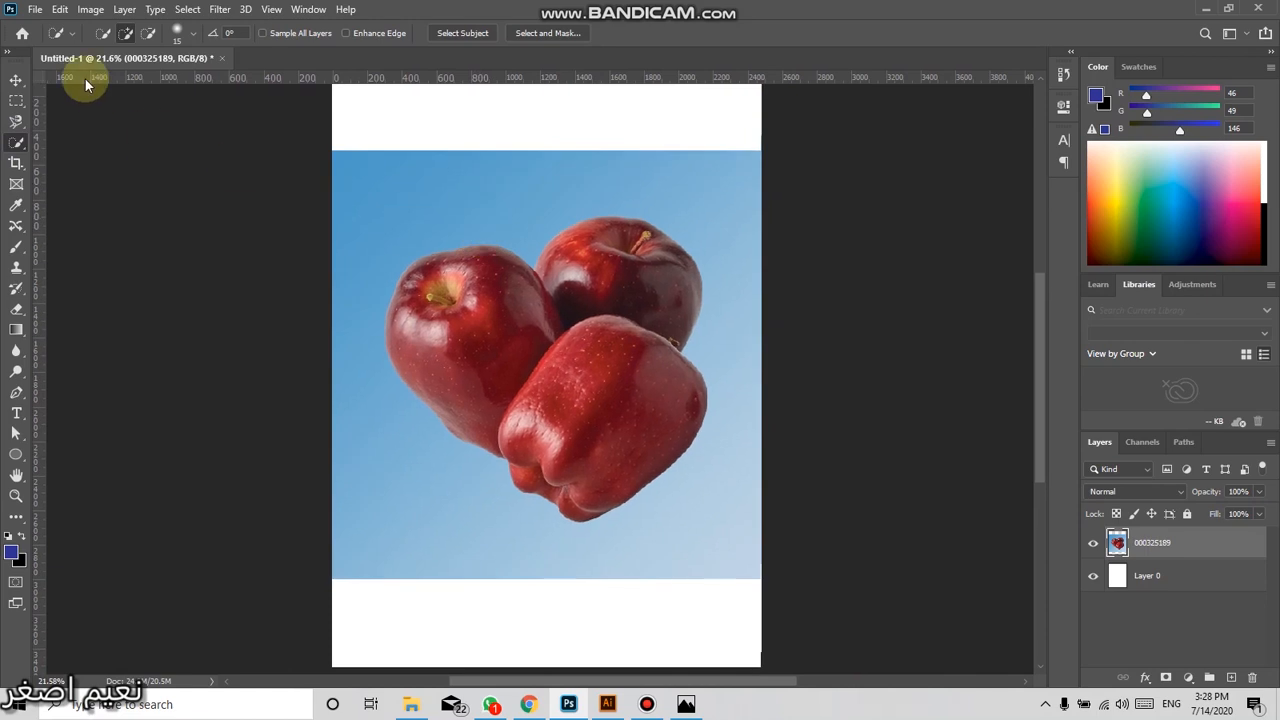
# Set the Quick Selection tool to its New Selection mode
pyautogui.click(106, 35)
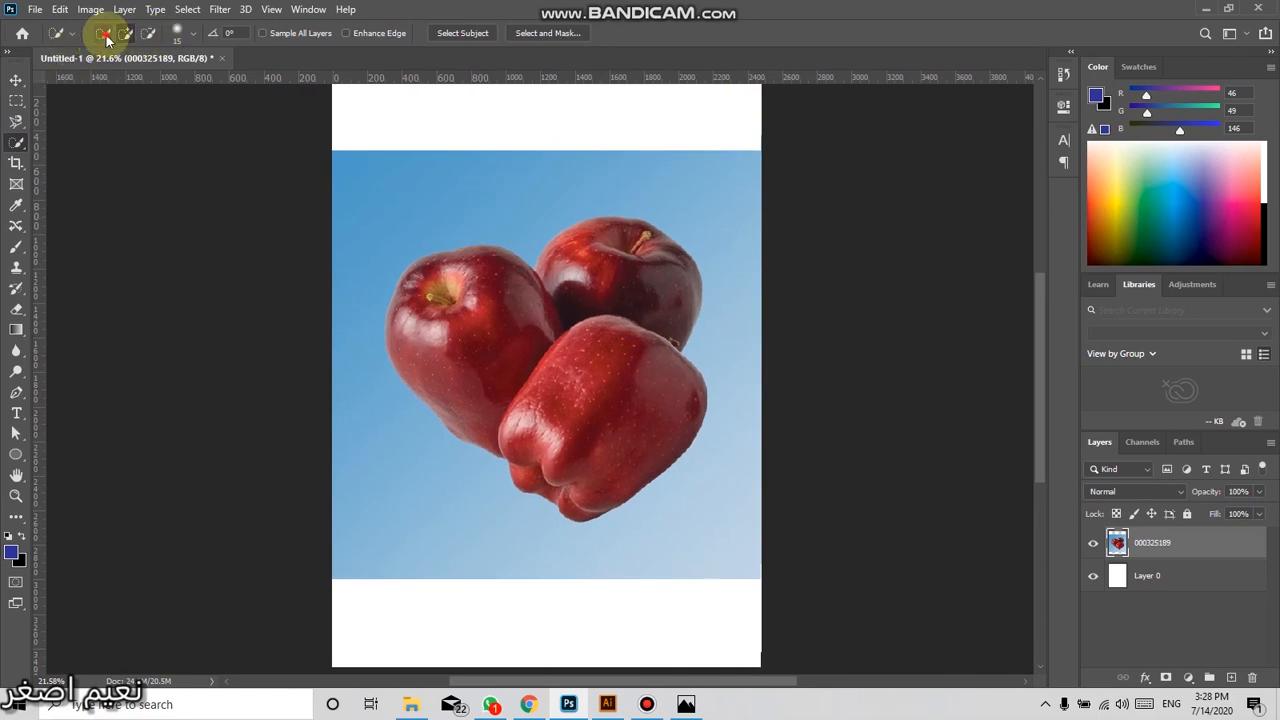
pyautogui.click(121, 36)
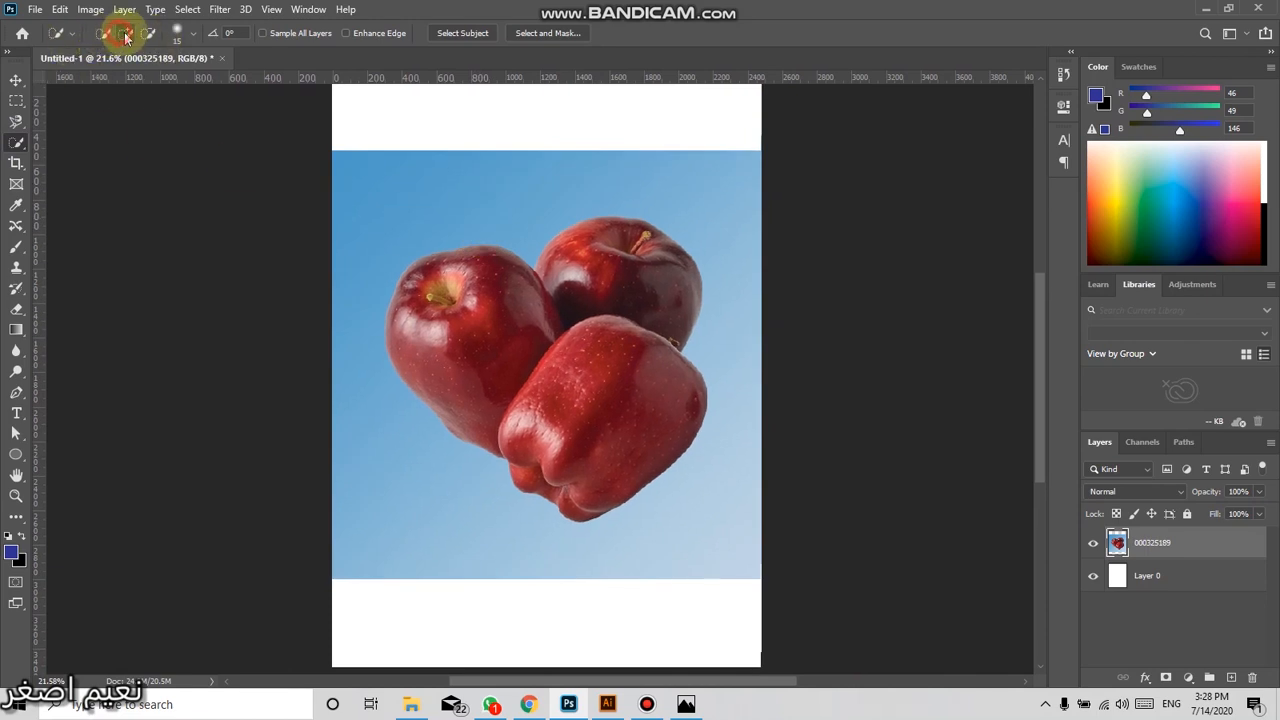
pyautogui.click(148, 34)
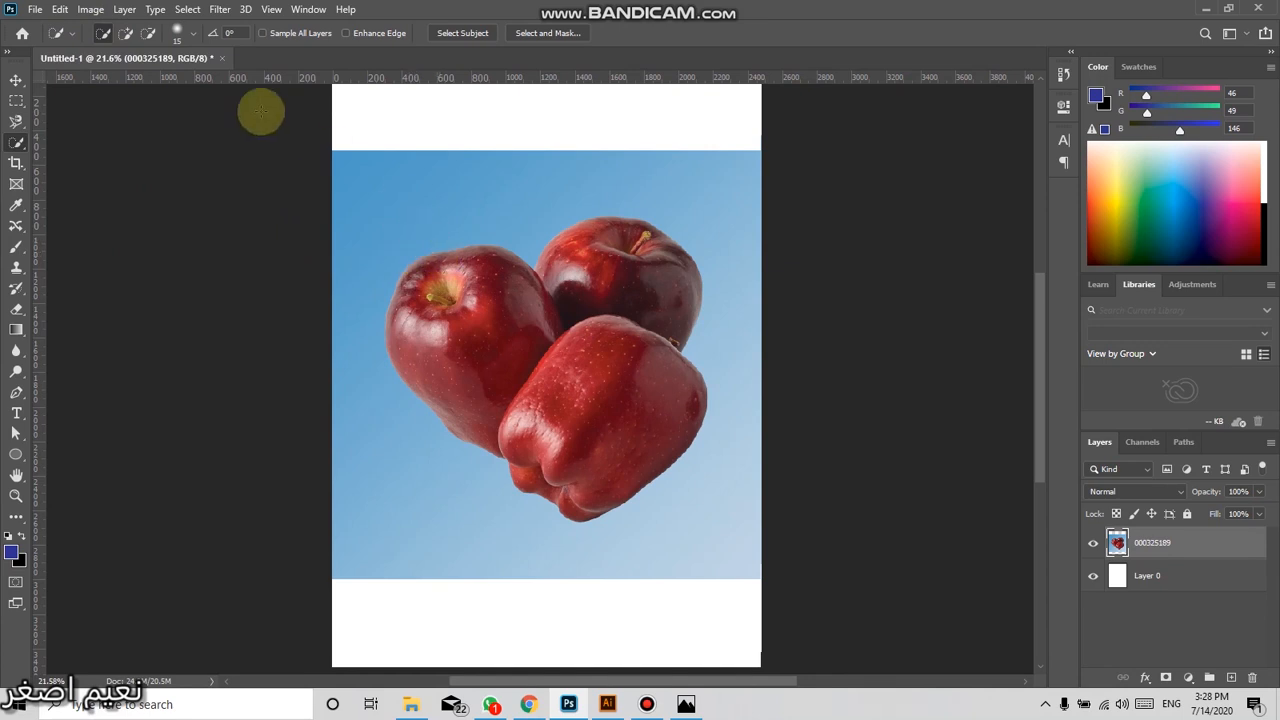
# Enlarge the Quick Selection brush to 83 px in its brush settings
pyautogui.click(179, 39)
pyautogui.click(179, 38)
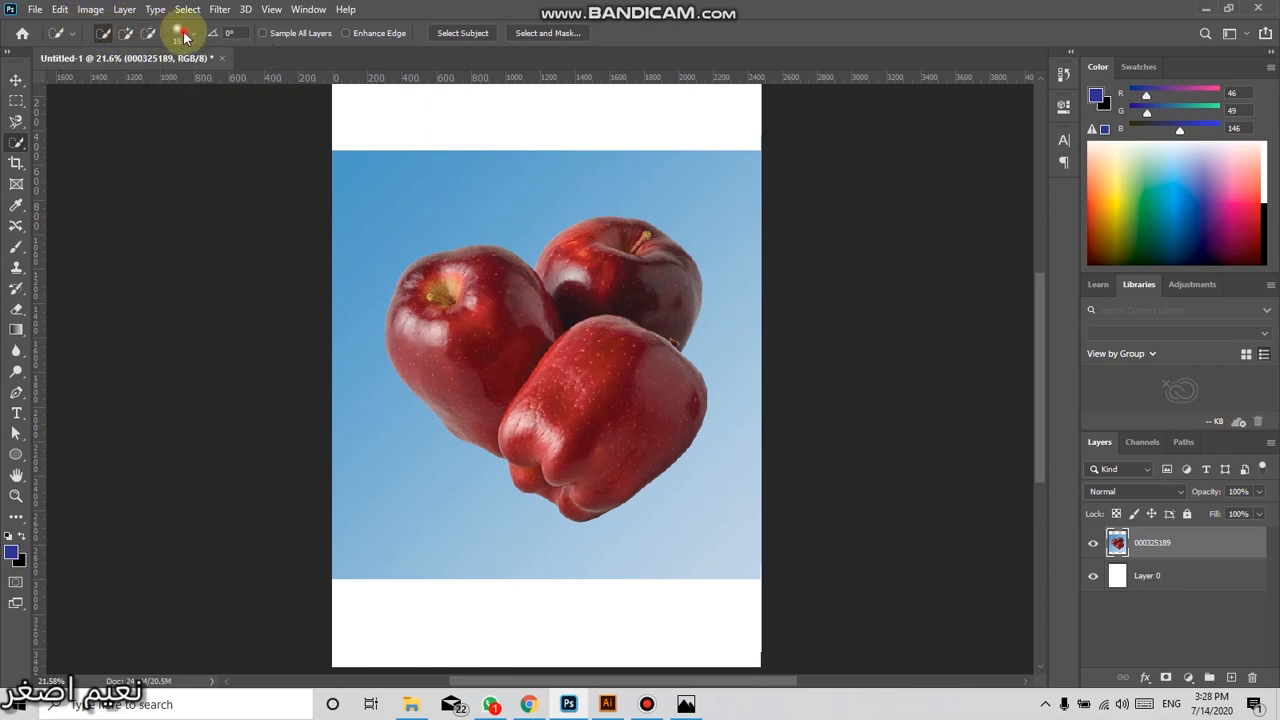
pyautogui.click(182, 36)
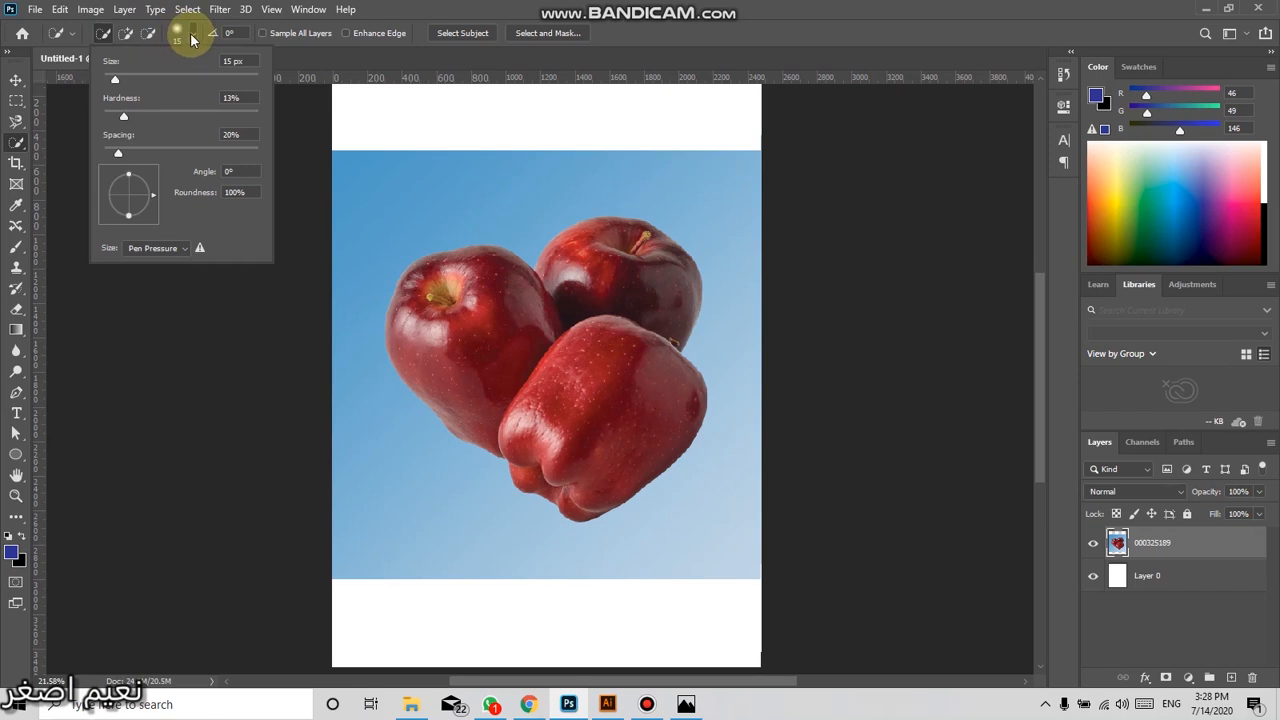
pyautogui.moveTo(116, 76); pyautogui.dragTo(170, 78)
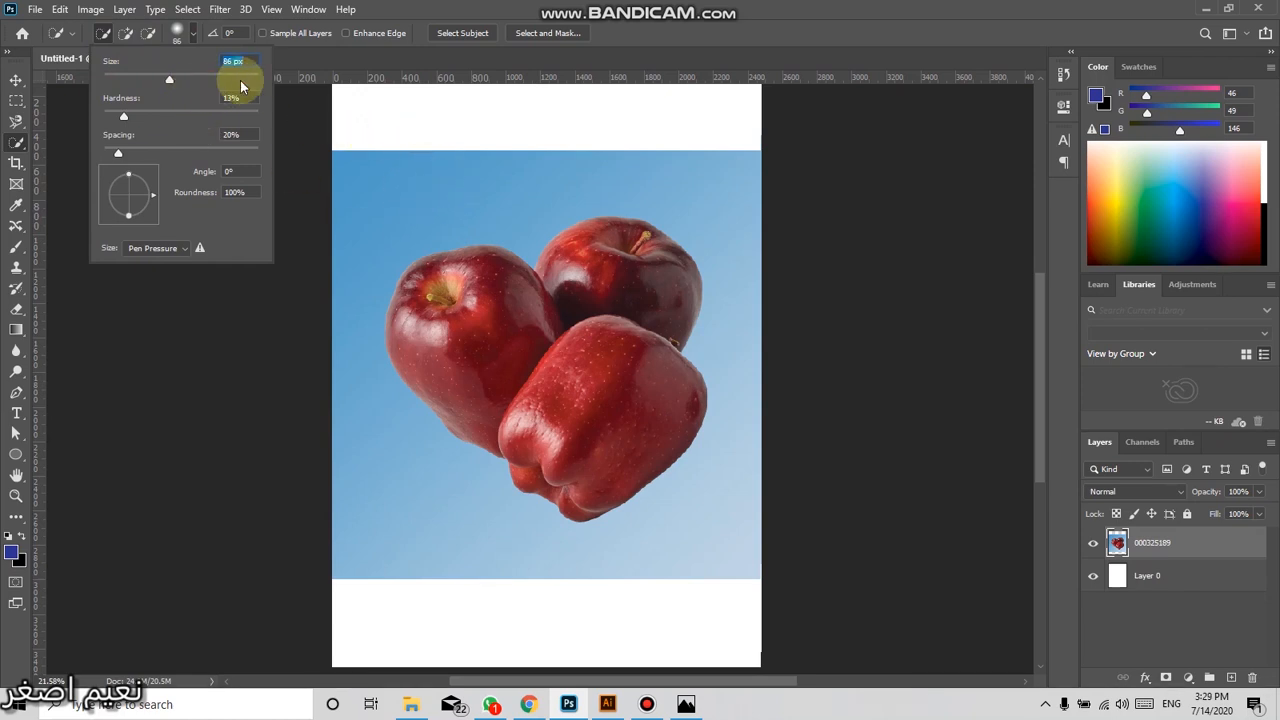
pyautogui.click(240, 79)
pyautogui.click(121, 79)
pyautogui.click(167, 79)
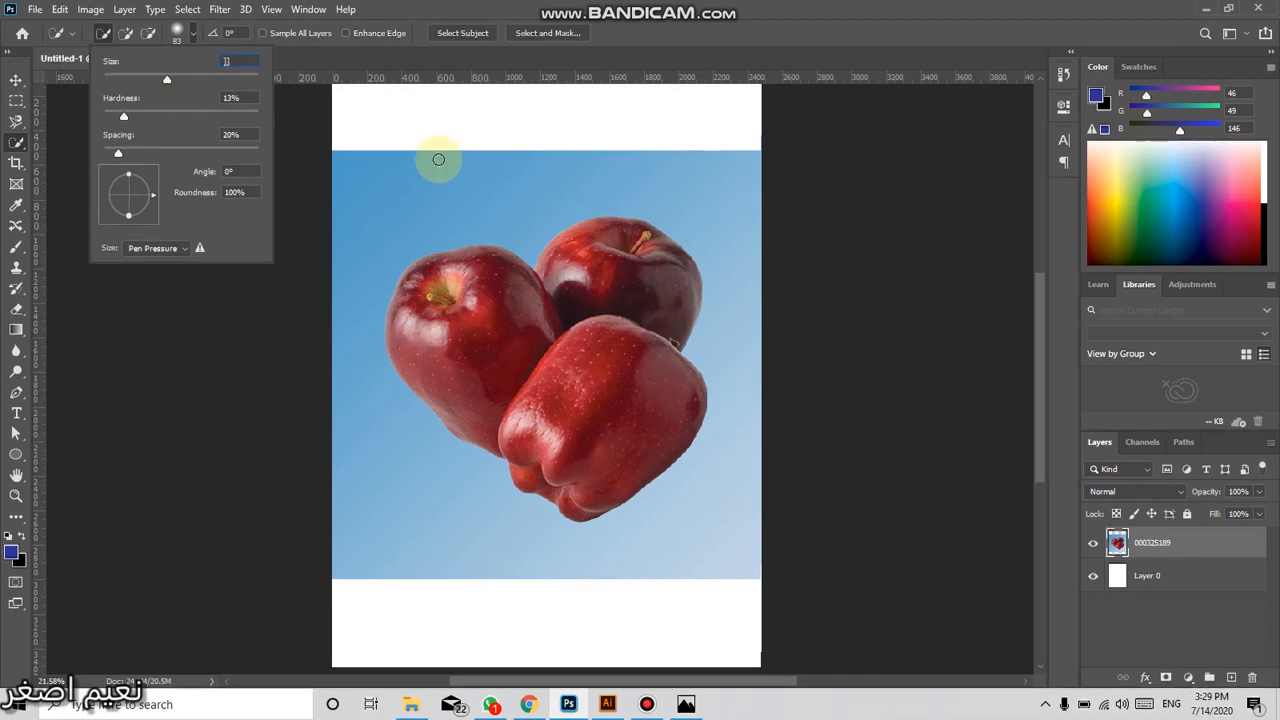
pyautogui.press('BackSpace')
pyautogui.press('BackSpace')
pyautogui.press('Return')
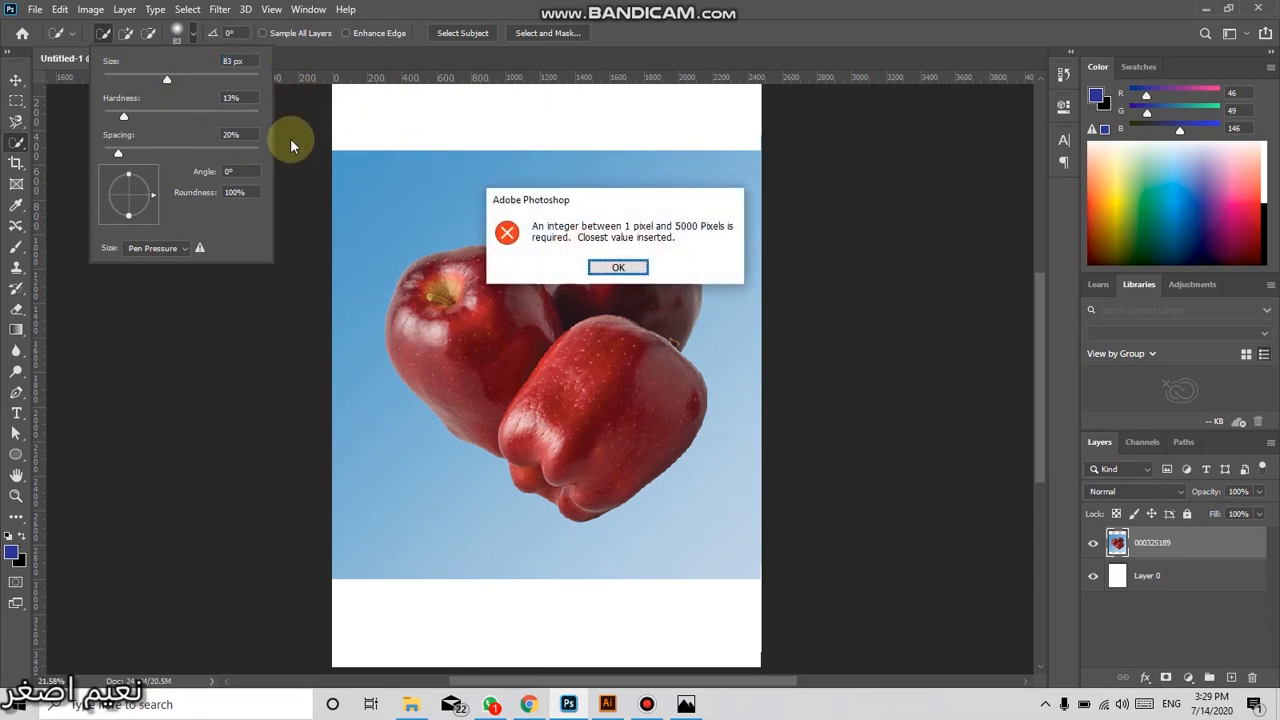
pyautogui.click(612, 267)
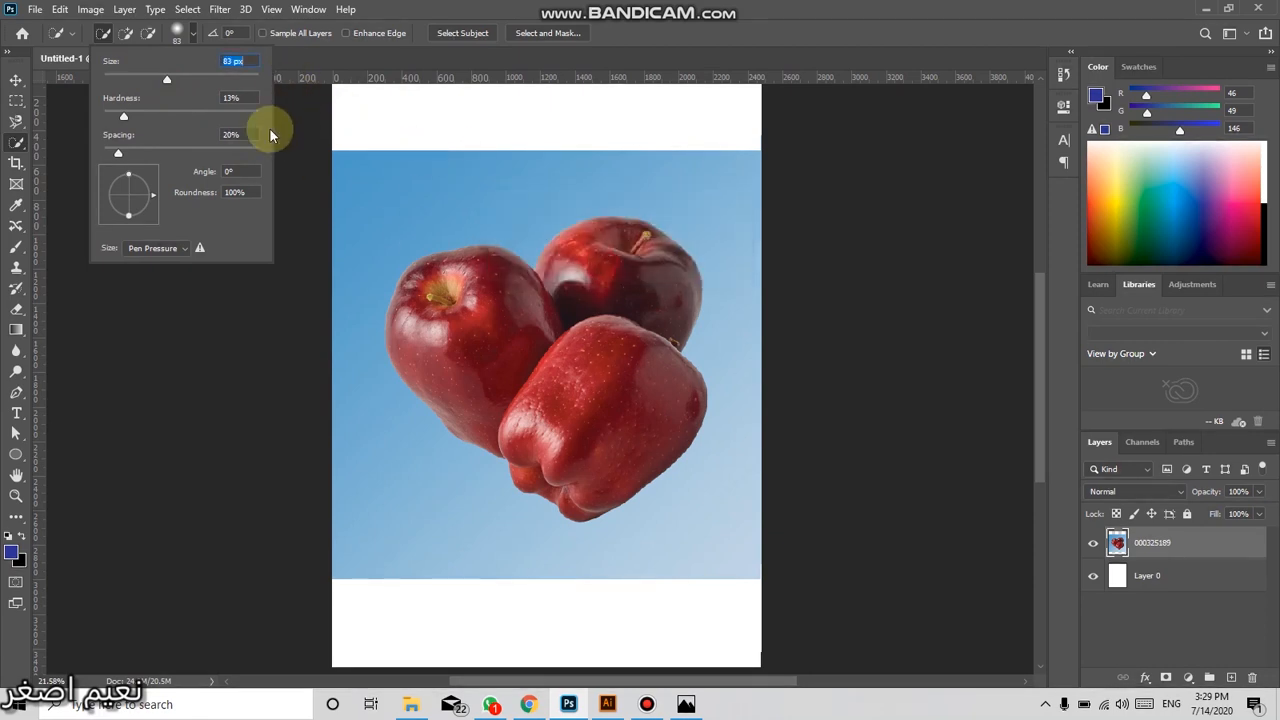
pyautogui.click(175, 31)
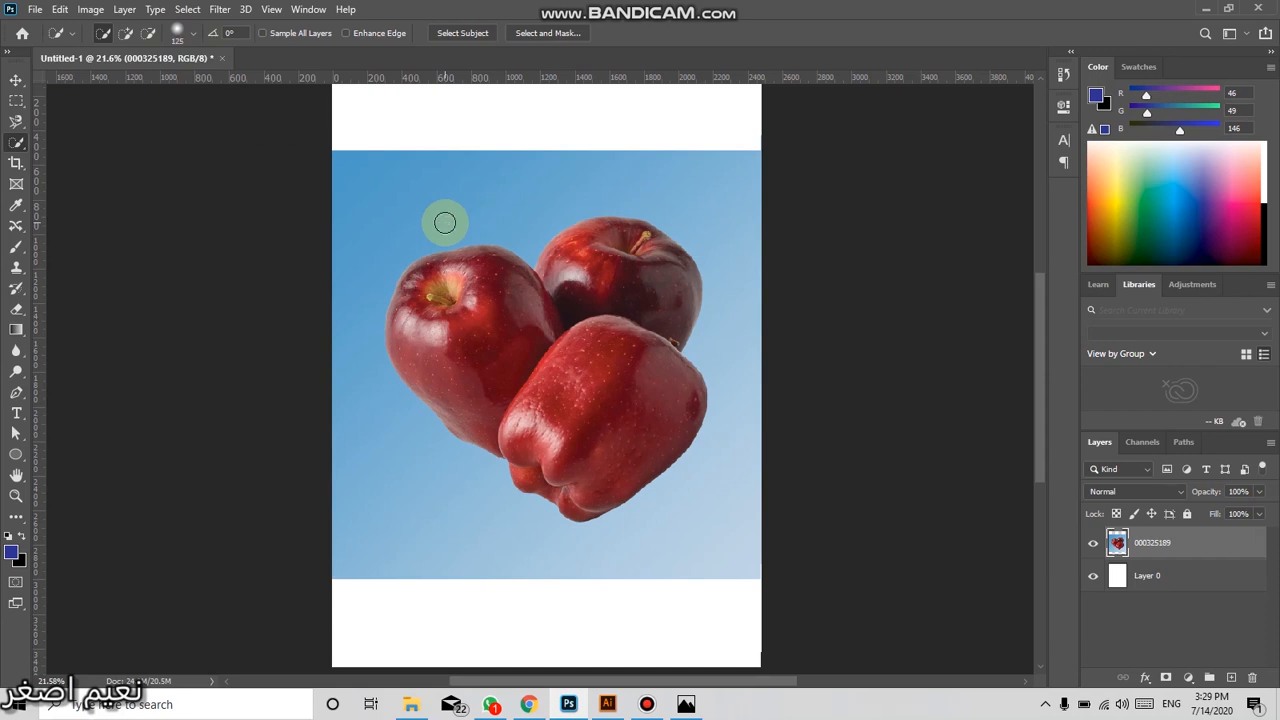
# Adjust the brush size to 175 px and brush across the blue area to select the entire background around the apples
pyautogui.press(']')
pyautogui.press(']')
pyautogui.press(']')
pyautogui.press('[')
pyautogui.press('[')
pyautogui.press('[')
pyautogui.moveTo(442, 163)
pyautogui.mouseDown()
pyautogui.moveTo(383, 194)
pyautogui.moveTo(734, 145)
pyautogui.moveTo(751, 231)
pyautogui.moveTo(751, 434)
pyautogui.moveTo(734, 482)
pyautogui.mouseUp()
pyautogui.moveTo(670, 534); pyautogui.dragTo(568, 550)
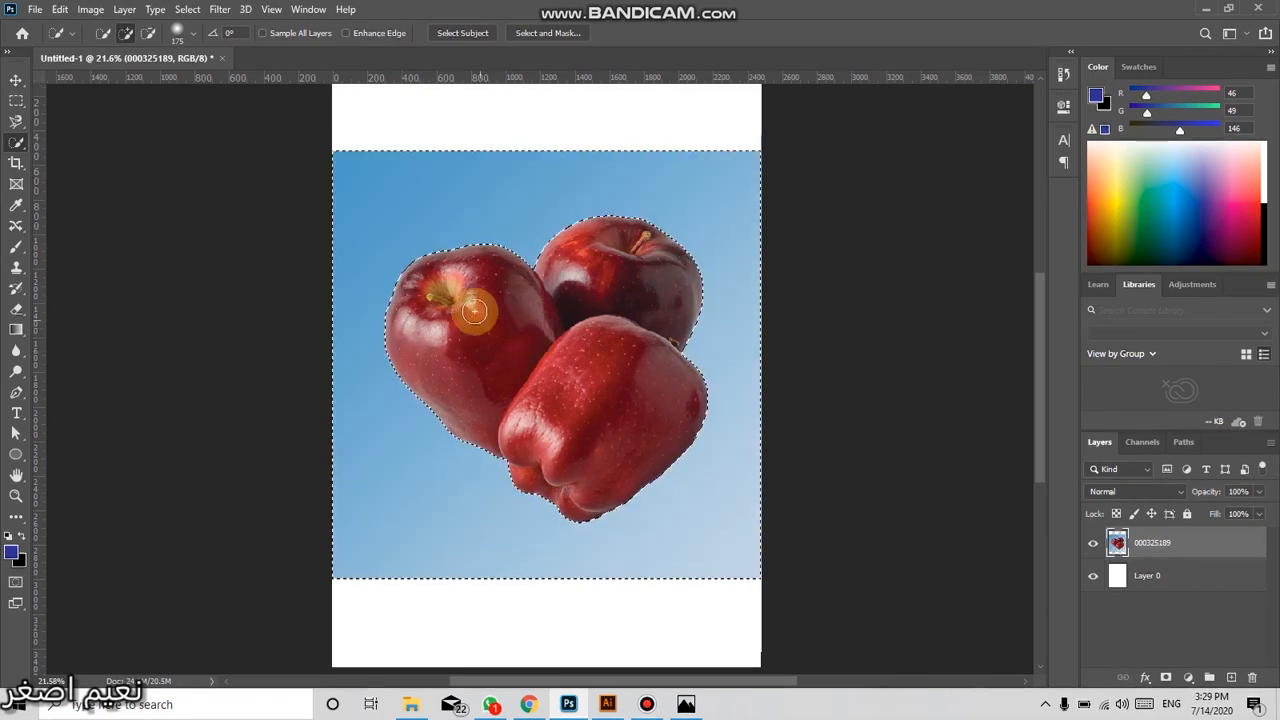
# Try subtracting the background around the upper edge of the front-left apple from the selection, and undo the subtraction
pyautogui.moveTo(439, 245); pyautogui.dragTo(387, 345)
pyautogui.moveTo(456, 254); pyautogui.dragTo(387, 219)
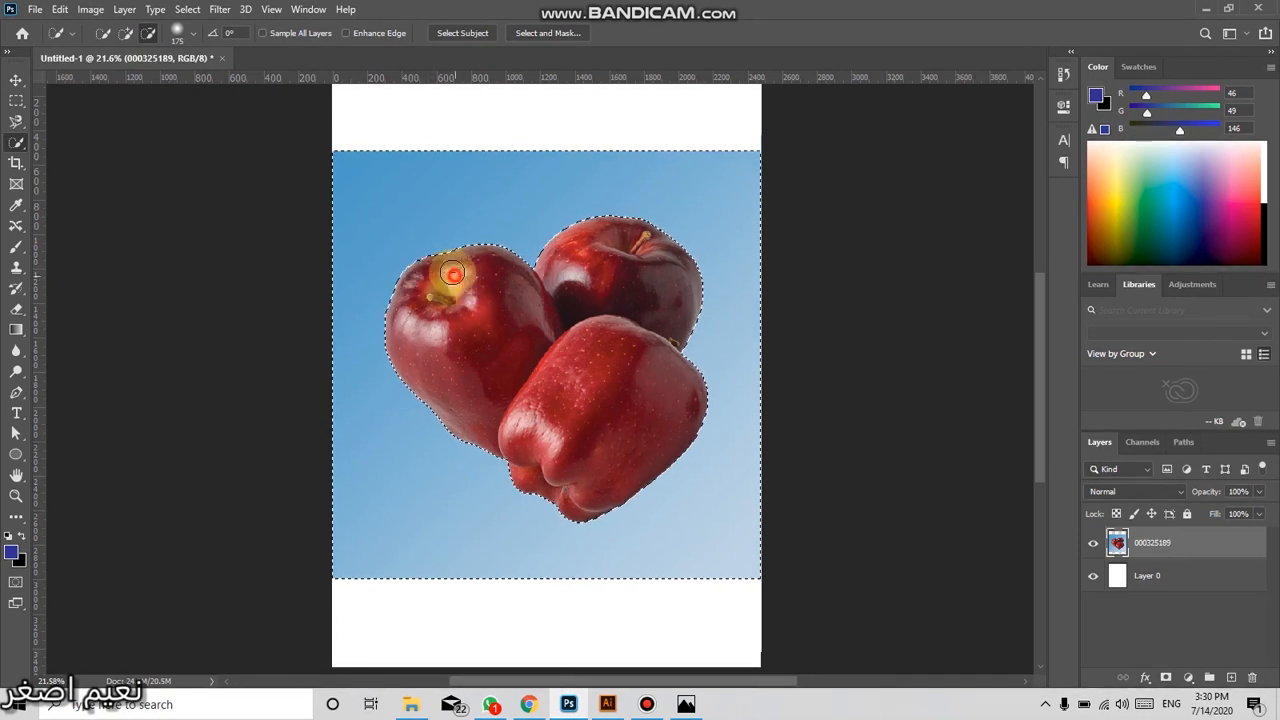
pyautogui.moveTo(475, 242)
pyautogui.mouseDown()
pyautogui.moveTo(394, 240)
pyautogui.moveTo(505, 238)
pyautogui.mouseUp()
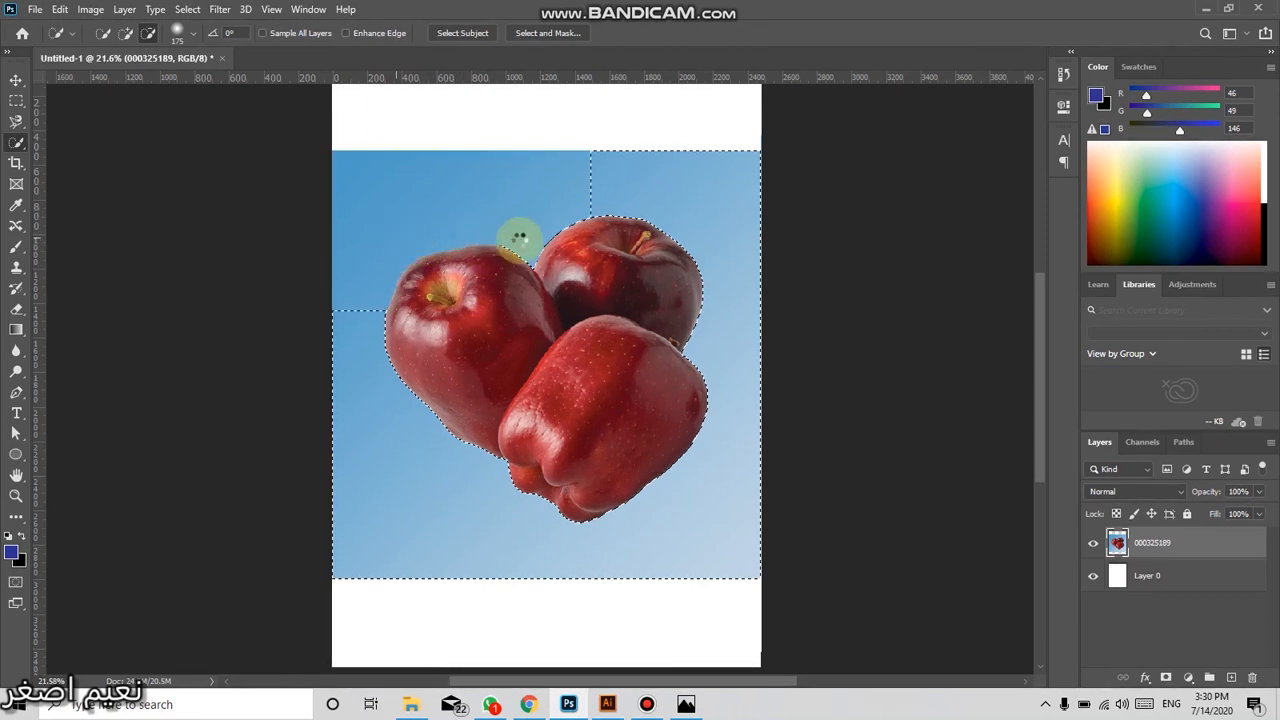
pyautogui.hotkey('ctrl', 'z')
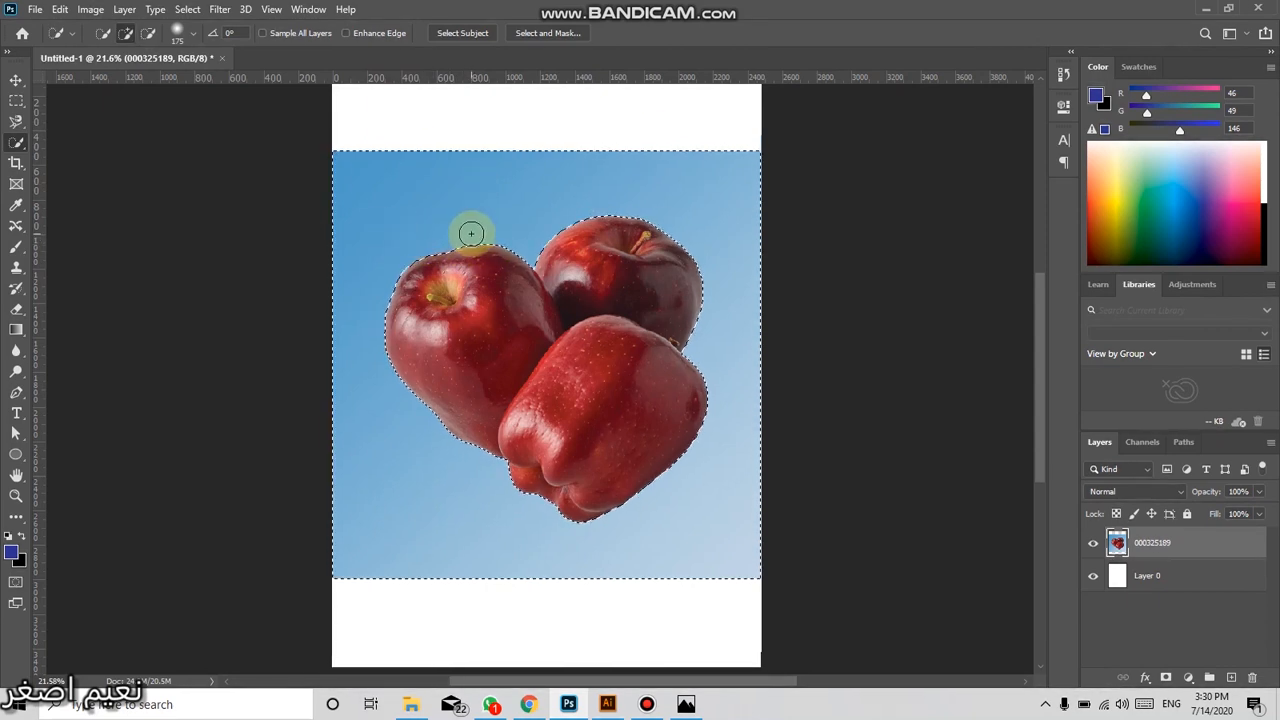
# Delete the selected blue background around the apples, clear the selection and switch to the Move tool
pyautogui.press('Delete')
pyautogui.hotkey('ctrl', 'd')
pyautogui.click(16, 80)
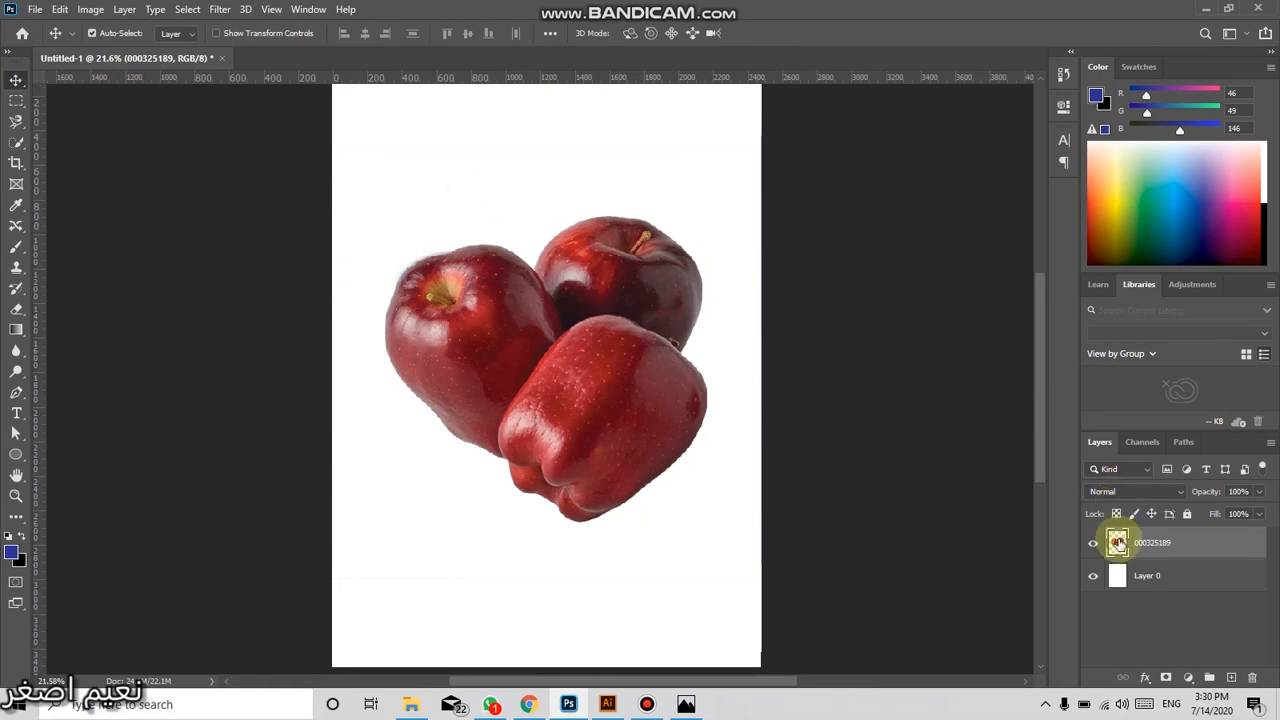
# Delete the apple layer as a trial, undo the deletion and hide the white Layer 0
pyautogui.press('Delete')
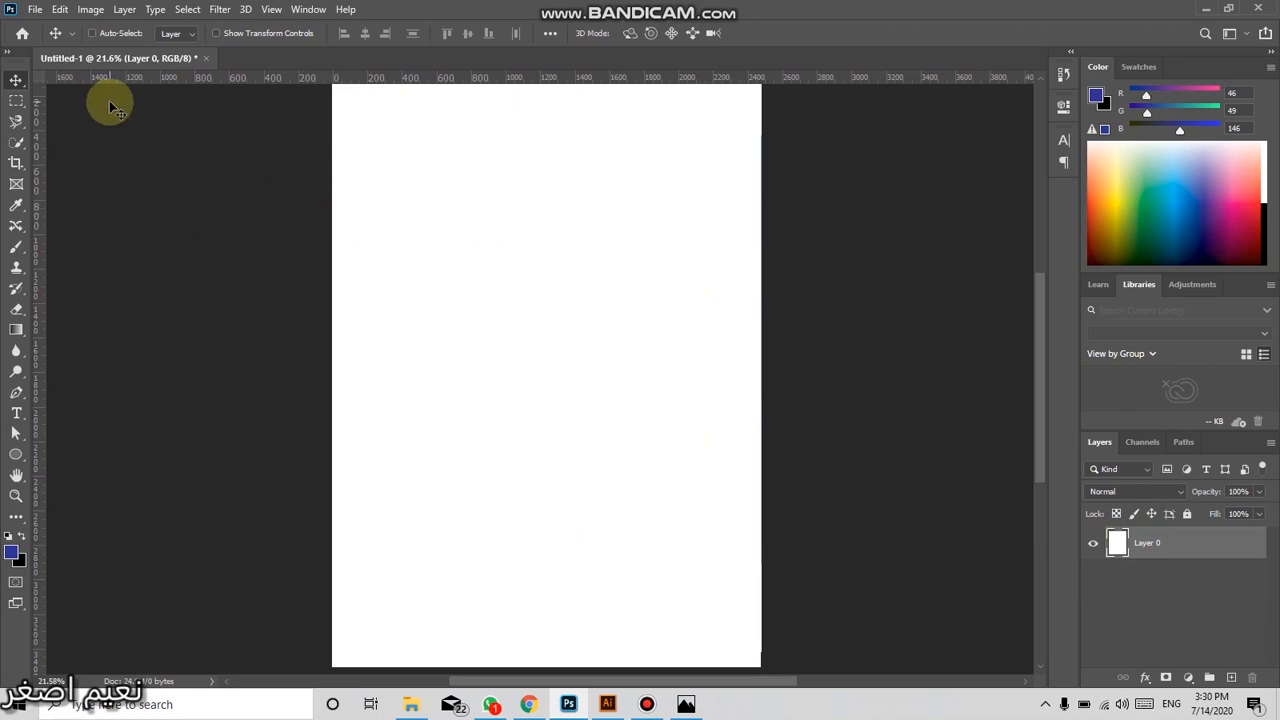
pyautogui.hotkey('ctrl', 'z')
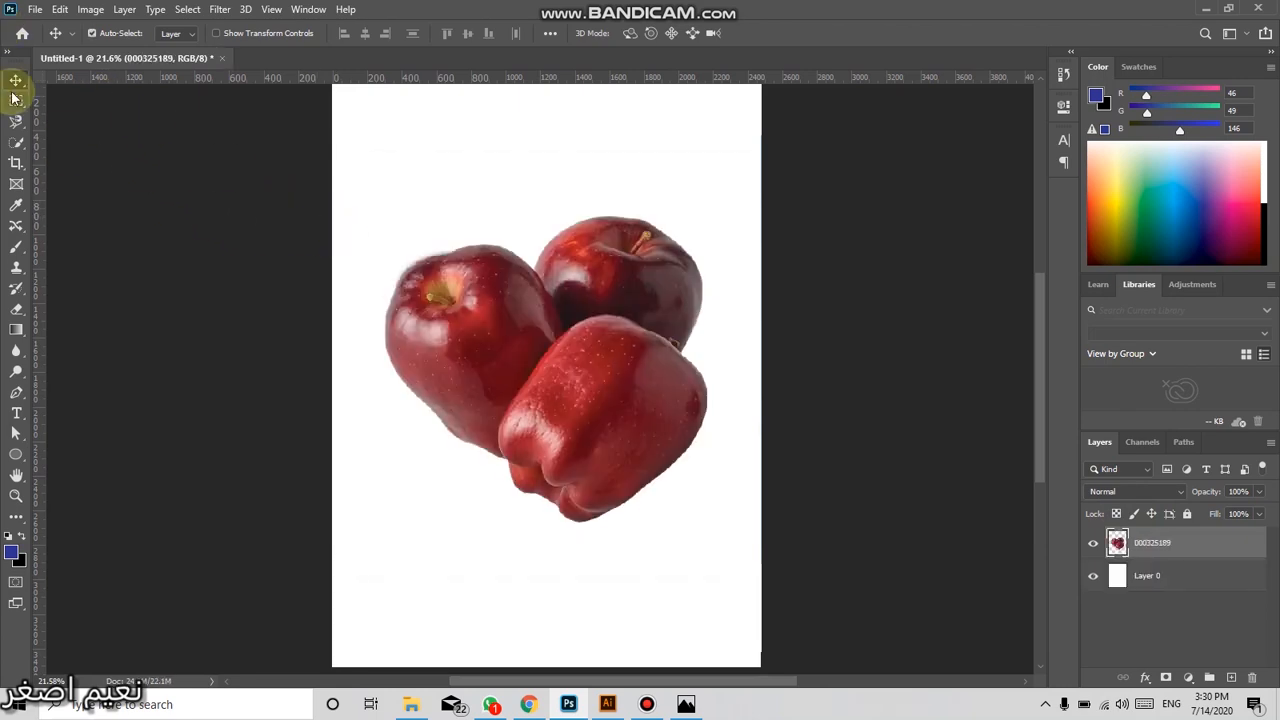
pyautogui.click(1093, 576)
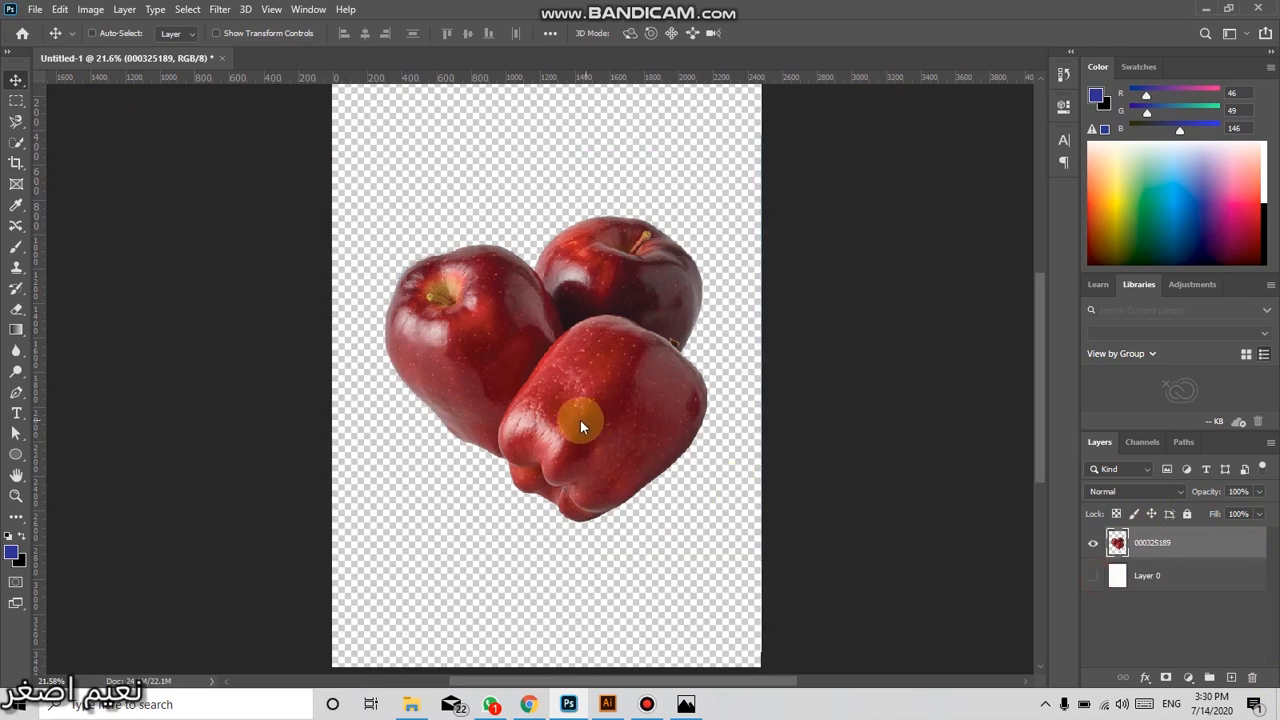
# Save the cut-out apples as a PNG file named Untitled-1 in the 2 class folder
pyautogui.hotkey('ctrl', 's')
pyautogui.click(572, 474)
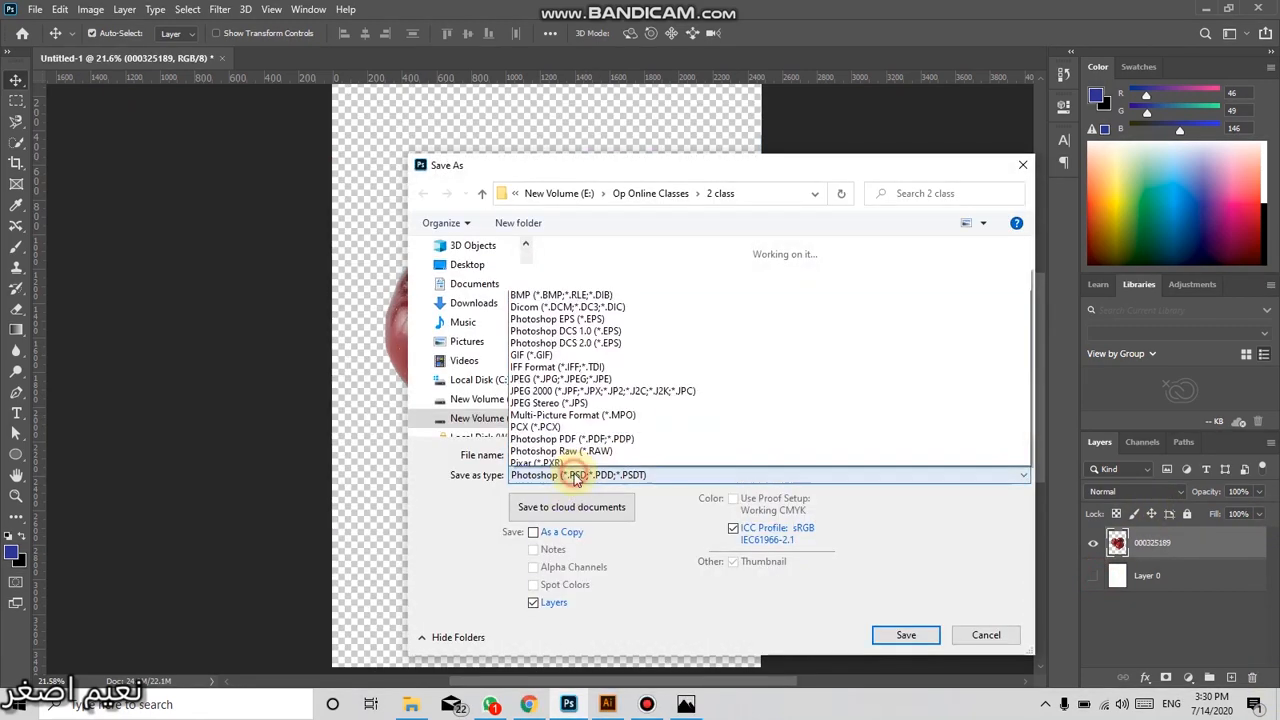
pyautogui.click(565, 411)
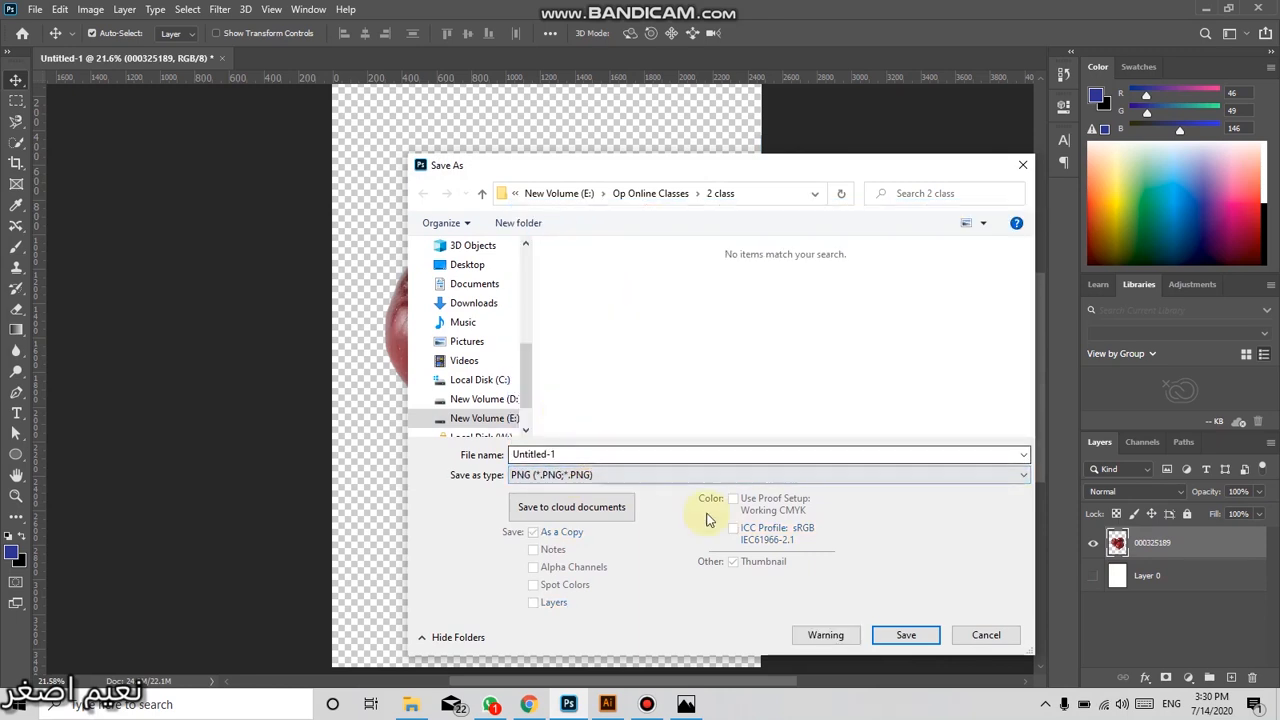
pyautogui.click(893, 636)
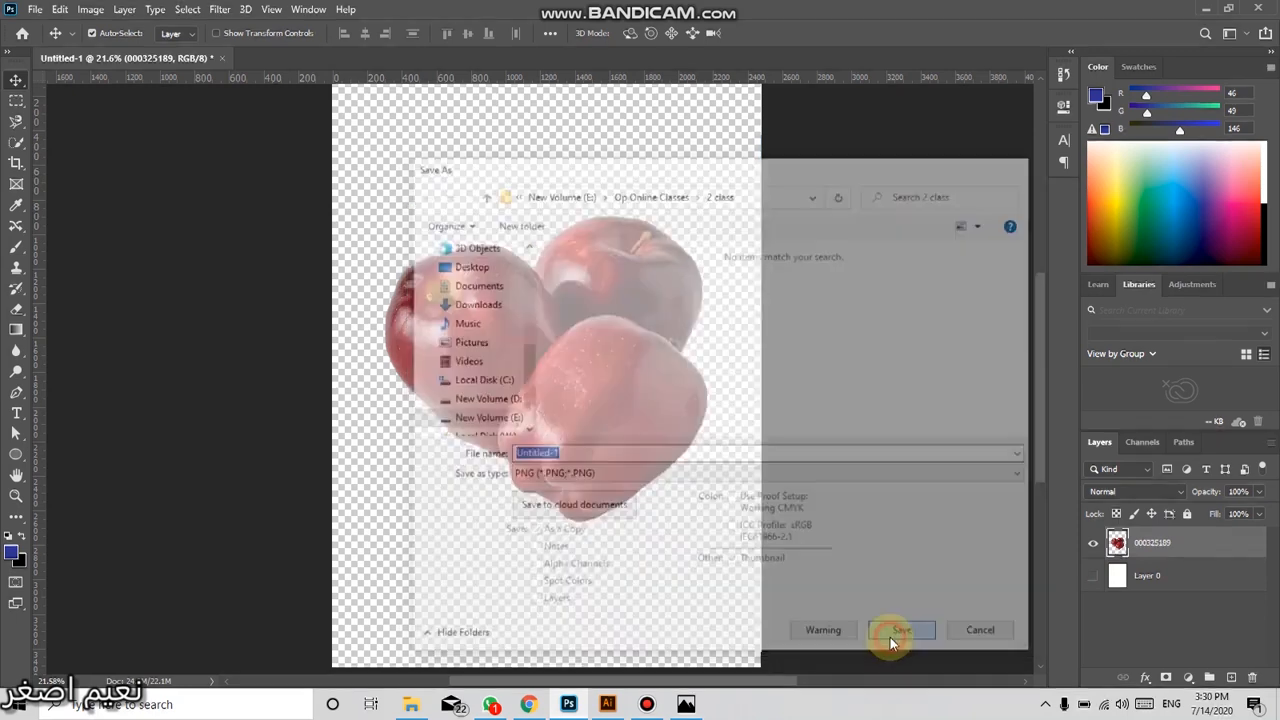
pyautogui.click(752, 210)
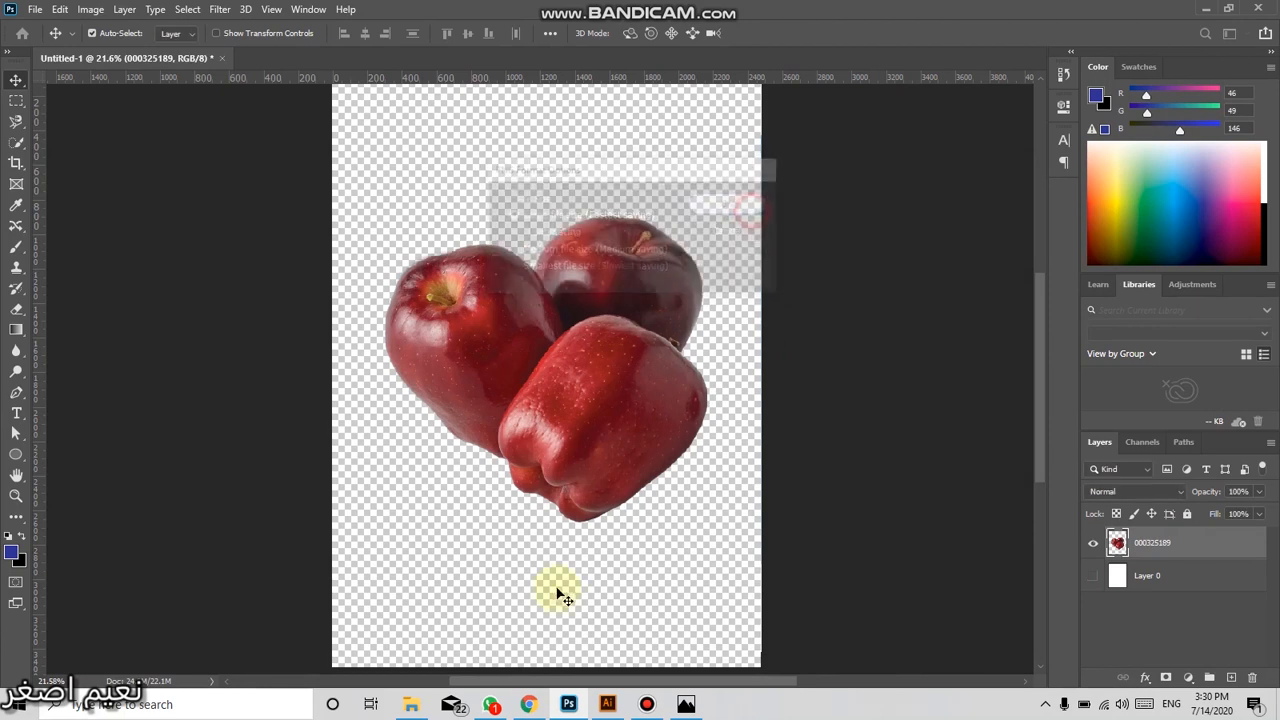
# Switch to File Explorer, view the exported Untitled-1 PNG from the 2 class folder and delete the file
pyautogui.click(491, 704)
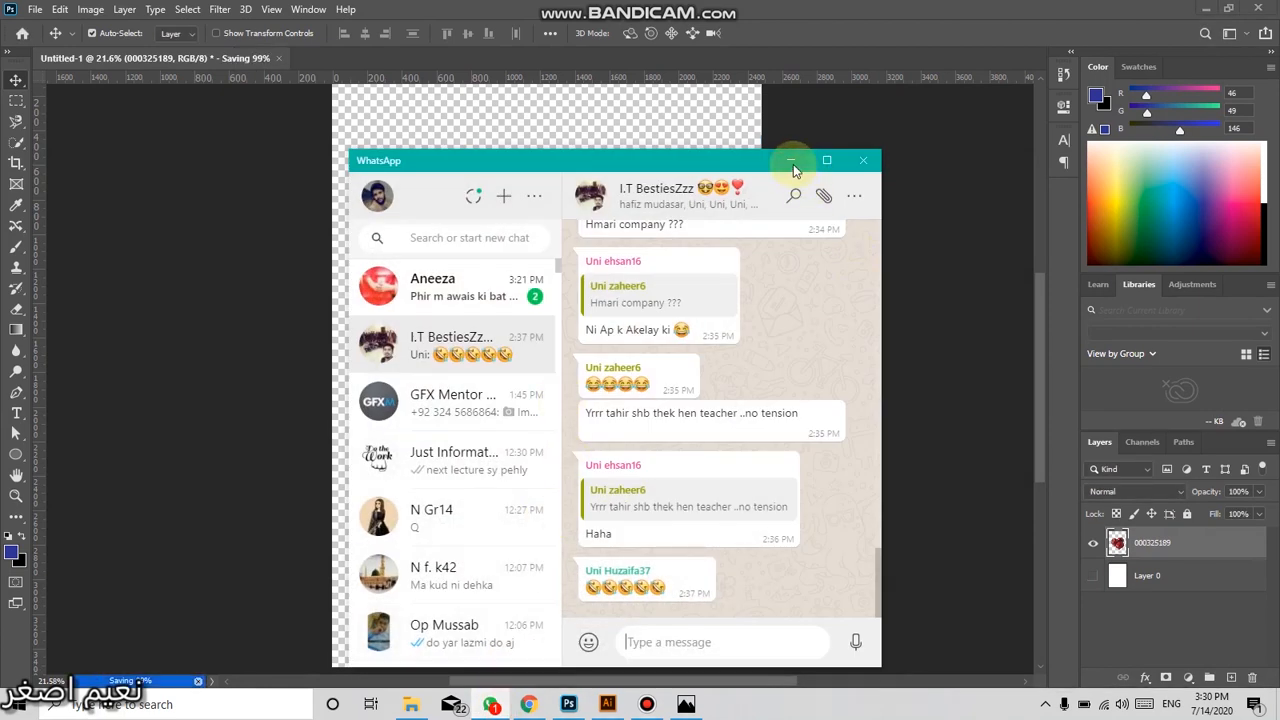
pyautogui.click(791, 162)
pyautogui.click(411, 700)
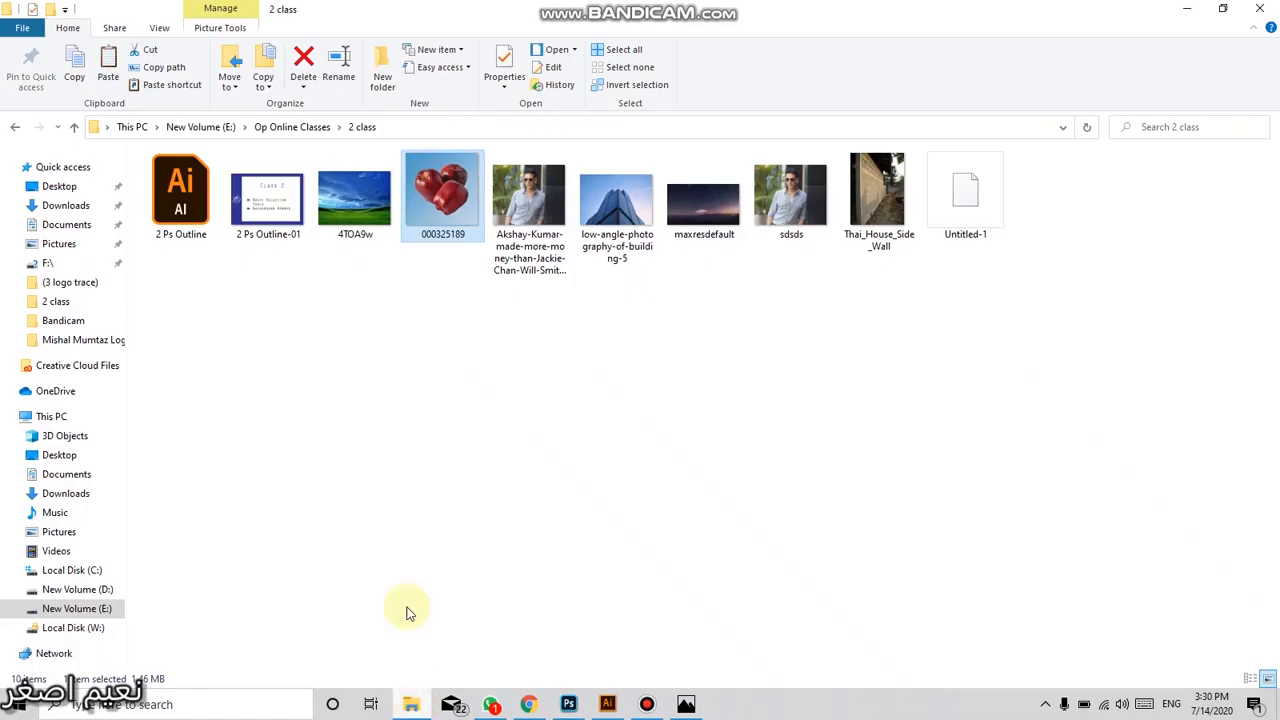
pyautogui.click(966, 200)
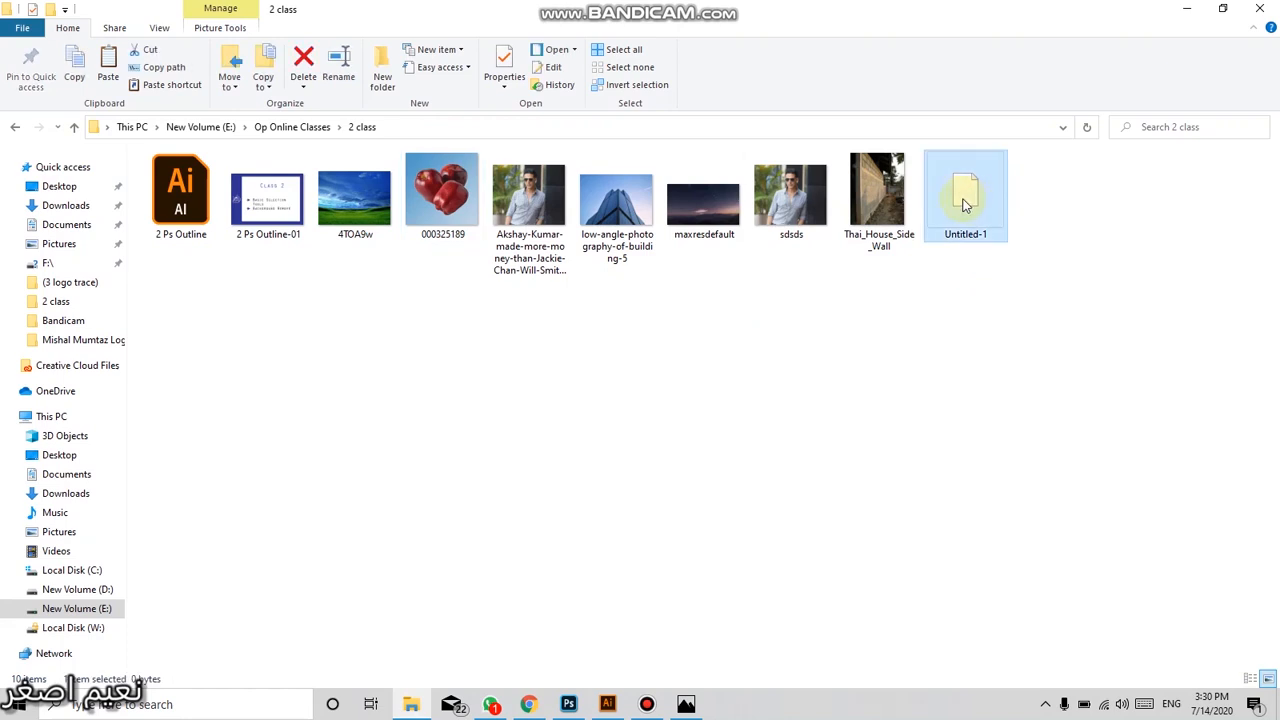
pyautogui.doubleClick(962, 197)
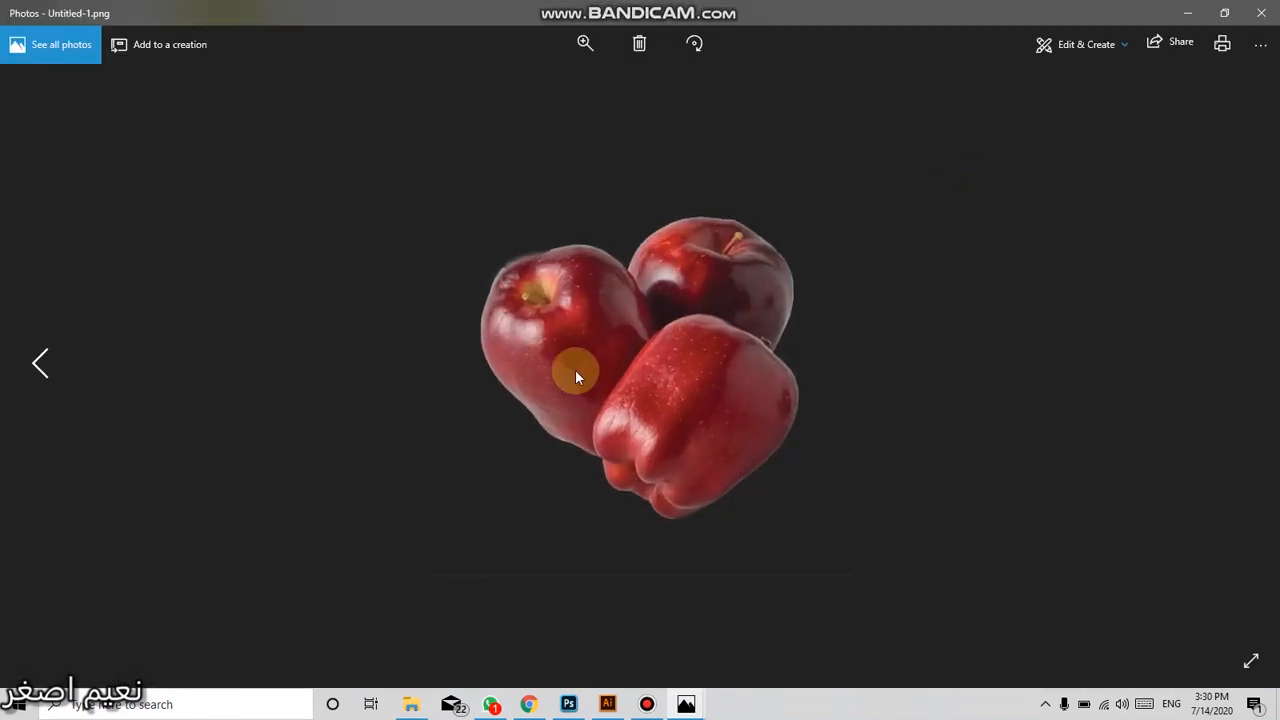
pyautogui.doubleClick(653, 321)
pyautogui.doubleClick(623, 369)
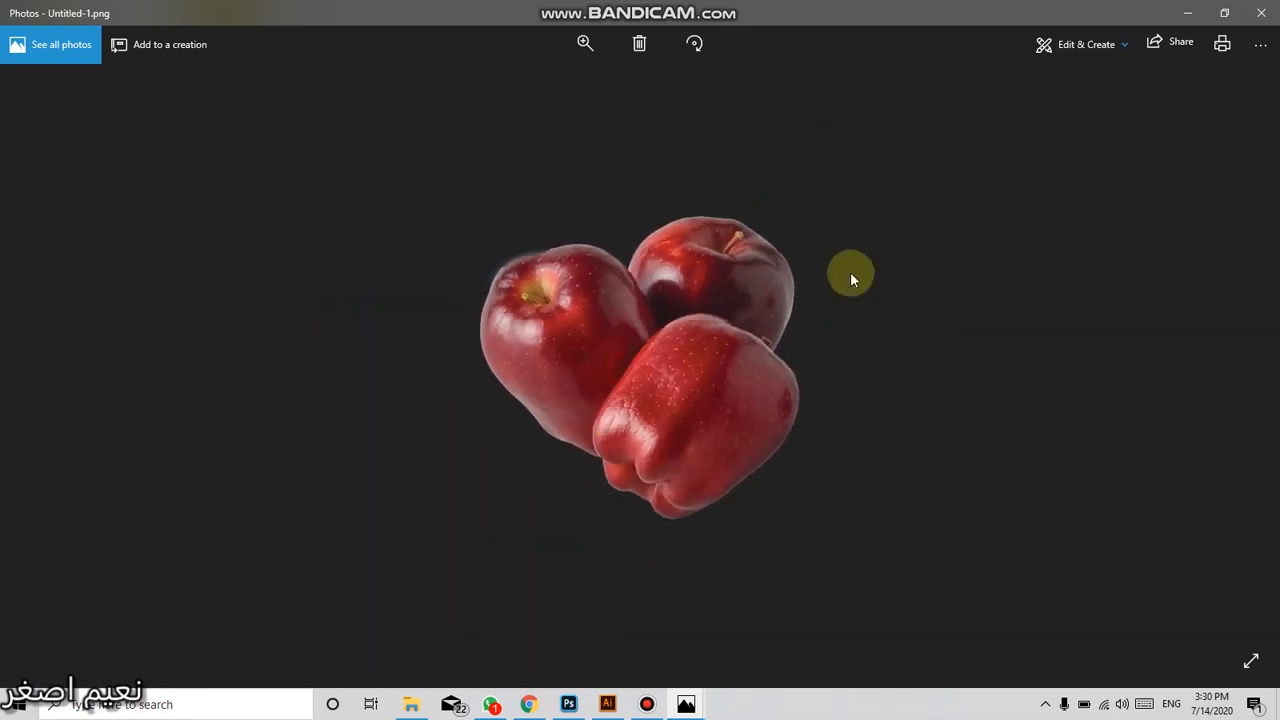
pyautogui.click(1260, 13)
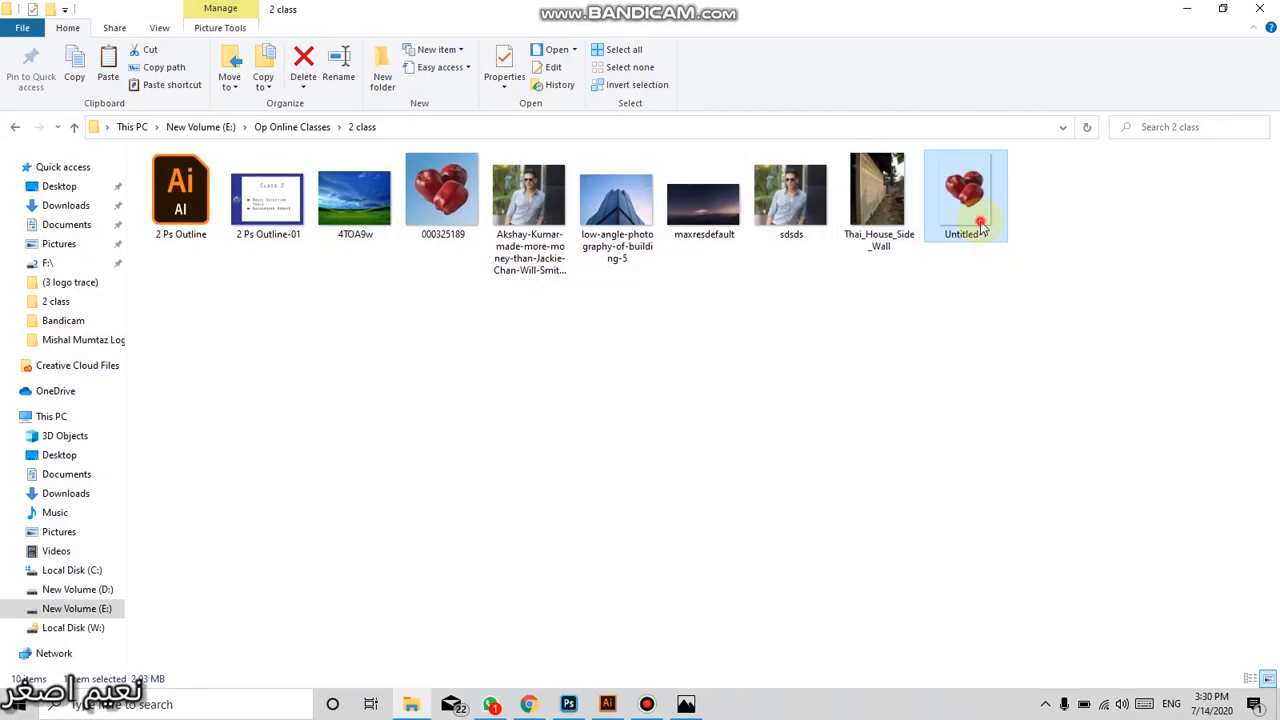
pyautogui.press('Delete')
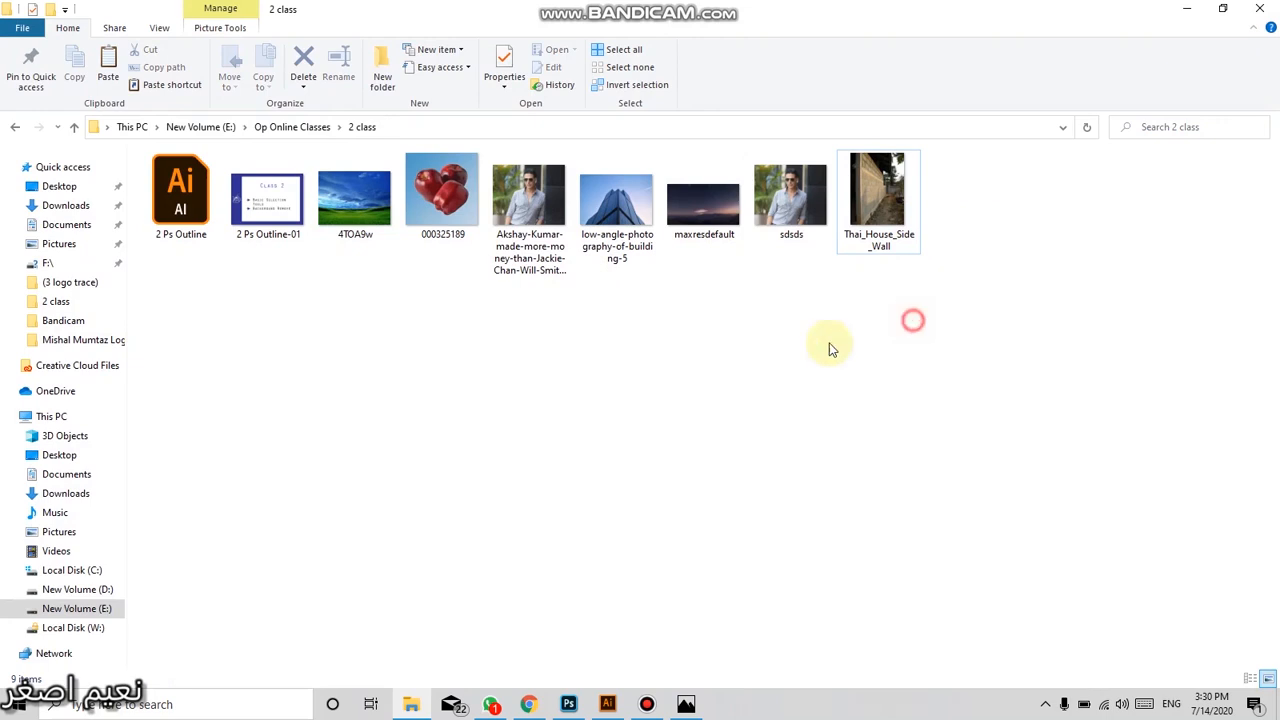
# Switch back to Photoshop, delete the apple layer and make Layer 0 visible
pyautogui.click(568, 704)
pyautogui.press('Delete')
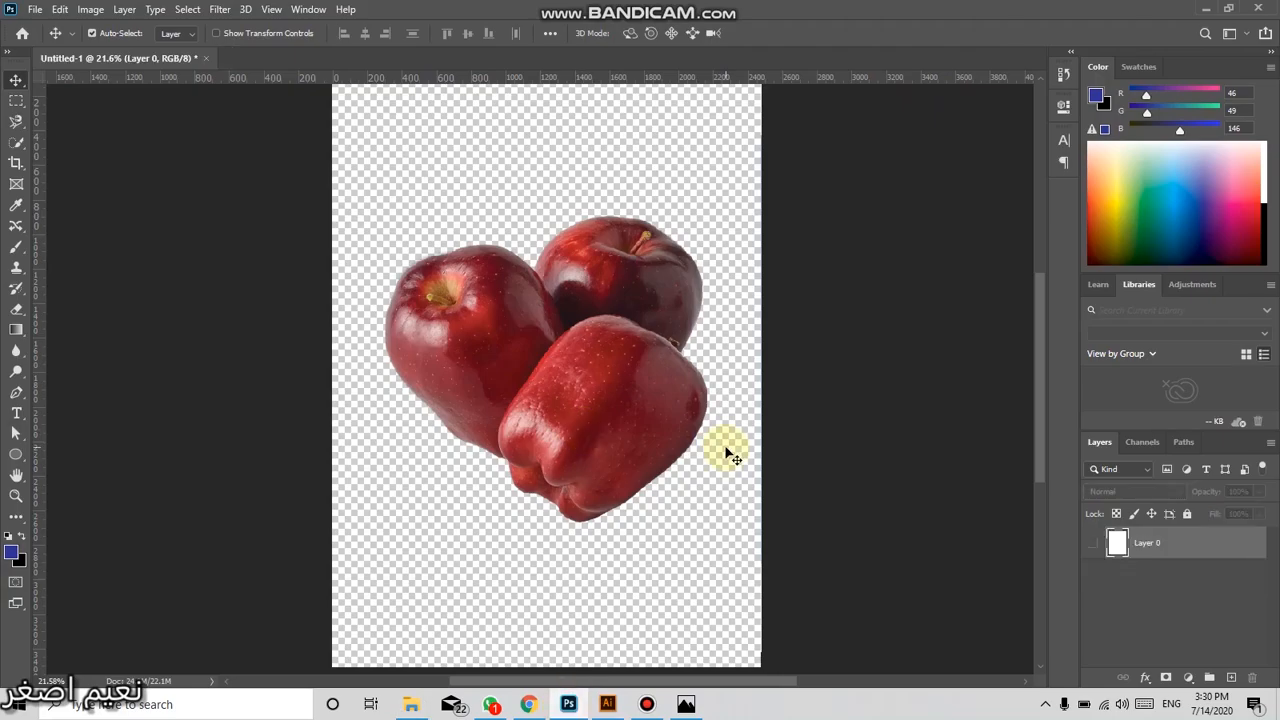
pyautogui.click(1093, 543)
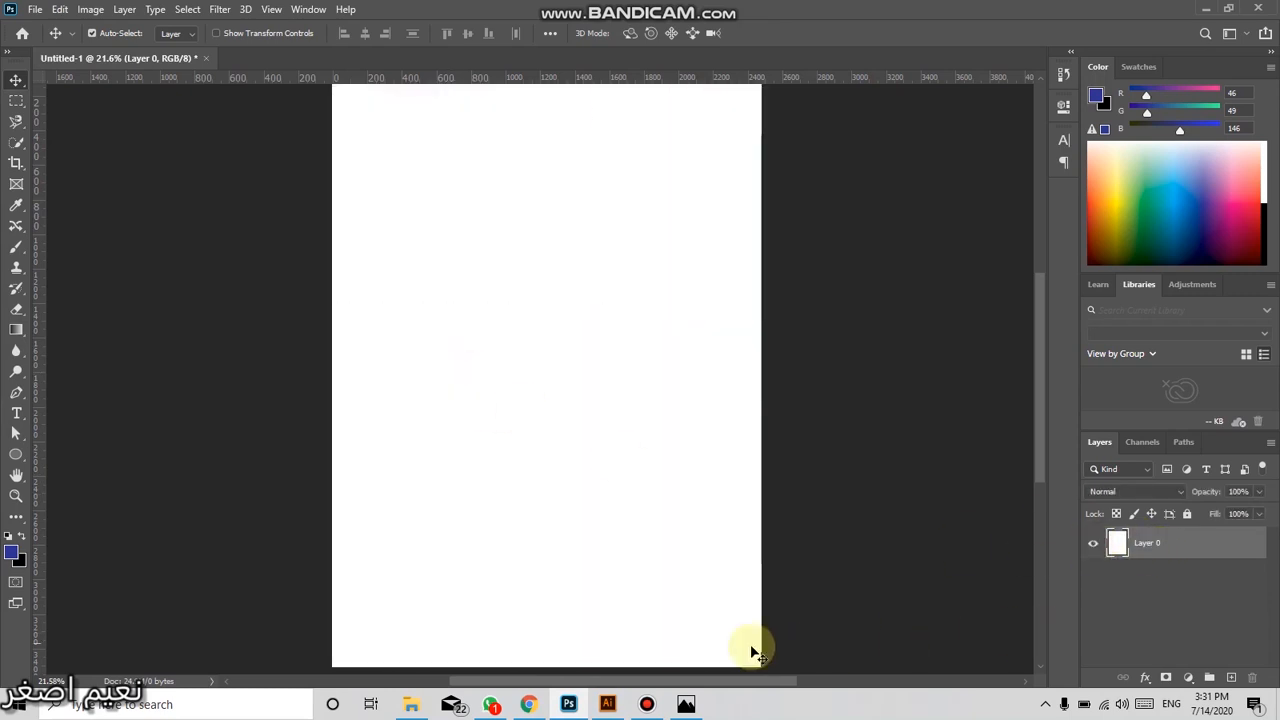
# Open the 4TOA9w landscape picture from the 2 class folder as its own Photoshop document and close Untitled-1
pyautogui.click(408, 705)
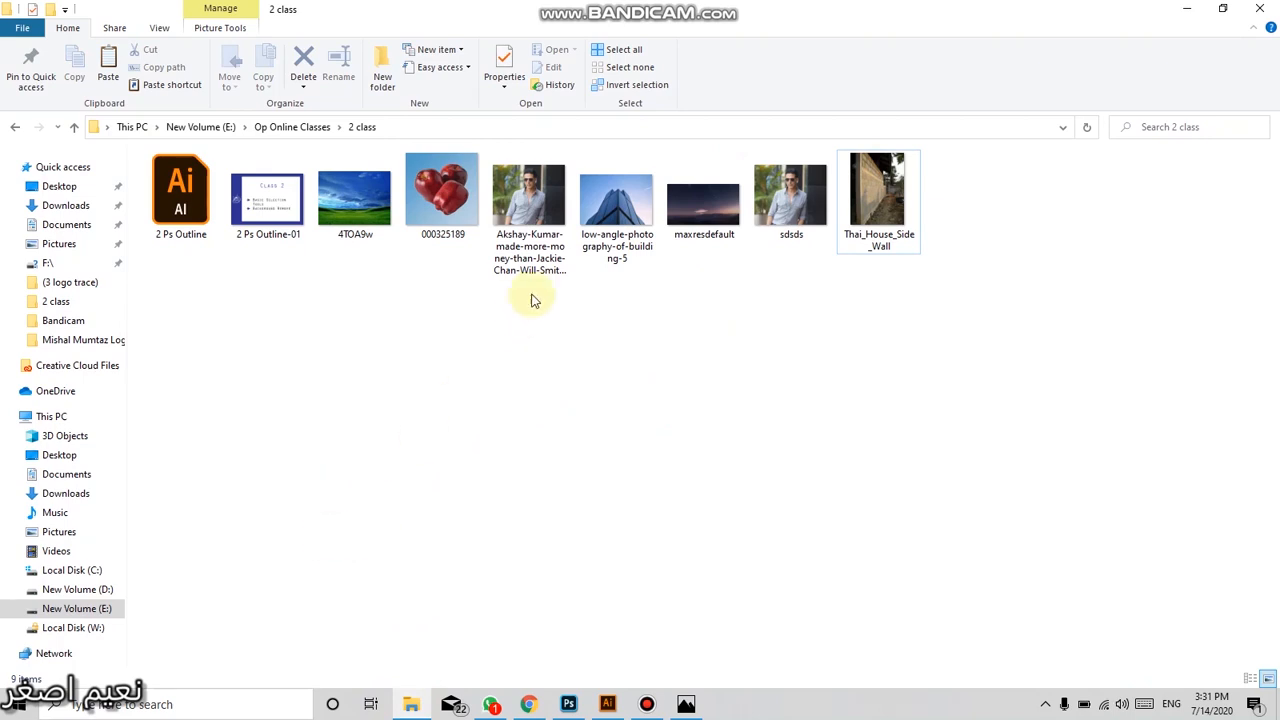
pyautogui.click(652, 208)
pyautogui.click(790, 200)
pyautogui.click(731, 325)
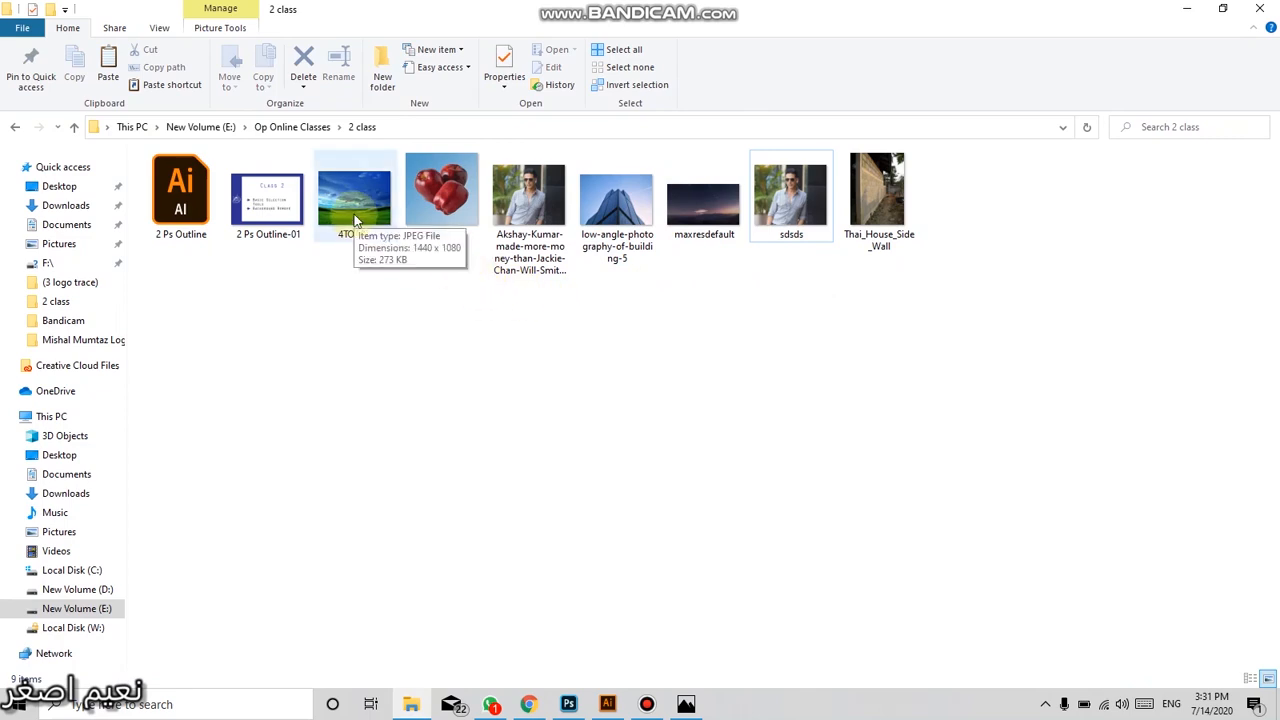
pyautogui.moveTo(363, 207); pyautogui.dragTo(517, 54)
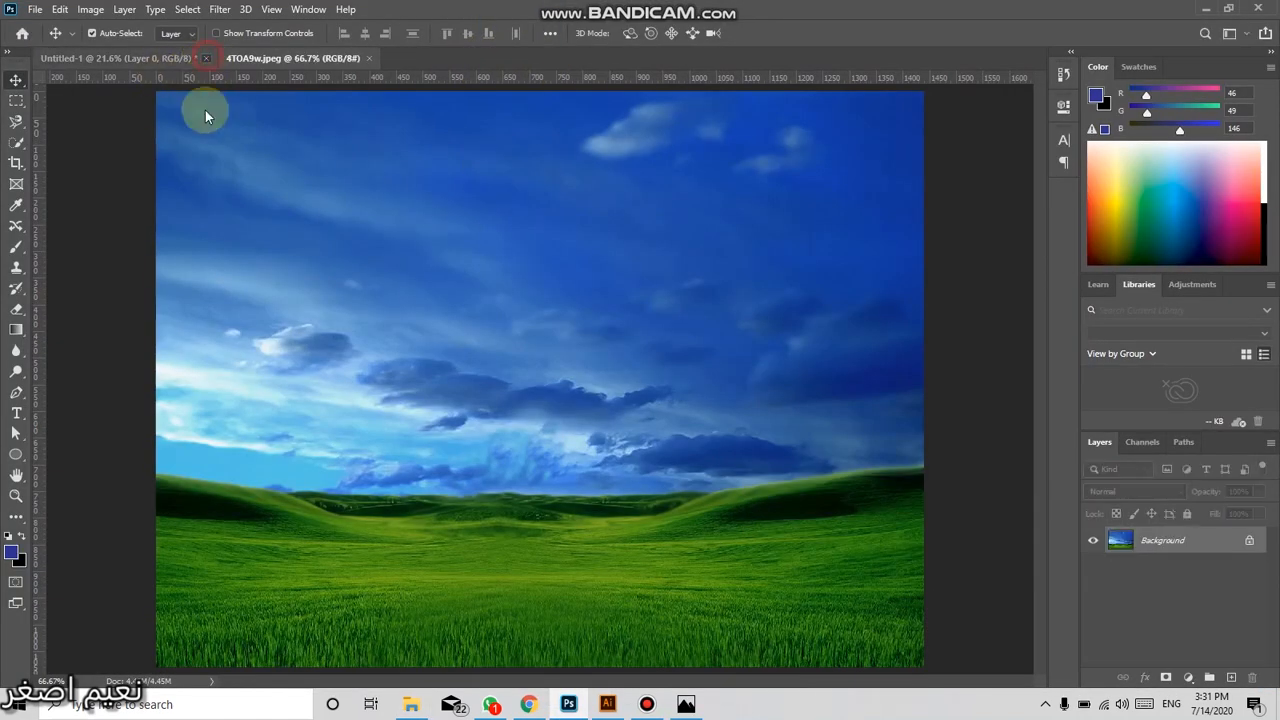
pyautogui.click(206, 58)
pyautogui.click(634, 266)
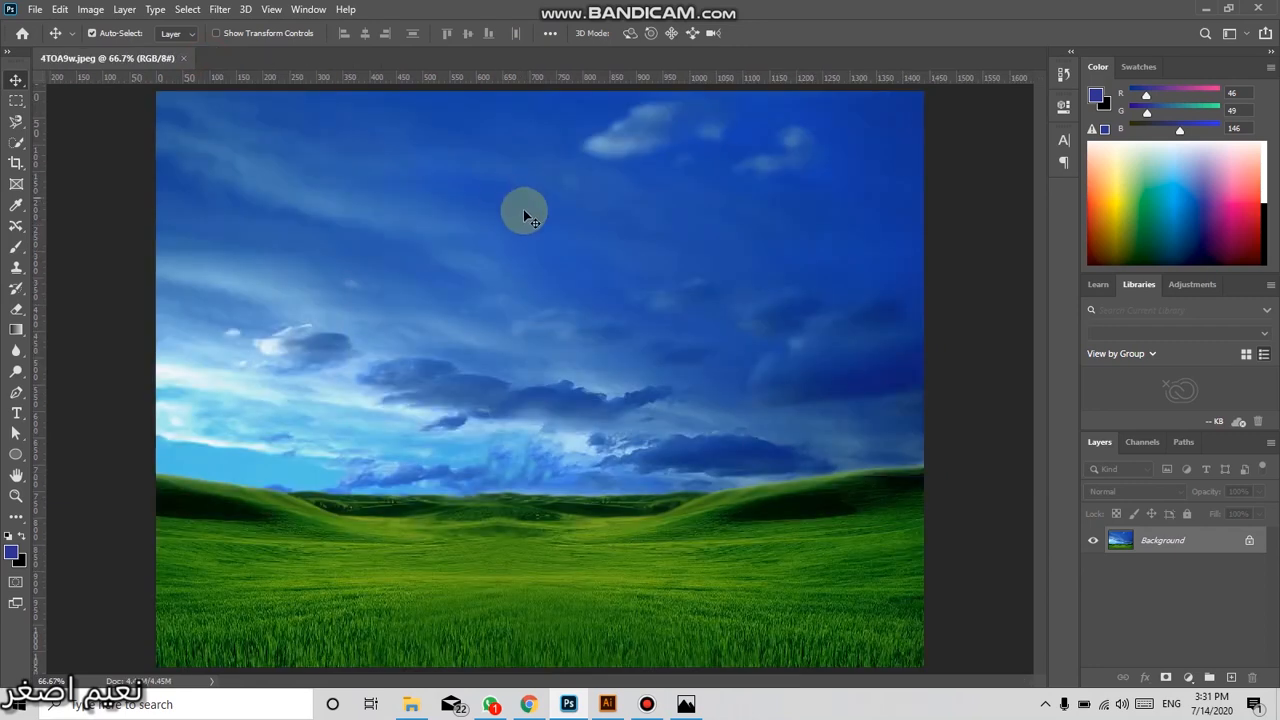
# Unlock the landscape's Background layer, try moving the picture and undo the move
pyautogui.click(1249, 540)
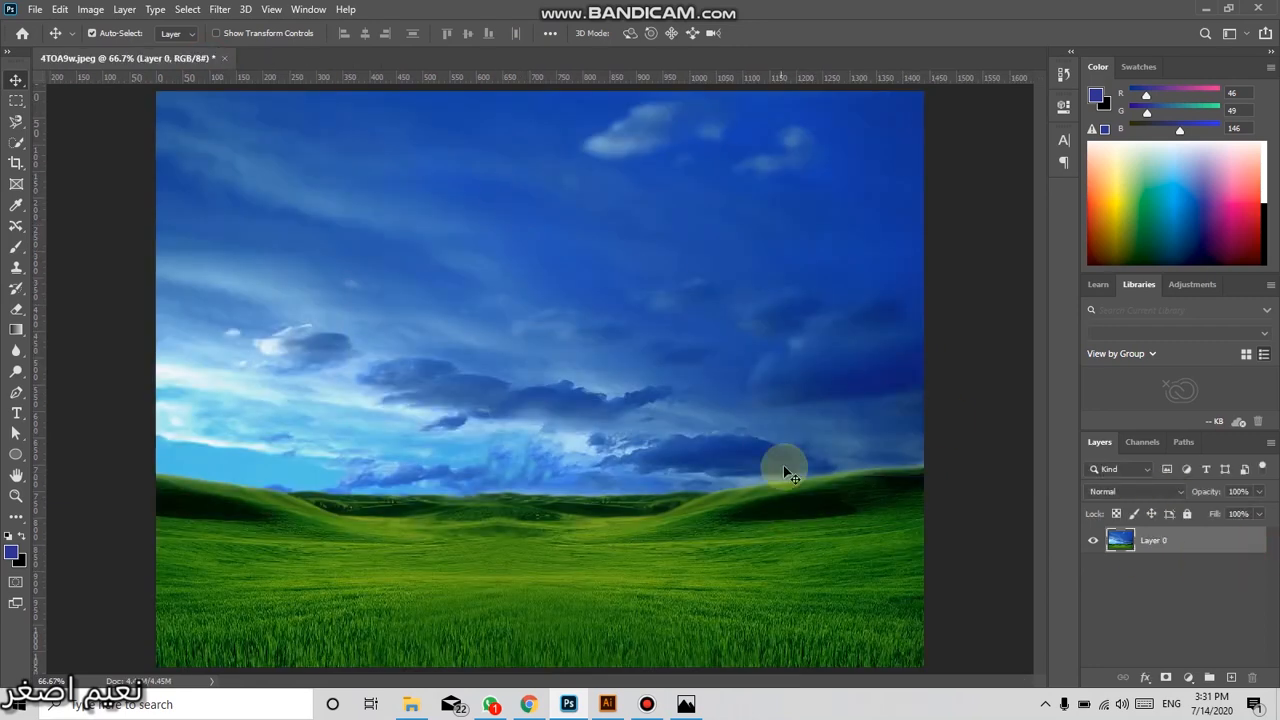
pyautogui.moveTo(591, 377); pyautogui.dragTo(529, 374)
pyautogui.hotkey('ctrl', 'z')
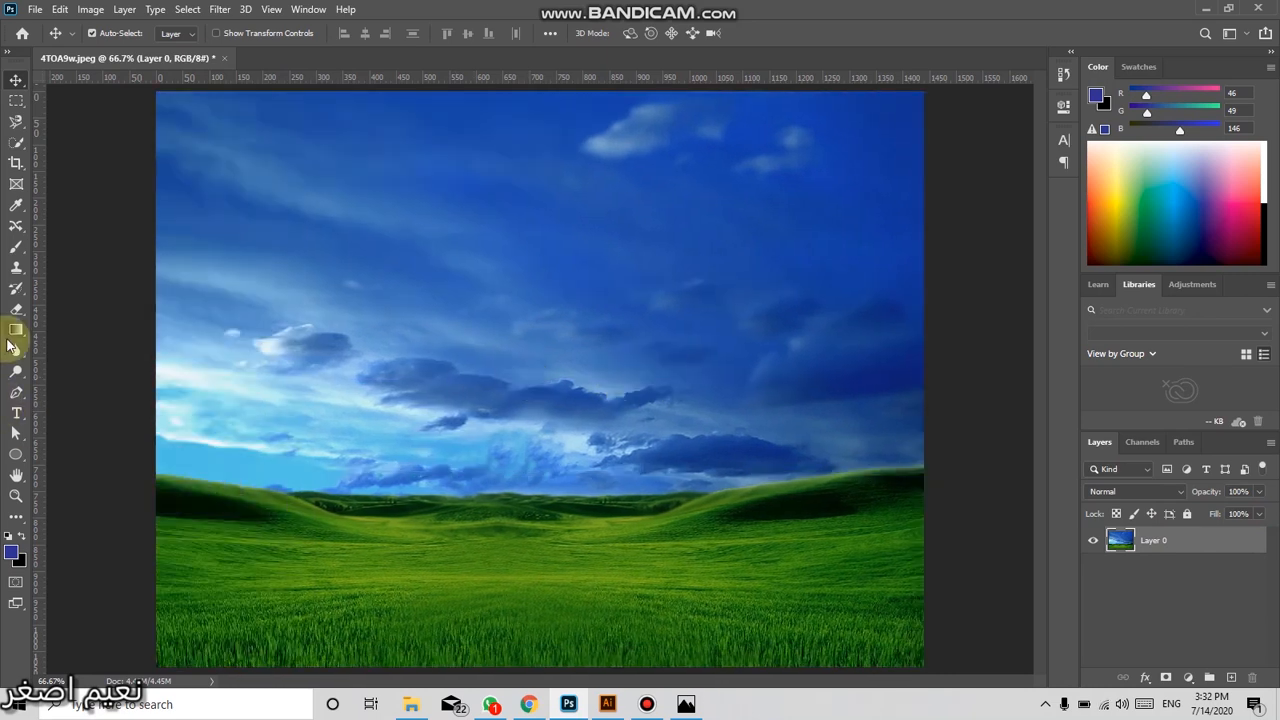
# Try selecting the blue sky with the Magic Wand tool at tolerance 50, and clear the selection
pyautogui.scroll(-1, 525, 400)
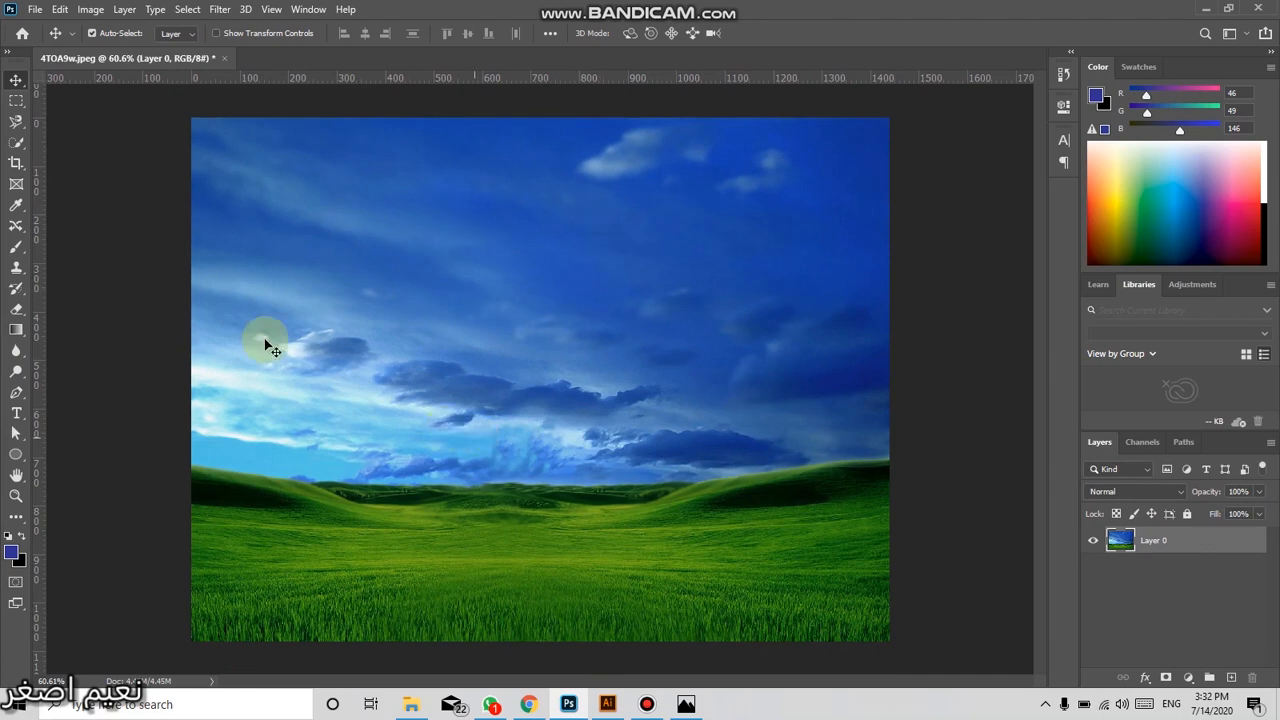
pyautogui.click(16, 150)
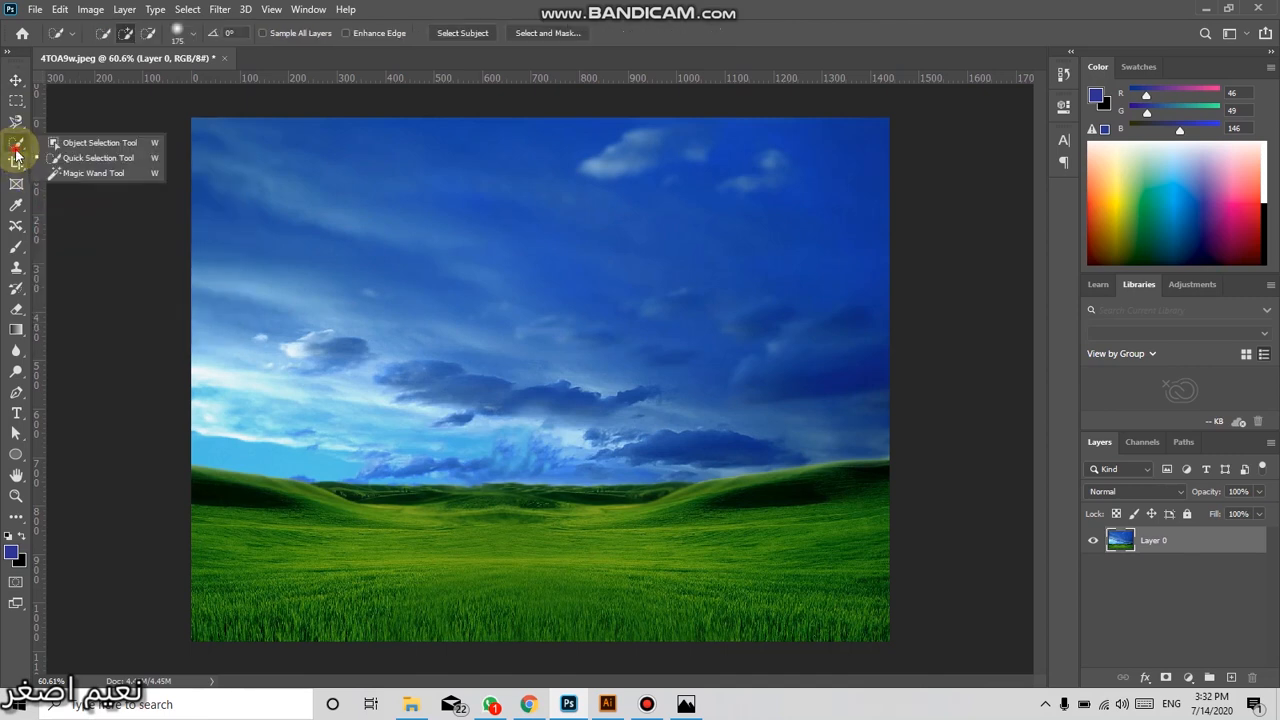
pyautogui.click(16, 150)
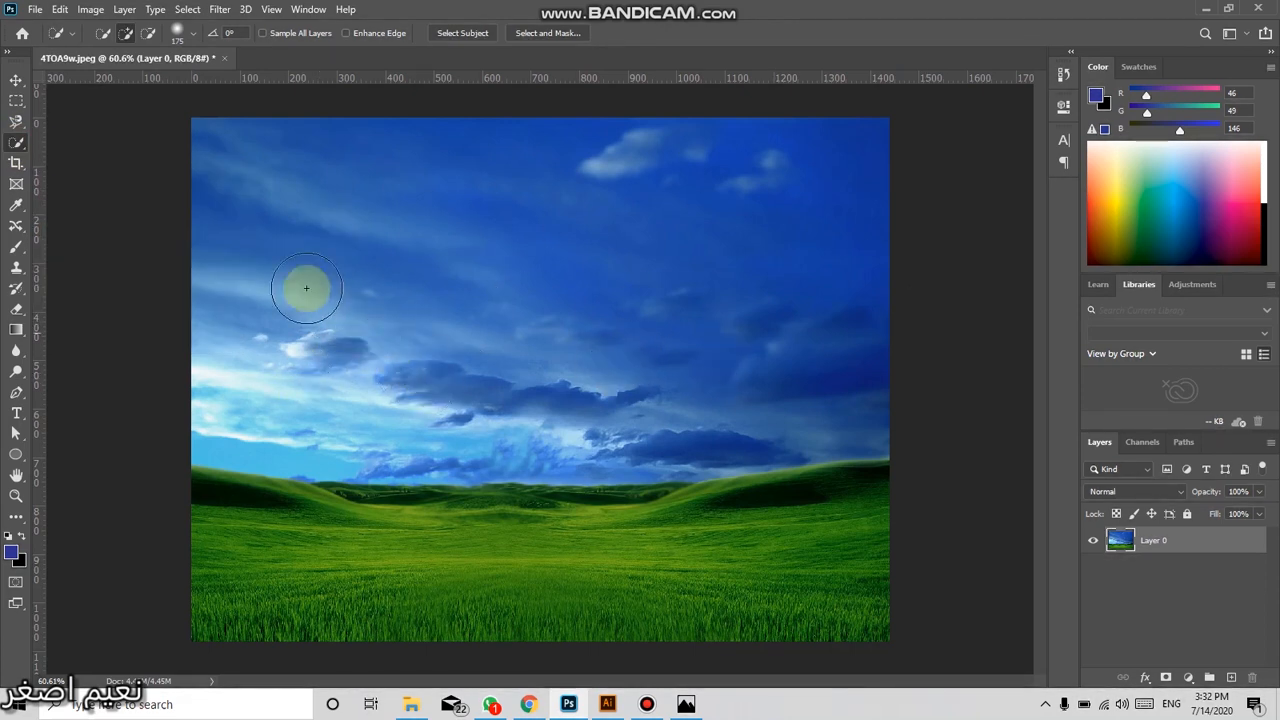
pyautogui.rightClick(22, 150)
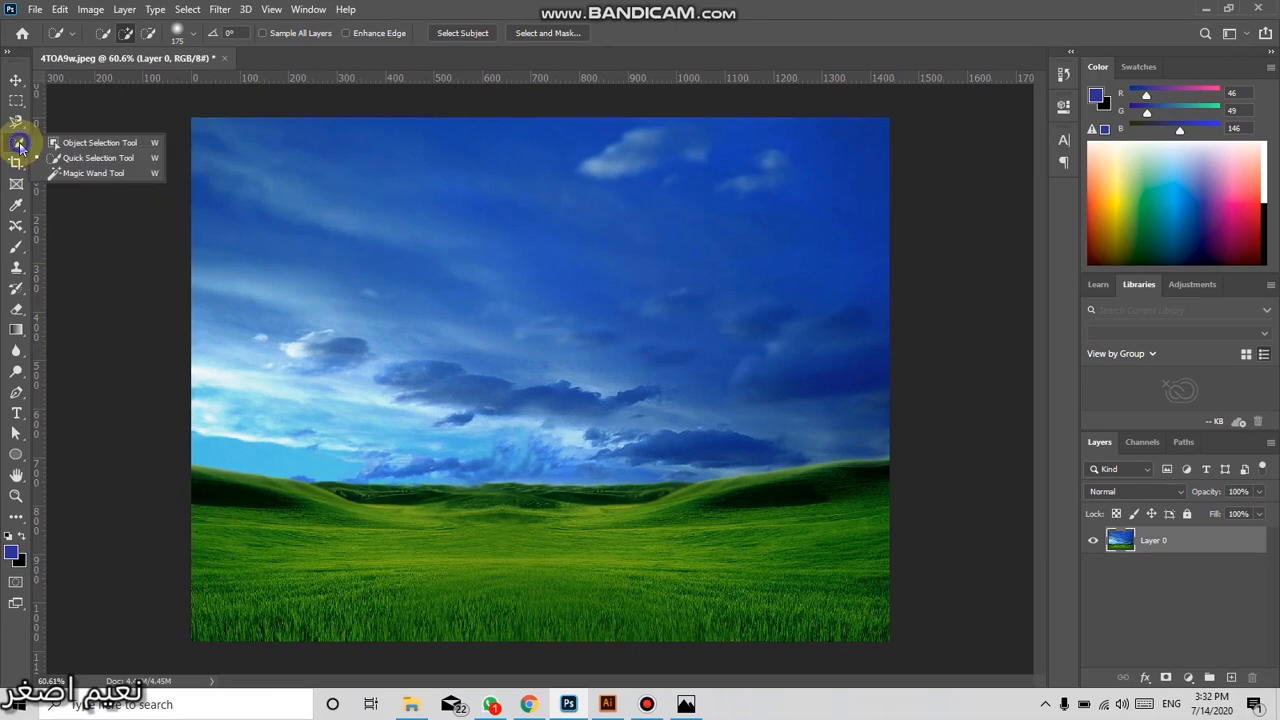
pyautogui.click(61, 174)
pyautogui.click(557, 300)
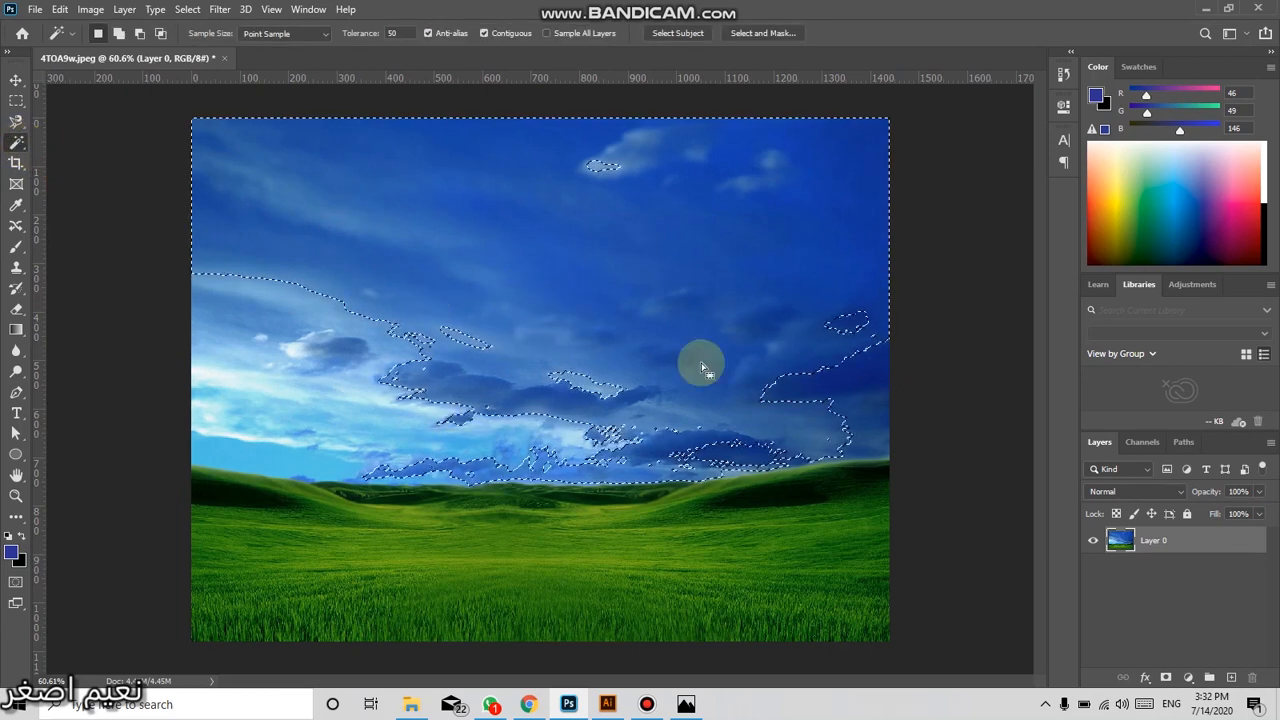
pyautogui.hotkey('ctrl', 'd')
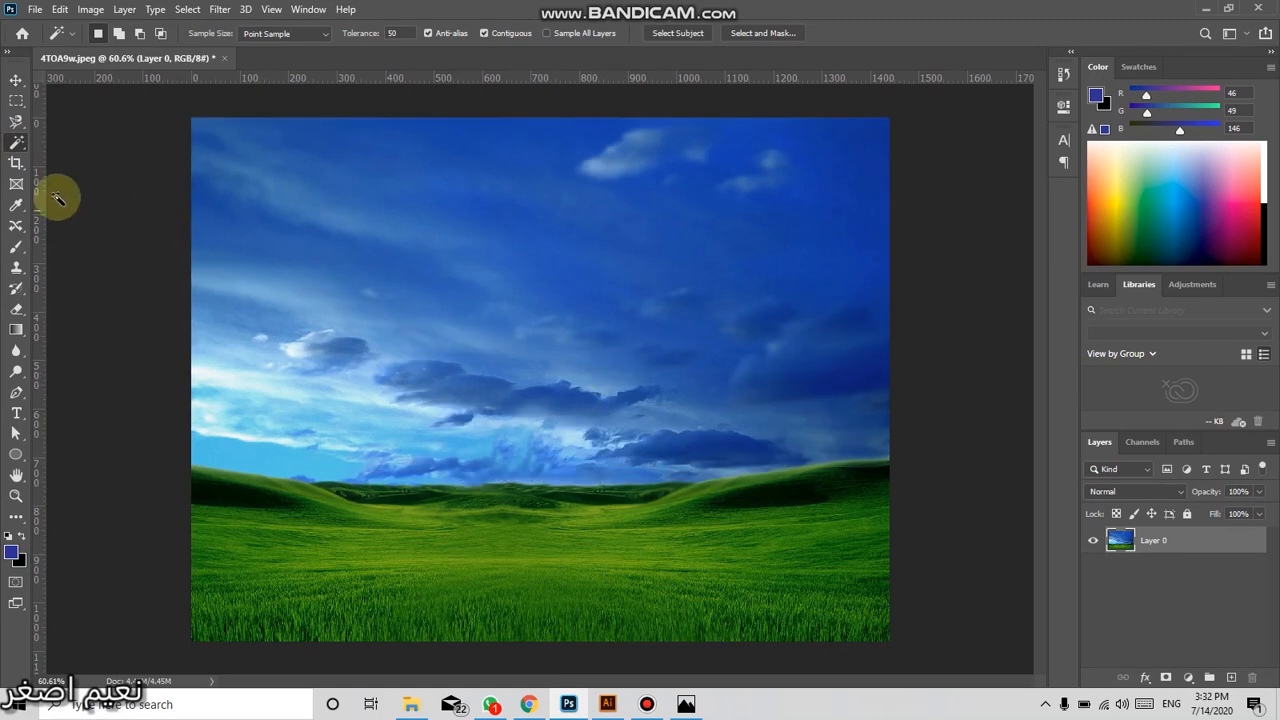
# Select the entire sky above the hills with the Quick Selection tool at brush size 200, and delete it
pyautogui.rightClick(16, 142)
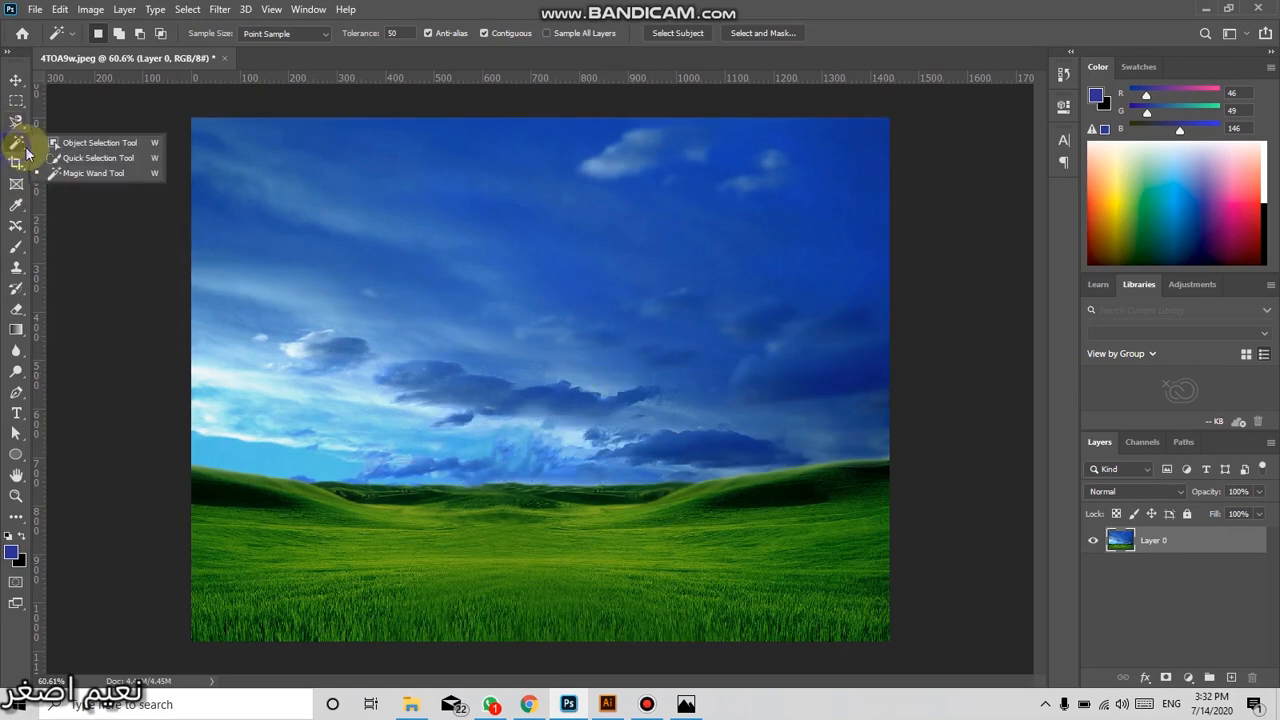
pyautogui.click(97, 158)
pyautogui.moveTo(289, 203)
pyautogui.mouseDown()
pyautogui.moveTo(380, 249)
pyautogui.moveTo(430, 250)
pyautogui.mouseUp()
pyautogui.moveTo(614, 248)
pyautogui.mouseDown()
pyautogui.moveTo(751, 253)
pyautogui.moveTo(724, 268)
pyautogui.moveTo(549, 277)
pyautogui.moveTo(333, 328)
pyautogui.mouseUp()
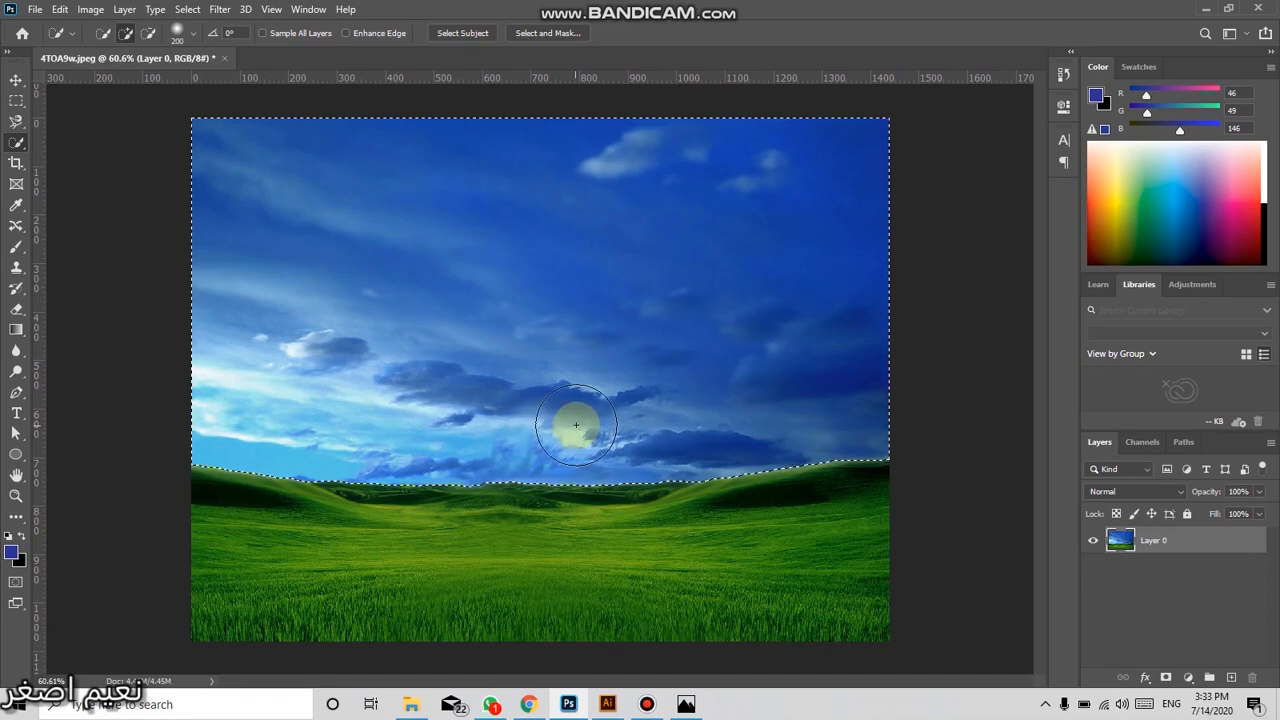
pyautogui.press('Delete')
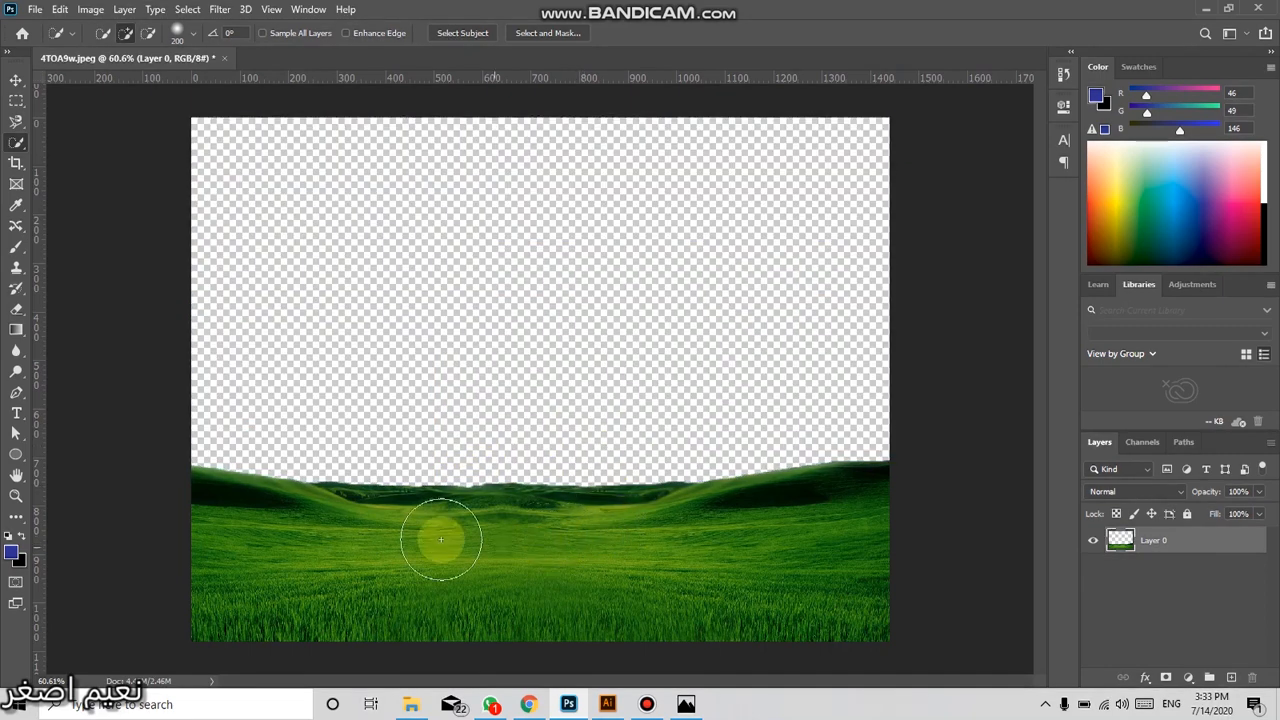
# Check the hills' cut-out edge up close and undo the sky deletion to restore the selected sky
pyautogui.scroll(3, 540, 530)
pyautogui.scroll(5, 537, 523)
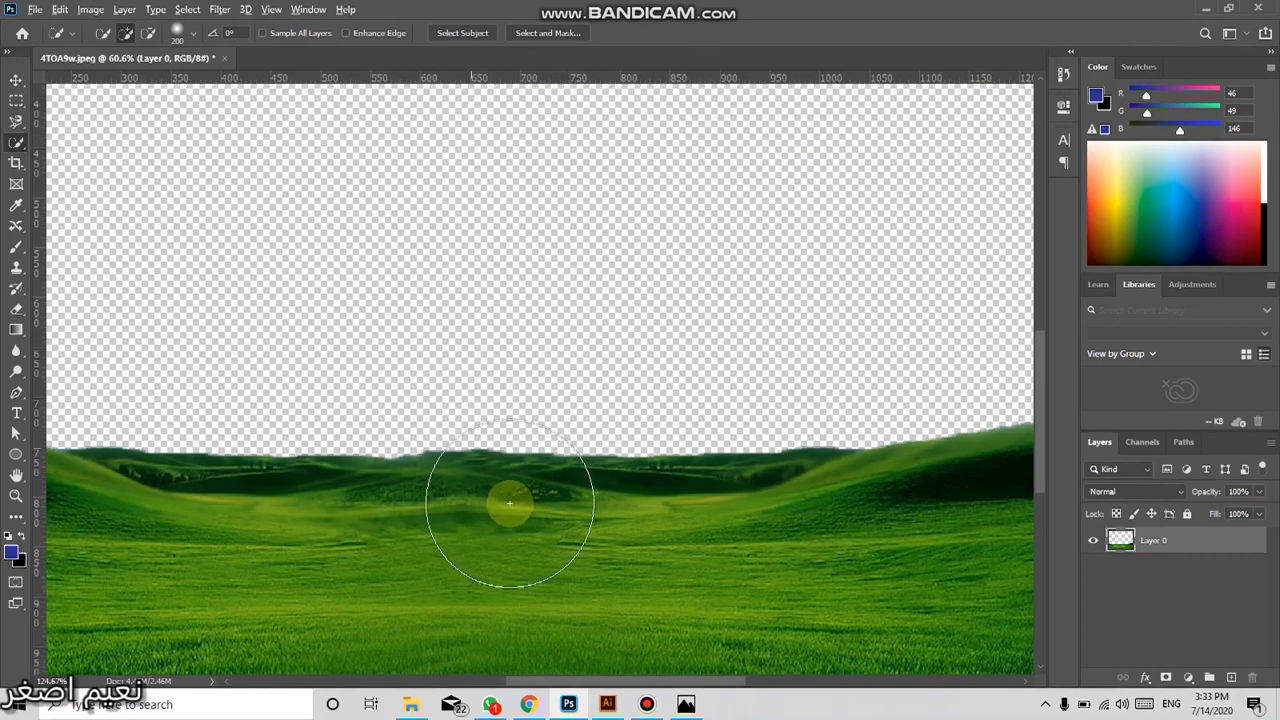
pyautogui.press('v')
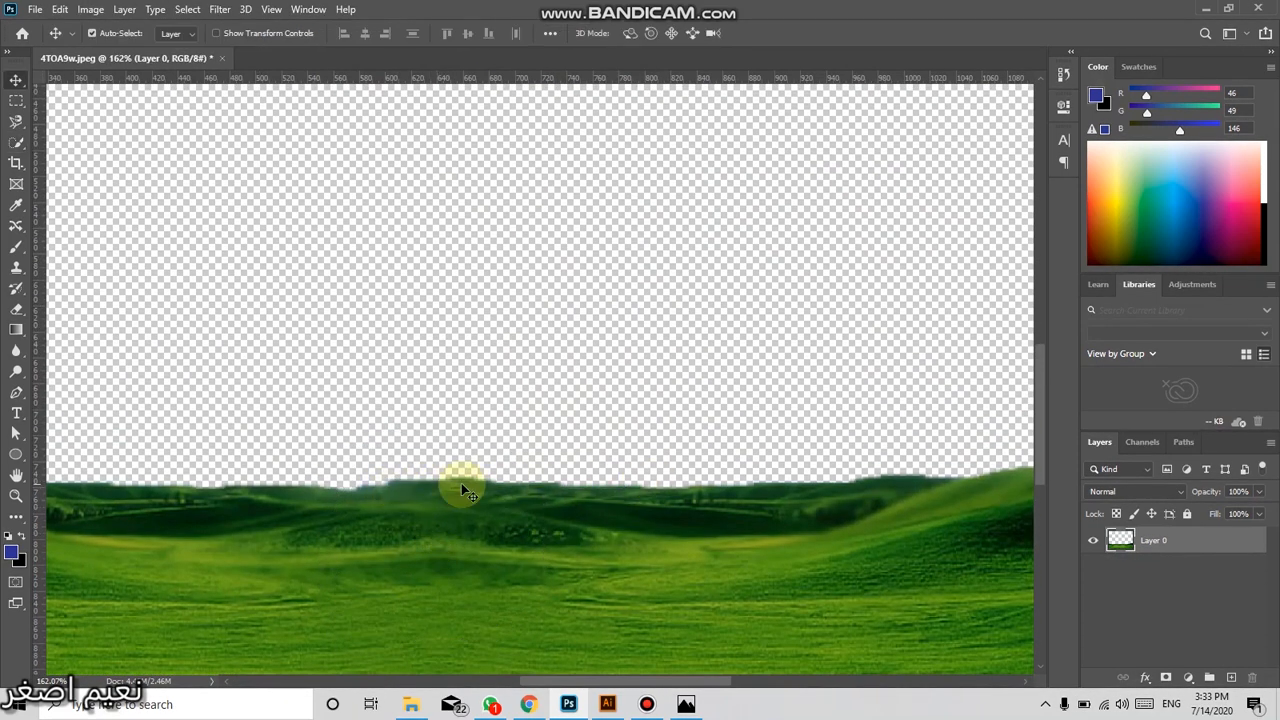
pyautogui.hotkey('ctrl', '0')
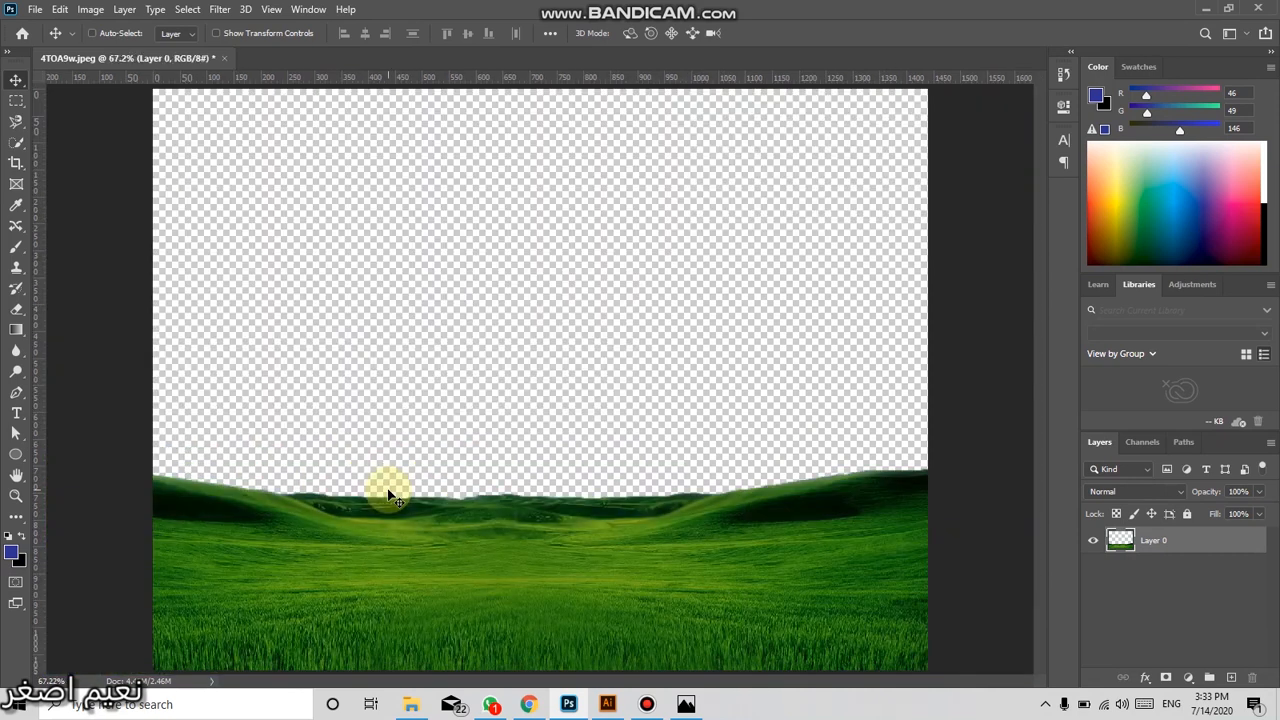
pyautogui.hotkey('ctrl', 'z')
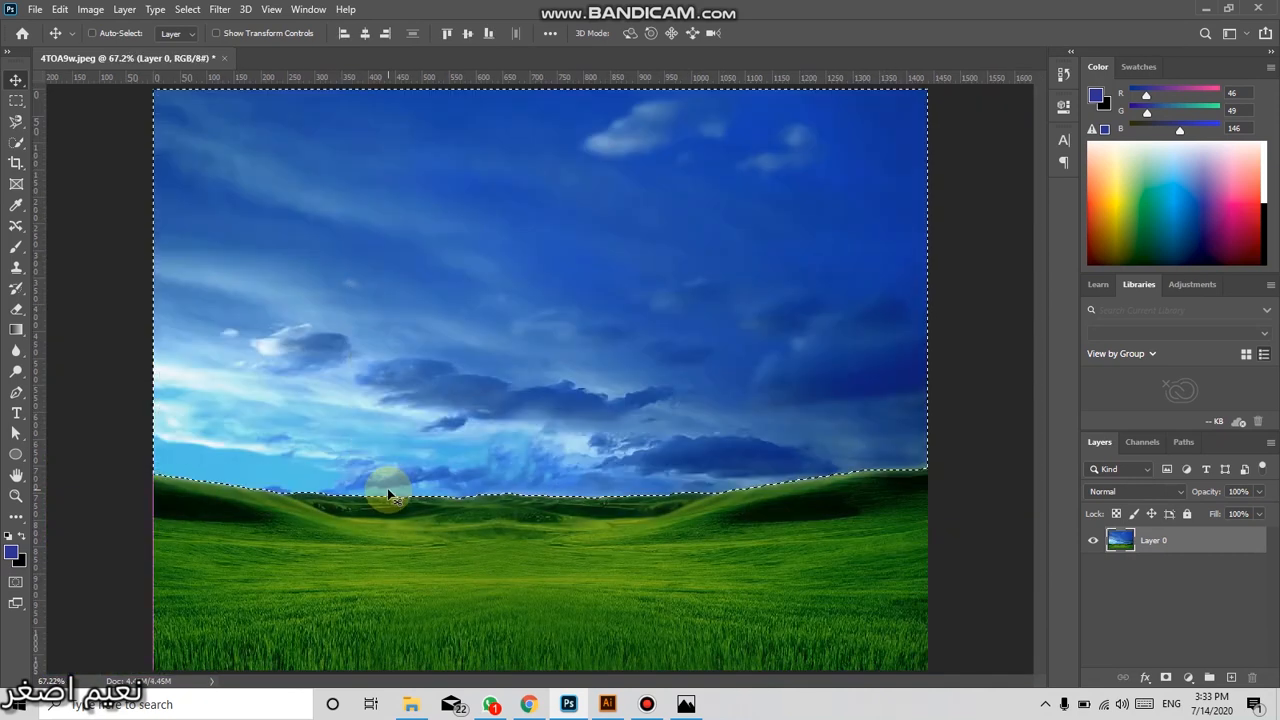
# Feather the sky selection by 3 pixels, delete the sky and check the softened edge along the hills
pyautogui.press('m')
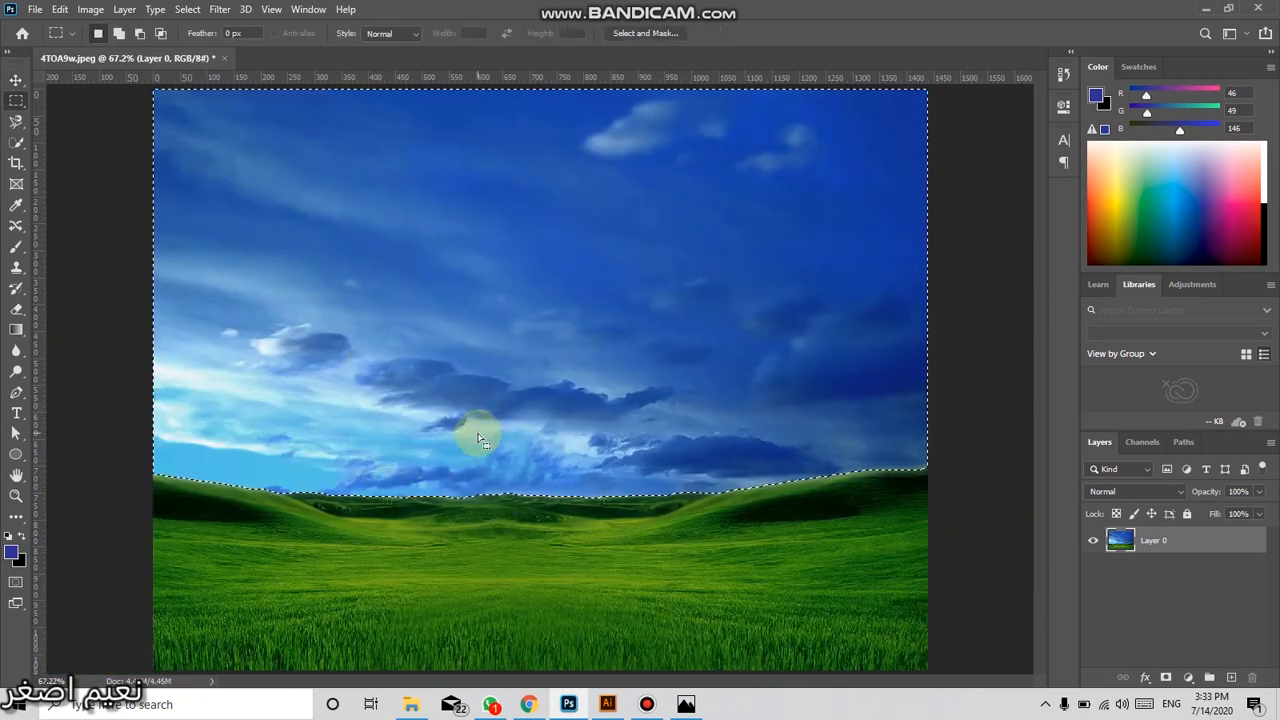
pyautogui.rightClick(479, 262)
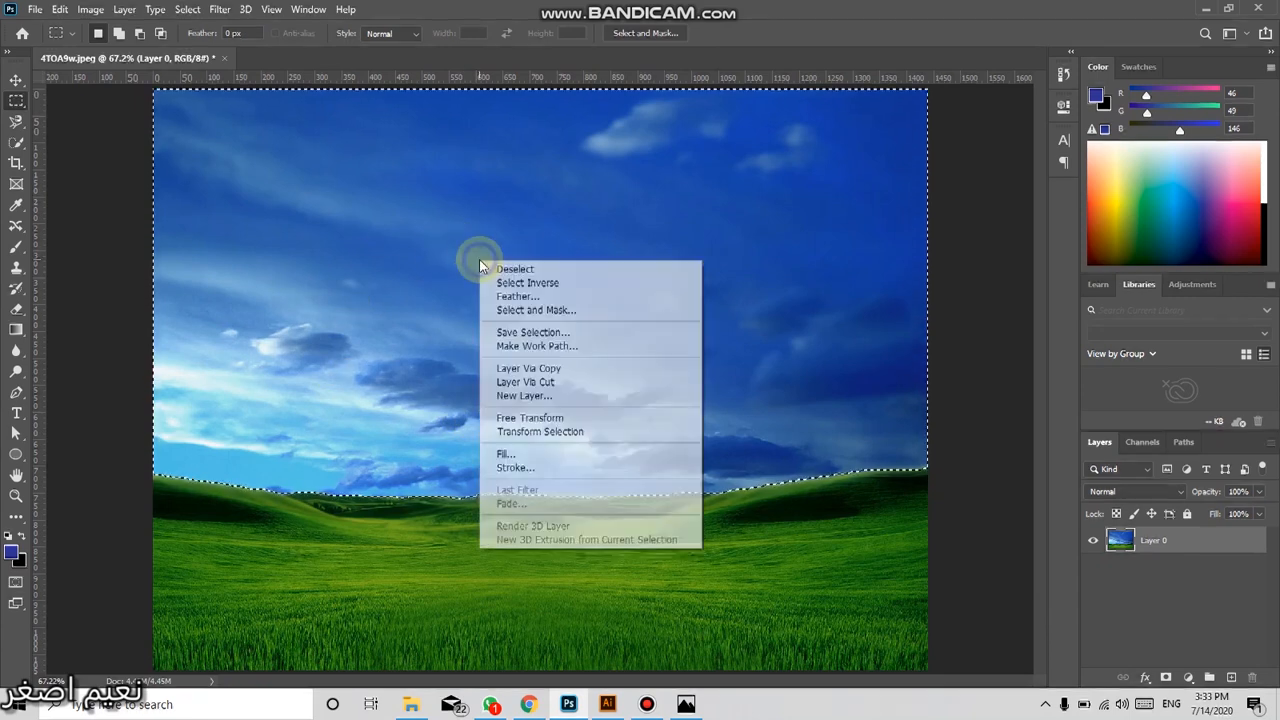
pyautogui.click(521, 294)
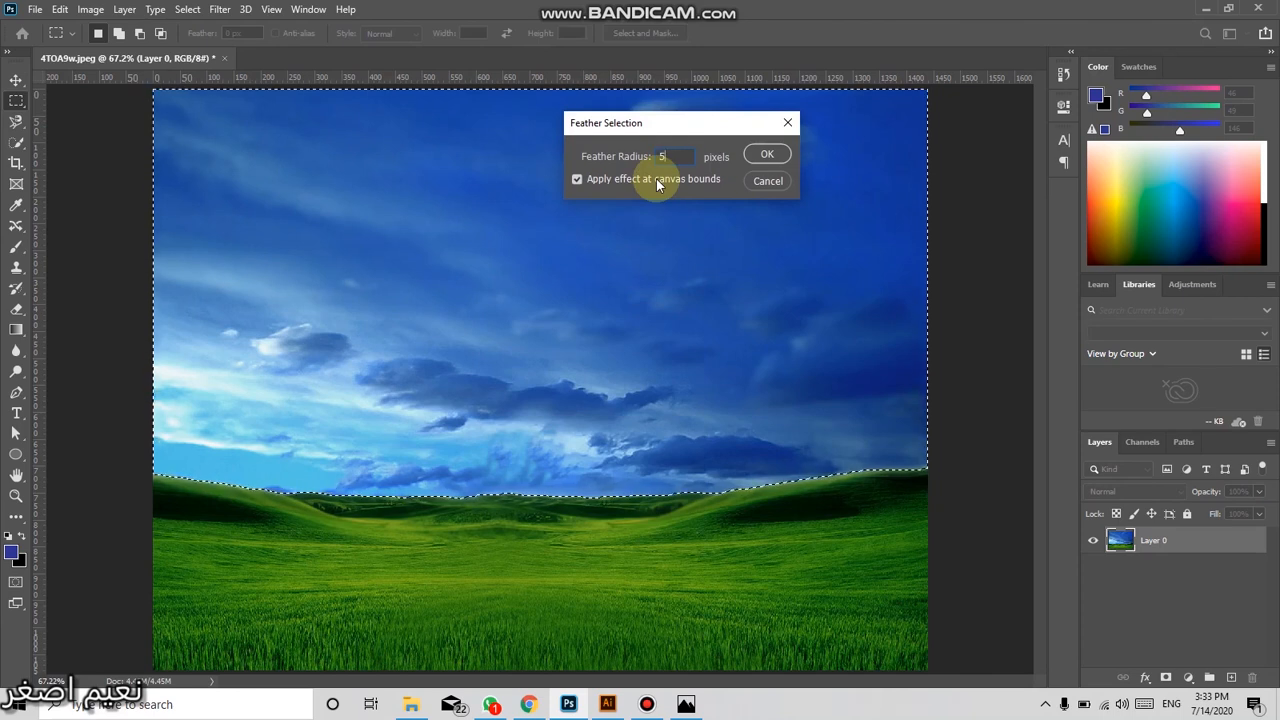
pyautogui.write('3')
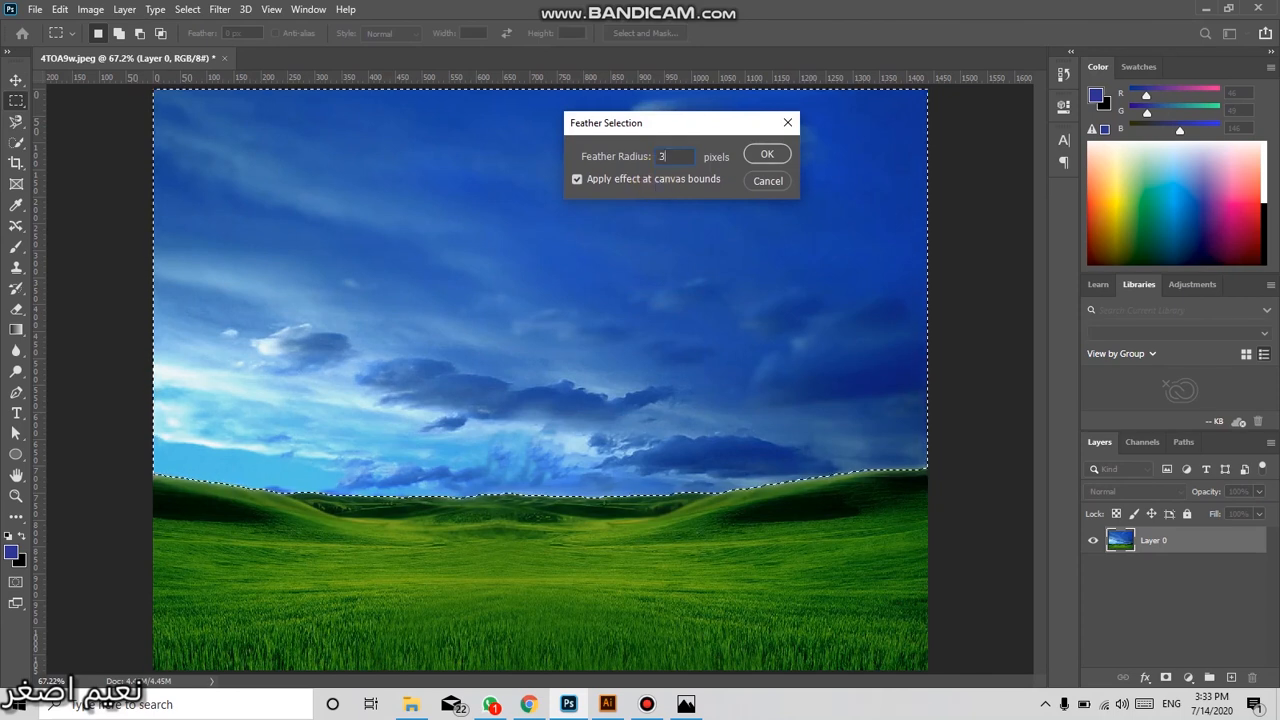
pyautogui.press('Return')
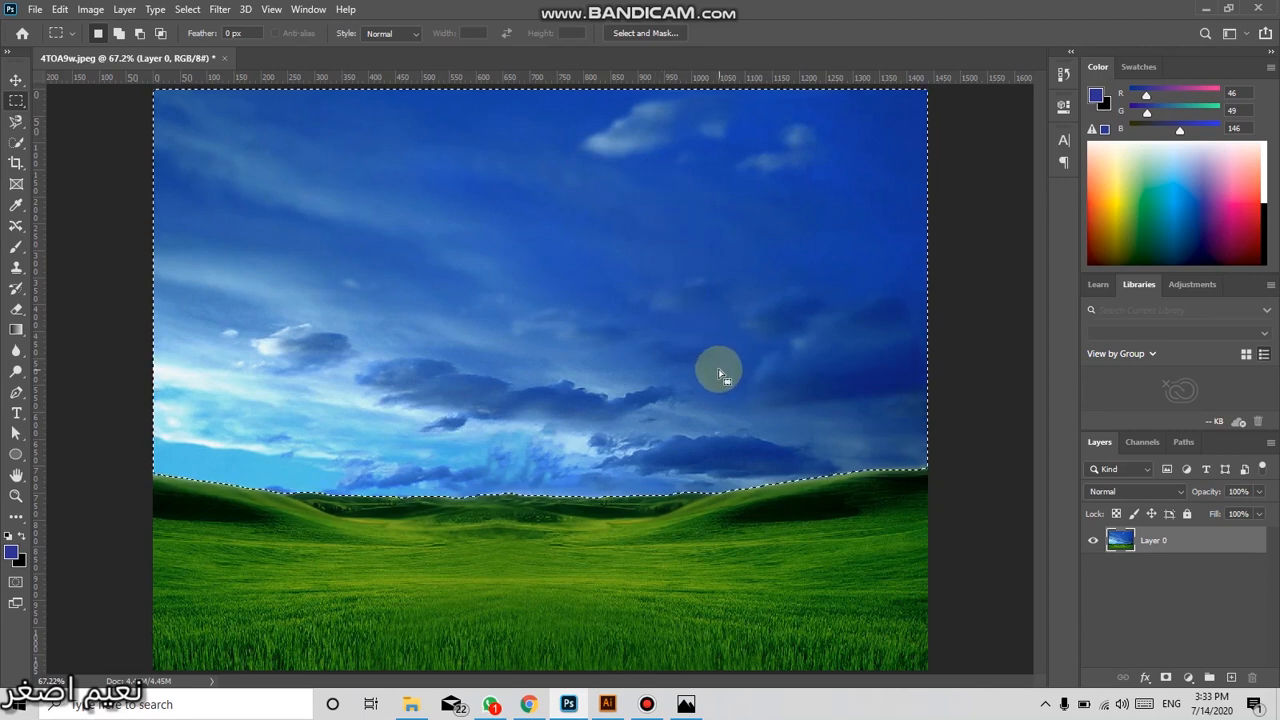
pyautogui.press('Delete')
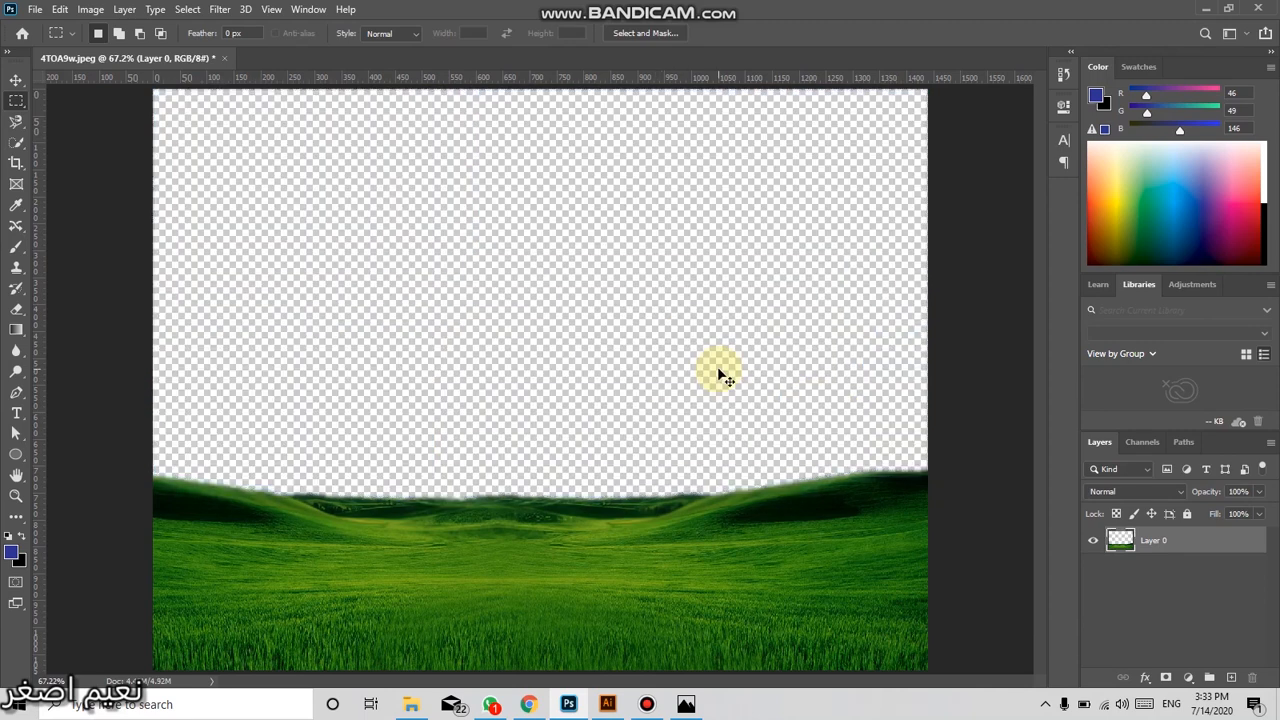
pyautogui.scroll(1, 568, 521)
pyautogui.scroll(1, 566, 519)
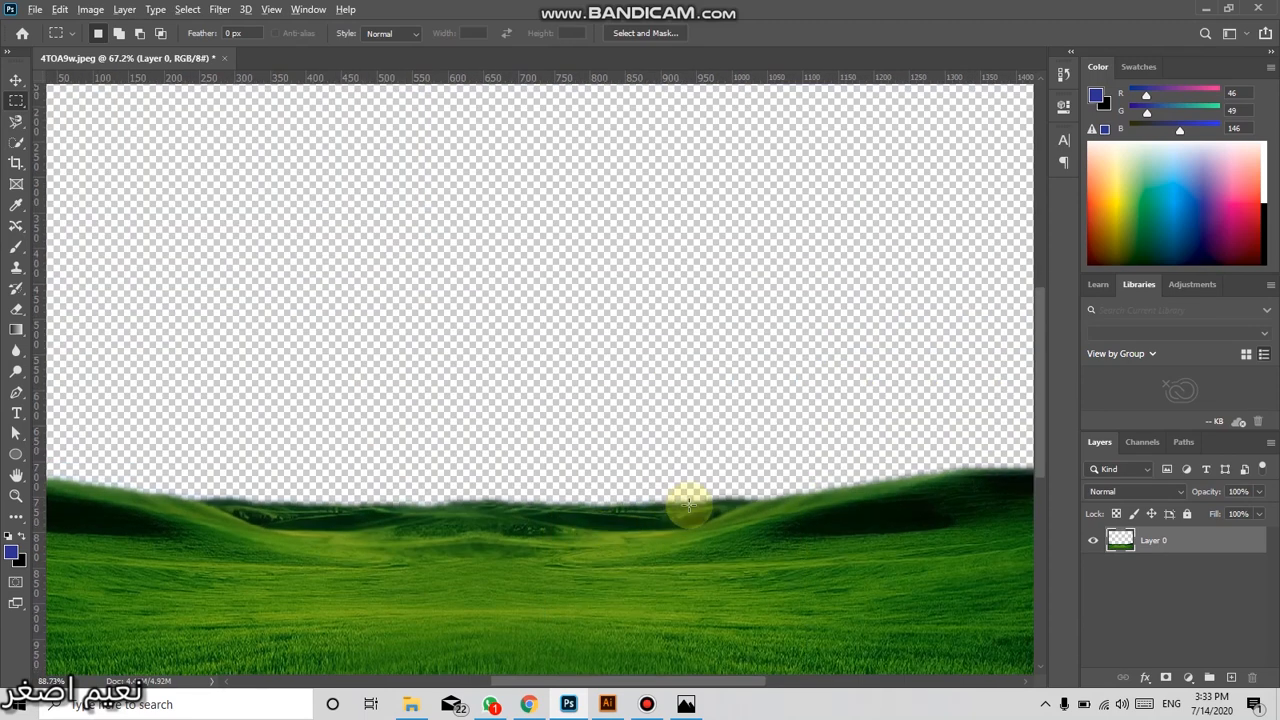
pyautogui.moveTo(230, 527); pyautogui.dragTo(286, 443)
pyautogui.scroll(-2, 420, 479)
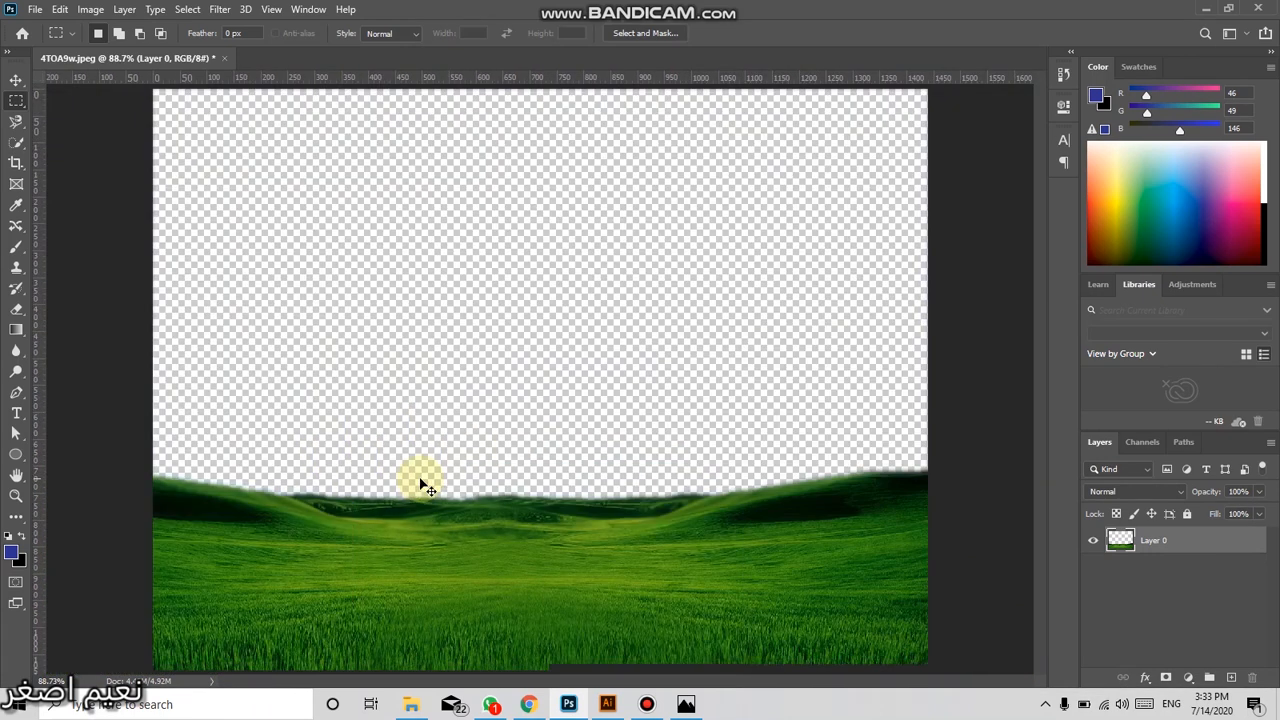
# Preview the maxresdefault night sky picture from the 2 class folder and close the preview
pyautogui.click(16, 79)
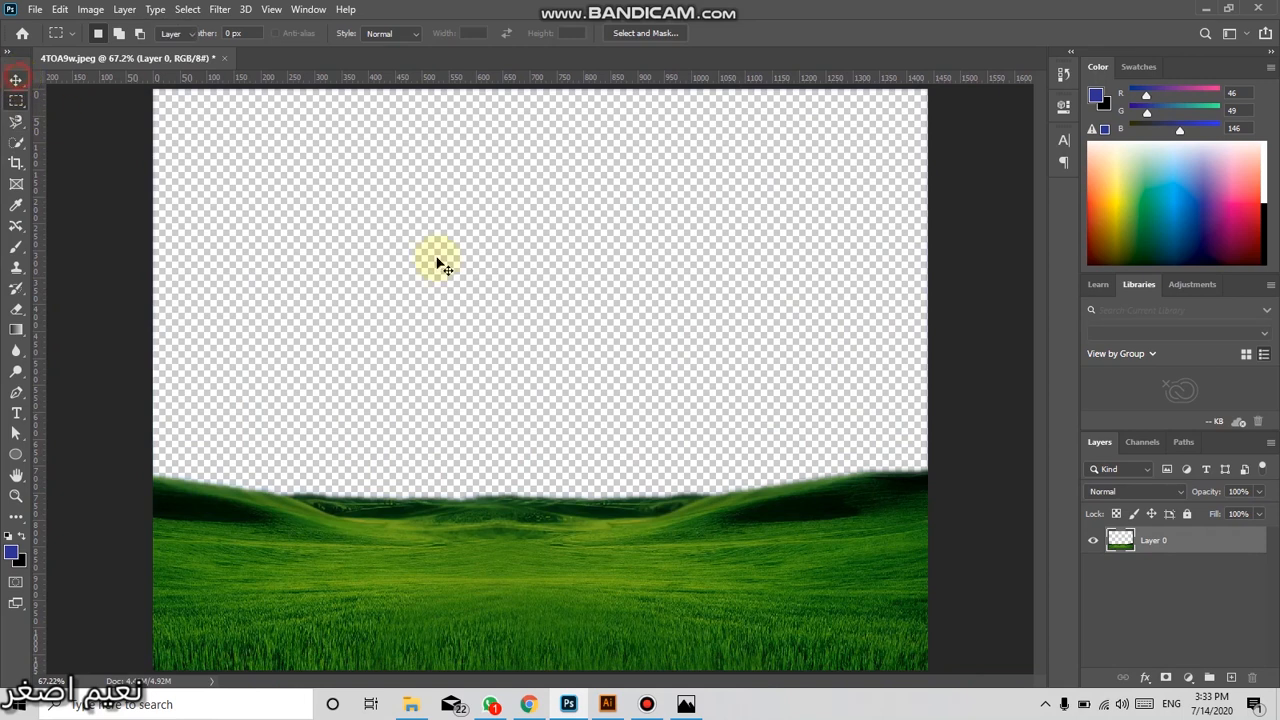
pyautogui.click(410, 703)
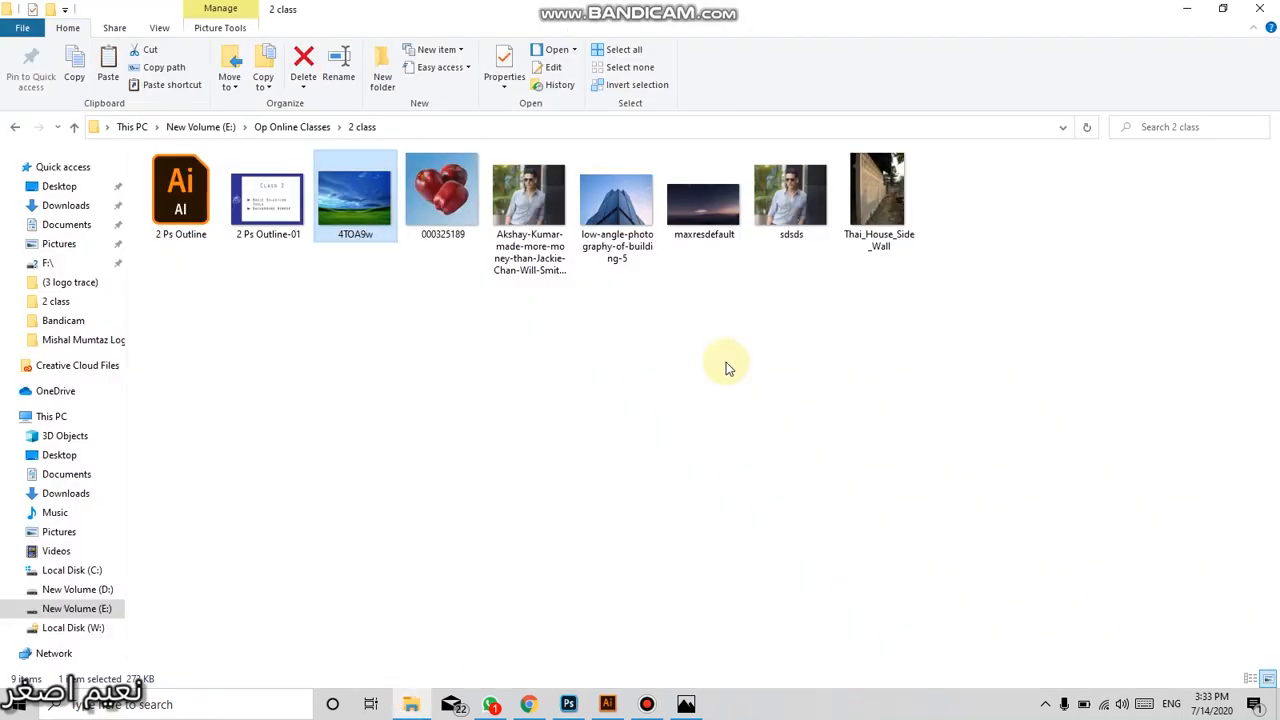
pyautogui.click(727, 200)
pyautogui.doubleClick(727, 200)
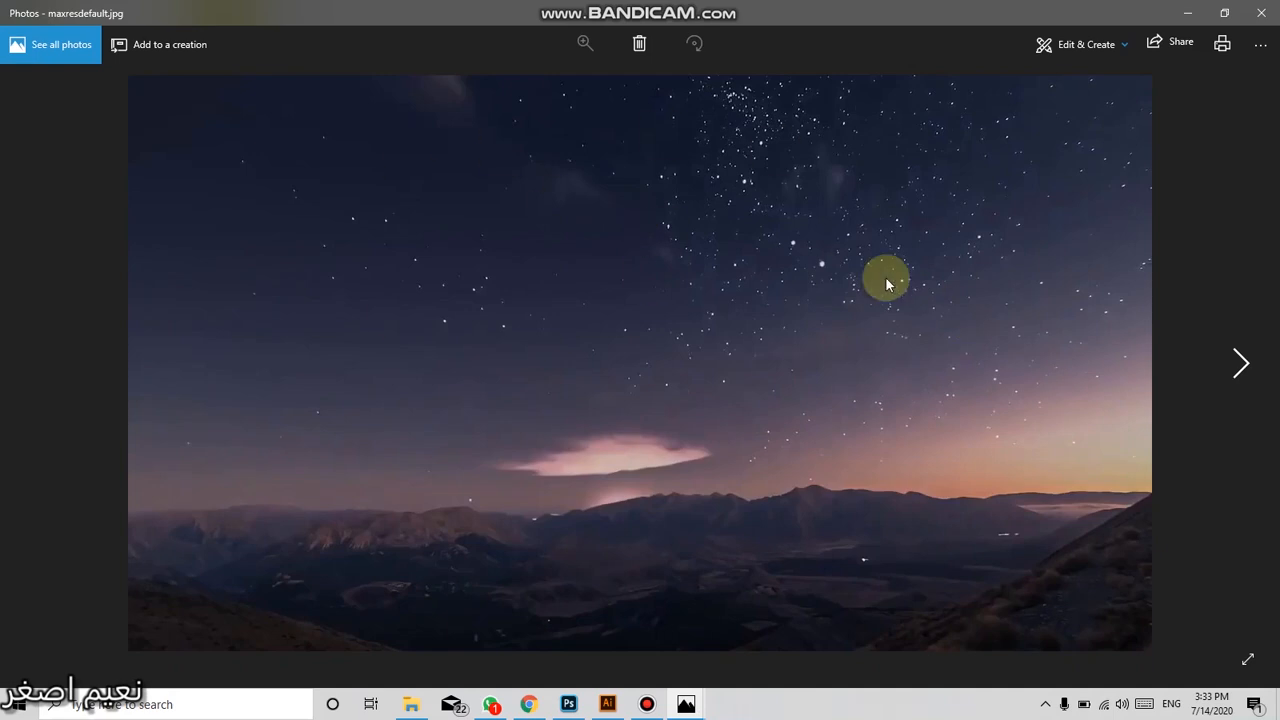
pyautogui.click(1261, 13)
# Place the maxresdefault picture in the landscape document at about 119% scale and move its layer below Layer 0
pyautogui.moveTo(713, 206); pyautogui.dragTo(607, 398)
pyautogui.scroll(-2, 643, 379)
pyautogui.moveTo(819, 539); pyautogui.dragTo(866, 580)
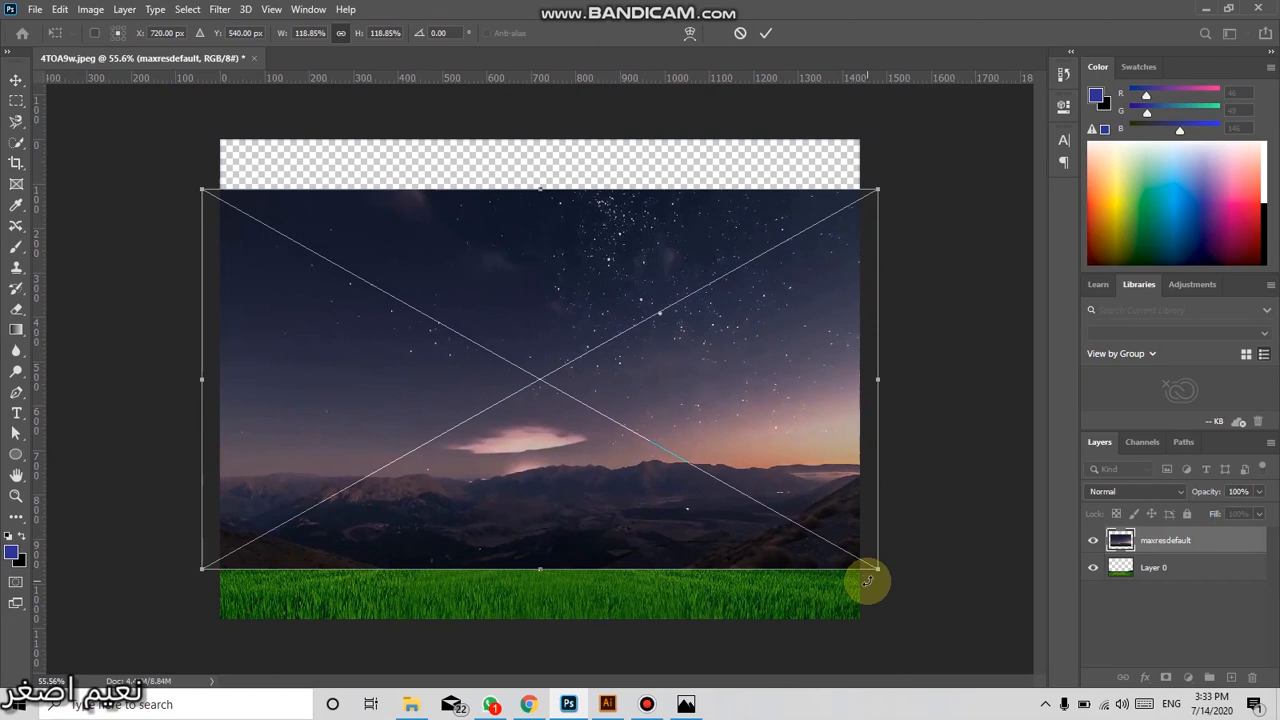
pyautogui.press('Return')
pyautogui.moveTo(1143, 535); pyautogui.dragTo(1146, 583)
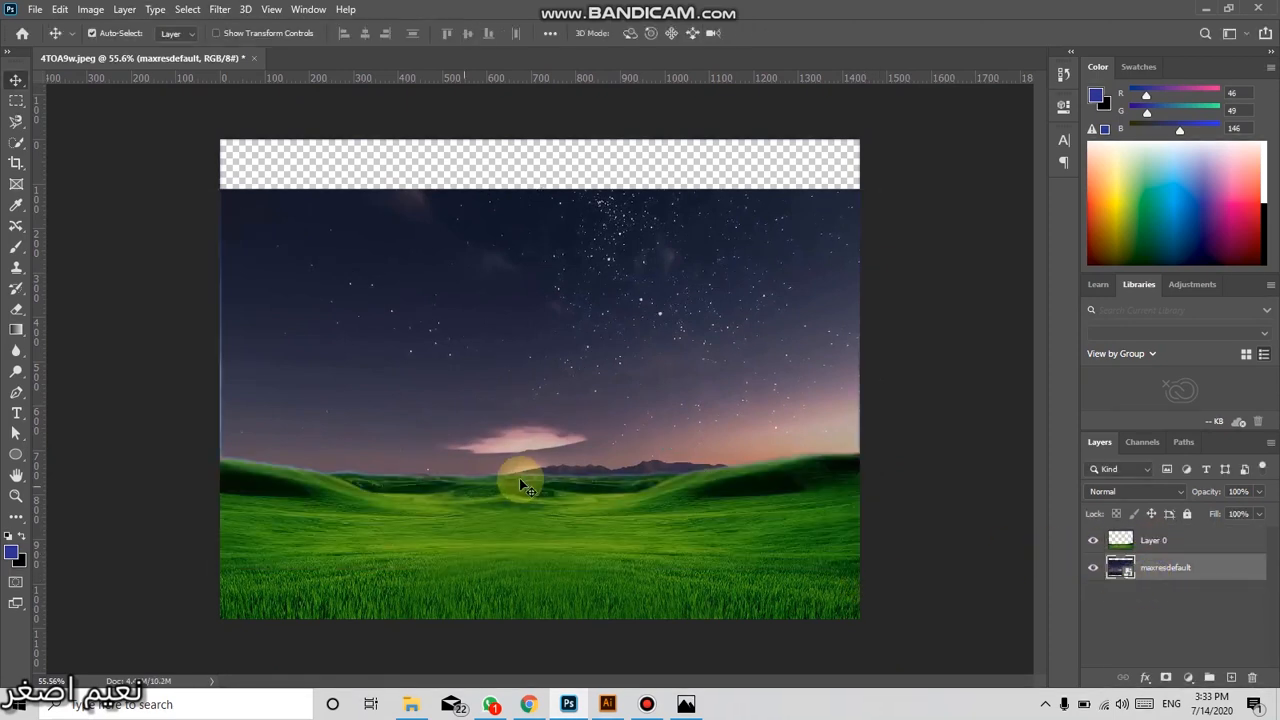
# Enlarge the night sky picture to about 163% and position it to fill the area above the hills, hiding its mountains
pyautogui.moveTo(471, 328); pyautogui.dragTo(473, 296)
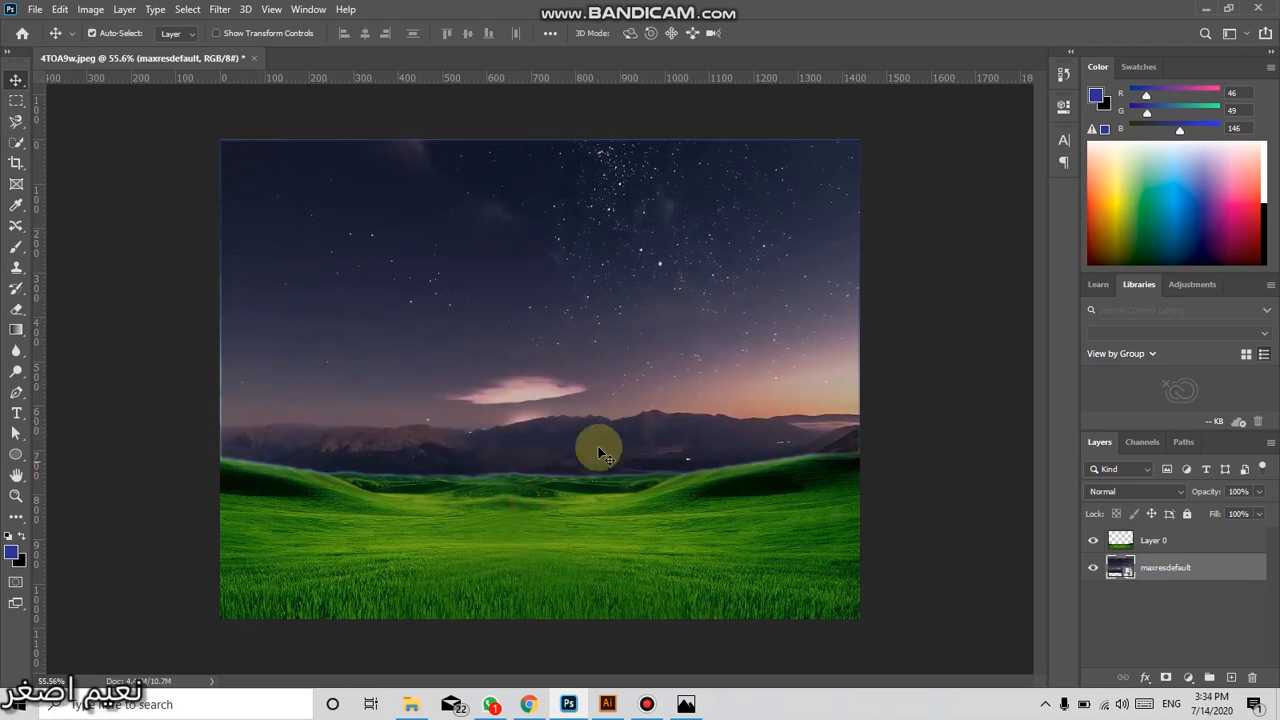
pyautogui.hotkey('ctrl', 't')
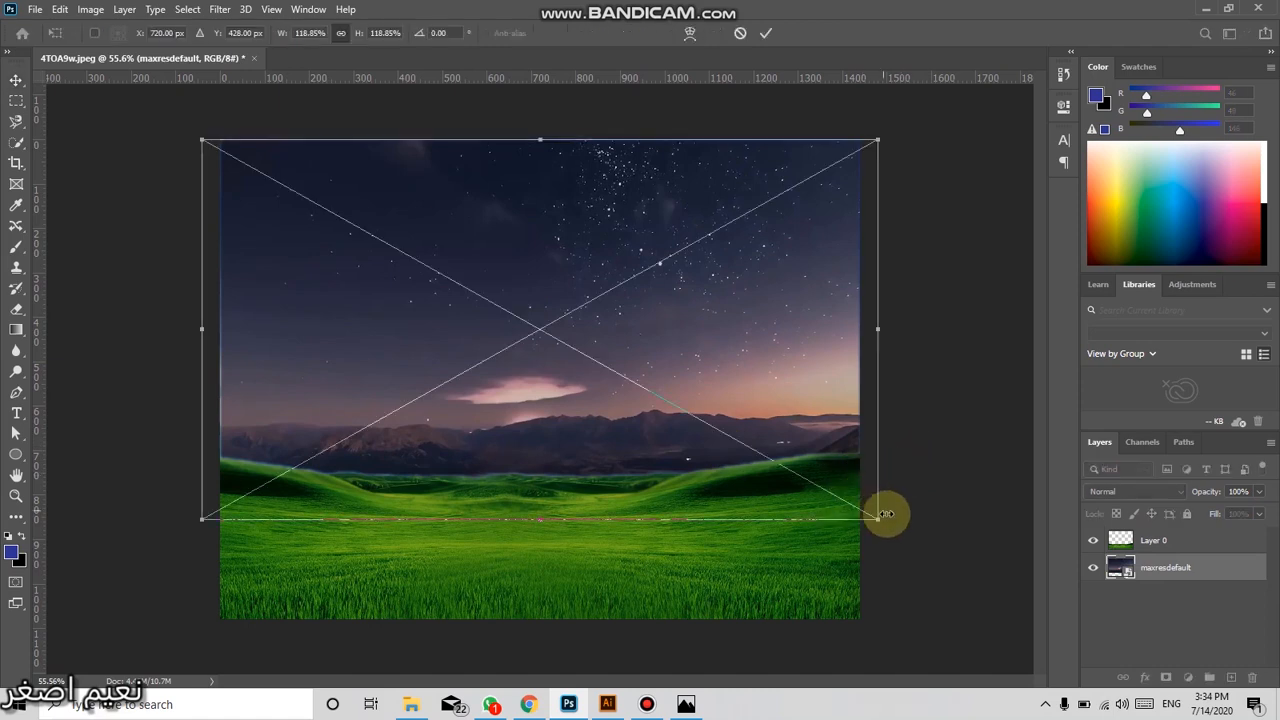
pyautogui.moveTo(878, 517); pyautogui.dragTo(982, 578)
pyautogui.moveTo(611, 392); pyautogui.dragTo(611, 419)
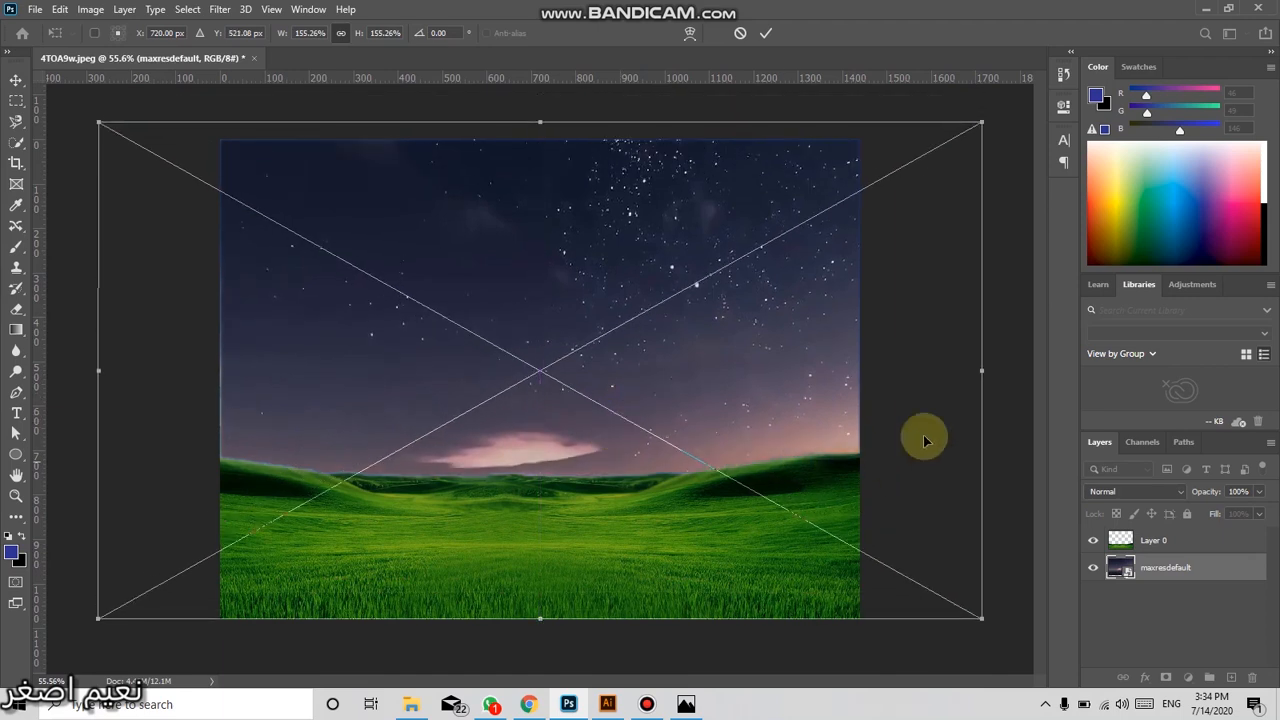
pyautogui.moveTo(989, 130)
pyautogui.mouseDown()
pyautogui.moveTo(1020, 111)
pyautogui.moveTo(1011, 117)
pyautogui.mouseUp()
pyautogui.moveTo(501, 332)
pyautogui.mouseDown()
pyautogui.moveTo(501, 320)
pyautogui.moveTo(494, 333)
pyautogui.mouseUp()
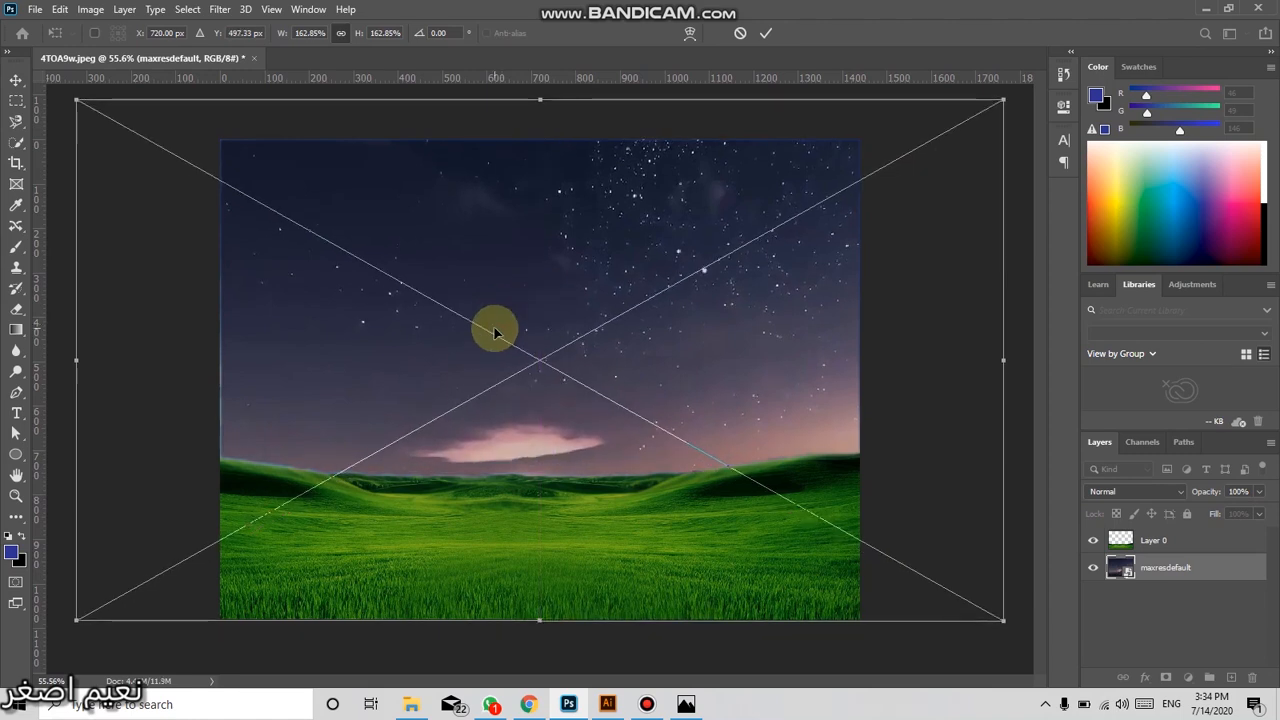
pyautogui.press('Return')
pyautogui.scroll(-3, 530, 343)
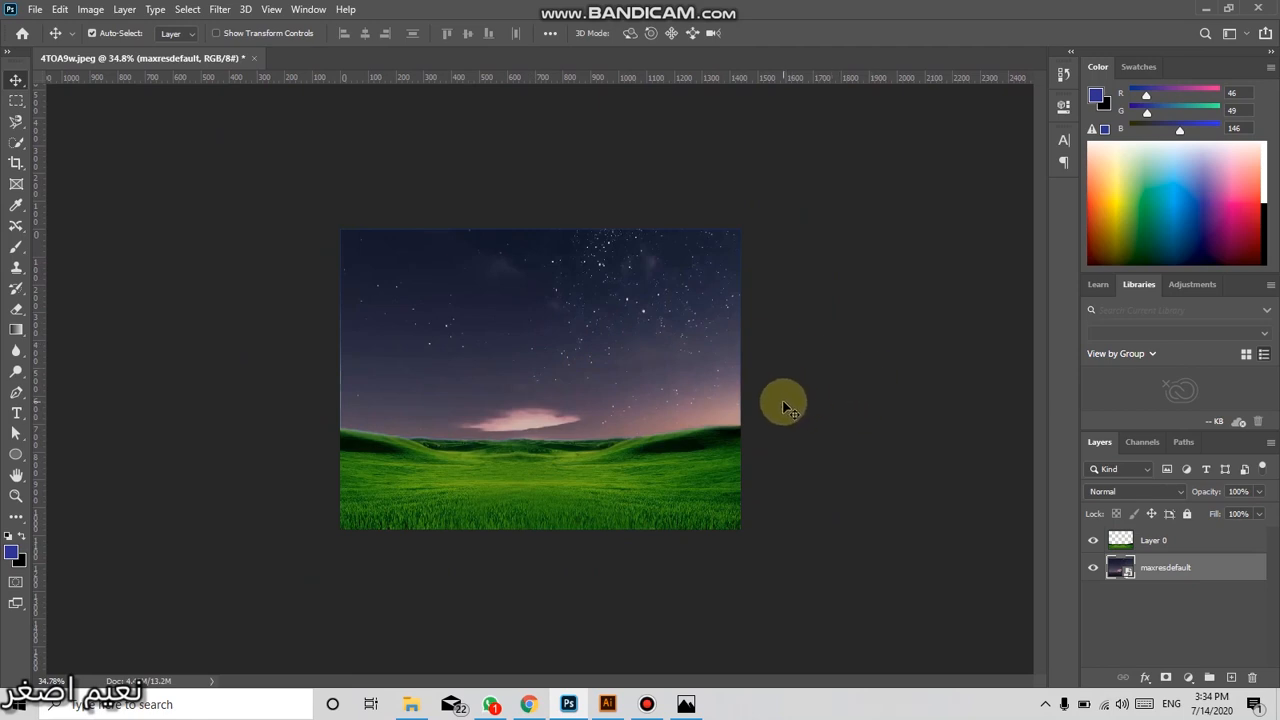
# Outline the area above the hills on Layer 0 with the Polygonal Lasso tool, delete the leftover blue edges and deselect
pyautogui.click(1143, 540)
pyautogui.press('l')
pyautogui.rightClick(14, 127)
pyautogui.click(70, 134)
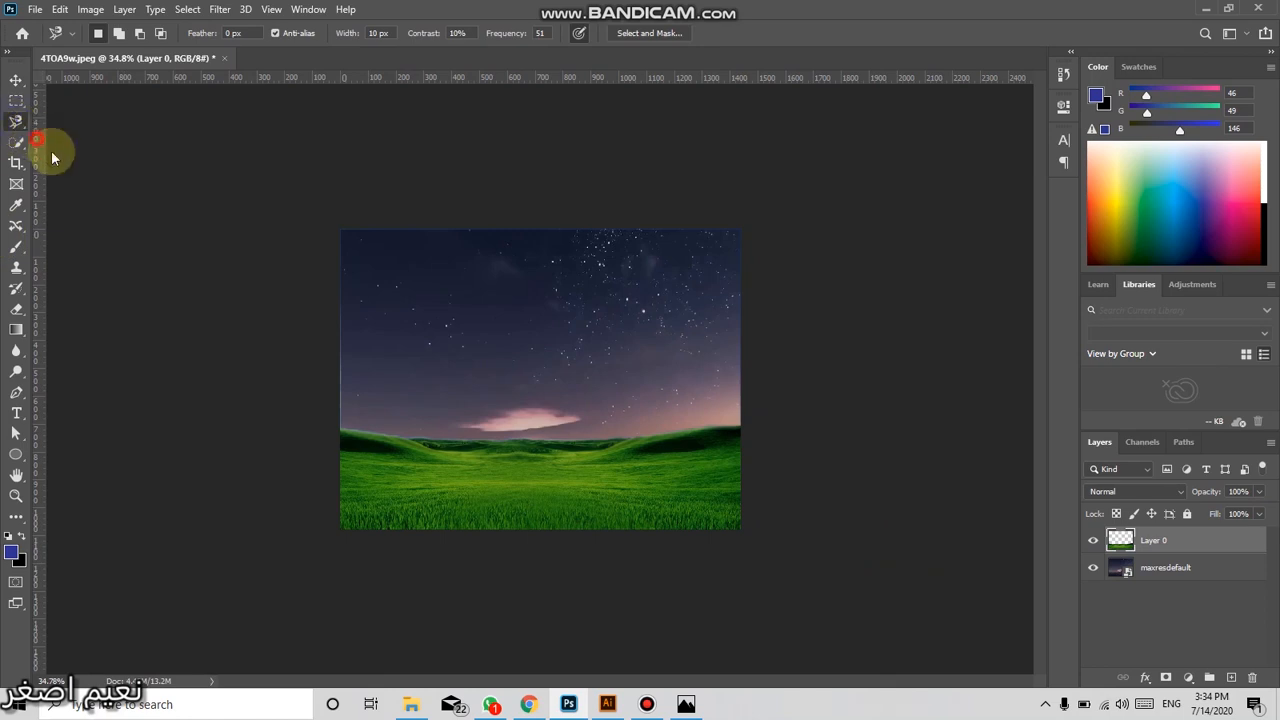
pyautogui.click(333, 432)
pyautogui.click(357, 427)
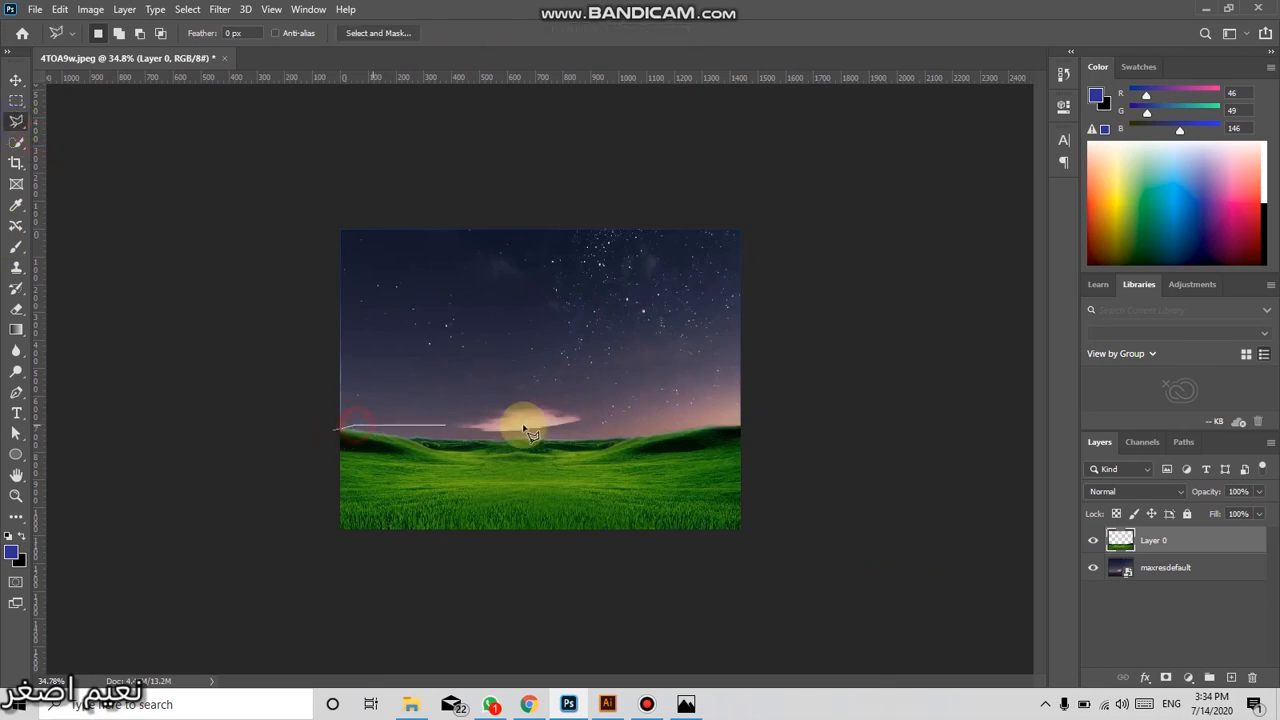
pyautogui.click(751, 424)
pyautogui.click(777, 186)
pyautogui.click(333, 193)
pyautogui.click(303, 381)
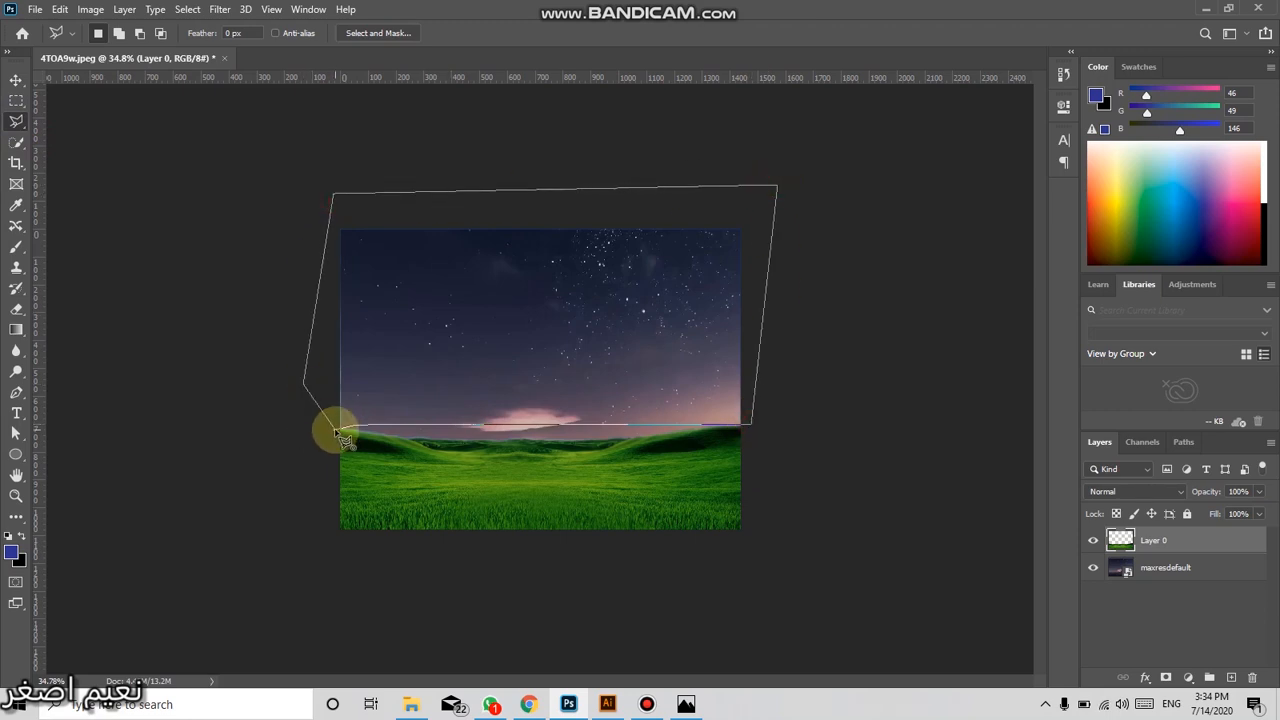
pyautogui.click(337, 431)
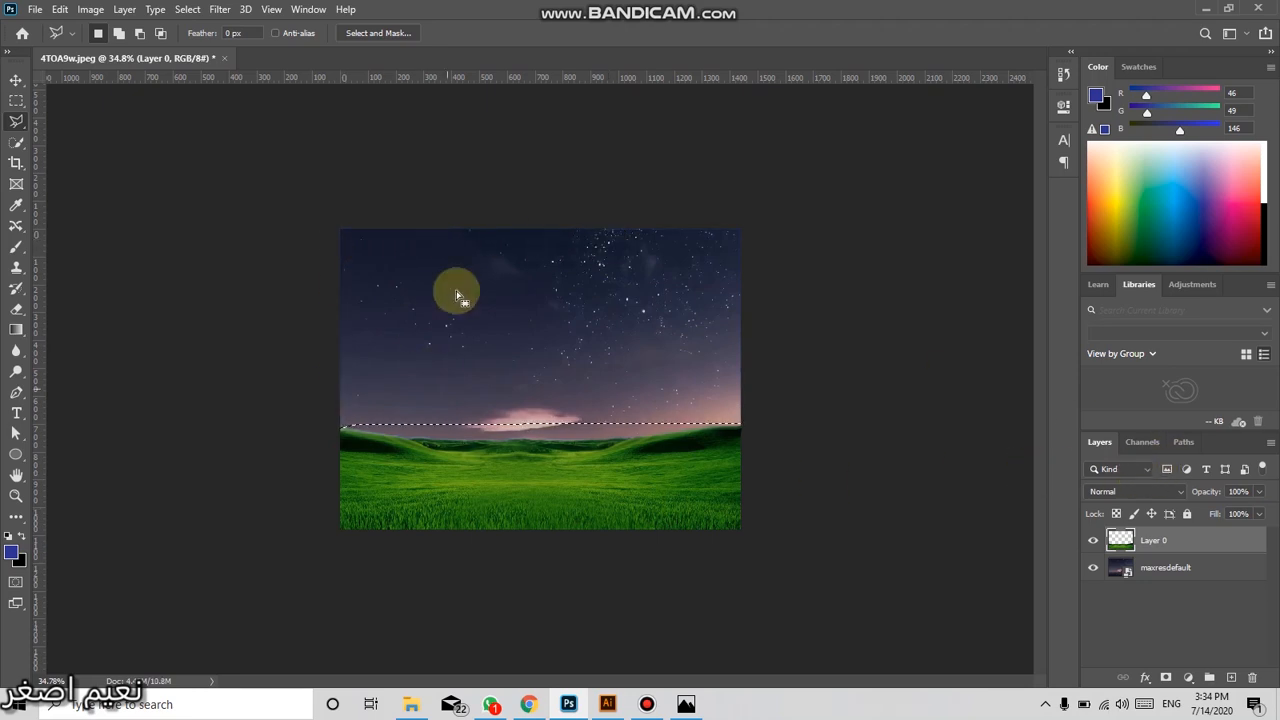
pyautogui.hotkey('ctrl', 'd')
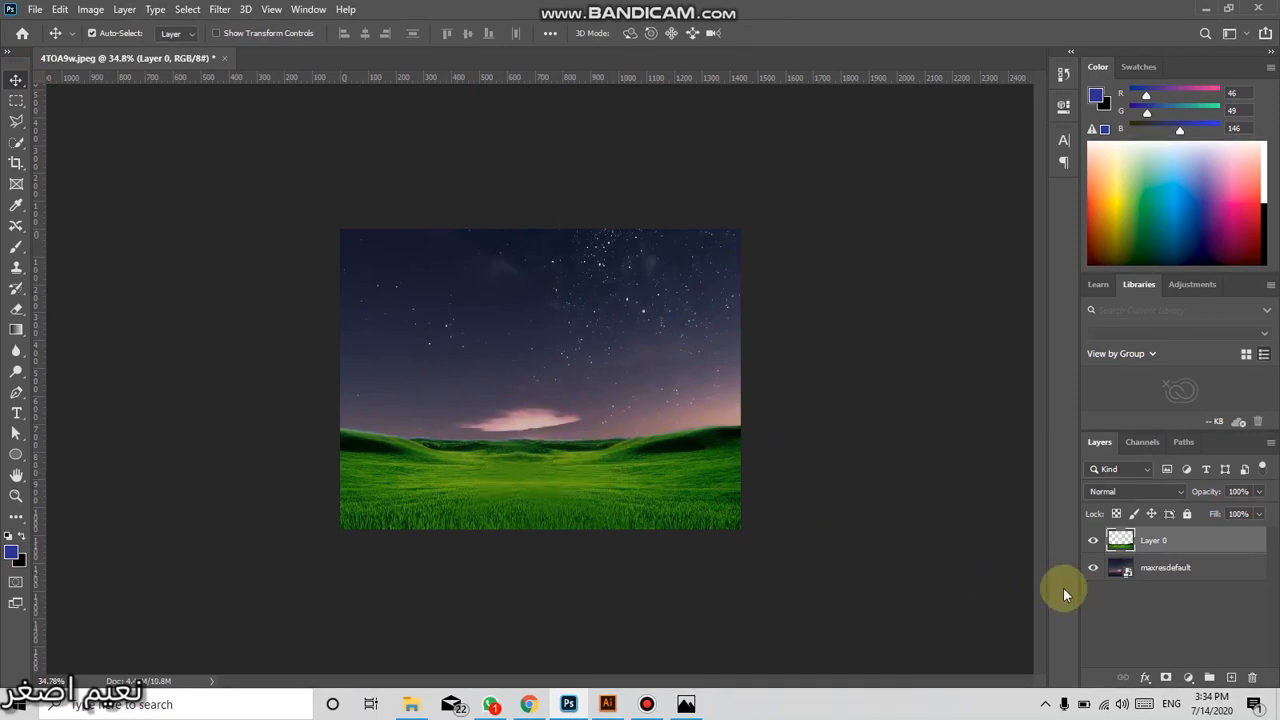
# Add a new layer on top and select the lower half of the picture, from above the pink cloud down, with a rectangular marquee
pyautogui.click(1233, 679)
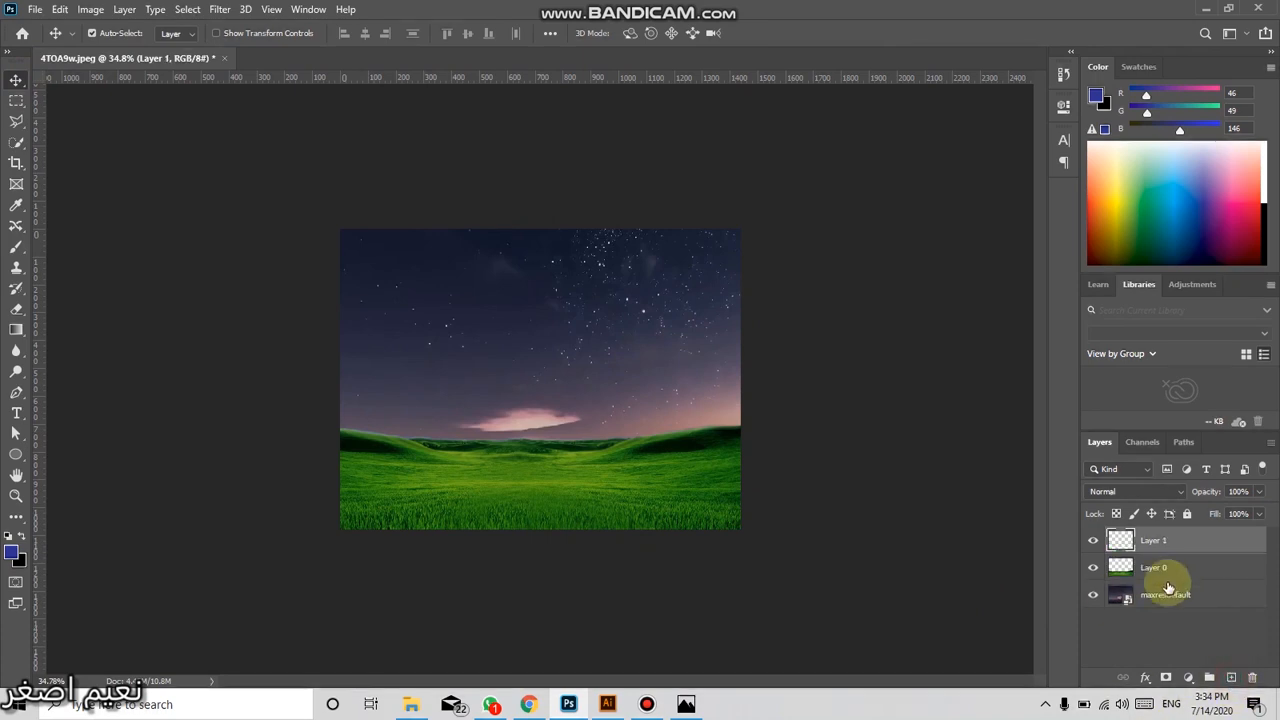
pyautogui.click(15, 105)
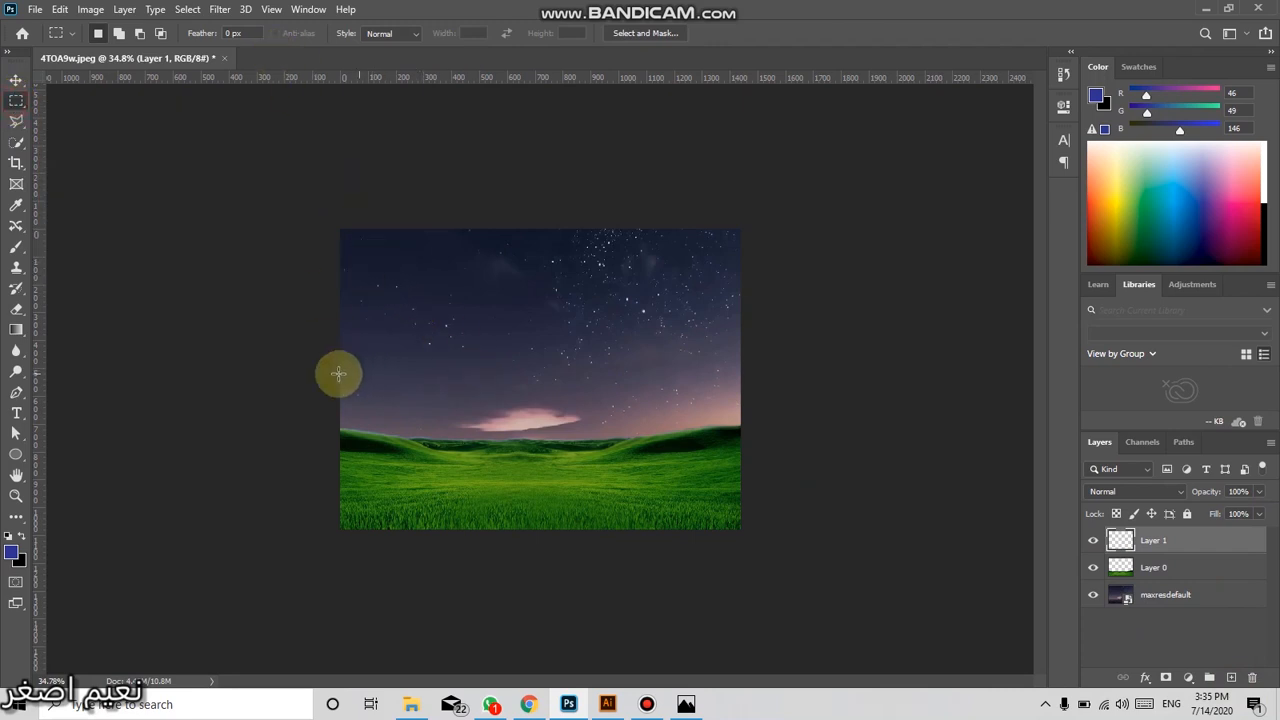
pyautogui.moveTo(313, 381); pyautogui.dragTo(774, 557)
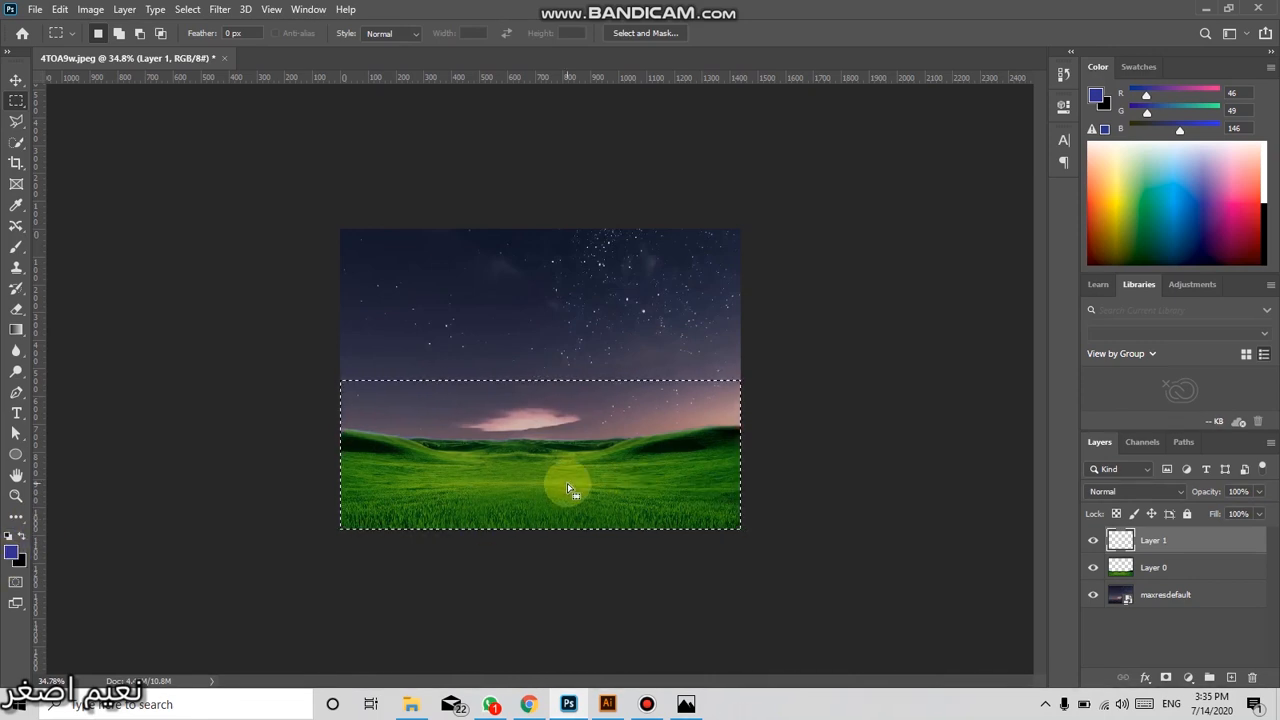
# Feather the rectangular selection by 50 pixels
pyautogui.rightClick(567, 445)
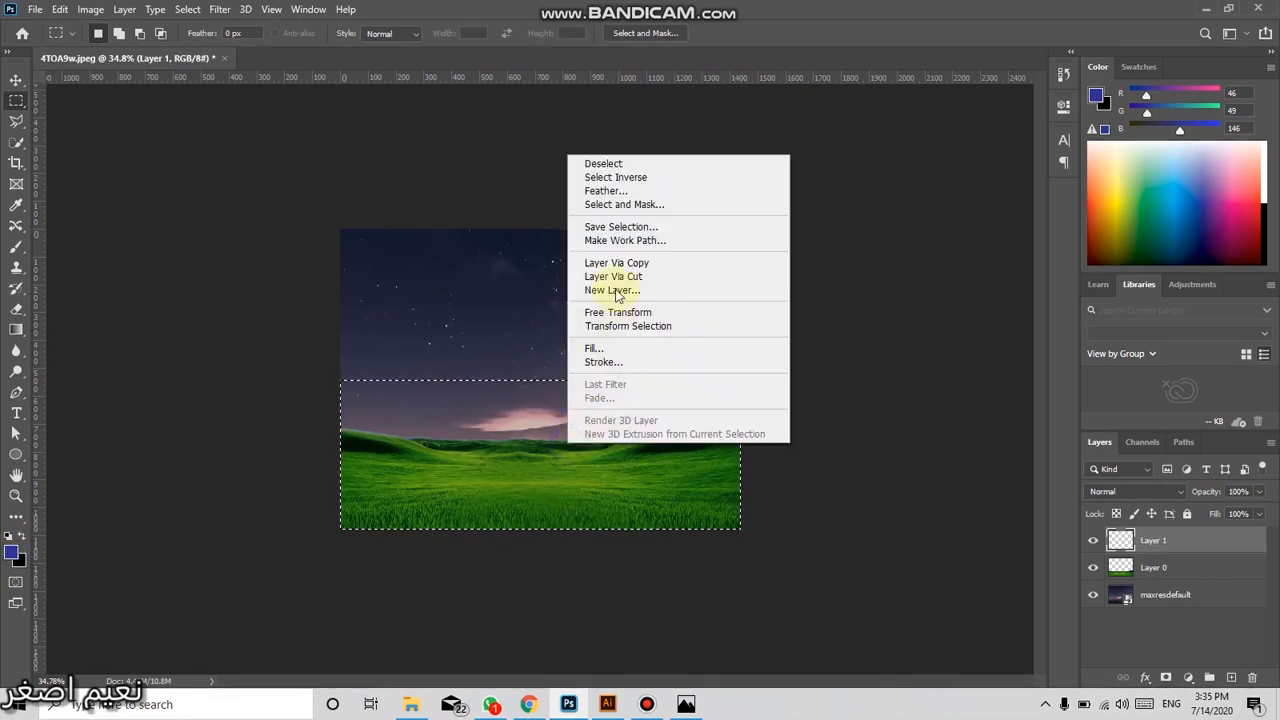
pyautogui.click(617, 191)
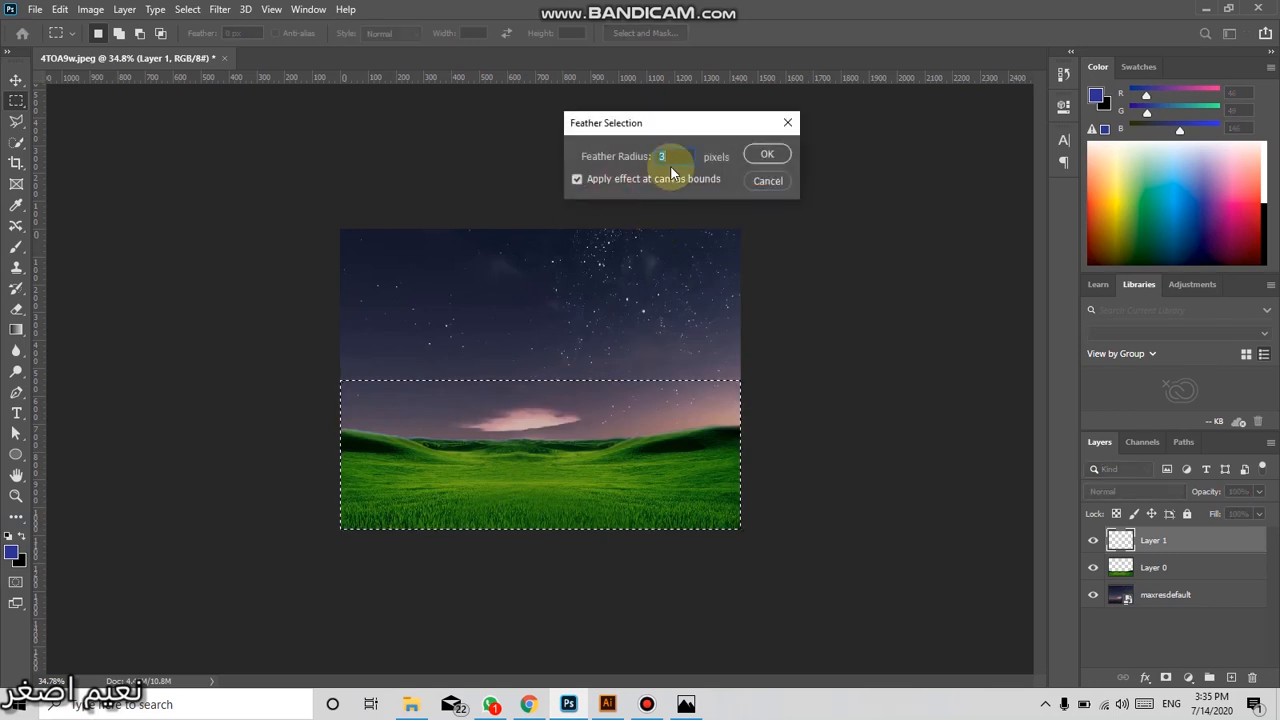
pyautogui.write('50')
pyautogui.press('Return')
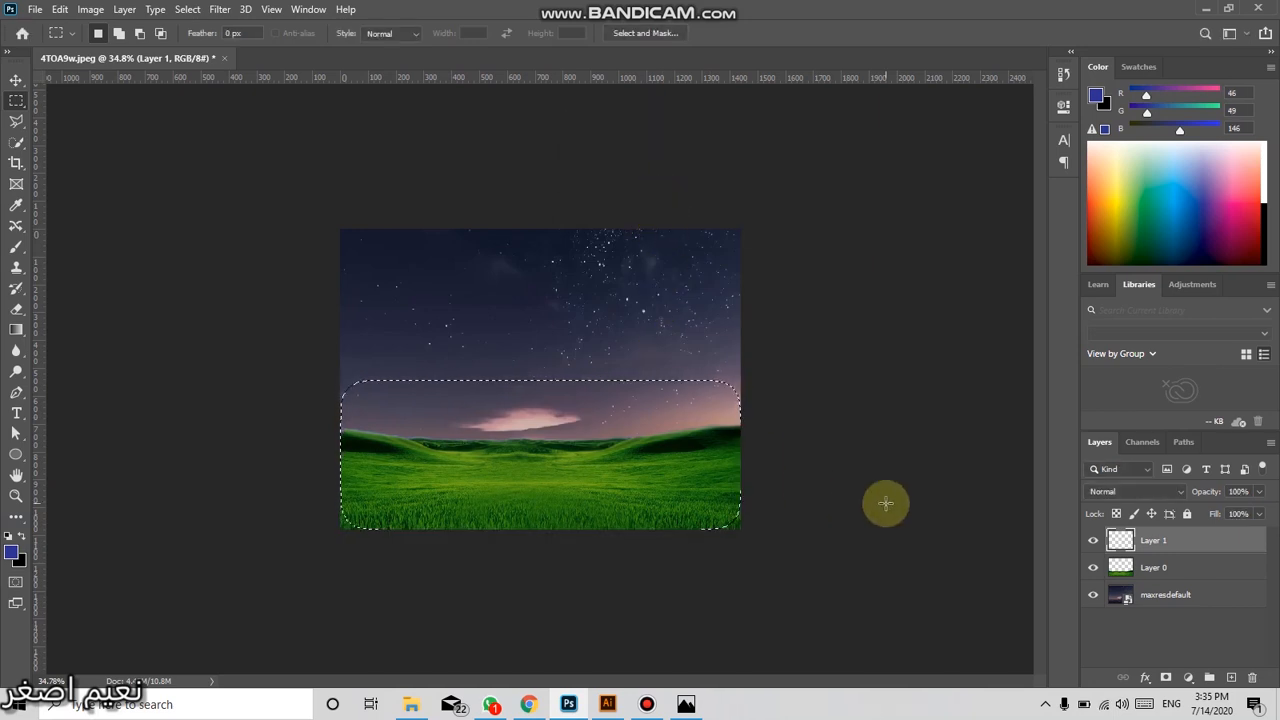
# Set the foreground color to black (RGB 0, 0, 0)
pyautogui.click(10, 556)
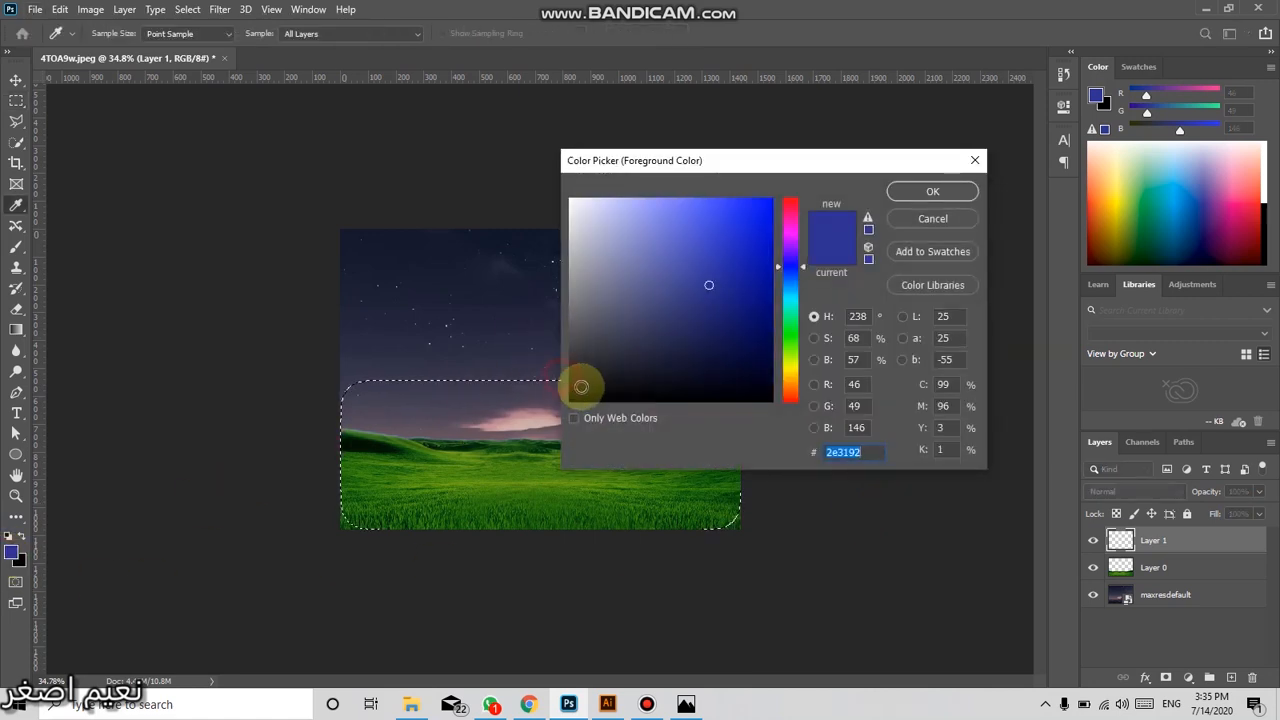
pyautogui.moveTo(580, 386); pyautogui.dragTo(557, 400)
pyautogui.click(930, 191)
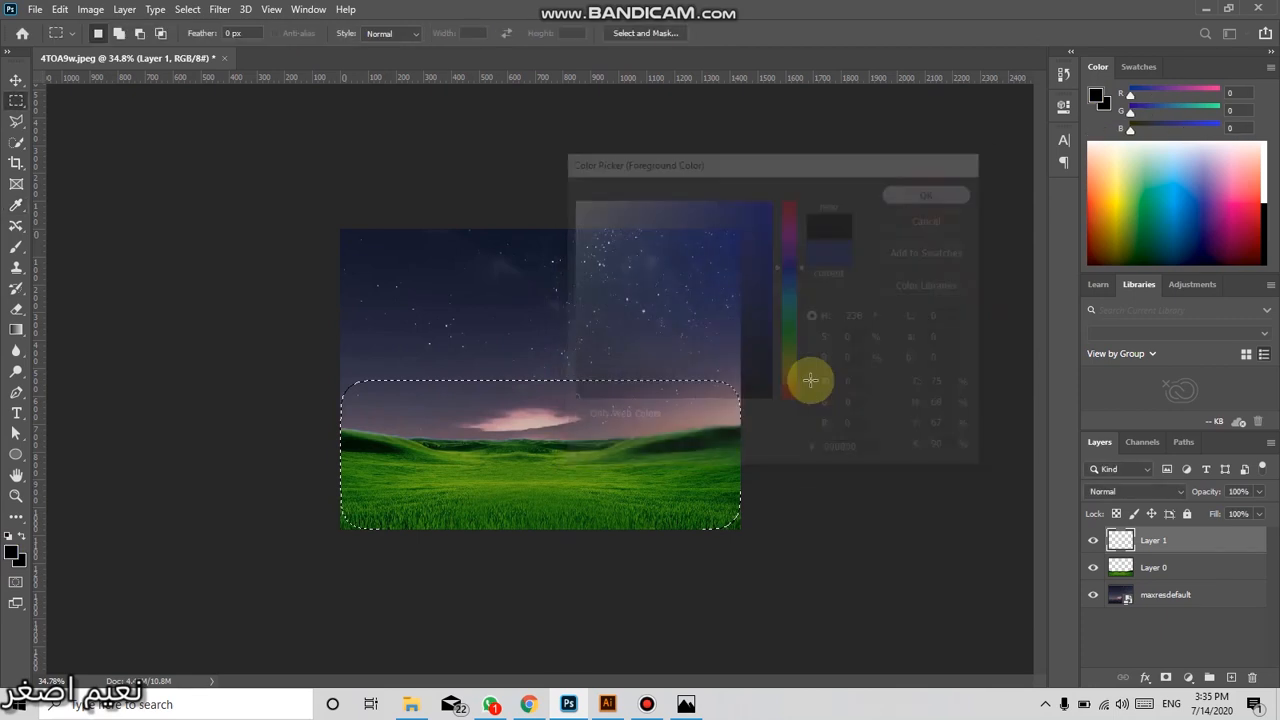
# Fill the feathered selection on Layer 1 with black, deselect it and set the layer's opacity to 49%
pyautogui.hotkey('alt', 'BackSpace')
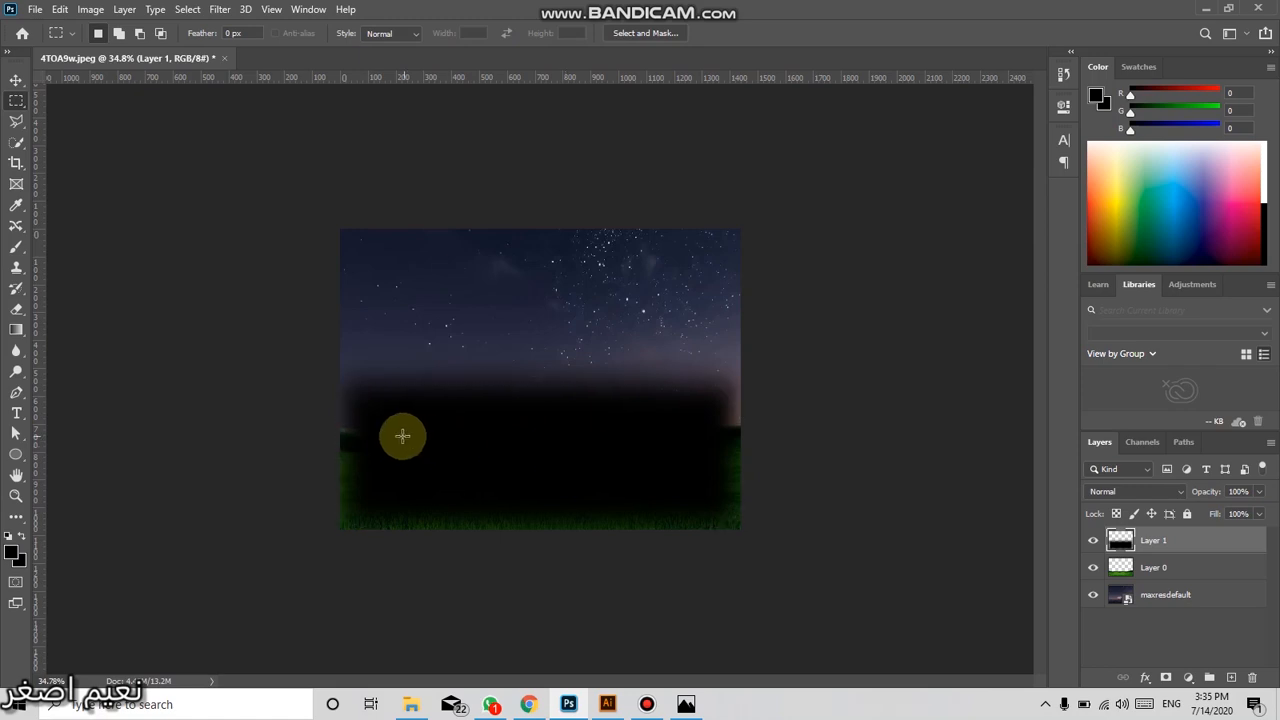
pyautogui.click(15, 80)
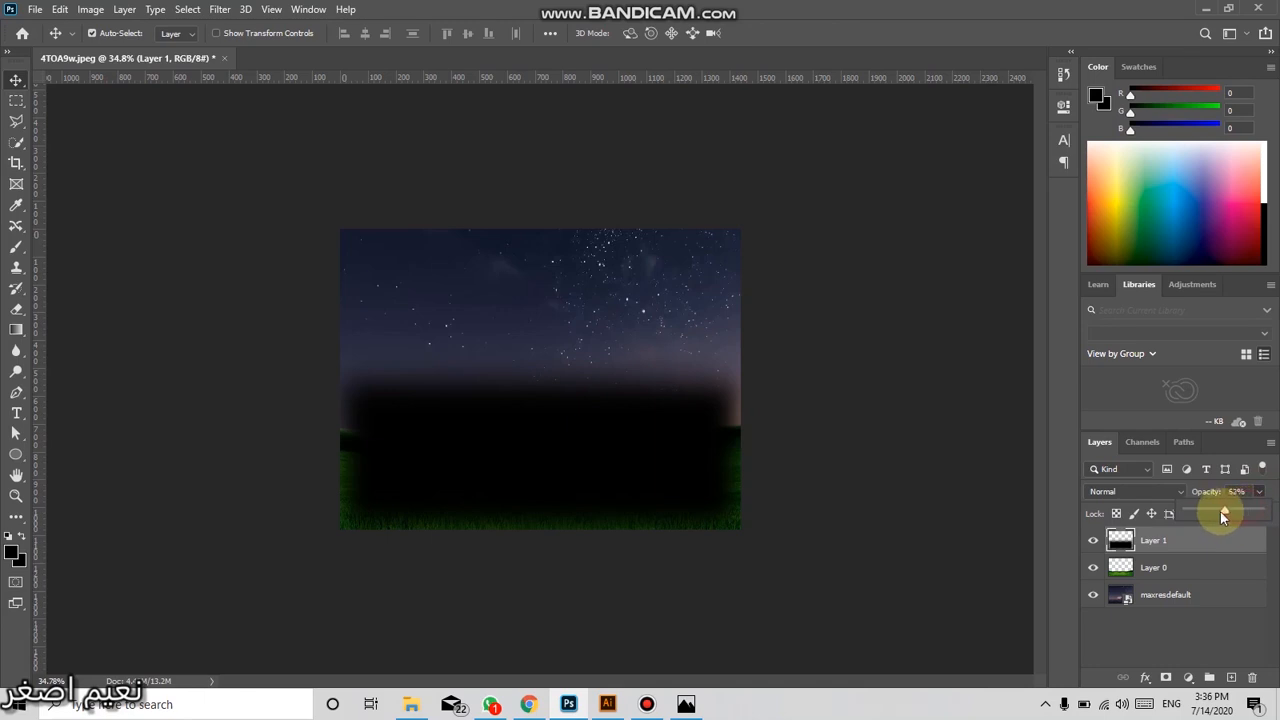
pyautogui.moveTo(1214, 513); pyautogui.dragTo(1210, 517)
pyautogui.click(1207, 515)
pyautogui.moveTo(1215, 514); pyautogui.dragTo(1225, 511)
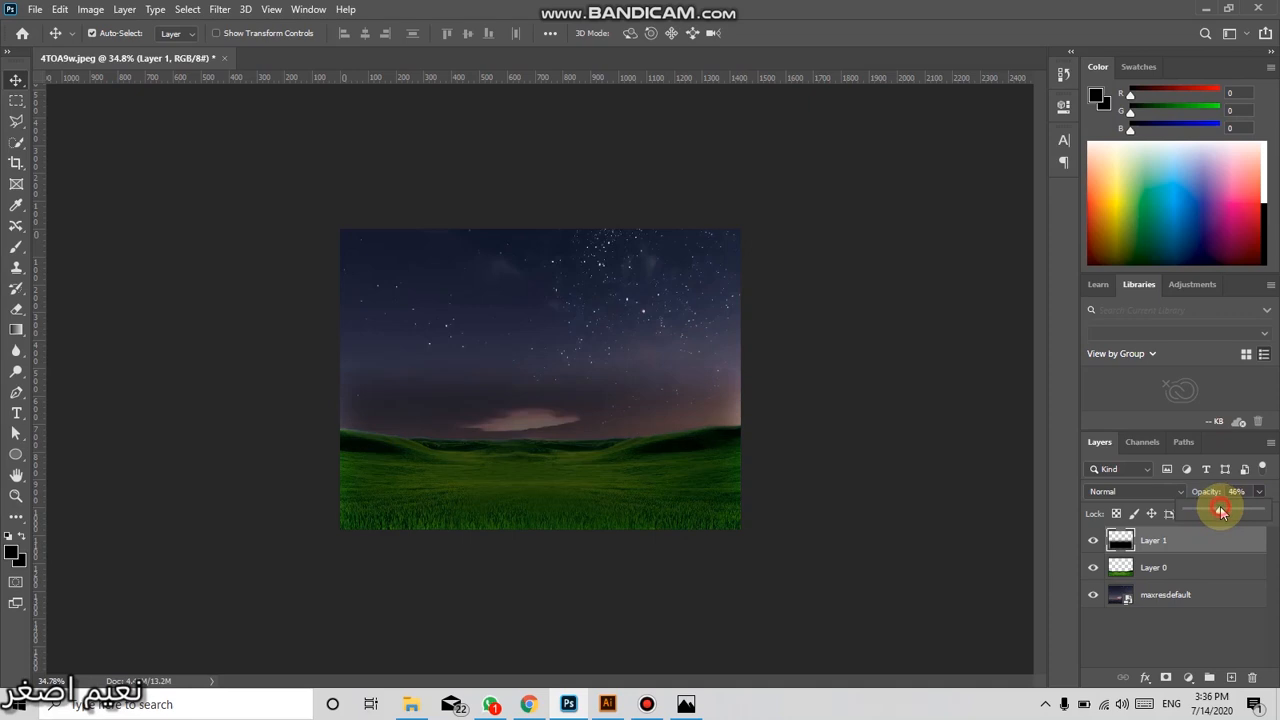
pyautogui.moveTo(1220, 511); pyautogui.dragTo(1225, 511)
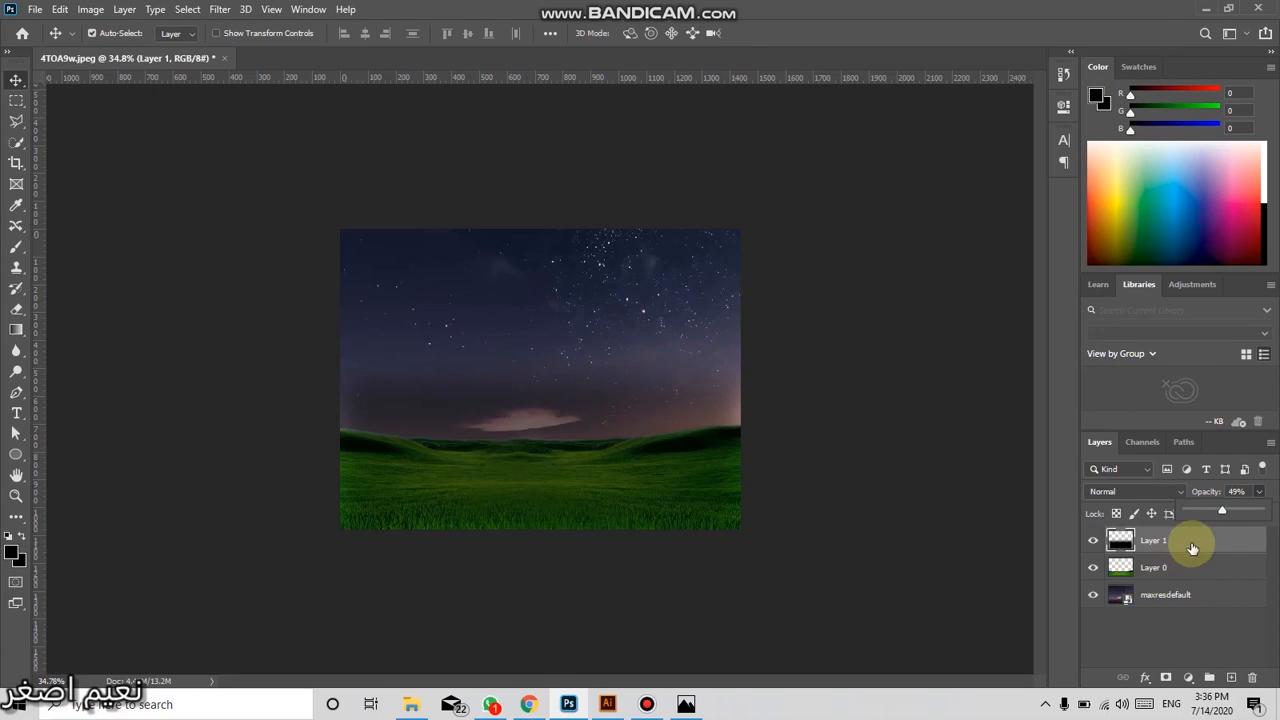
# Stretch Layer 1 with Free Transform past the picture's sides and top edge and well below its bottom edge
pyautogui.hotkey('ctrl', 't')
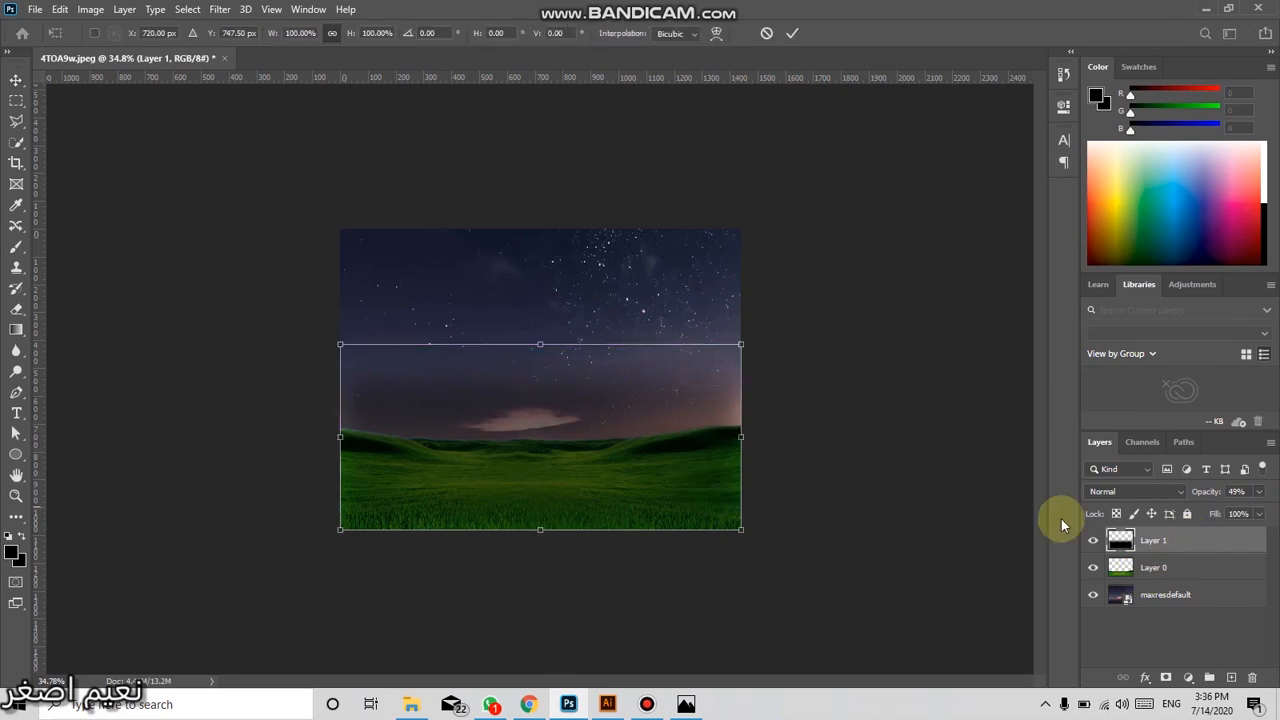
pyautogui.moveTo(742, 346); pyautogui.dragTo(766, 337)
pyautogui.press('Return')
pyautogui.moveTo(595, 411); pyautogui.dragTo(599, 292)
pyautogui.hotkey('ctrl', 't')
pyautogui.moveTo(544, 425); pyautogui.dragTo(542, 660)
pyautogui.scroll(-1, 536, 398)
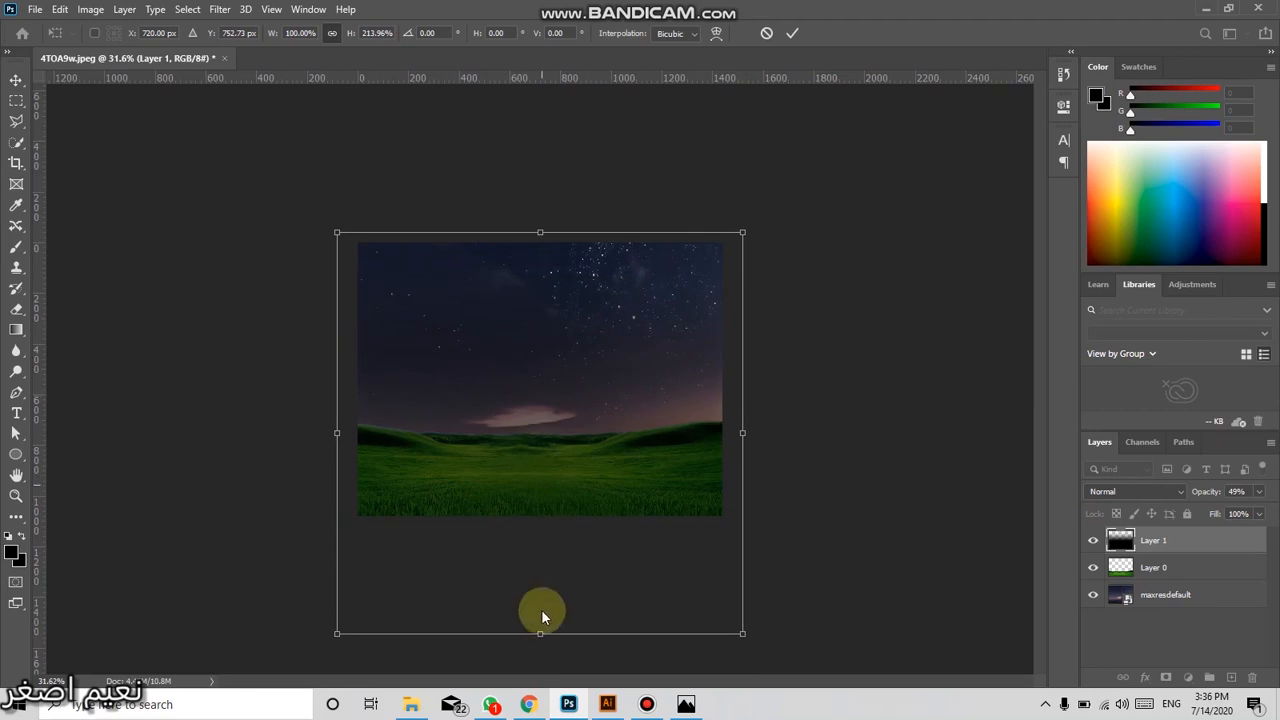
pyautogui.moveTo(540, 633); pyautogui.dragTo(540, 663)
pyautogui.press('Return')
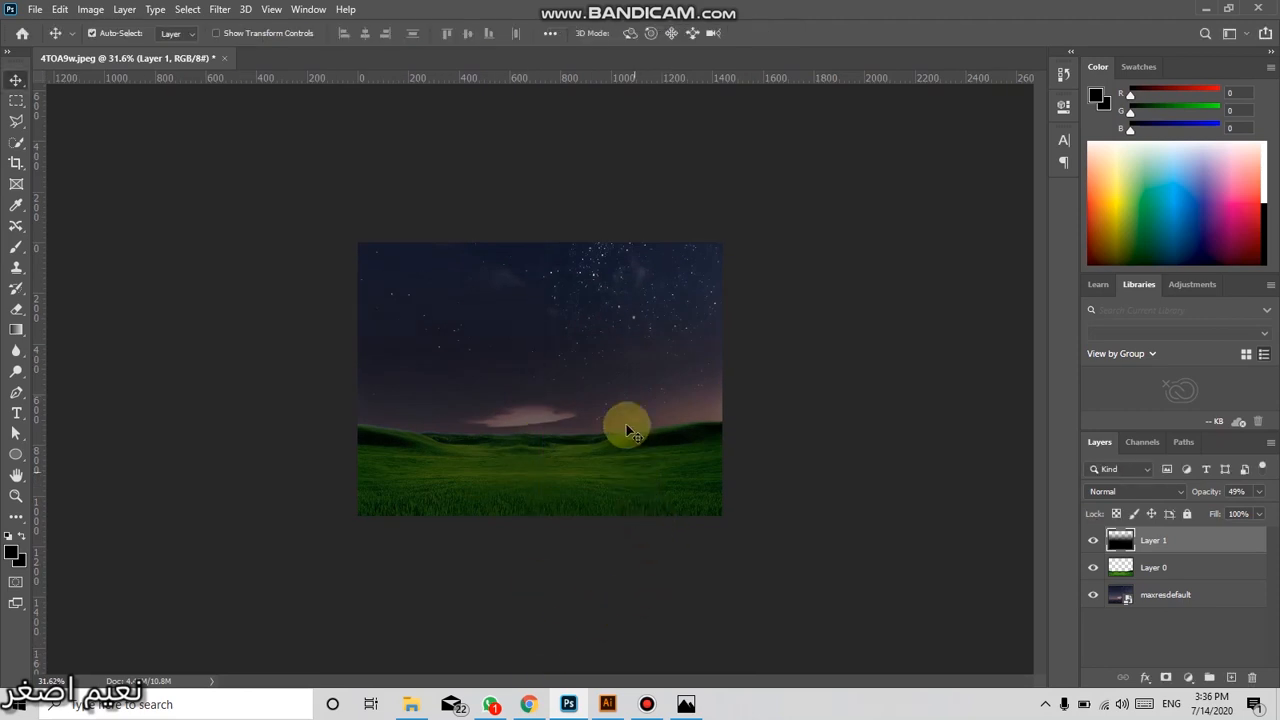
# Hide and show Layer 1 to compare the picture with and without the darkening
pyautogui.scroll(5, 610, 360)
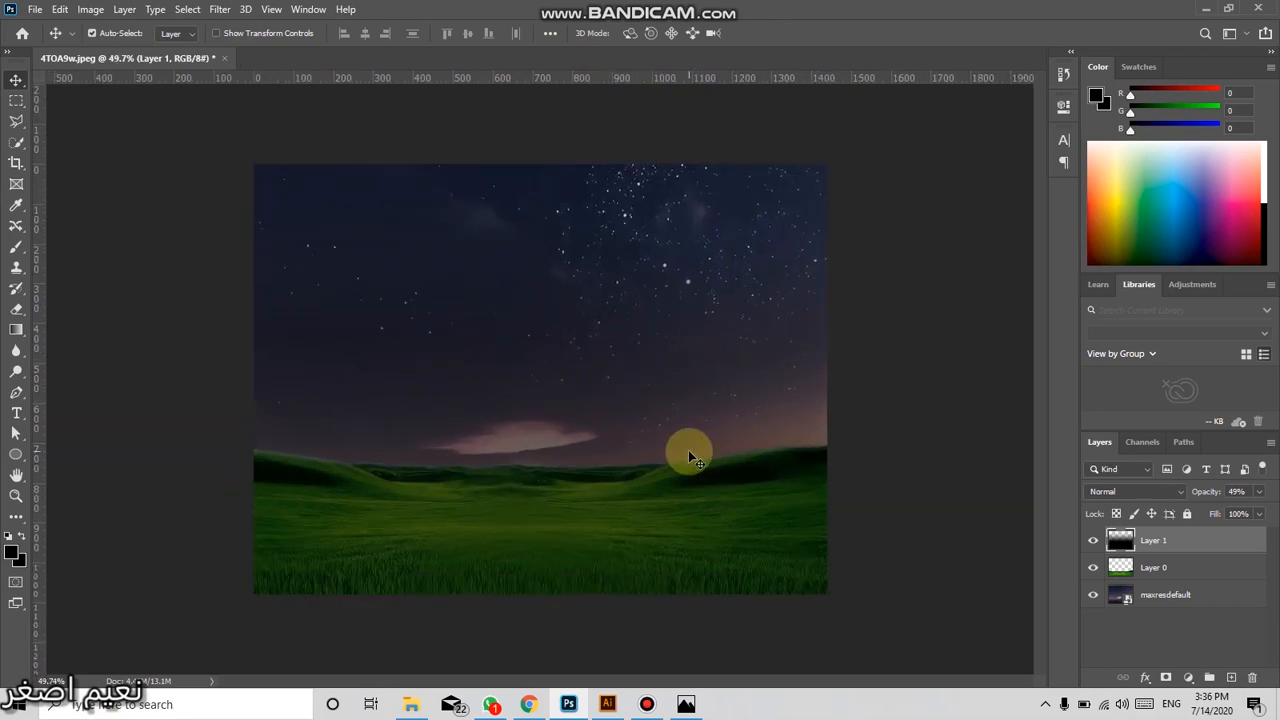
pyautogui.scroll(-2, 600, 490)
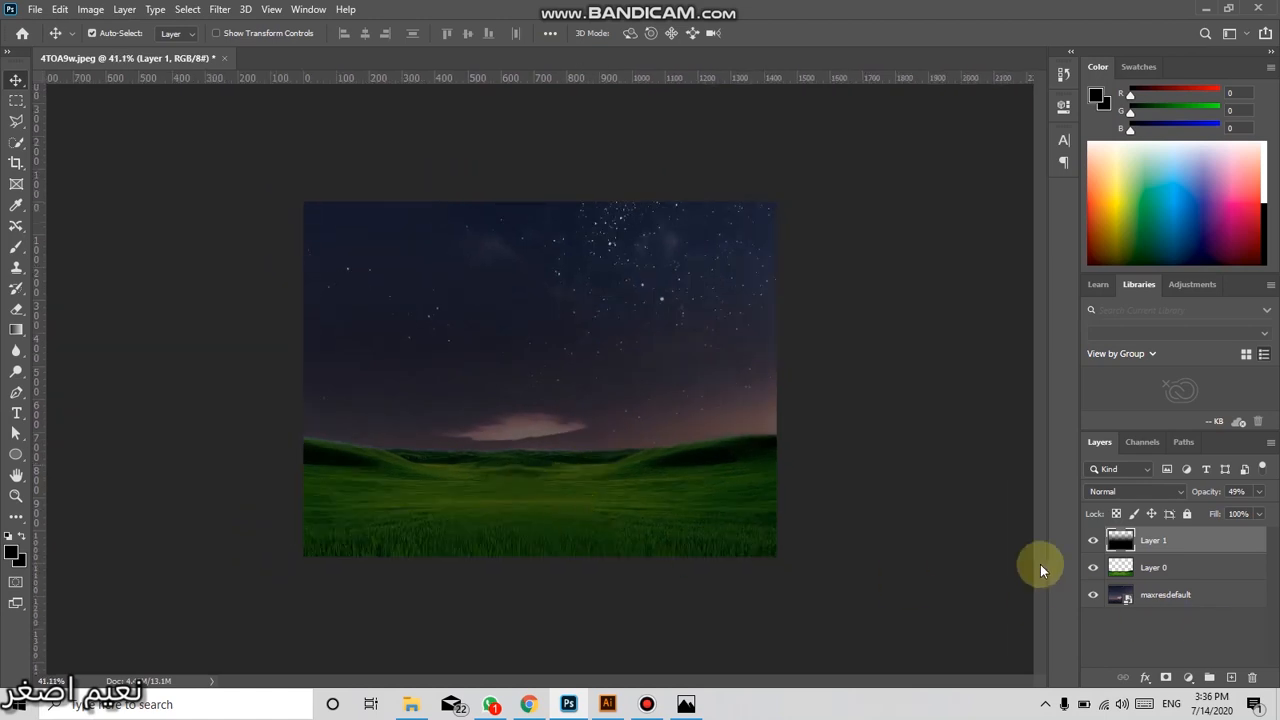
pyautogui.click(1095, 543)
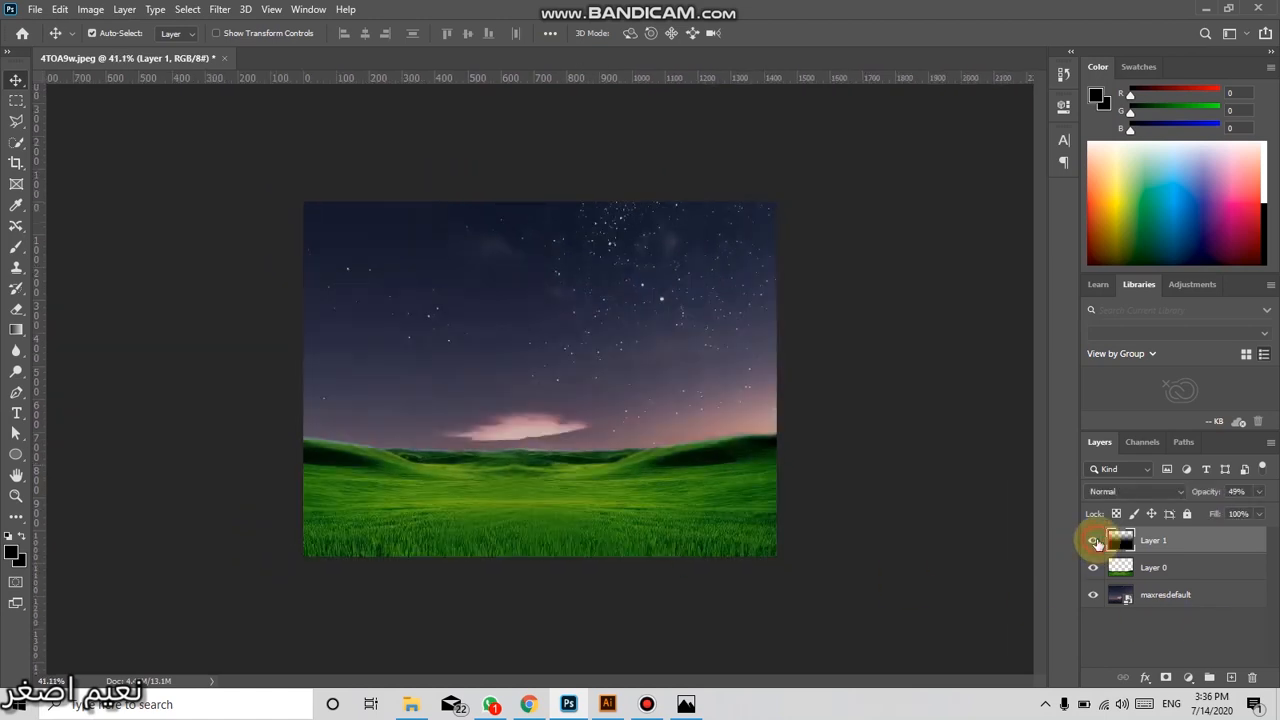
pyautogui.click(1094, 541)
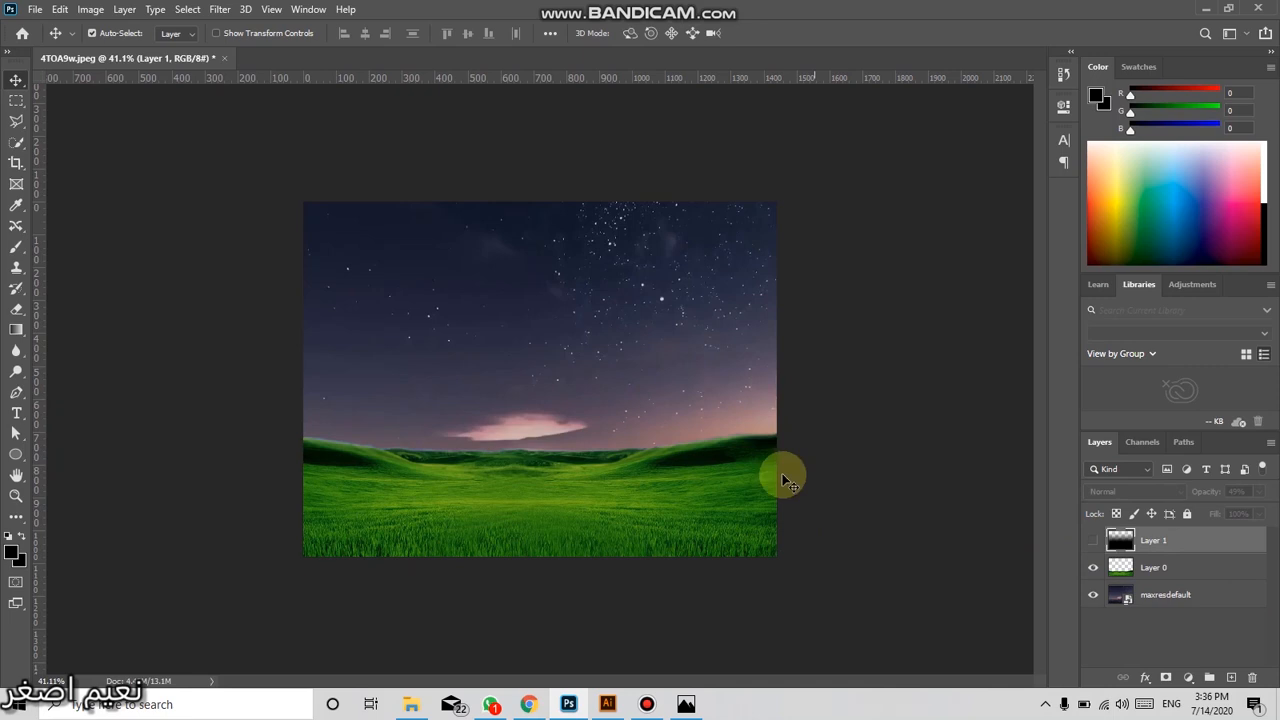
pyautogui.click(1093, 540)
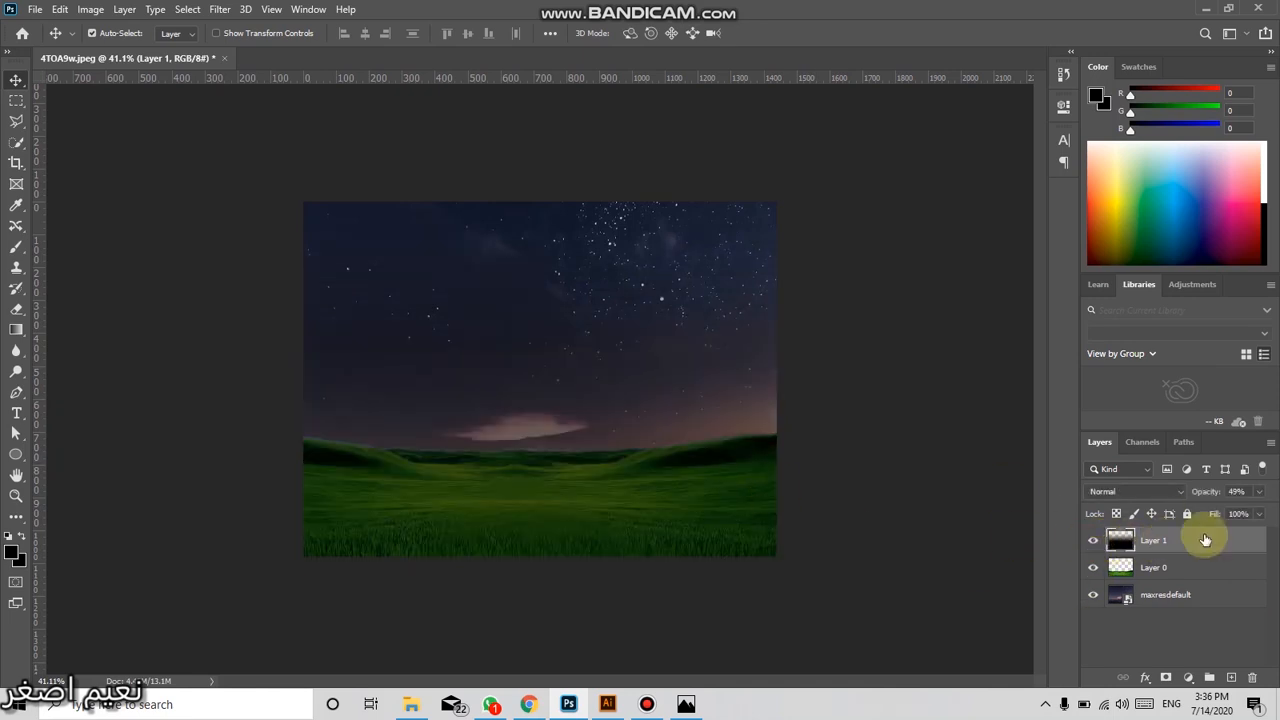
# Compress Layer 1 vertically with Free Transform so it spans from just above the pink cloud to slightly below the picture's bottom edge
pyautogui.scroll(-1, 690, 388)
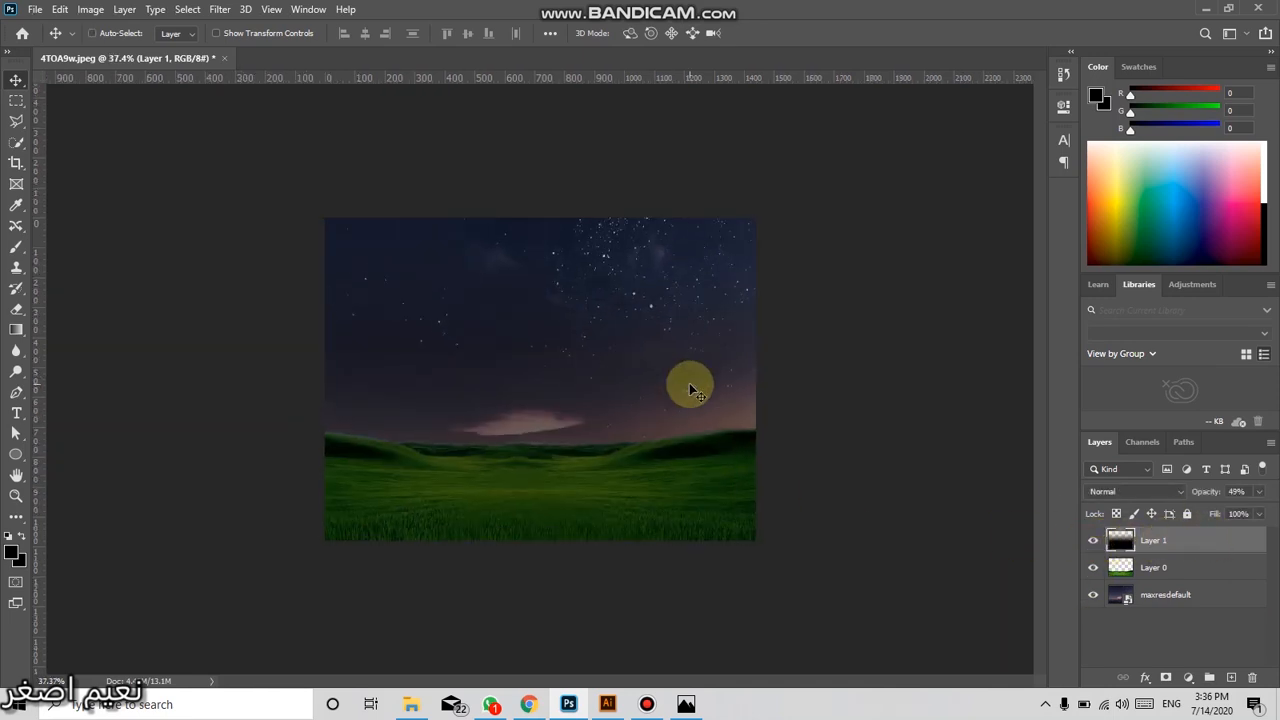
pyautogui.hotkey('ctrl', 't')
pyautogui.scroll(-2, 540, 255)
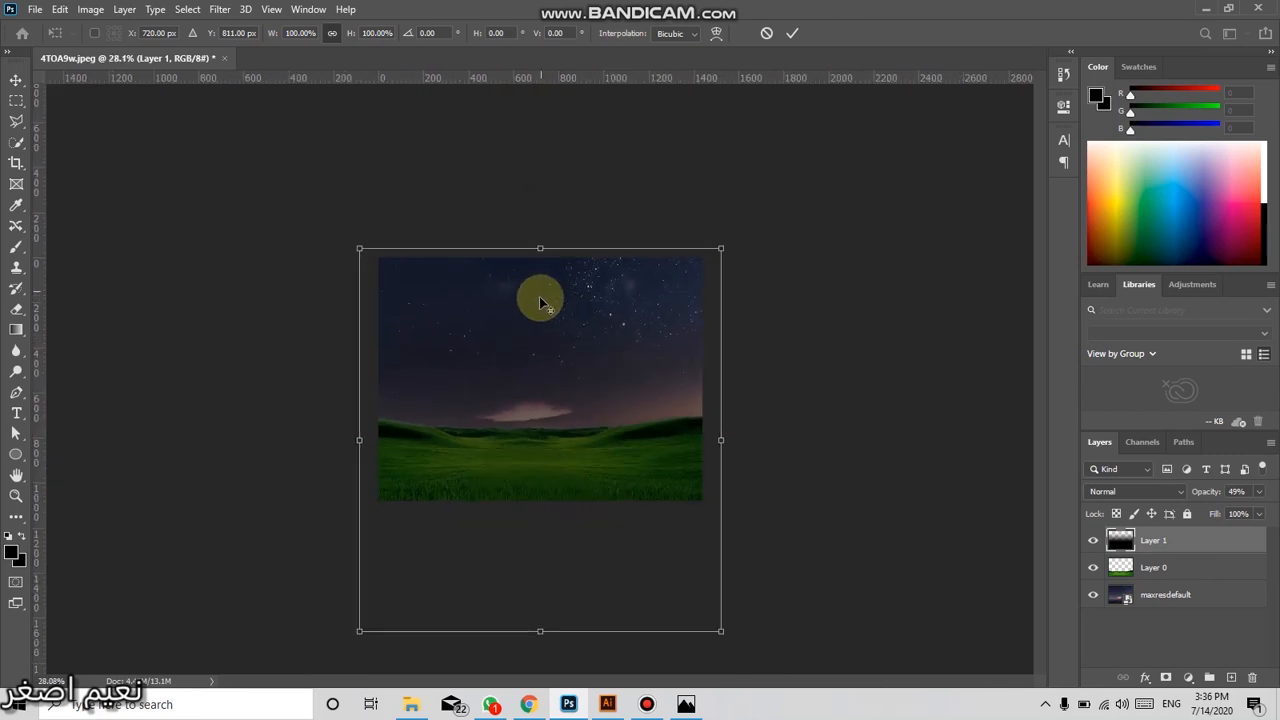
pyautogui.moveTo(540, 631); pyautogui.dragTo(549, 516)
pyautogui.moveTo(541, 249); pyautogui.dragTo(543, 392)
pyautogui.press('Return')
# Check the darkened hills up close, set Layer 1's opacity to 30% and deselect the layer
pyautogui.scroll(5, 474, 453)
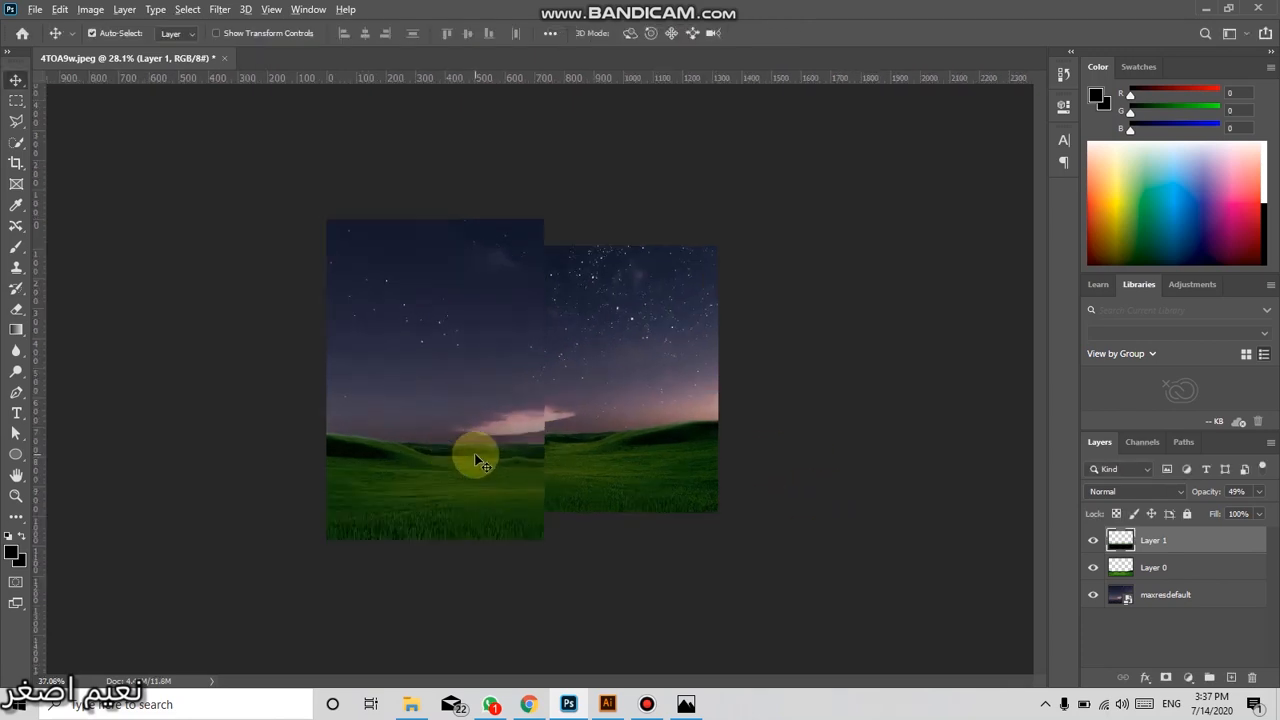
pyautogui.scroll(1, 606, 500)
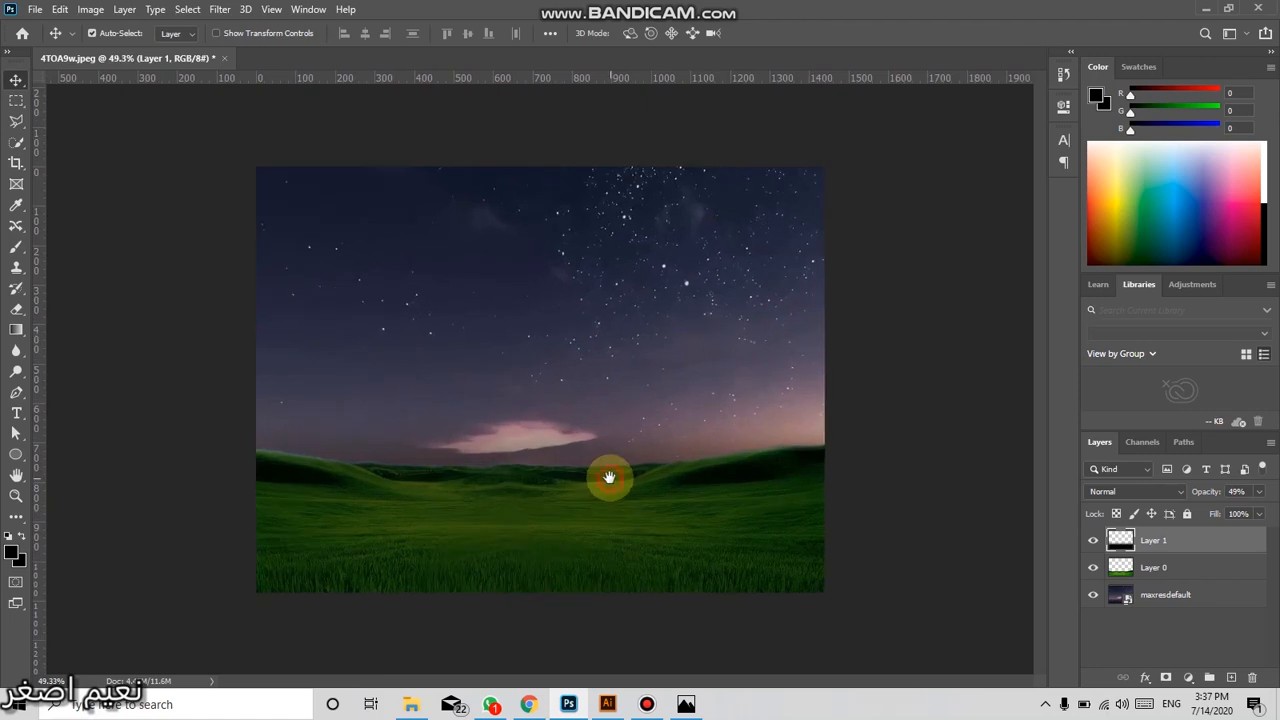
pyautogui.scroll(2, 626, 482)
pyautogui.scroll(-2, 626, 482)
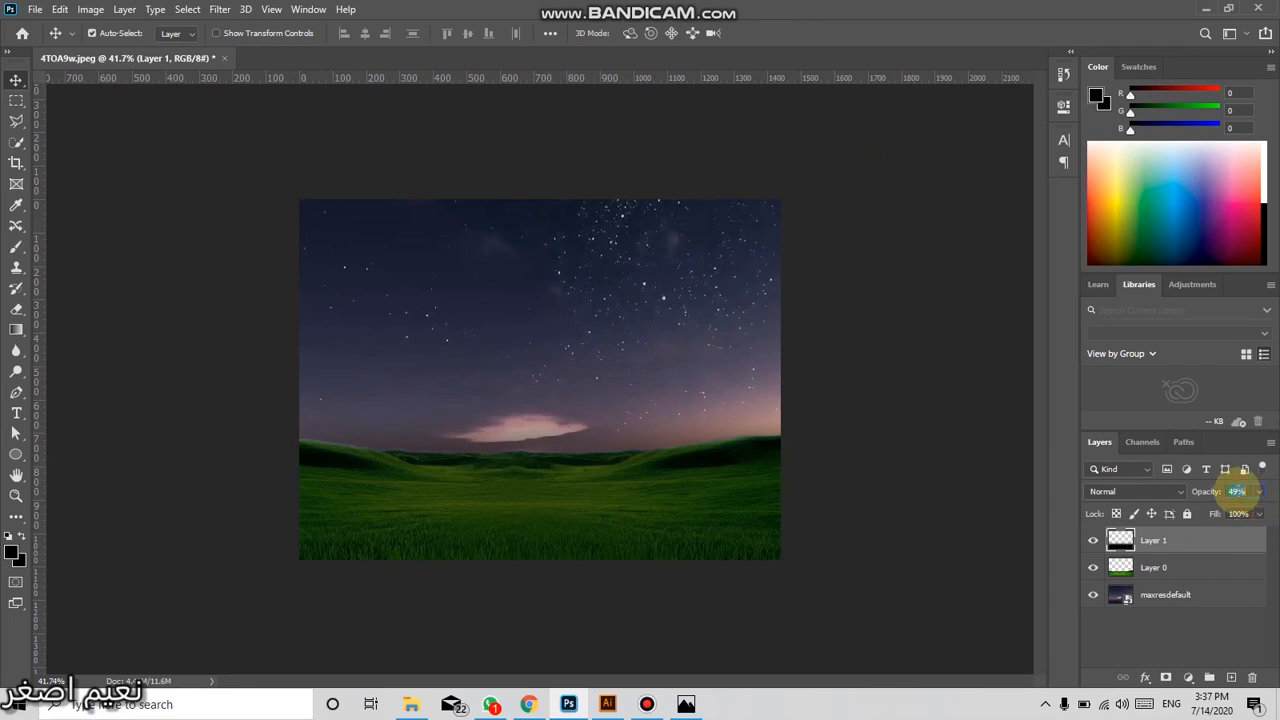
pyautogui.write('30')
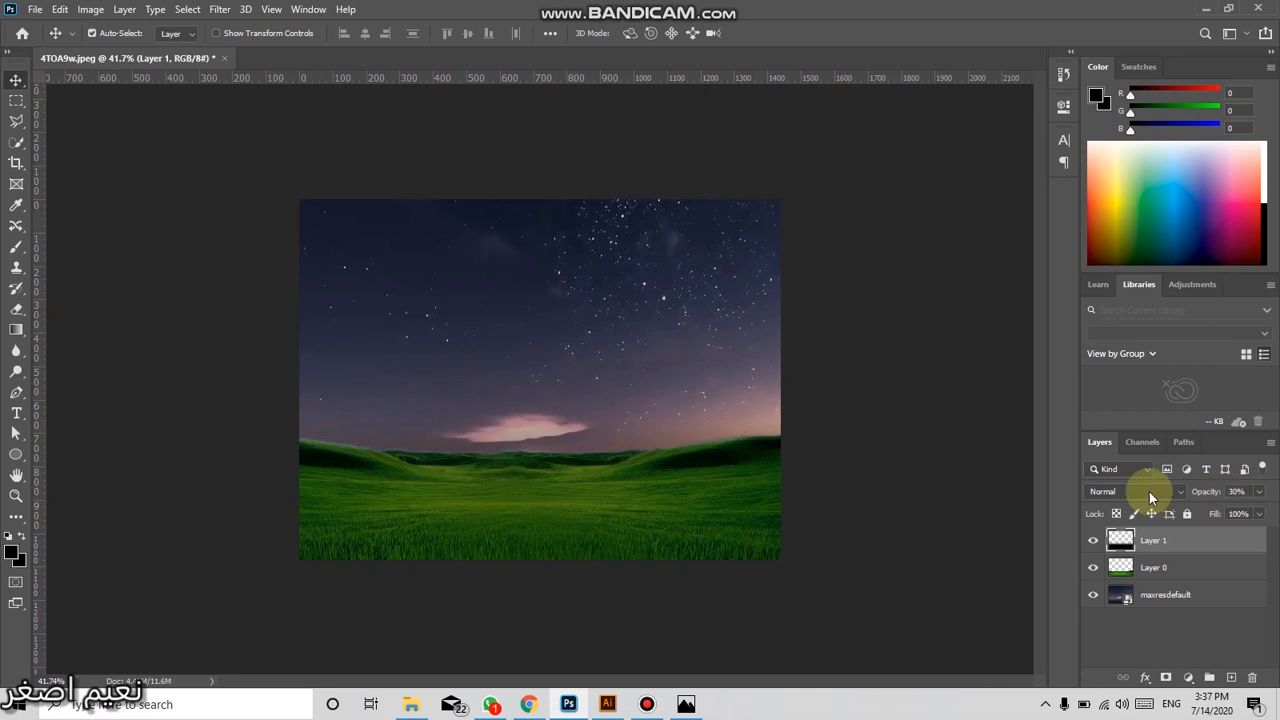
pyautogui.click(133, 228)
pyautogui.hotkey('ctrl', 's')
pyautogui.click(994, 647)
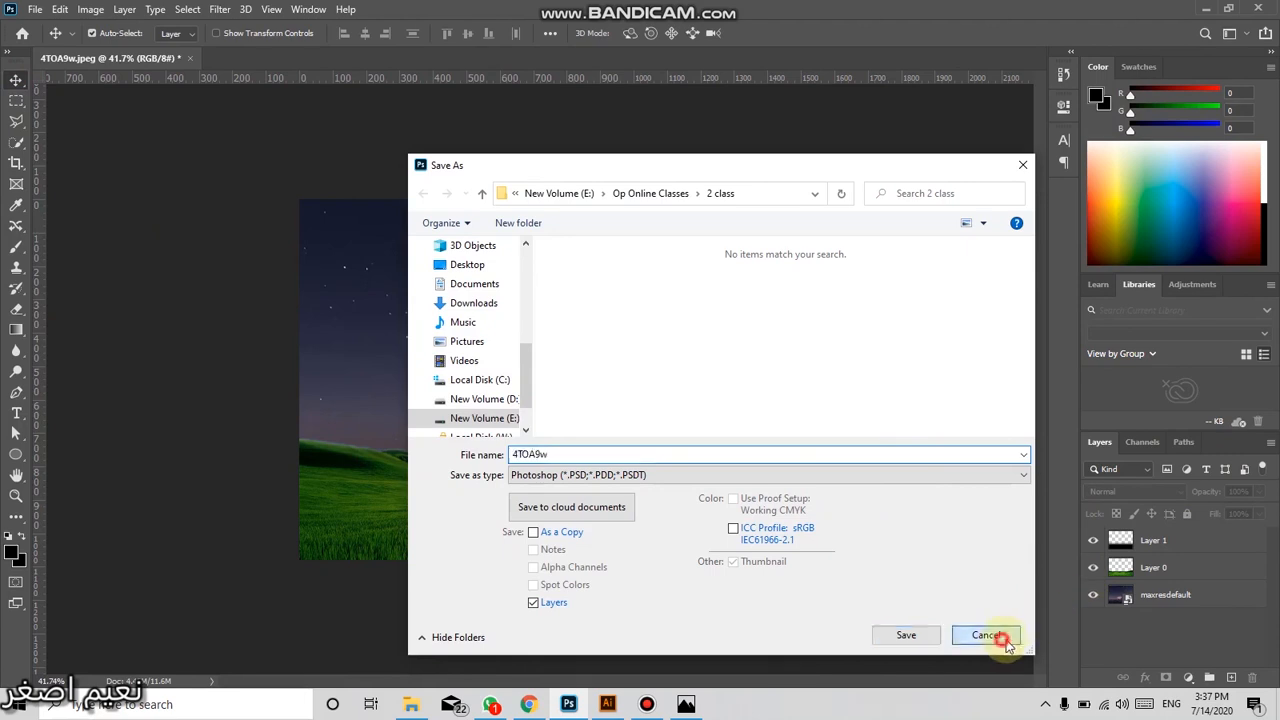
pyautogui.click(988, 638)
# Duplicate the maxresdefault sky layer and move the copy to the top of the layer stack
pyautogui.click(1147, 595)
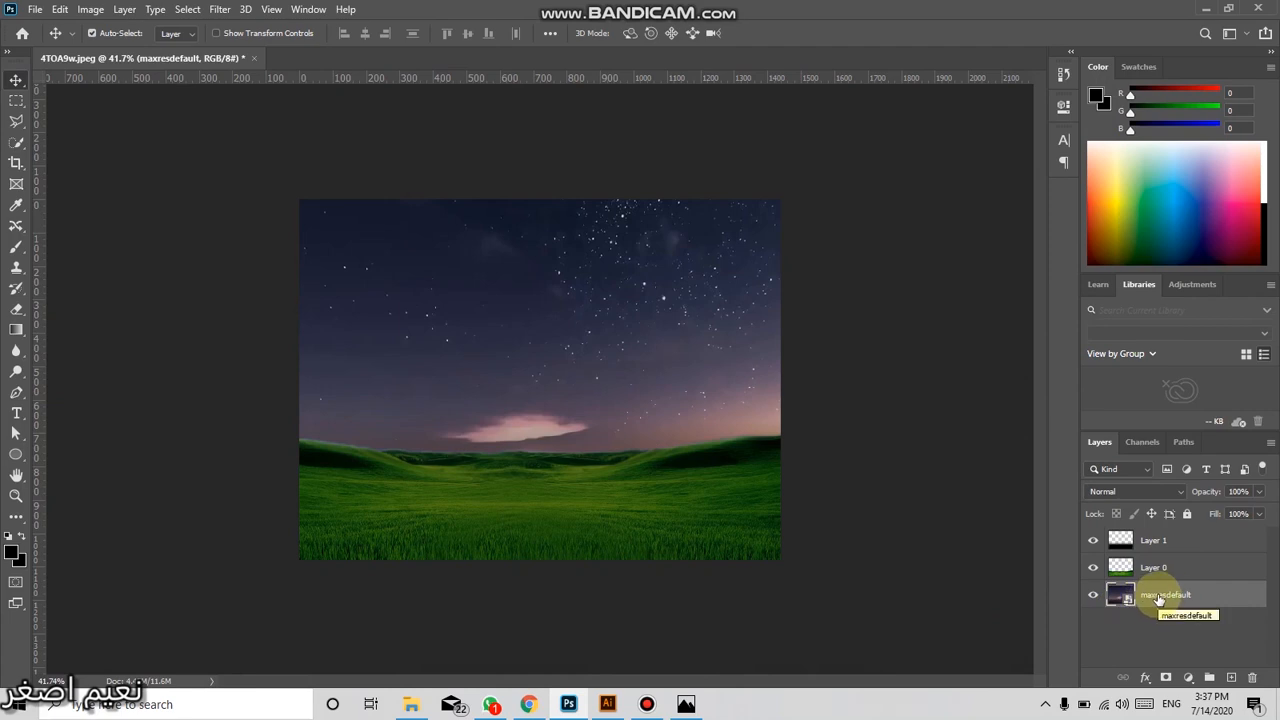
pyautogui.hotkey('ctrl', 'j')
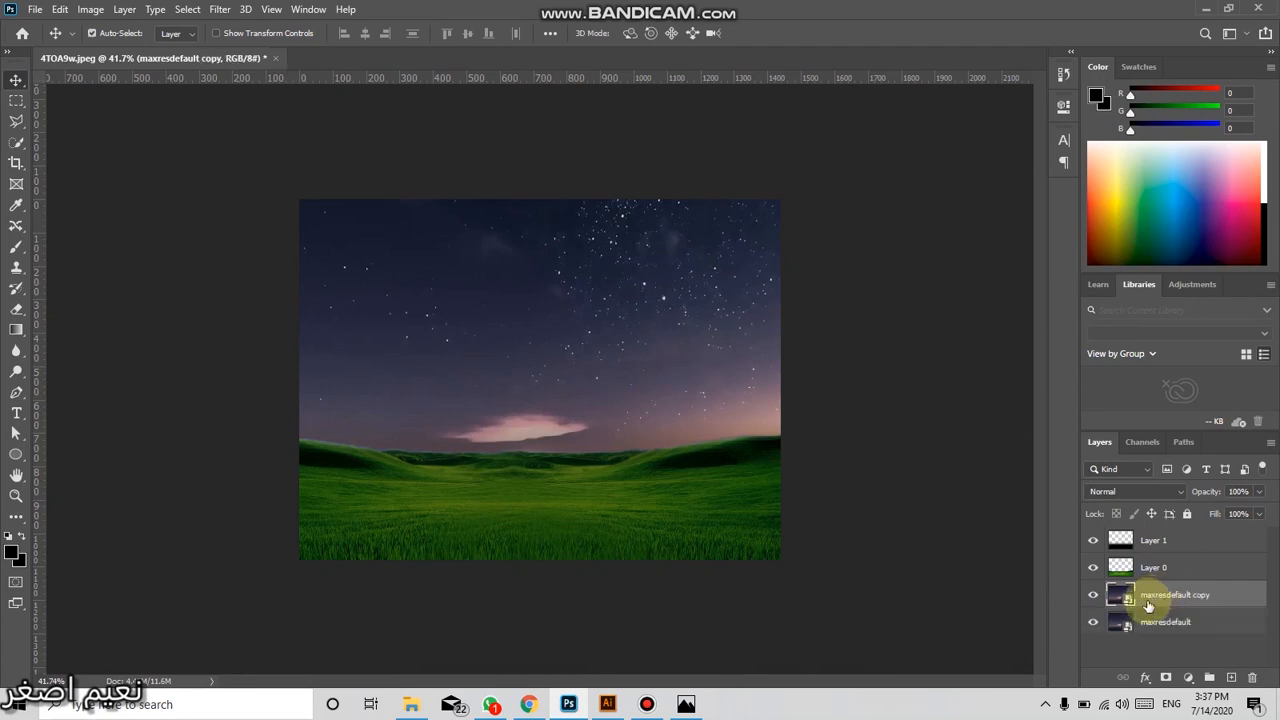
pyautogui.moveTo(1152, 594); pyautogui.dragTo(1149, 534)
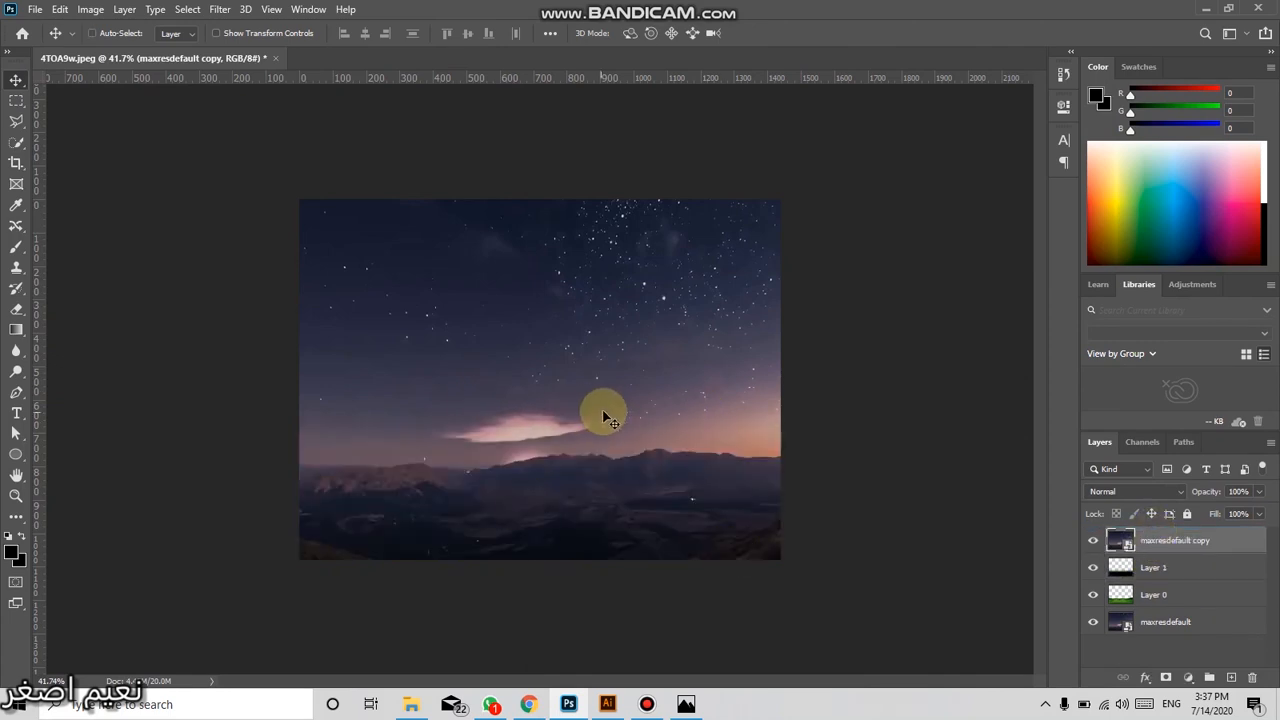
# Try flipping the maxresdefault copy layer horizontally with Free Transform and undo the flip
pyautogui.hotkey('ctrl', 't')
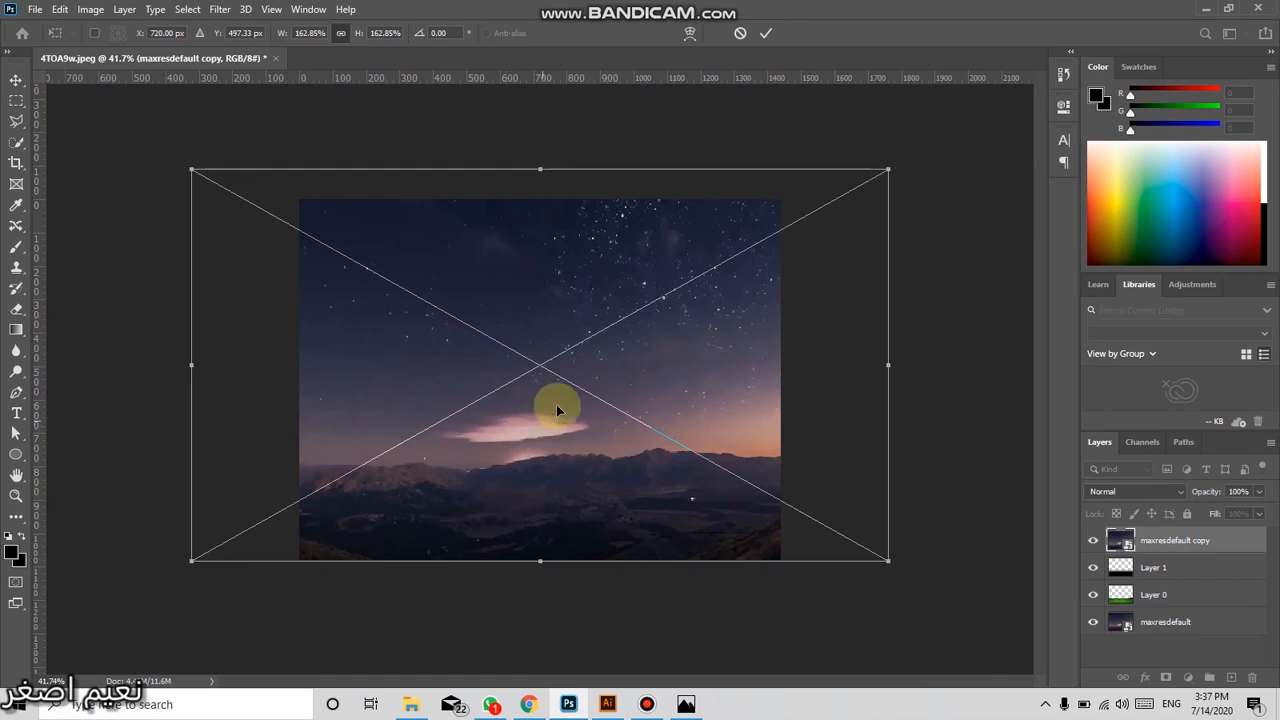
pyautogui.rightClick(568, 328)
pyautogui.click(500, 322)
pyautogui.rightClick(476, 364)
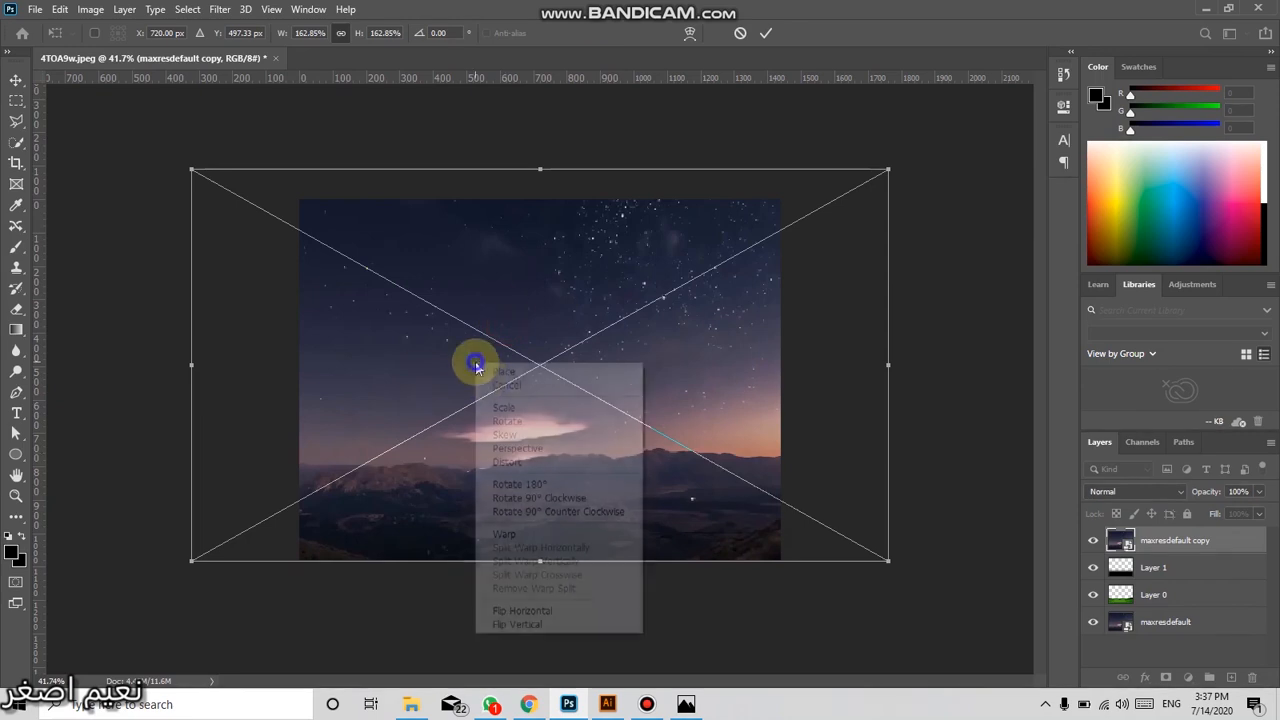
pyautogui.click(526, 611)
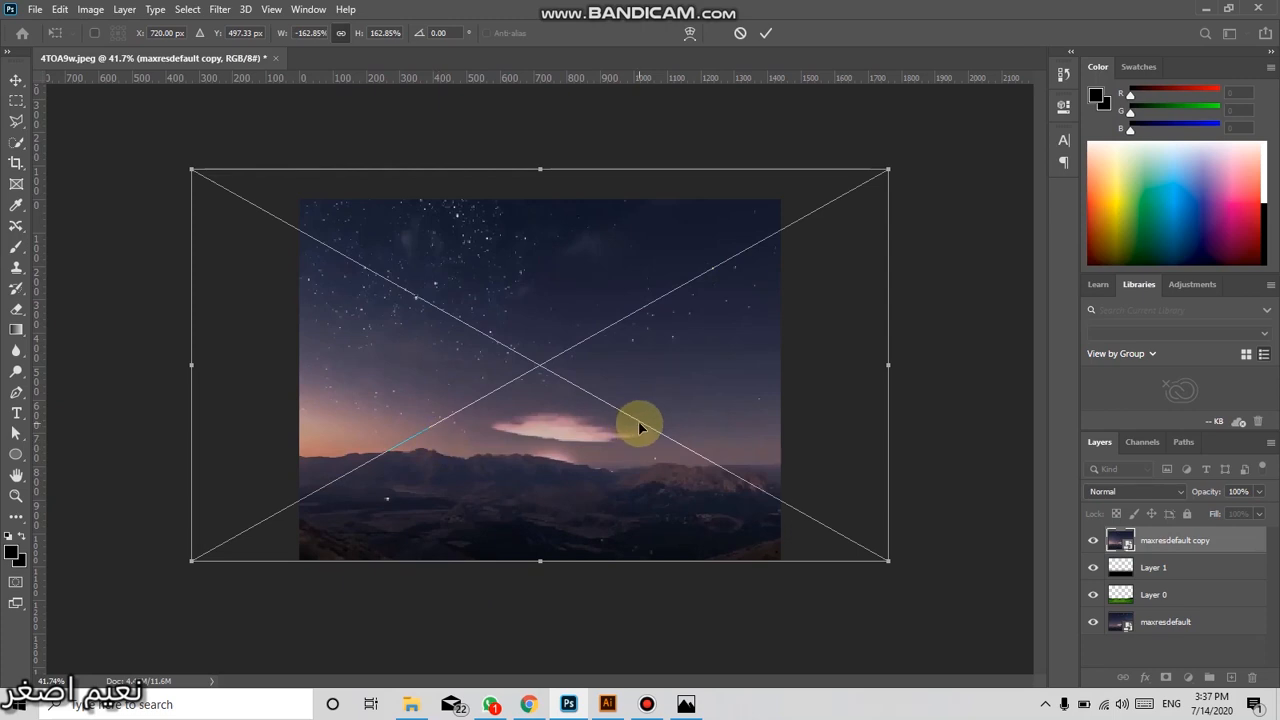
pyautogui.hotkey('ctrl', 'z')
# Flip the maxresdefault copy layer vertically and apply the transformation
pyautogui.rightClick(546, 408)
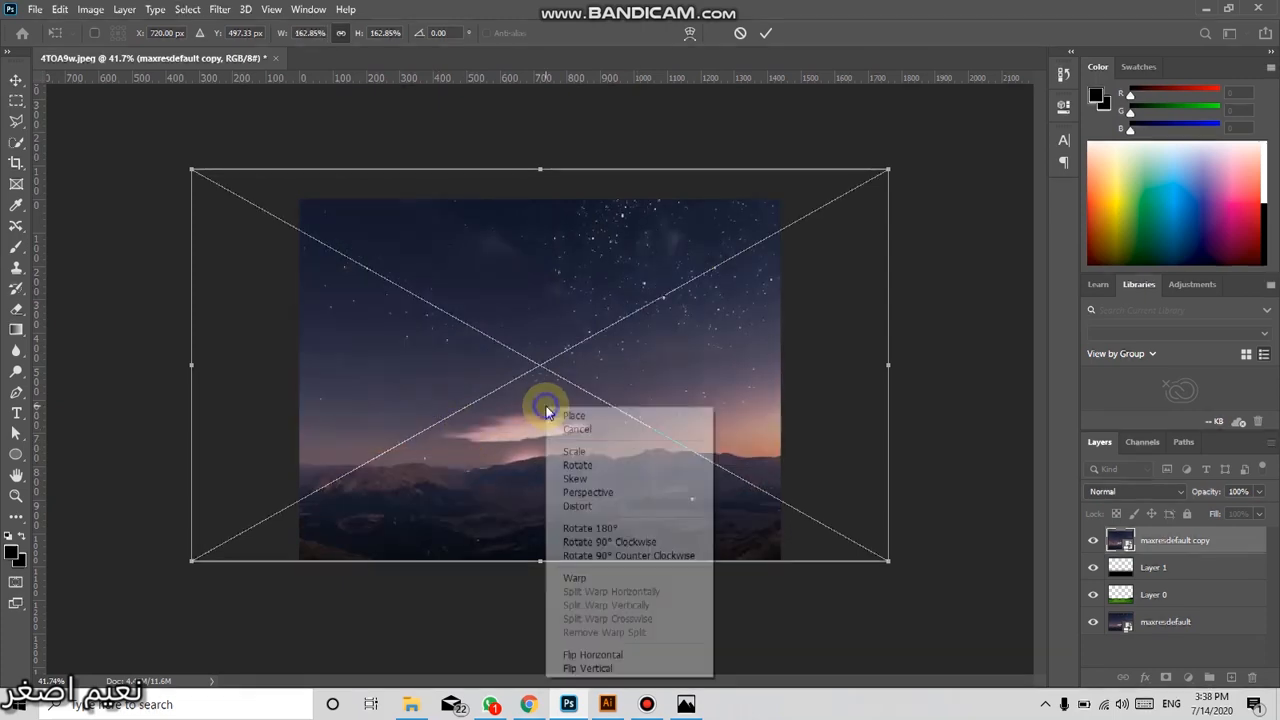
pyautogui.click(574, 669)
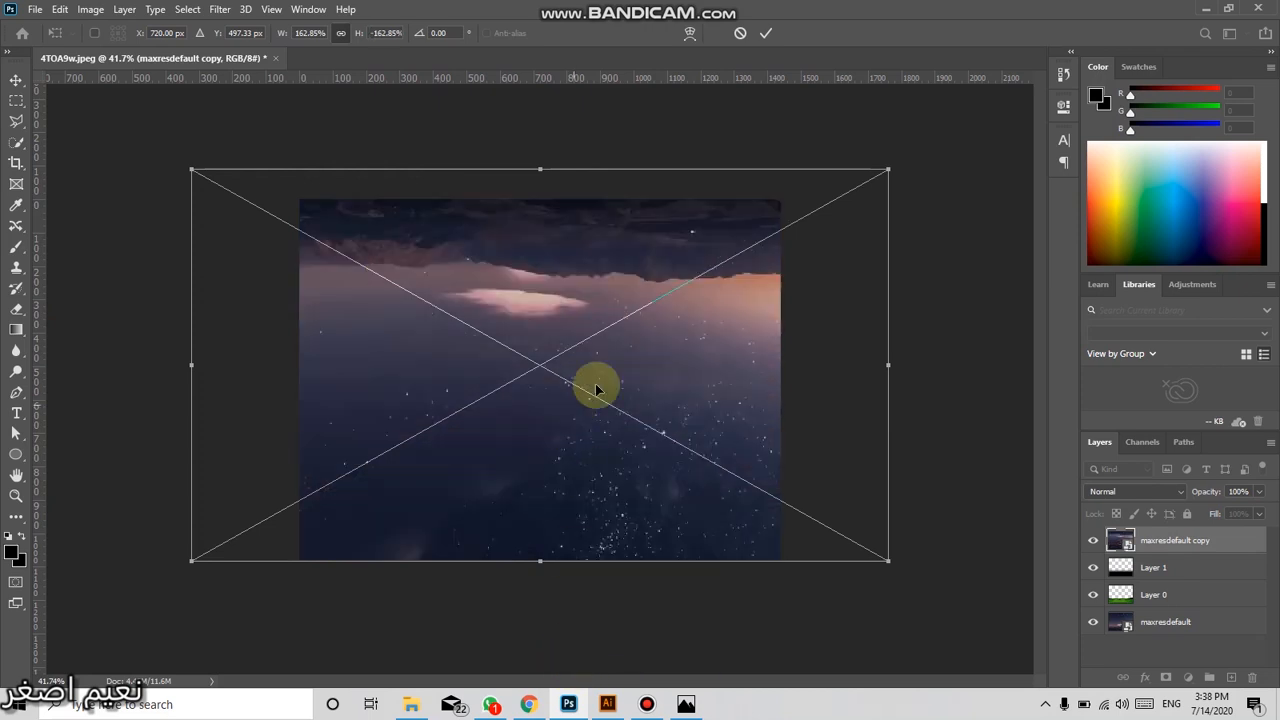
pyautogui.click(765, 33)
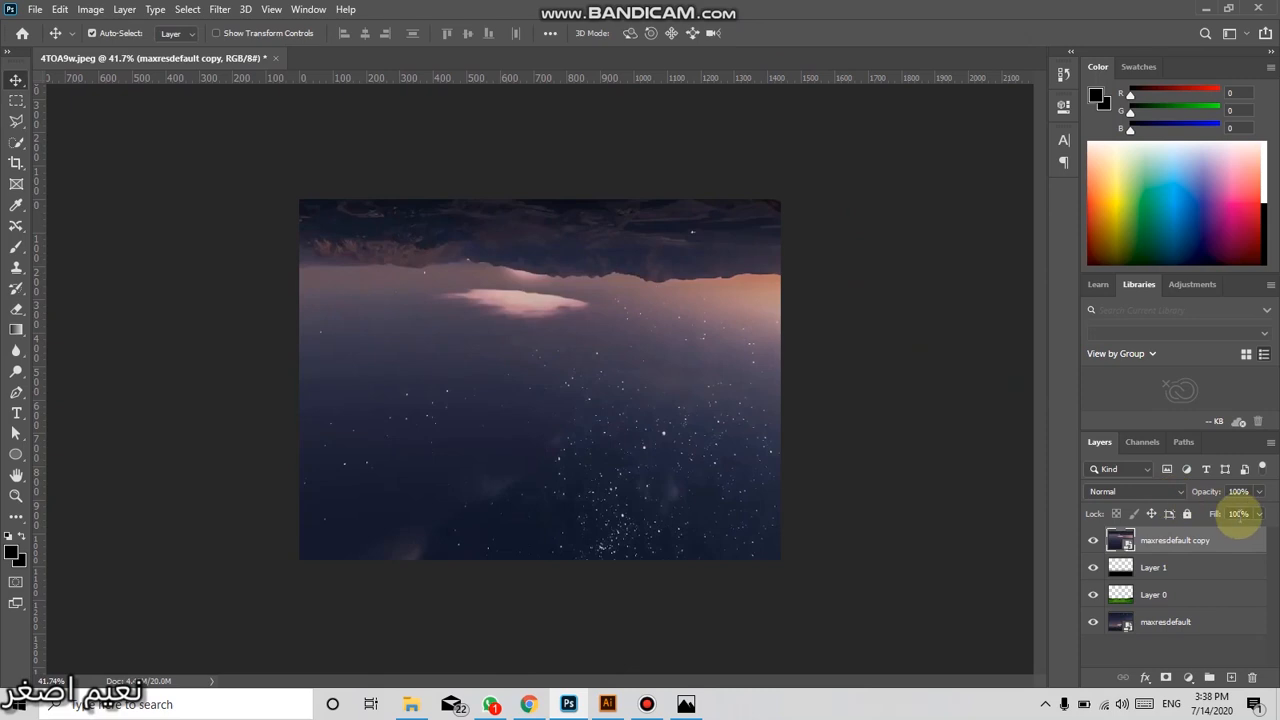
# Set the opacity of the flipped maxresdefault copy layer to 10%
pyautogui.click(1238, 491)
pyautogui.write('00')
pyautogui.press('Return')
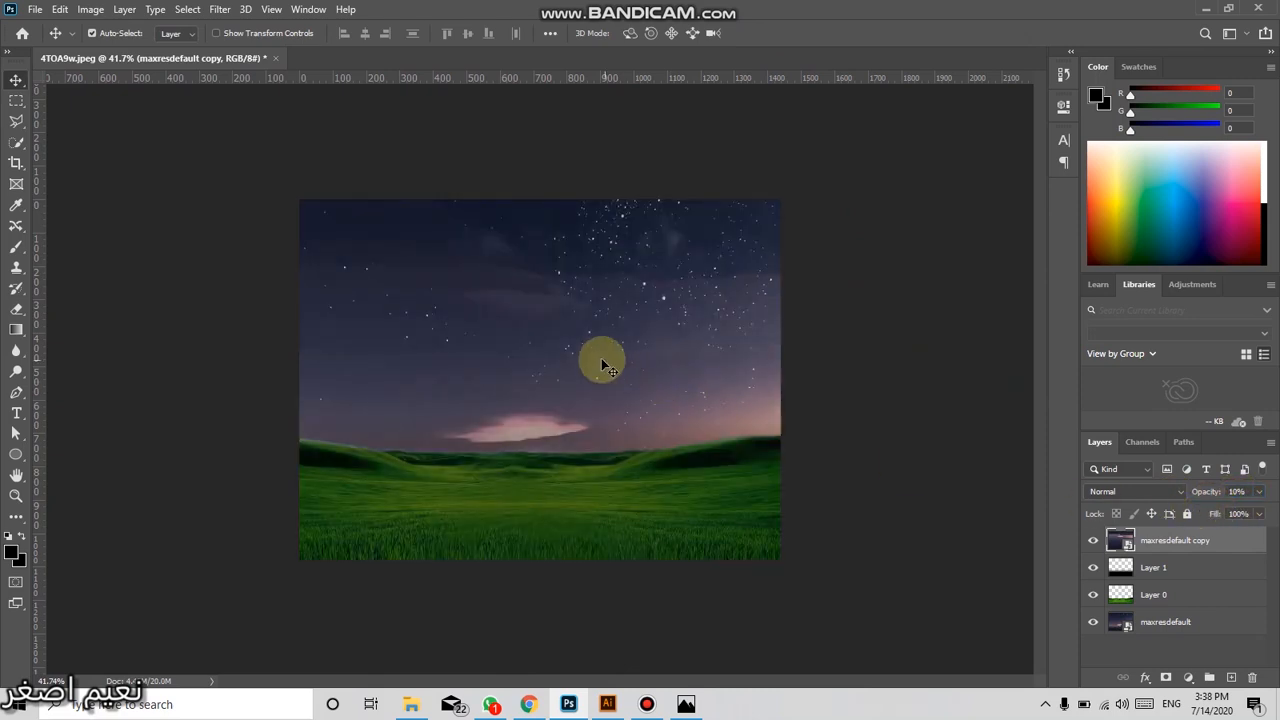
# Leave the flipped sky copy's size and position as they are and rasterize the smart object layer
pyautogui.hotkey('ctrl', 't')
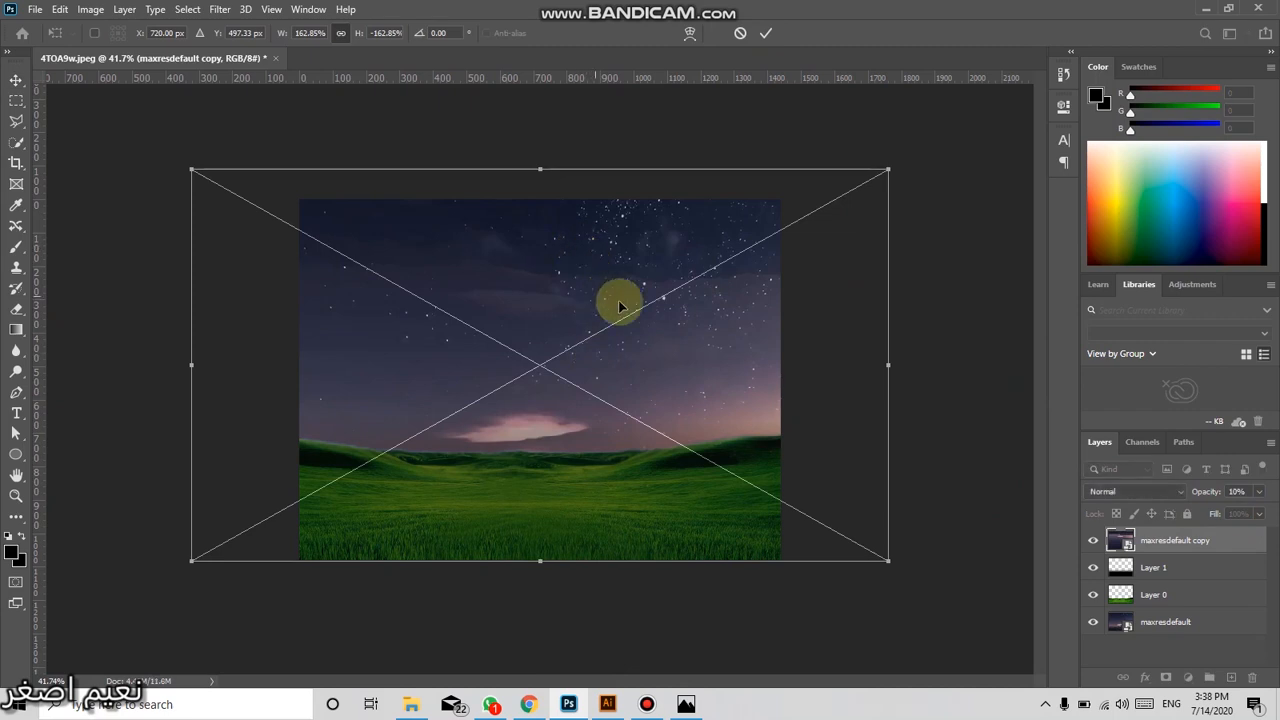
pyautogui.press('Return')
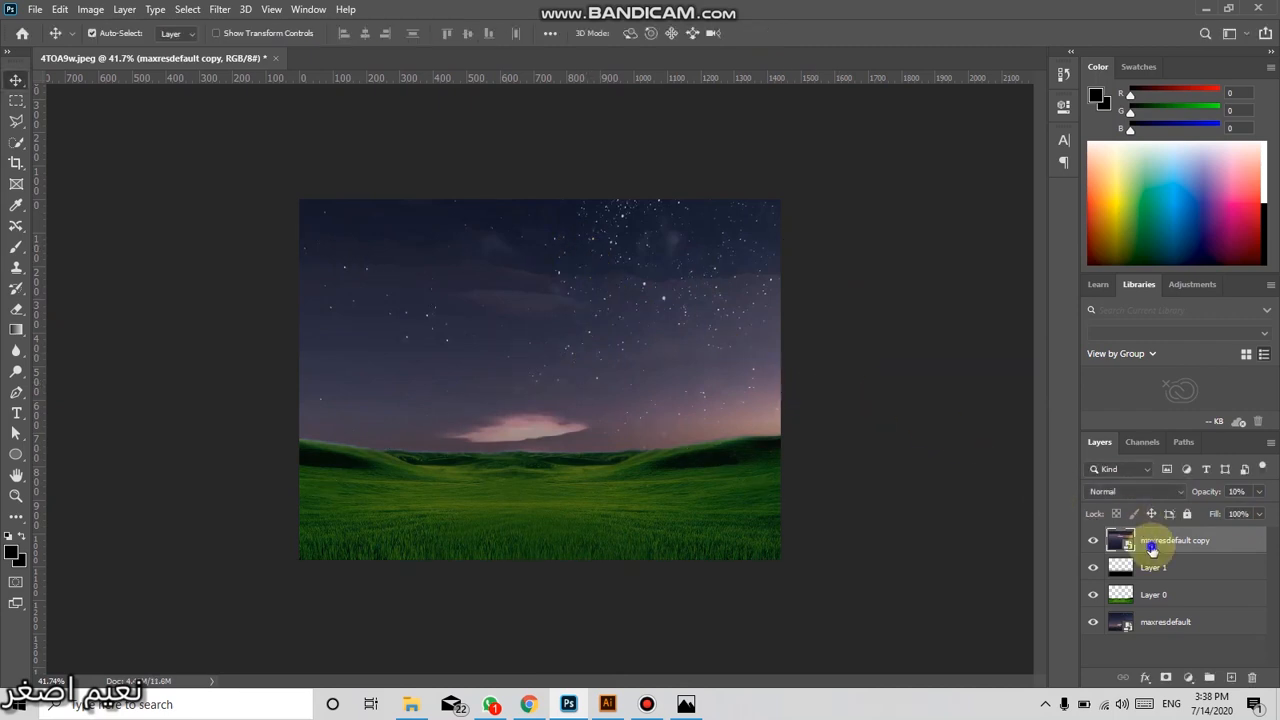
pyautogui.rightClick(1143, 540)
pyautogui.click(976, 291)
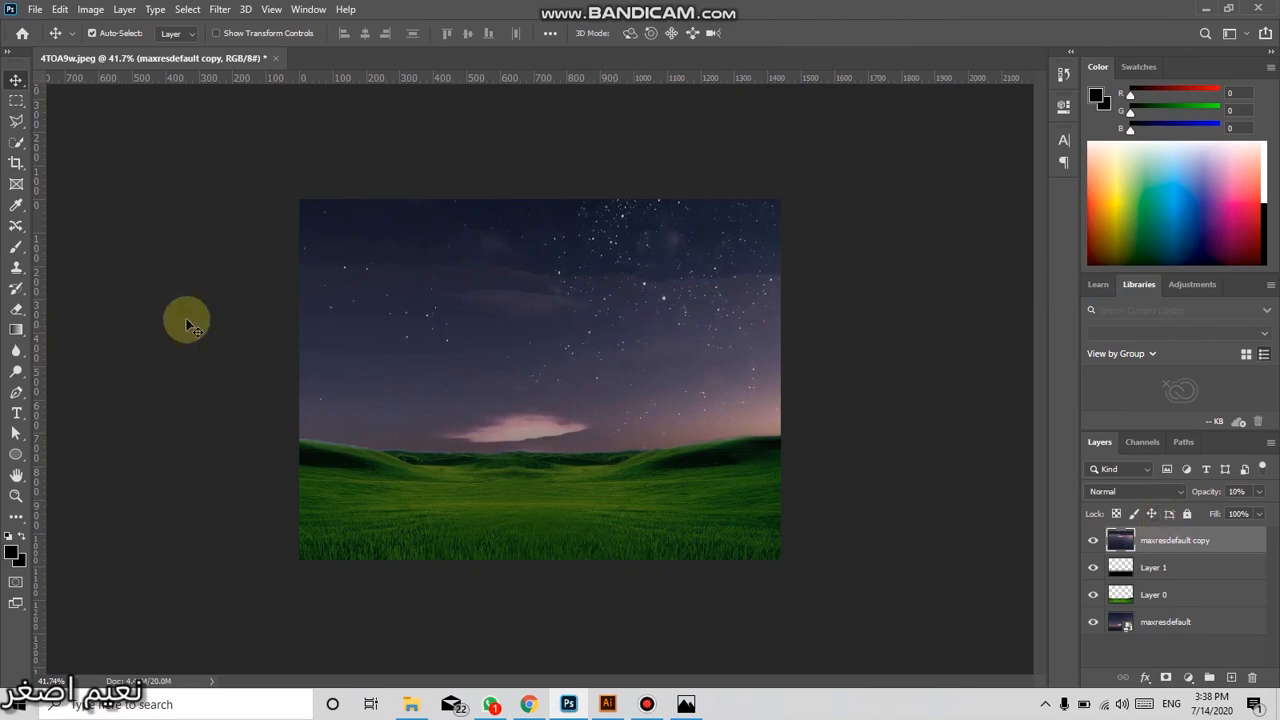
# Select the upper half of the picture with a rectangular marquee and feather the selection by 50 pixels
pyautogui.click(16, 100)
pyautogui.moveTo(300, 200); pyautogui.dragTo(811, 385)
pyautogui.rightClick(559, 316)
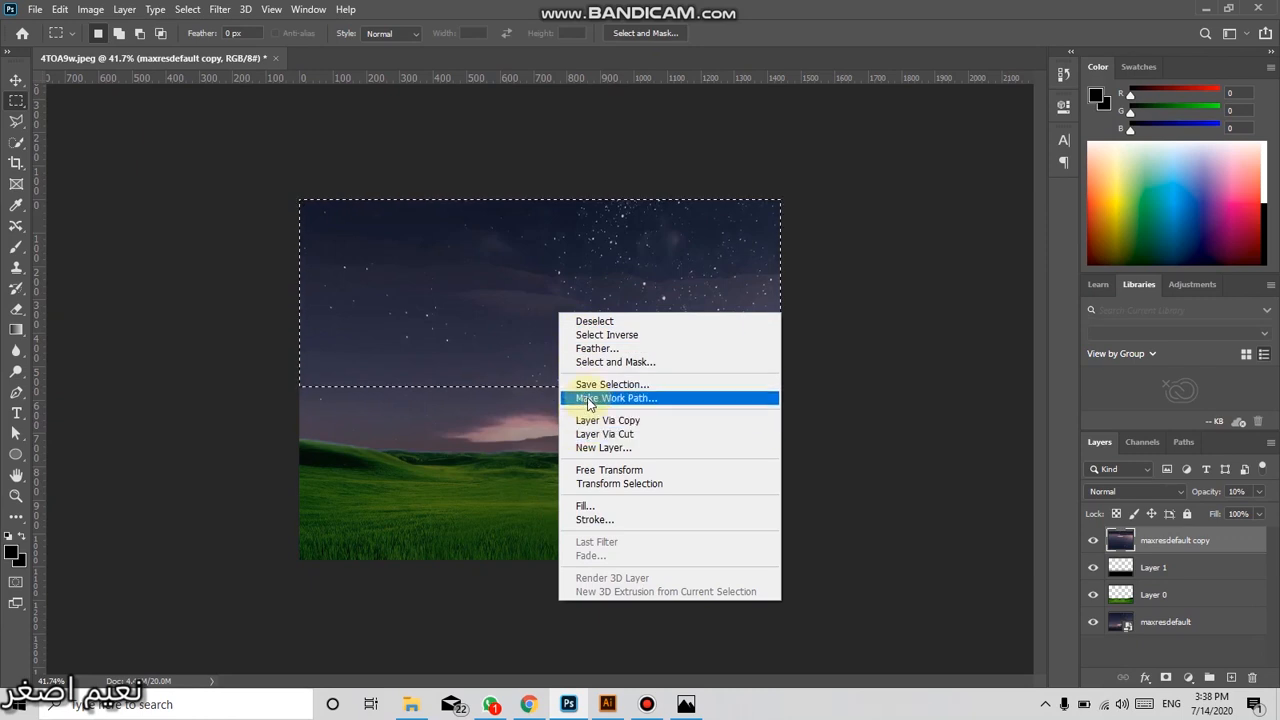
pyautogui.click(590, 348)
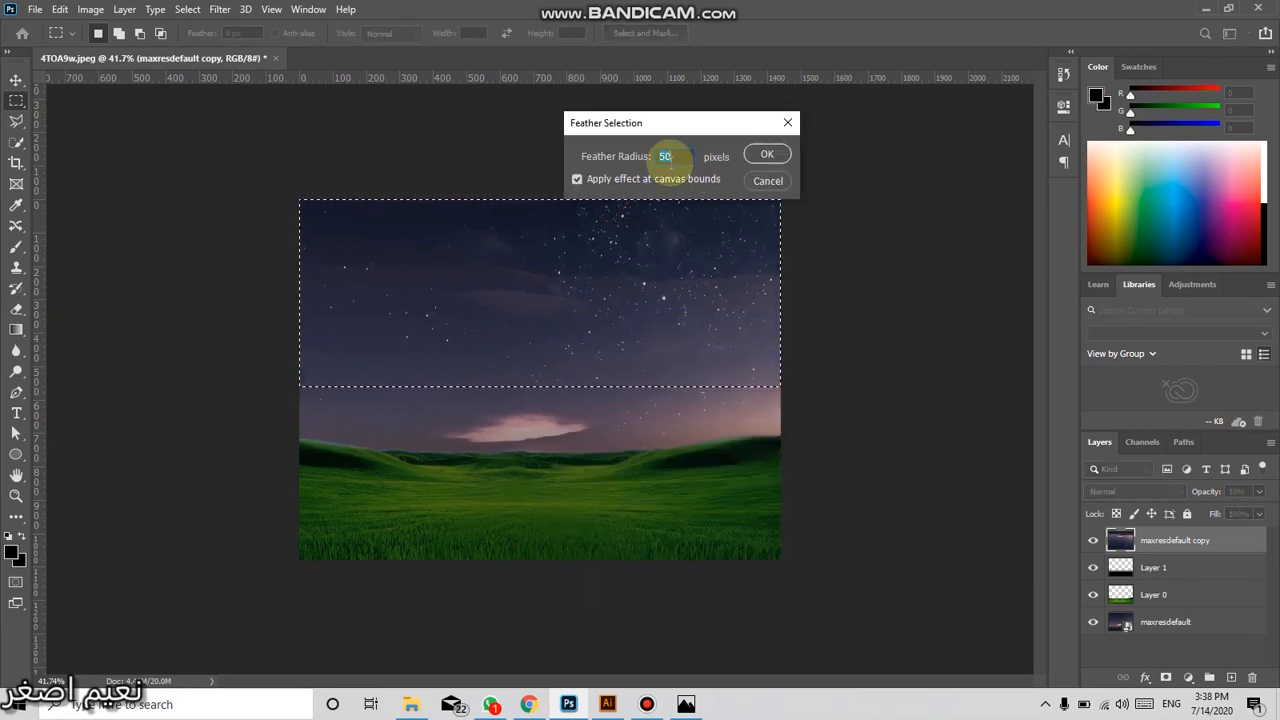
pyautogui.press('Return')
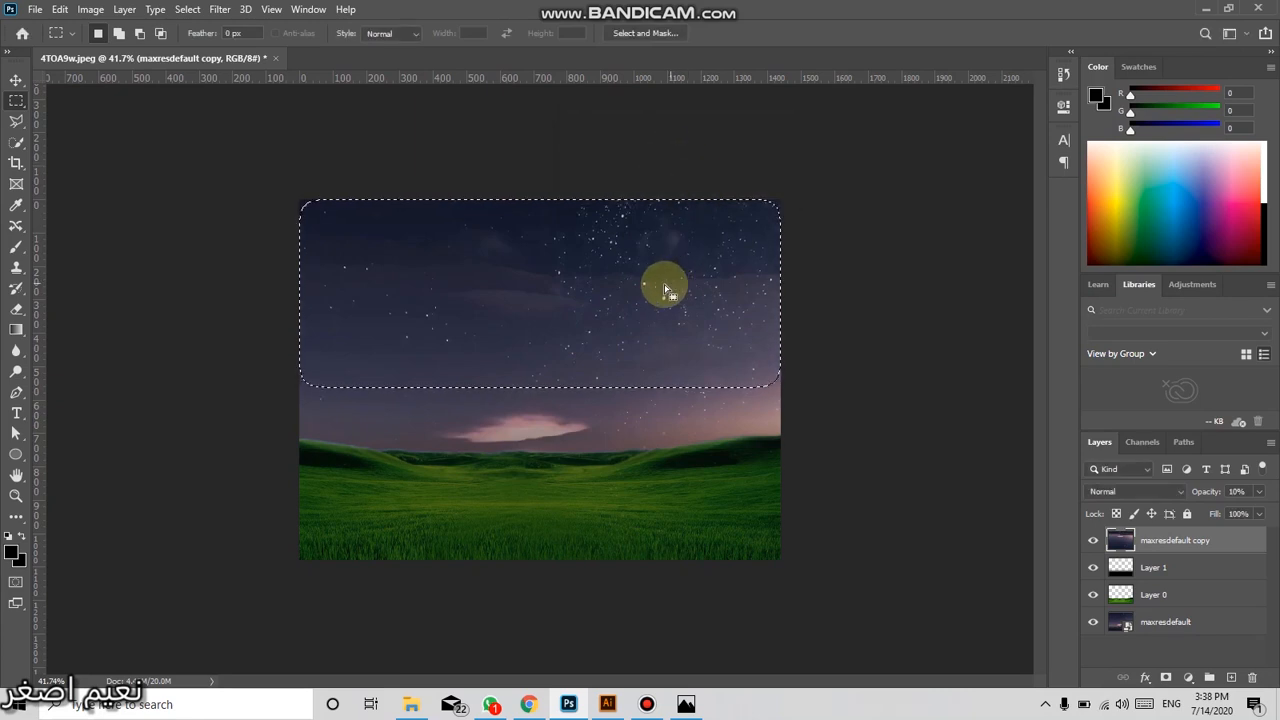
# Delete the feathered upper half of the flipped sky copy, clear the selection and switch to the Move tool
pyautogui.press('Delete')
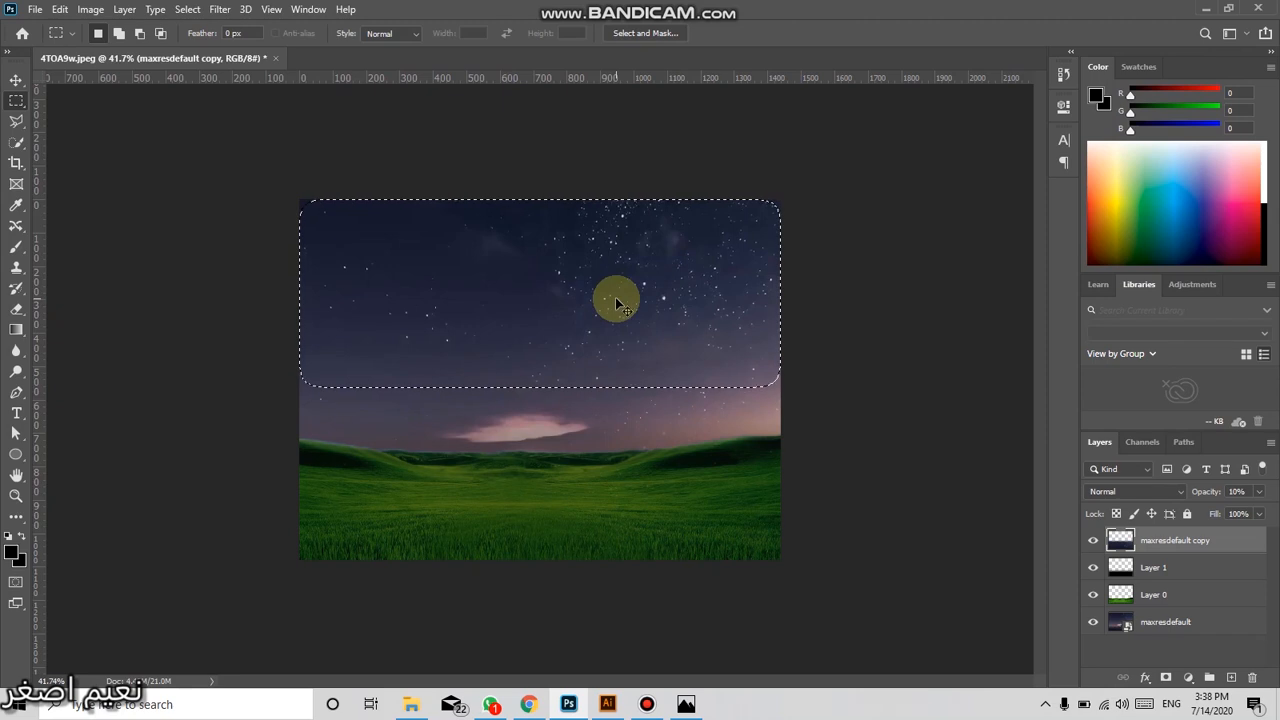
pyautogui.hotkey('ctrl', 'd')
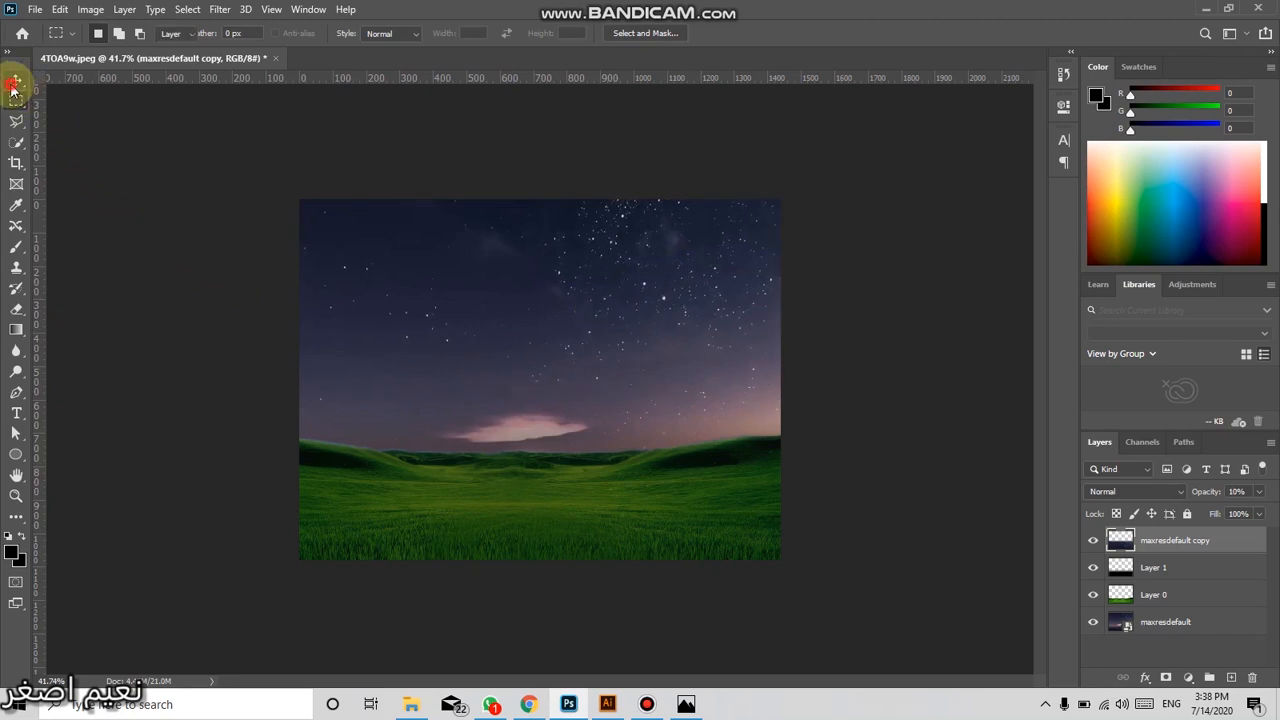
pyautogui.click(15, 82)
# Set the maxresdefault copy layer's opacity to 20%, hiding Layer 1 during the adjustment and showing it again
pyautogui.click(1087, 567)
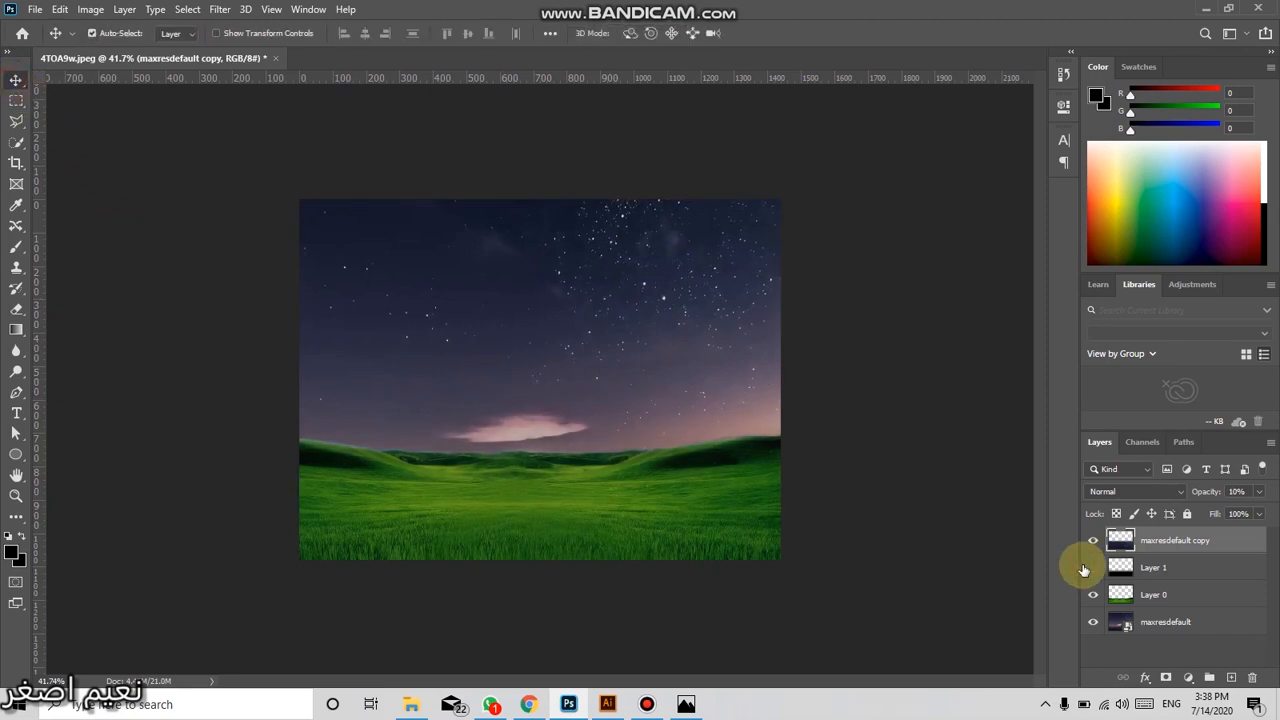
pyautogui.click(1090, 568)
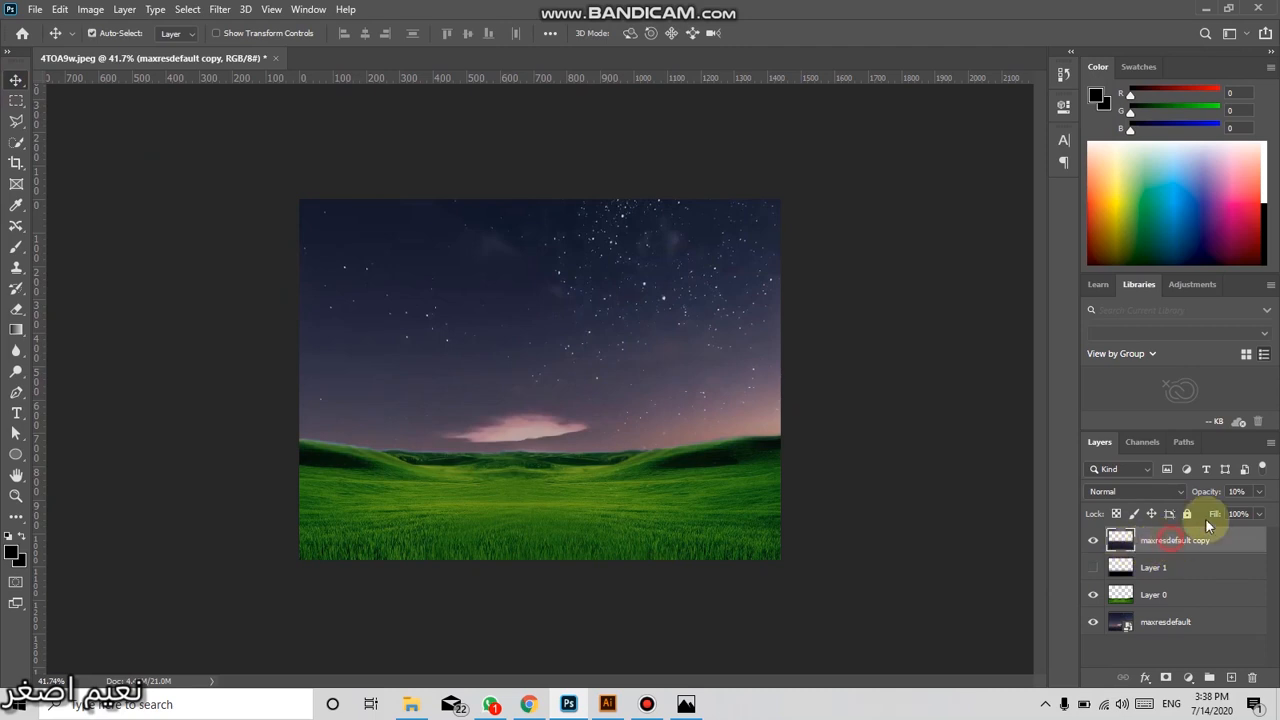
pyautogui.click(1259, 491)
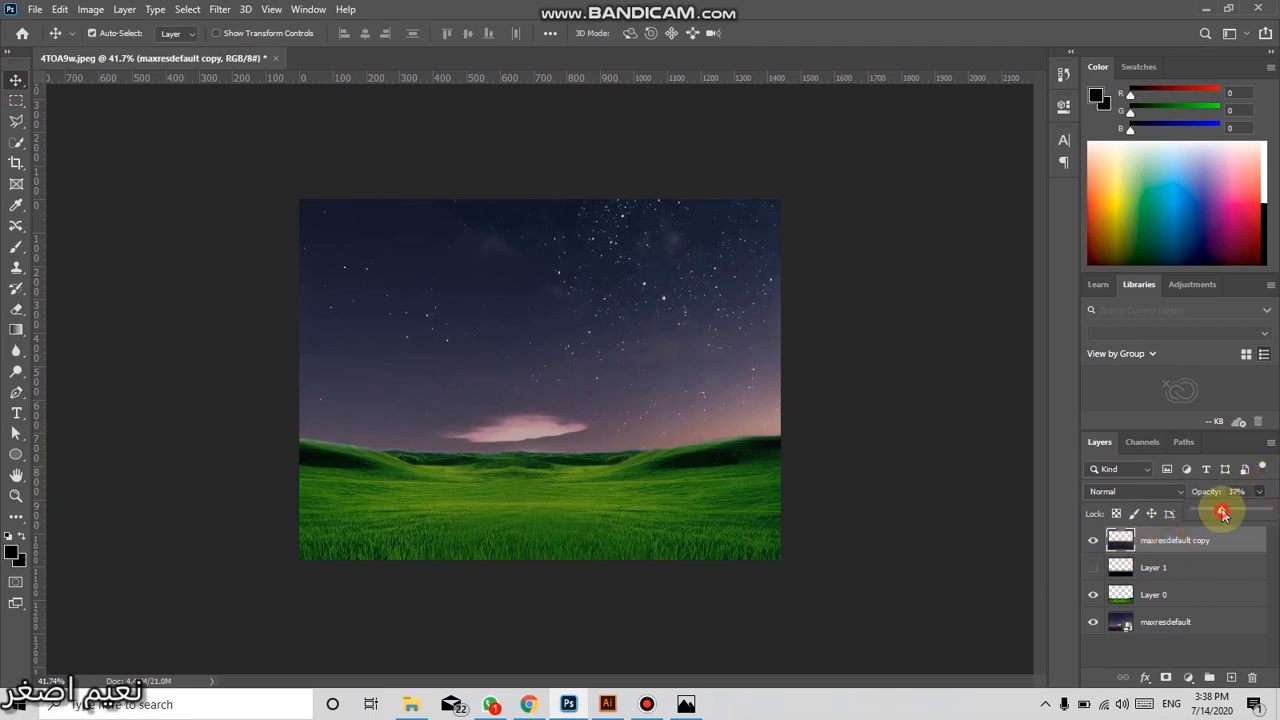
pyautogui.moveTo(1224, 515); pyautogui.dragTo(1224, 514)
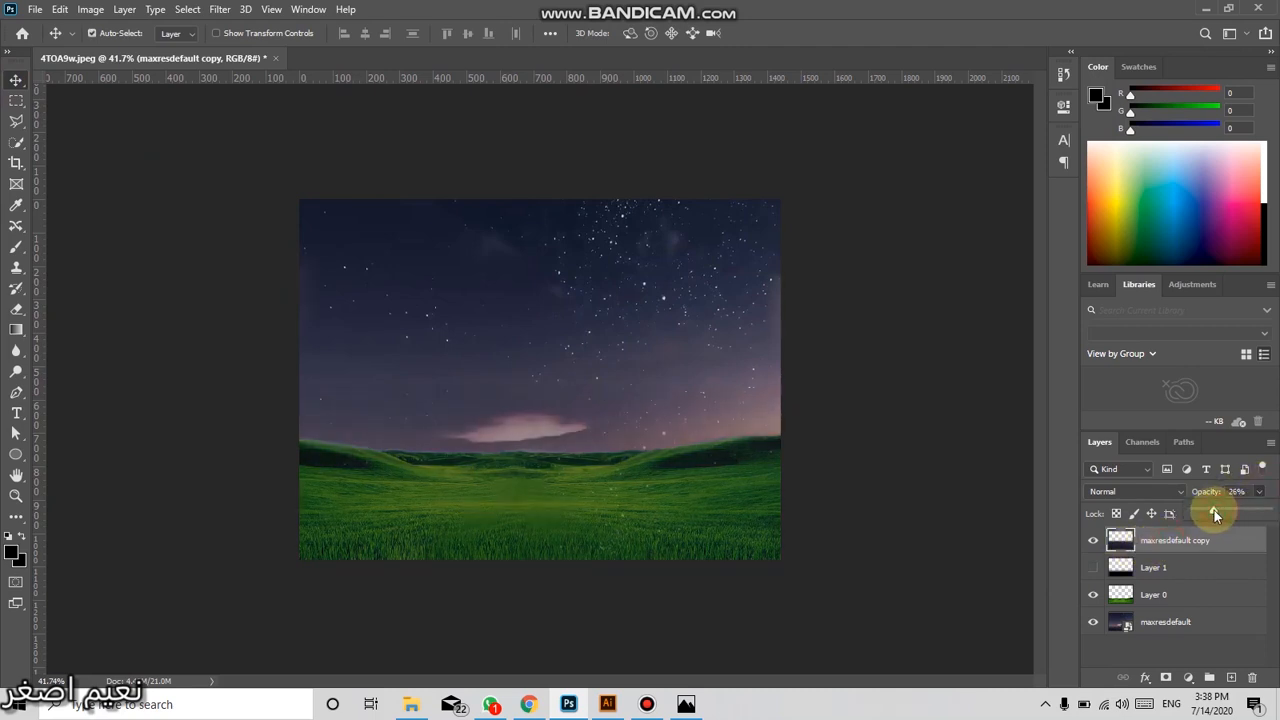
pyautogui.click(1237, 491)
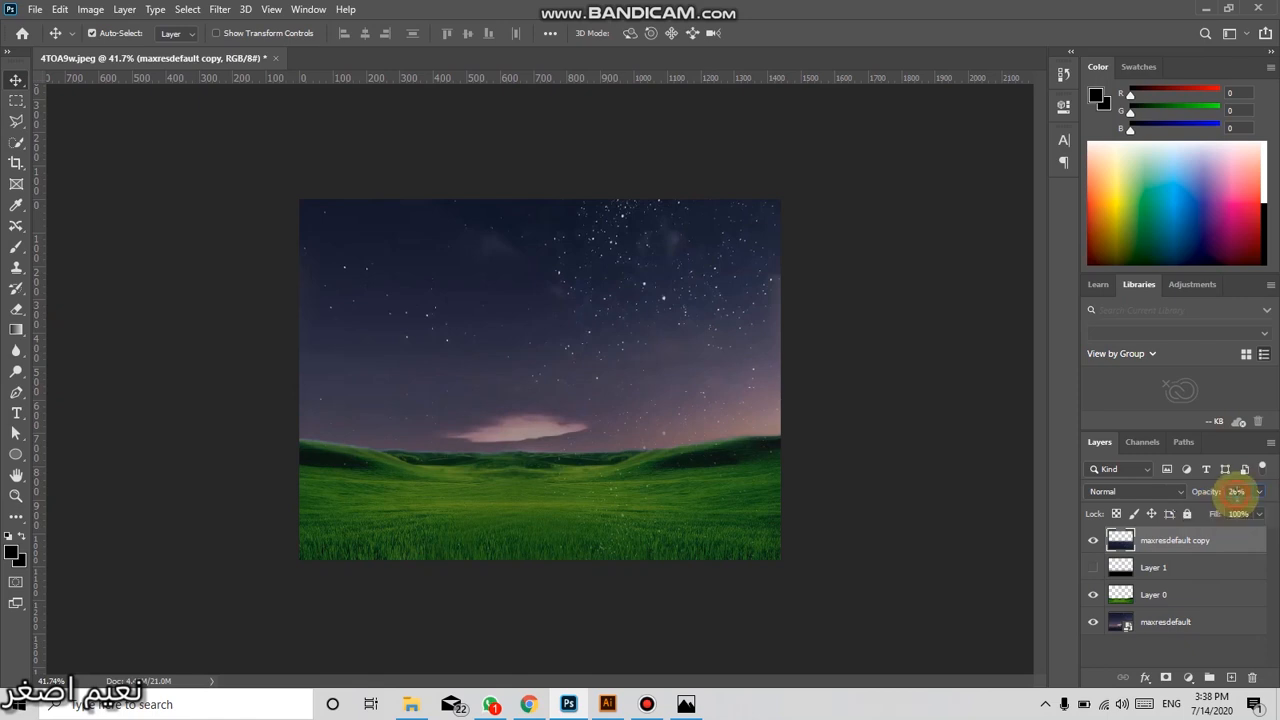
pyautogui.write('20')
pyautogui.press('Return')
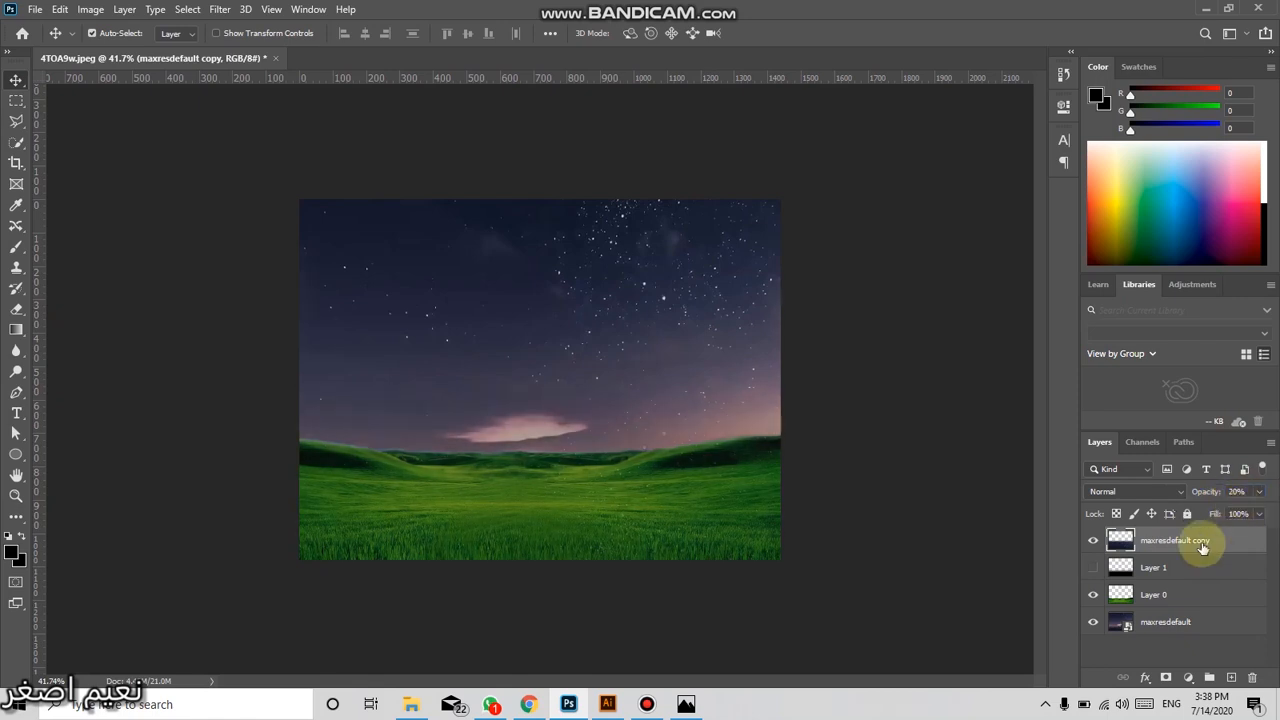
pyautogui.click(1094, 567)
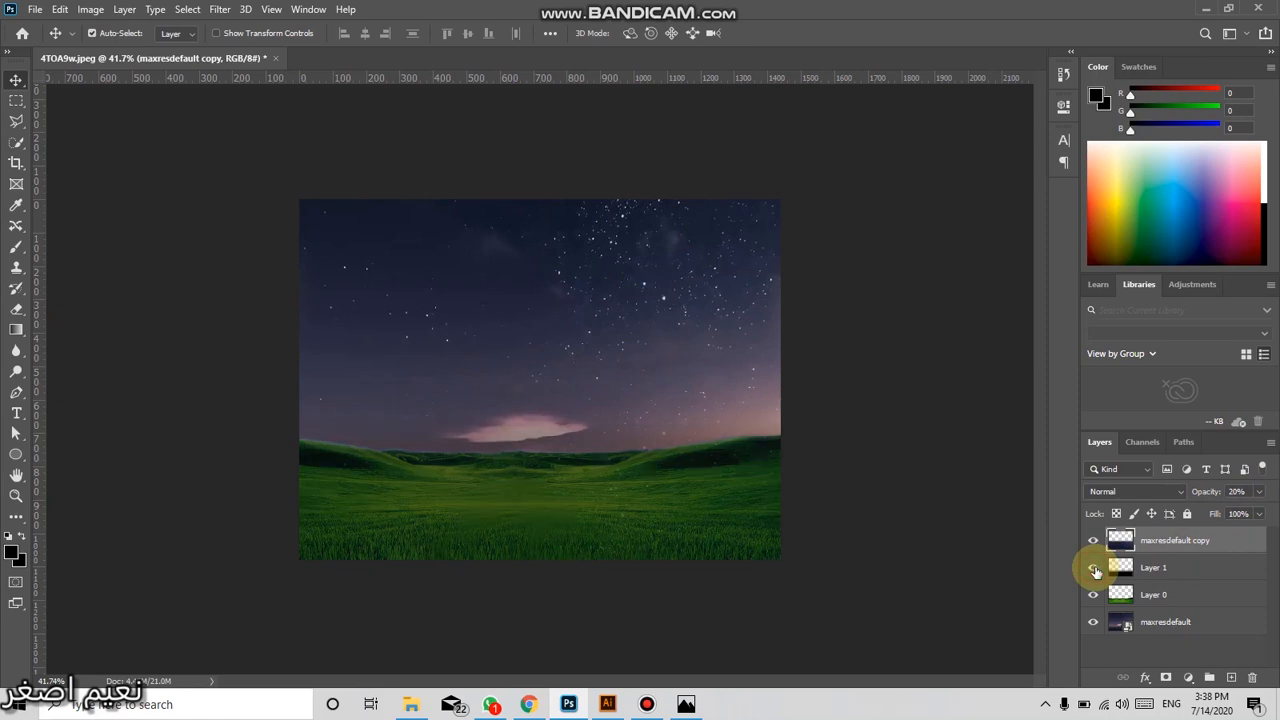
pyautogui.scroll(-1, 643, 445)
pyautogui.scroll(3, 629, 406)
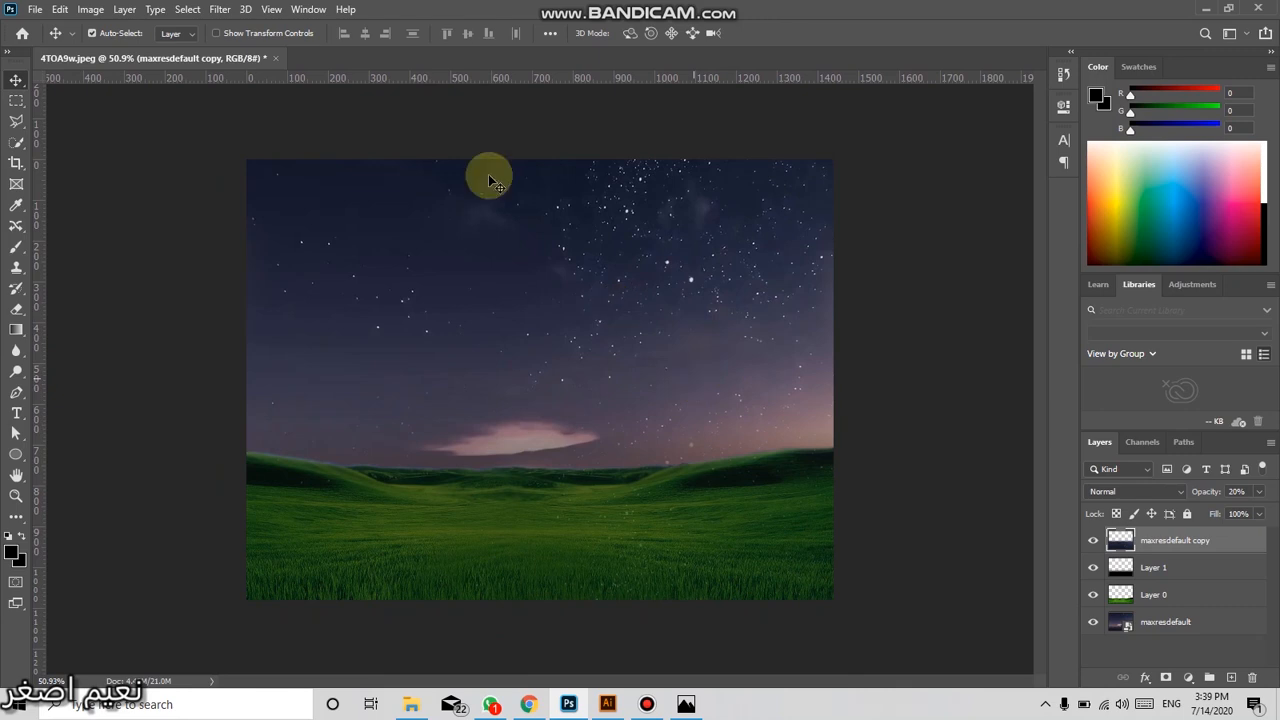
# Save the composite as a JPEG named "new wallpaper" in the 2 class folder, accepting the default JPEG options
pyautogui.hotkey('ctrl', 'o')
pyautogui.click(610, 474)
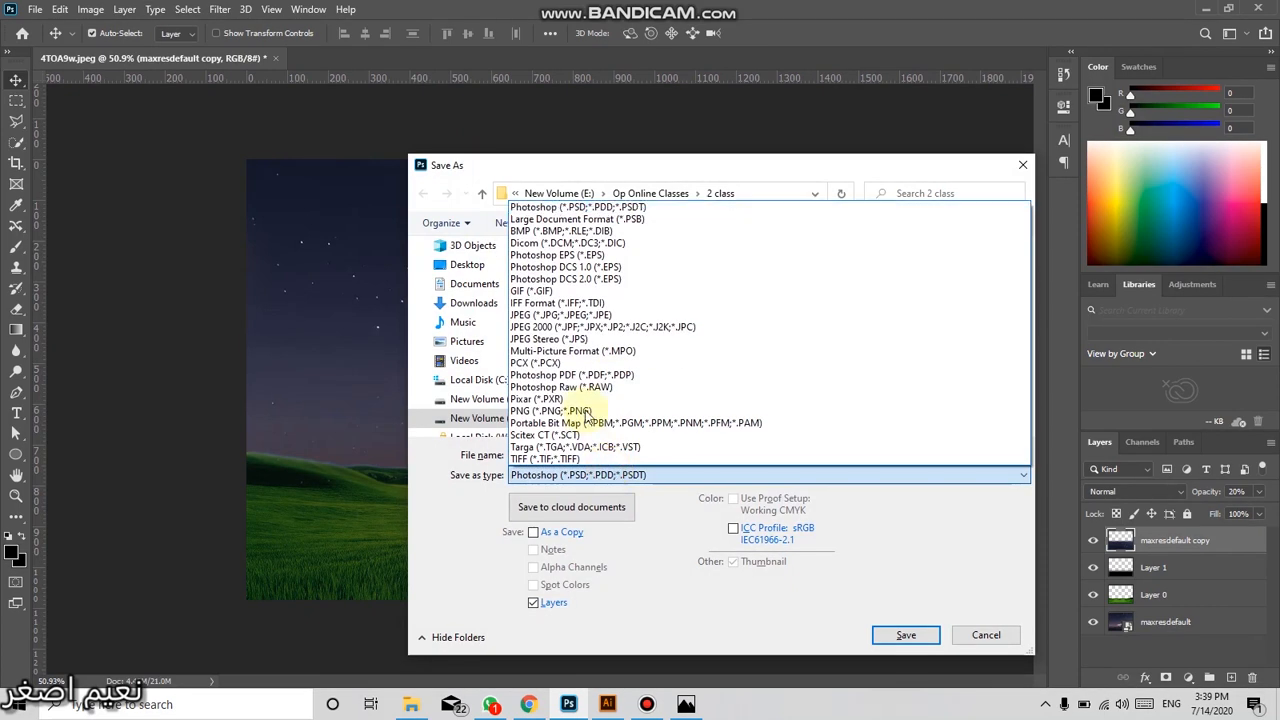
pyautogui.click(546, 315)
pyautogui.doubleClick(553, 456)
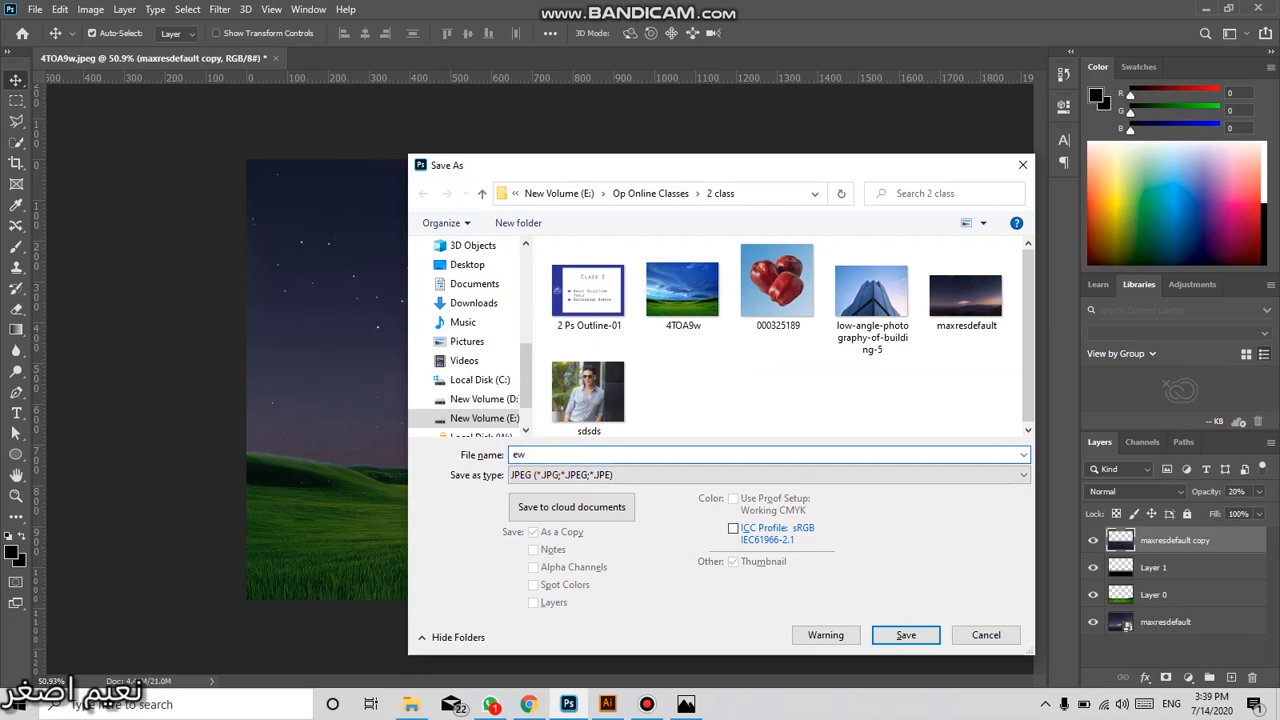
pyautogui.press('BackSpace')
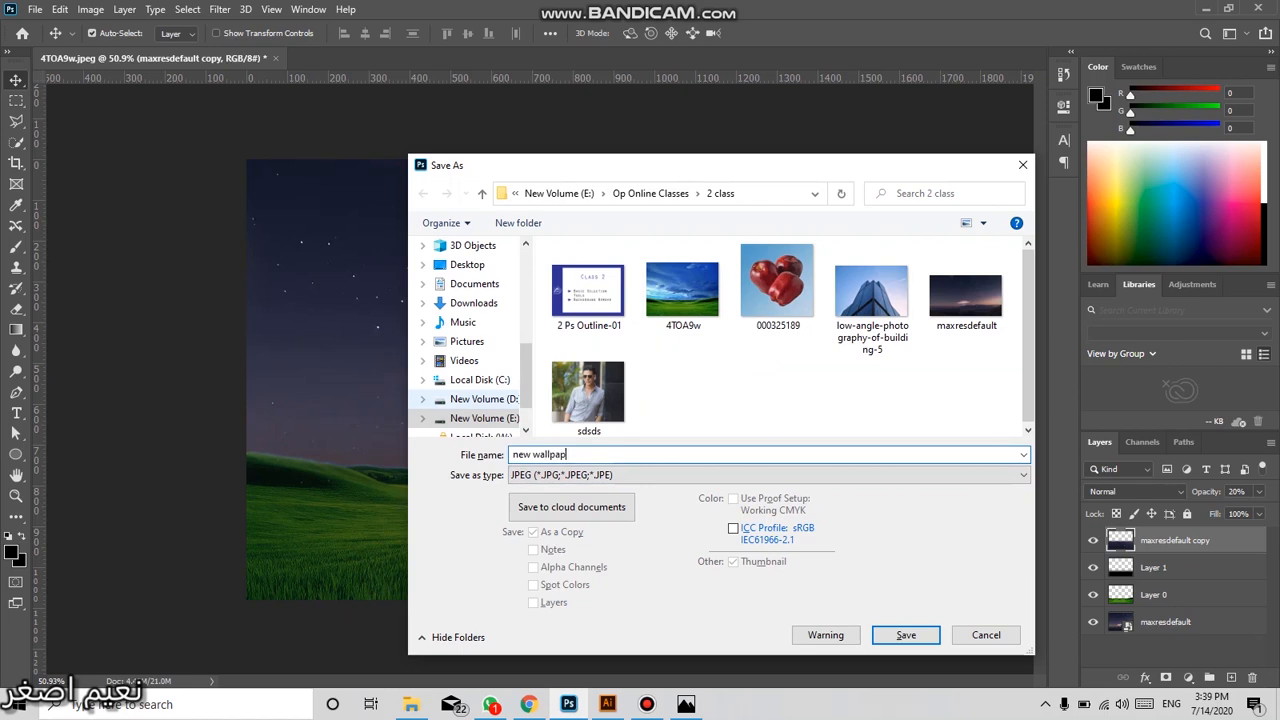
pyautogui.write('new wallpaper')
pyautogui.press('Return')
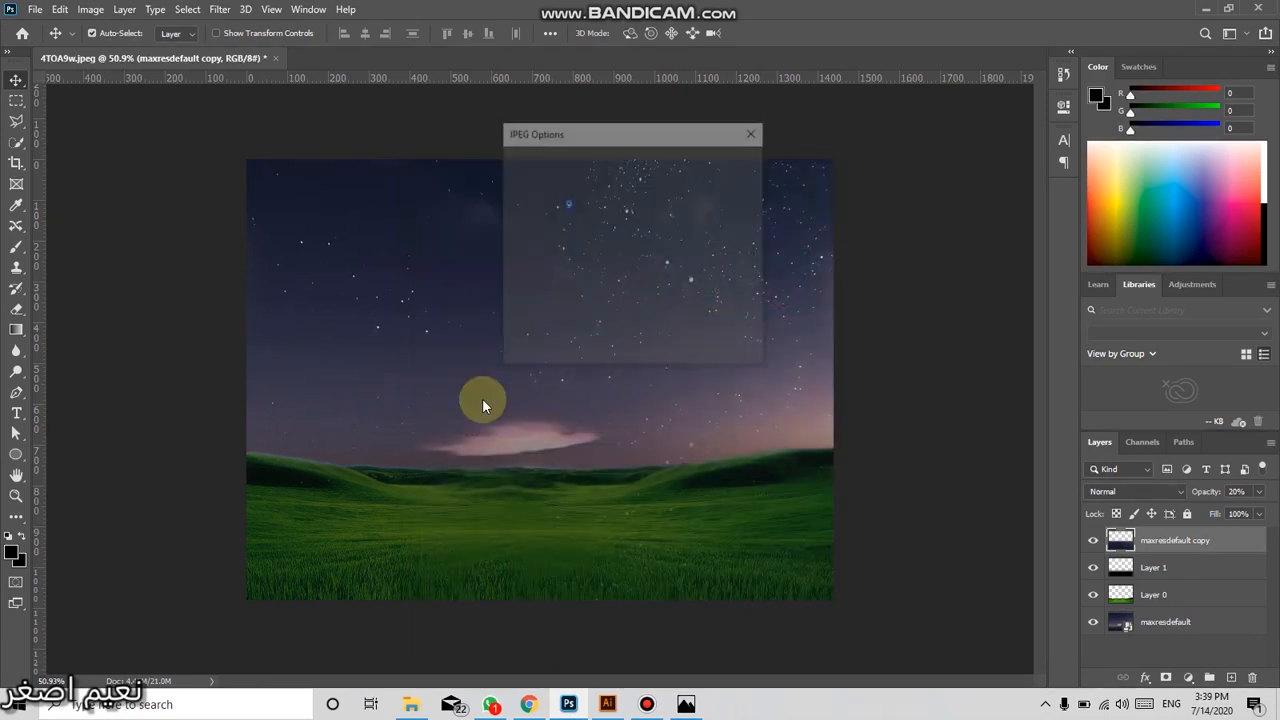
pyautogui.press('Return')
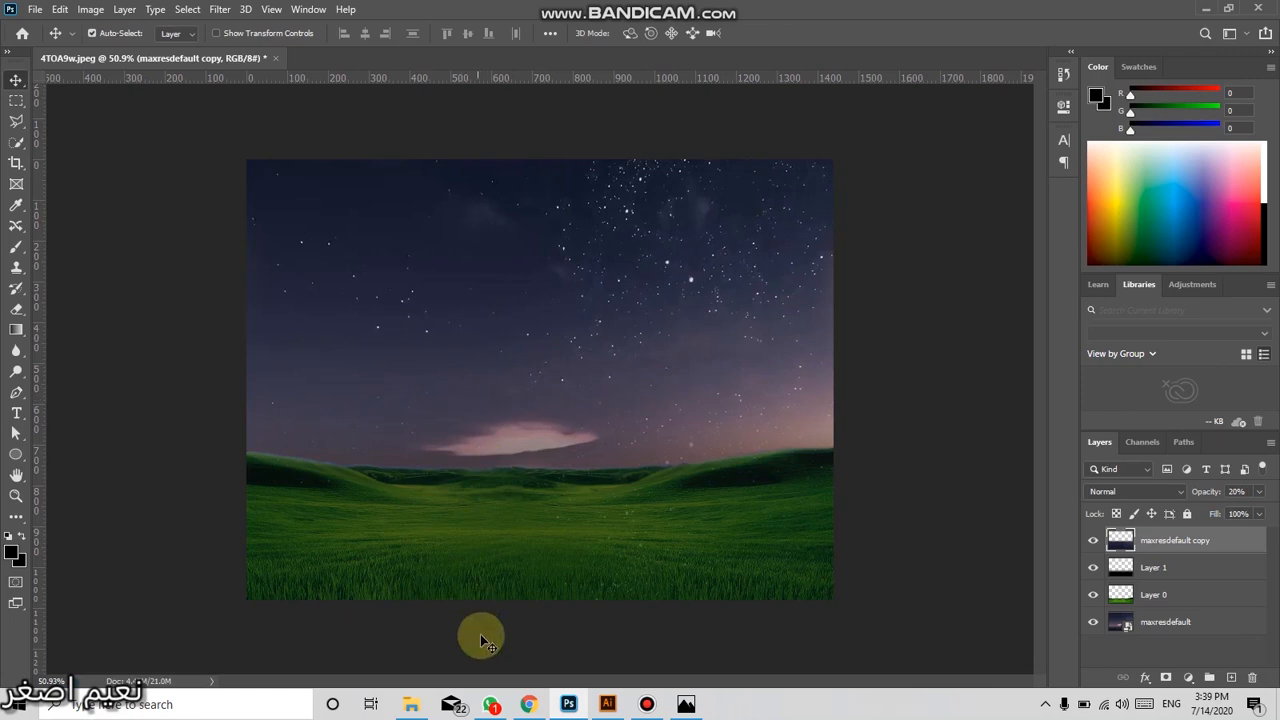
# View the original 4TOA9w picture and the saved new wallpaper picture in Photos to compare them
pyautogui.click(411, 701)
pyautogui.click(357, 214)
pyautogui.doubleClick(358, 215)
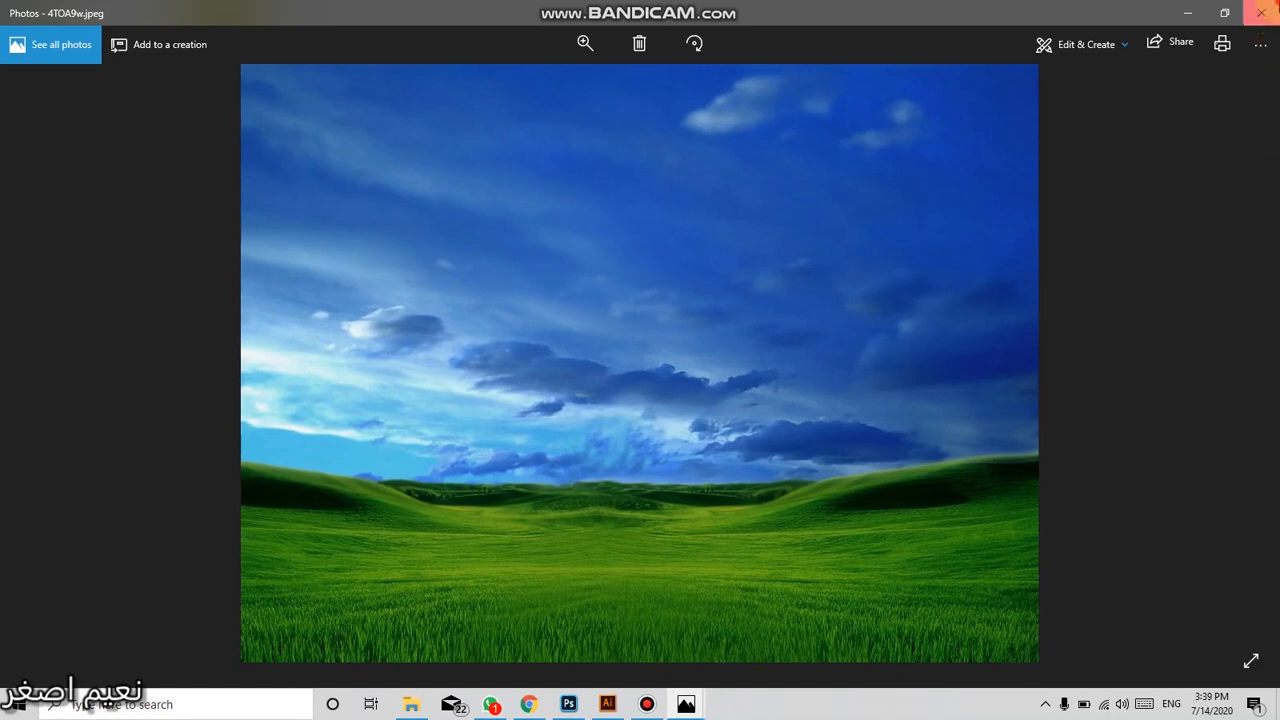
pyautogui.click(1261, 13)
pyautogui.click(812, 222)
pyautogui.doubleClick(812, 222)
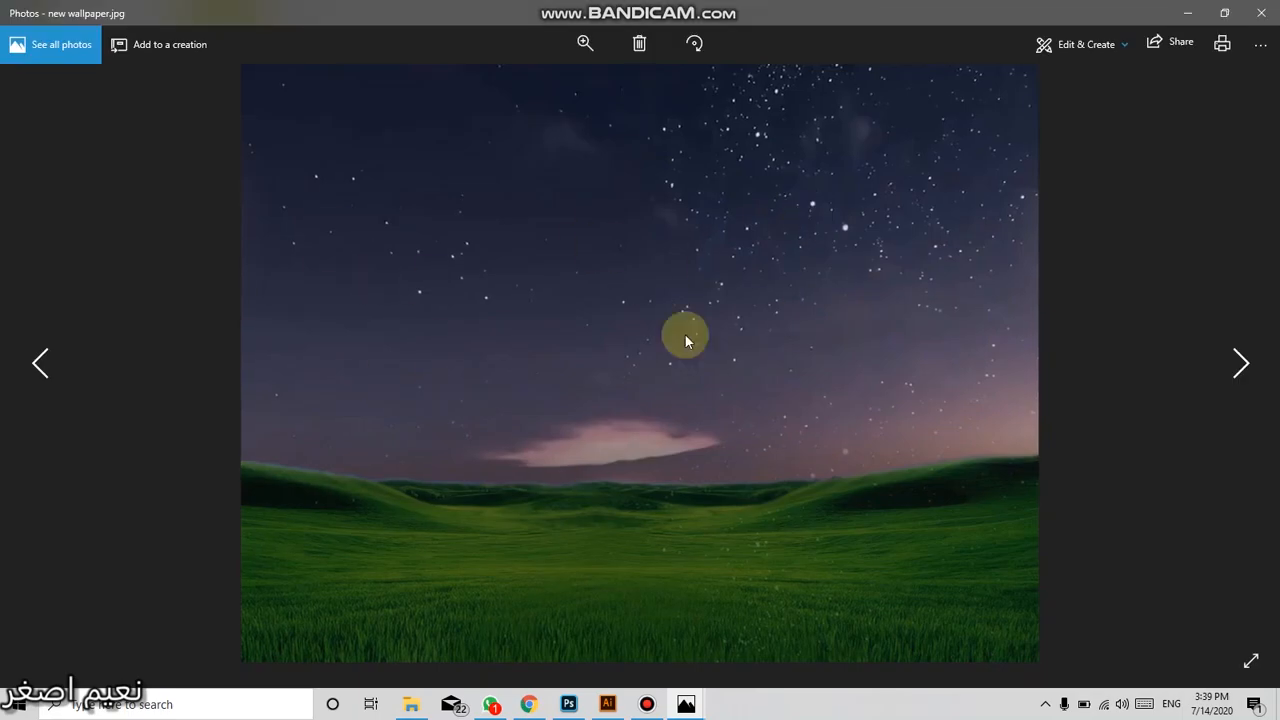
pyautogui.click(1261, 13)
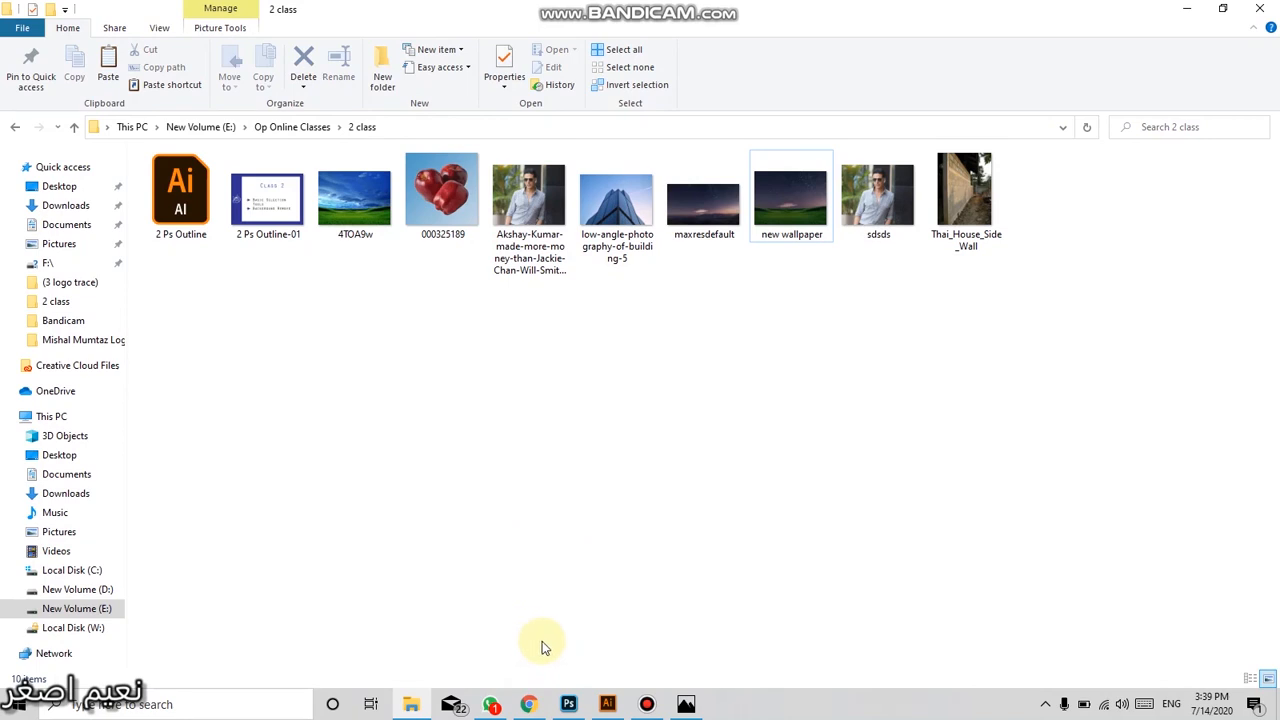
# Close the 4TOA9w.jpeg document in Photoshop without saving changes and go back to the 2 class folder
pyautogui.click(572, 704)
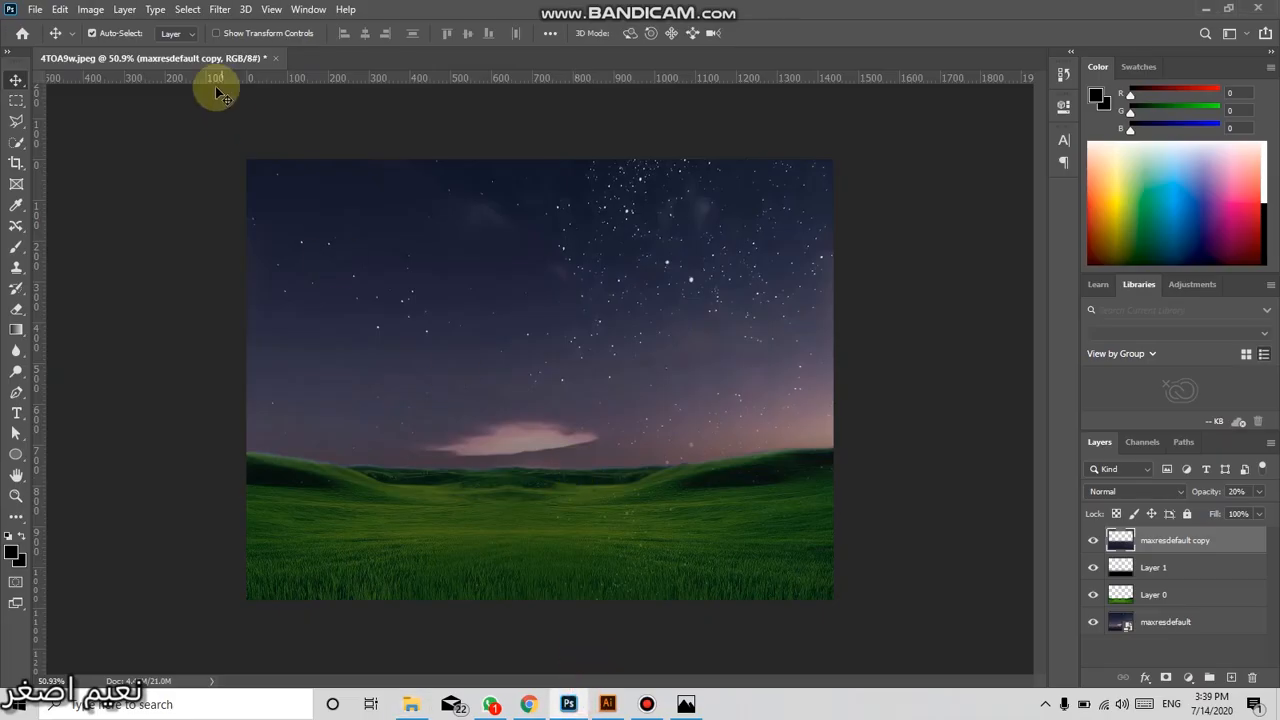
pyautogui.click(273, 62)
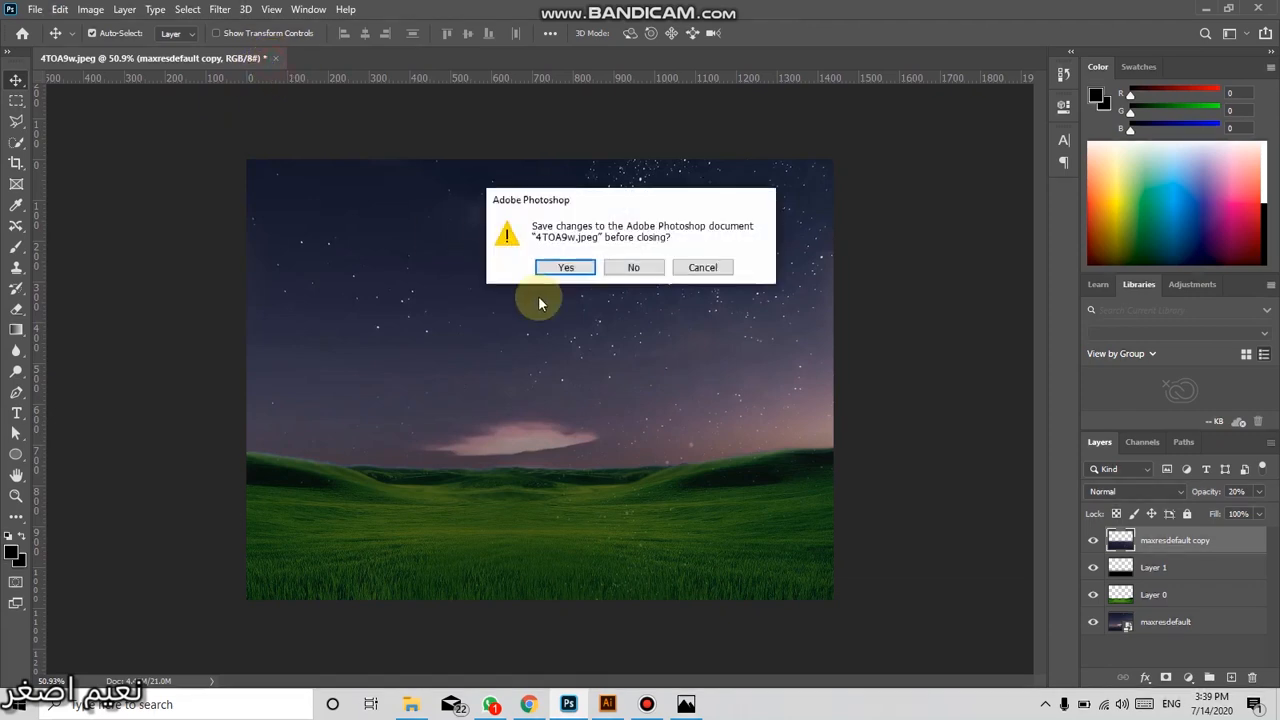
pyautogui.click(630, 270)
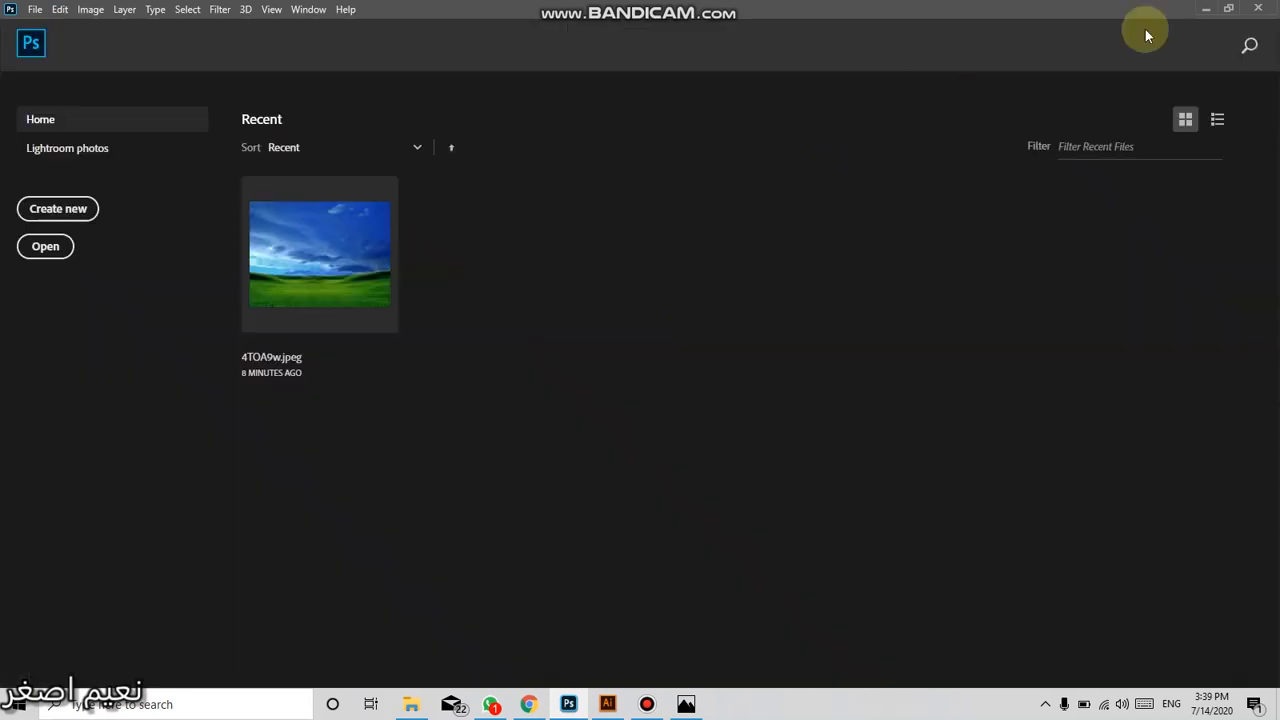
pyautogui.click(1206, 8)
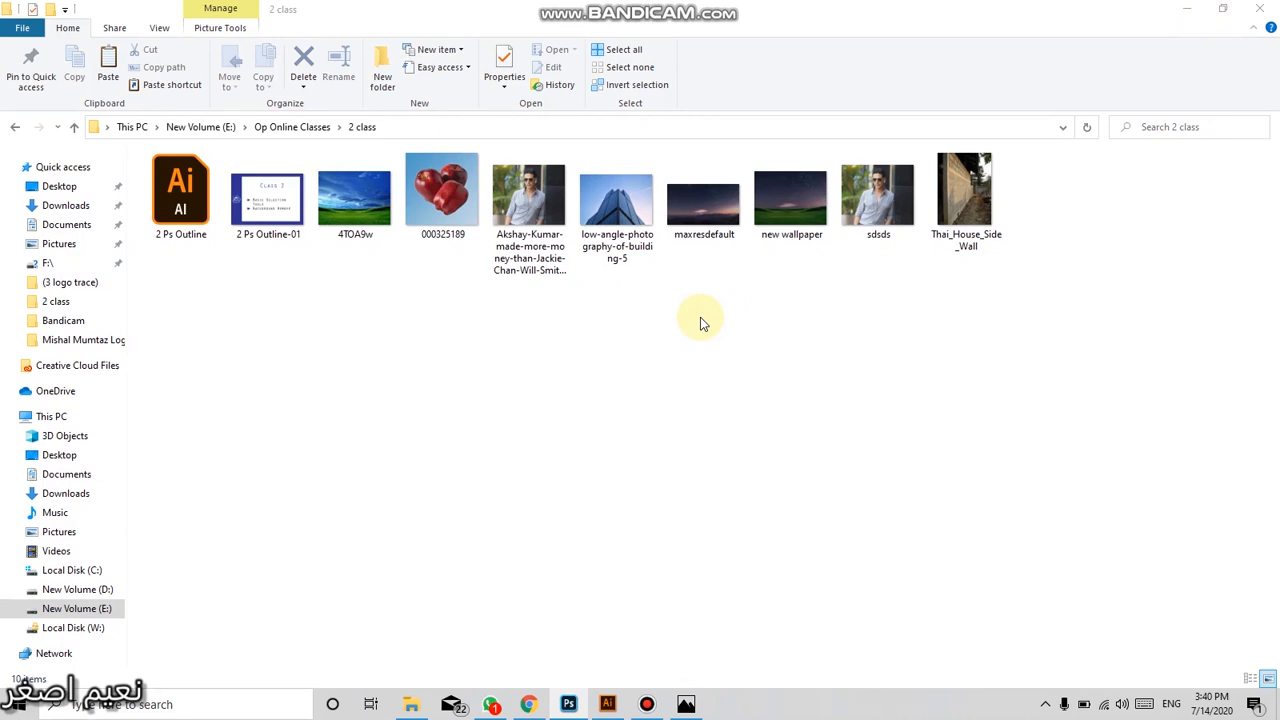
# Delete the sdsds picture from the 2 class folder
pyautogui.click(789, 346)
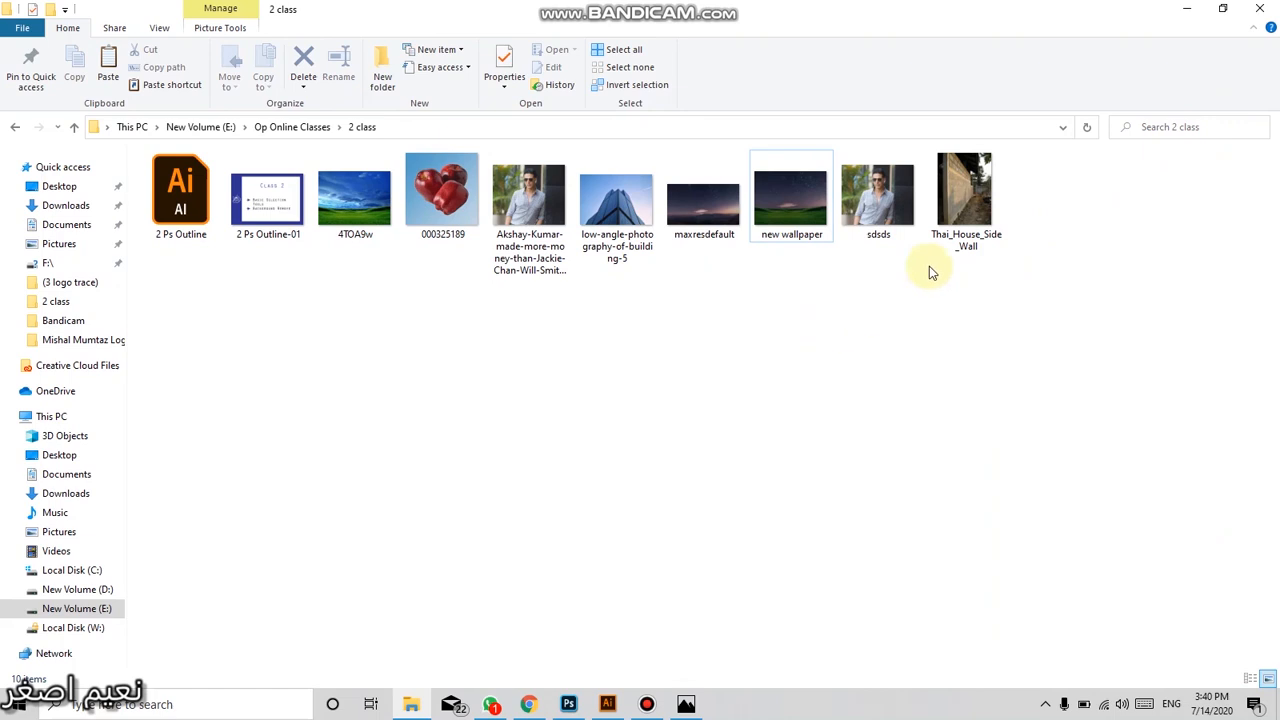
pyautogui.click(872, 236)
pyautogui.press('Delete')
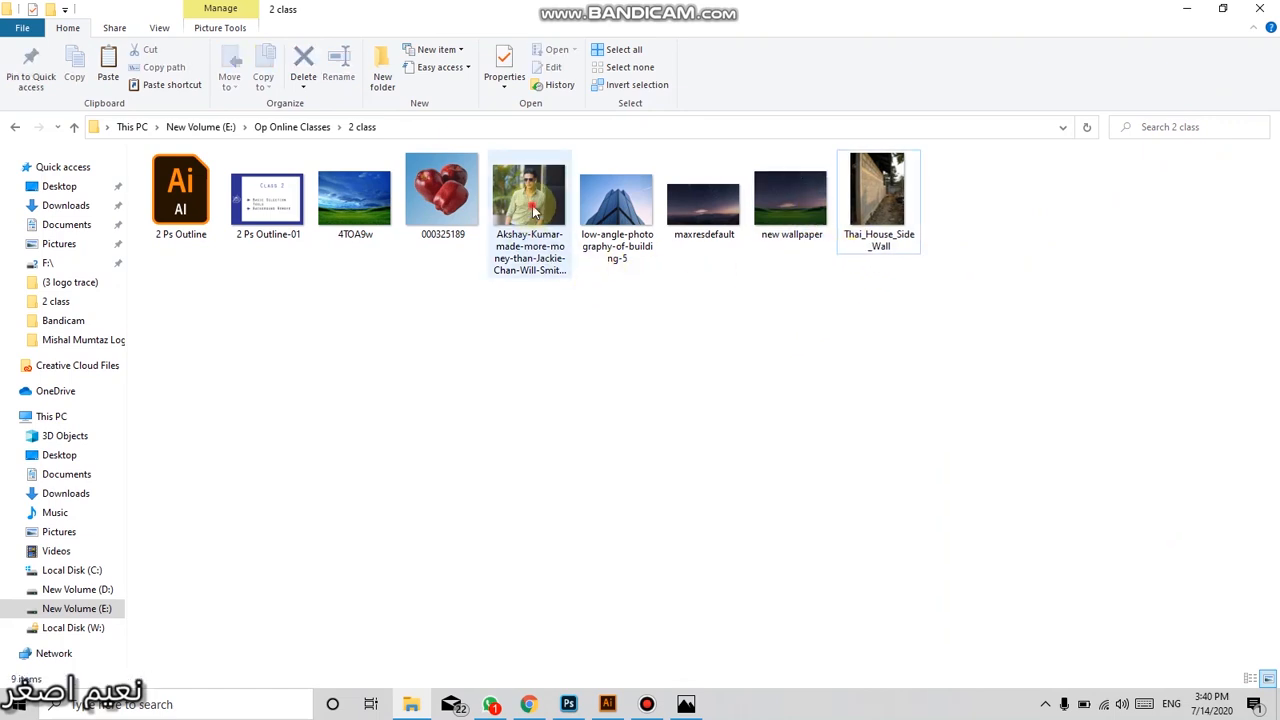
# View the Akshay-Kumar picture in the browser, close its tab and return to the 2 class folder
pyautogui.click(530, 208)
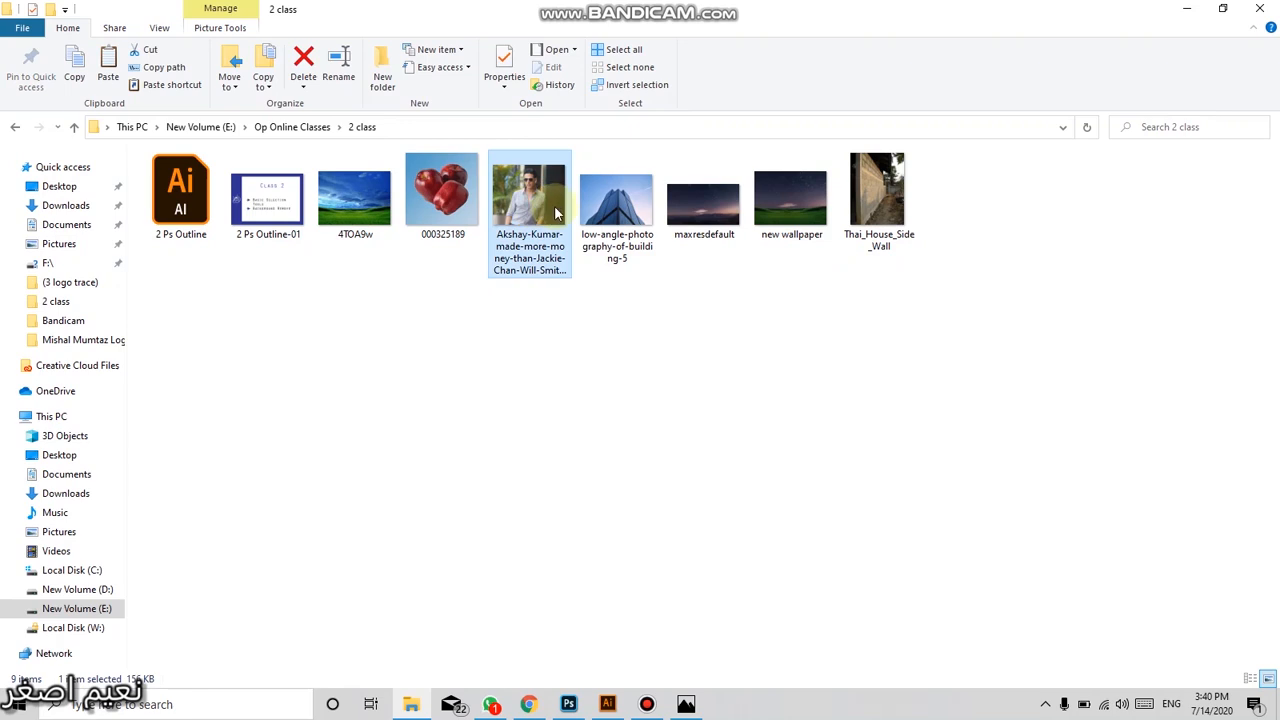
pyautogui.click(877, 200)
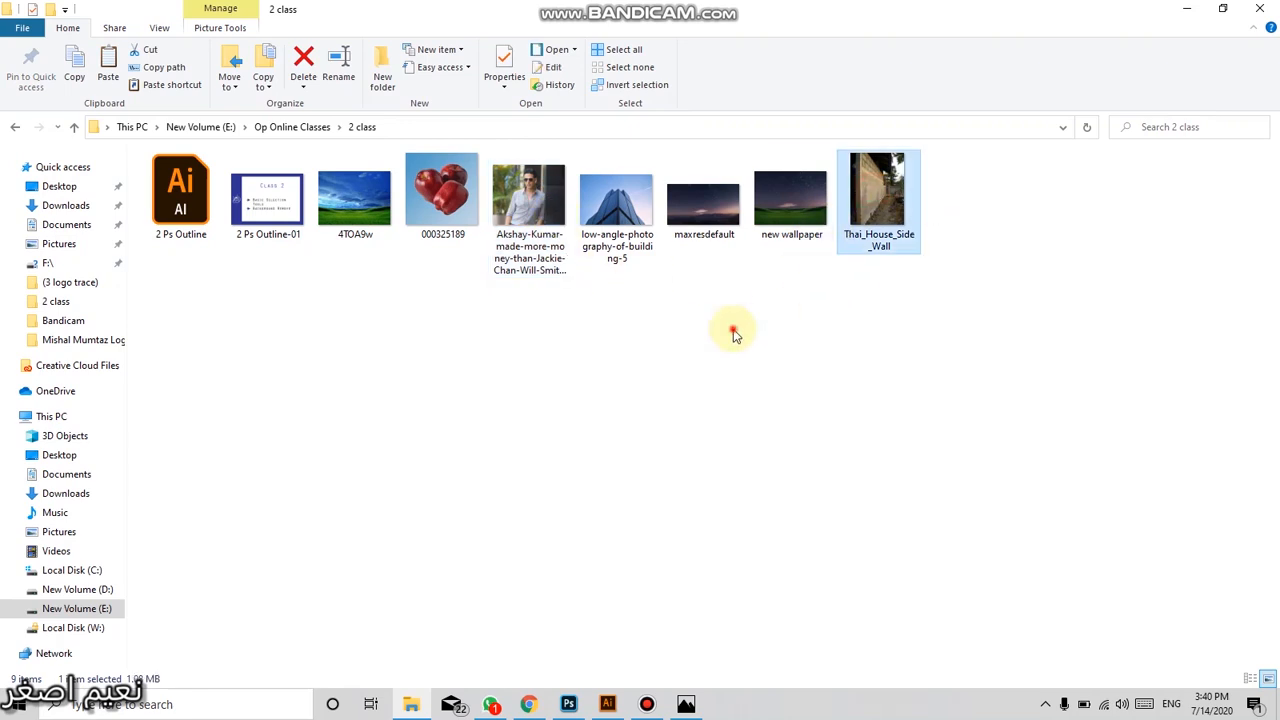
pyautogui.moveTo(530, 255); pyautogui.dragTo(558, 281)
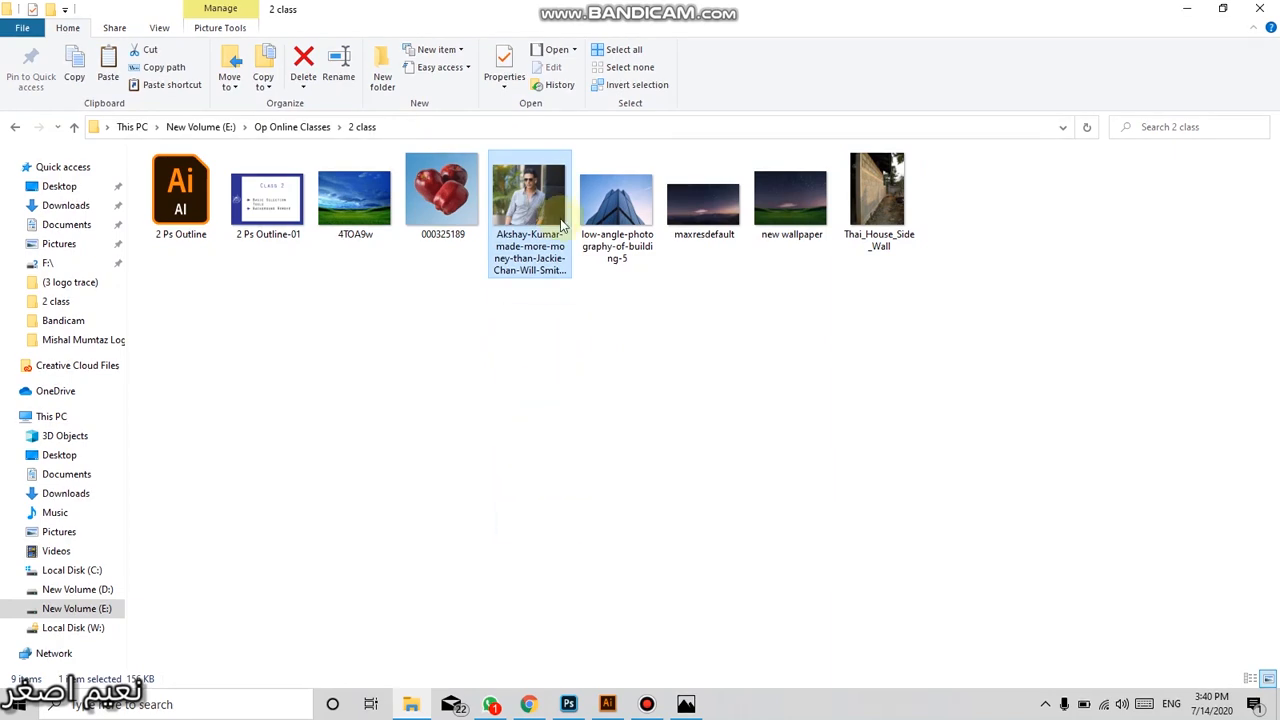
pyautogui.doubleClick(558, 281)
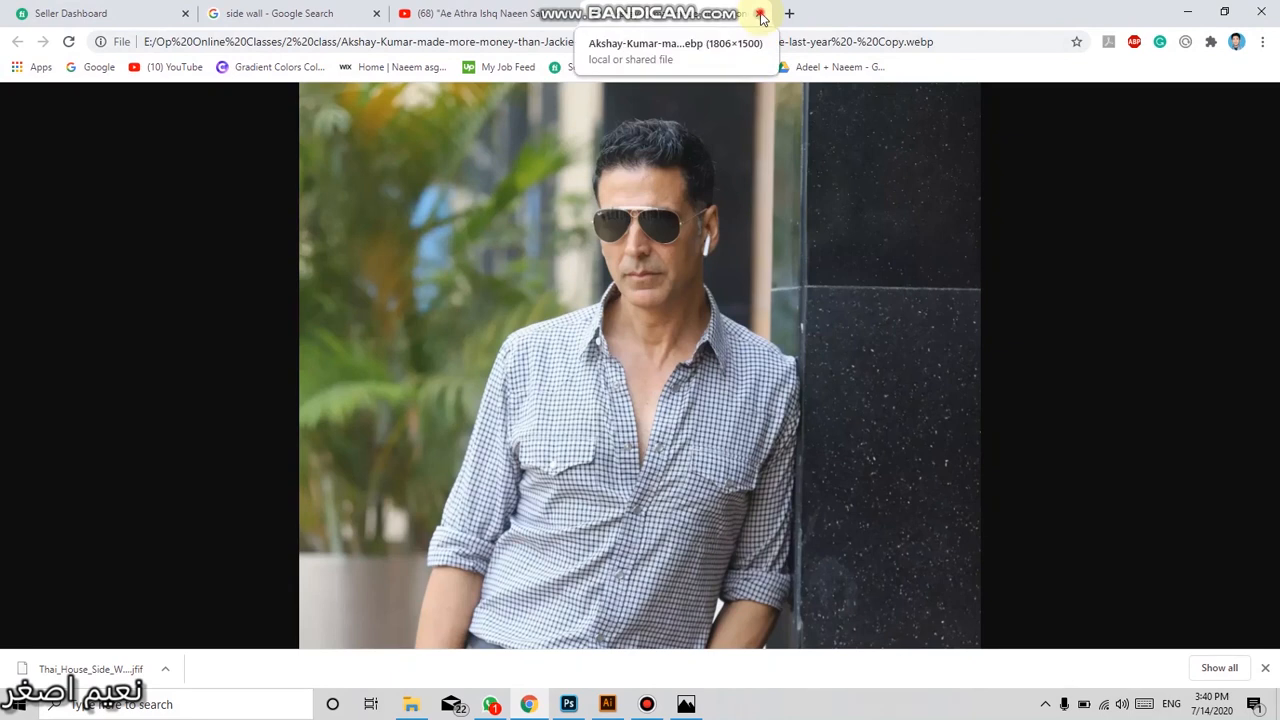
pyautogui.click(760, 14)
pyautogui.click(1186, 10)
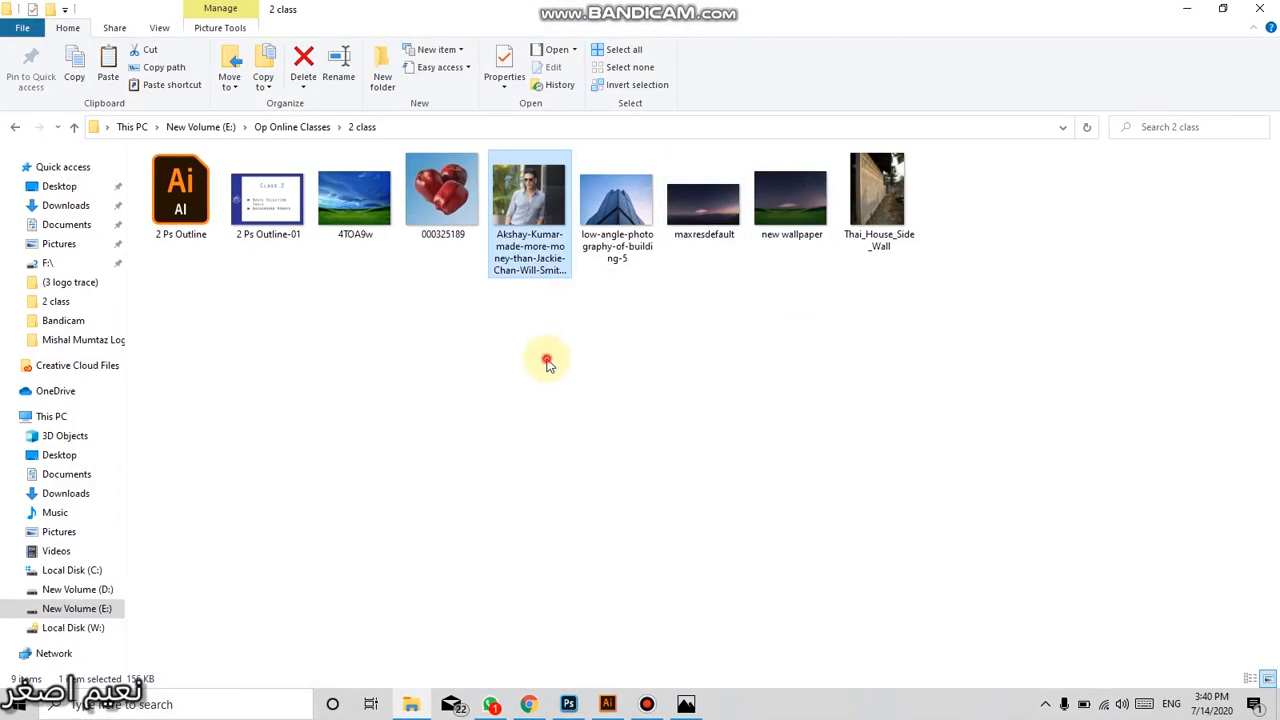
# Try to open the Akshay-Kumar picture in Photoshop and return to the 2 class folder
pyautogui.moveTo(530, 205); pyautogui.dragTo(588, 69)
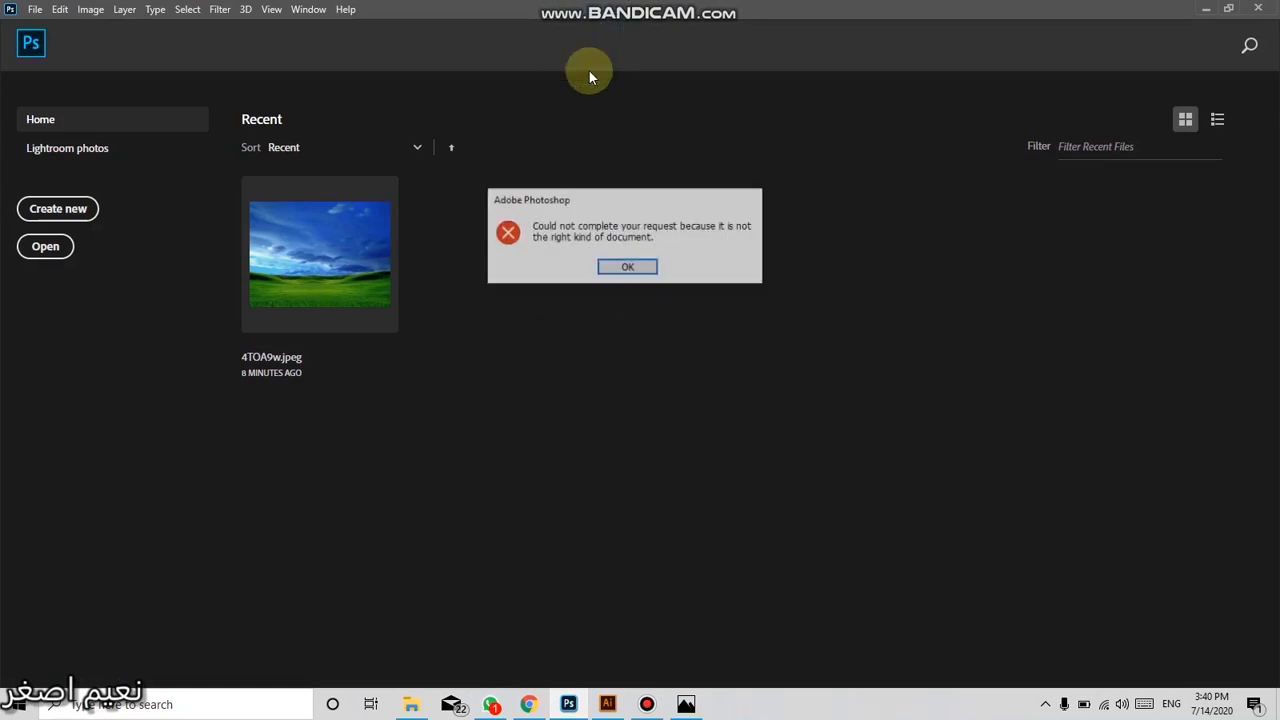
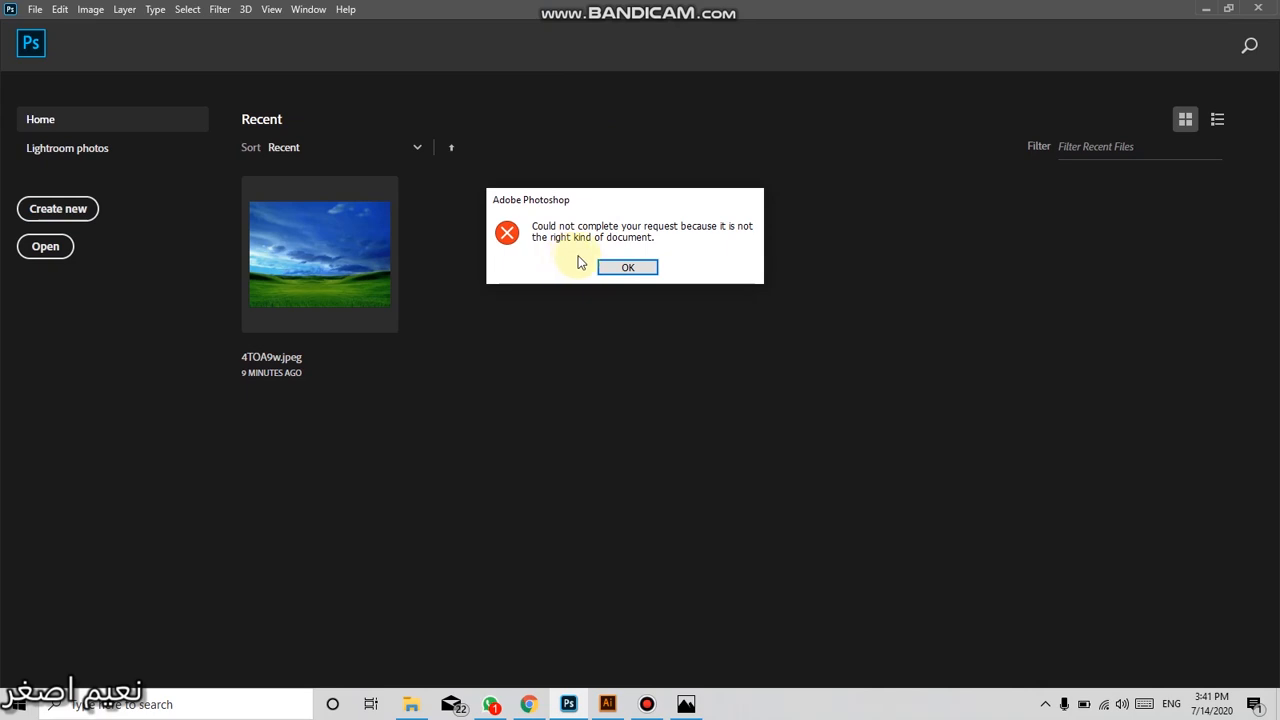
pyautogui.click(614, 275)
pyautogui.click(491, 704)
pyautogui.click(491, 704)
pyautogui.click(411, 704)
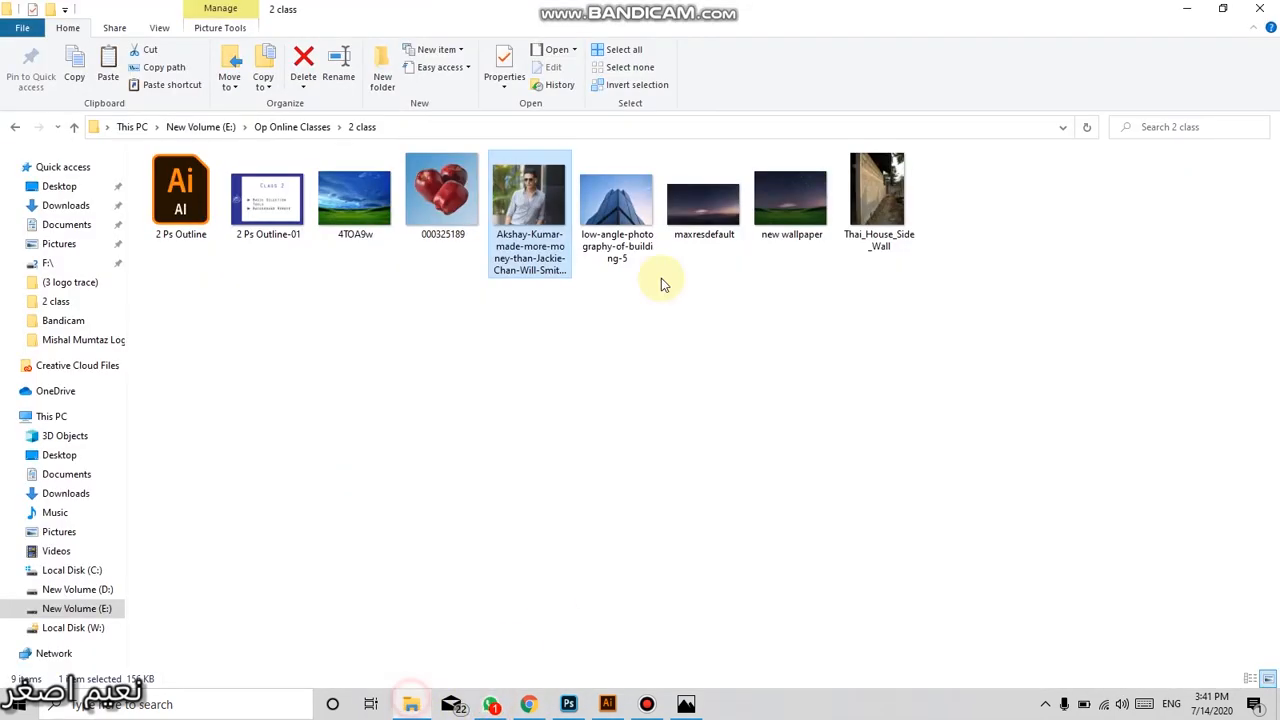
# Open the Akshay-Kumar picture from the 2 class folder in Paint
pyautogui.rightClick(519, 205)
pyautogui.click(557, 274)
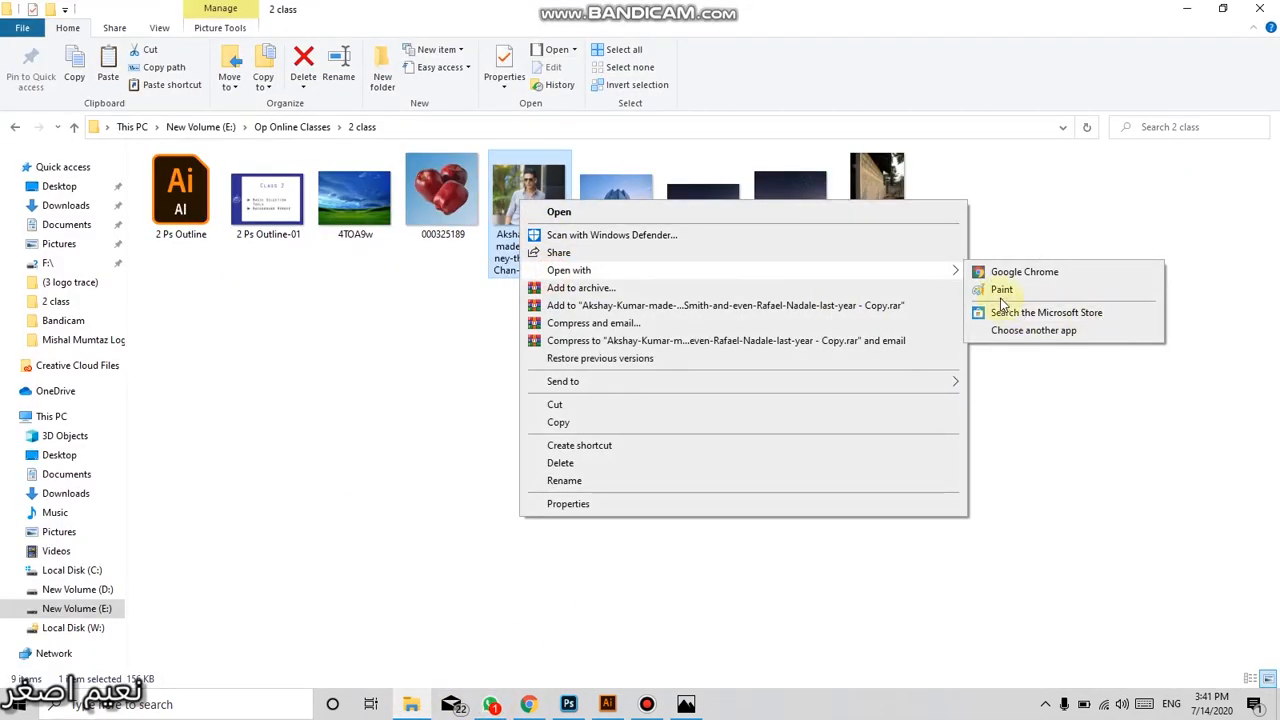
pyautogui.click(1000, 290)
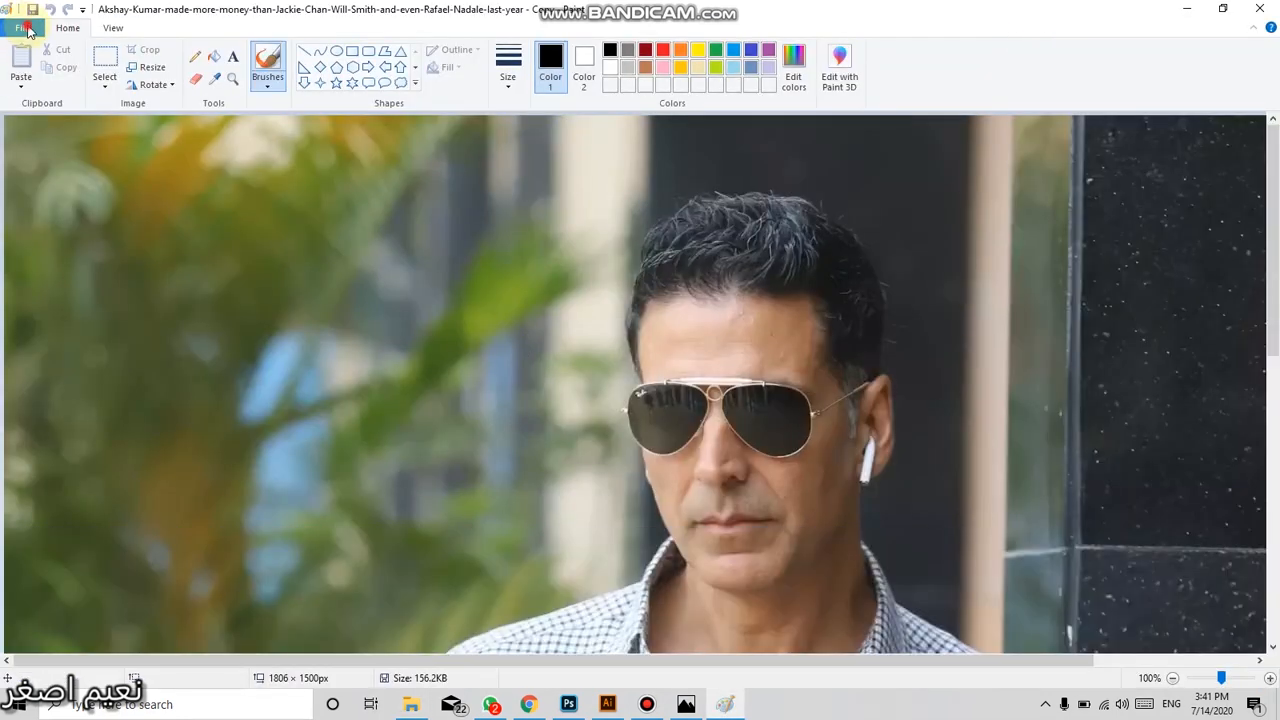
# Save the picture as a JPEG named New Act in the 2 class folder, accepting the transparency loss, and minimise Paint
pyautogui.click(24, 28)
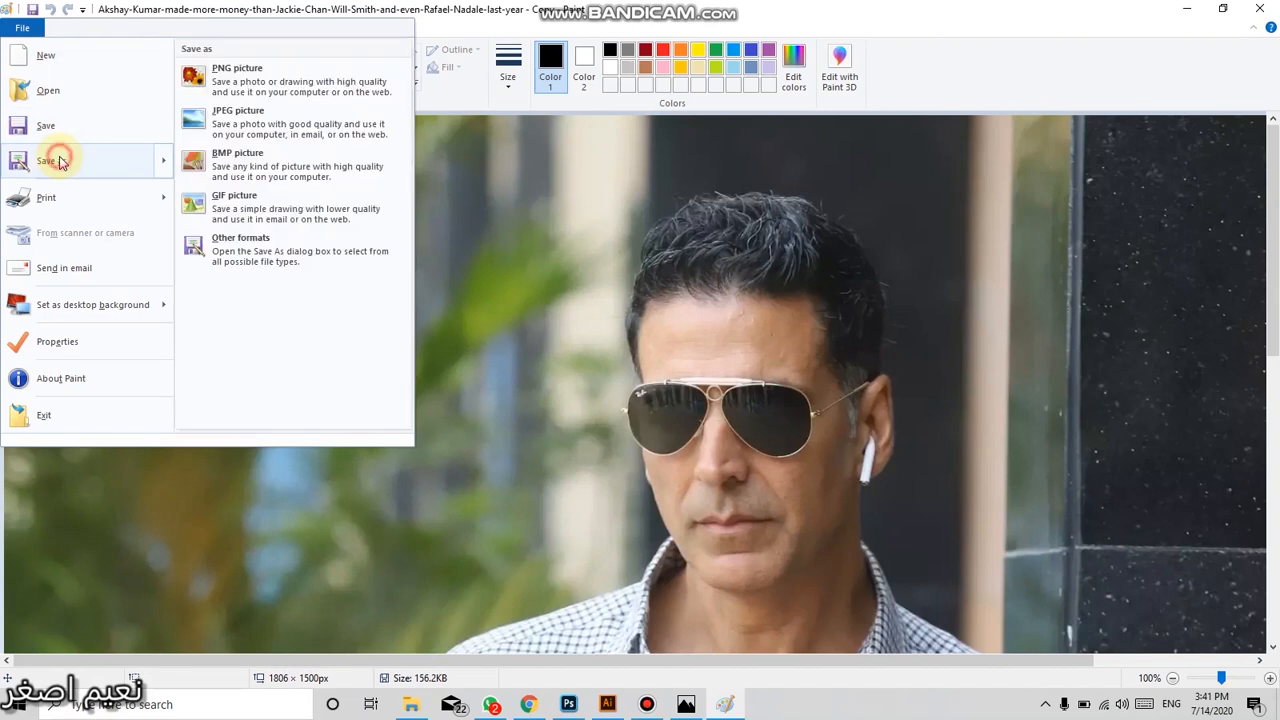
pyautogui.click(60, 161)
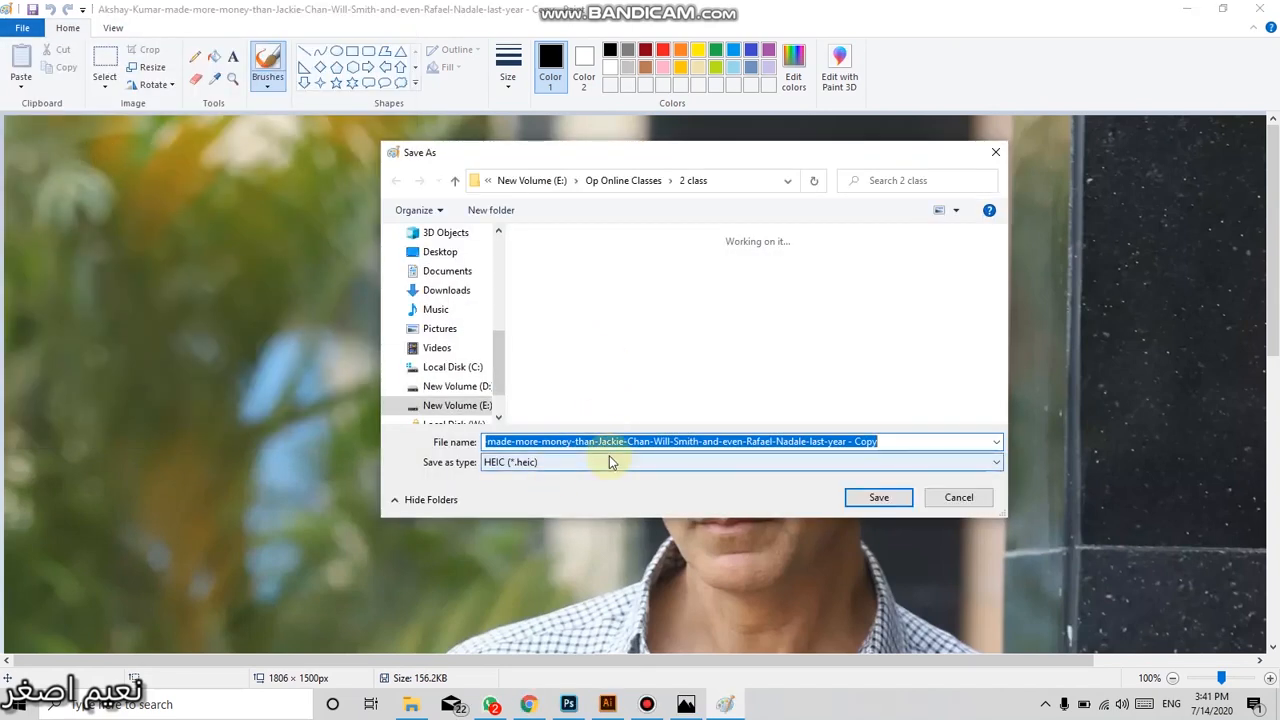
pyautogui.write('New')
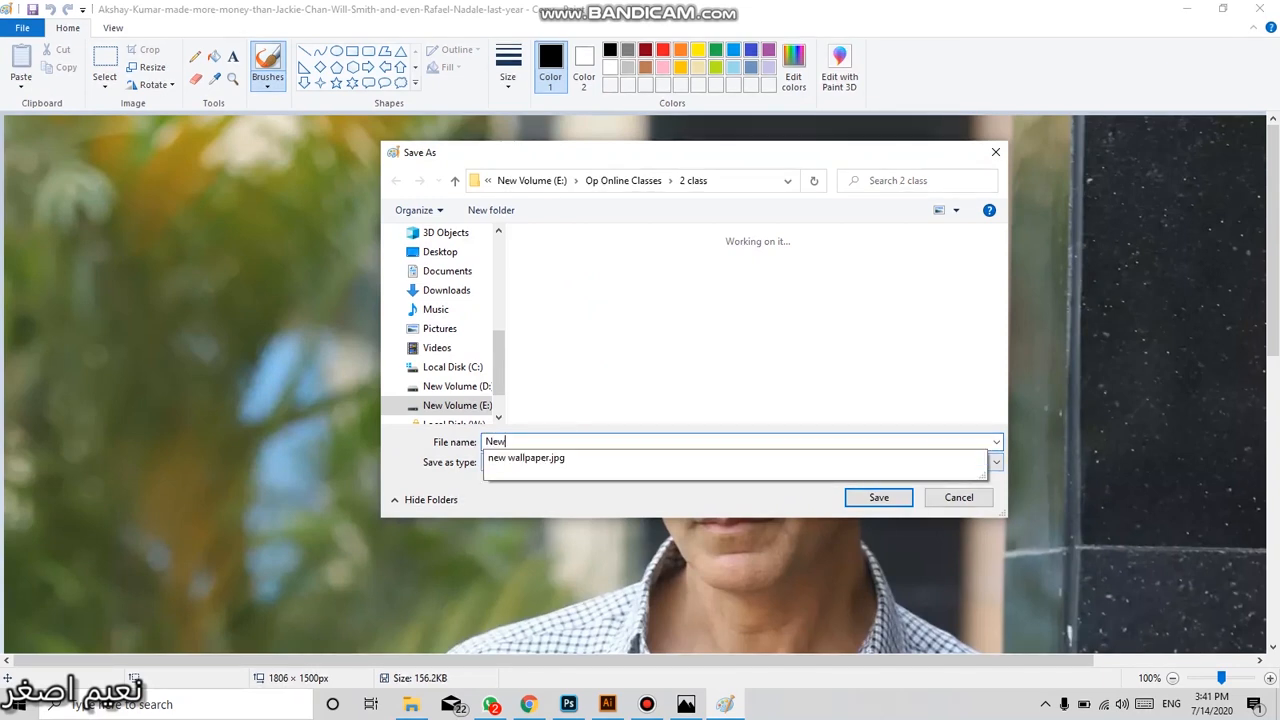
pyautogui.write(' Act')
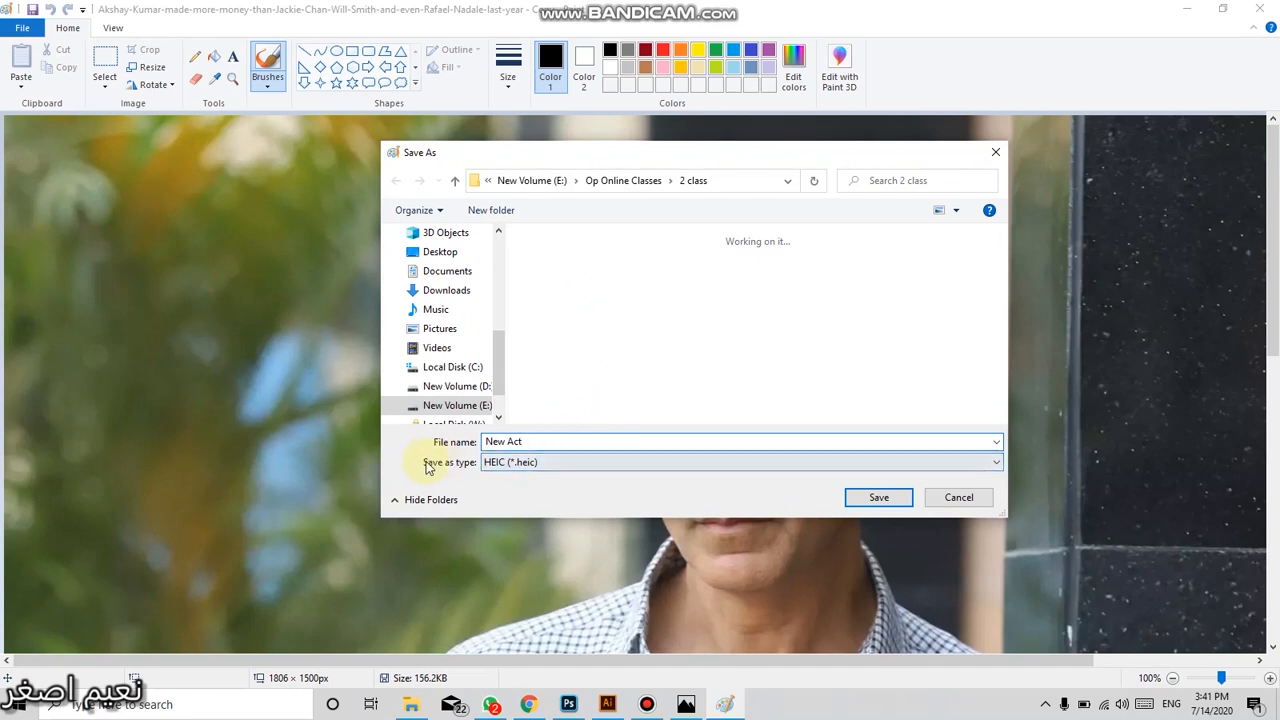
pyautogui.click(584, 466)
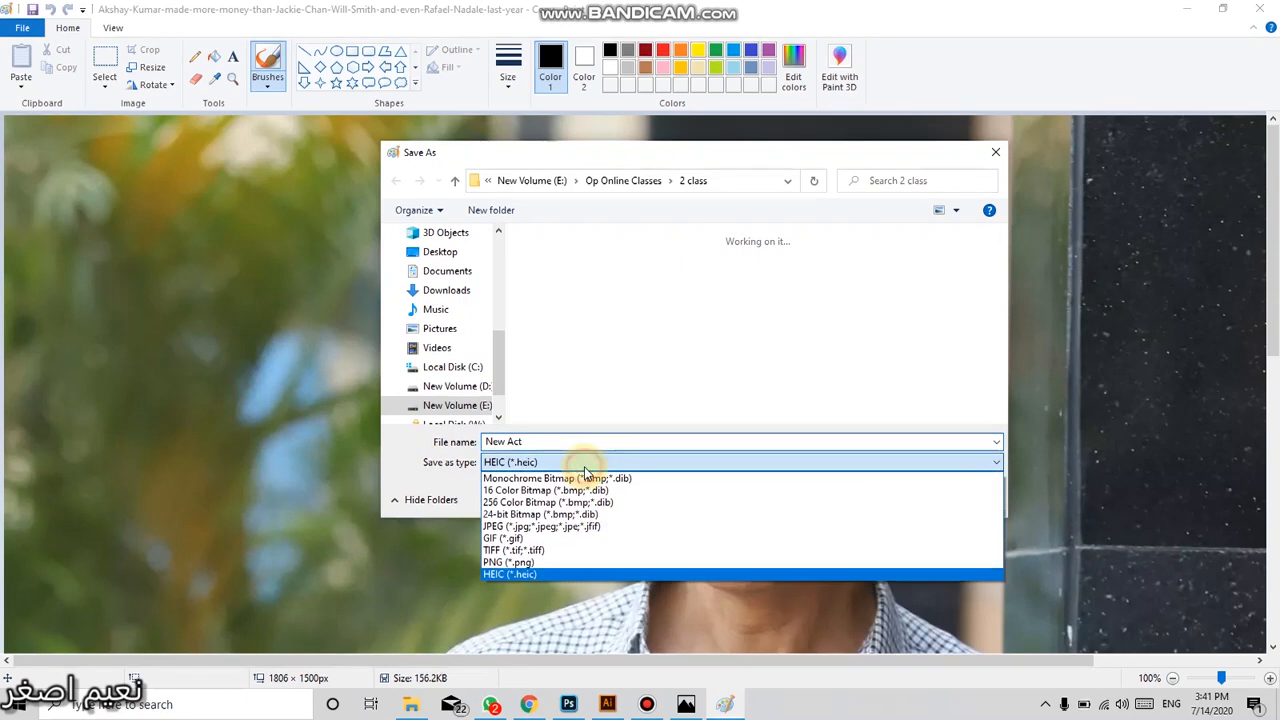
pyautogui.click(530, 527)
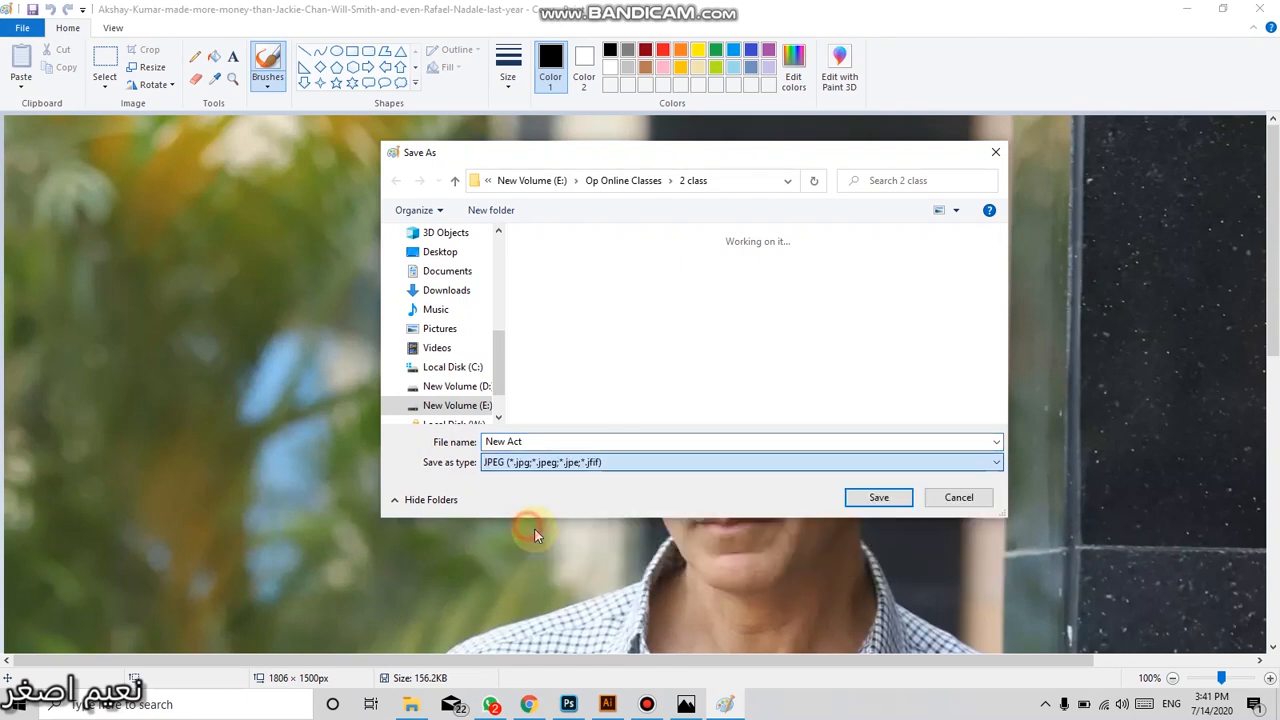
pyautogui.click(877, 500)
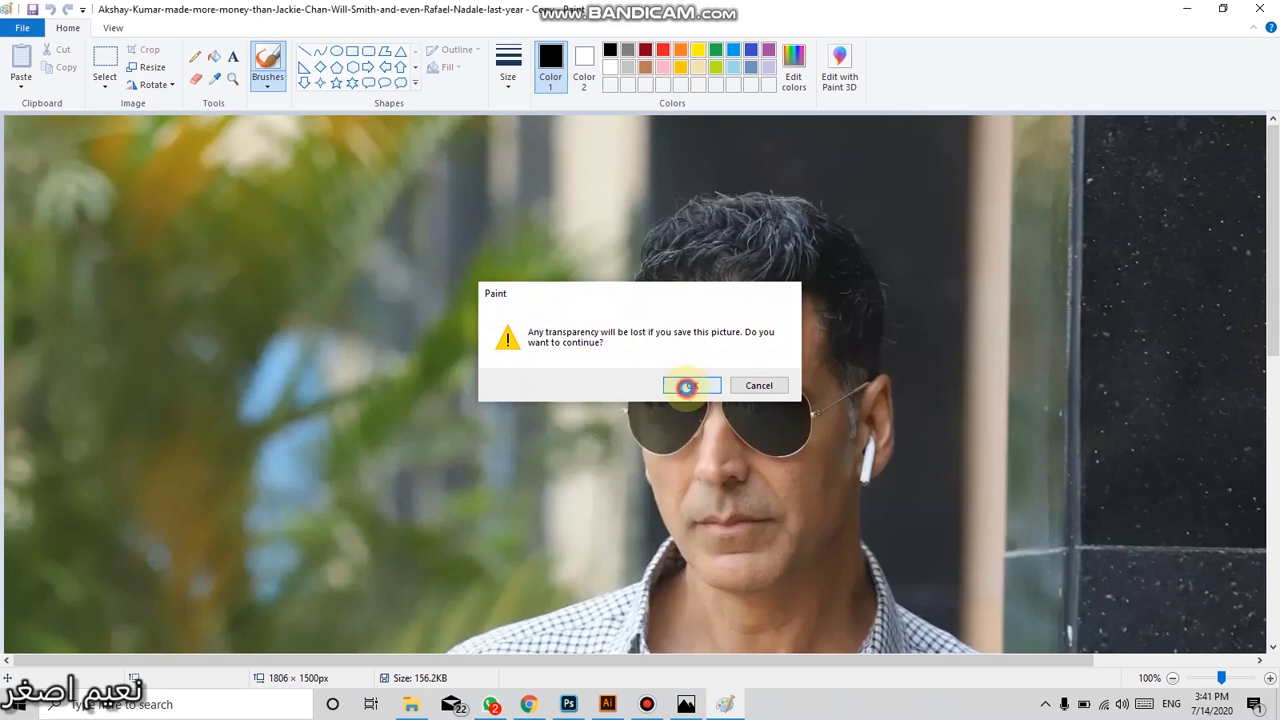
pyautogui.click(688, 388)
pyautogui.click(1187, 8)
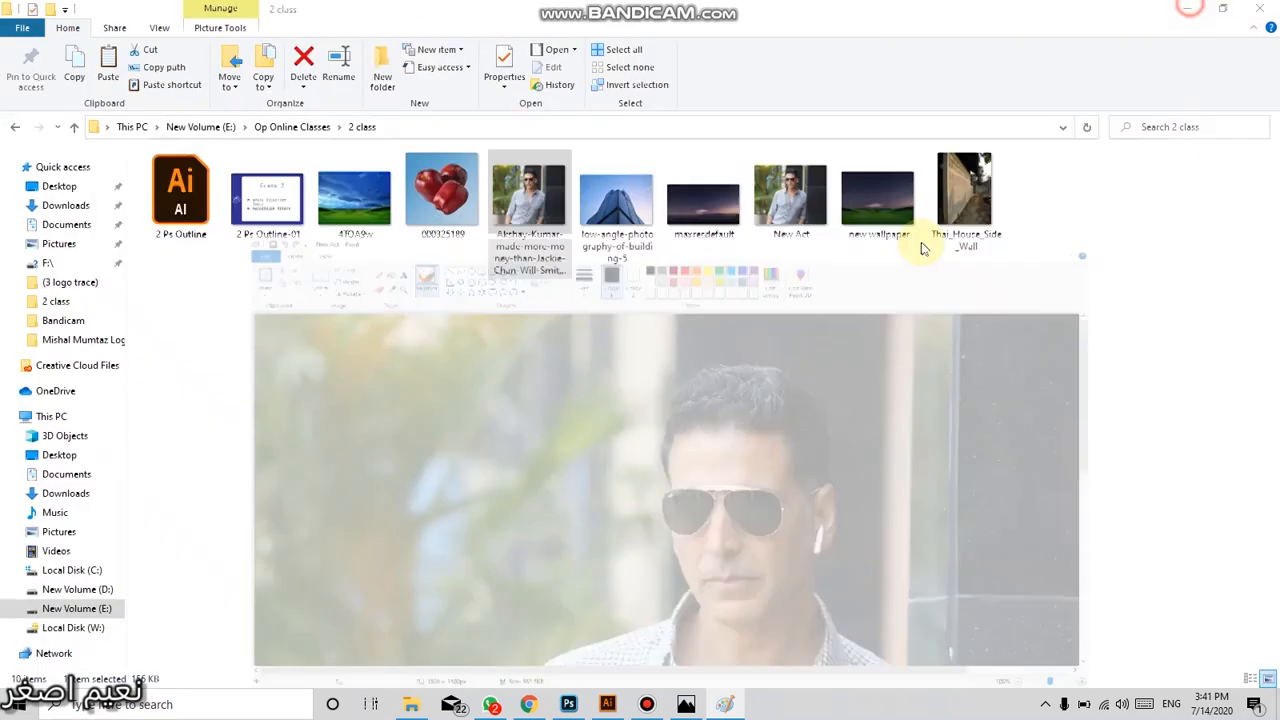
# View the New Act picture in the photo viewer, close it and return to the 2 class folder
pyautogui.click(808, 216)
pyautogui.doubleClick(808, 216)
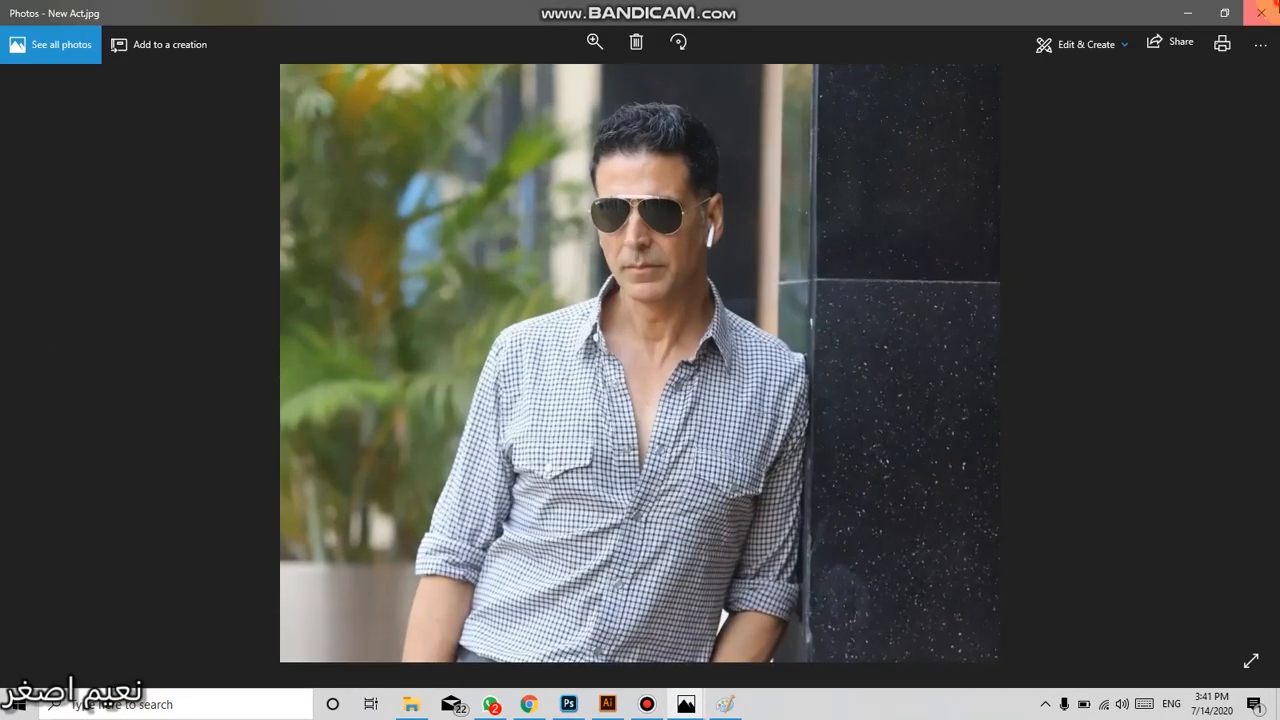
pyautogui.click(1270, 8)
pyautogui.click(538, 214)
pyautogui.click(567, 330)
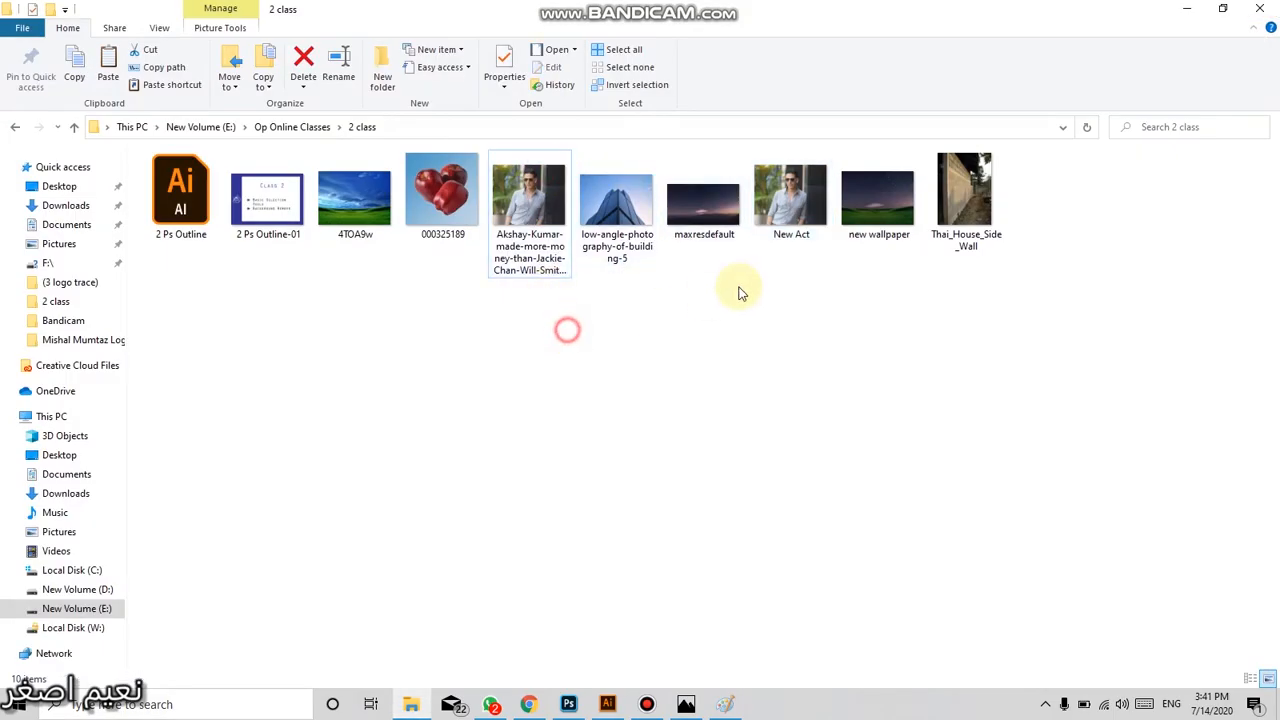
# Open the New Act picture in Photoshop and unlock its Background layer
pyautogui.moveTo(790, 200); pyautogui.dragTo(577, 63)
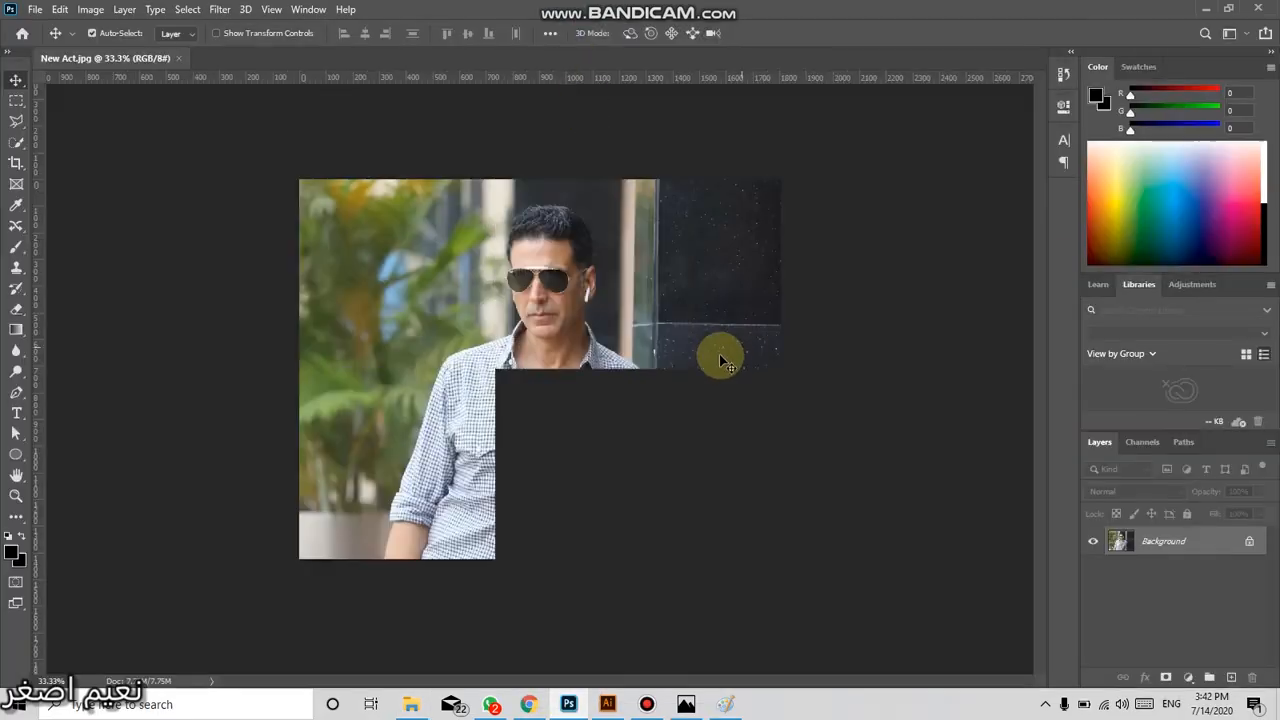
pyautogui.click(1247, 541)
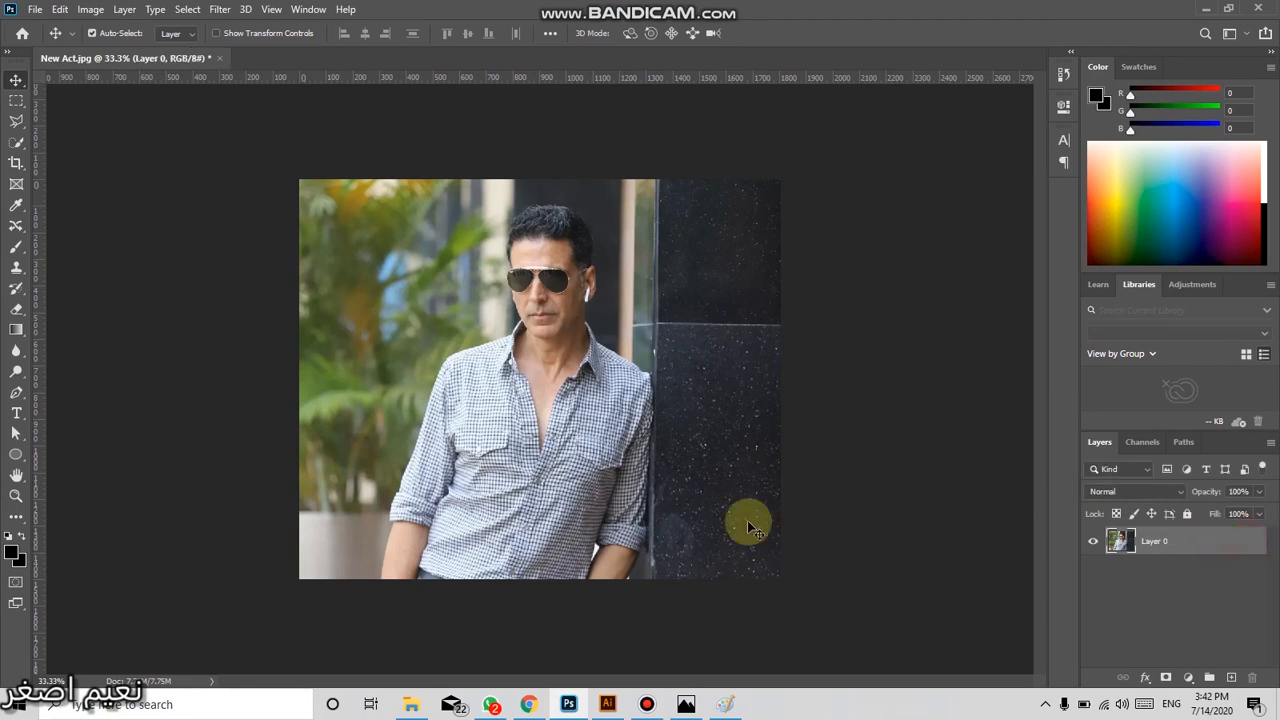
pyautogui.scroll(1, 536, 455)
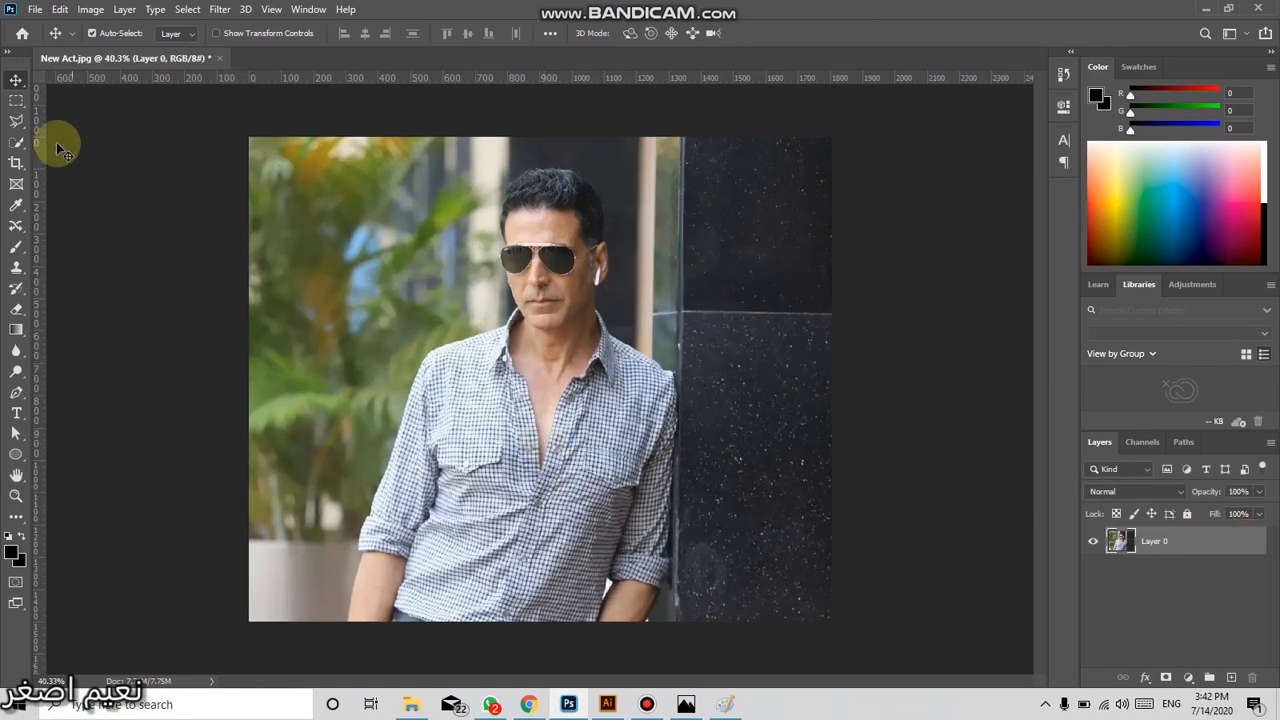
# Try to select the blurred greenery beside the man with the Magic Wand tool at tolerance 50, and deselect it
pyautogui.click(22, 143)
pyautogui.rightClick(16, 148)
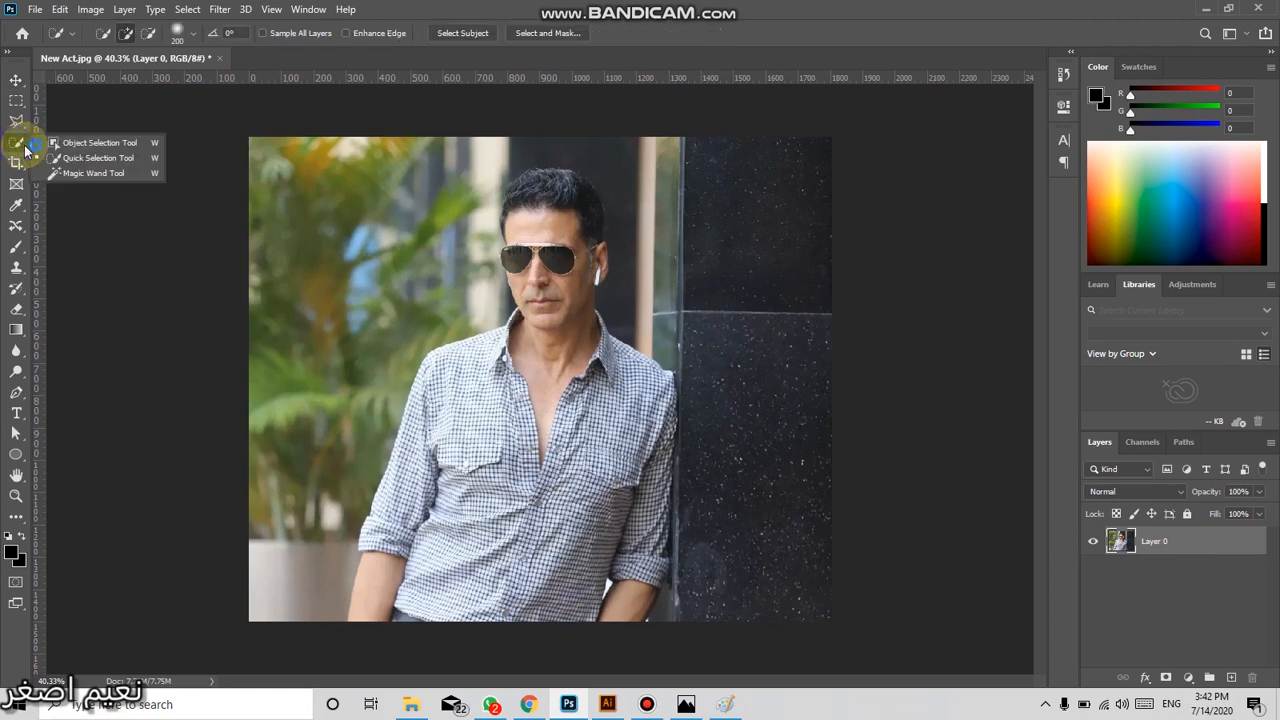
pyautogui.click(93, 174)
pyautogui.click(365, 250)
pyautogui.keyDown('shift'); pyautogui.click(310, 329); pyautogui.keyUp('shift')
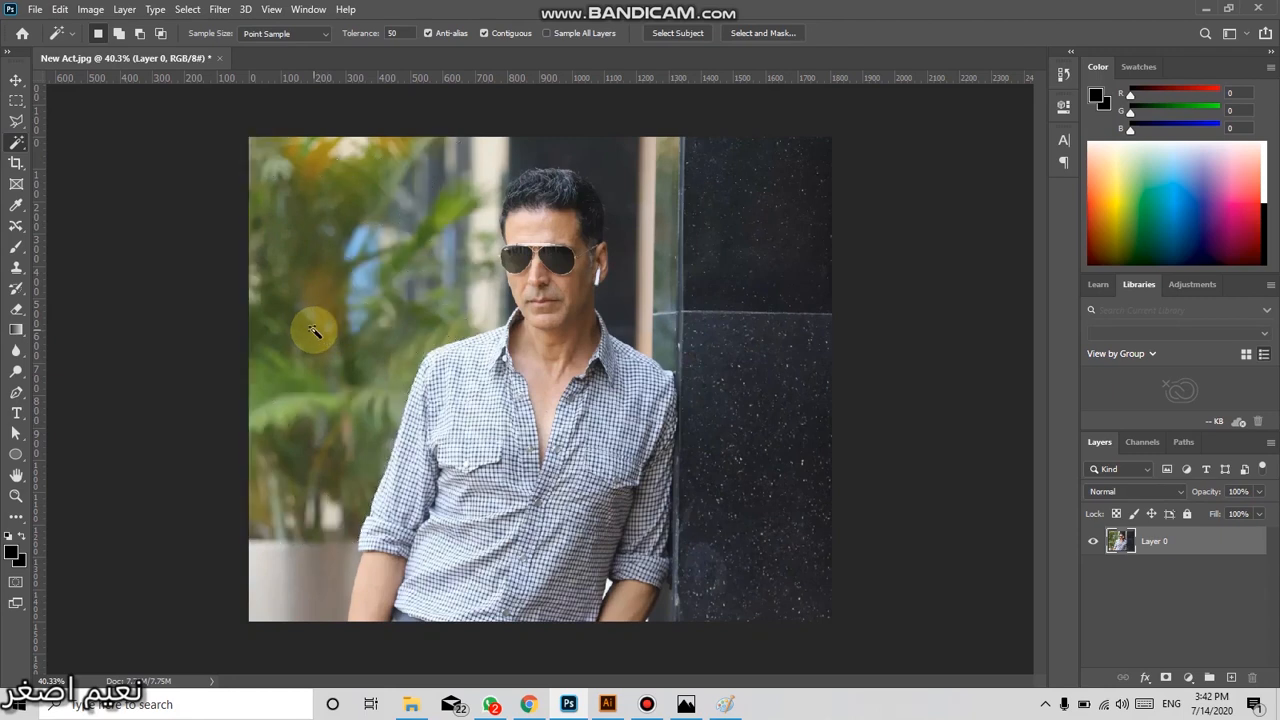
pyautogui.hotkey('ctrl', 'd')
# Switch to the Quick Selection tool, clear a trial selection on the face, and select the background on both sides of the man
pyautogui.rightClick(17, 141)
pyautogui.click(68, 162)
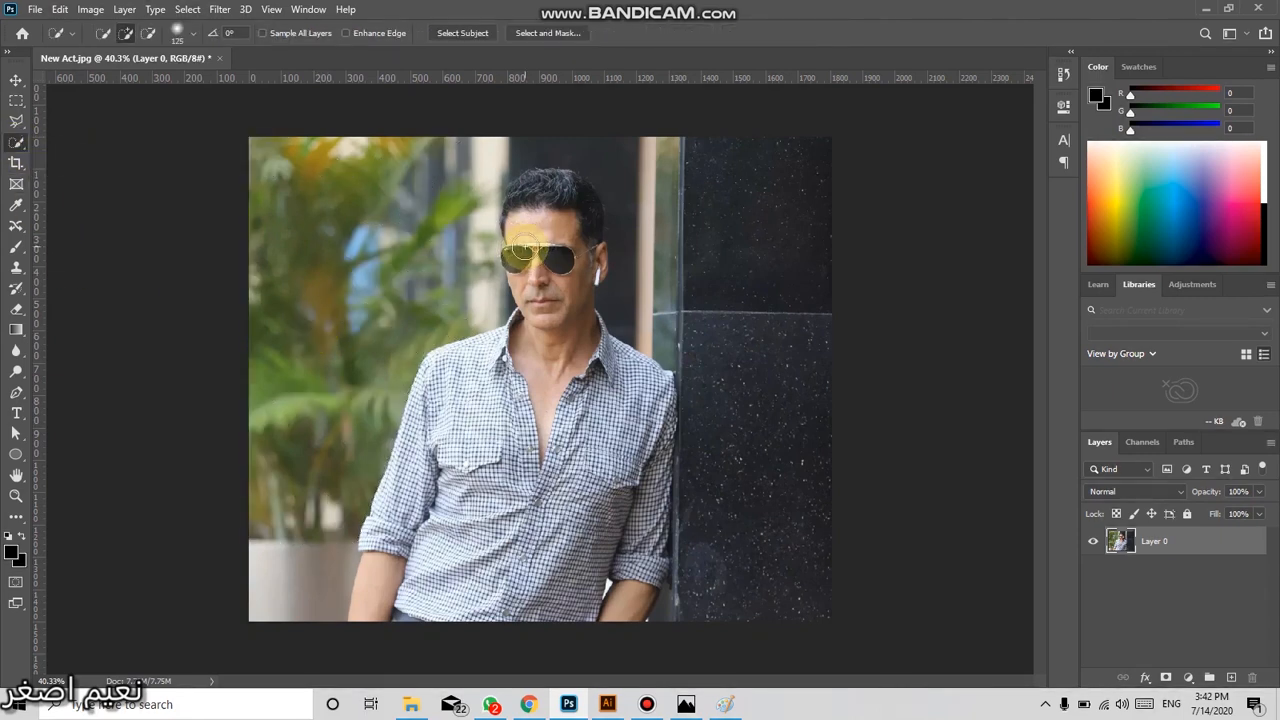
pyautogui.moveTo(524, 247)
pyautogui.mouseDown()
pyautogui.moveTo(535, 258)
pyautogui.moveTo(529, 216)
pyautogui.moveTo(563, 190)
pyautogui.moveTo(537, 197)
pyautogui.moveTo(551, 309)
pyautogui.mouseUp()
pyautogui.hotkey('ctrl', 'd')
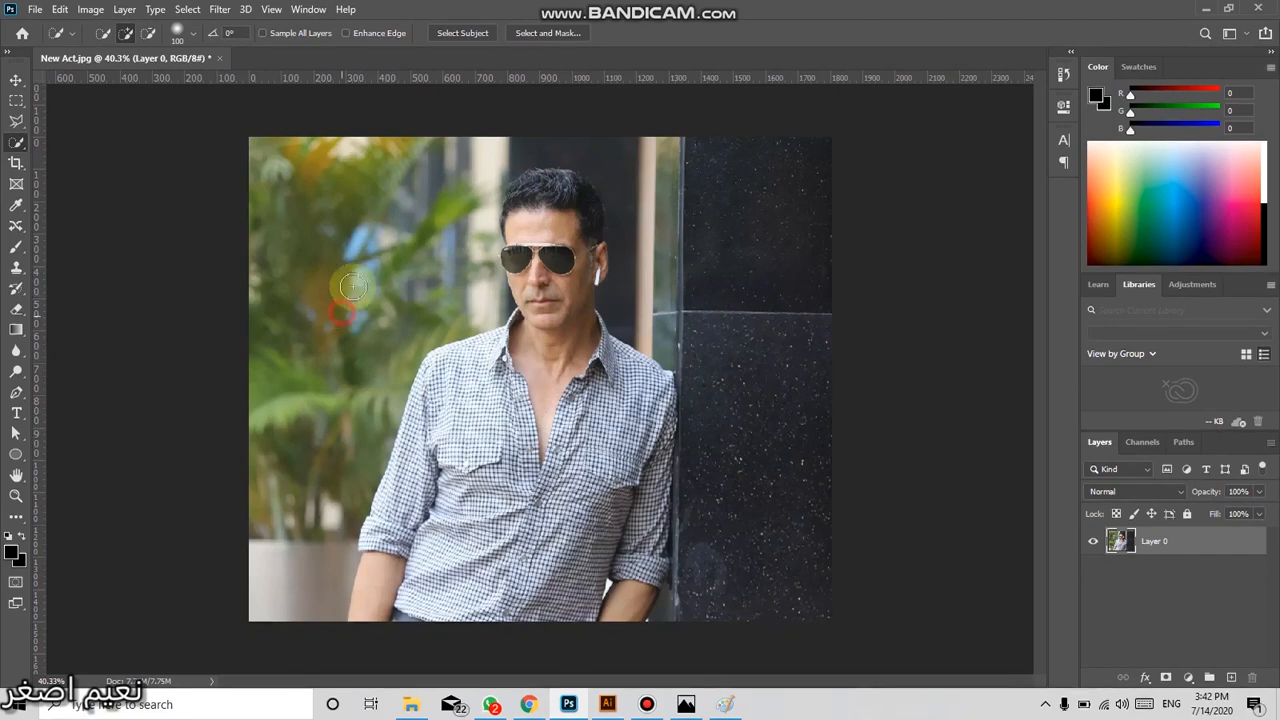
pyautogui.moveTo(371, 220); pyautogui.dragTo(309, 206)
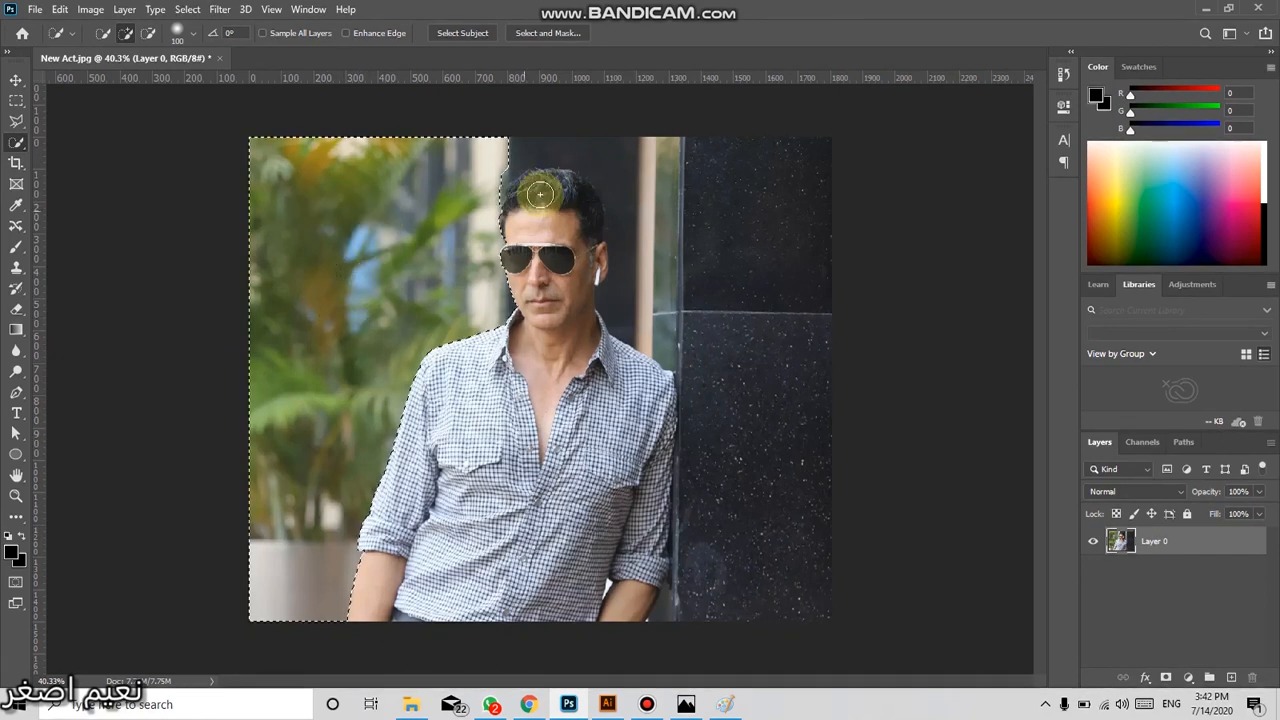
pyautogui.moveTo(778, 230)
pyautogui.mouseDown()
pyautogui.moveTo(778, 467)
pyautogui.moveTo(690, 243)
pyautogui.moveTo(675, 268)
pyautogui.moveTo(669, 185)
pyautogui.moveTo(624, 162)
pyautogui.moveTo(634, 191)
pyautogui.mouseUp()
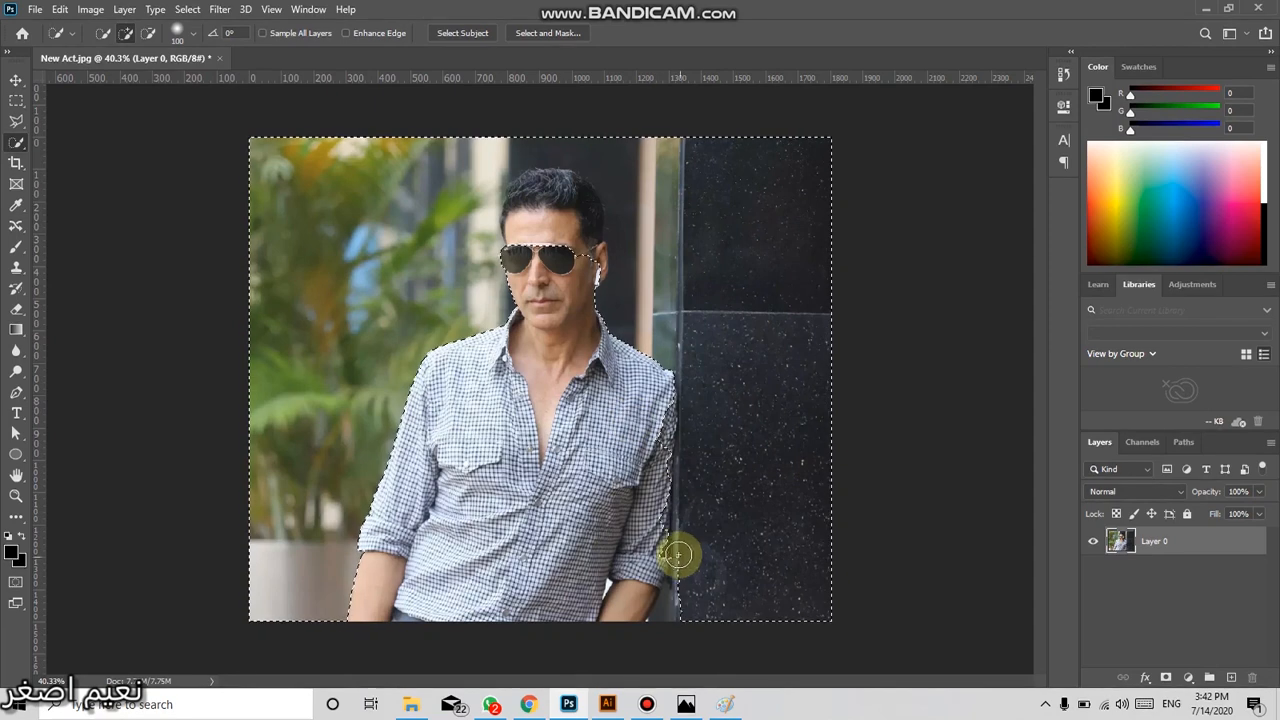
# Subtract the sunglasses, face, hair and ear from the background selection with a 45-pixel Quick Selection brush
pyautogui.scroll(3, 556, 190)
pyautogui.scroll(1, 524, 345)
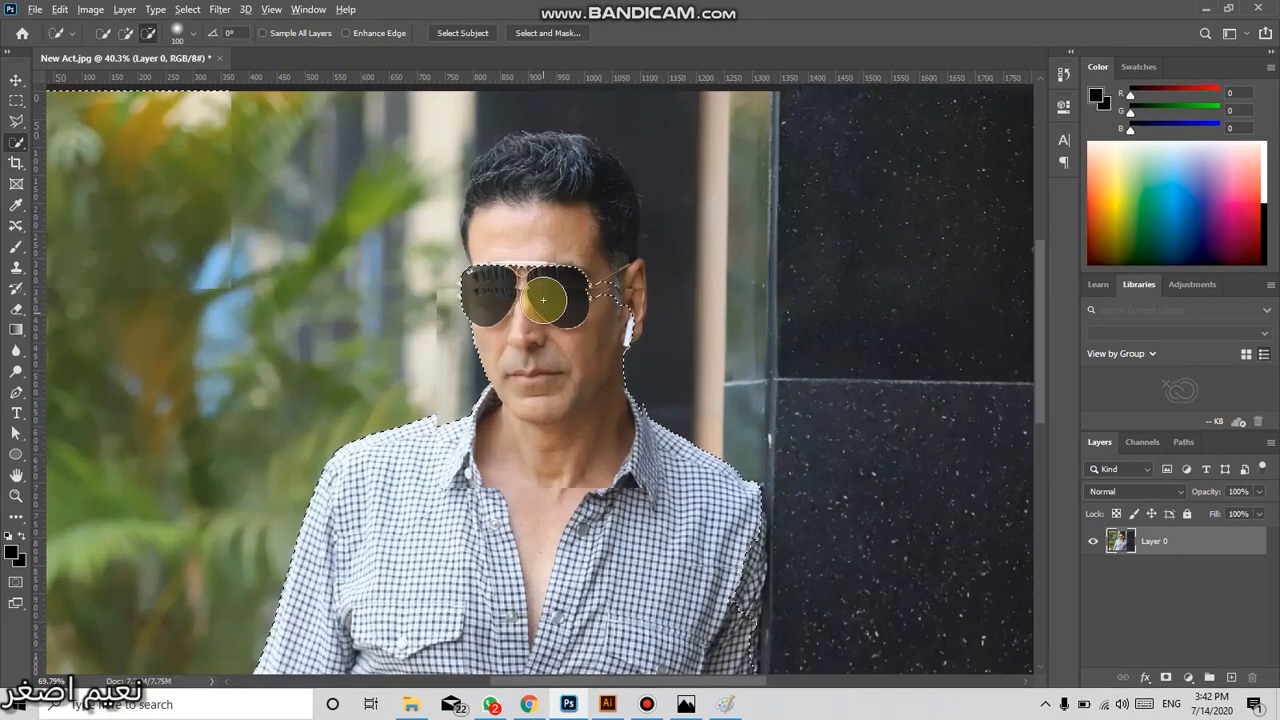
pyautogui.scroll(3, 549, 291)
pyautogui.press('[')
pyautogui.press('[')
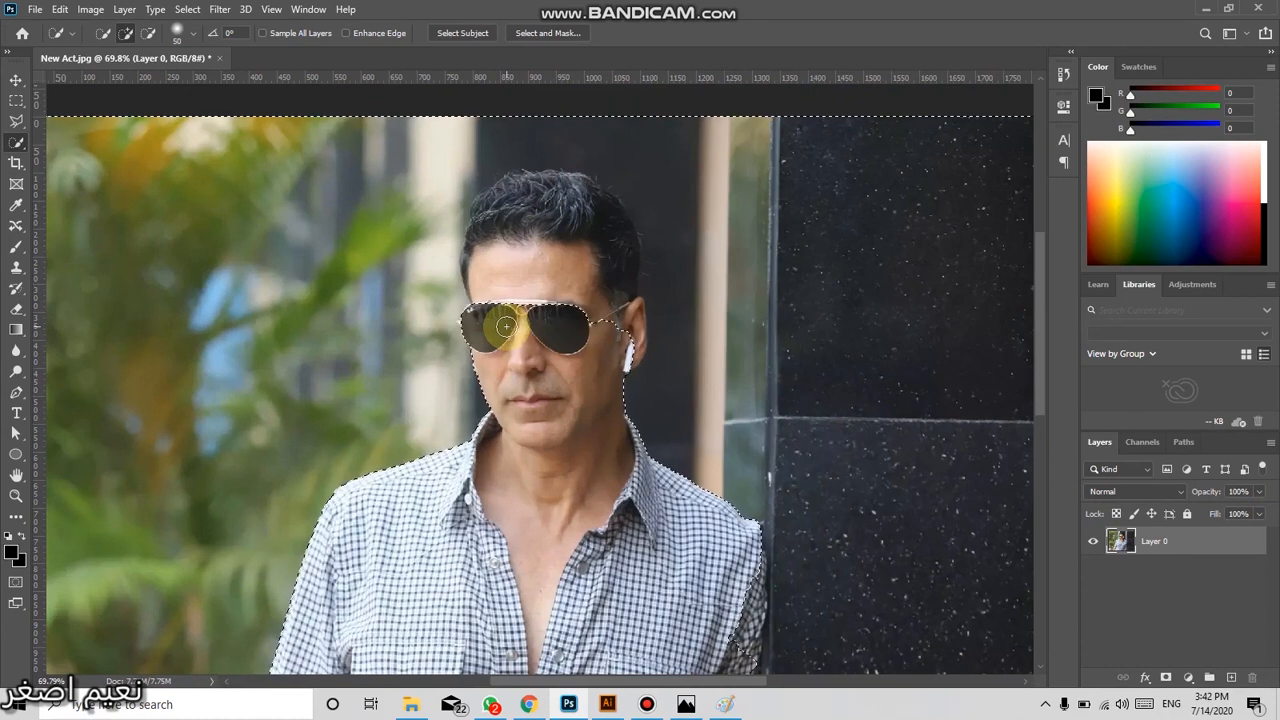
pyautogui.press('[')
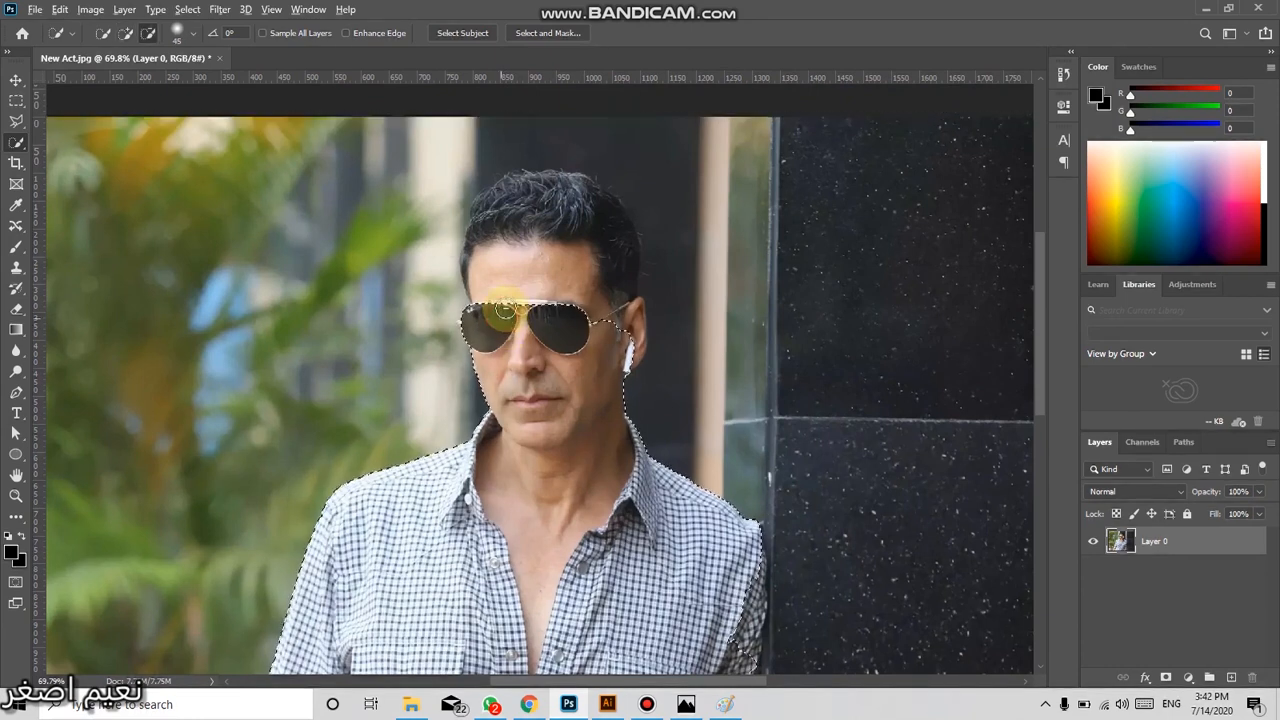
pyautogui.moveTo(506, 290)
pyautogui.mouseDown()
pyautogui.moveTo(520, 222)
pyautogui.moveTo(508, 202)
pyautogui.moveTo(486, 209)
pyautogui.moveTo(484, 268)
pyautogui.moveTo(557, 263)
pyautogui.moveTo(574, 211)
pyautogui.moveTo(601, 238)
pyautogui.moveTo(596, 338)
pyautogui.moveTo(570, 320)
pyautogui.moveTo(601, 328)
pyautogui.moveTo(571, 306)
pyautogui.moveTo(623, 320)
pyautogui.moveTo(634, 346)
pyautogui.mouseUp()
pyautogui.scroll(2, 628, 378)
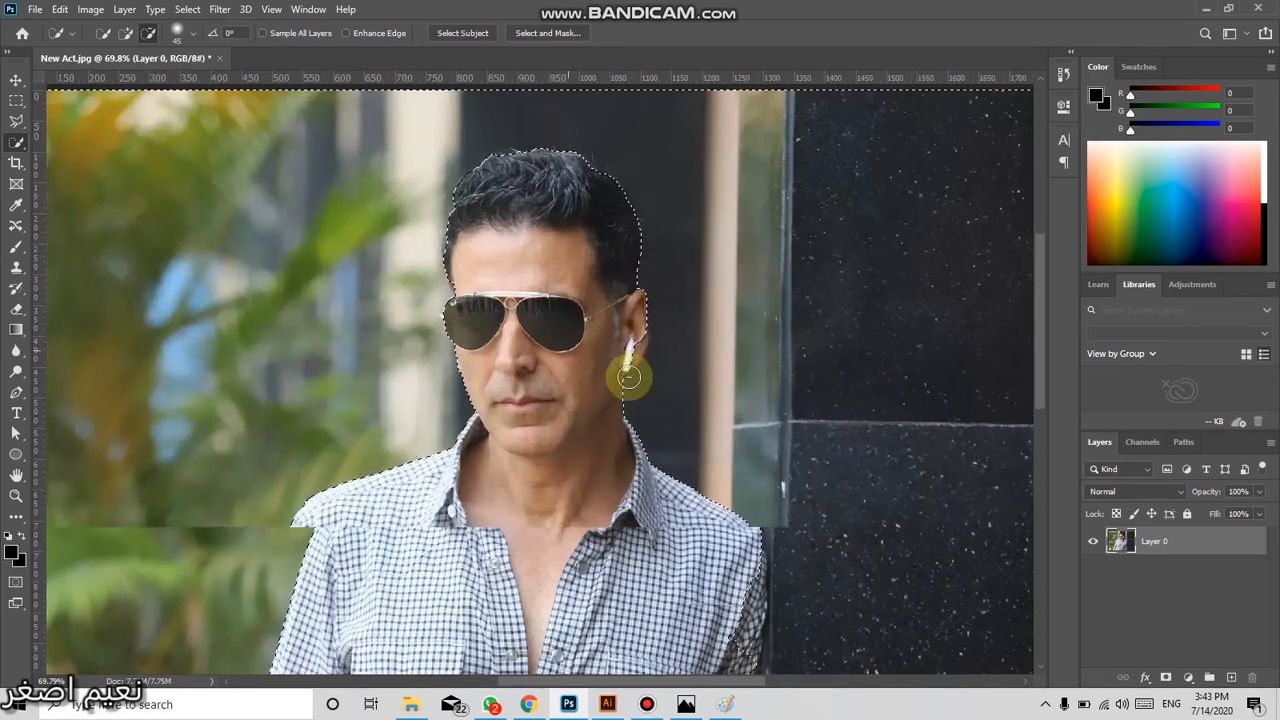
pyautogui.scroll(4, 626, 341)
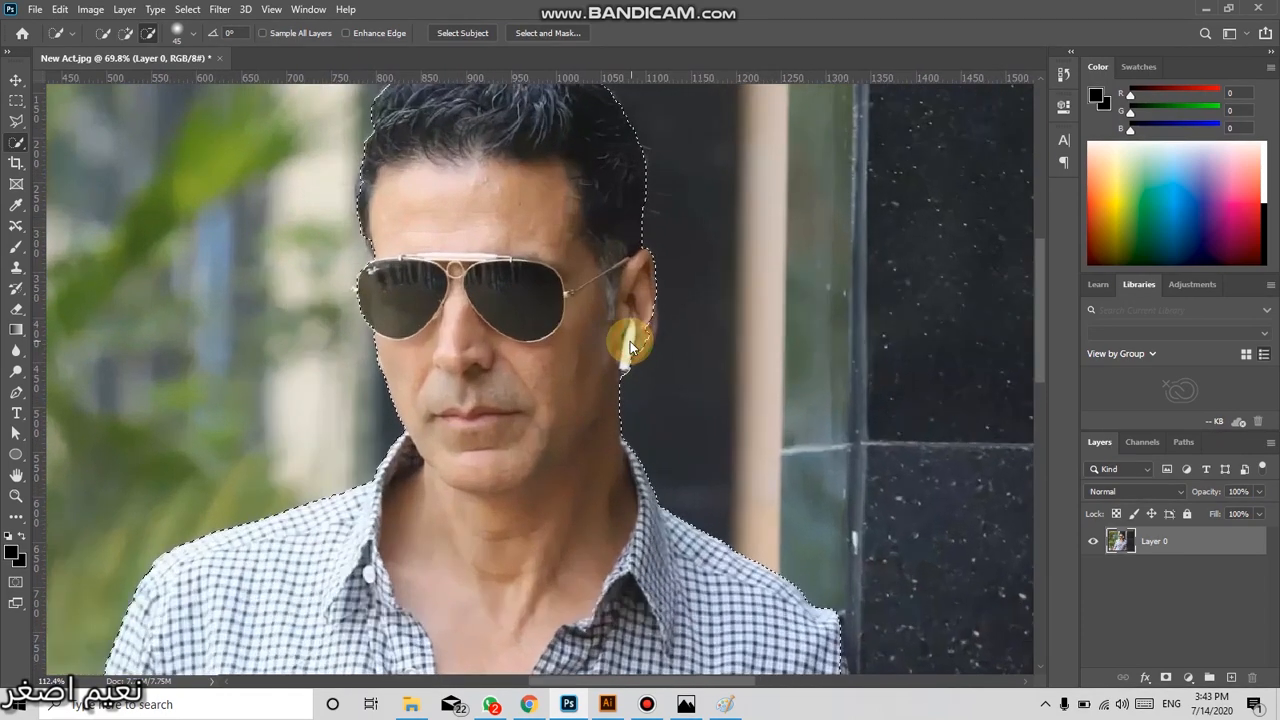
# Refine the background selection along the shoulder and upper sleeve beside the dark wall, reducing the Quick Selection brush to 30
pyautogui.moveTo(486, 189); pyautogui.dragTo(488, 247)
pyautogui.moveTo(430, 427); pyautogui.dragTo(371, 206)
pyautogui.moveTo(829, 420); pyautogui.dragTo(743, 403)
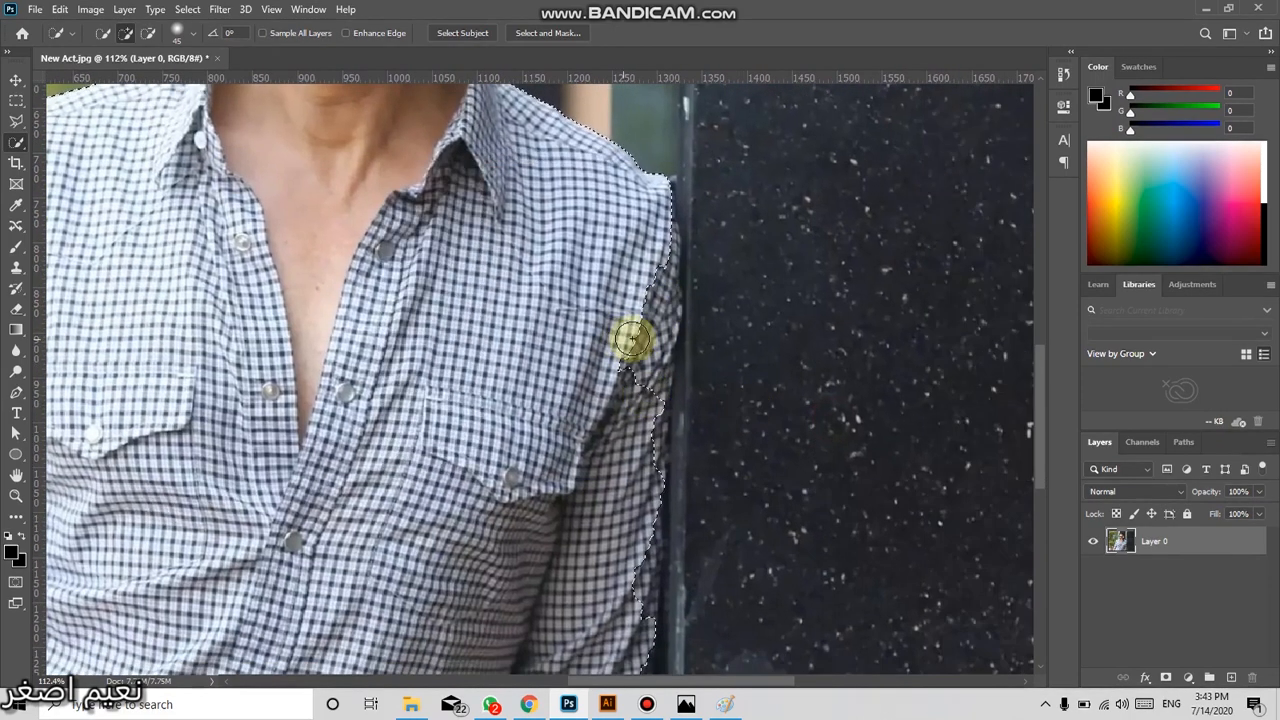
pyautogui.moveTo(656, 239)
pyautogui.mouseDown()
pyautogui.moveTo(616, 455)
pyautogui.moveTo(622, 417)
pyautogui.mouseUp()
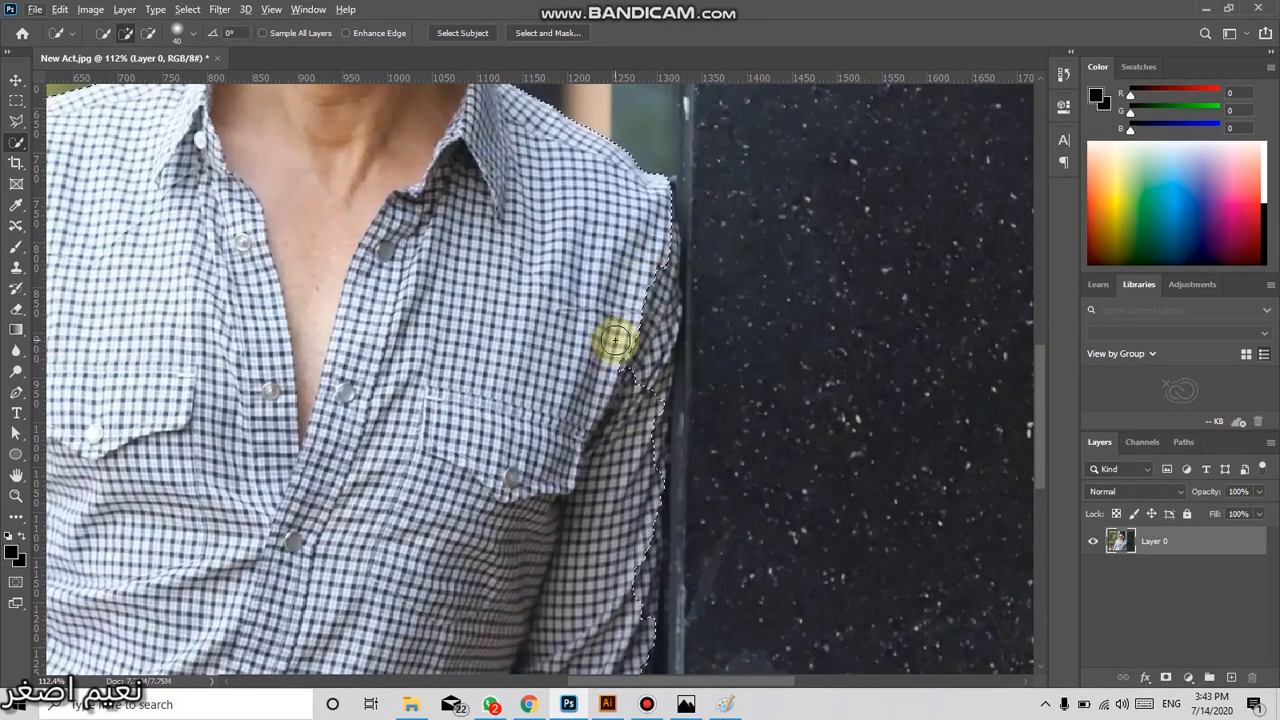
pyautogui.keyDown('alt'); pyautogui.click(634, 289); pyautogui.keyUp('alt')
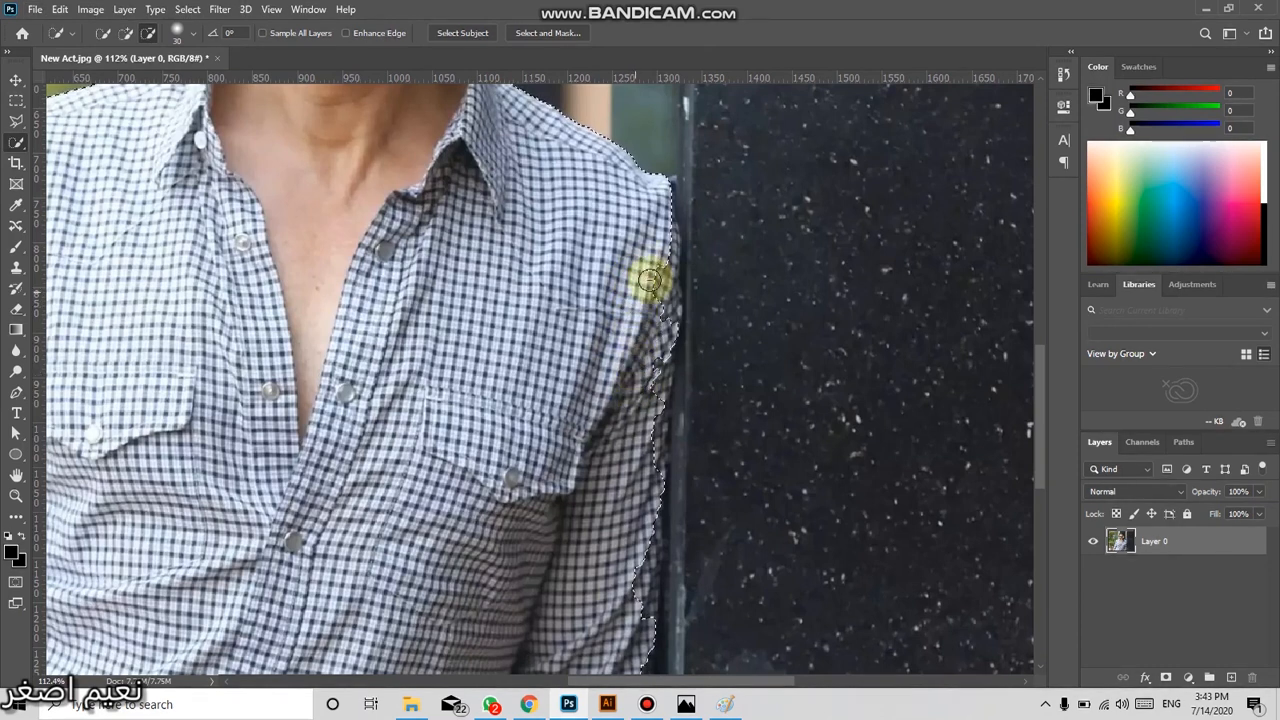
pyautogui.moveTo(664, 268)
pyautogui.mouseDown()
pyautogui.moveTo(664, 245)
pyautogui.moveTo(657, 337)
pyautogui.moveTo(634, 337)
pyautogui.moveTo(650, 526)
pyautogui.moveTo(631, 505)
pyautogui.moveTo(663, 434)
pyautogui.moveTo(660, 408)
pyautogui.moveTo(649, 443)
pyautogui.moveTo(685, 441)
pyautogui.moveTo(691, 458)
pyautogui.moveTo(629, 486)
pyautogui.moveTo(657, 471)
pyautogui.moveTo(651, 536)
pyautogui.mouseUp()
# Subtract the lower sleeve down to the rolled cuff from the background selection with the 30-pixel brush
pyautogui.scroll(-5, 645, 480)
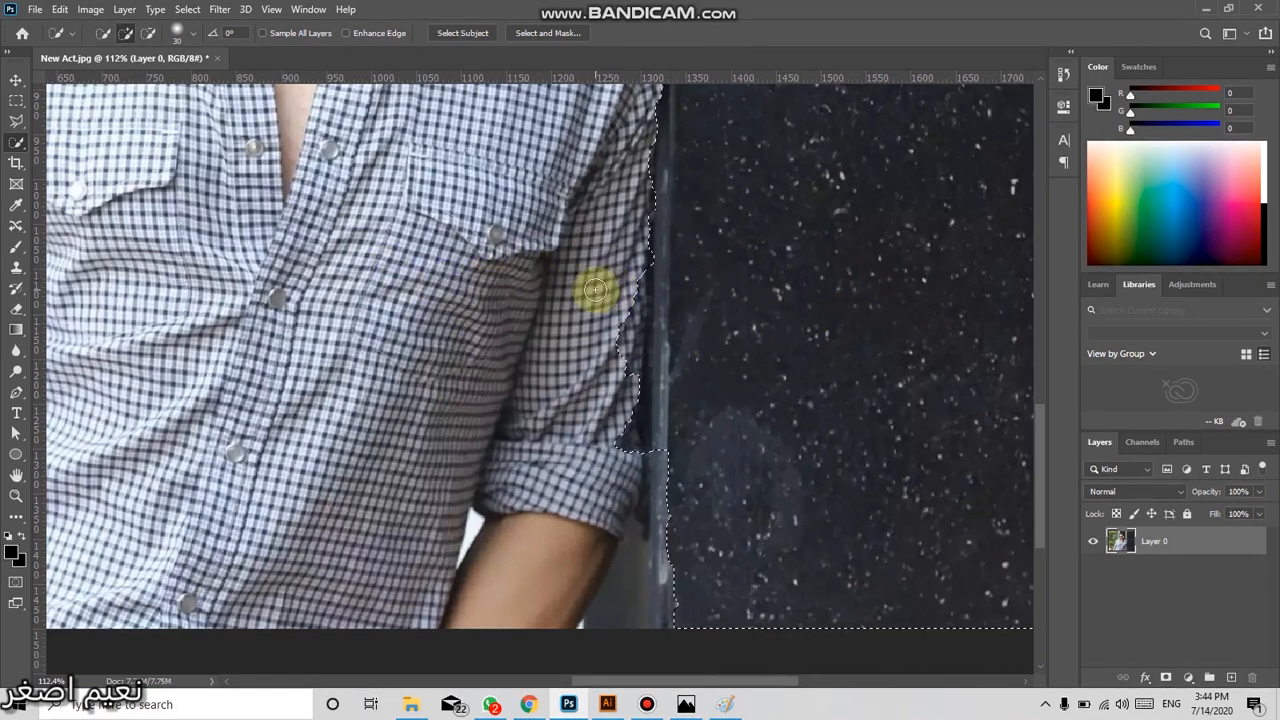
pyautogui.press('alt')
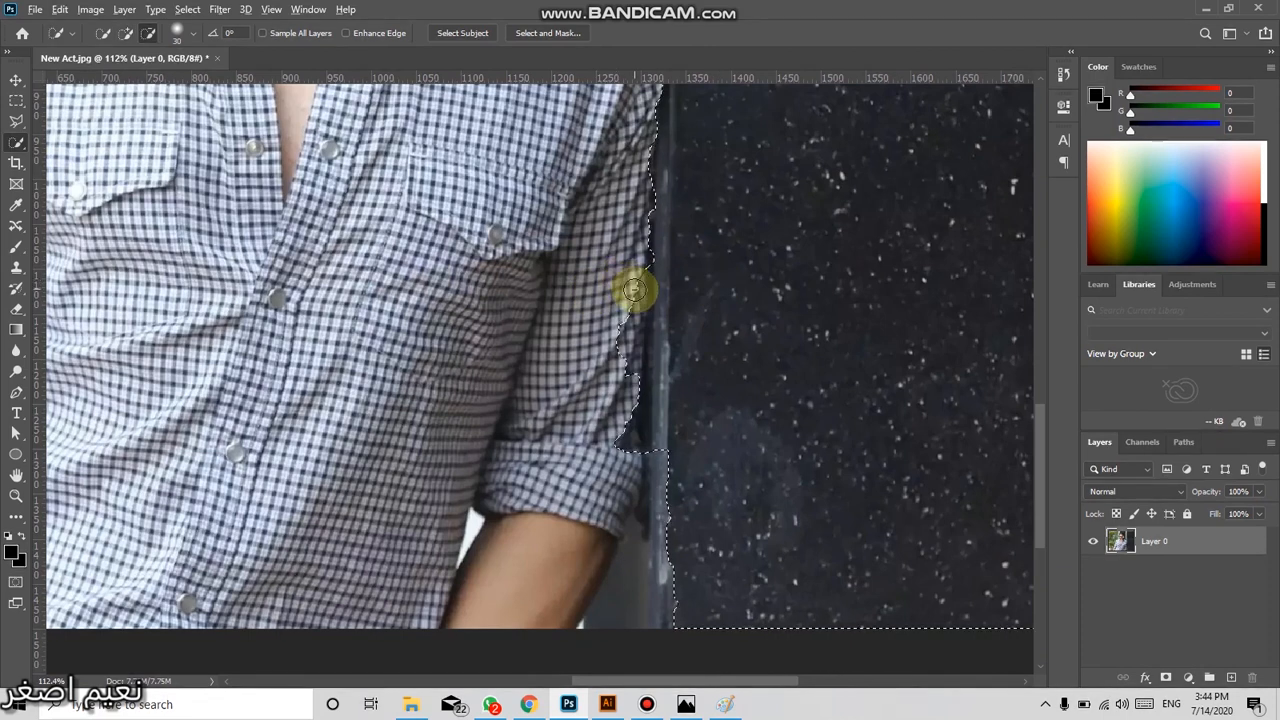
pyautogui.moveTo(634, 290); pyautogui.dragTo(593, 358)
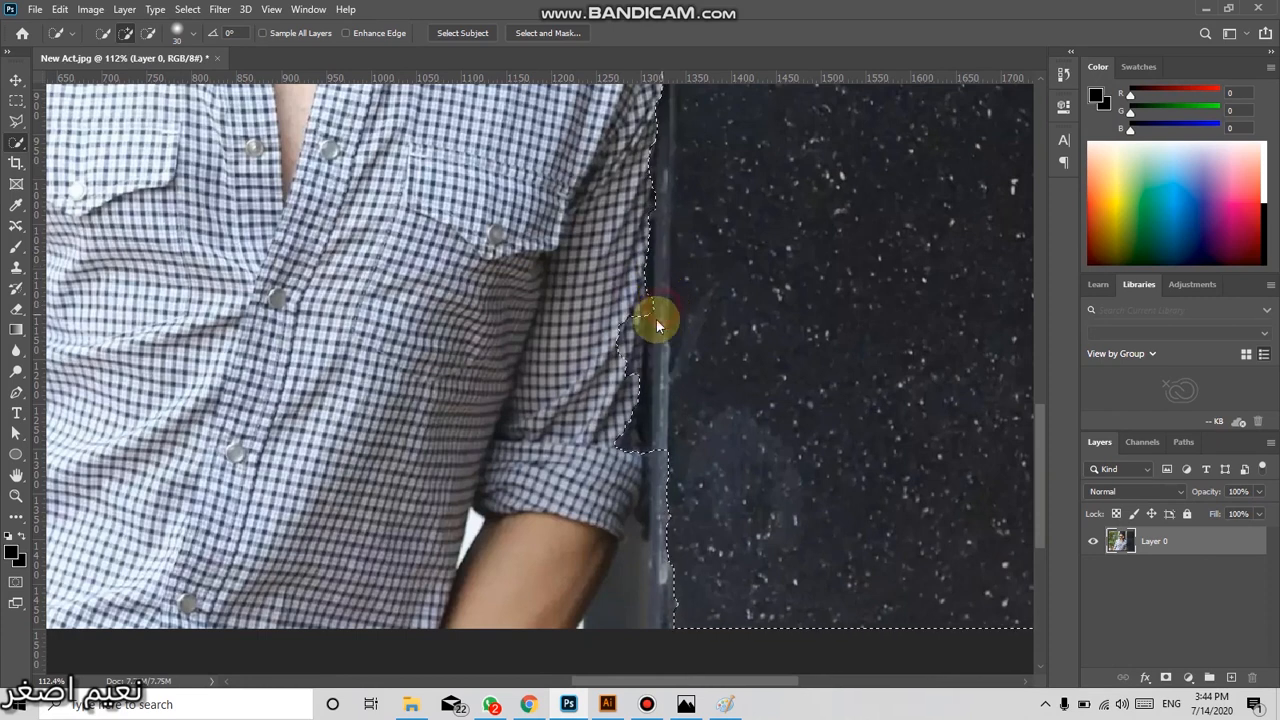
pyautogui.press('alt')
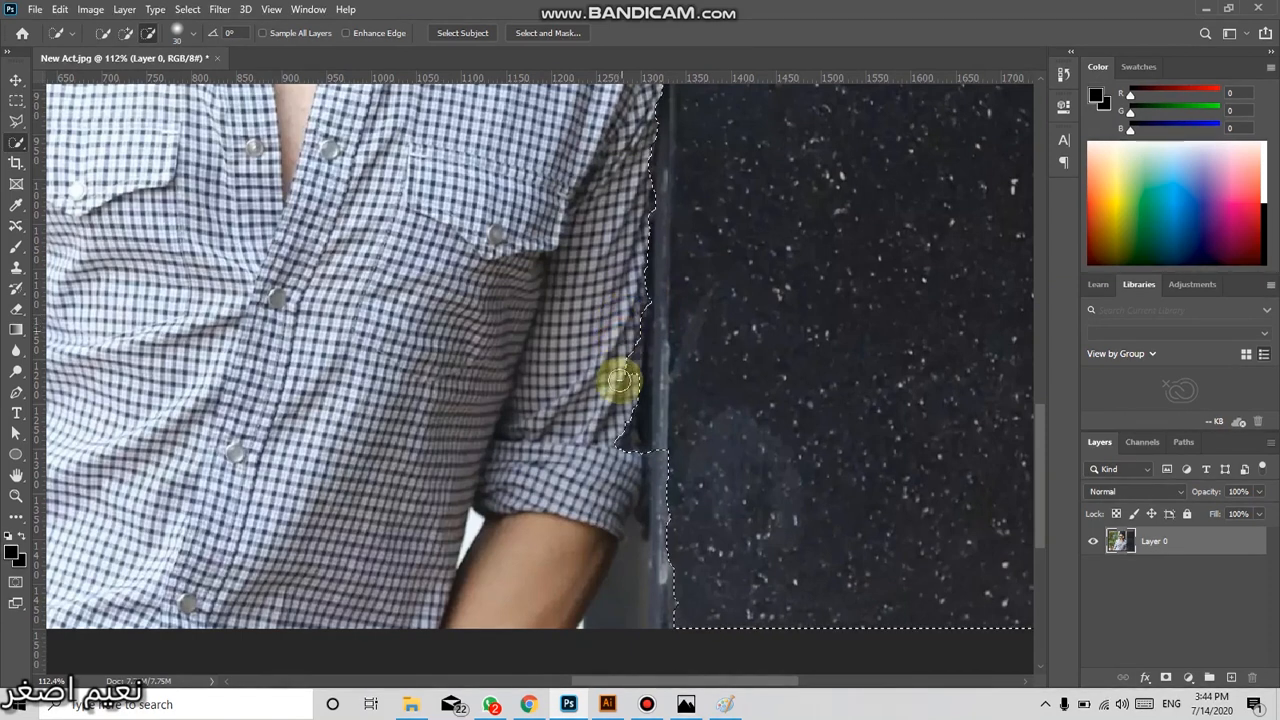
pyautogui.moveTo(612, 404); pyautogui.dragTo(617, 476)
pyautogui.press('alt')
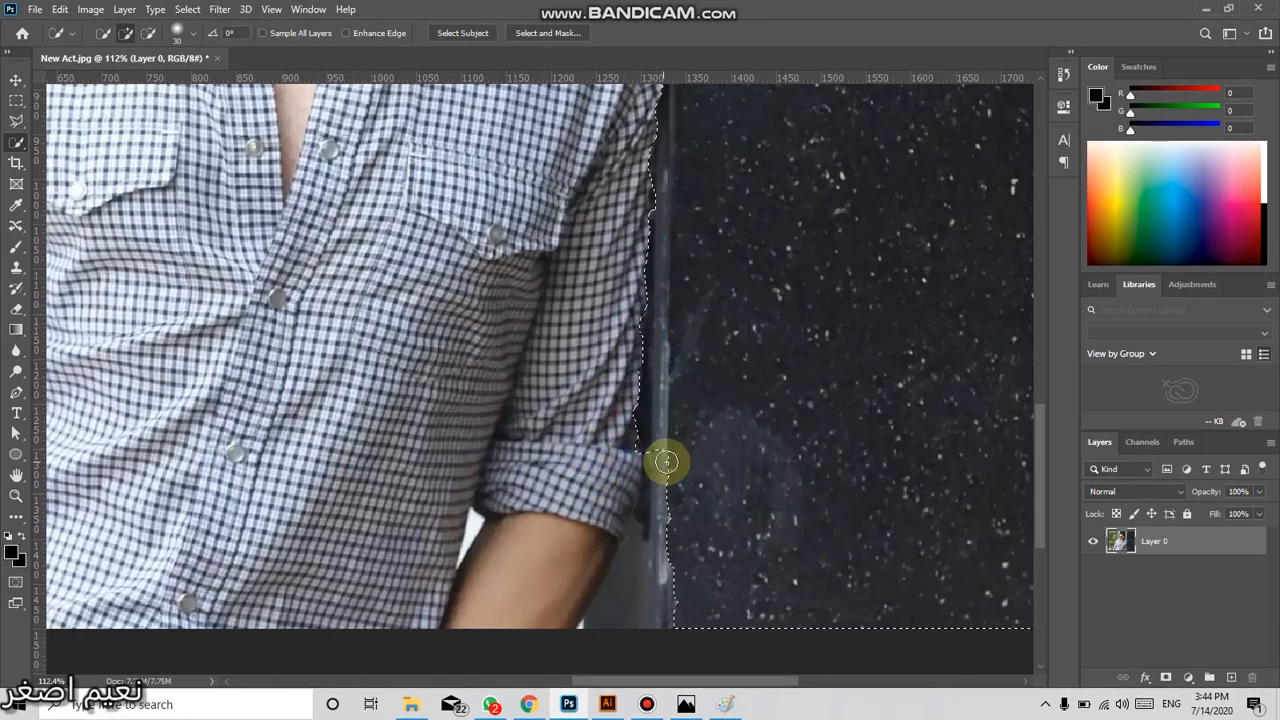
# Refine the background selection around the rolled cuff and forearm beside the dark wall with a 15-pixel Quick Selection brush
pyautogui.moveTo(674, 457); pyautogui.dragTo(677, 603)
pyautogui.moveTo(517, 555)
pyautogui.mouseDown()
pyautogui.moveTo(561, 511)
pyautogui.moveTo(669, 514)
pyautogui.moveTo(674, 486)
pyautogui.moveTo(654, 624)
pyautogui.mouseUp()
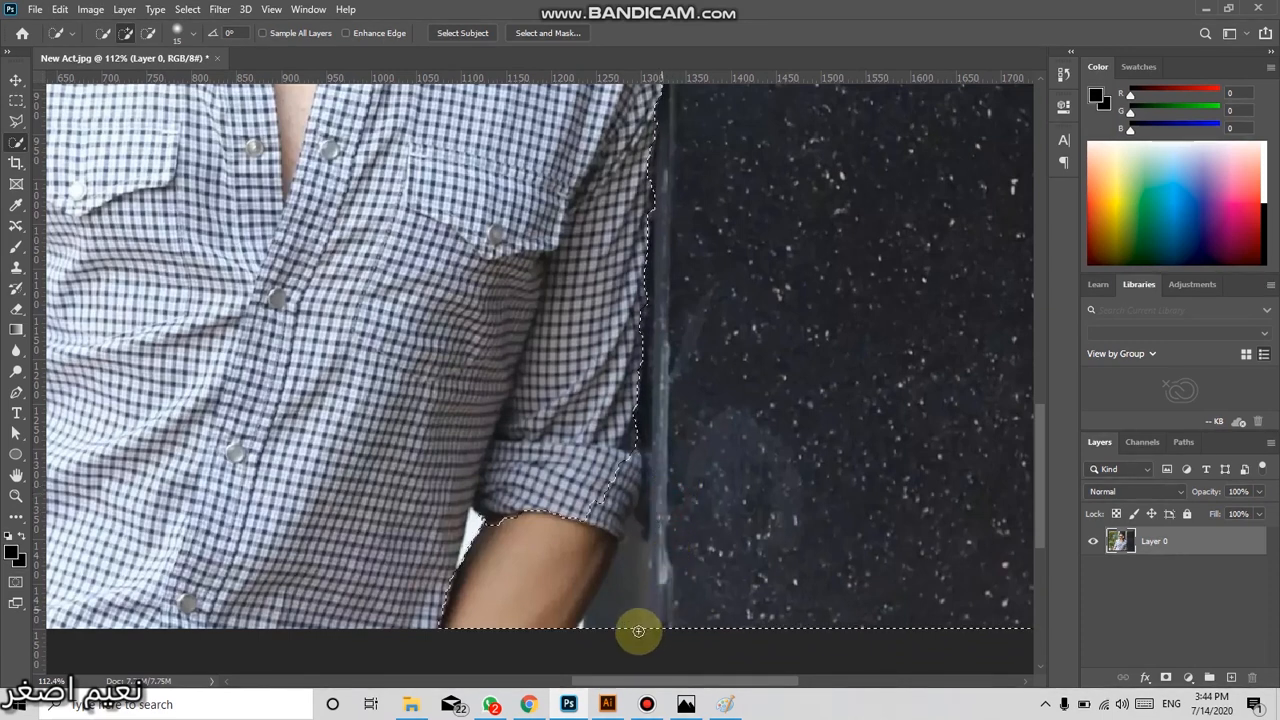
pyautogui.moveTo(633, 466)
pyautogui.mouseDown()
pyautogui.moveTo(519, 480)
pyautogui.moveTo(483, 500)
pyautogui.moveTo(491, 522)
pyautogui.moveTo(465, 580)
pyautogui.moveTo(463, 631)
pyautogui.moveTo(490, 587)
pyautogui.moveTo(589, 512)
pyautogui.moveTo(568, 512)
pyautogui.moveTo(596, 513)
pyautogui.moveTo(600, 487)
pyautogui.moveTo(625, 468)
pyautogui.moveTo(603, 539)
pyautogui.moveTo(617, 511)
pyautogui.moveTo(616, 524)
pyautogui.moveTo(646, 512)
pyautogui.moveTo(630, 511)
pyautogui.moveTo(621, 486)
pyautogui.moveTo(614, 526)
pyautogui.mouseUp()
pyautogui.scroll(-3, 614, 526)
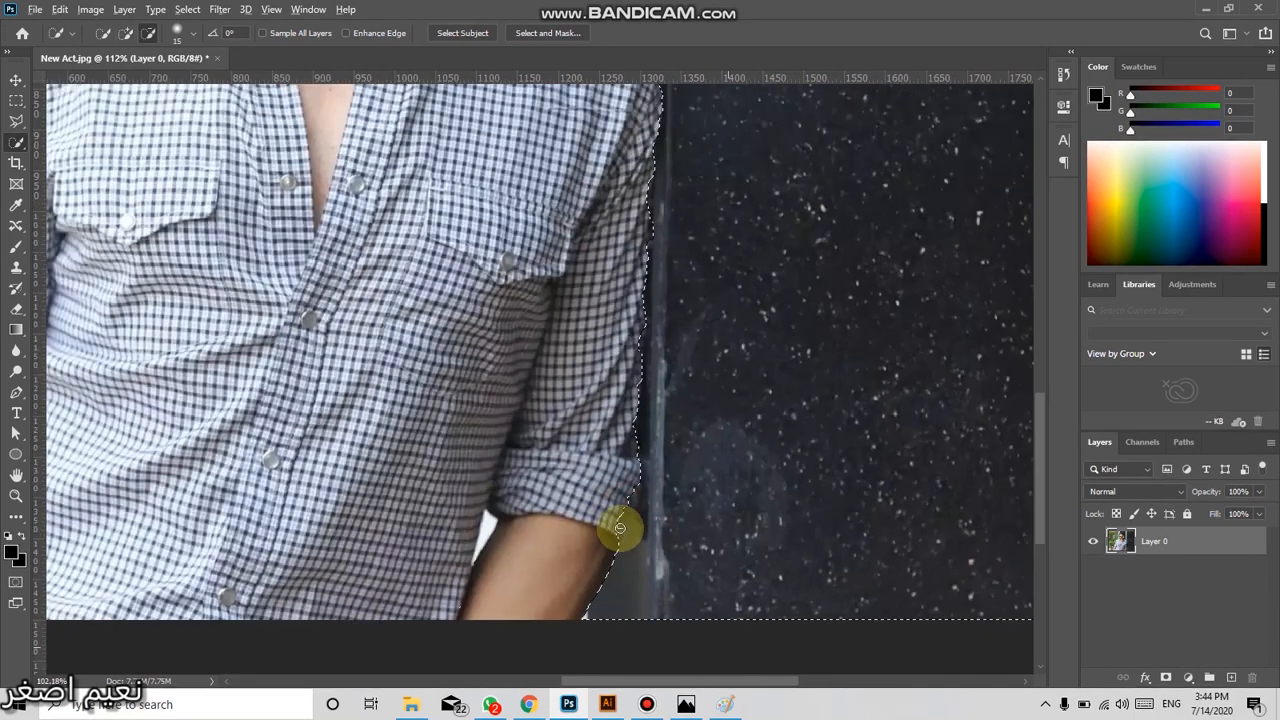
pyautogui.scroll(-5, 620, 527)
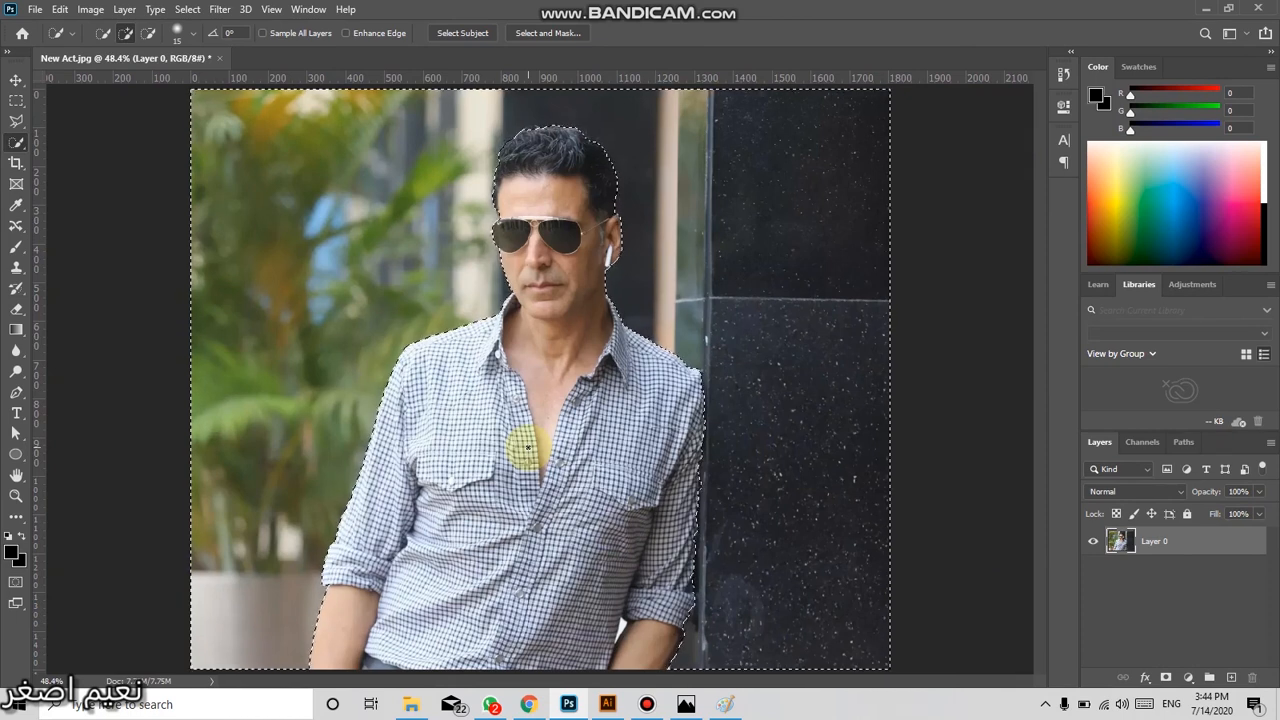
# Undo a trial deletion of the background and feather the background selection by 2 pixels
pyautogui.press('Delete')
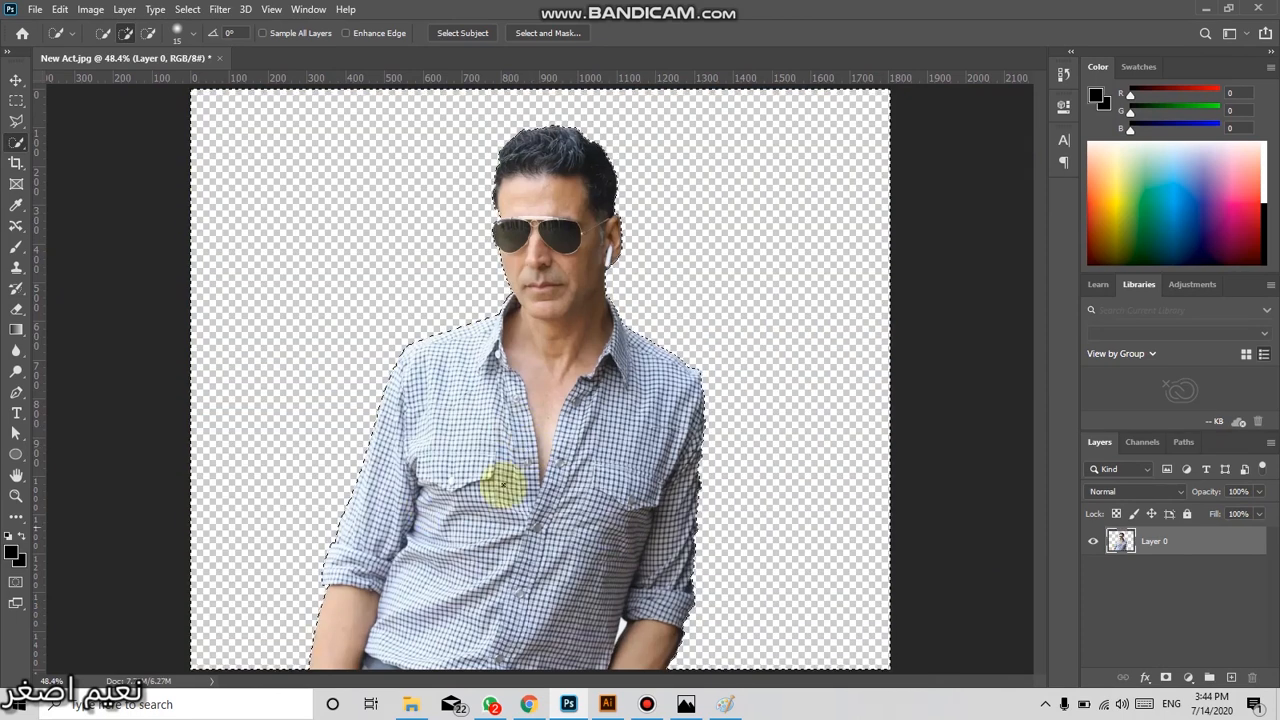
pyautogui.hotkey('ctrl', 'z')
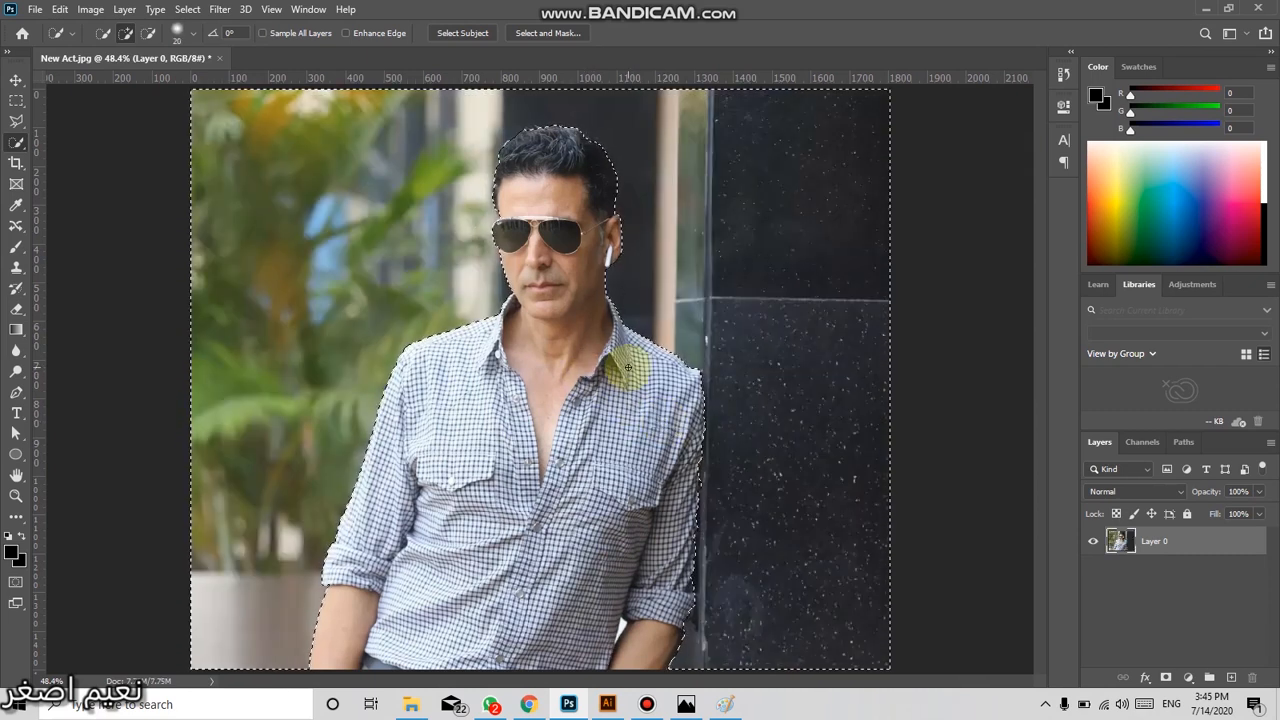
pyautogui.rightClick(688, 285)
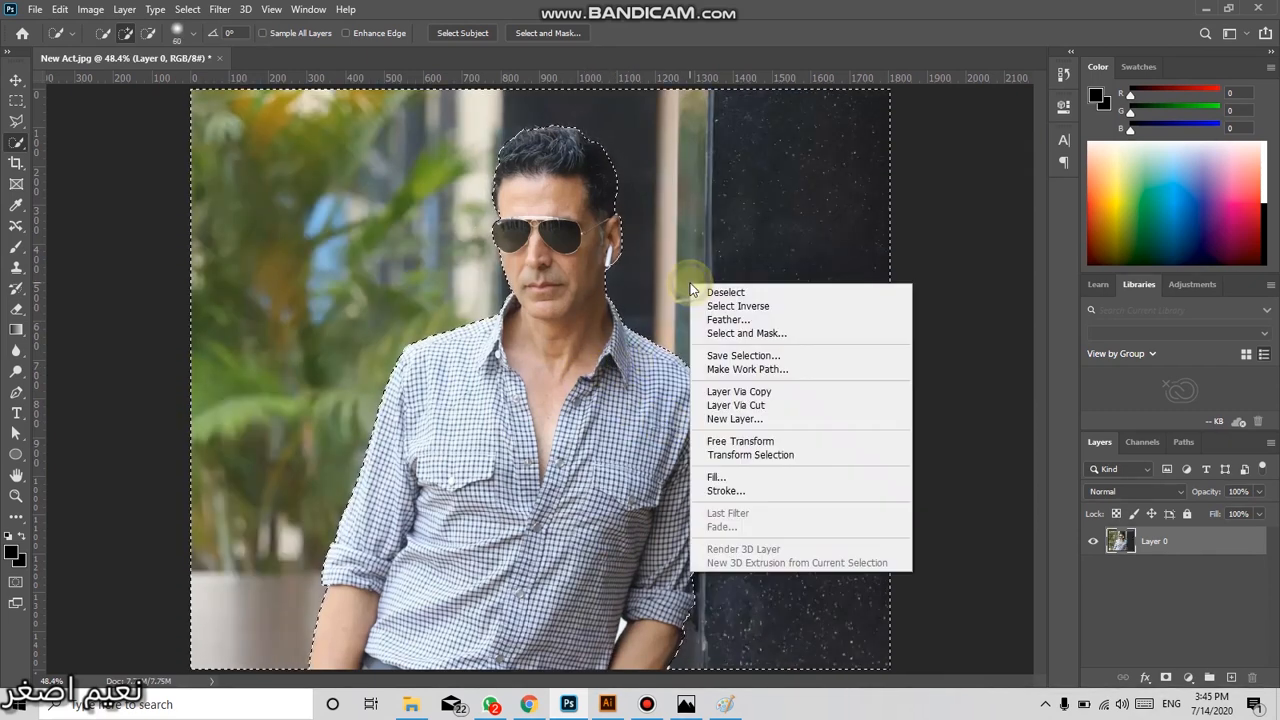
pyautogui.click(714, 320)
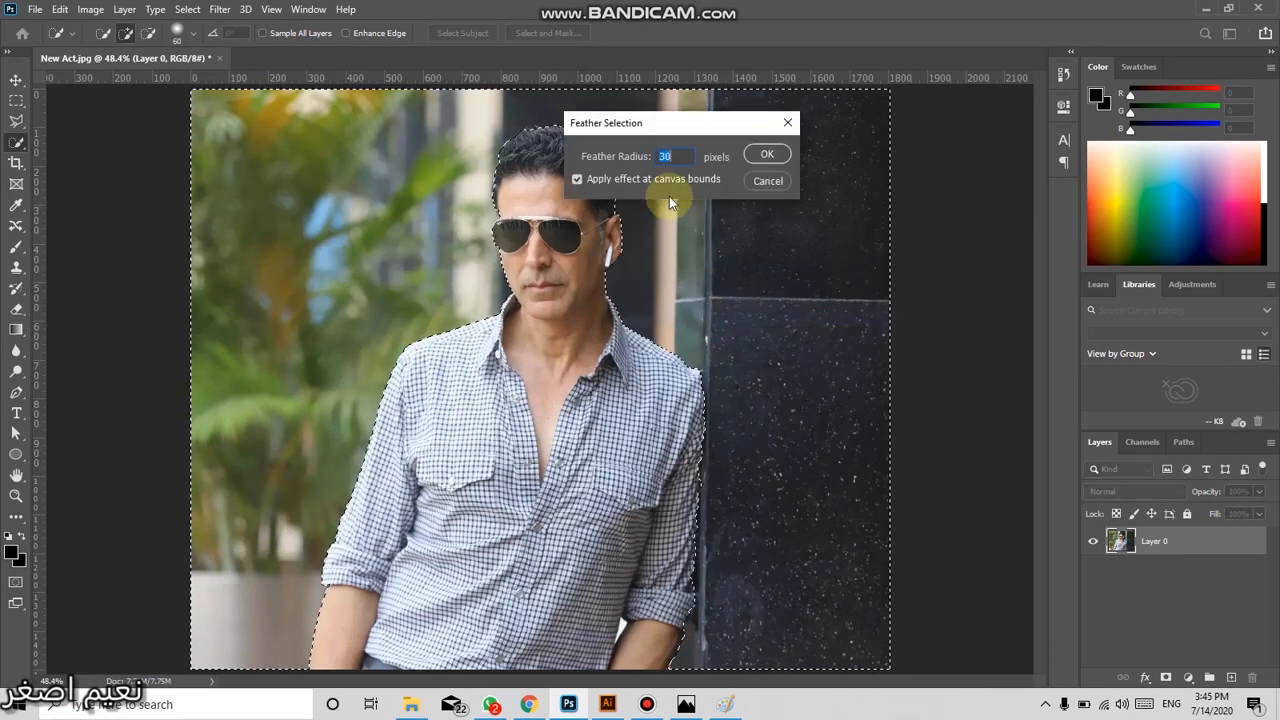
pyautogui.write('2')
pyautogui.press('Return')
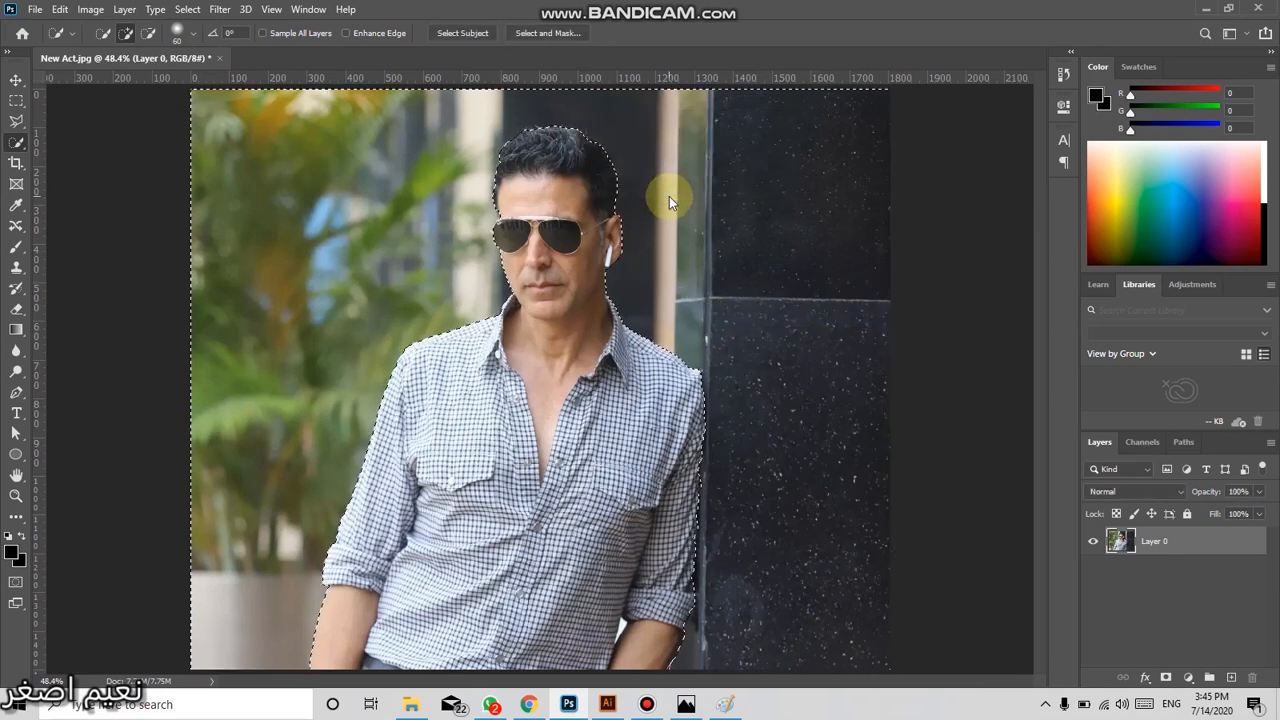
# Undo a trial deletion of the feathered background and invert the selection so it covers the man
pyautogui.press('Delete')
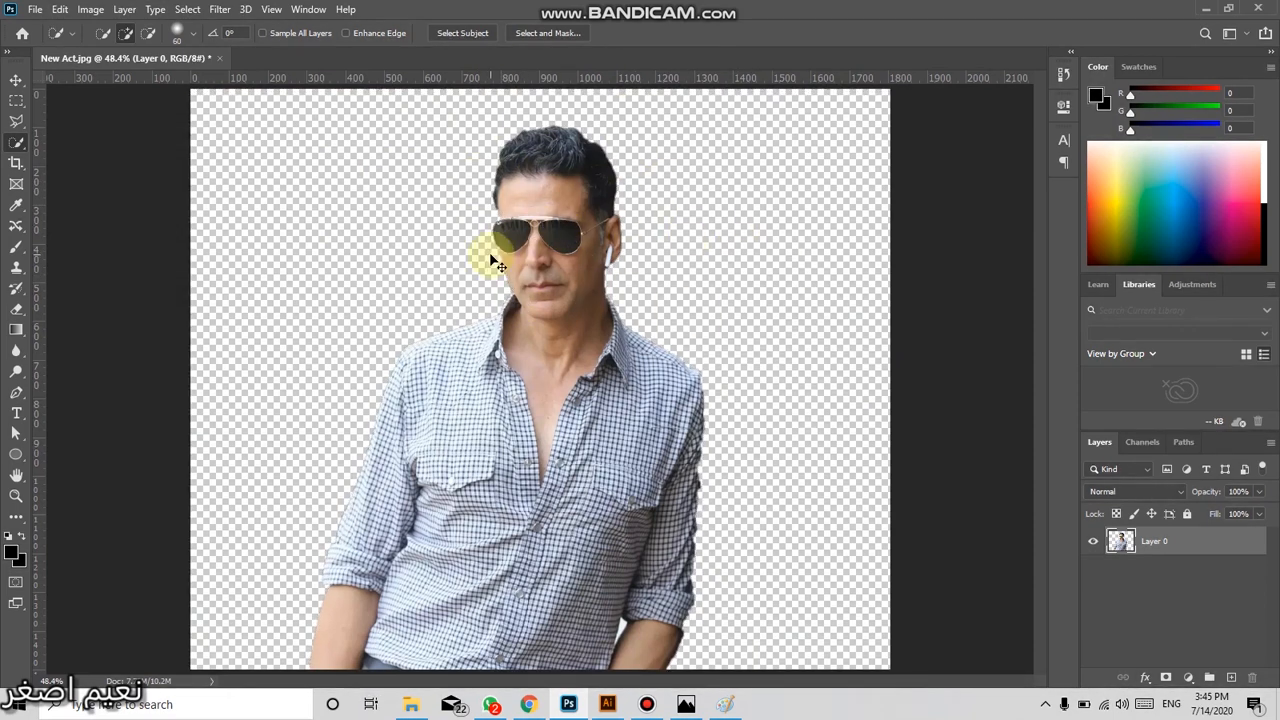
pyautogui.hotkey('ctrl', 'z')
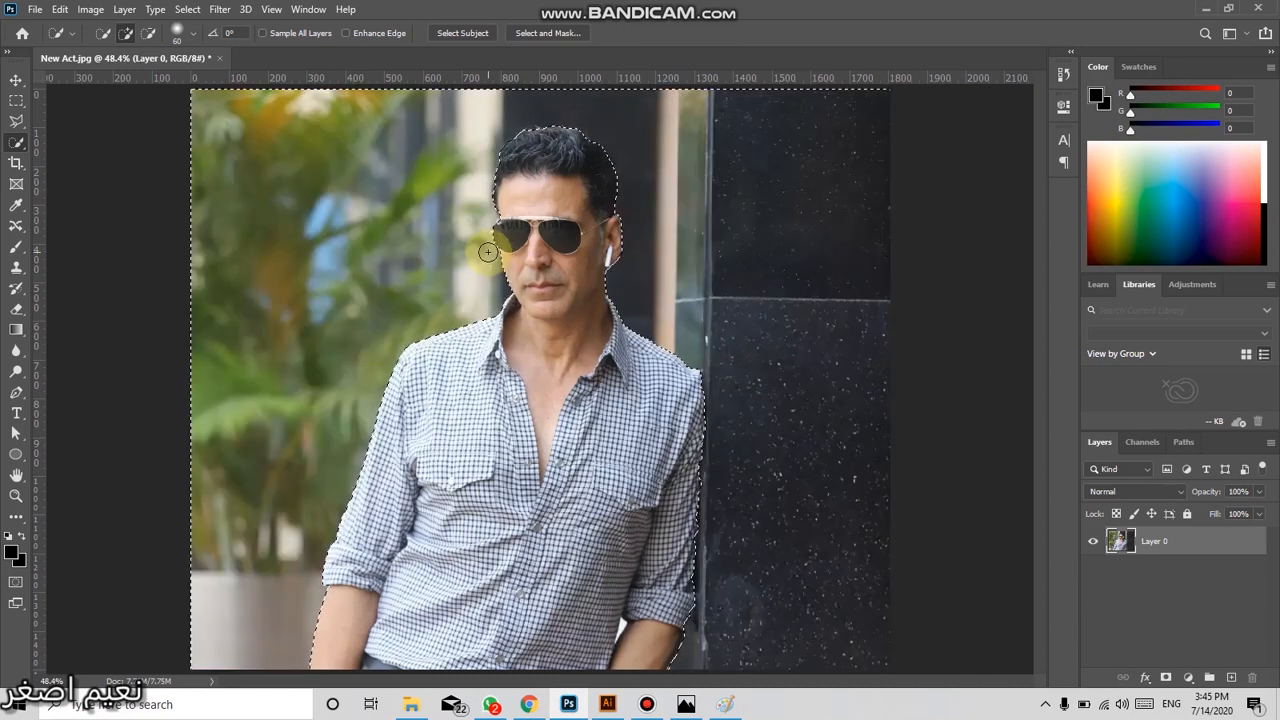
pyautogui.scroll(-2, 487, 252)
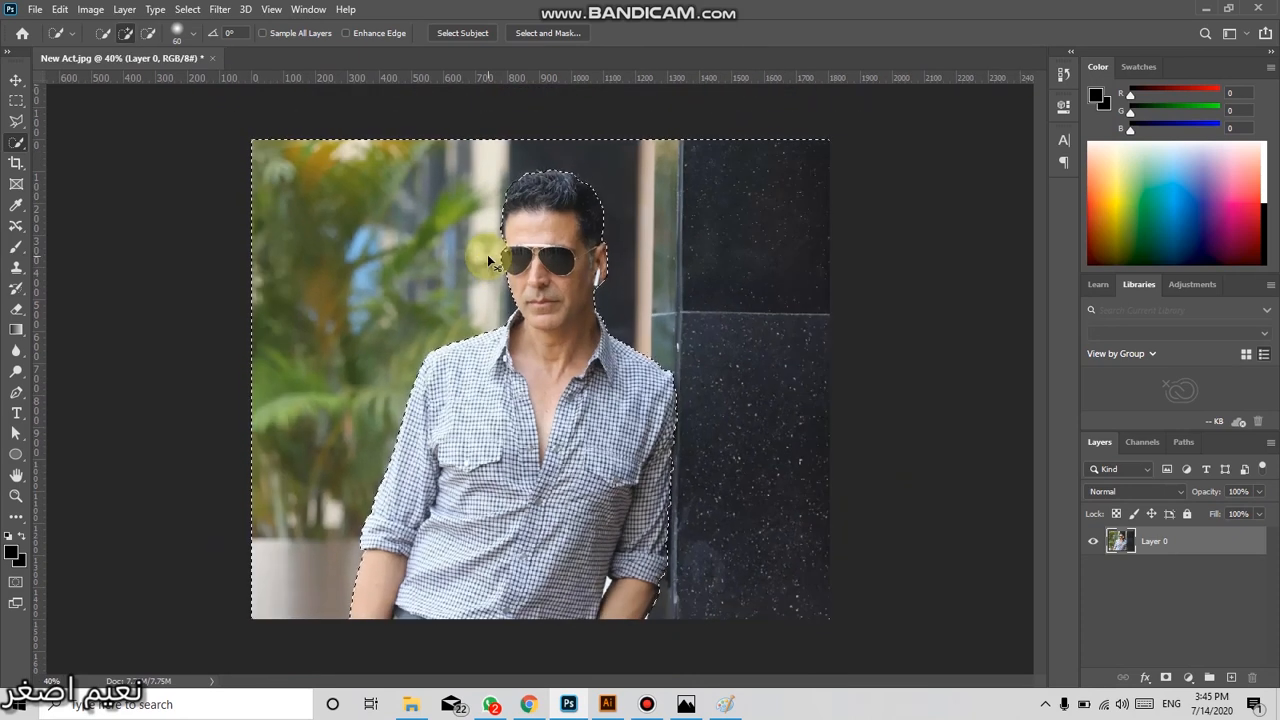
pyautogui.hotkey('ctrl', 'z')
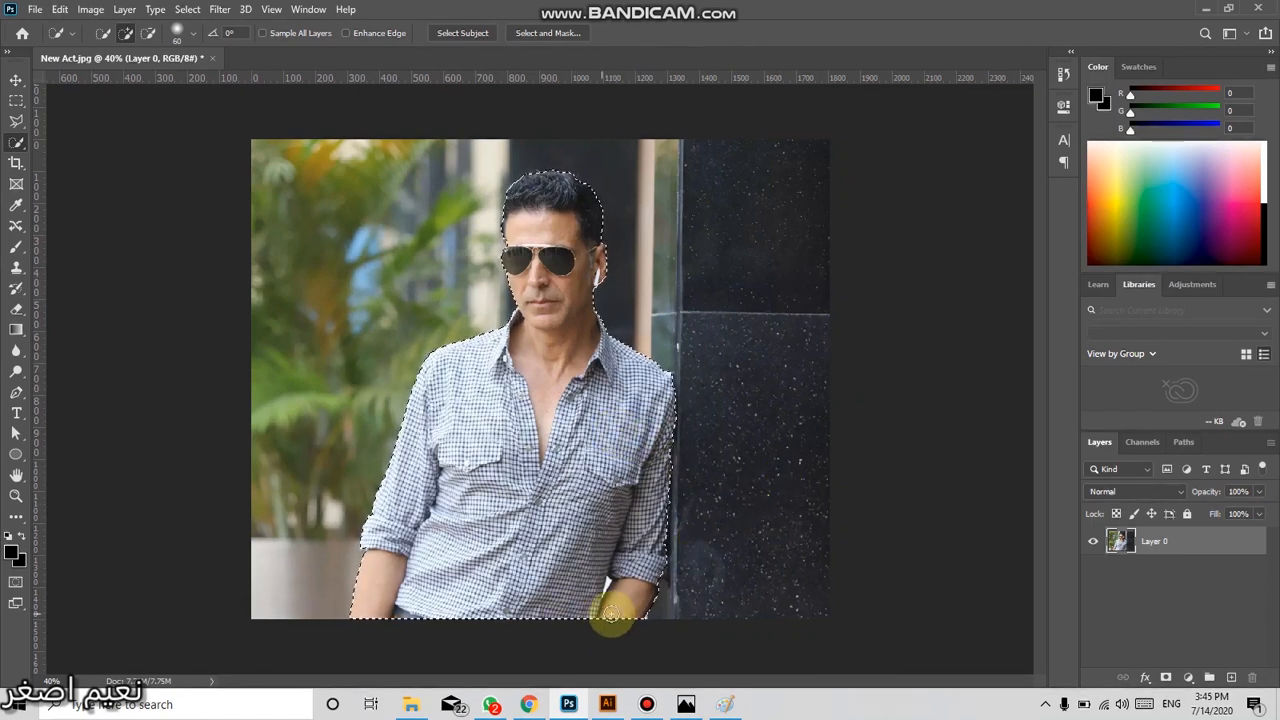
# Subtract the white gap between the shirt and the forearm from the man's selection with the Magic Wand at tolerance 50
pyautogui.scroll(5, 612, 613)
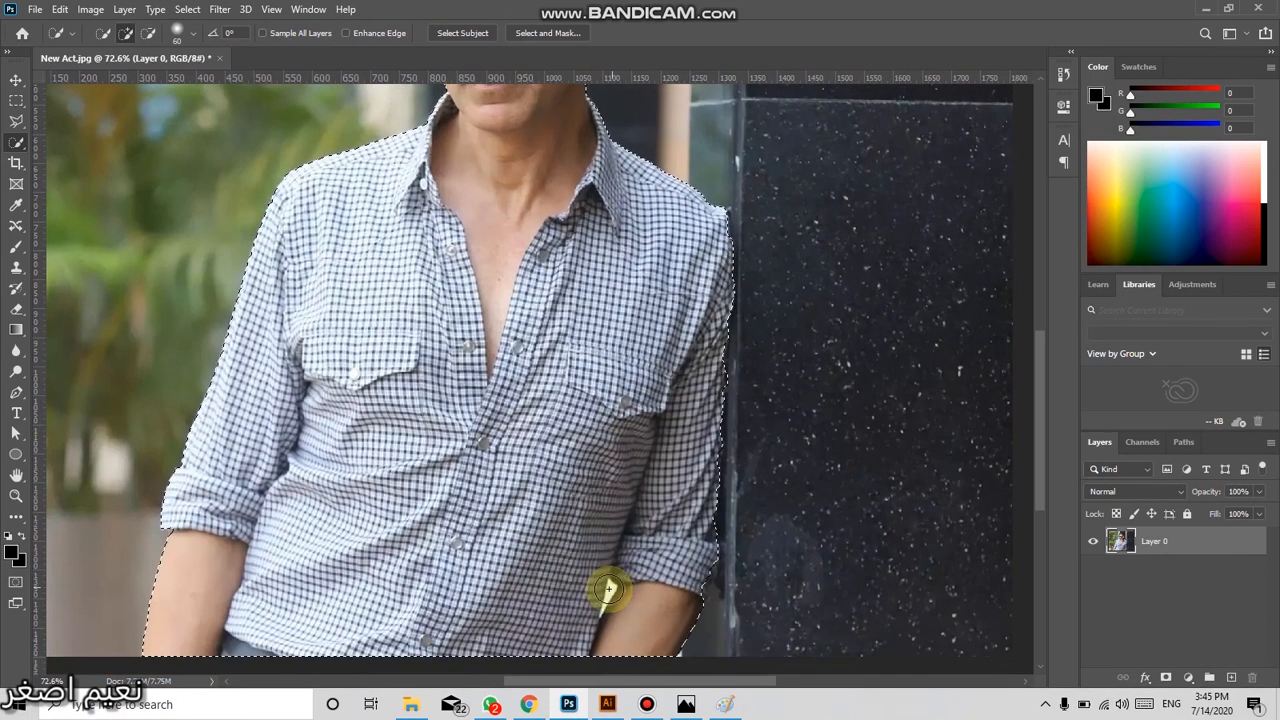
pyautogui.rightClick(11, 147)
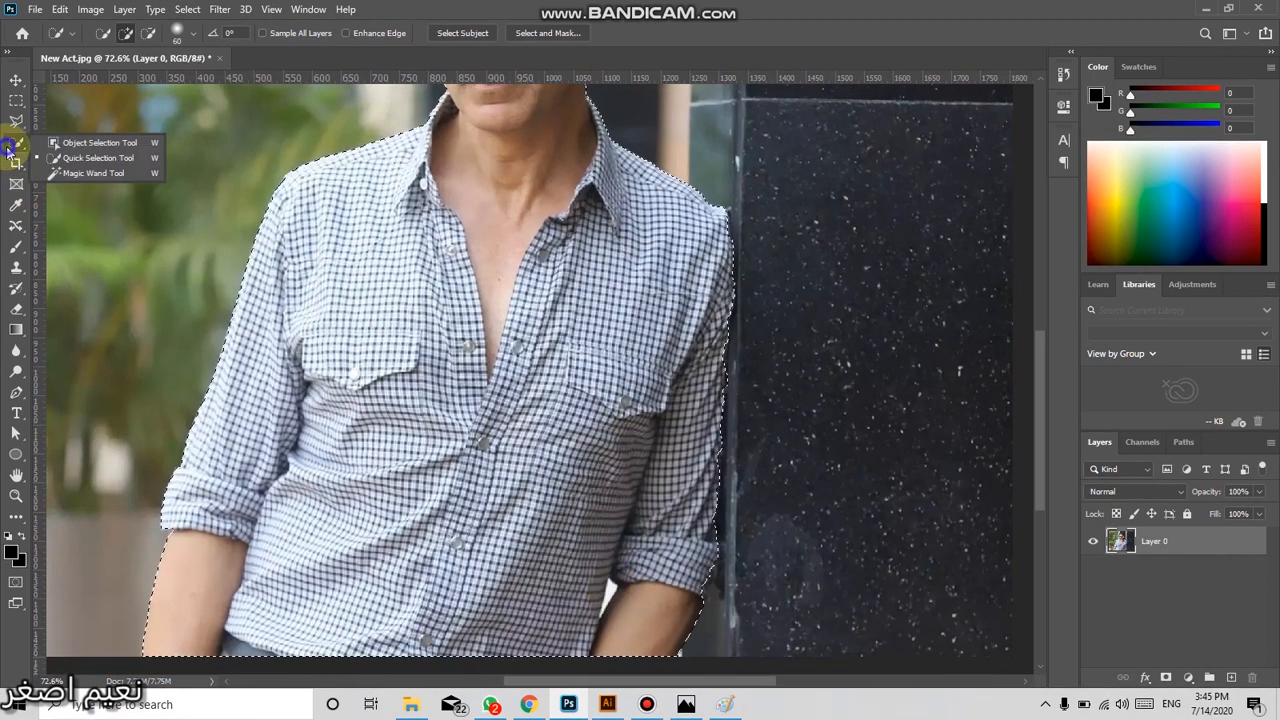
pyautogui.click(72, 172)
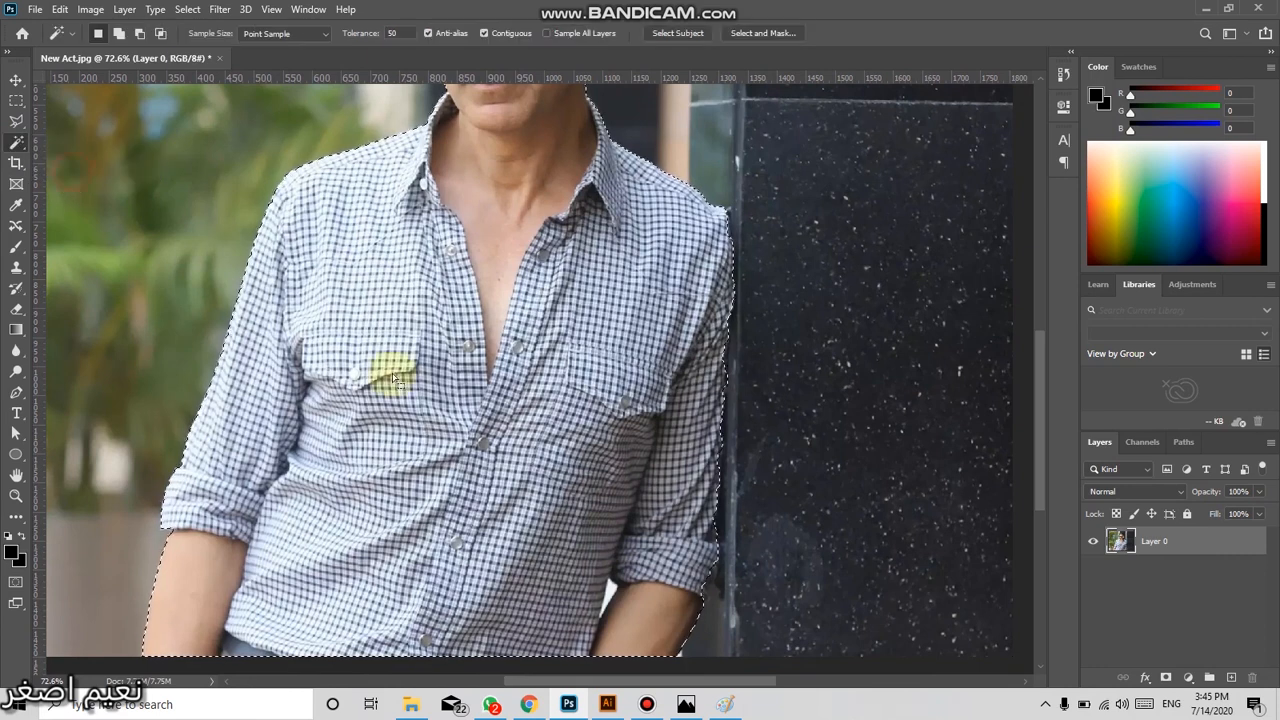
pyautogui.press('shift')
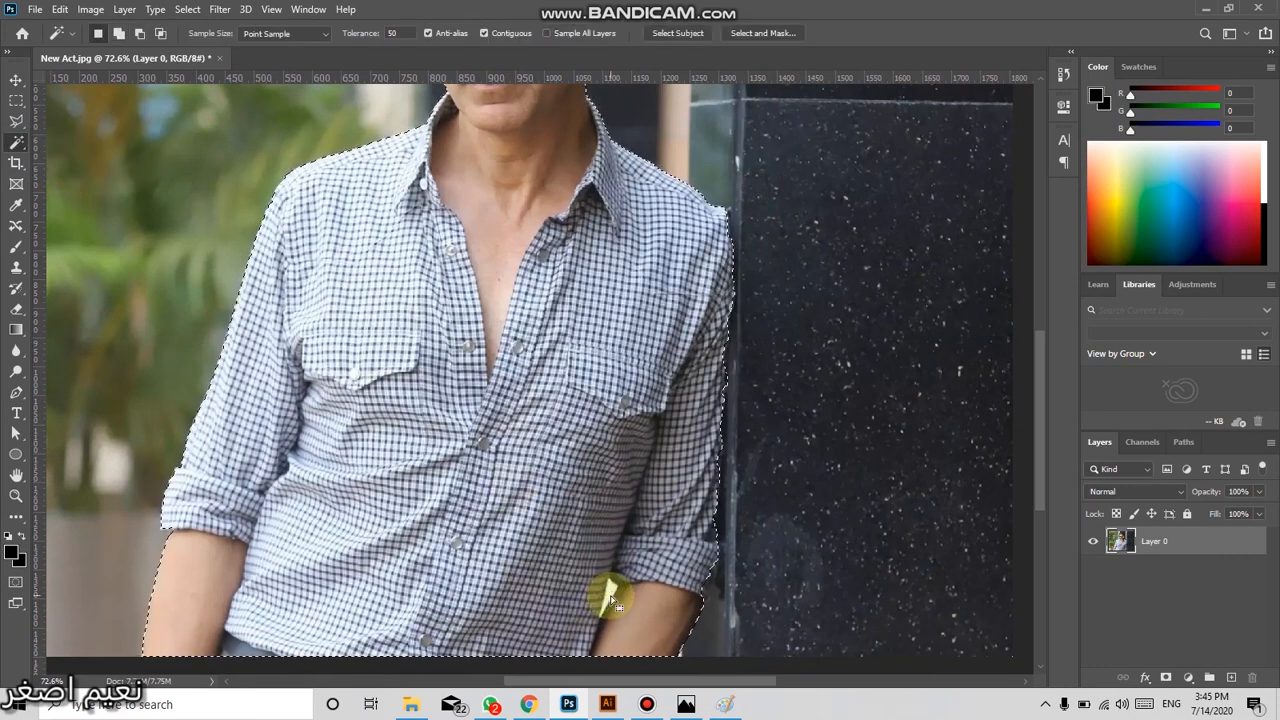
pyautogui.press('alt')
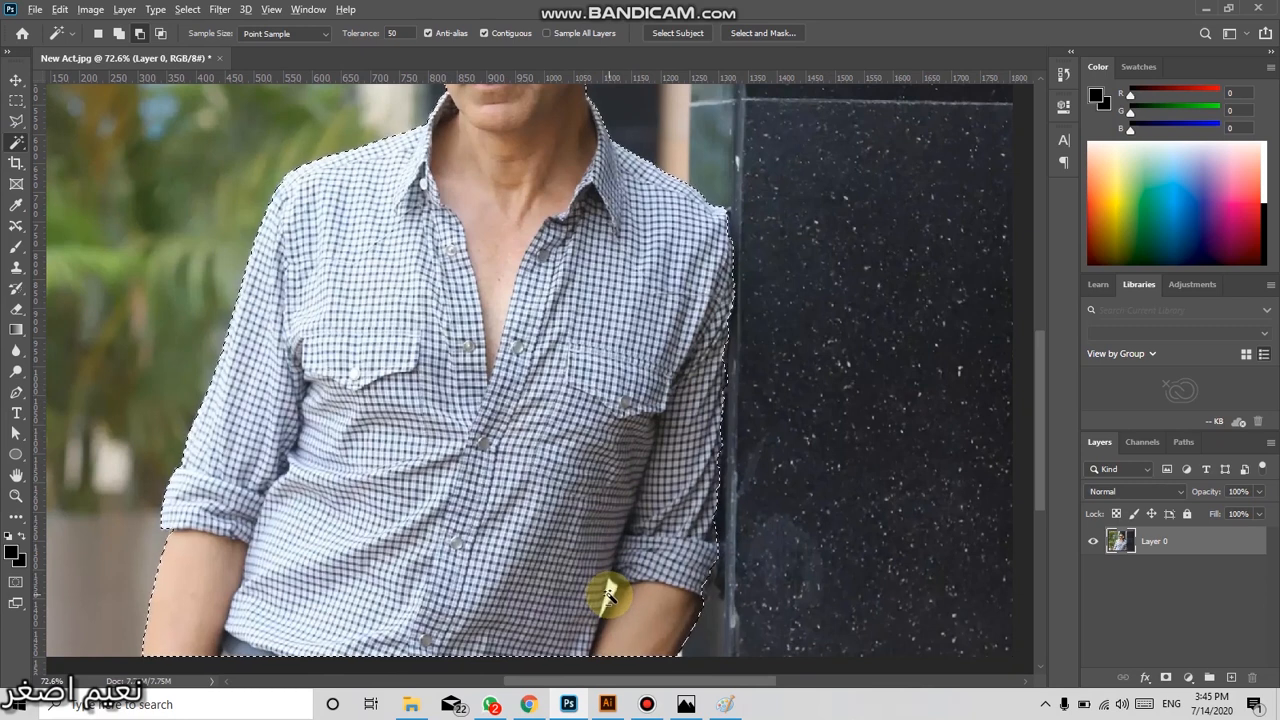
pyautogui.scroll(-3, 606, 580)
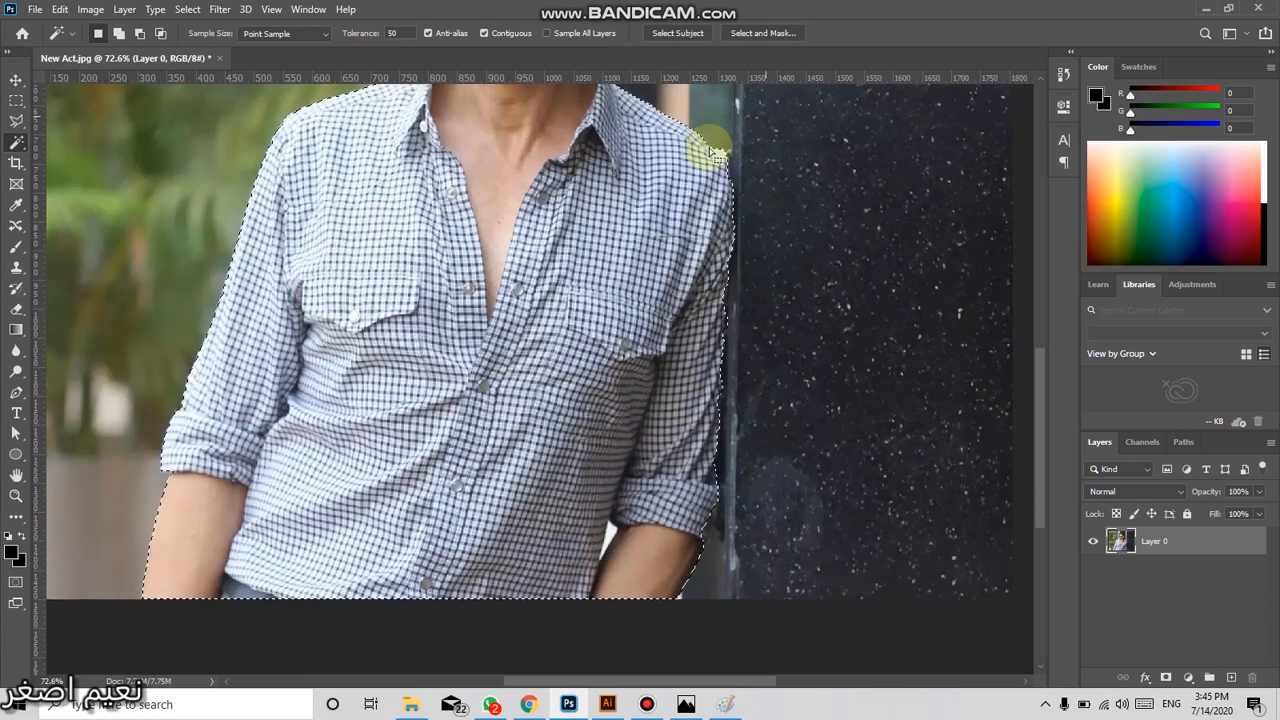
pyautogui.scroll(3, 634, 537)
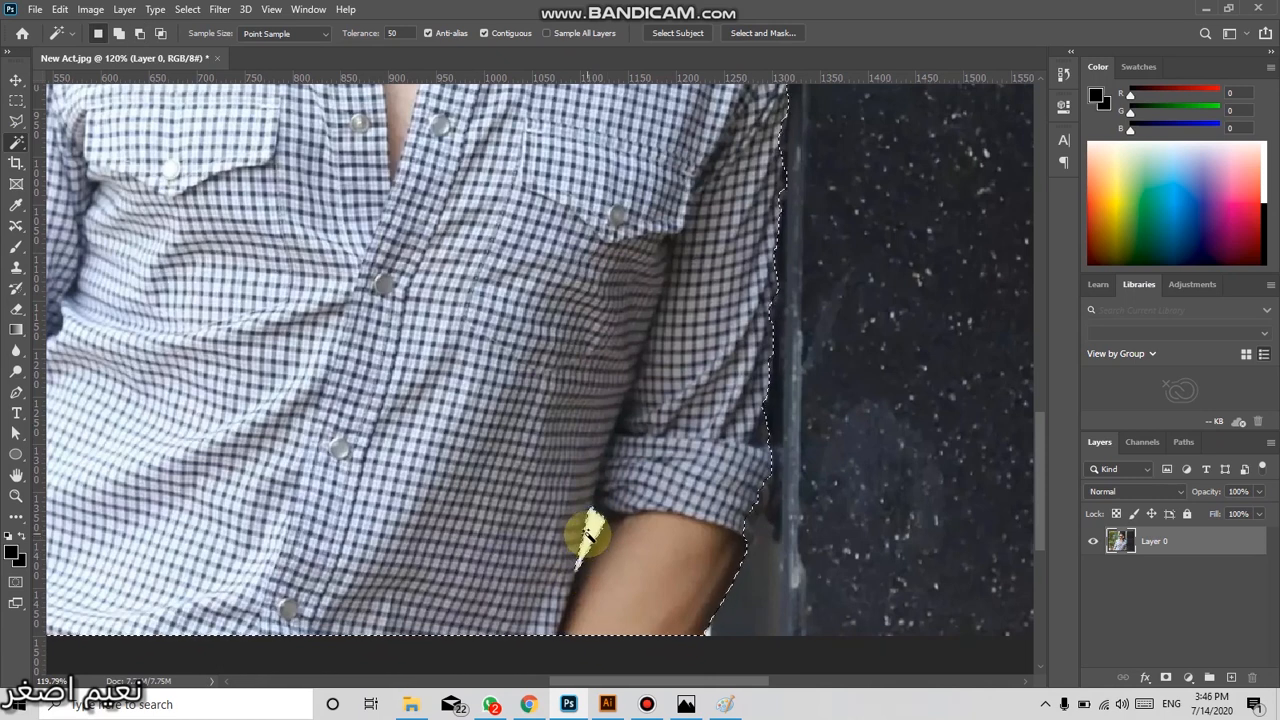
pyautogui.press('Delete')
pyautogui.hotkey('ctrl', 'z')
pyautogui.scroll(-3, 648, 533)
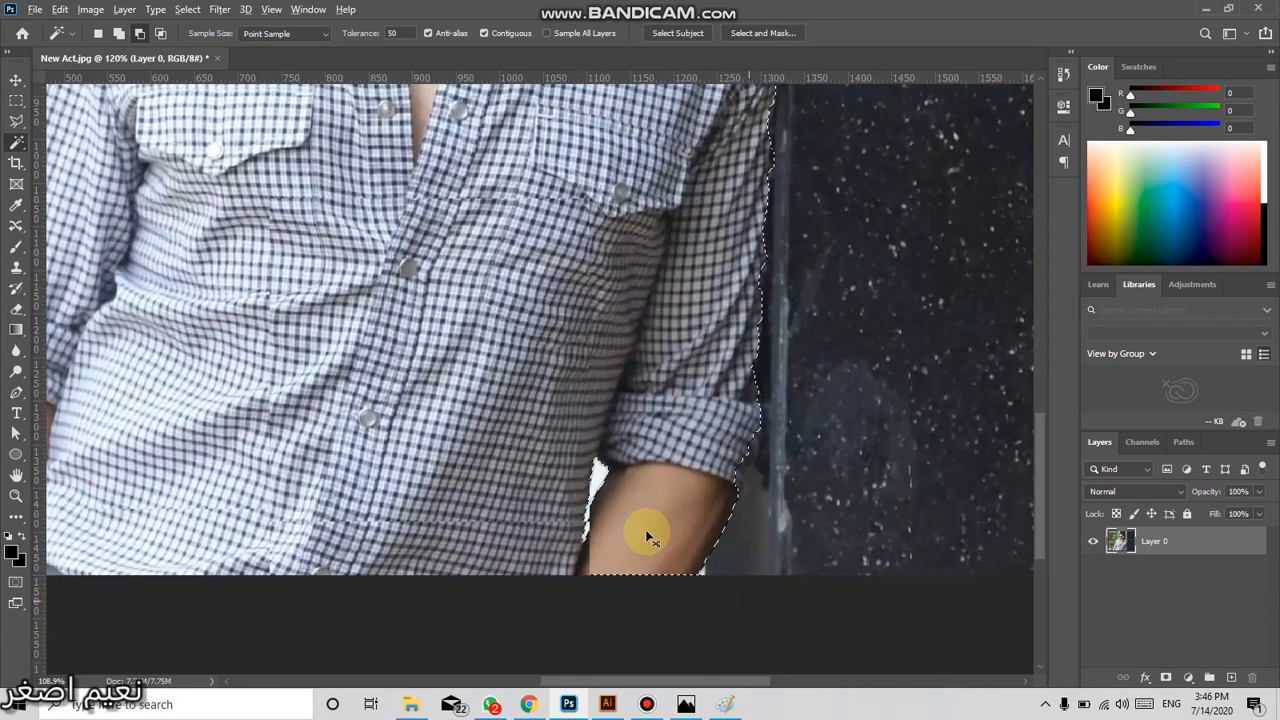
# Copy the selected man to a new layer and hide Layer 0 to isolate the cutout
pyautogui.hotkey('ctrl', '0')
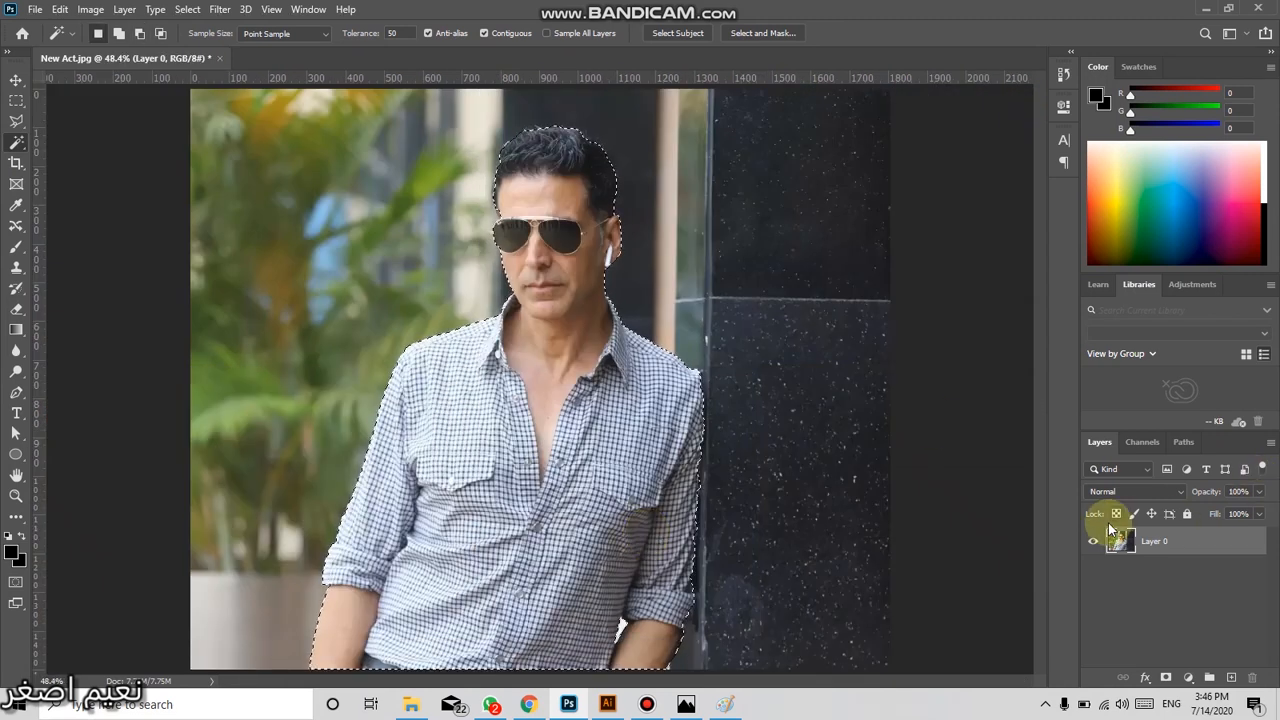
pyautogui.hotkey('ctrl', 'j')
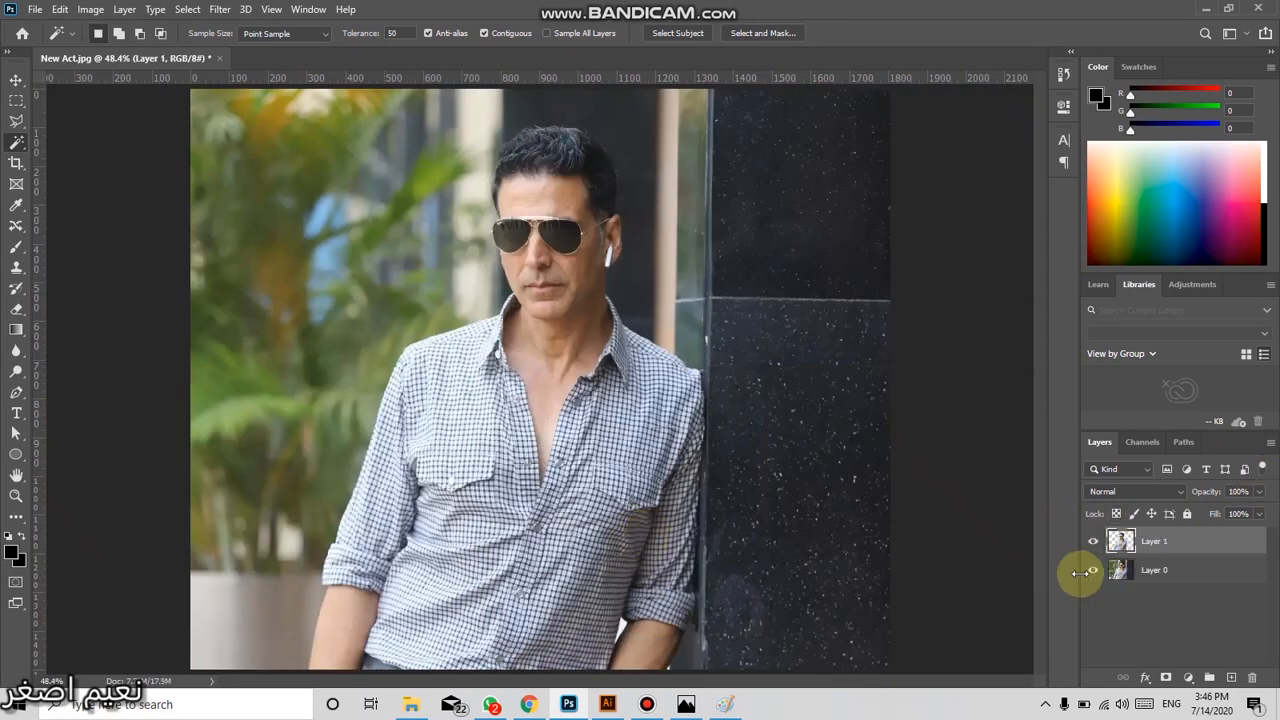
pyautogui.click(1092, 570)
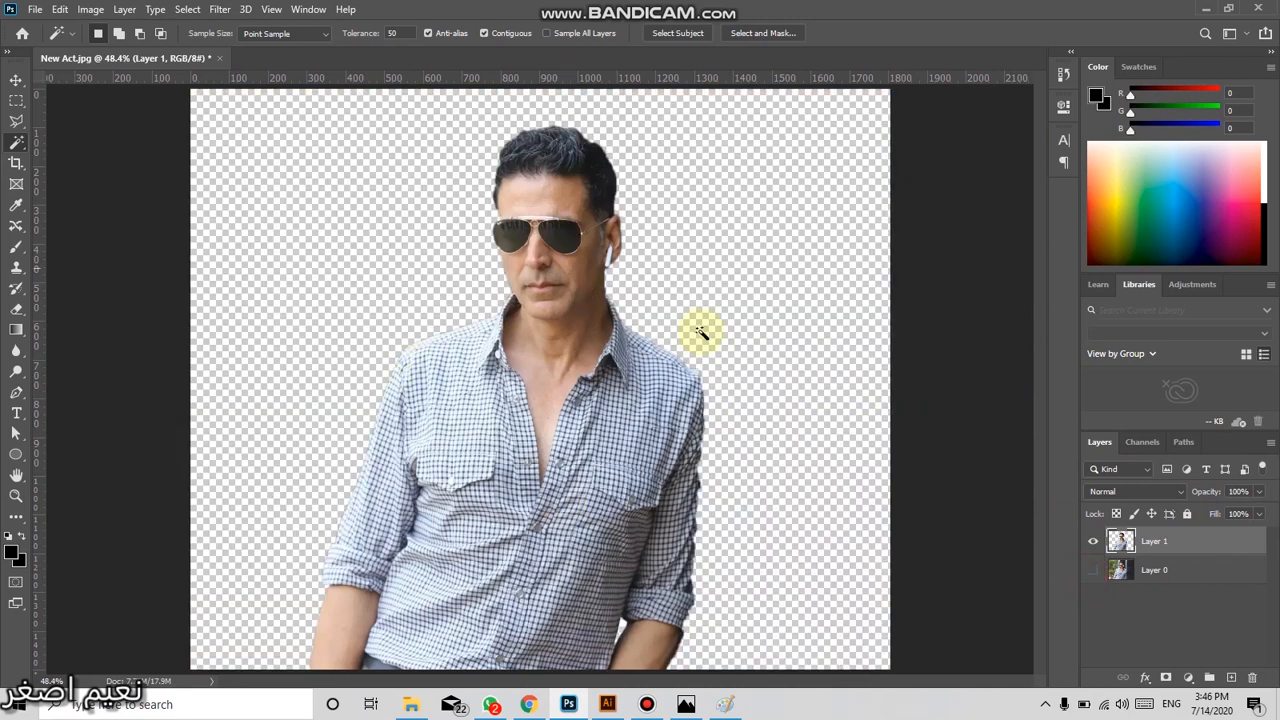
# Show Layer 0, hide Layer 1, and select the man on Layer 0 with Select Subject
pyautogui.click(1091, 570)
pyautogui.click(1093, 541)
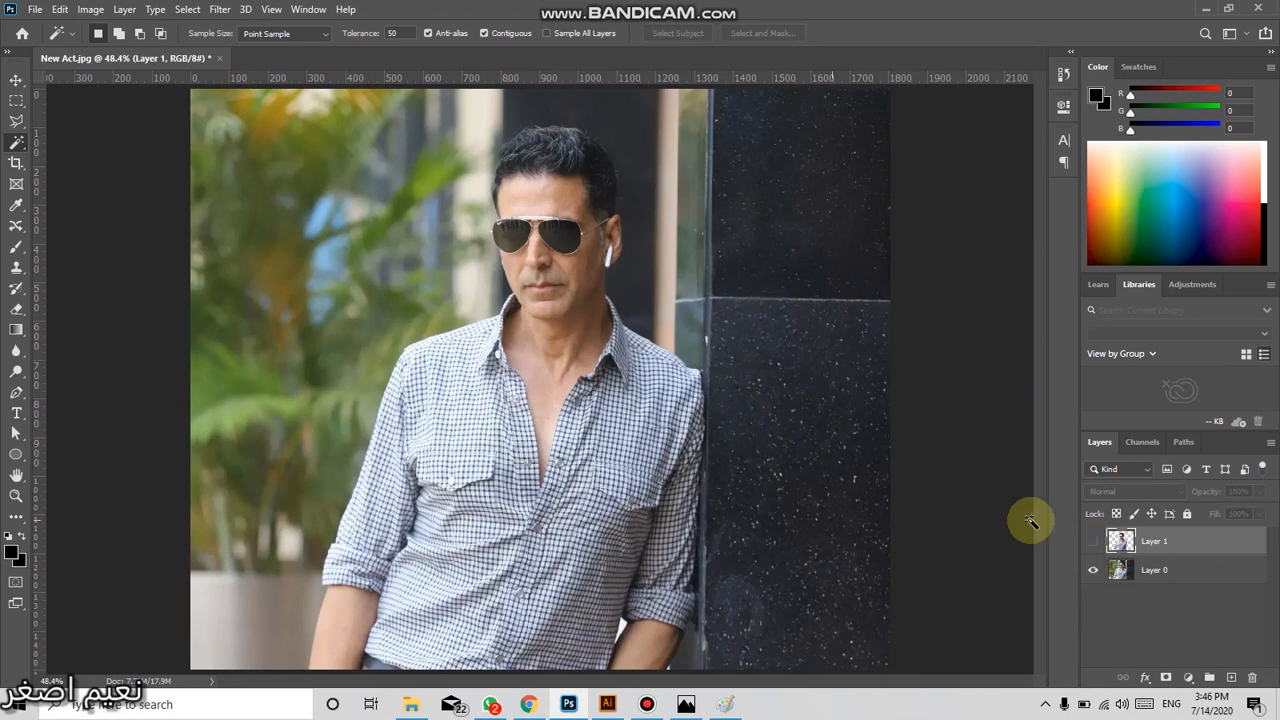
pyautogui.click(1137, 570)
pyautogui.scroll(-1, 880, 330)
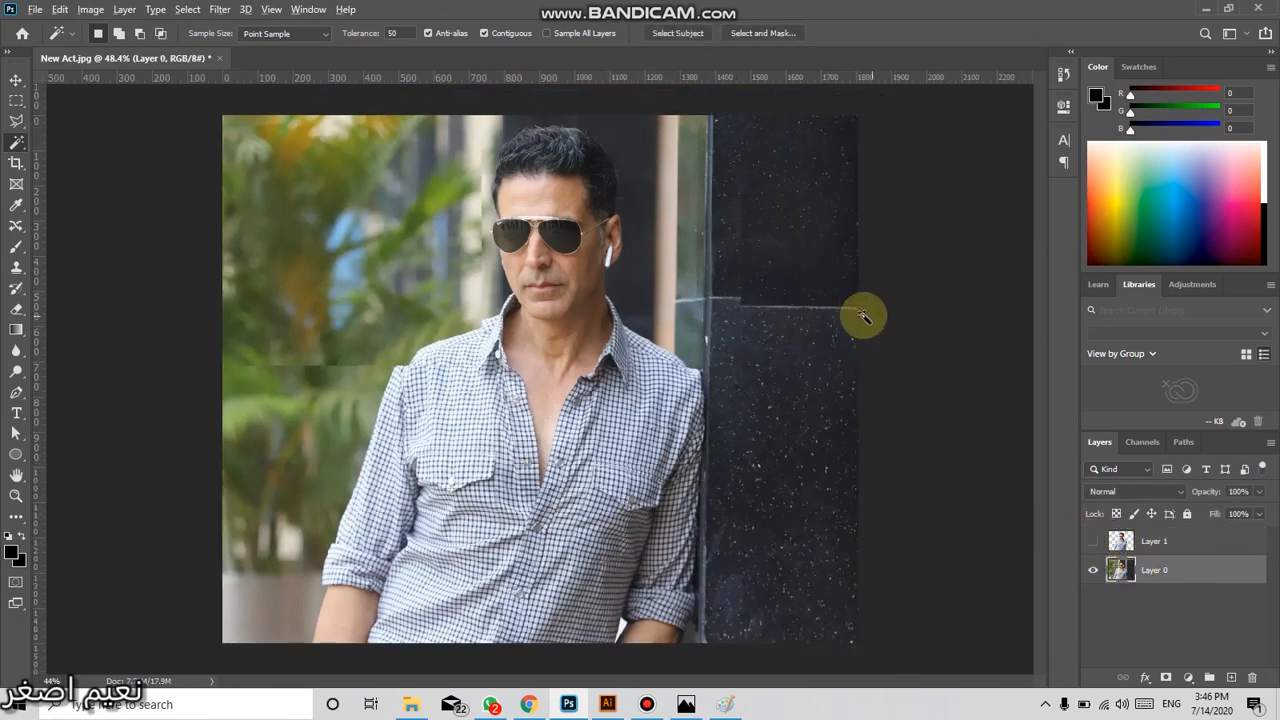
pyautogui.click(671, 33)
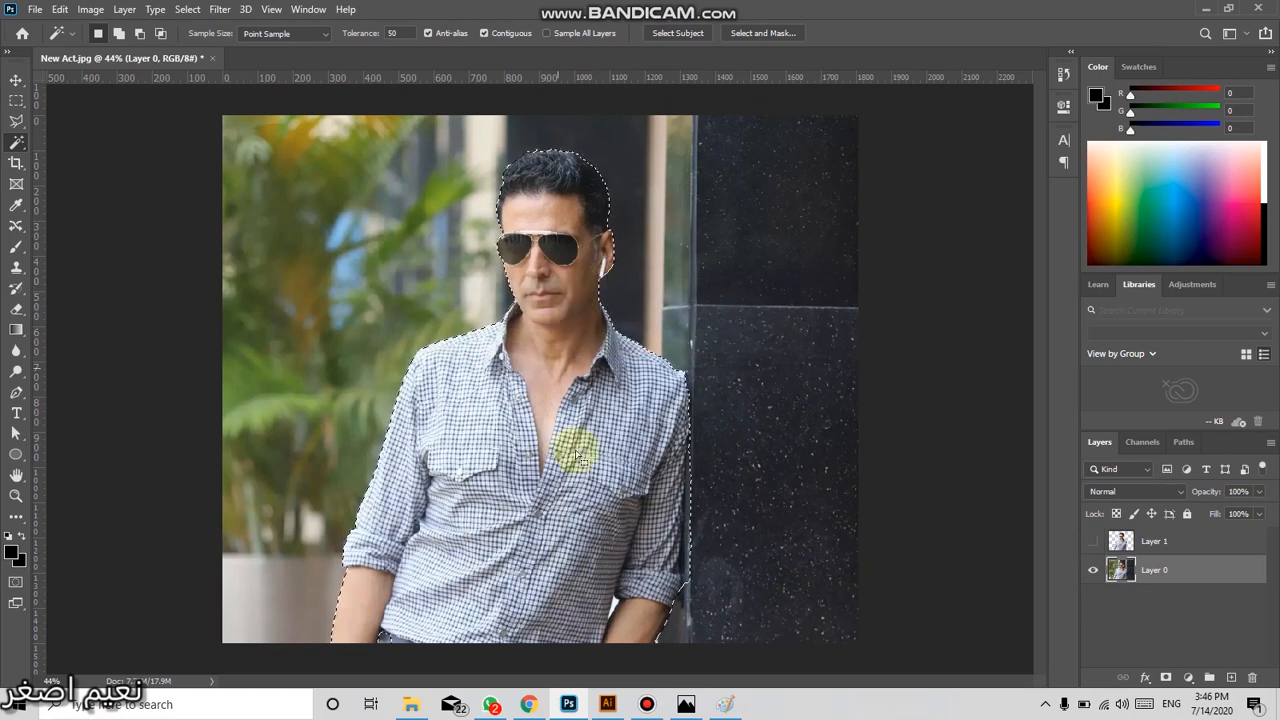
# Refine the subject selection along the sleeve beside the dark wall with a 30-pixel Quick Selection brush
pyautogui.scroll(2, 669, 547)
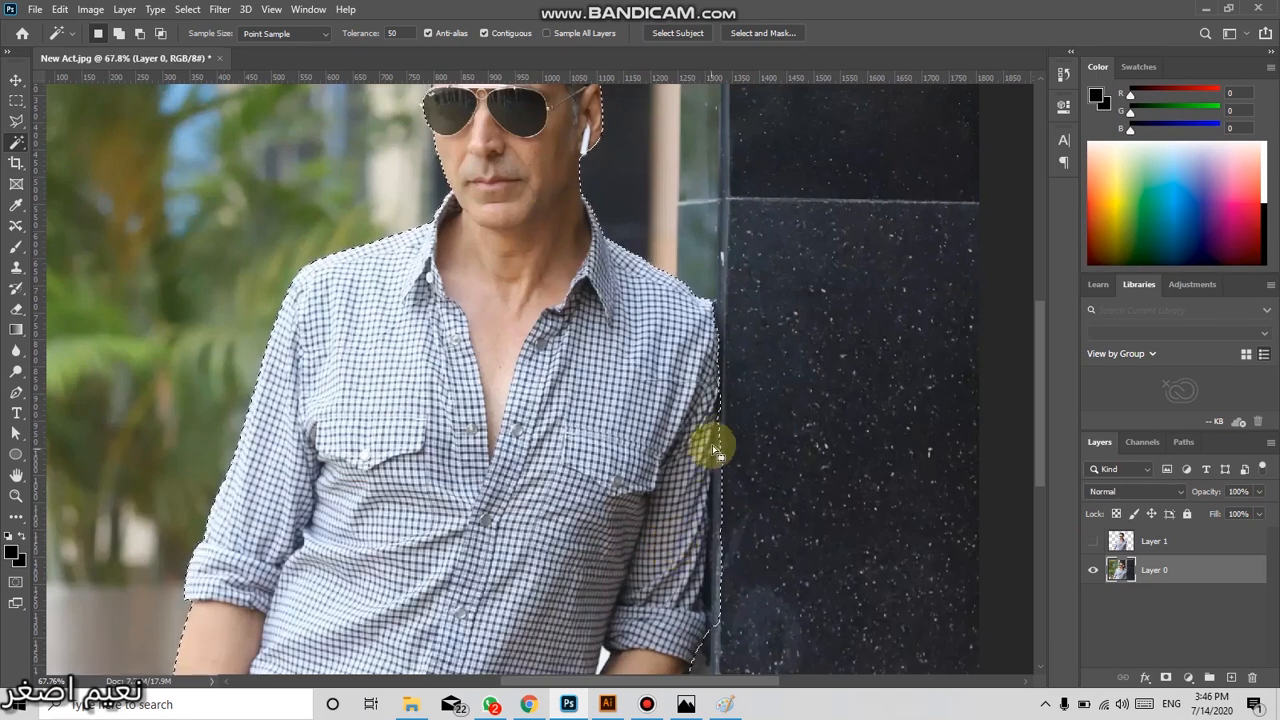
pyautogui.scroll(-2, 714, 491)
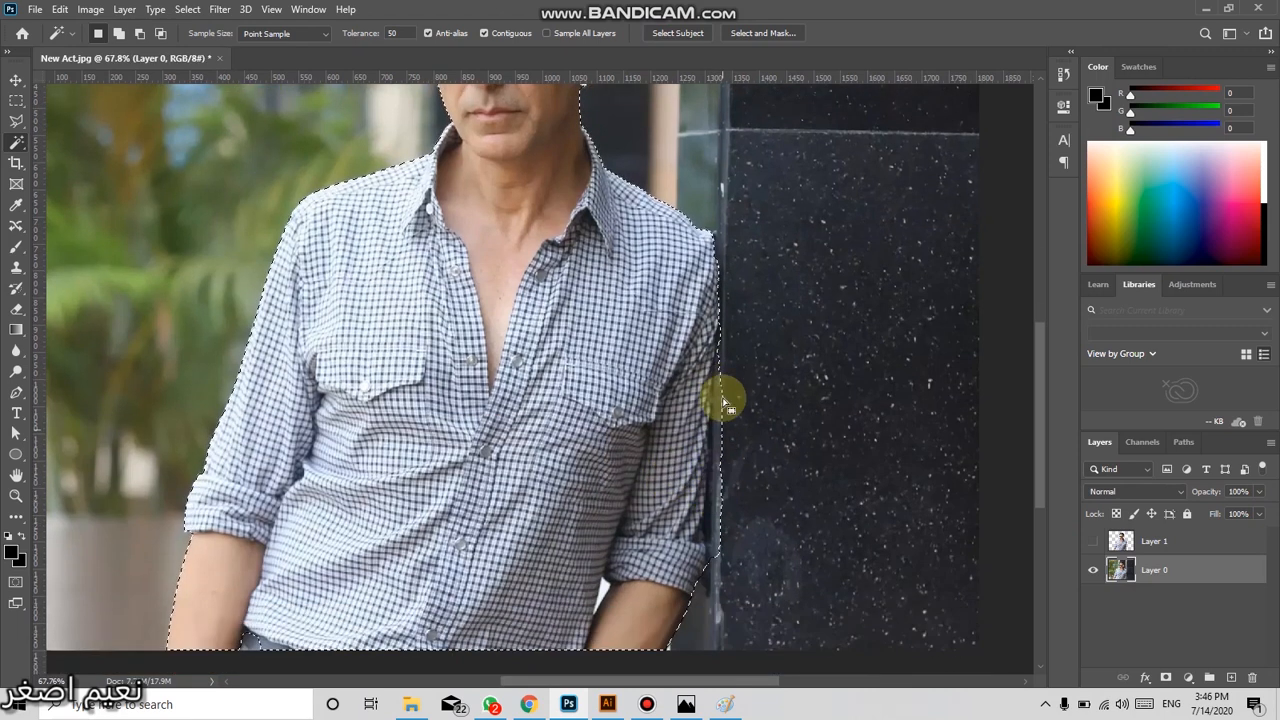
pyautogui.rightClick(14, 146)
pyautogui.click(80, 157)
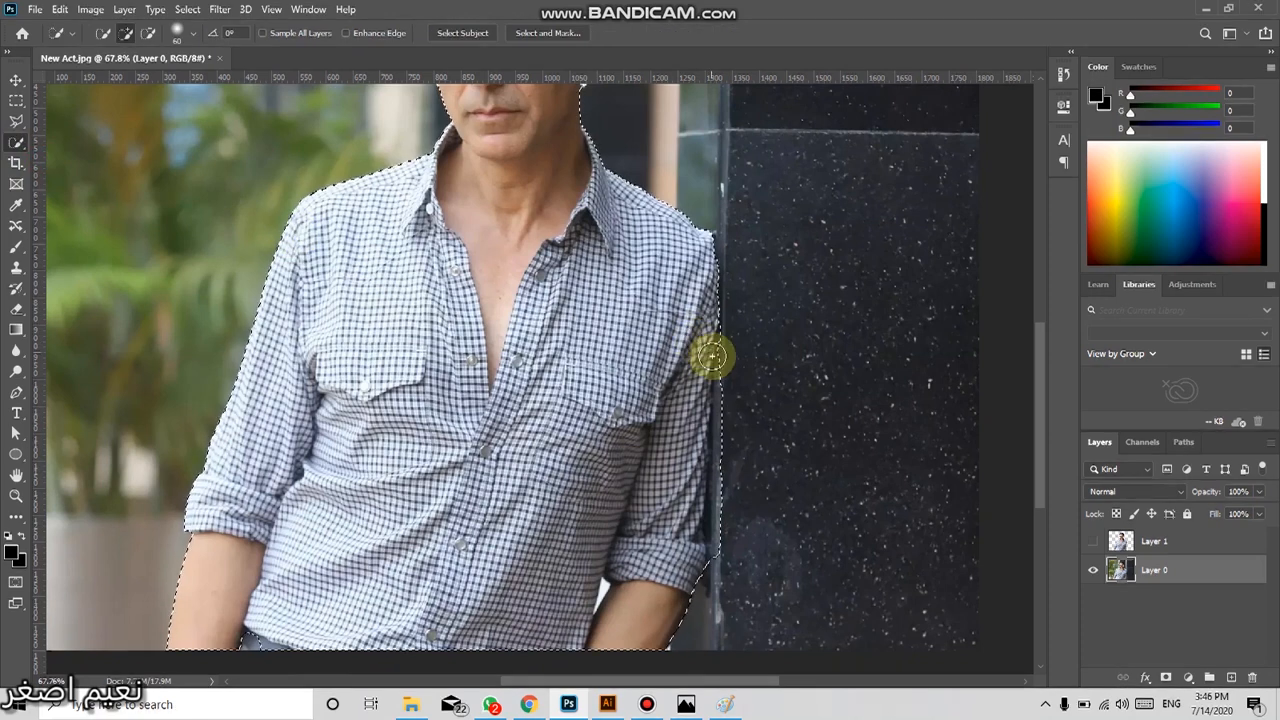
pyautogui.press('[')
pyautogui.press('[')
pyautogui.press('[')
pyautogui.keyDown('alt'); pyautogui.click(724, 355); pyautogui.keyUp('alt')
pyautogui.moveTo(724, 355); pyautogui.dragTo(724, 571)
pyautogui.click(693, 447)
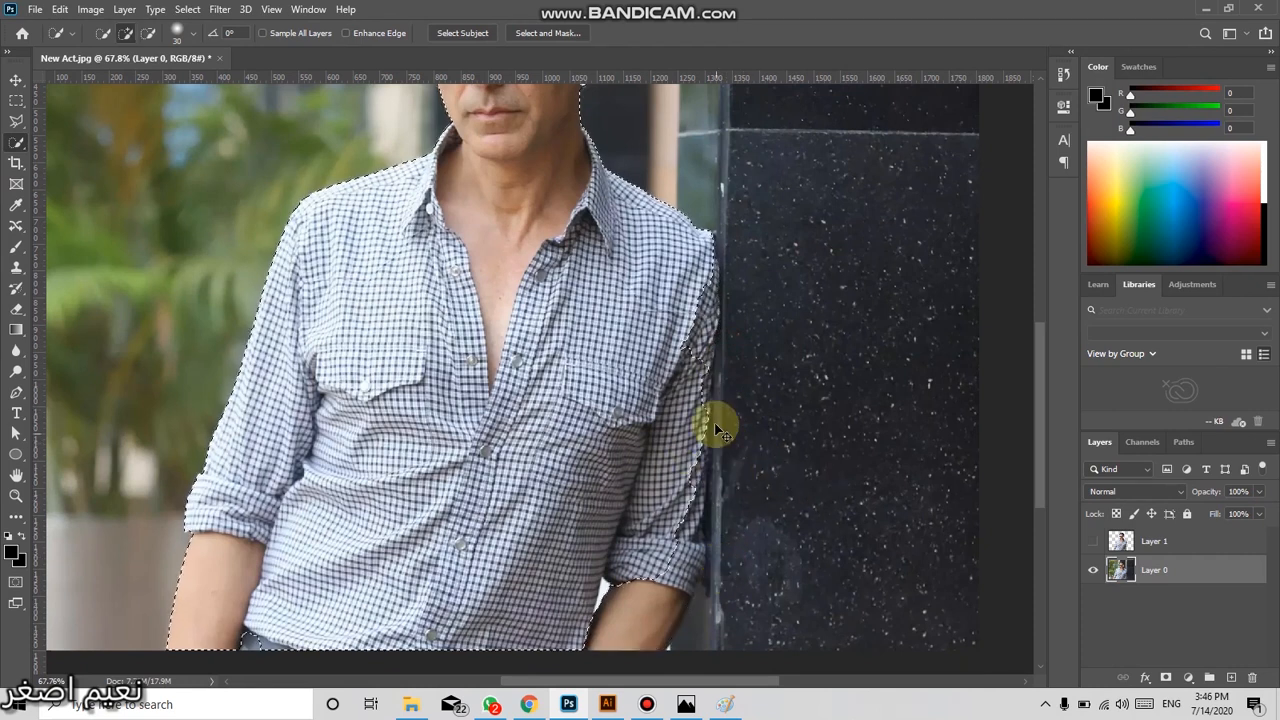
# Clear the selection without saving the file, hide Layer 0 and show the cutout on Layer 1
pyautogui.hotkey('ctrl', 'shift', 's')
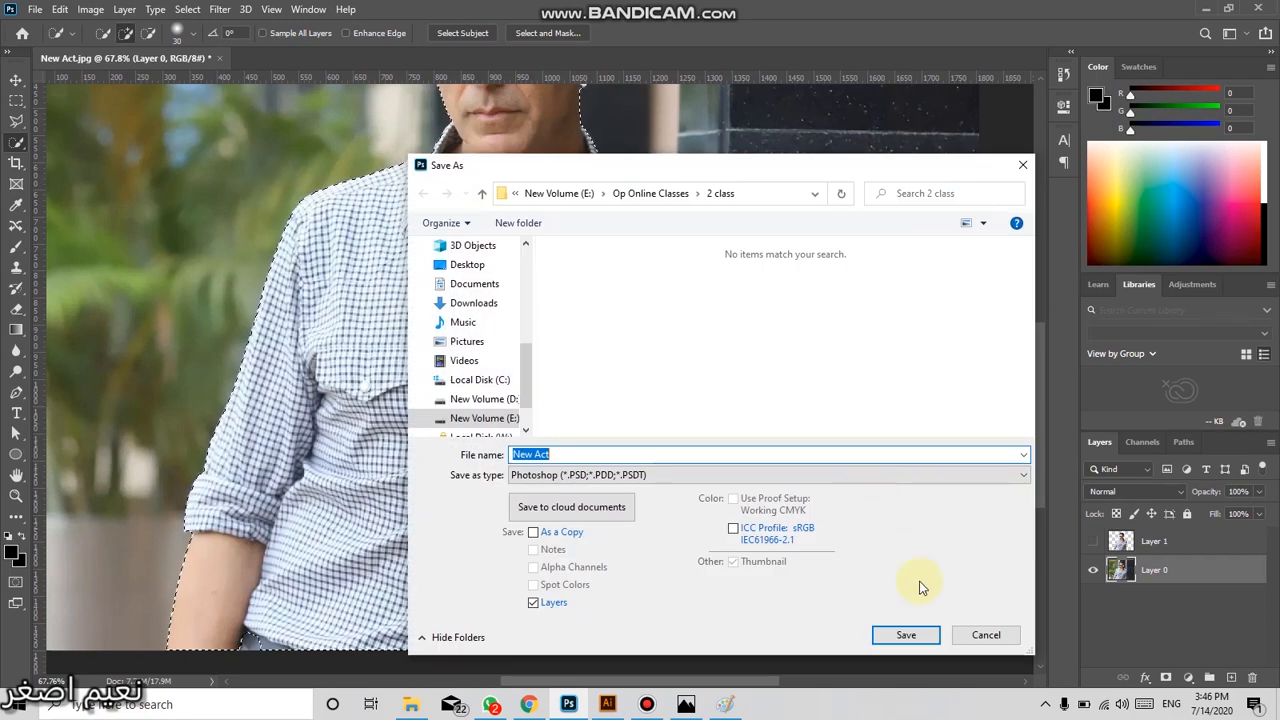
pyautogui.click(968, 641)
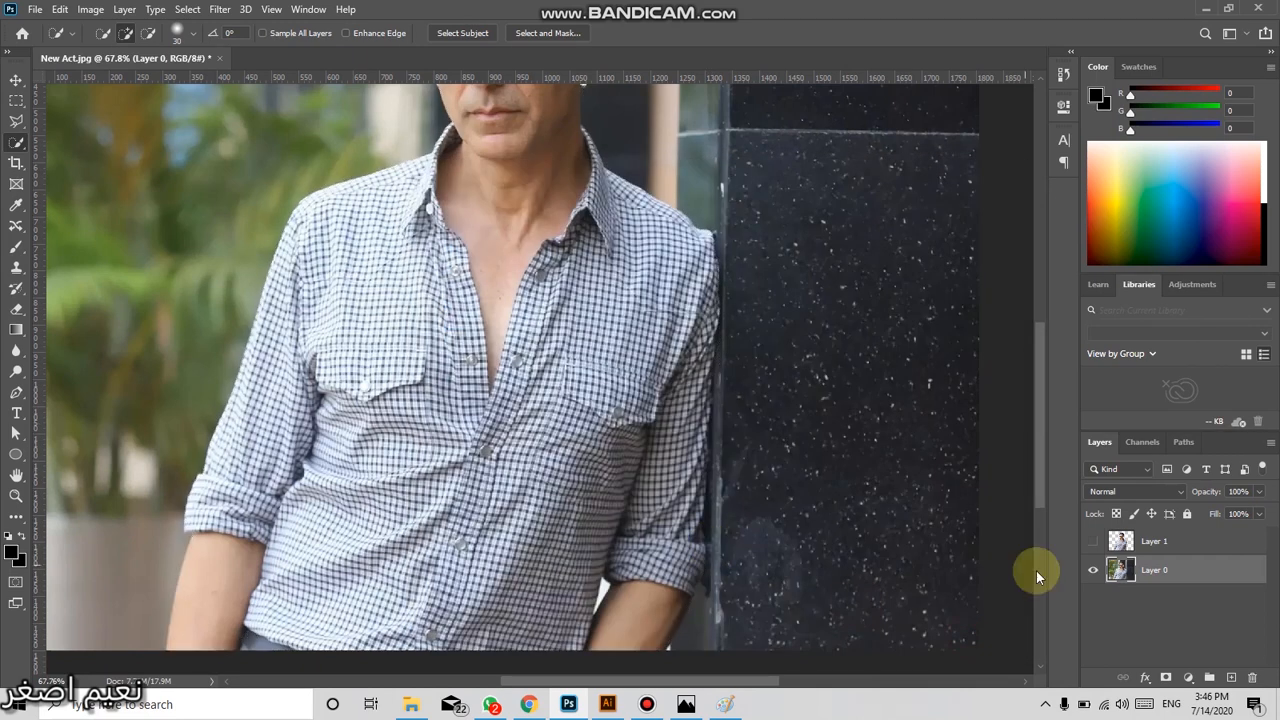
pyautogui.click(1093, 570)
pyautogui.scroll(-3, 750, 470)
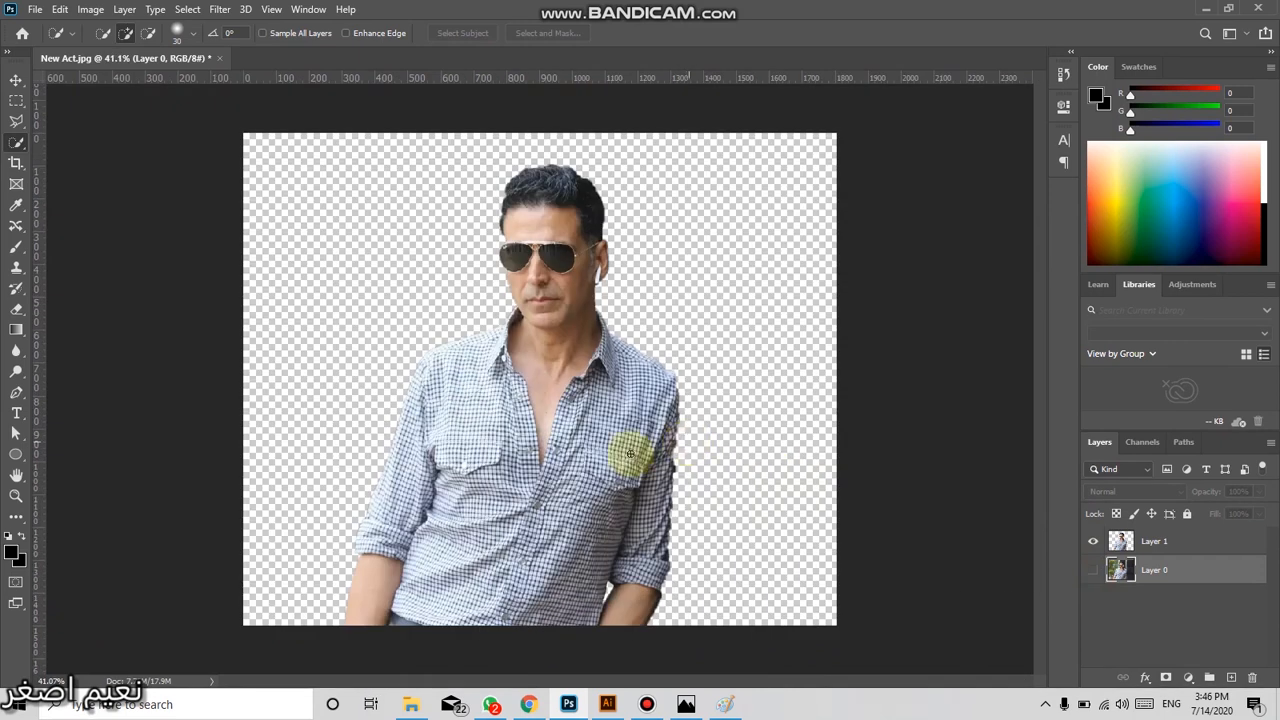
# Open the Thai_House_Side_Wall image from the 2 class folder as a separate document and unlock its Background layer
pyautogui.click(16, 80)
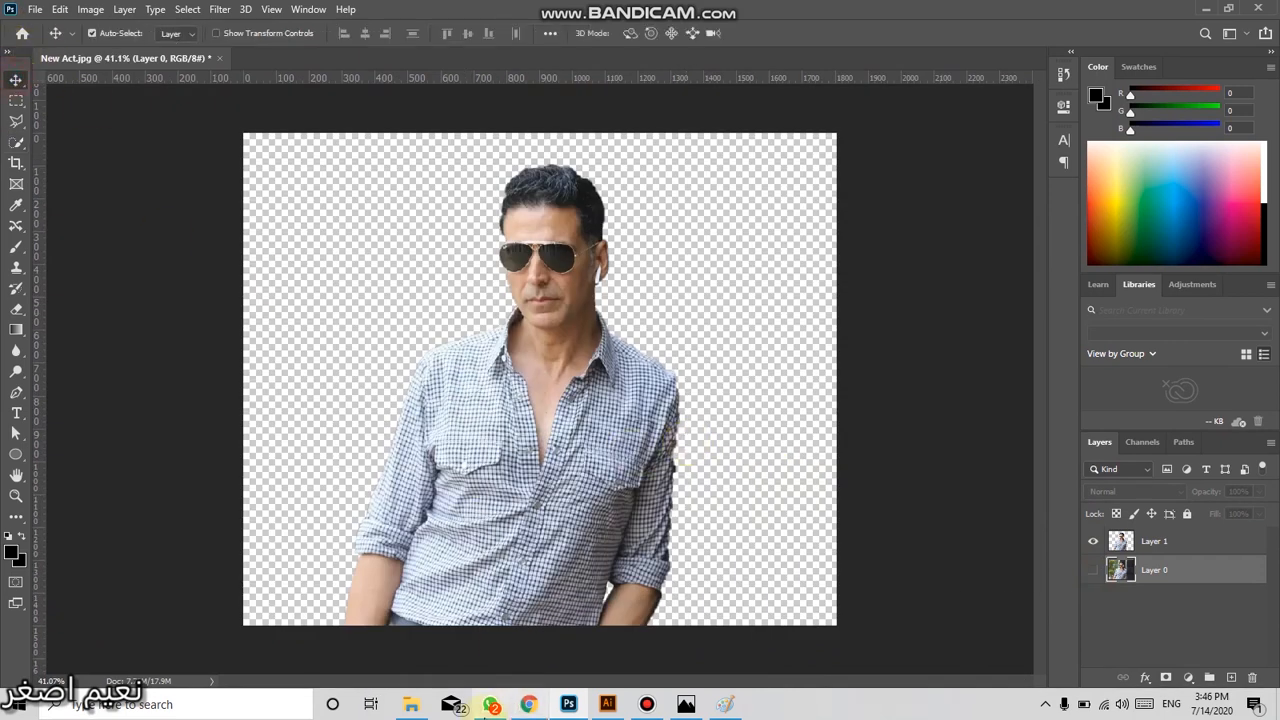
pyautogui.click(411, 704)
pyautogui.moveTo(975, 215); pyautogui.dragTo(537, 119)
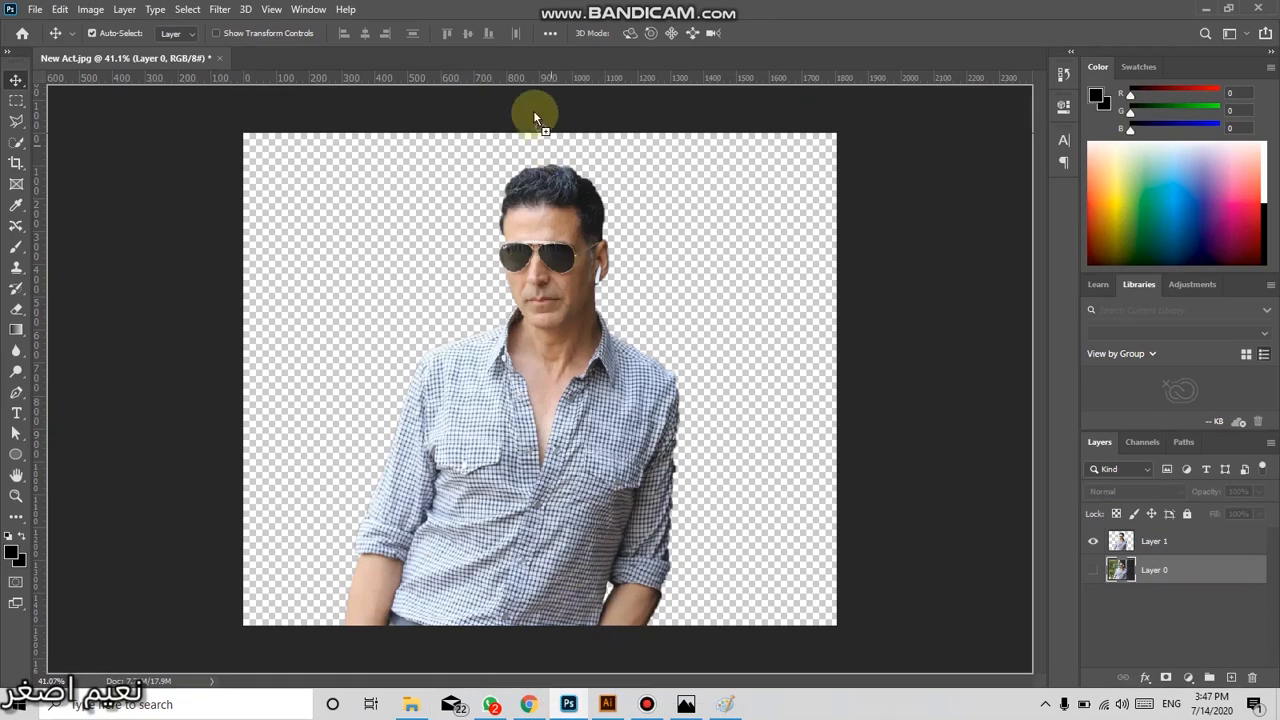
pyautogui.moveTo(507, 60); pyautogui.dragTo(506, 58)
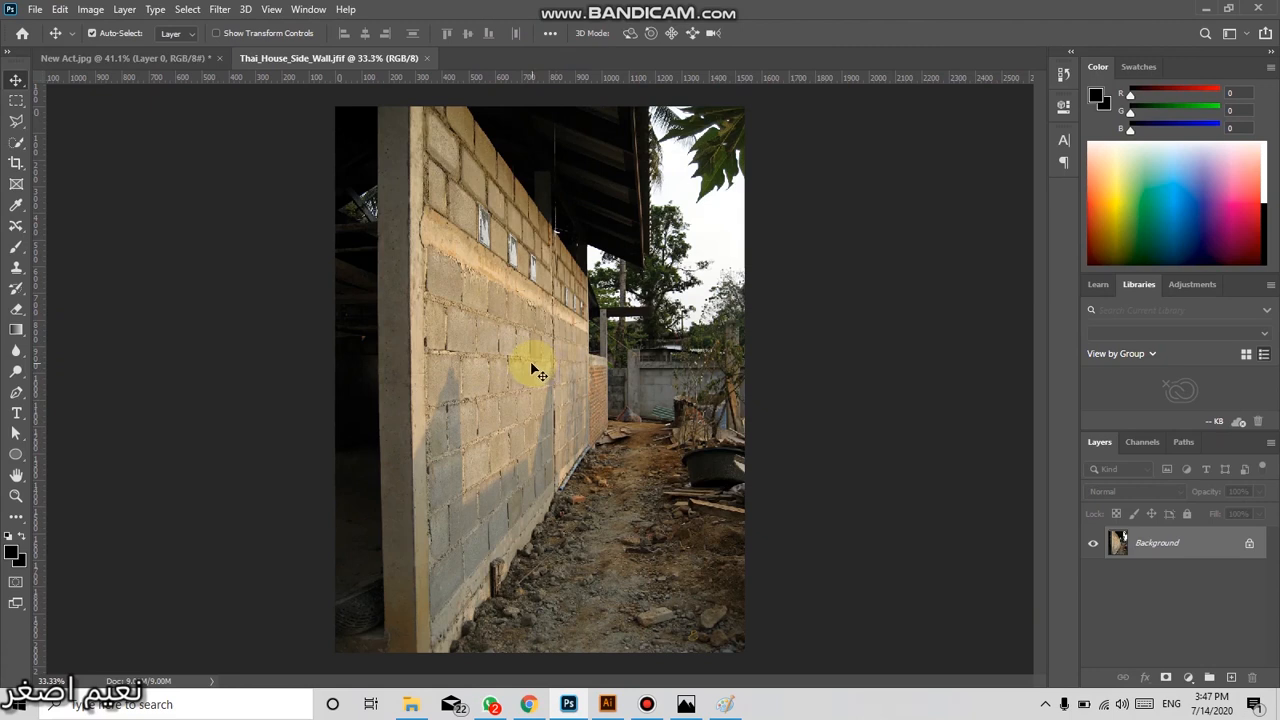
pyautogui.click(1249, 543)
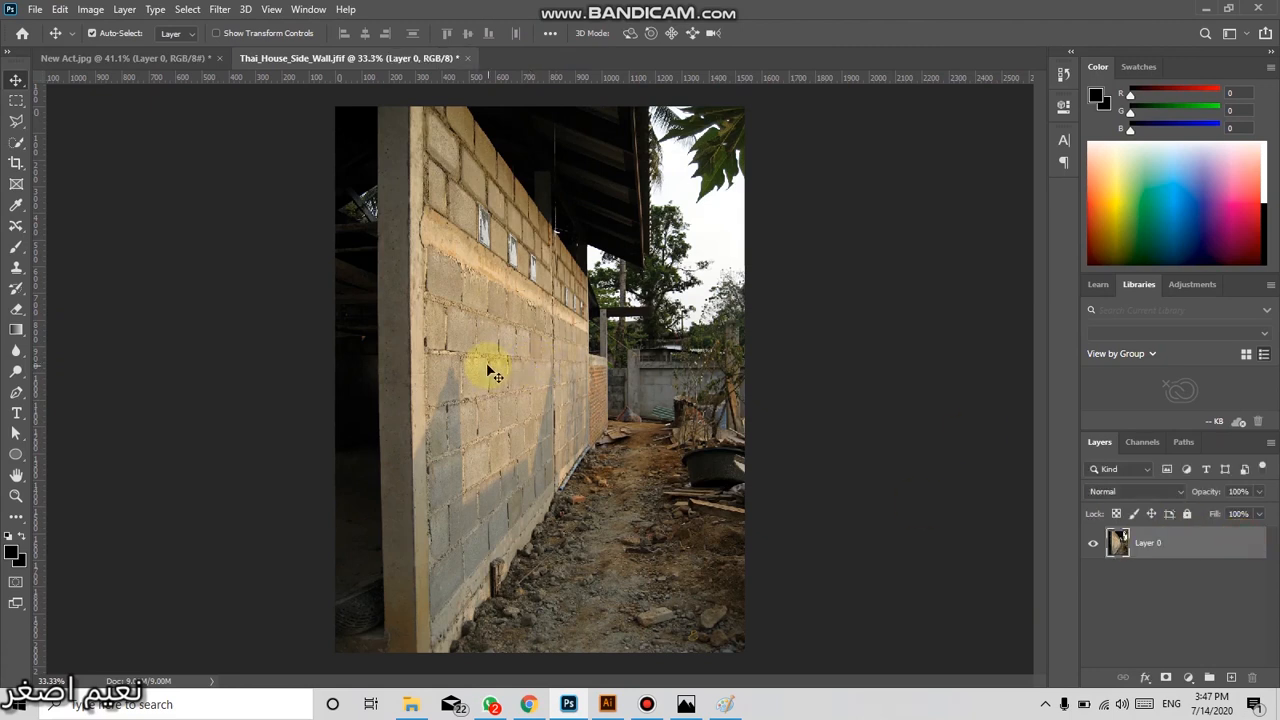
# Move the man's cutout on Layer 1 of New Act.jpg into the Thai_House_Side_Wall document, aligned with the photo's lower edge
pyautogui.click(157, 60)
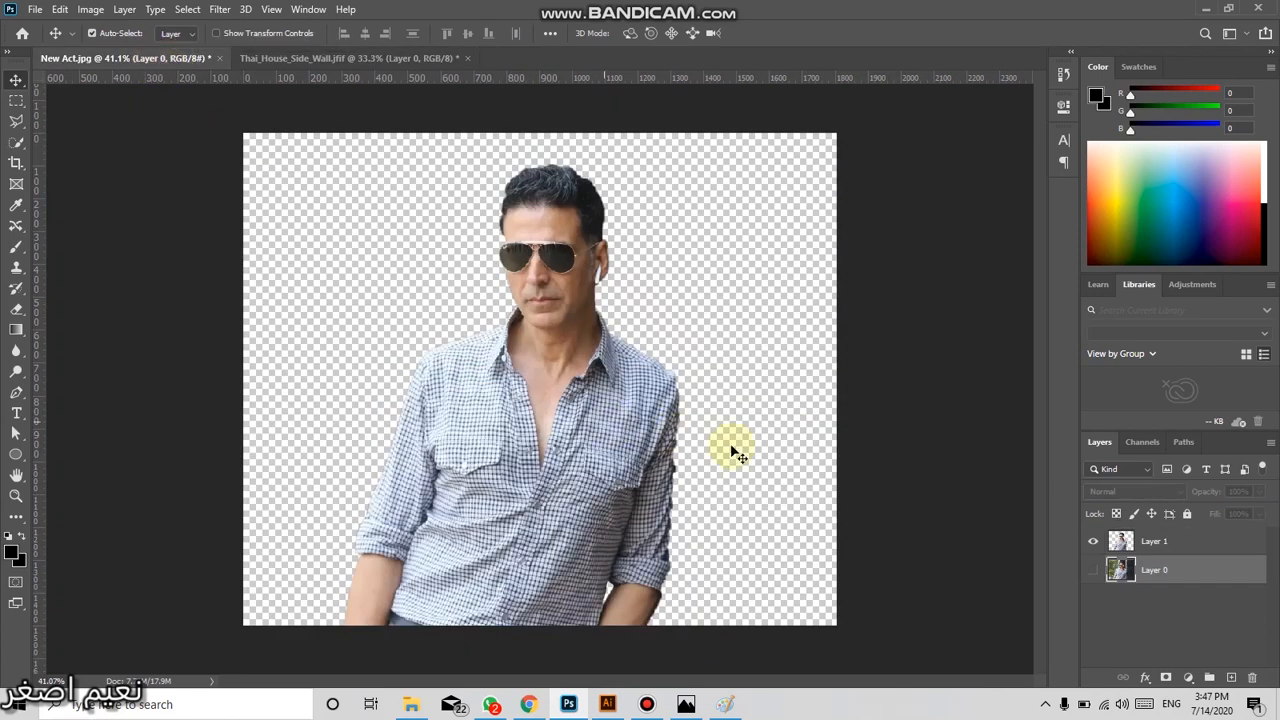
pyautogui.click(1188, 545)
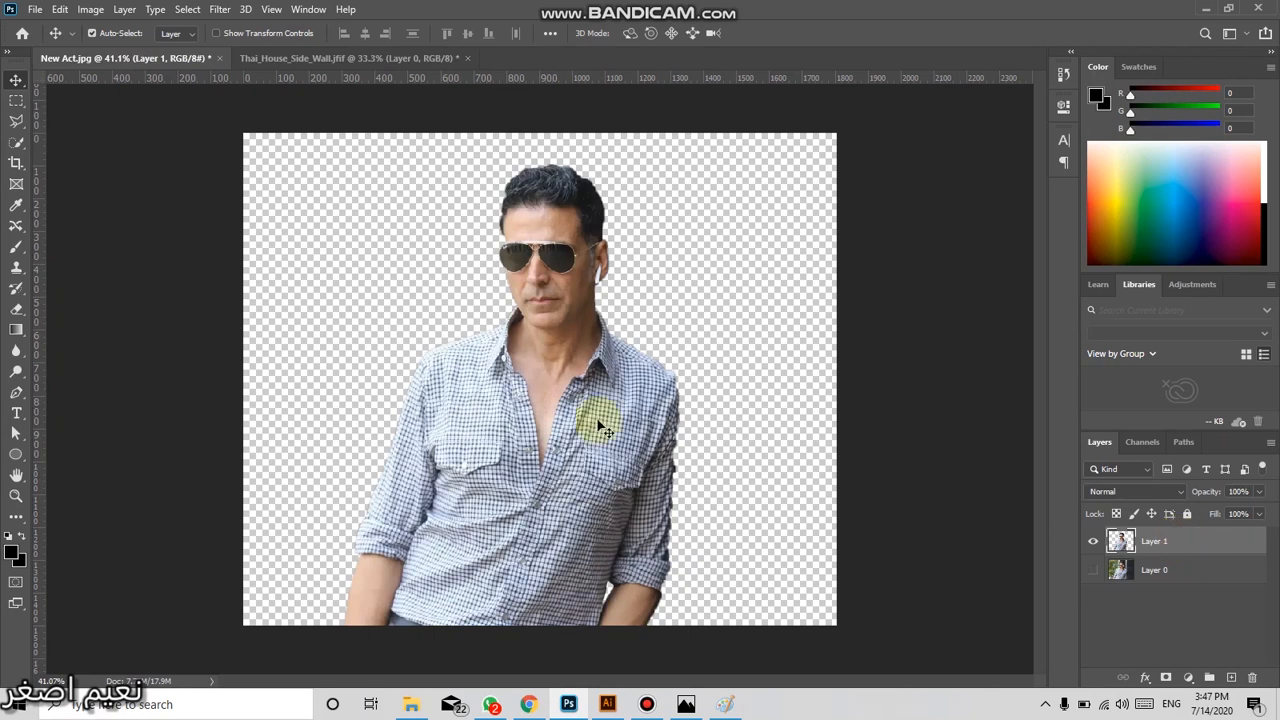
pyautogui.moveTo(533, 416); pyautogui.dragTo(509, 209)
pyautogui.moveTo(605, 336); pyautogui.dragTo(588, 483)
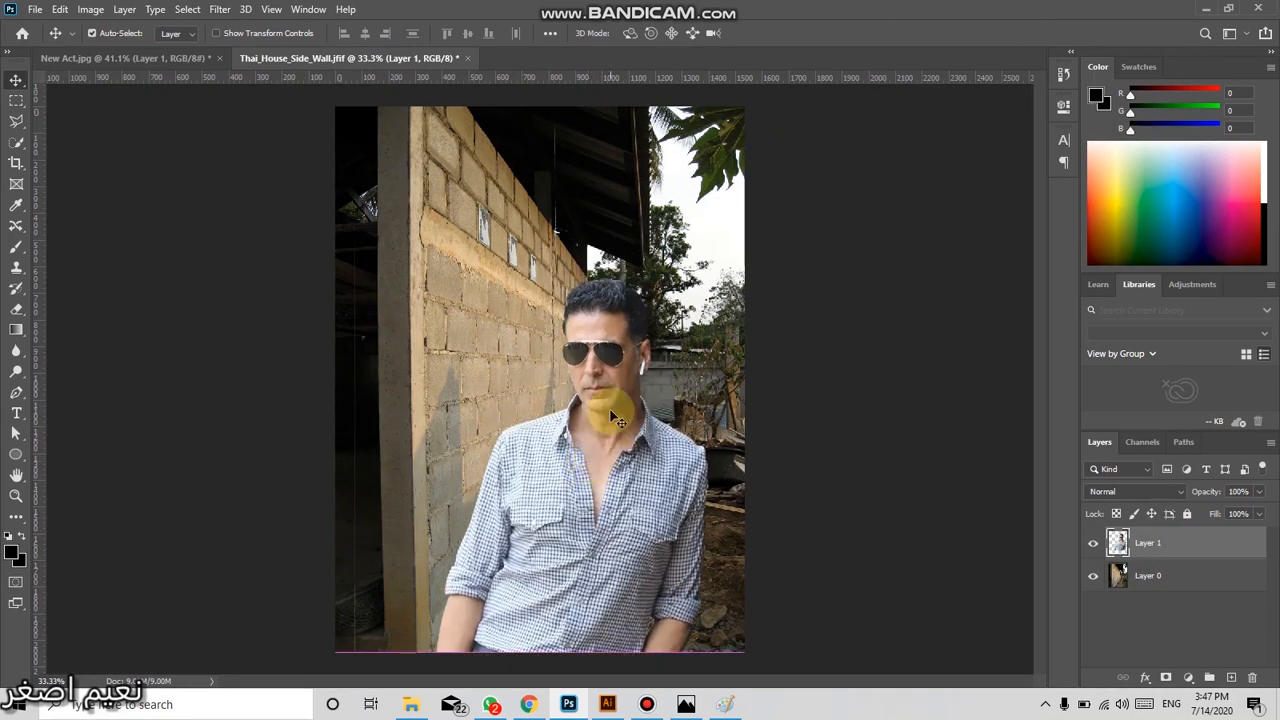
# Flip the man's cutout horizontally with Free Transform and move it so his shoulder leans against the block wall
pyautogui.hotkey('ctrl', 't')
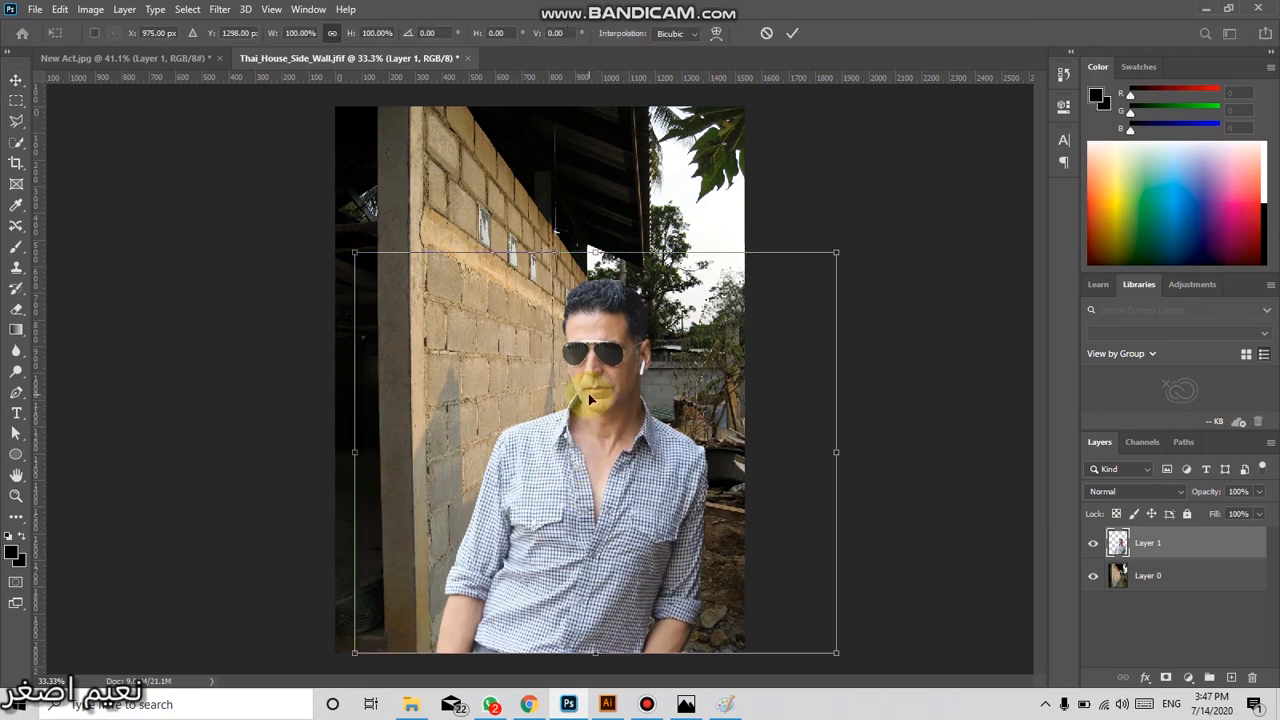
pyautogui.rightClick(590, 398)
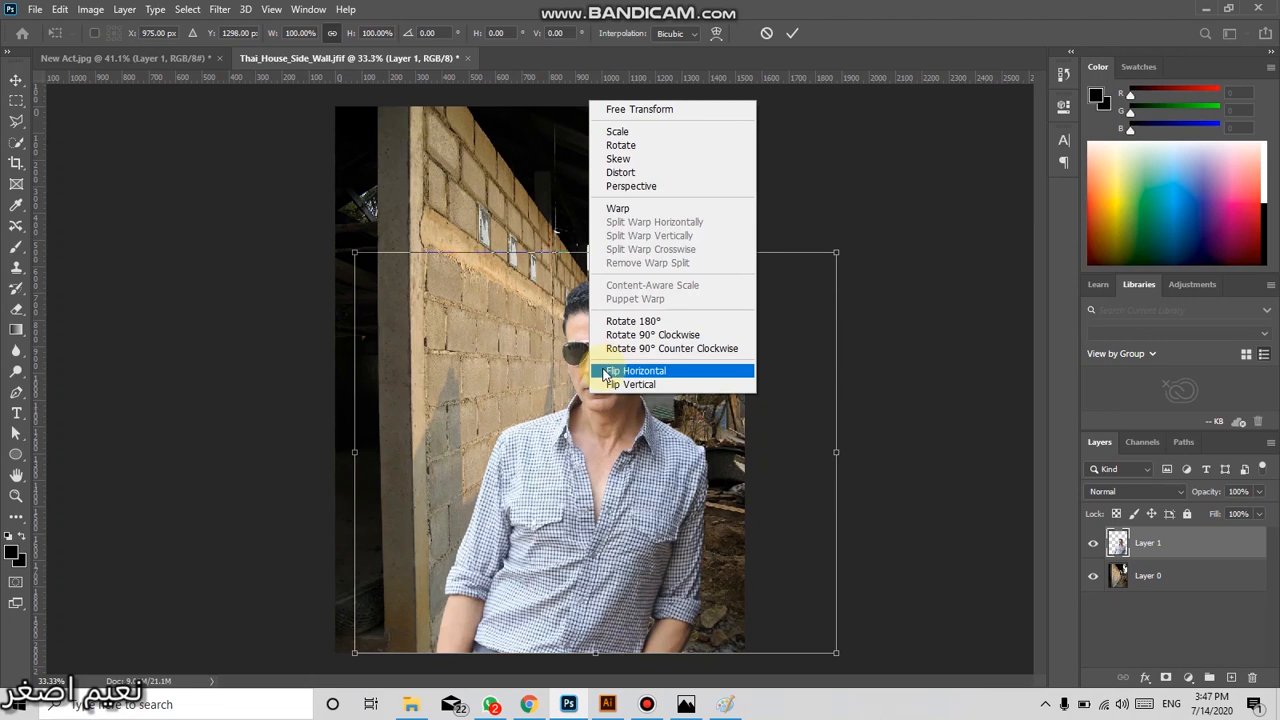
pyautogui.click(604, 371)
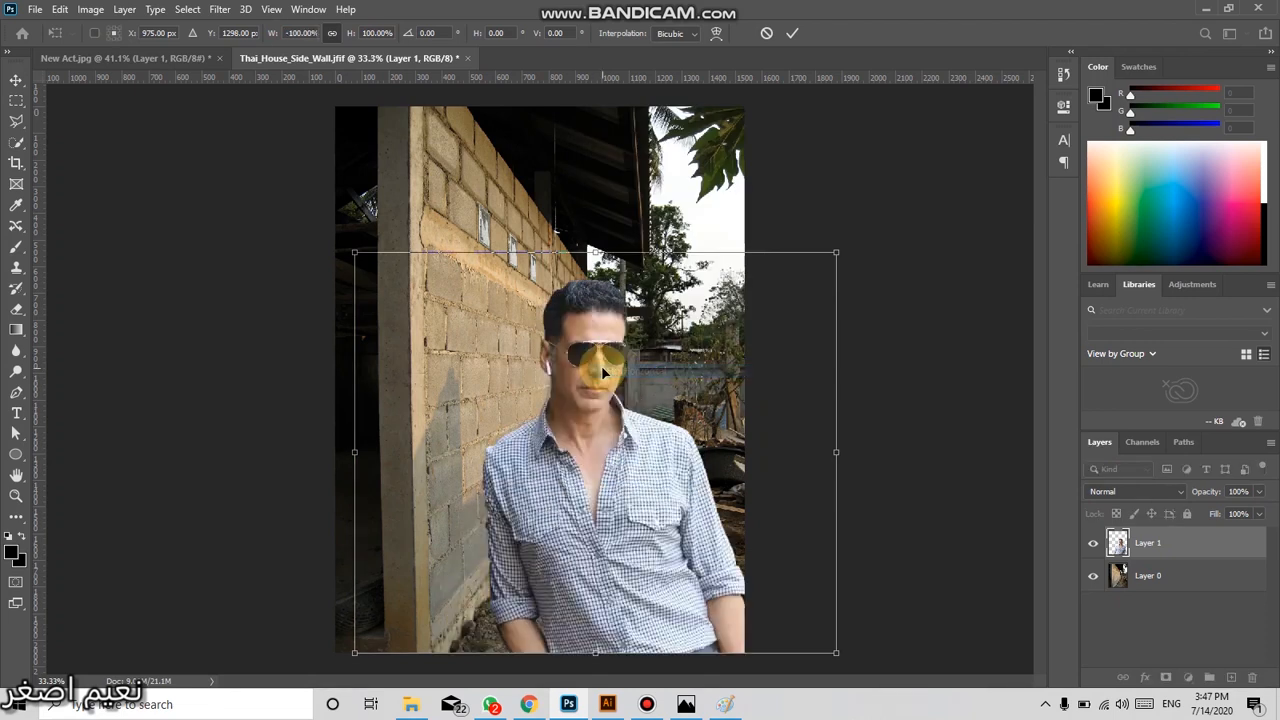
pyautogui.moveTo(572, 482); pyautogui.dragTo(515, 470)
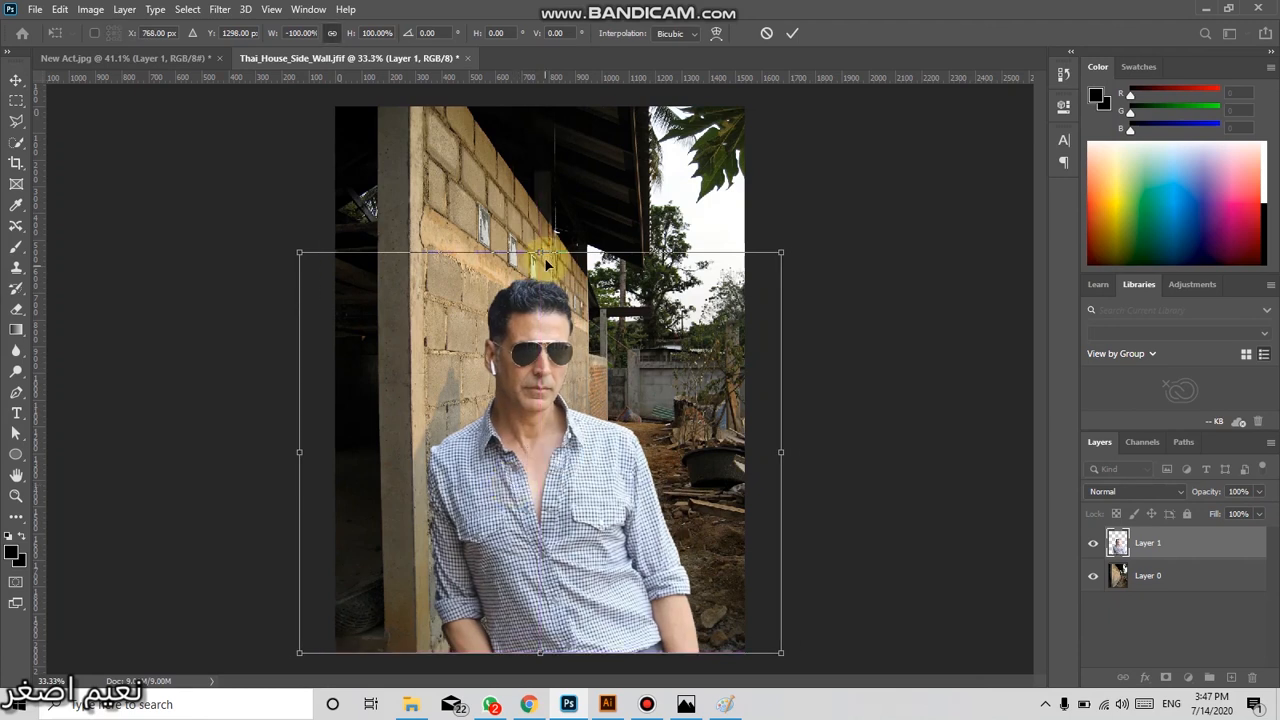
# Scale the cutout up to about 110.79%, keep it resting against the wall at the photo's lower edge, and apply the transform
pyautogui.moveTo(539, 252)
pyautogui.mouseDown()
pyautogui.moveTo(500, 228)
pyautogui.moveTo(537, 214)
pyautogui.moveTo(541, 244)
pyautogui.mouseUp()
pyautogui.moveTo(519, 524); pyautogui.dragTo(520, 526)
pyautogui.moveTo(538, 240); pyautogui.dragTo(539, 198)
pyautogui.moveTo(471, 486); pyautogui.dragTo(483, 497)
pyautogui.click(537, 404)
pyautogui.moveTo(539, 405); pyautogui.dragTo(544, 403)
pyautogui.moveTo(565, 208)
pyautogui.mouseDown()
pyautogui.moveTo(565, 226)
pyautogui.moveTo(563, 209)
pyautogui.mouseUp()
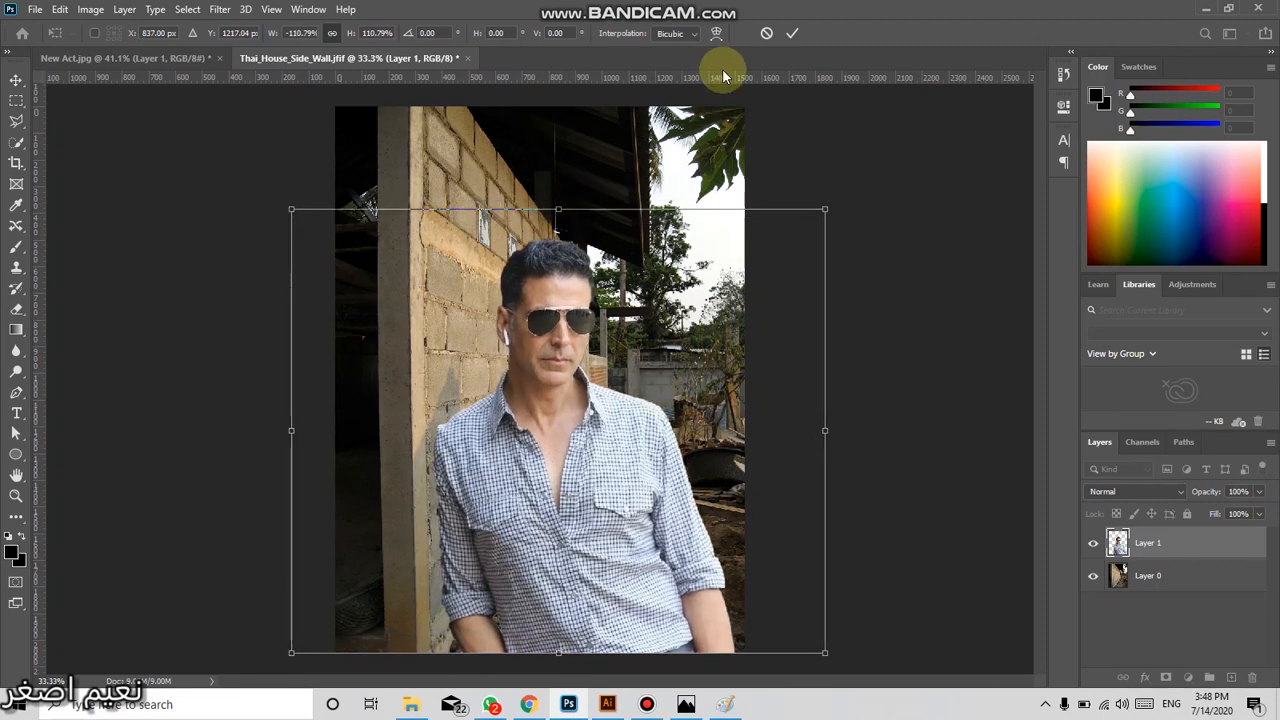
pyautogui.click(791, 38)
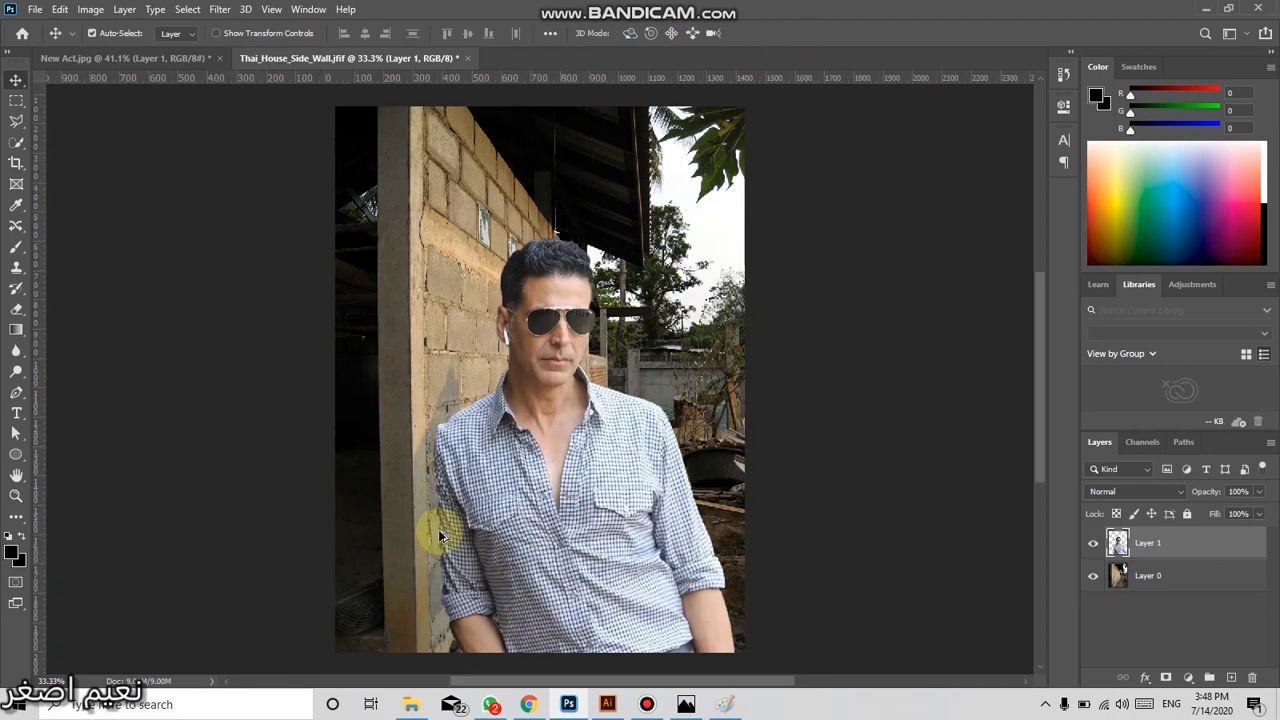
# Examine how the man's sleeve and shirt edges blend with the wall, up close and in the full composition
pyautogui.scroll(1, 438, 529)
pyautogui.scroll(-2, 532, 400)
pyautogui.scroll(-1, 537, 378)
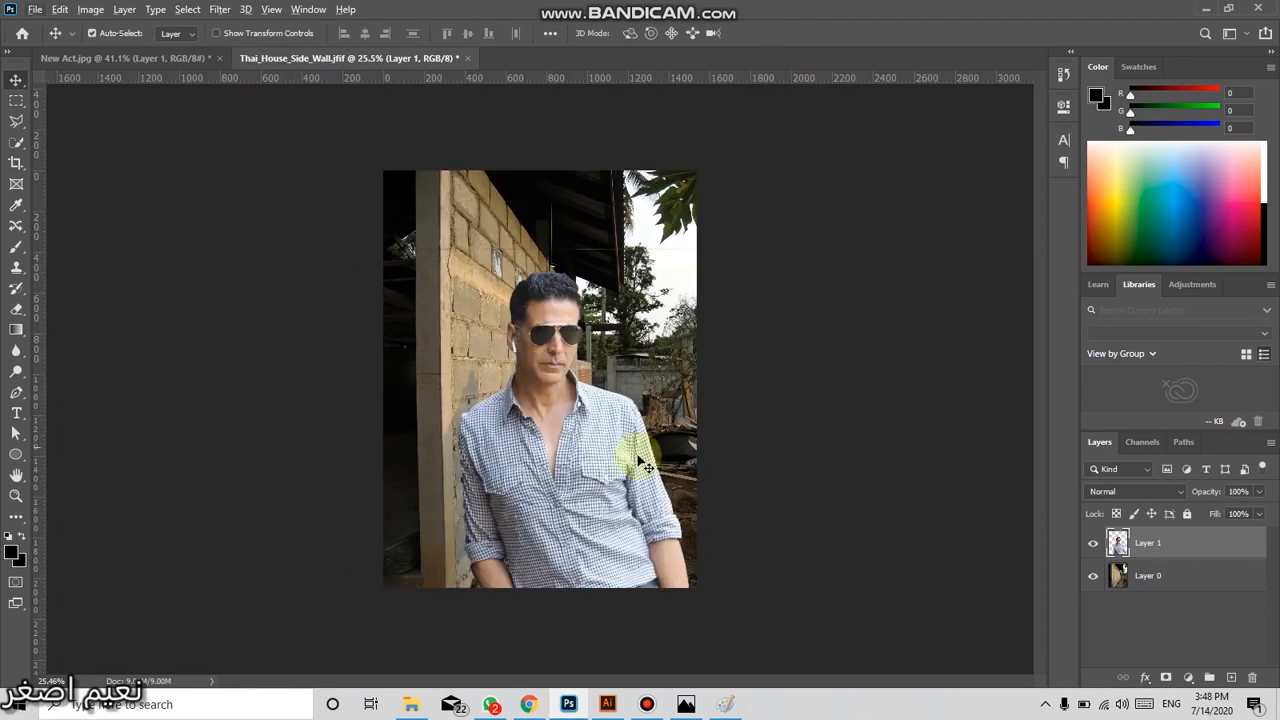
pyautogui.scroll(3, 531, 485)
pyautogui.scroll(5, 496, 504)
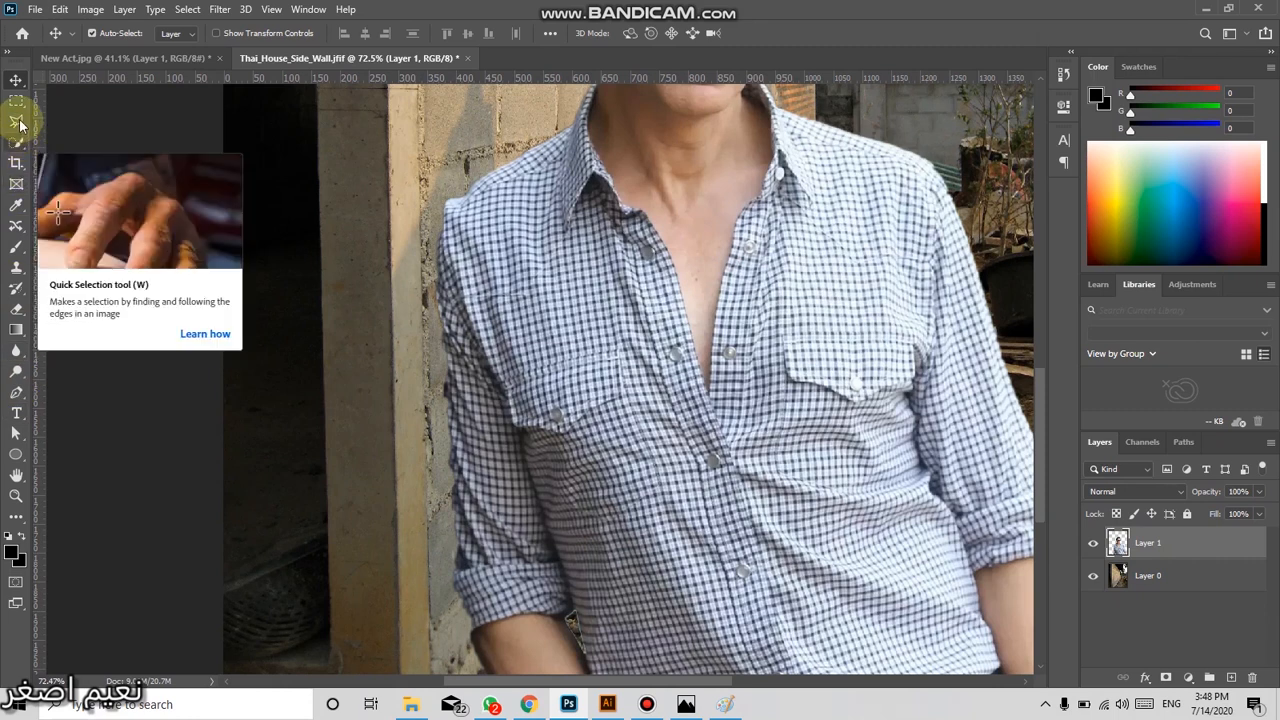
pyautogui.scroll(-3, 471, 343)
pyautogui.scroll(-1, 477, 347)
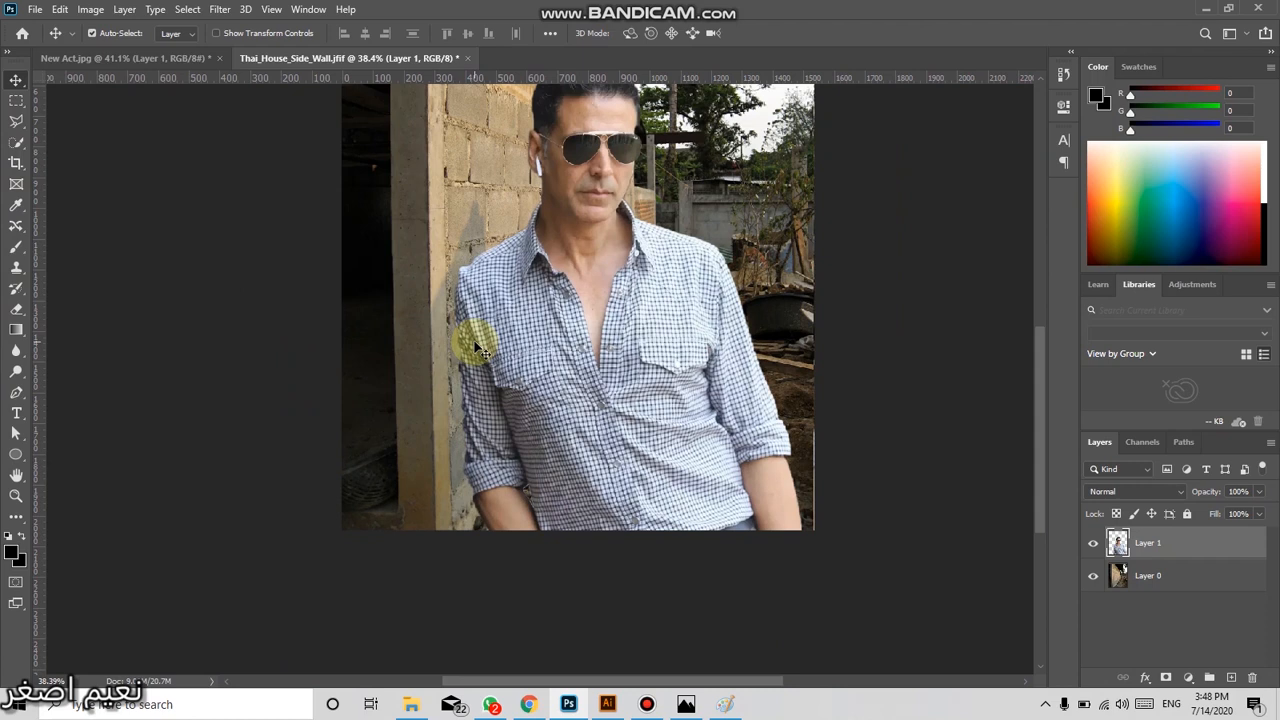
pyautogui.moveTo(517, 256); pyautogui.dragTo(460, 343)
pyautogui.scroll(-2, 517, 342)
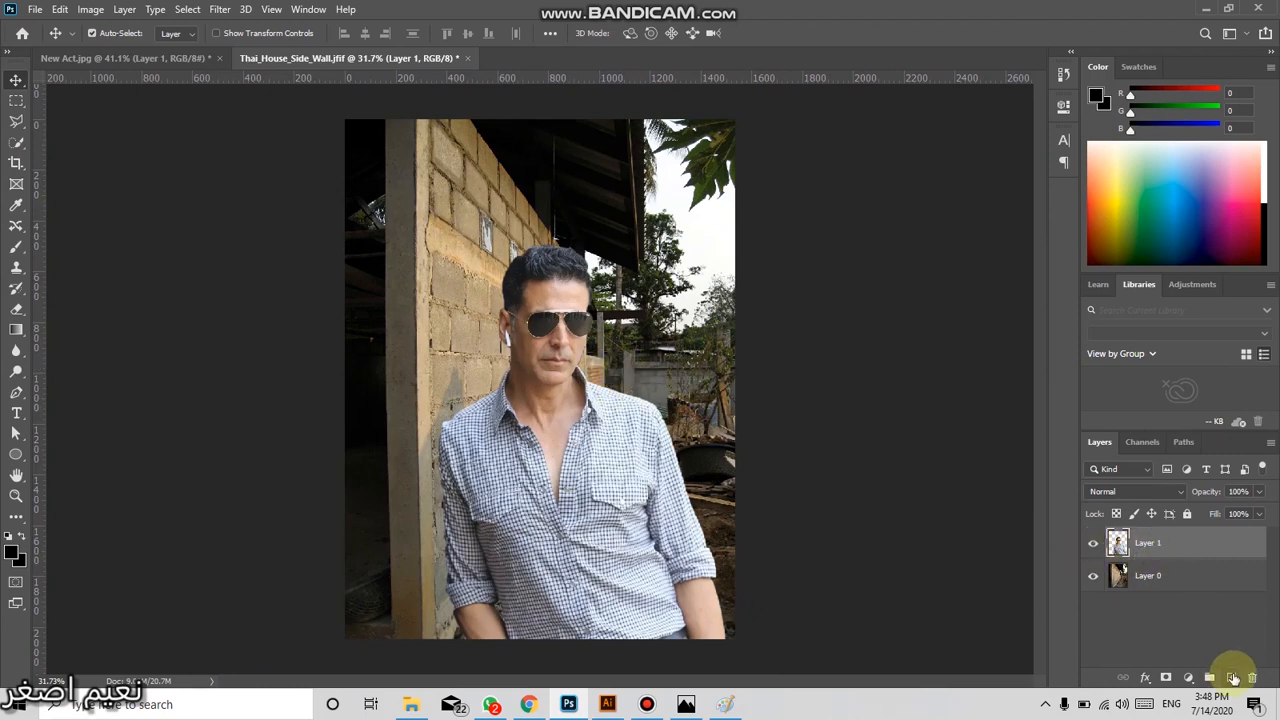
# Add a new layer above the cutout and confirm black (000000) as the foreground colour
pyautogui.click(12, 553)
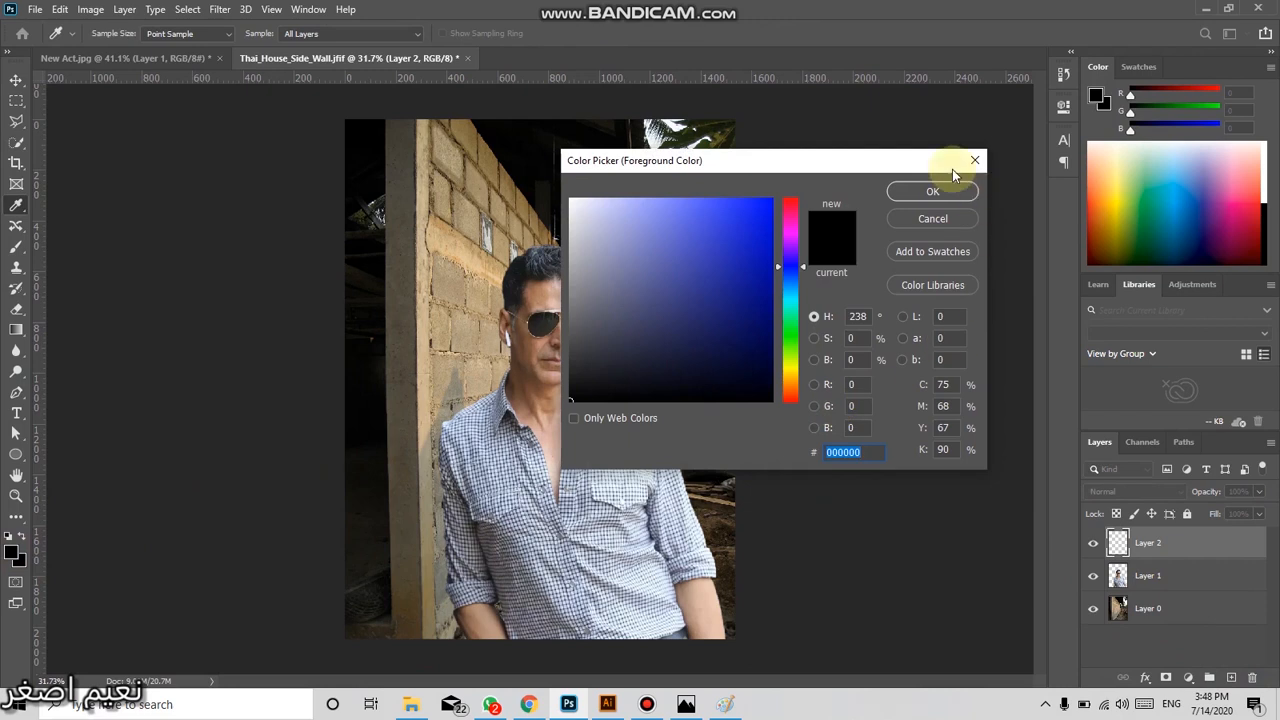
pyautogui.click(945, 188)
pyautogui.press('v')
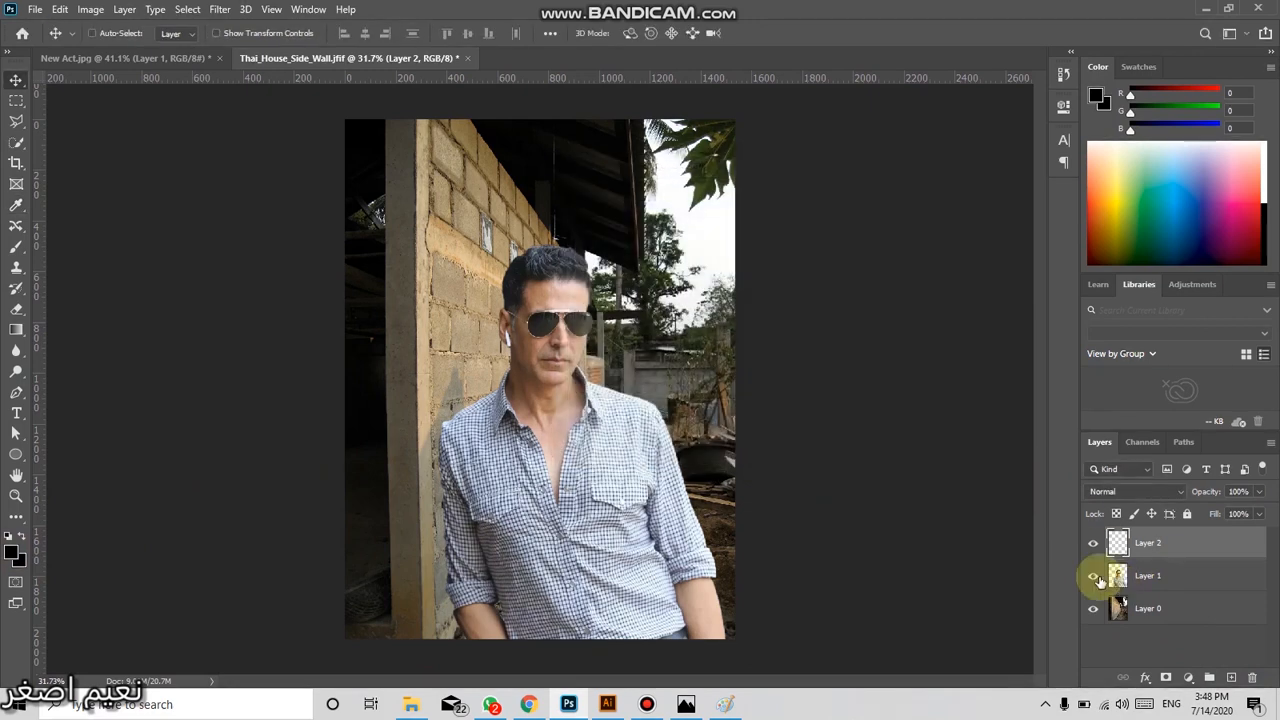
pyautogui.scroll(-1, 622, 300)
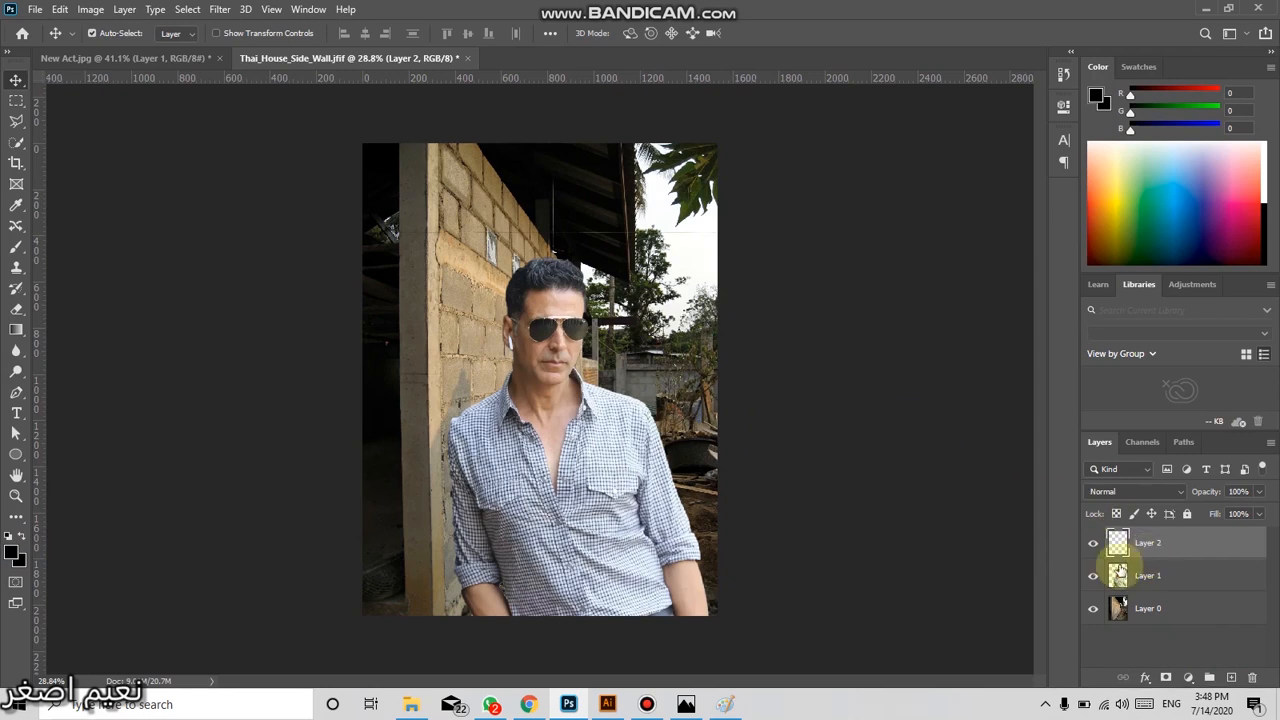
pyautogui.keyDown('ctrl'); pyautogui.click(1118, 576); pyautogui.keyUp('ctrl')
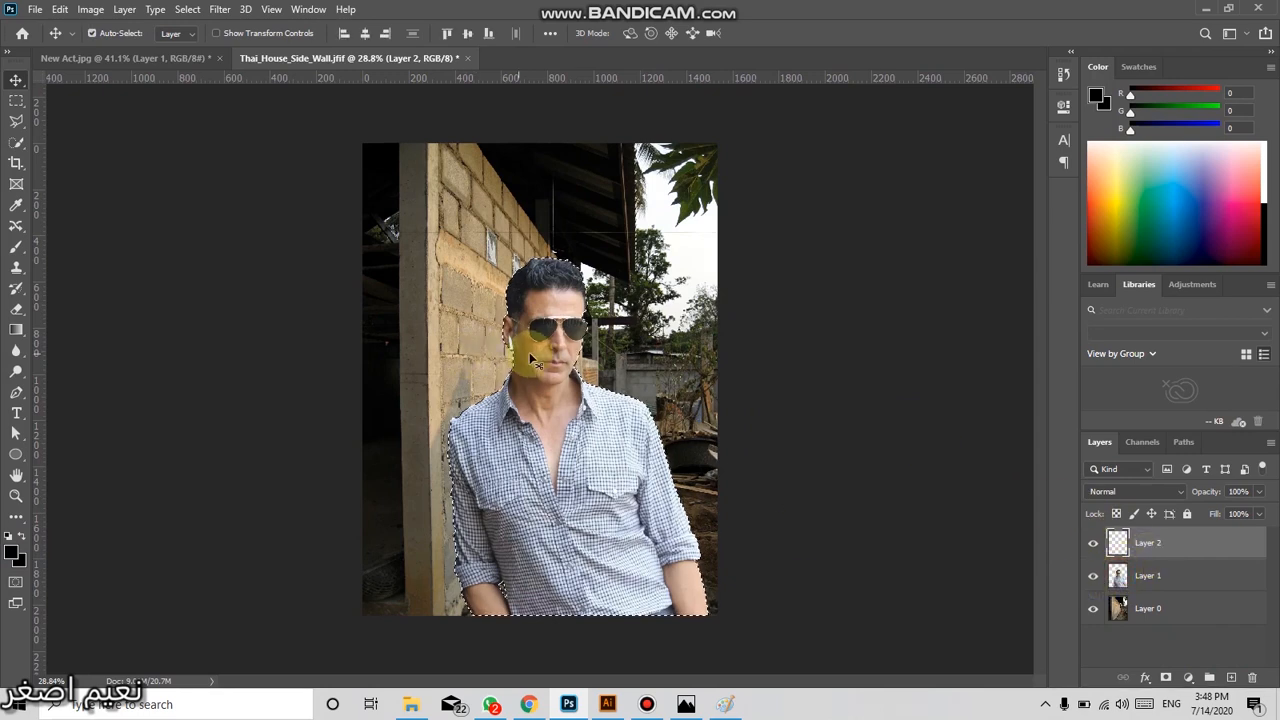
pyautogui.hotkey('ctrl', 'd')
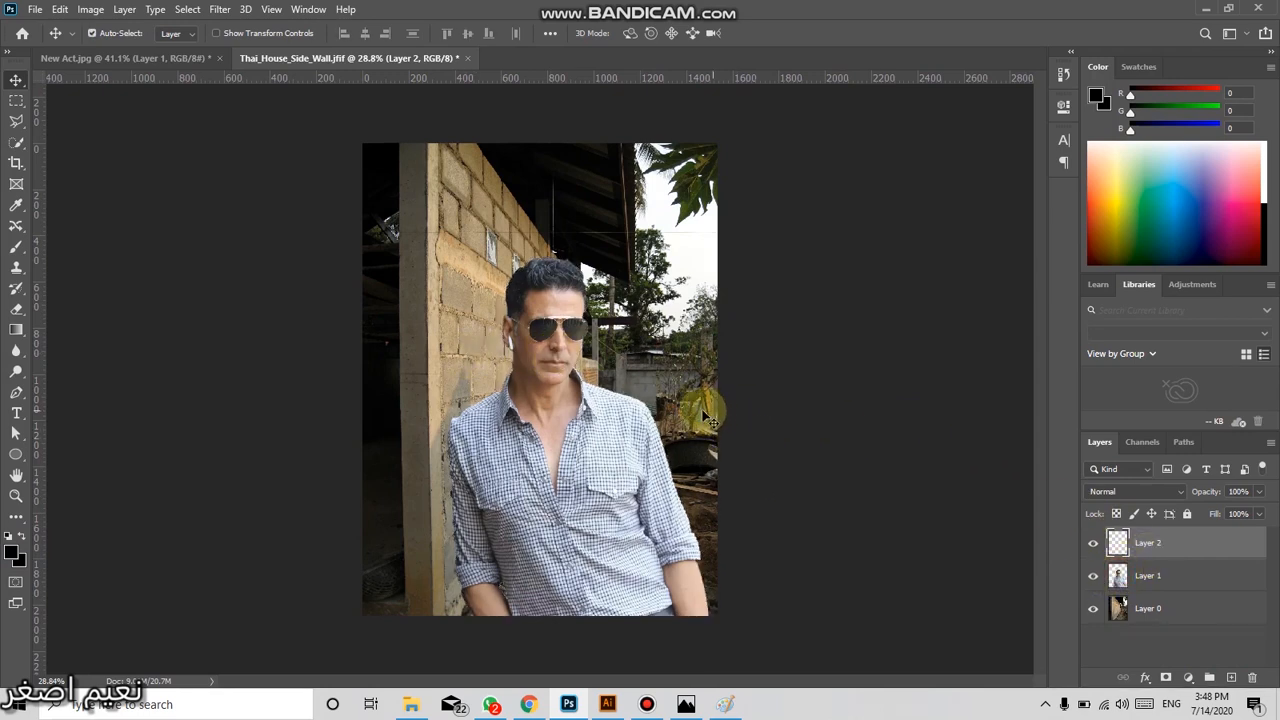
# Draw a rectangular marquee selection around the man down to the photo's lower edge, then shift it slightly toward the wall
pyautogui.press('m')
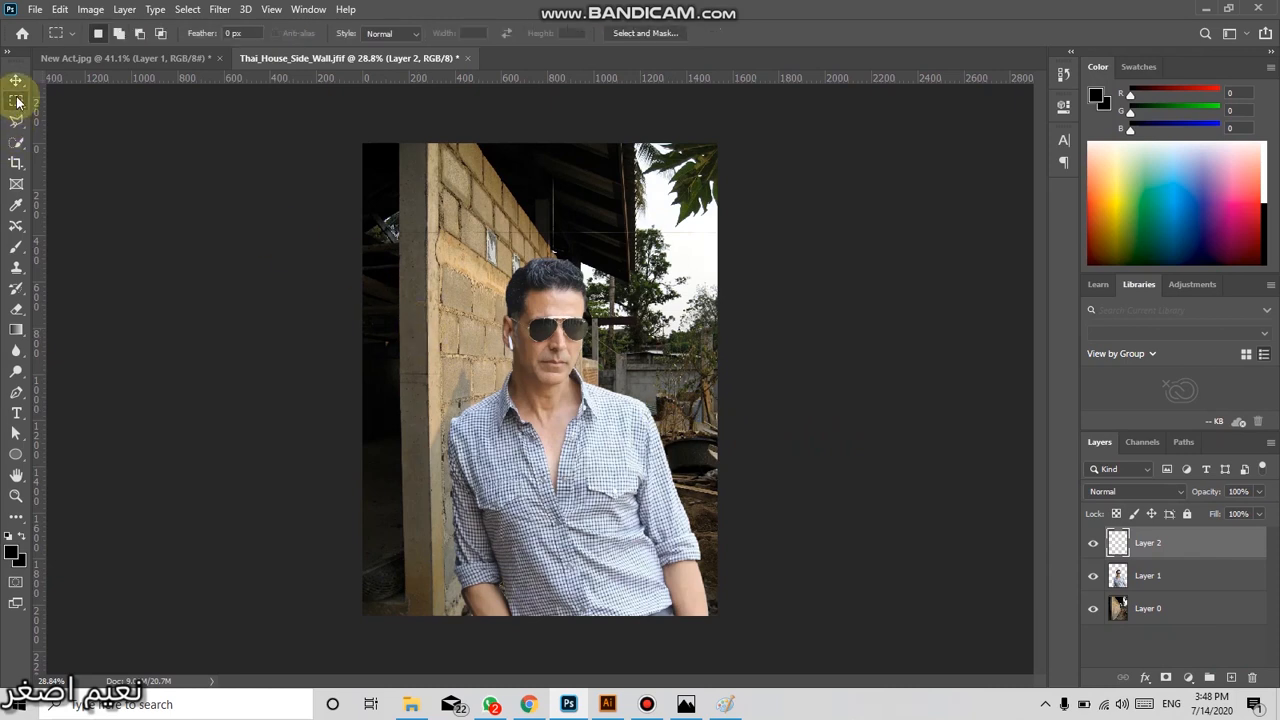
pyautogui.rightClick(18, 103)
pyautogui.click(60, 118)
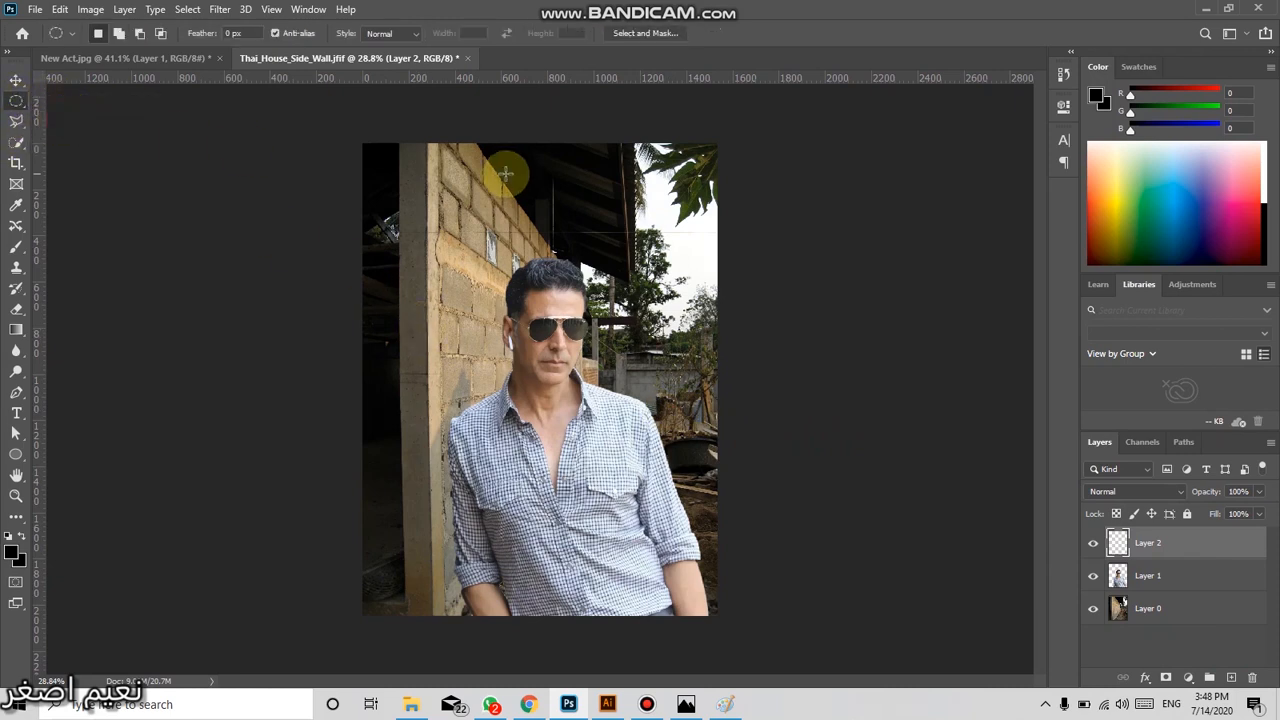
pyautogui.rightClick(18, 103)
pyautogui.click(60, 100)
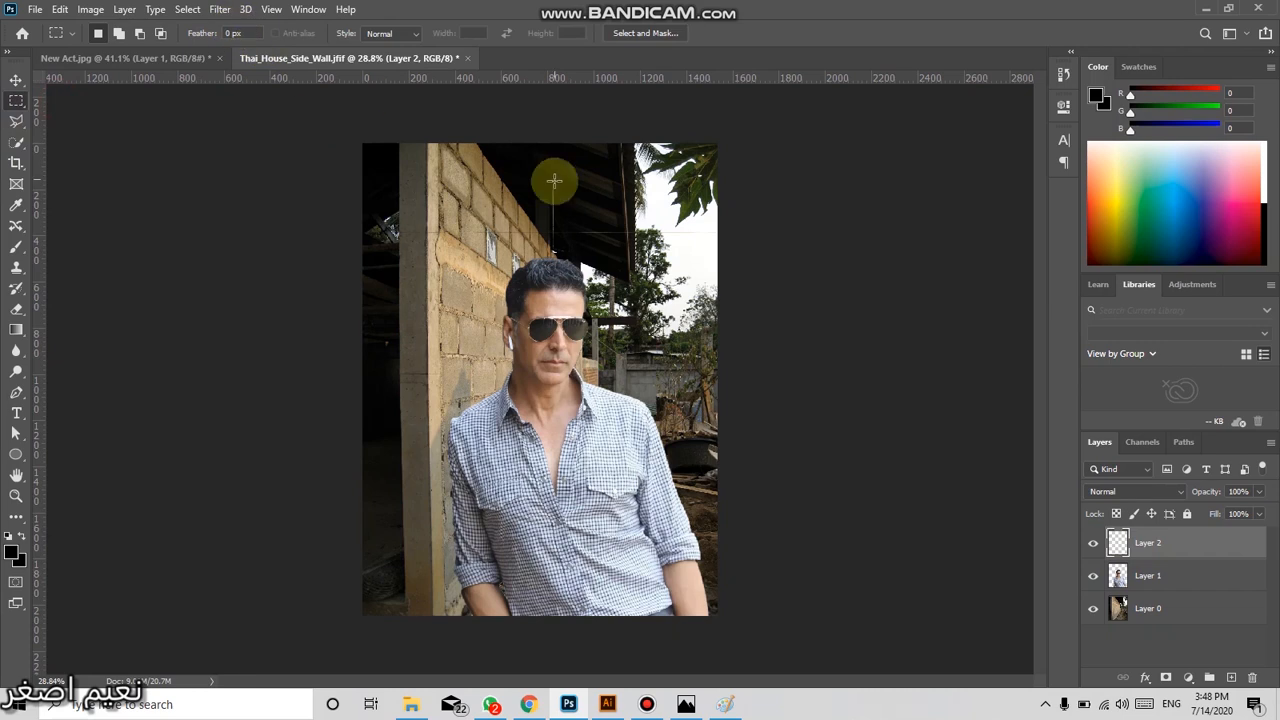
pyautogui.moveTo(455, 230); pyautogui.dragTo(721, 624)
pyautogui.click(630, 480)
pyautogui.moveTo(623, 473); pyautogui.dragTo(601, 466)
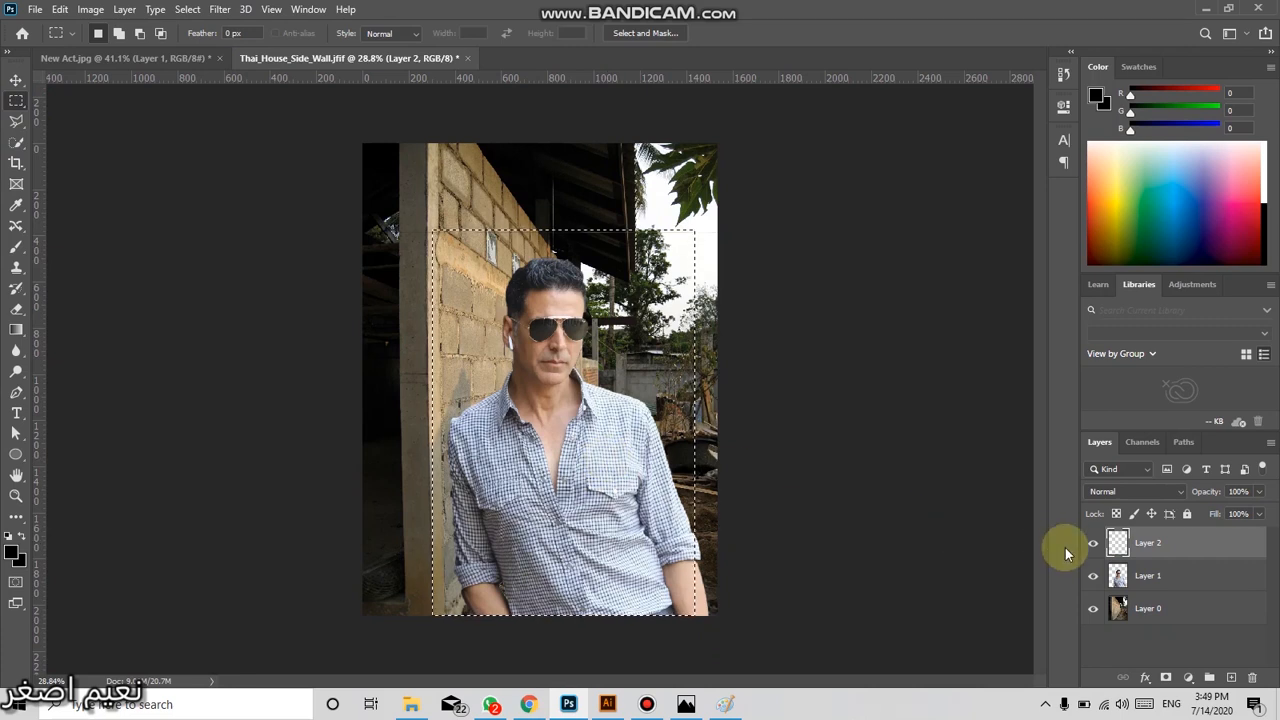
# Feather the rectangular selection by 50 pixels, fill it with black on Layer 2, and deselect
pyautogui.rightClick(555, 417)
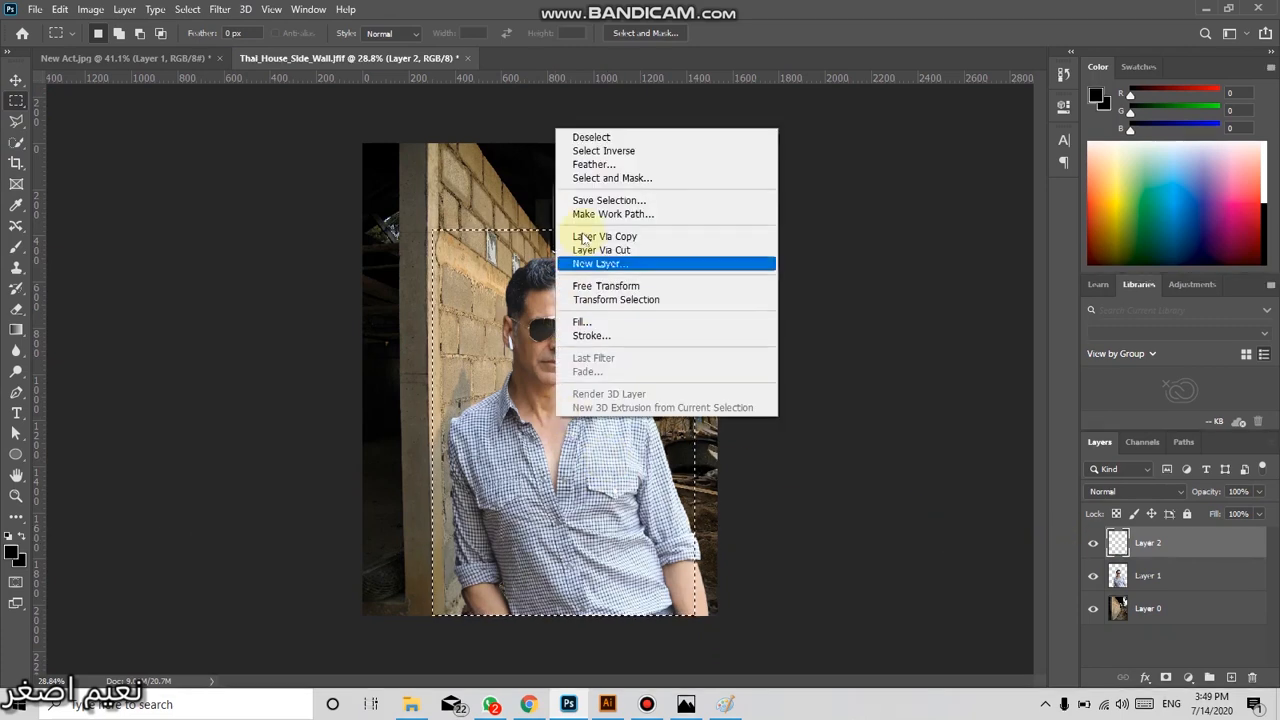
pyautogui.click(588, 164)
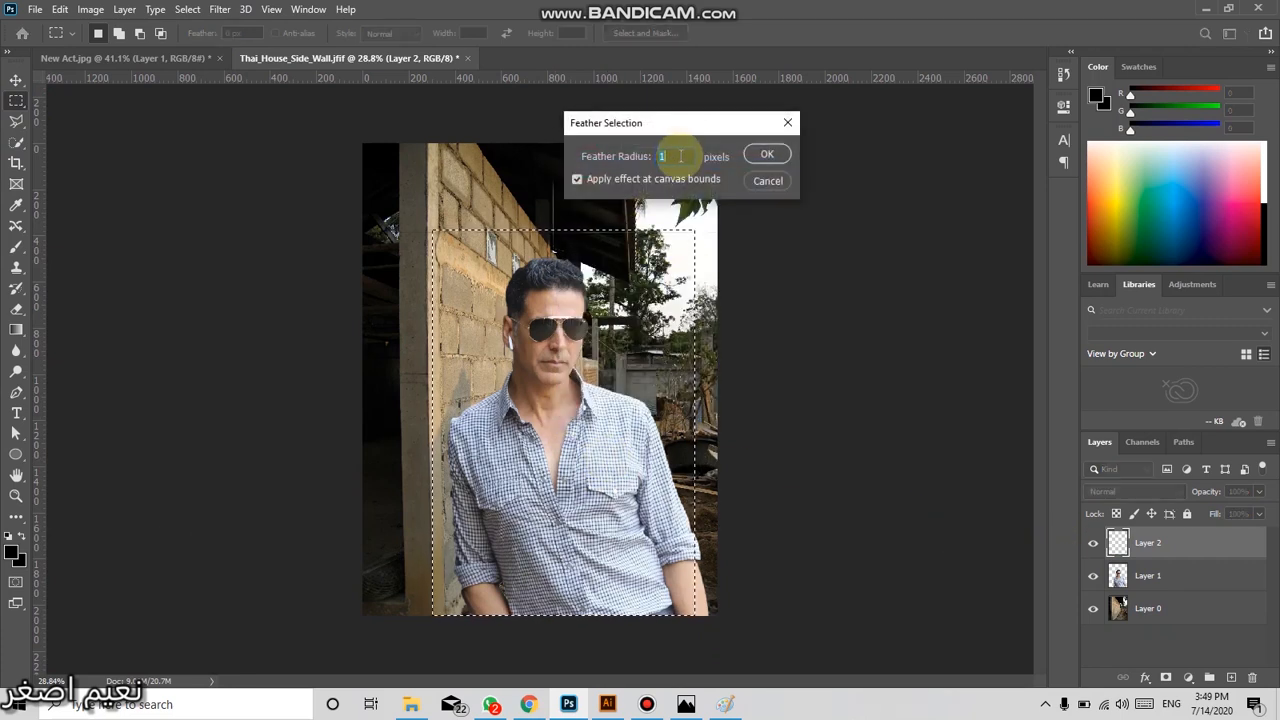
pyautogui.write('50')
pyautogui.press('Return')
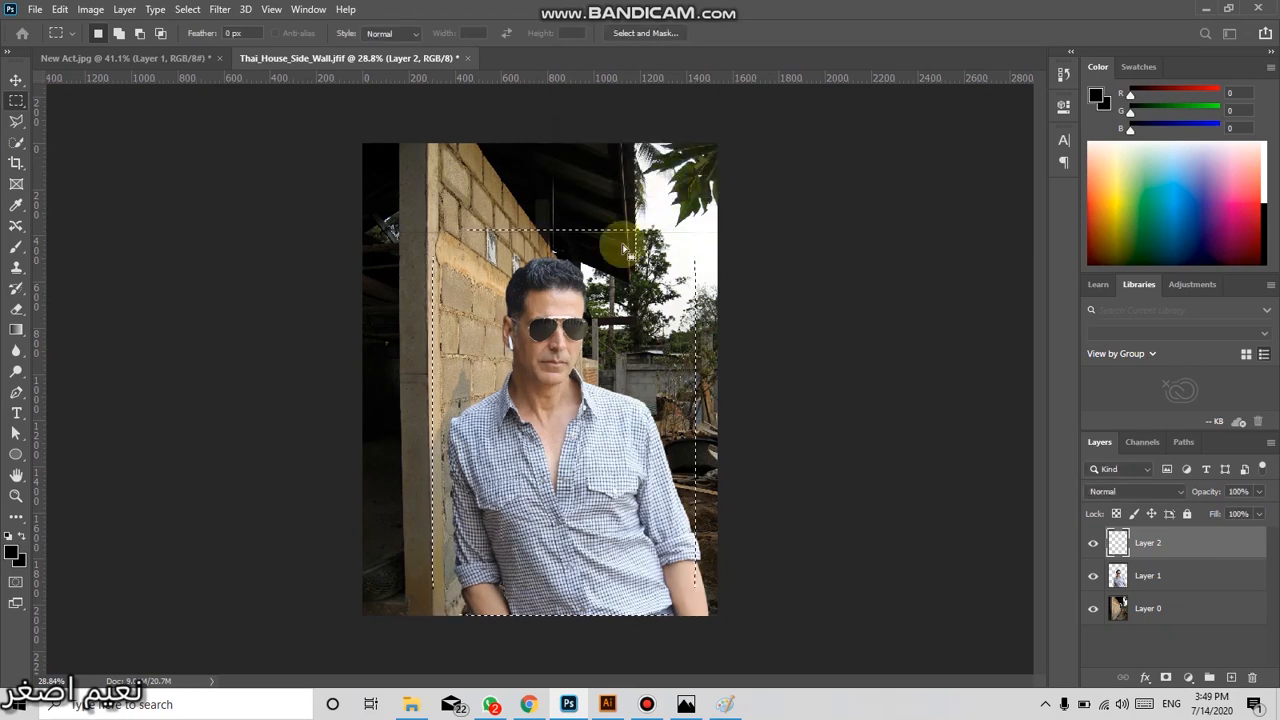
pyautogui.hotkey('alt', 'BackSpace')
pyautogui.hotkey('ctrl', 'd')
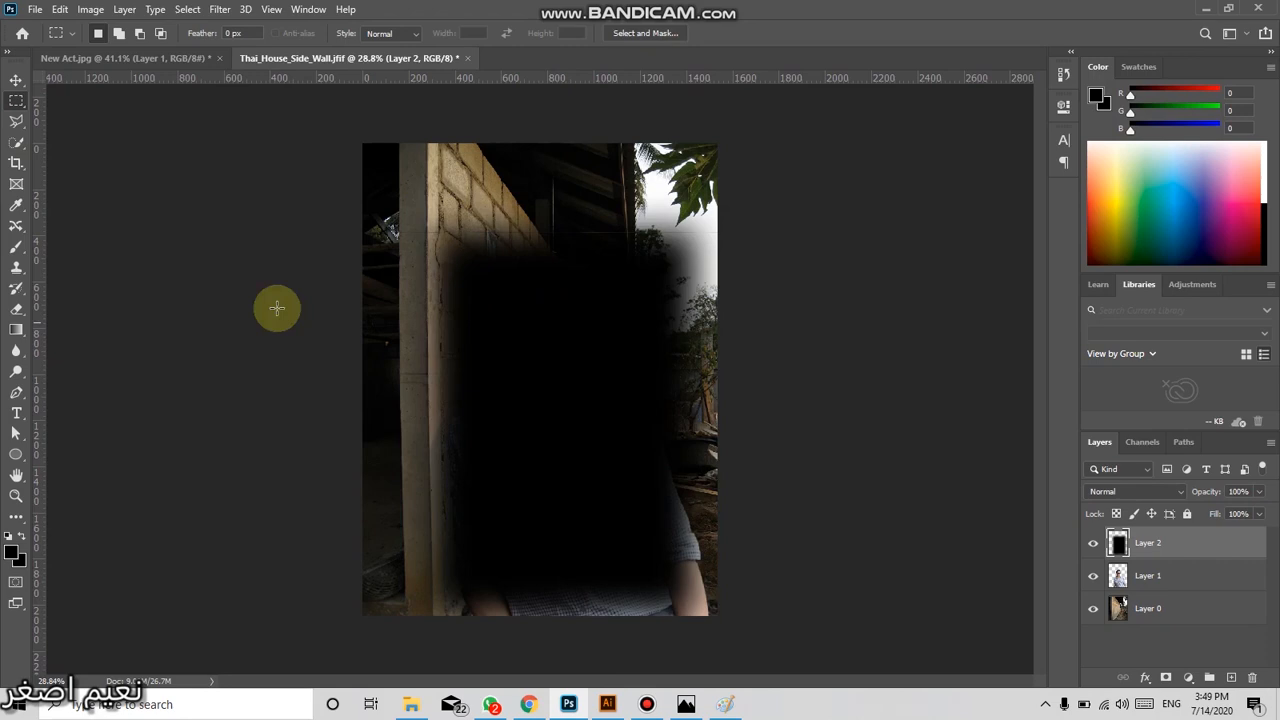
# Lower Layer 2's opacity to 17% and toggle its visibility to compare the photo with and without the shading
pyautogui.click(16, 80)
pyautogui.click(1259, 493)
pyautogui.moveTo(1214, 513); pyautogui.dragTo(1202, 514)
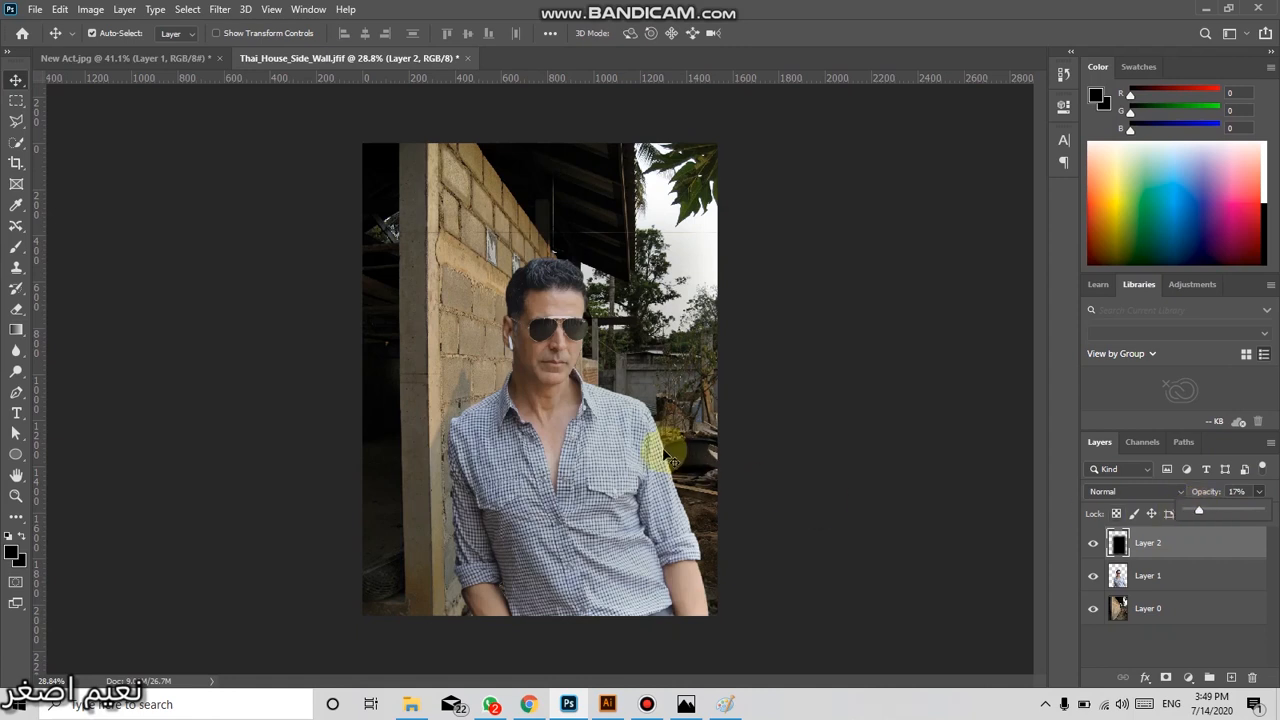
pyautogui.click(1093, 548)
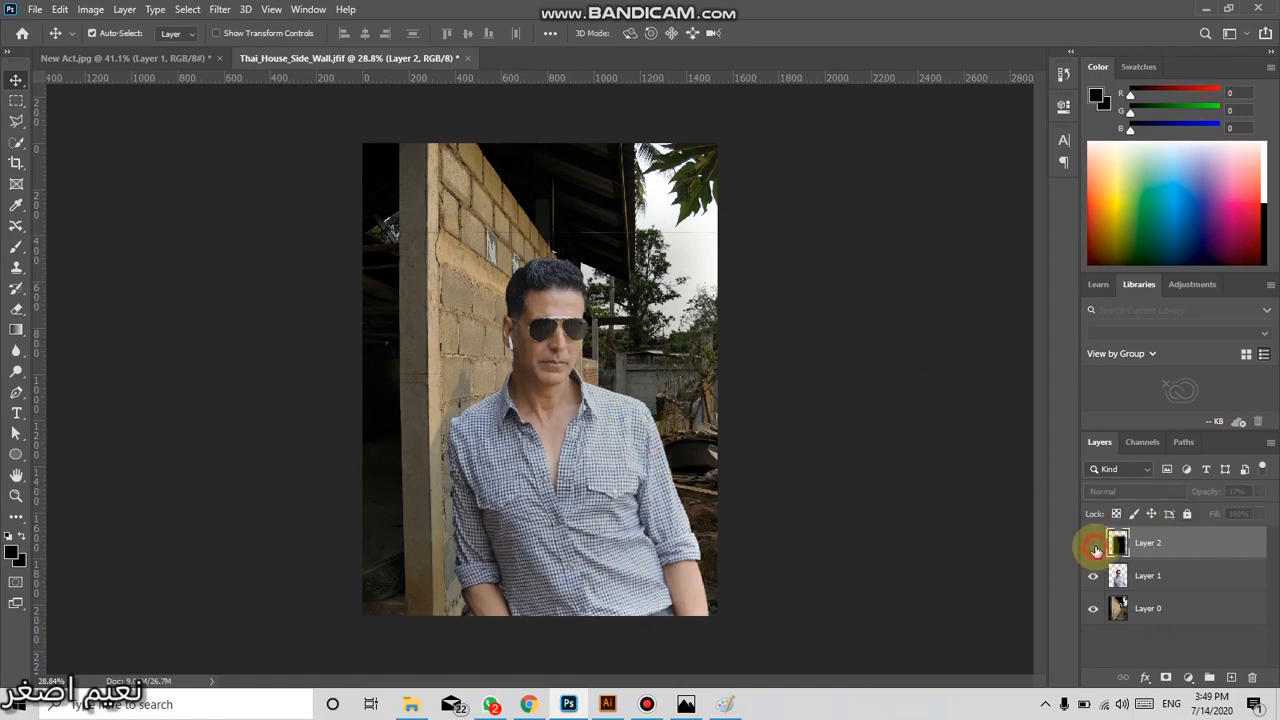
pyautogui.click(1093, 548)
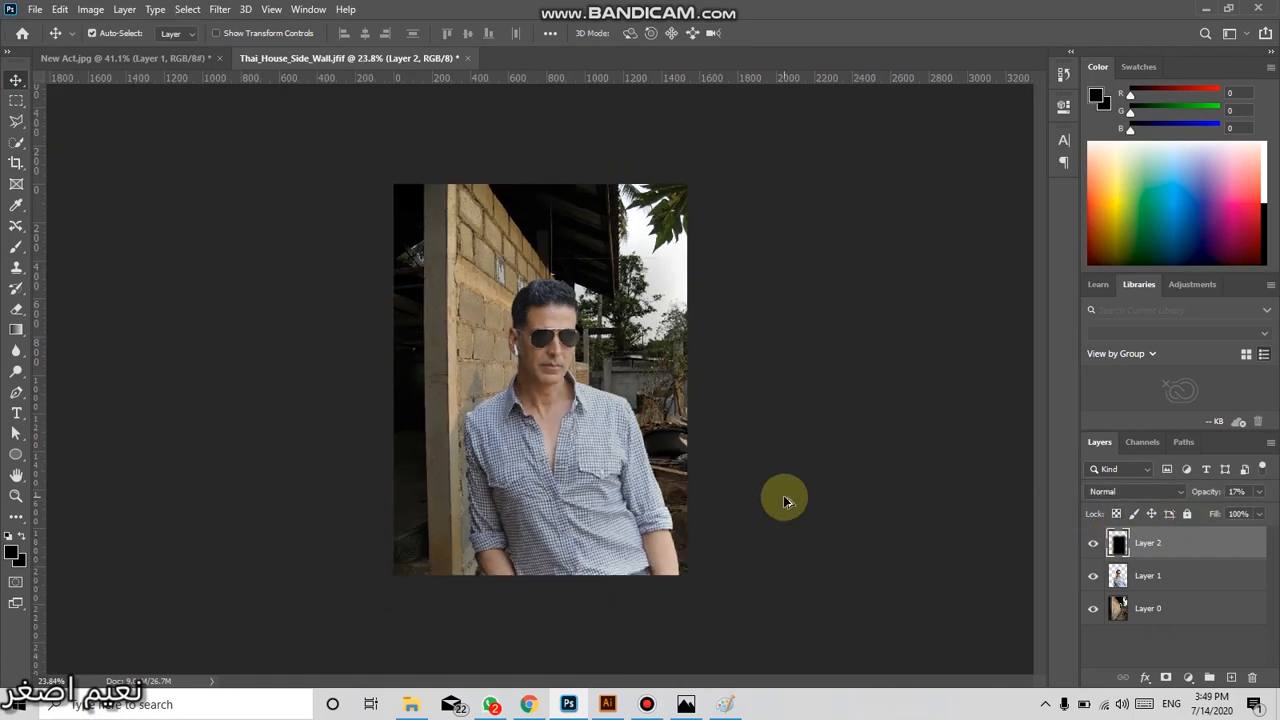
pyautogui.scroll(1, 578, 356)
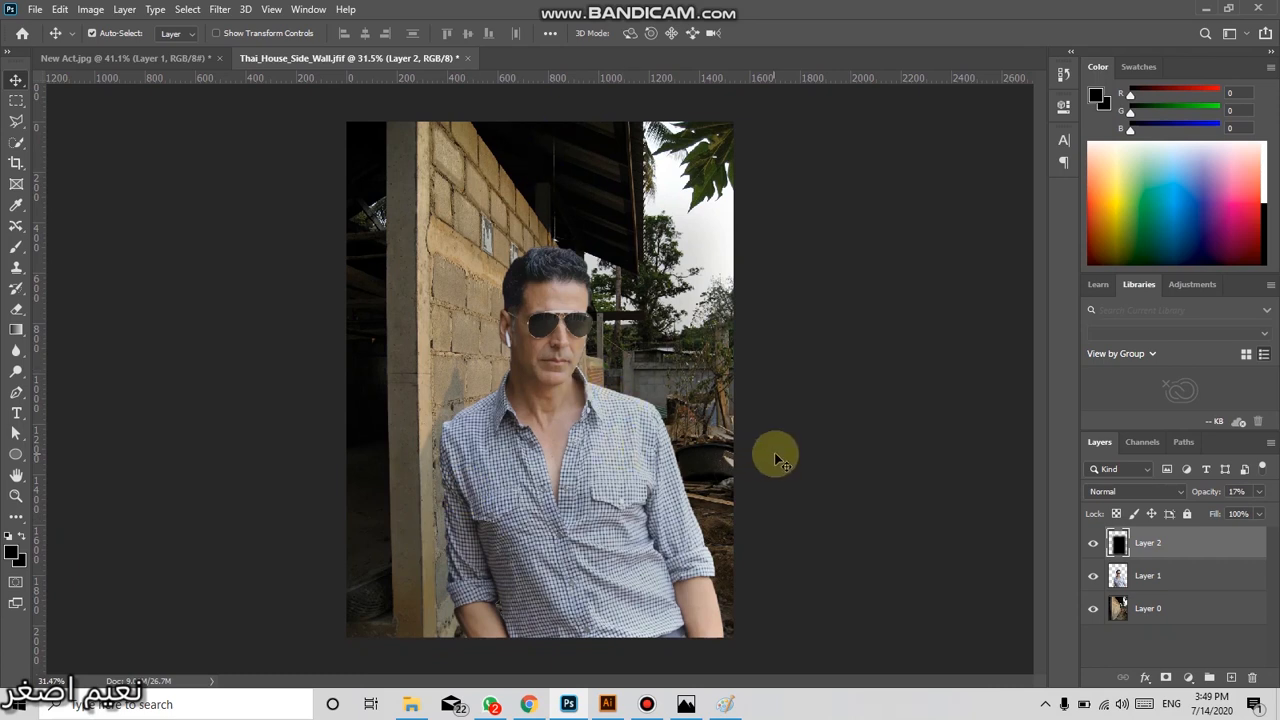
# Choose the selection tool and switch to the 2 class folder in File Explorer to pick another image
pyautogui.click(16, 145)
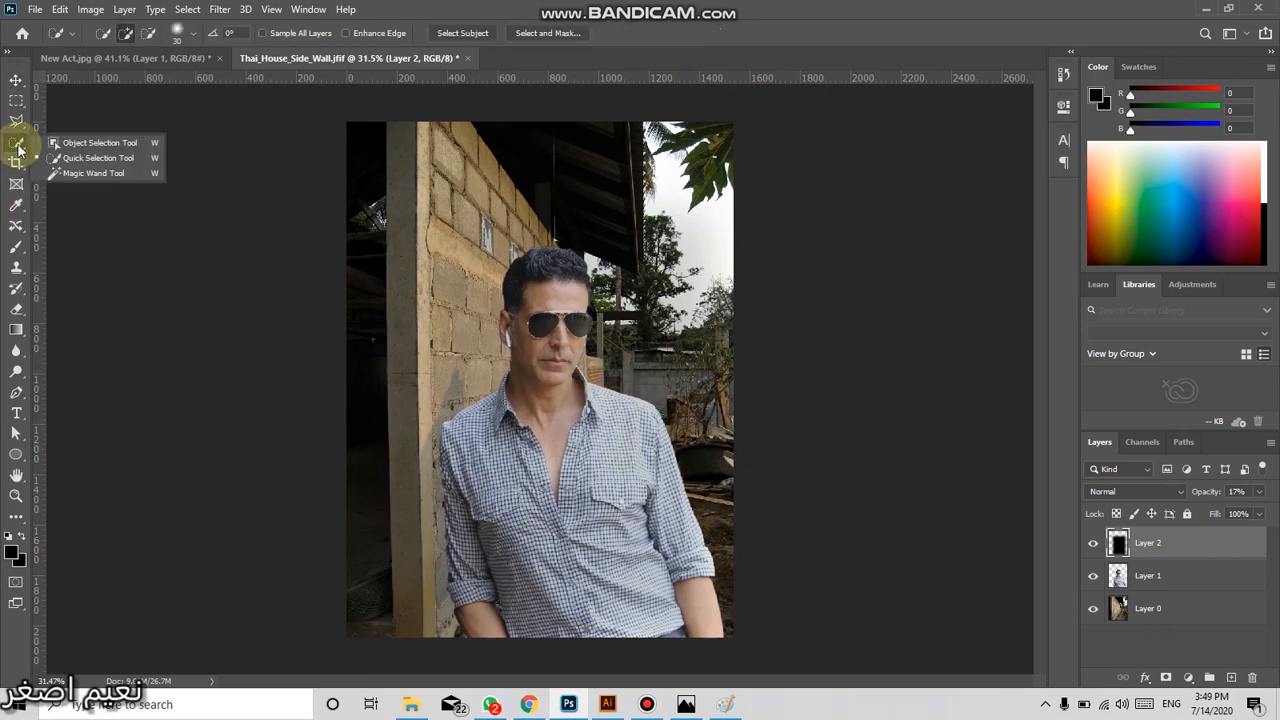
pyautogui.click(30, 152)
pyautogui.click(1208, 10)
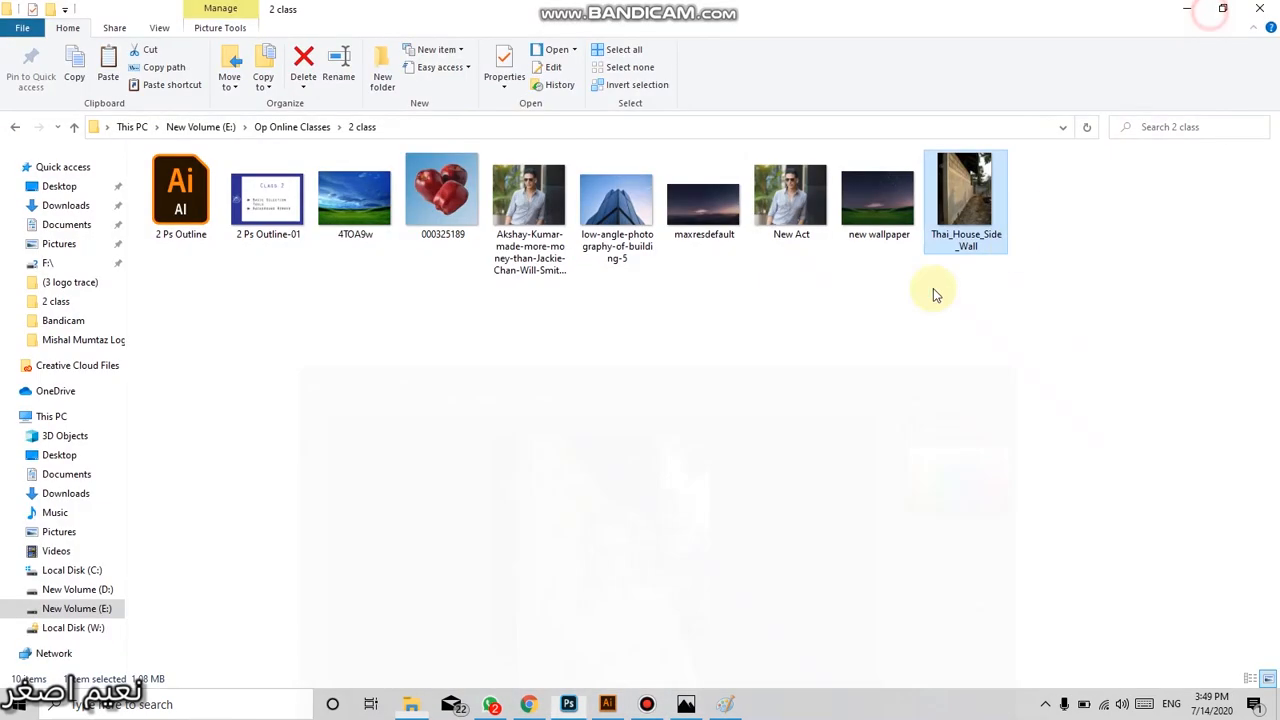